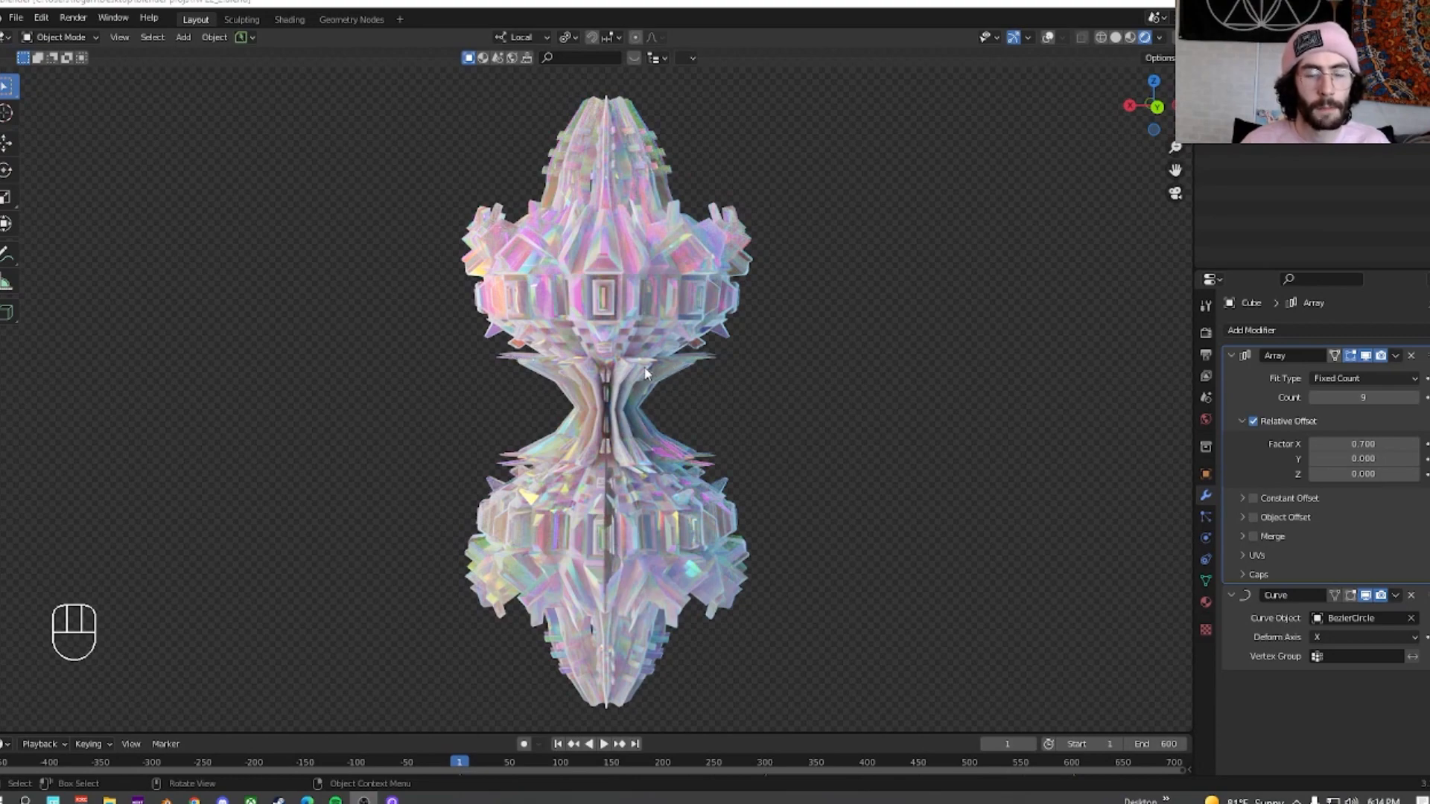
Examine the finished ornate iridescent sculpture from nearby and farther away and from a slightly different angle
scroll(749, 370, "down", 1)
scroll(741, 371, "up", 2)
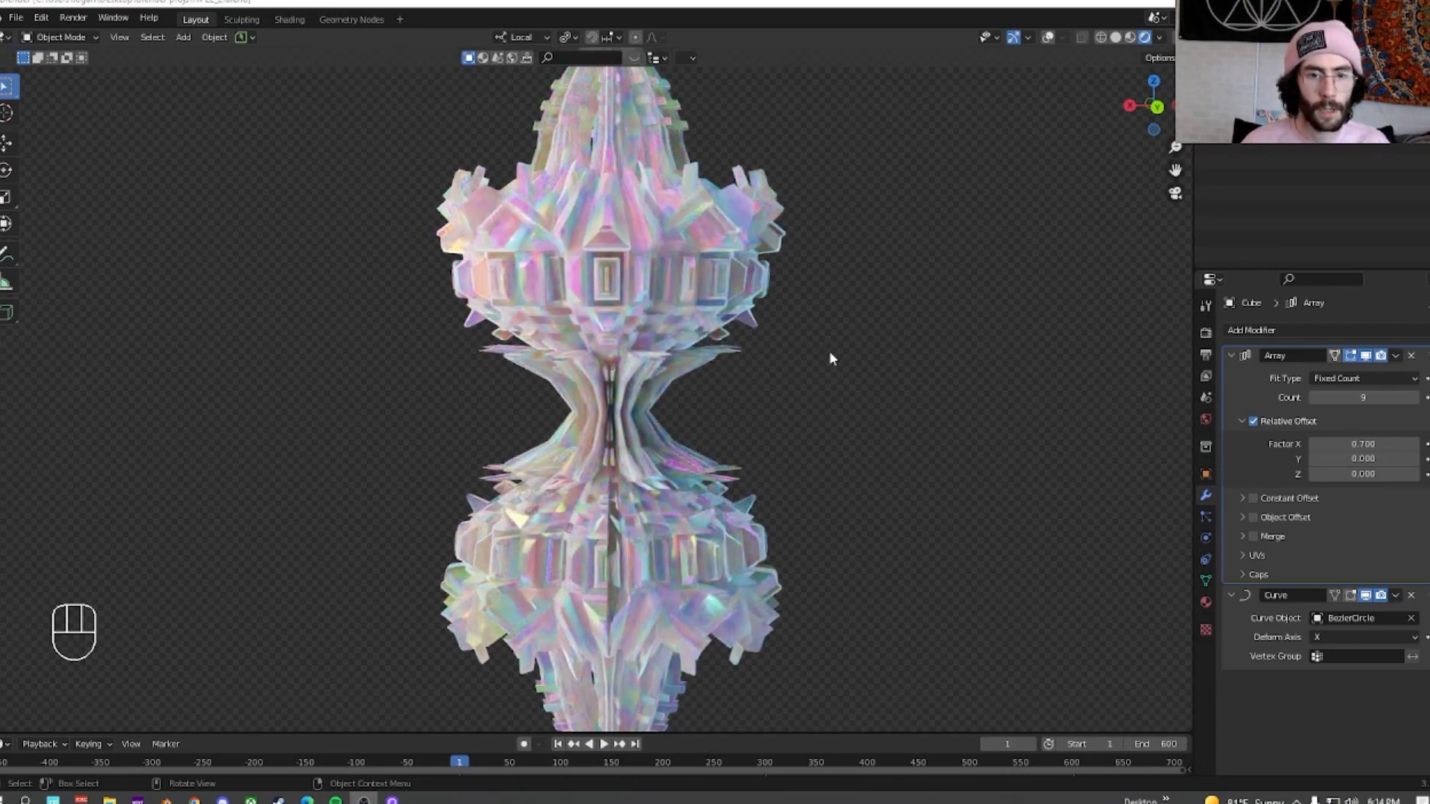
scroll(837, 347, "down", 3)
mouse_move(788, 345)
middle_mouse_down()
mouse_move(685, 337)
mouse_move(771, 353)
middle_mouse_up()
scroll(539, 359, "up", 4)
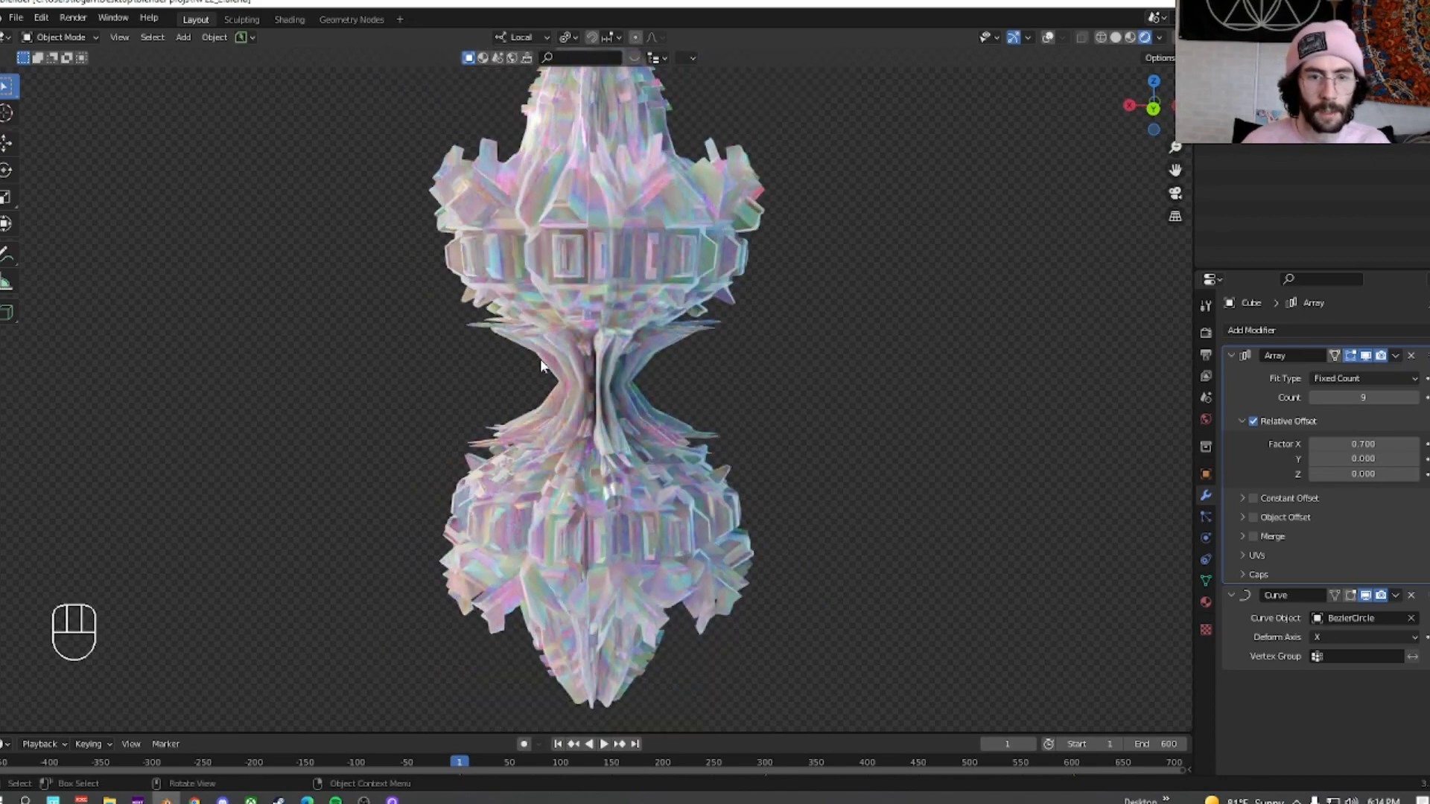
scroll(539, 359, "down", 2)
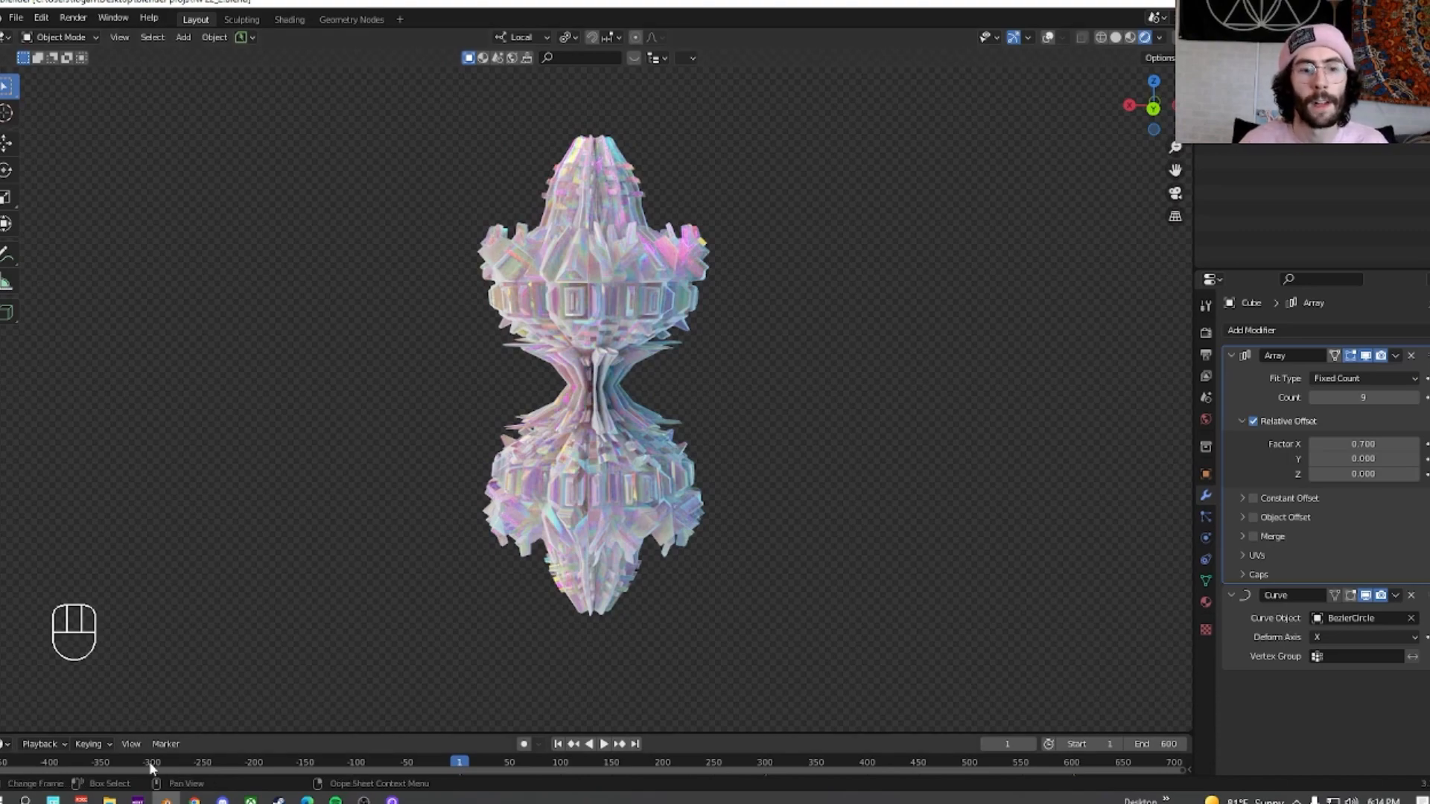
left_click(194, 801)
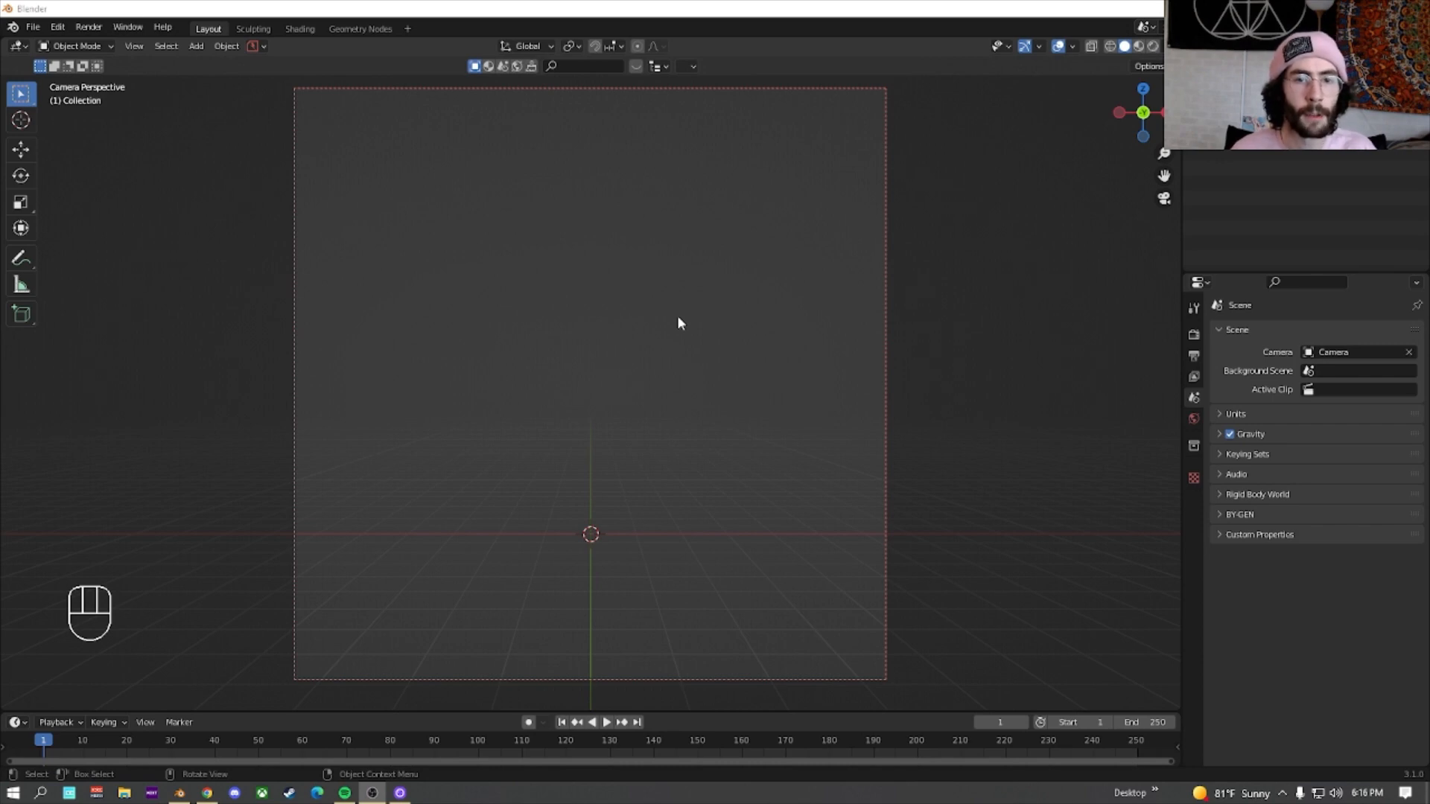
Add a cube mesh at the scene origin
left_click(549, 360)
key("shift+a")
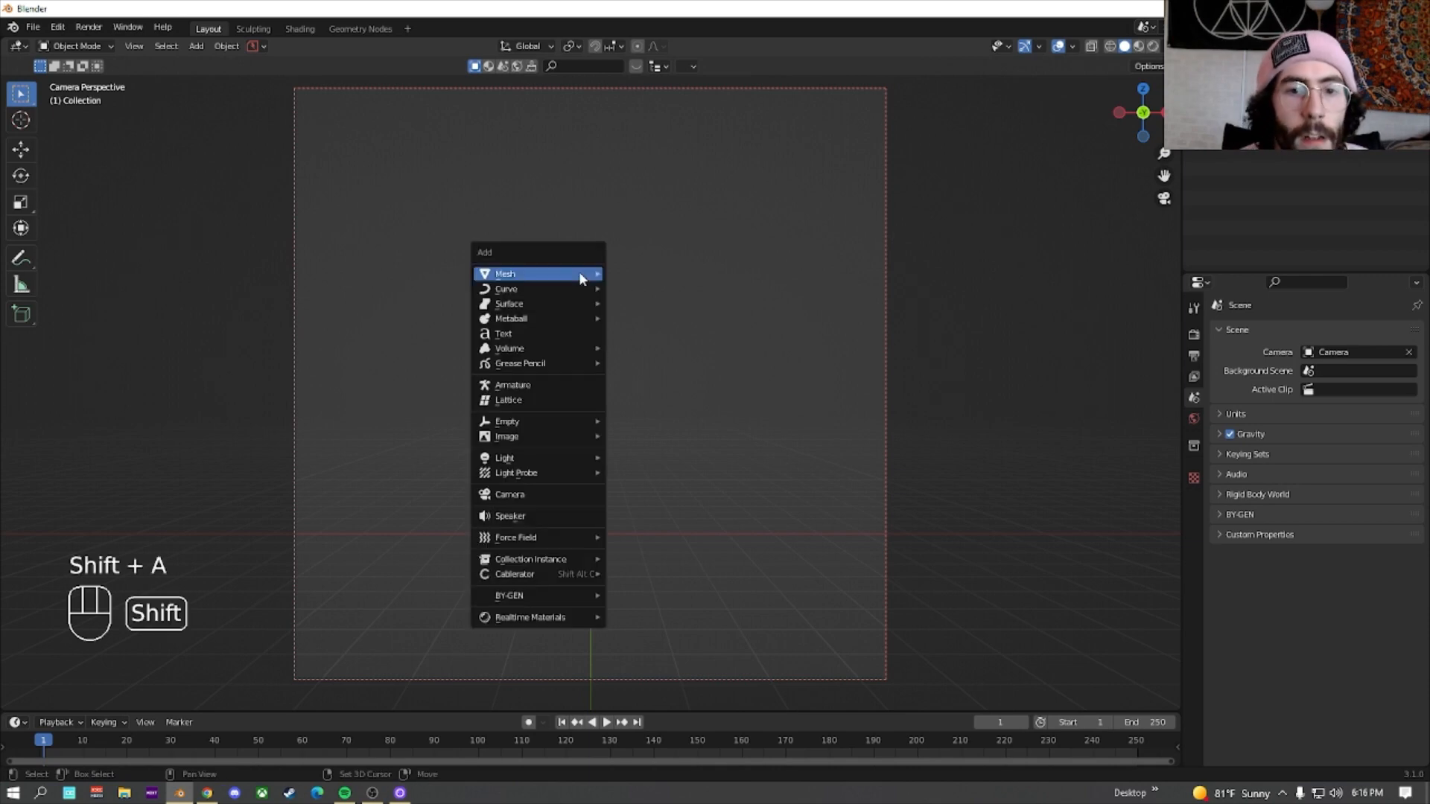
mouse_move(578, 273)
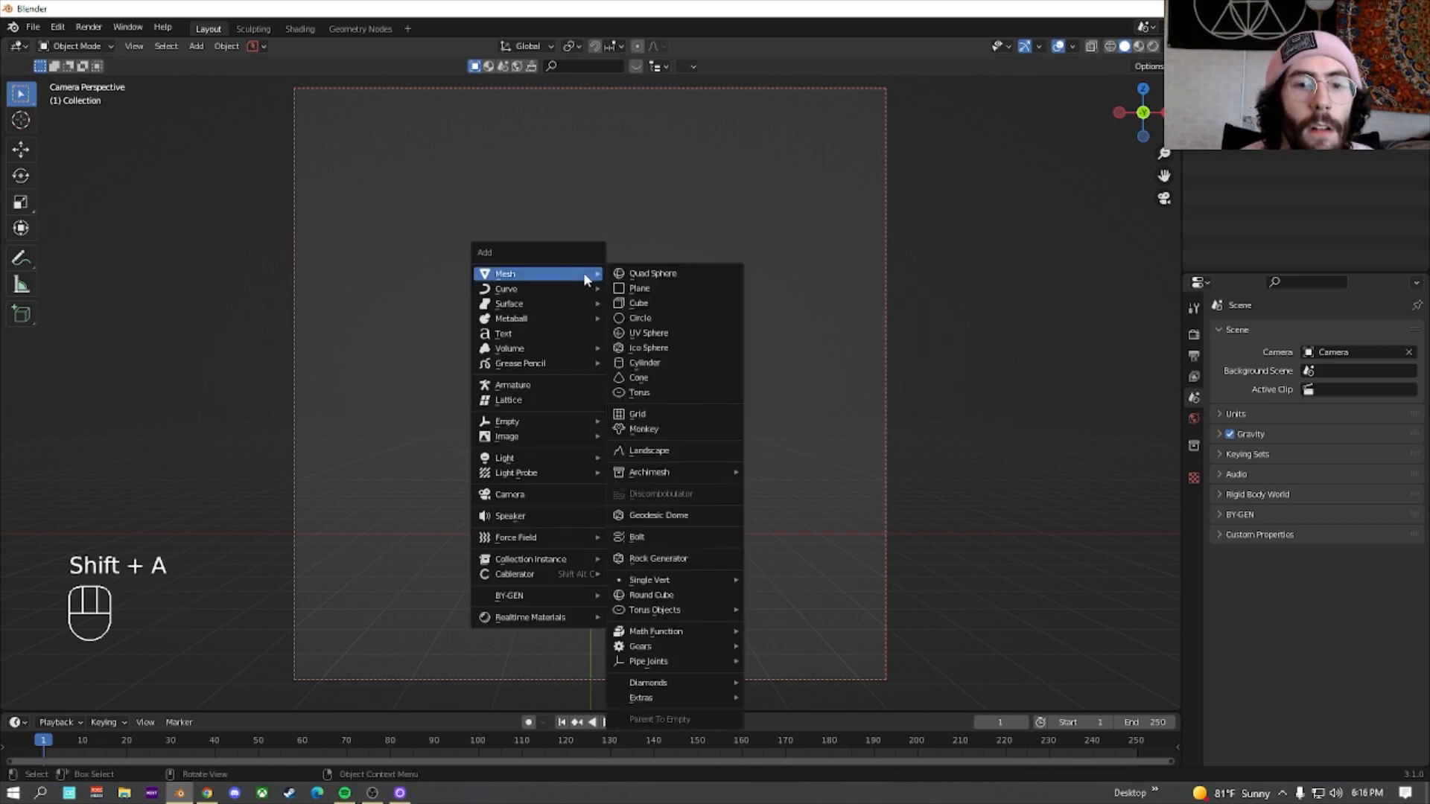
left_click(663, 305)
Stretch the cube along Z into a tall column and raise it along Z above the ground grid's centre
scroll(649, 402, "down", 2)
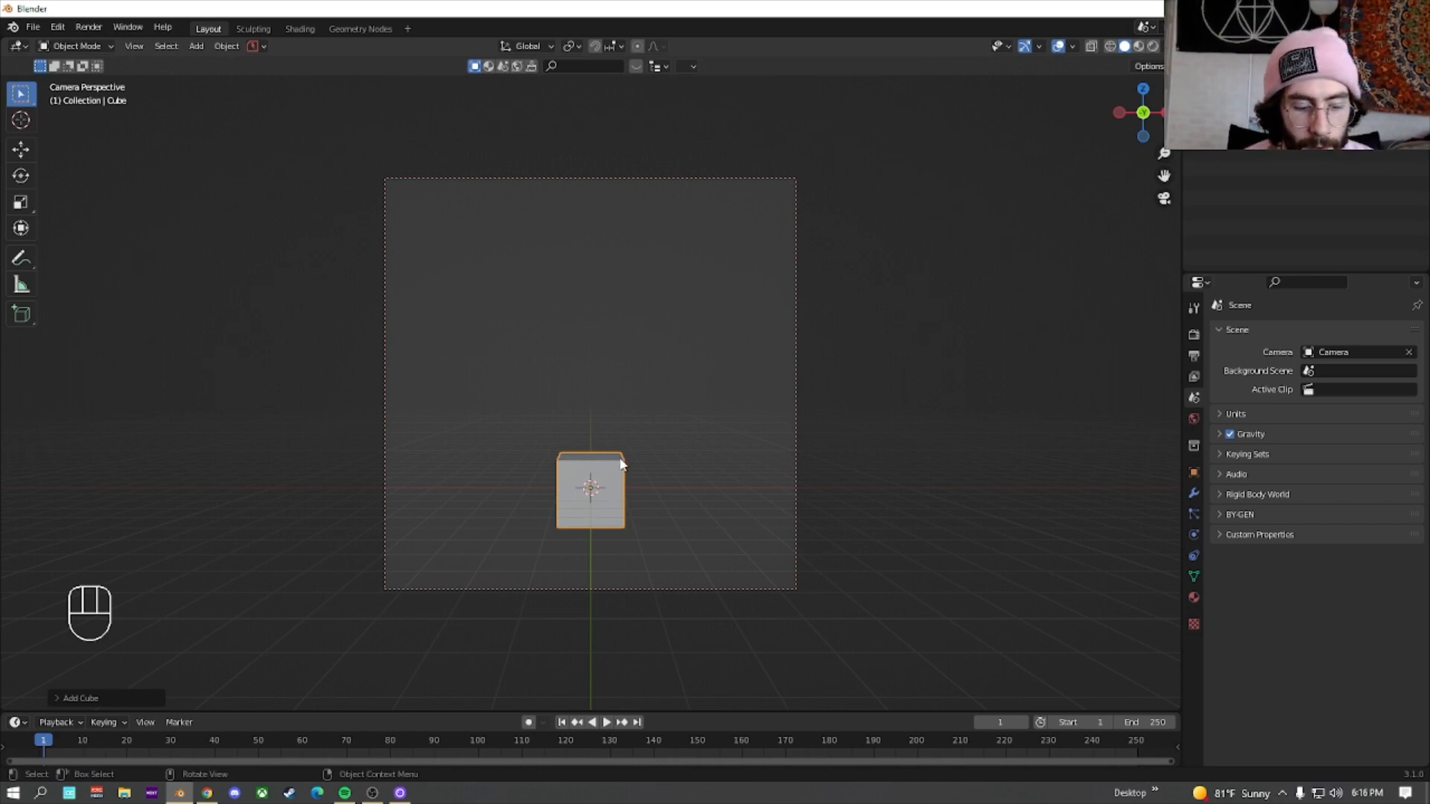
key("s")
key("z")
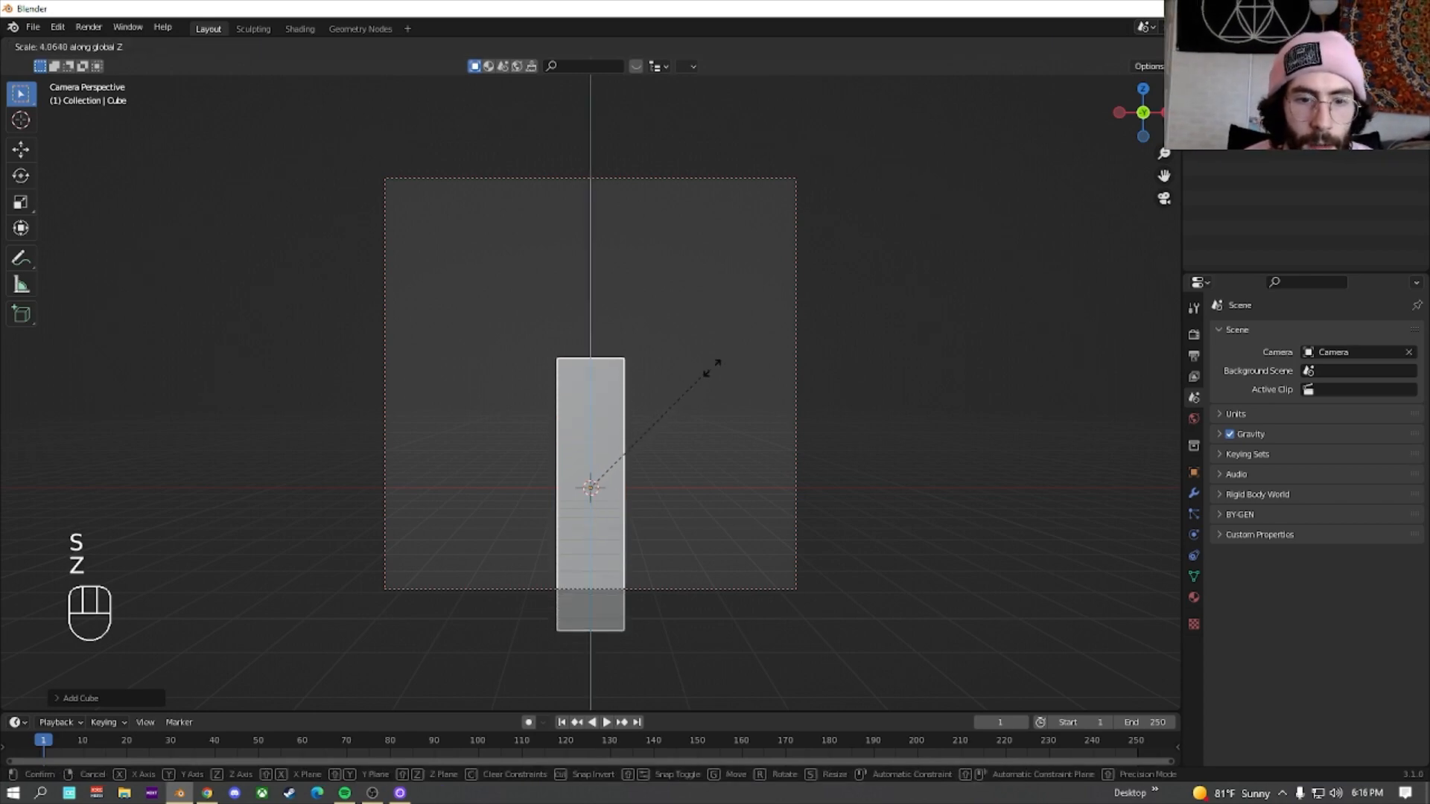
left_click(740, 348)
key("g")
key("z")
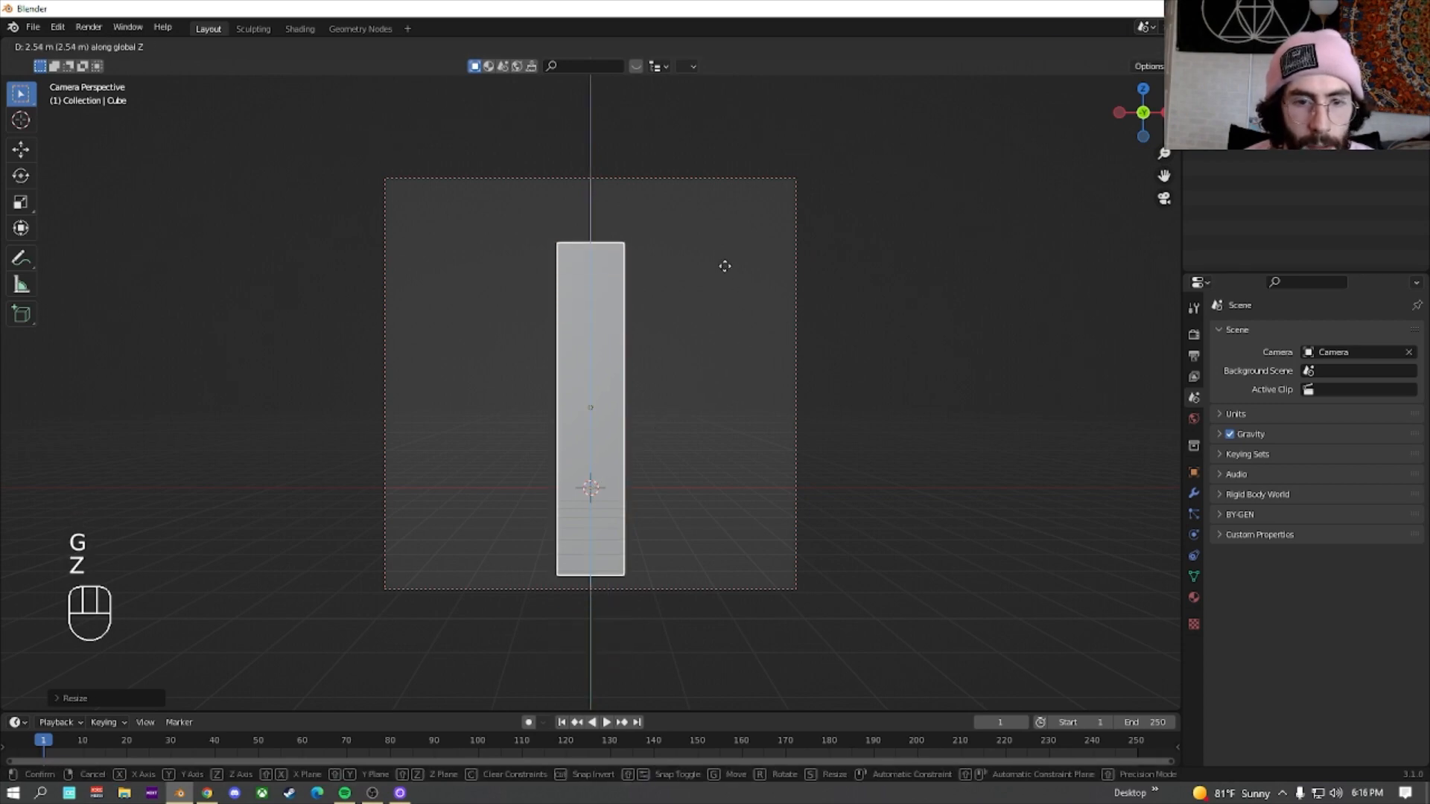
left_click(714, 253)
Enlarge the column uniformly and widen it along X into a broad, upright slab
key("s")
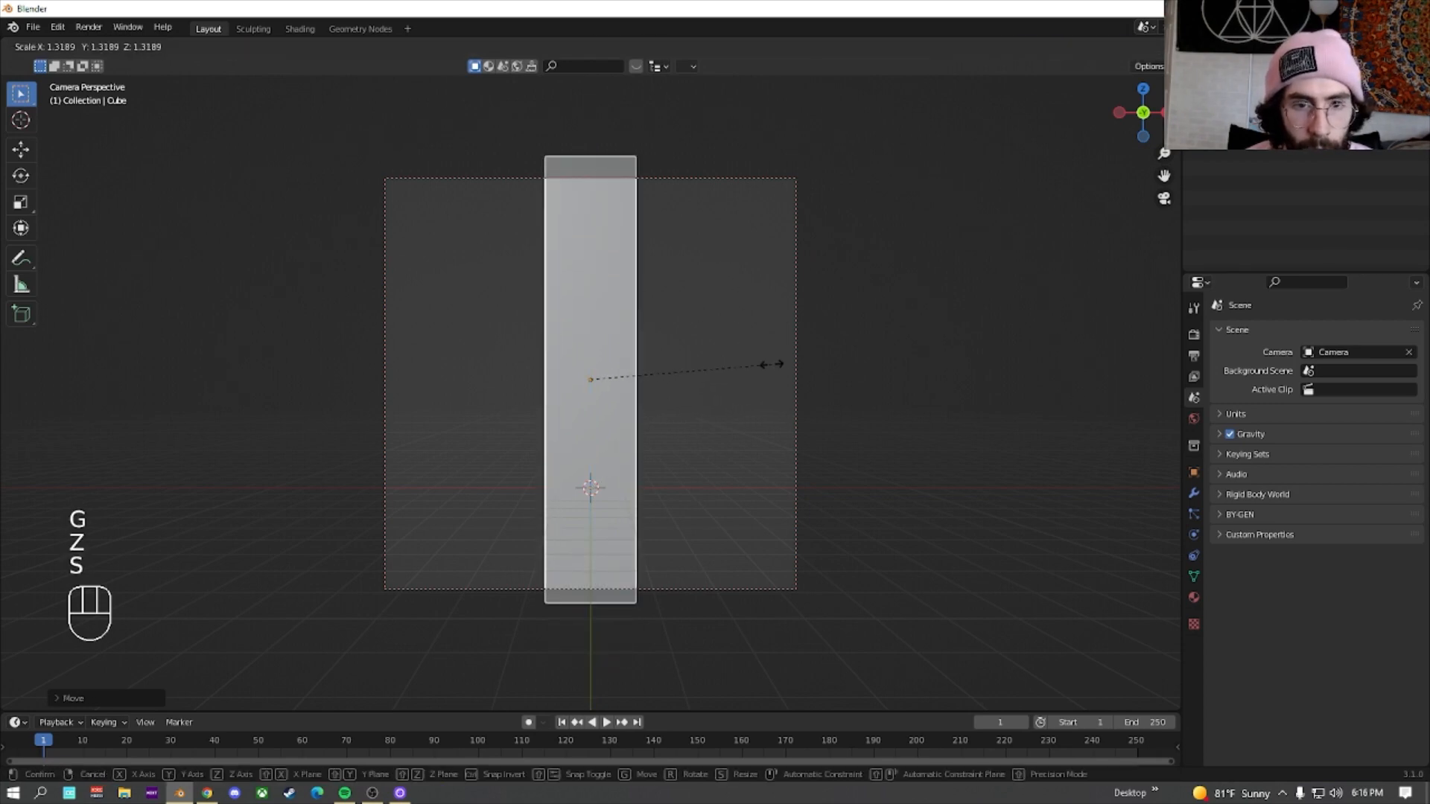
left_click(803, 370)
middle_click_drag(802, 370, 723, 366)
scroll(723, 367, "down", 5)
middle_click_drag(774, 322, 812, 347, "shift")
scroll(730, 358, "up", 3)
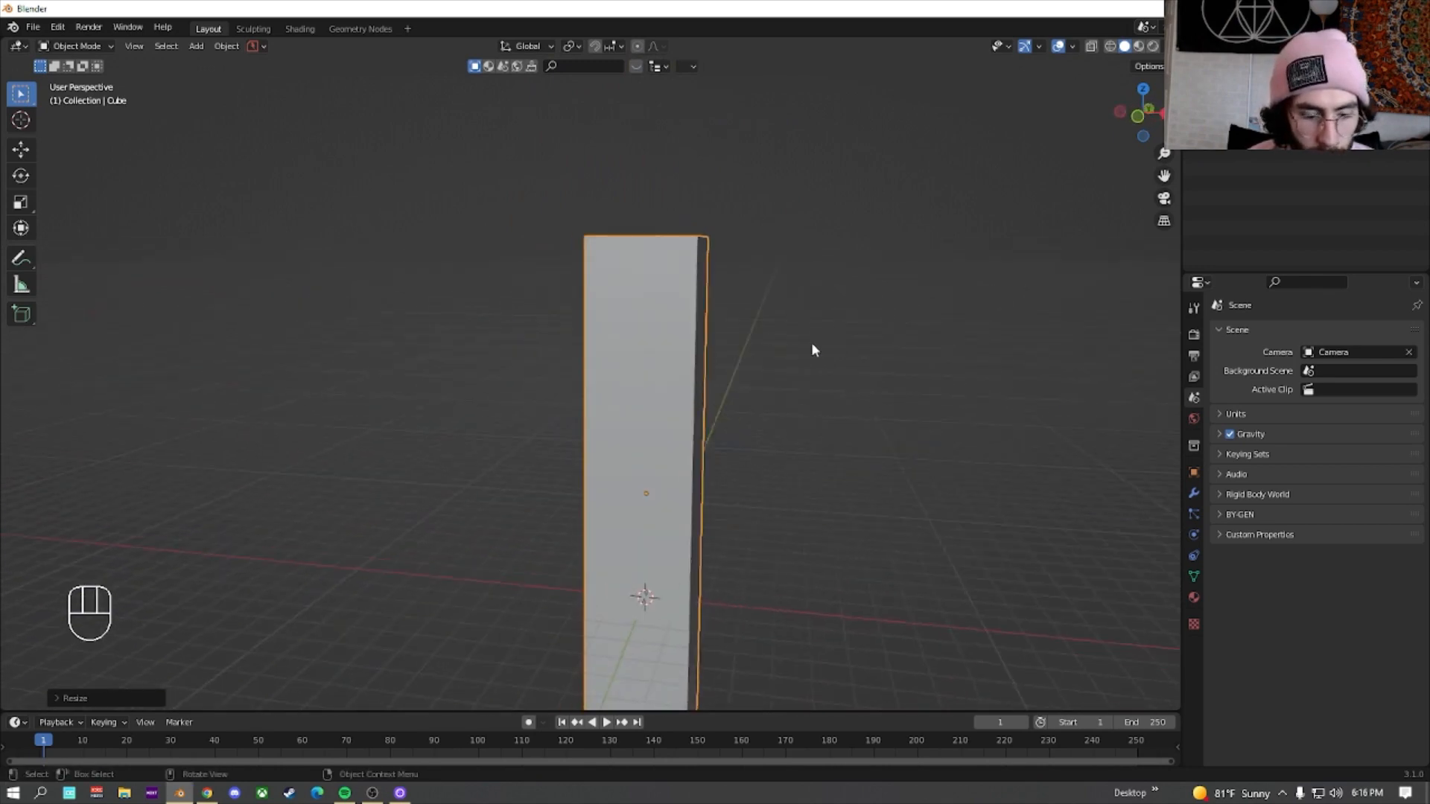
key("s")
key("y")
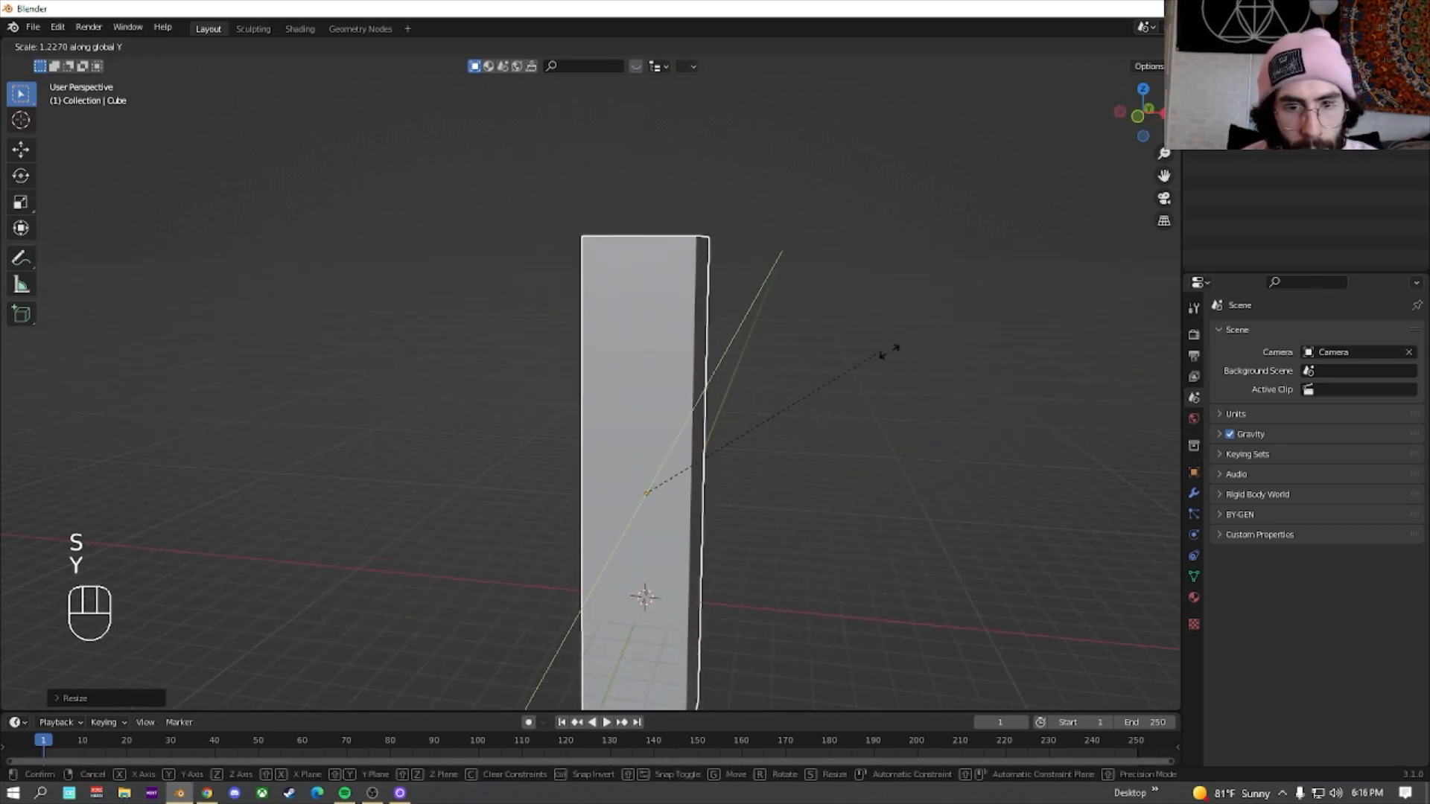
key("x")
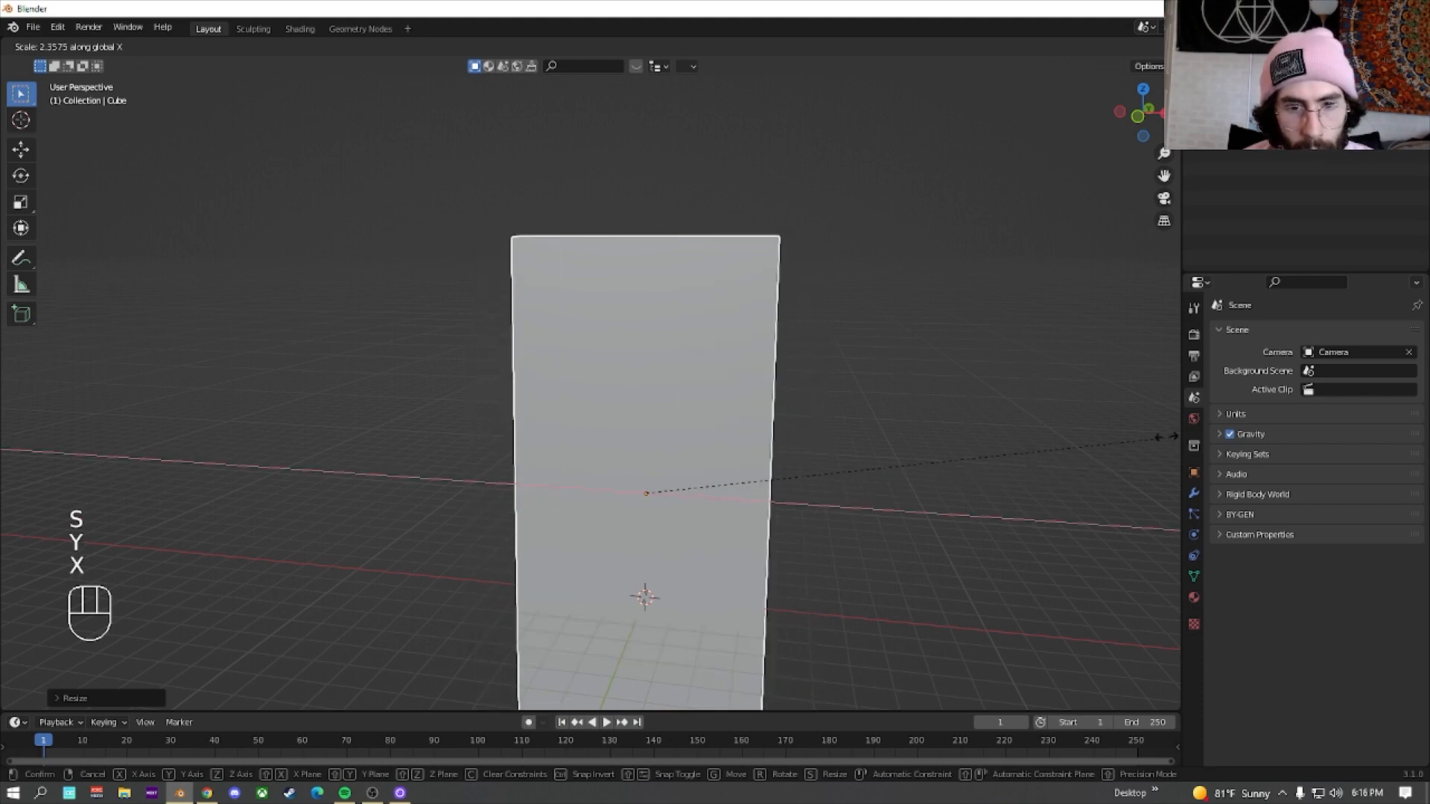
left_click(1095, 430)
Apply the slab's scale
scroll(721, 373, "down", 3)
middle_click_drag(721, 373, 728, 416)
scroll(719, 414, "up", 2)
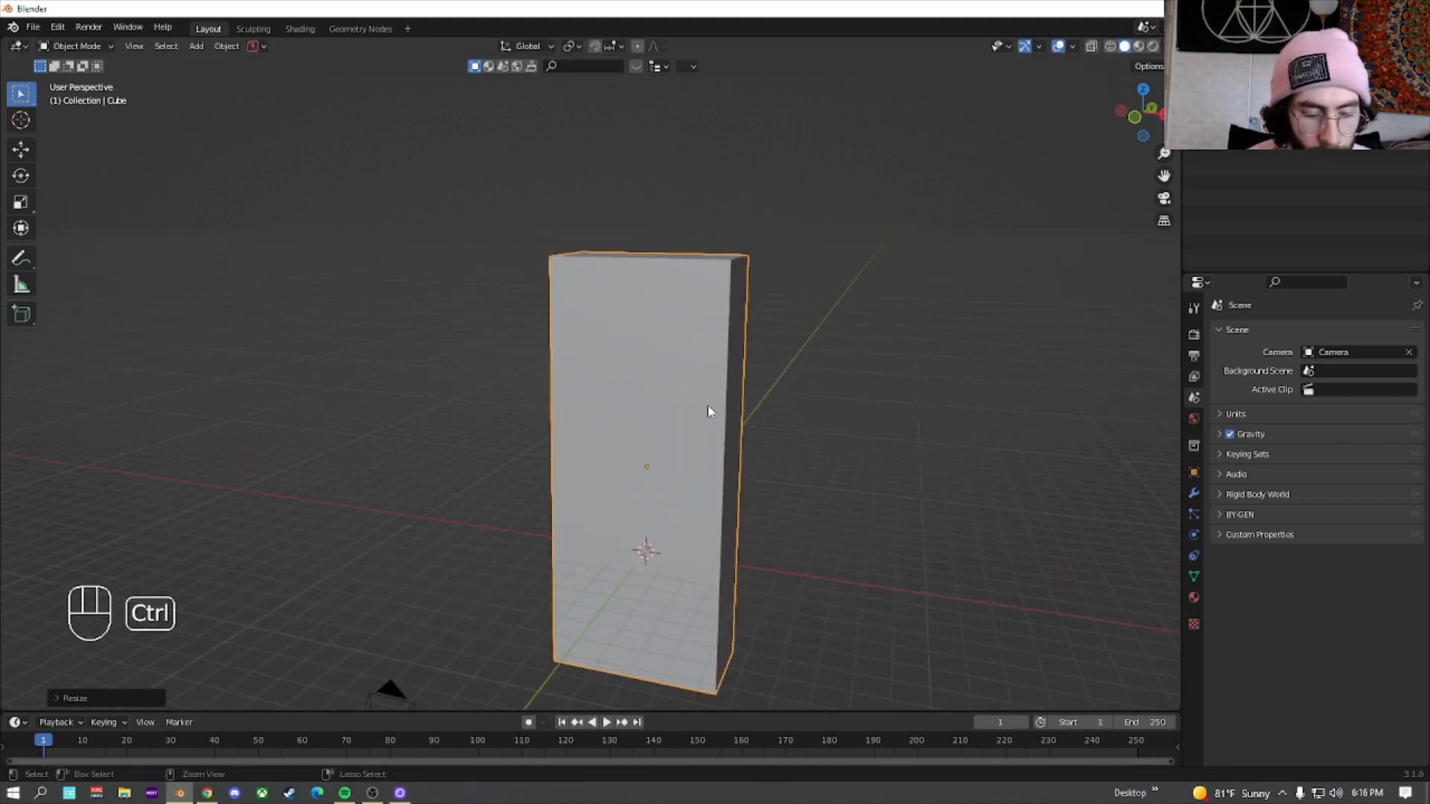
key("ctrl+a")
left_click(668, 440)
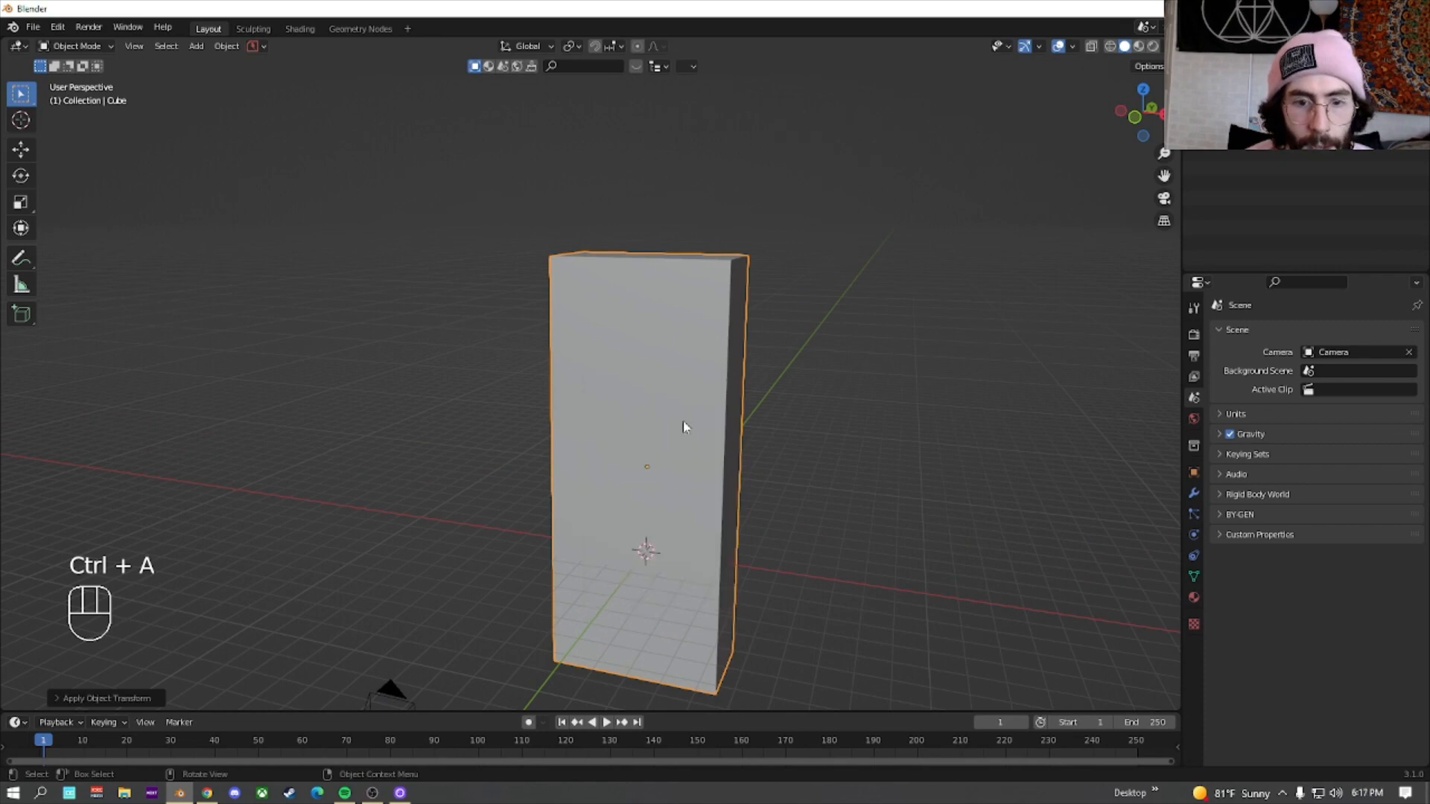
Enter Edit Mode on the slab and add 13 evenly spaced horizontal loop cuts along its height
key("Tab")
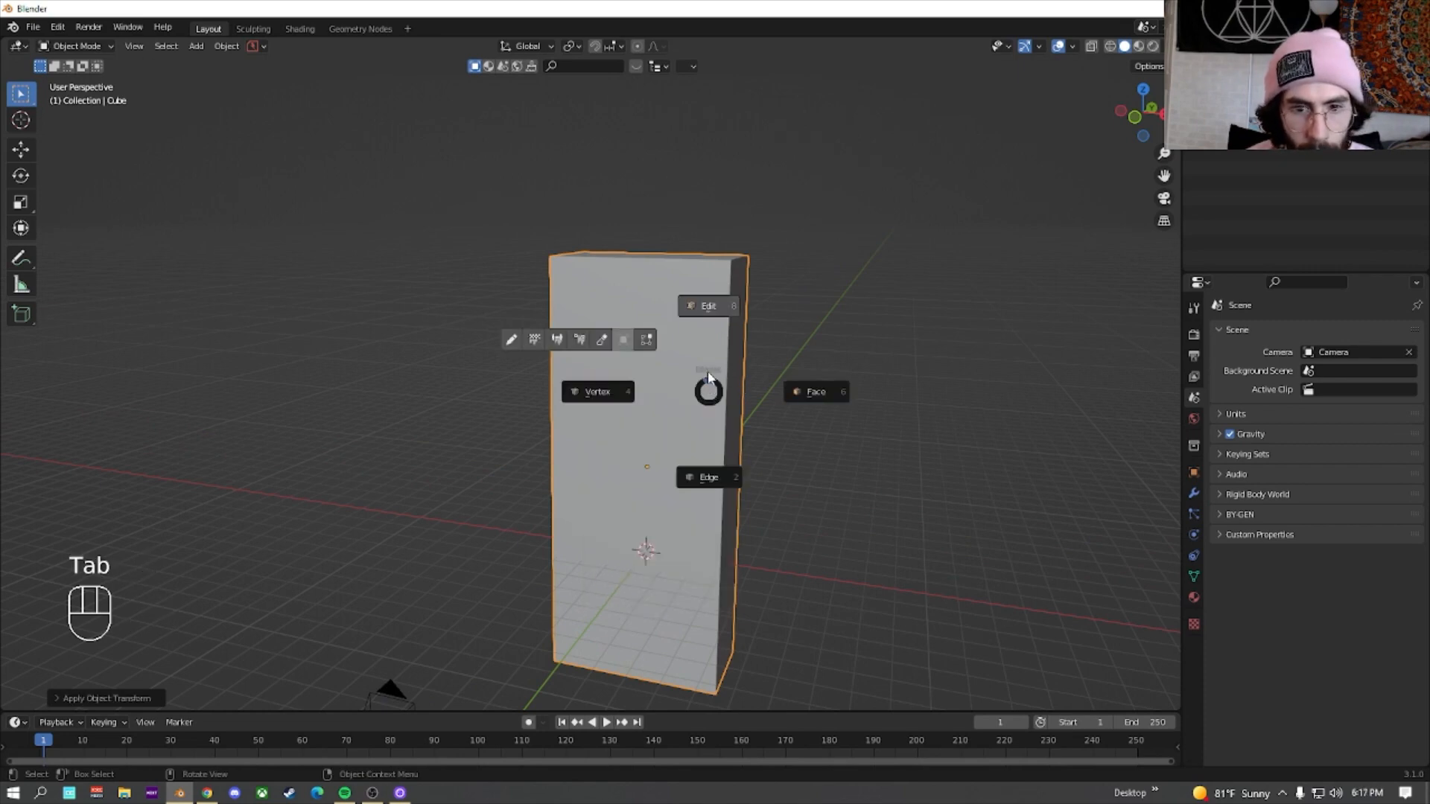
left_click(704, 311)
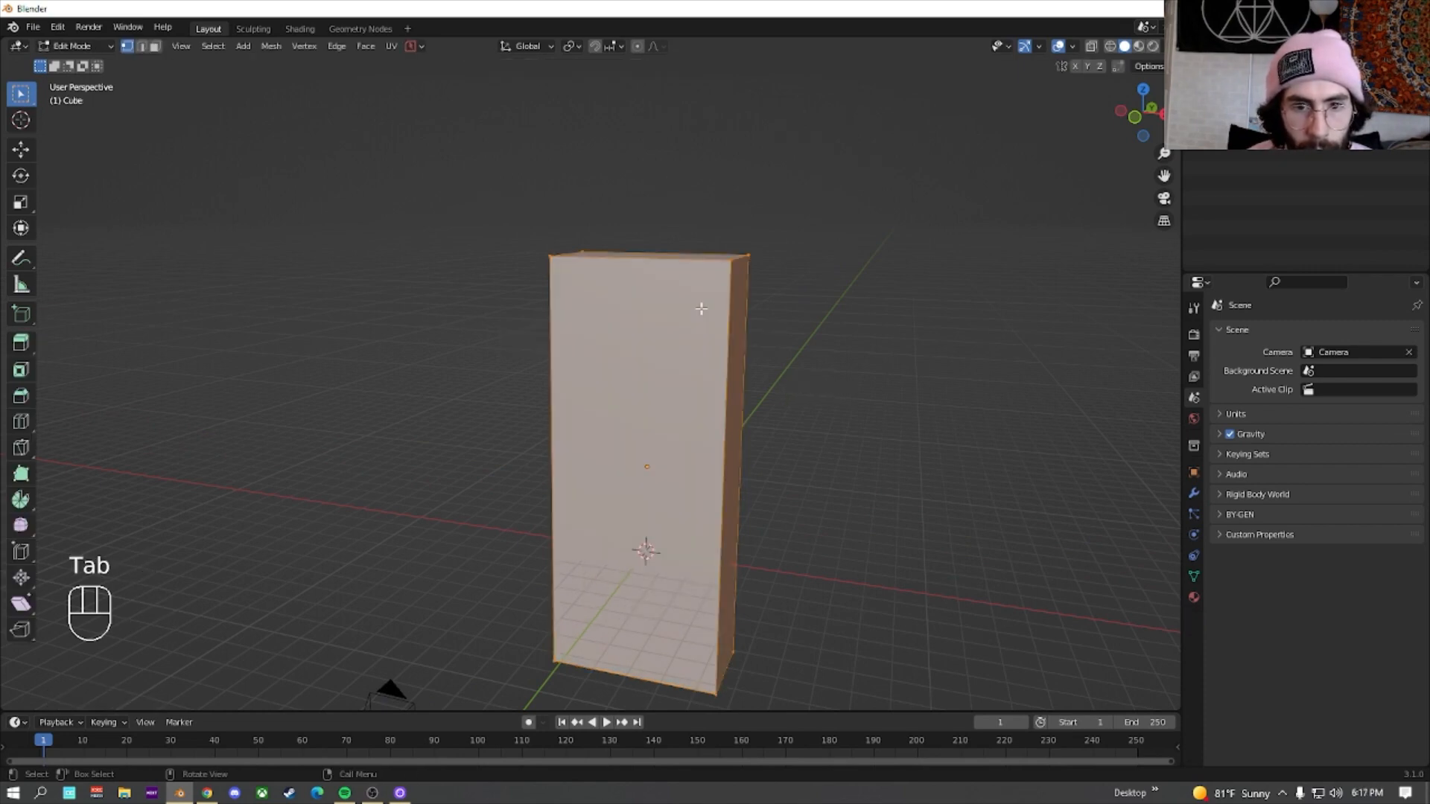
right_click(649, 326)
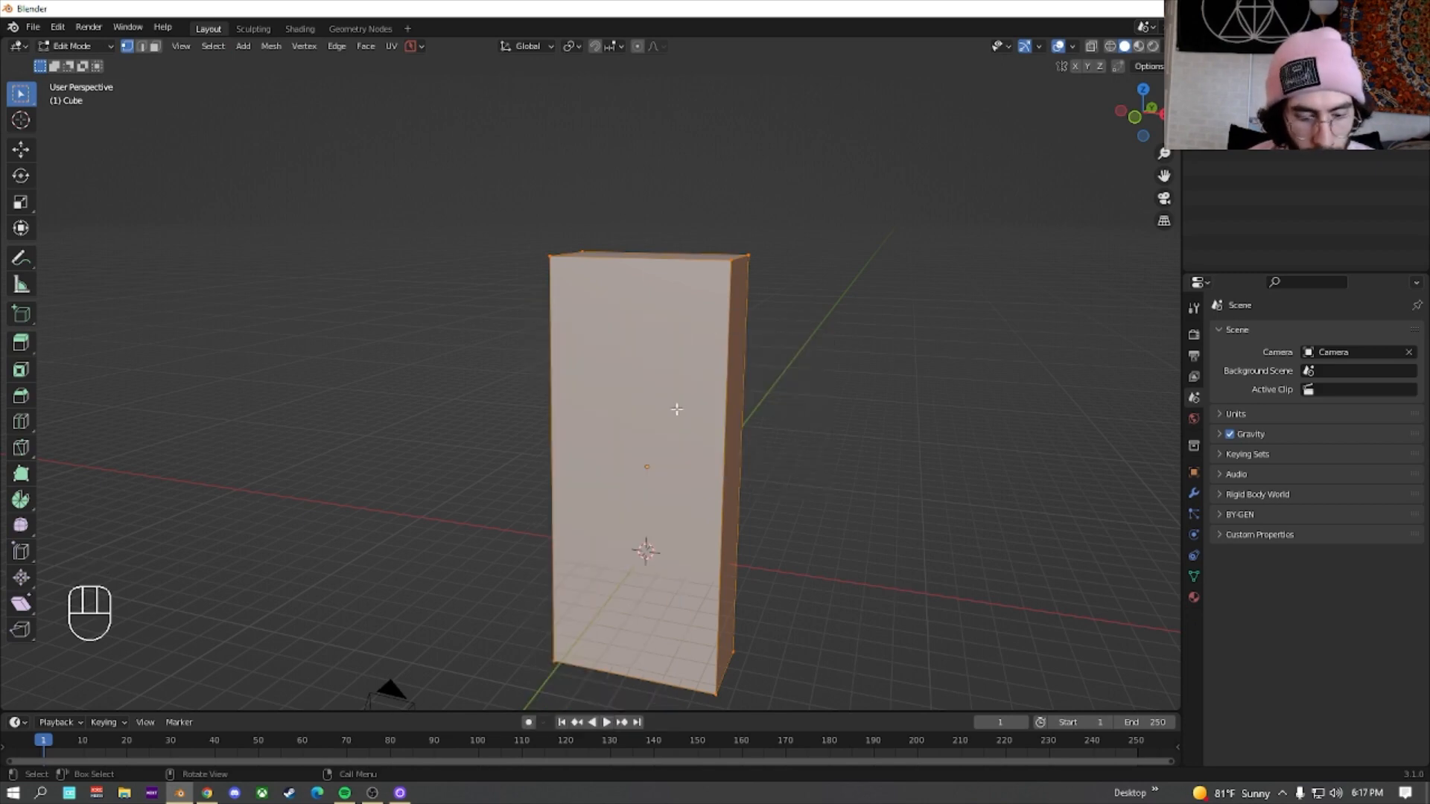
key("ctrl")
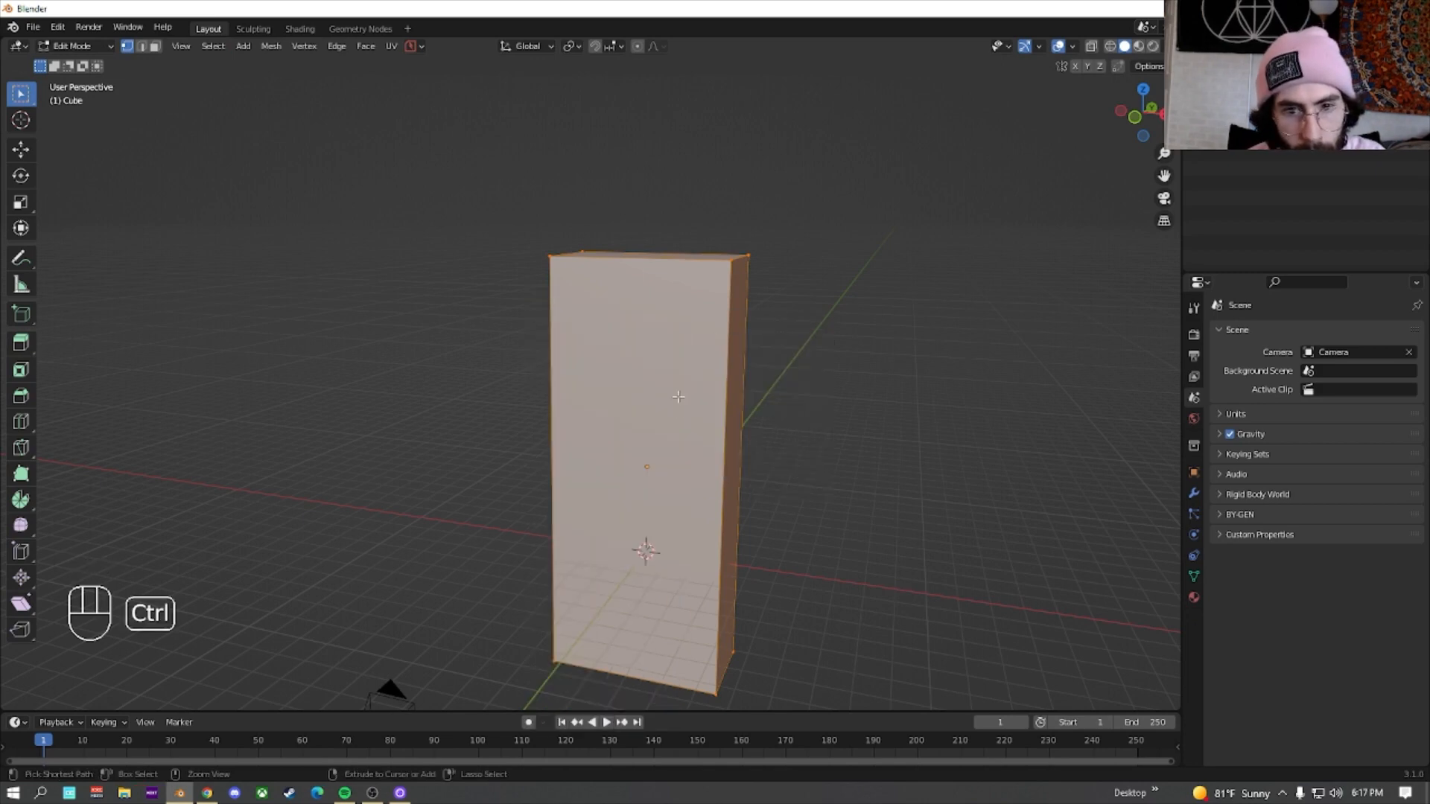
key("ctrl+r")
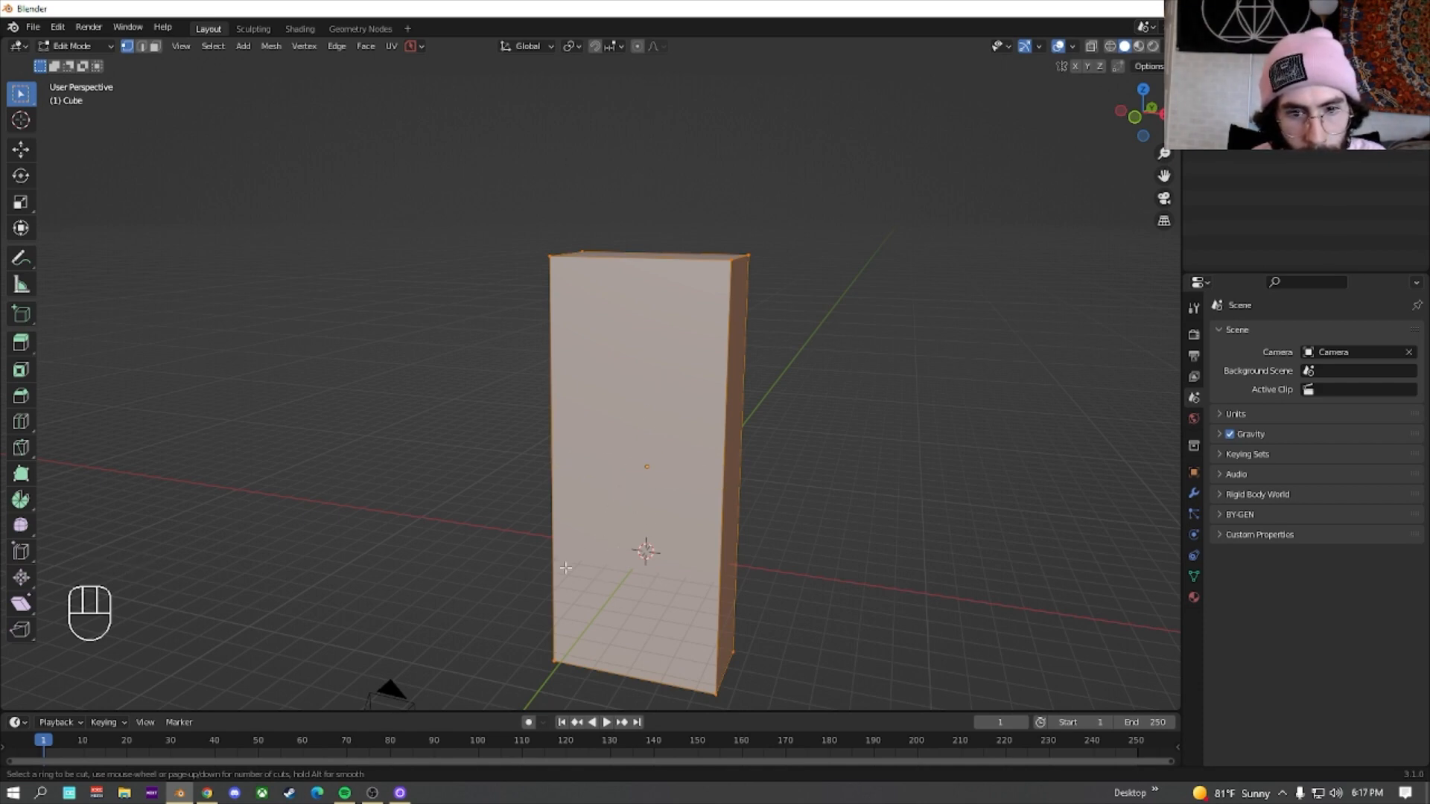
scroll(569, 500, "up", 11)
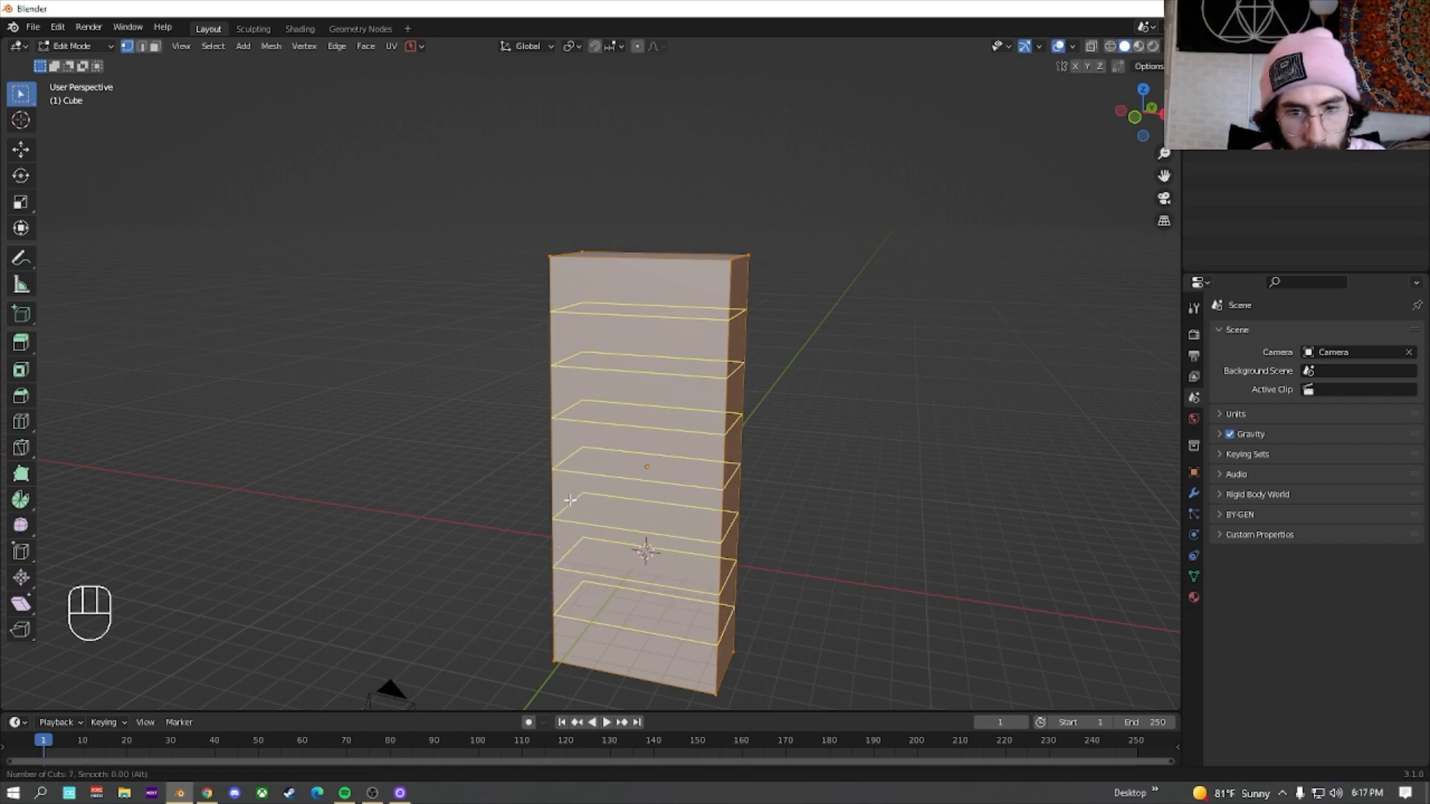
scroll(570, 499, "up", 6)
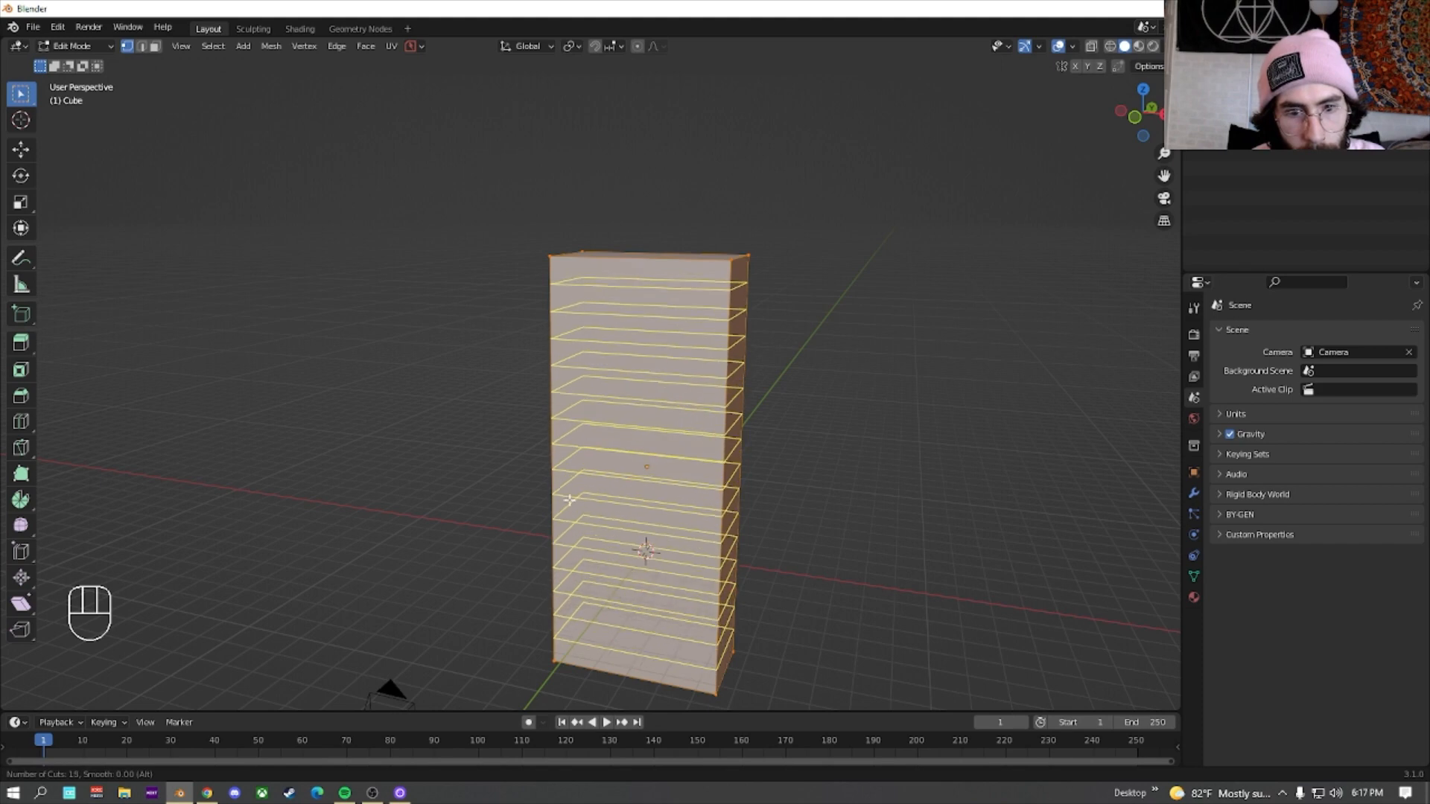
left_click(569, 500)
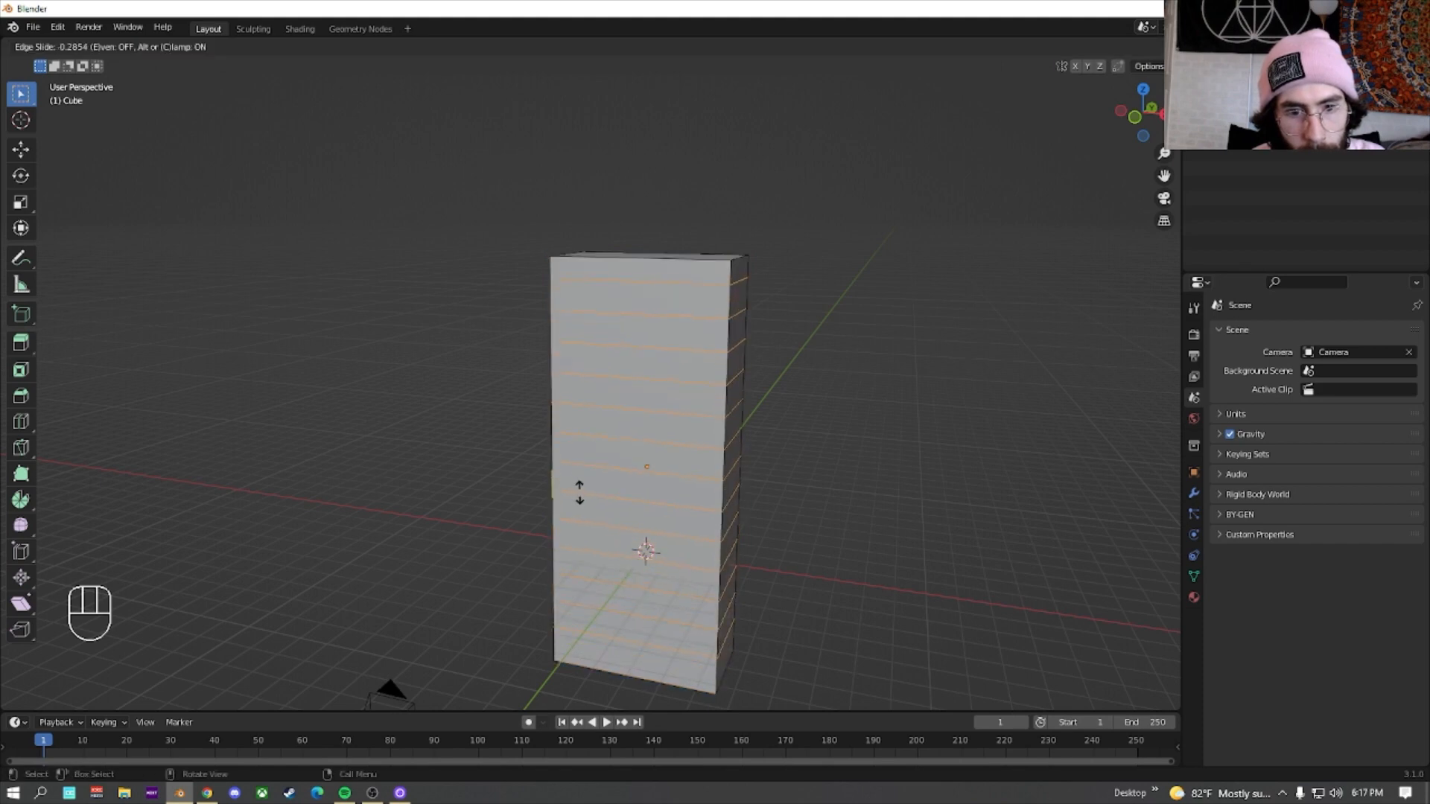
left_click(578, 495)
Select the slab's top face in face selection mode and enable proportional editing with Smooth falloff
middle_click_drag(574, 417, 667, 277)
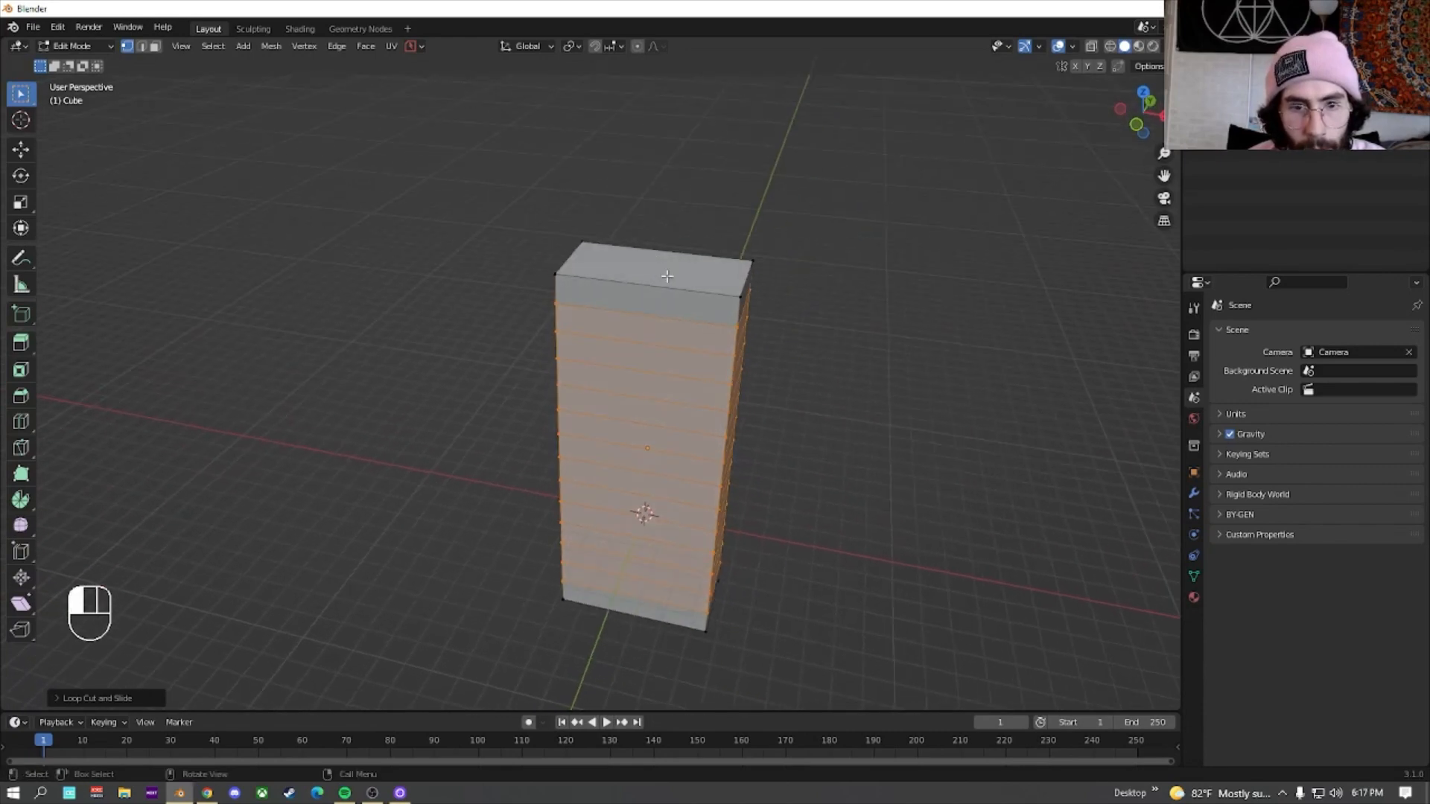
left_click(228, 158)
left_click(154, 46)
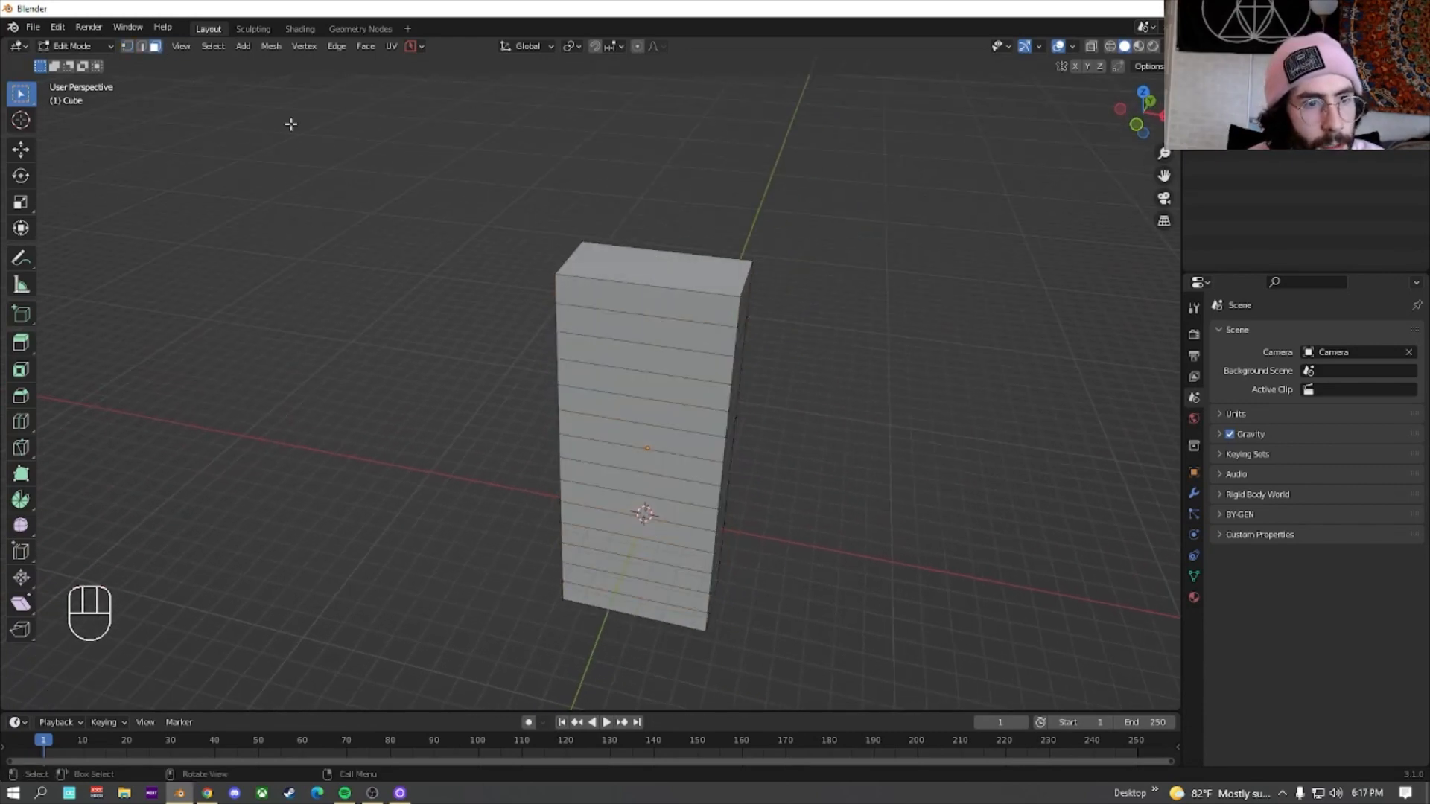
left_click(672, 270)
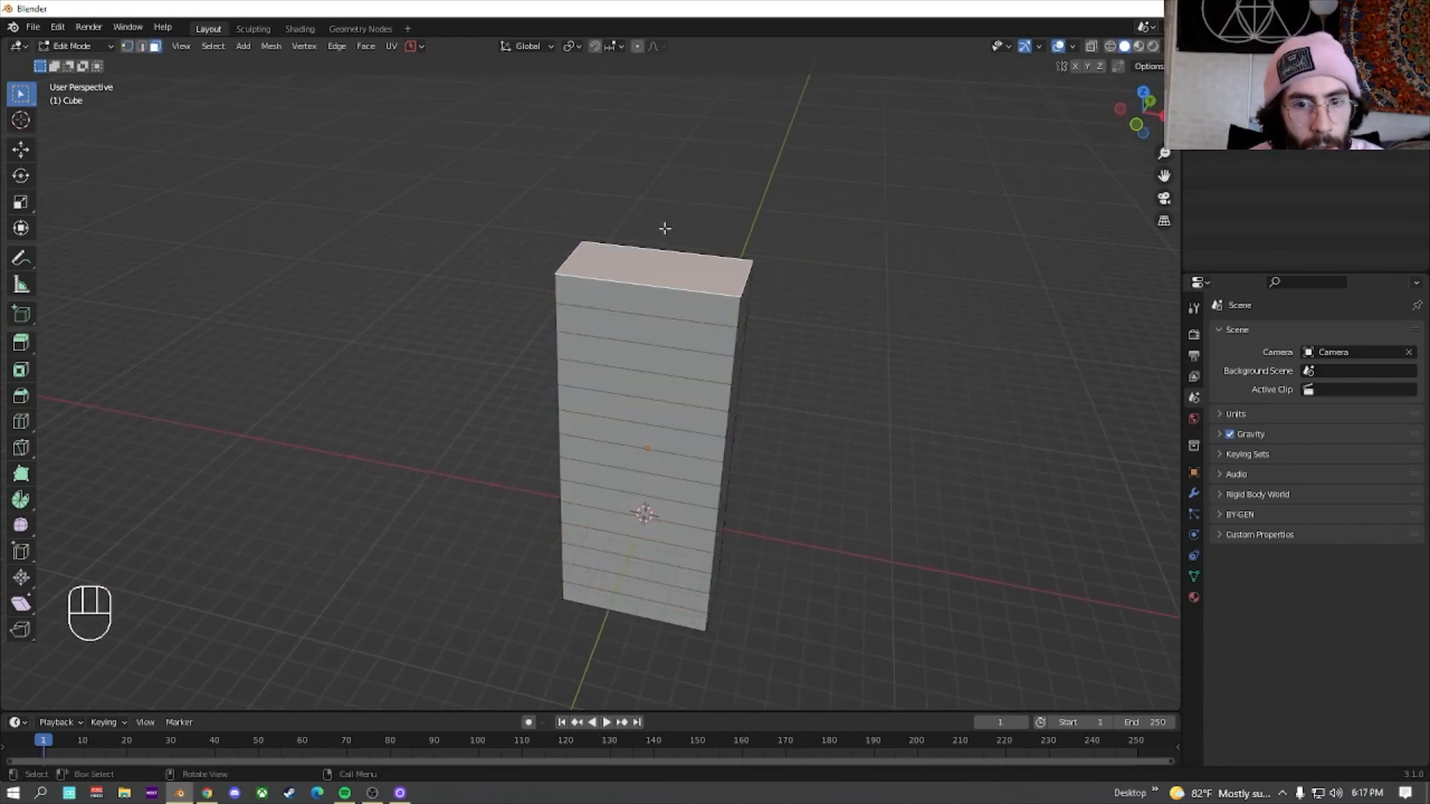
left_click(636, 46)
left_click(653, 46)
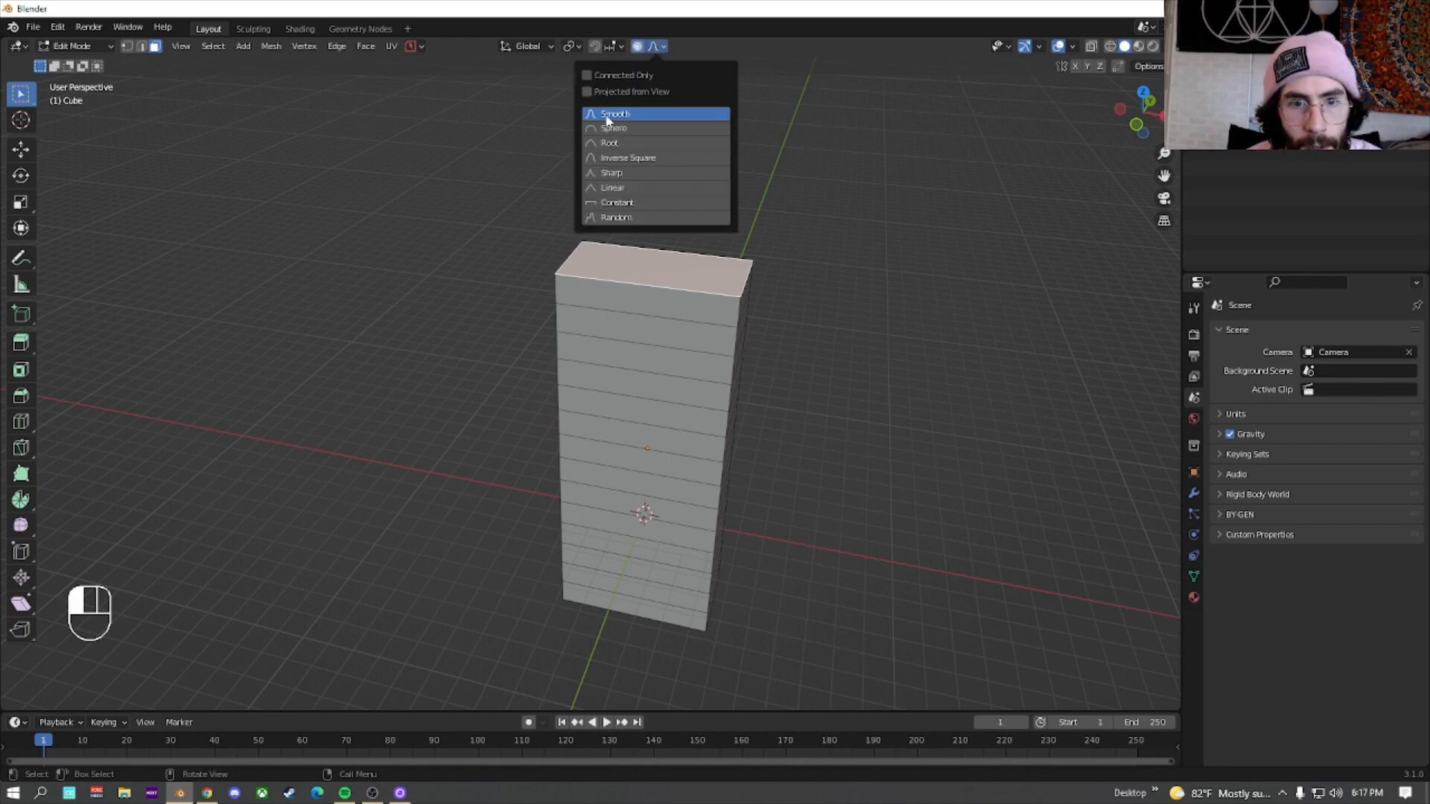
Taper the slab's upper half by scaling the top face to about 0.26 with a proportional size of about 8.14
middle_click_drag(715, 257, 746, 234)
key("s")
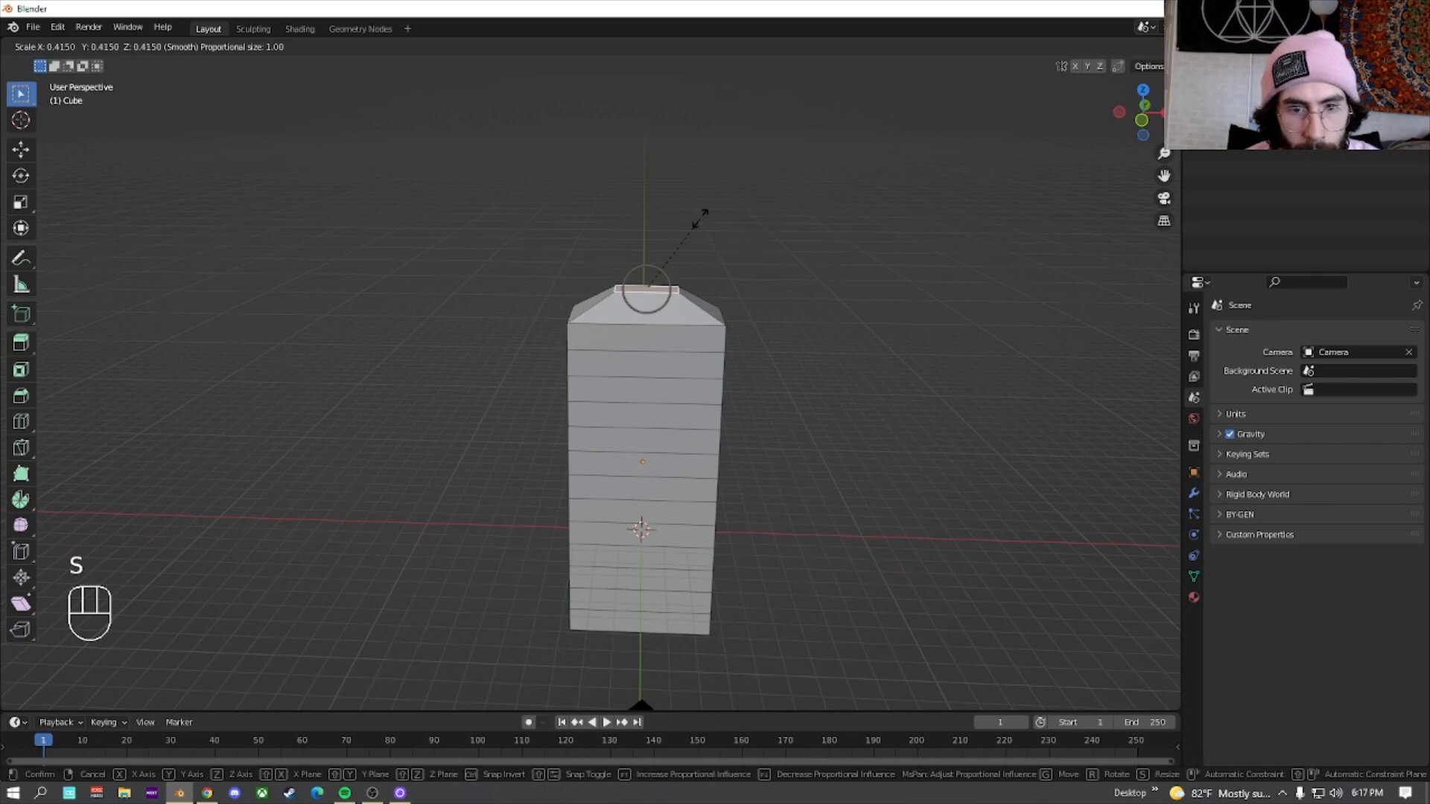
scroll(708, 220, "down", 4)
scroll(712, 212, "down", 9)
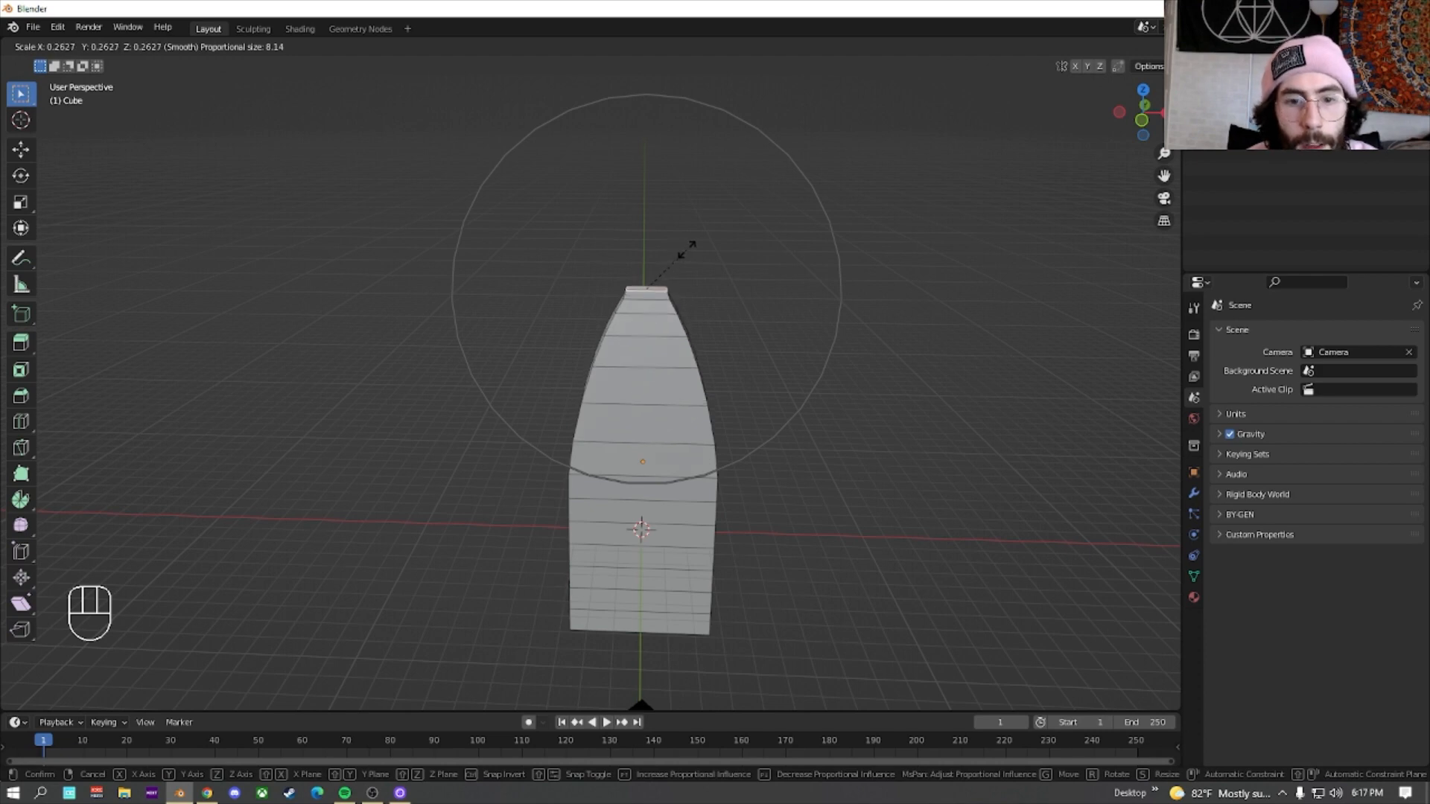
left_click(680, 252)
In right orthographic view, move the top face up about 4 m along Z with proportional editing to lengthen the tapered tip
middle_click_drag(681, 252, 673, 297)
scroll(712, 288, "up", 3)
scroll(673, 297, "down", 2)
middle_click_drag(711, 389, 802, 338)
key("KP_3")
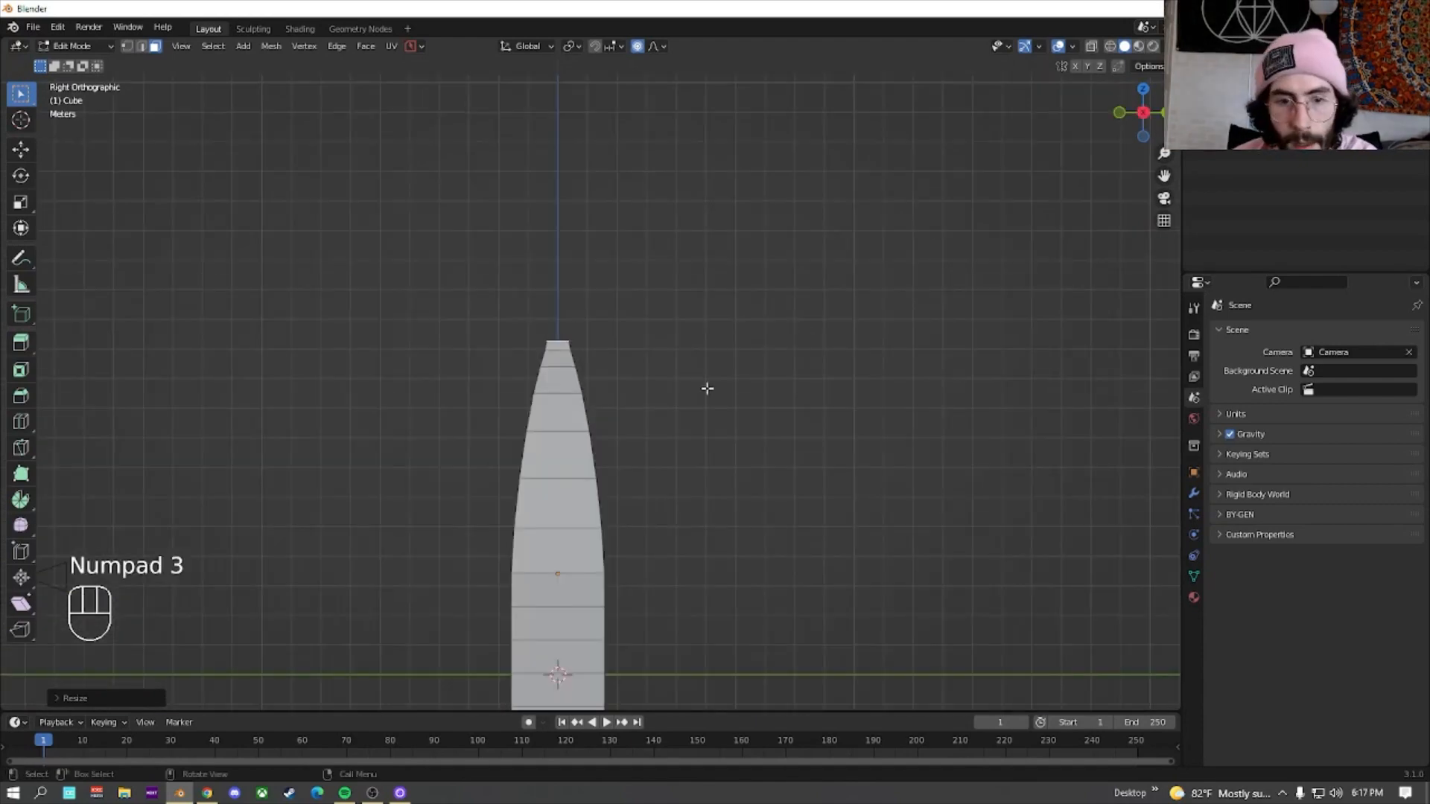
scroll(670, 398, "down", 2)
scroll(618, 394, "up", 2)
mouse_move(610, 390)
middle_mouse_down("shift")
mouse_move(616, 338)
mouse_move(615, 370)
middle_mouse_up("shift")
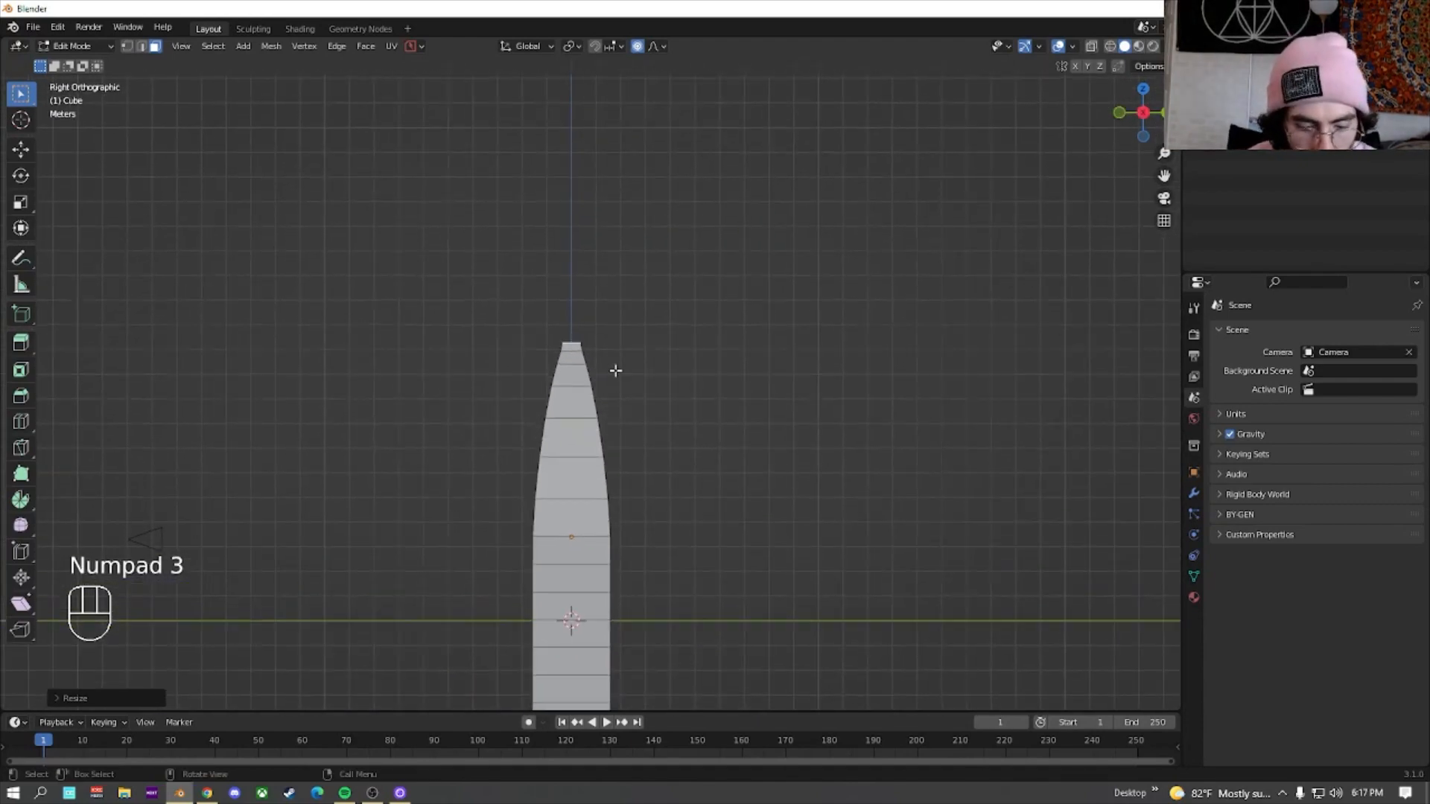
key("g")
key("z")
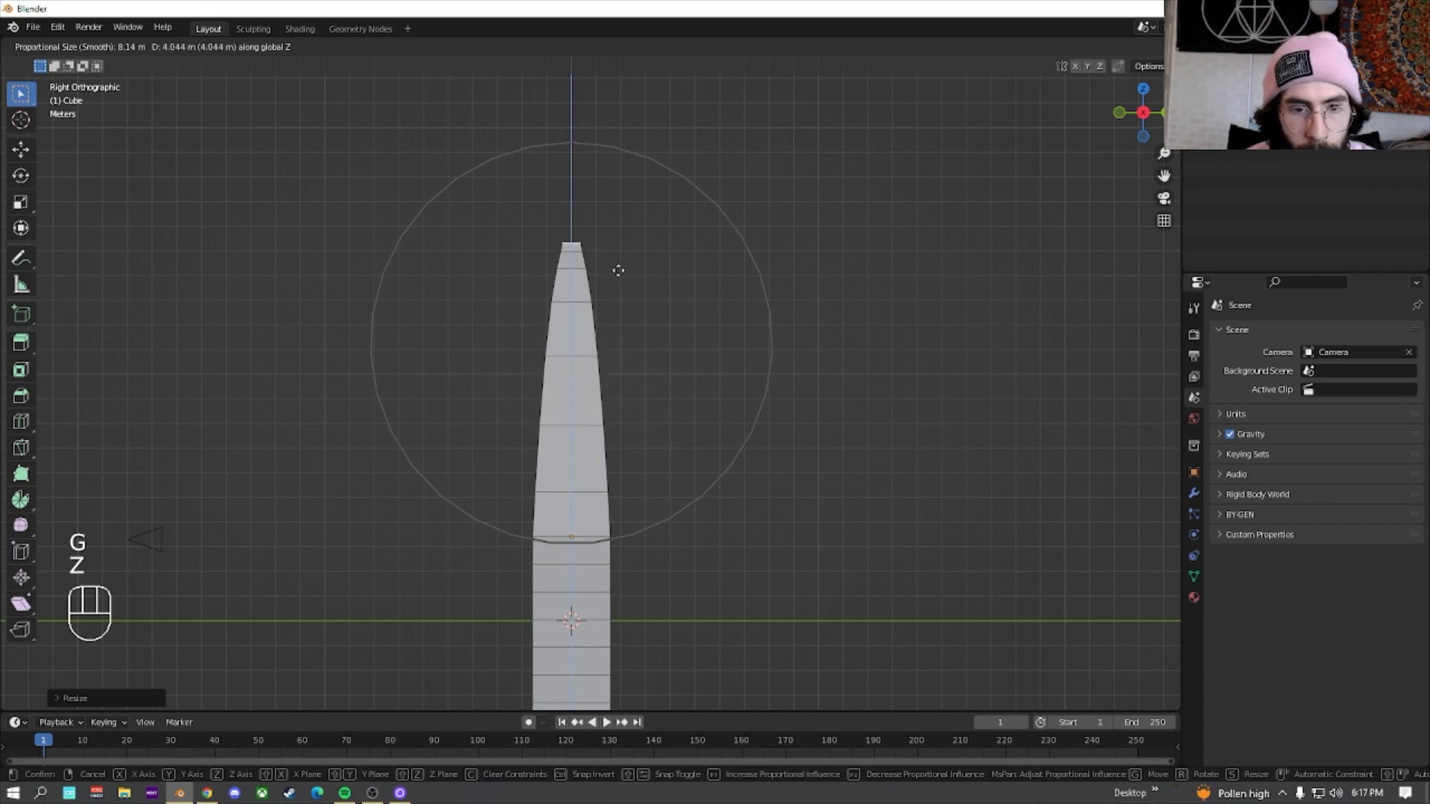
left_click(617, 269)
Bend the tapered tip sideways by moving the top face about 4.1 m along Y with a proportional size of about 13.11 m
key("g")
key("y")
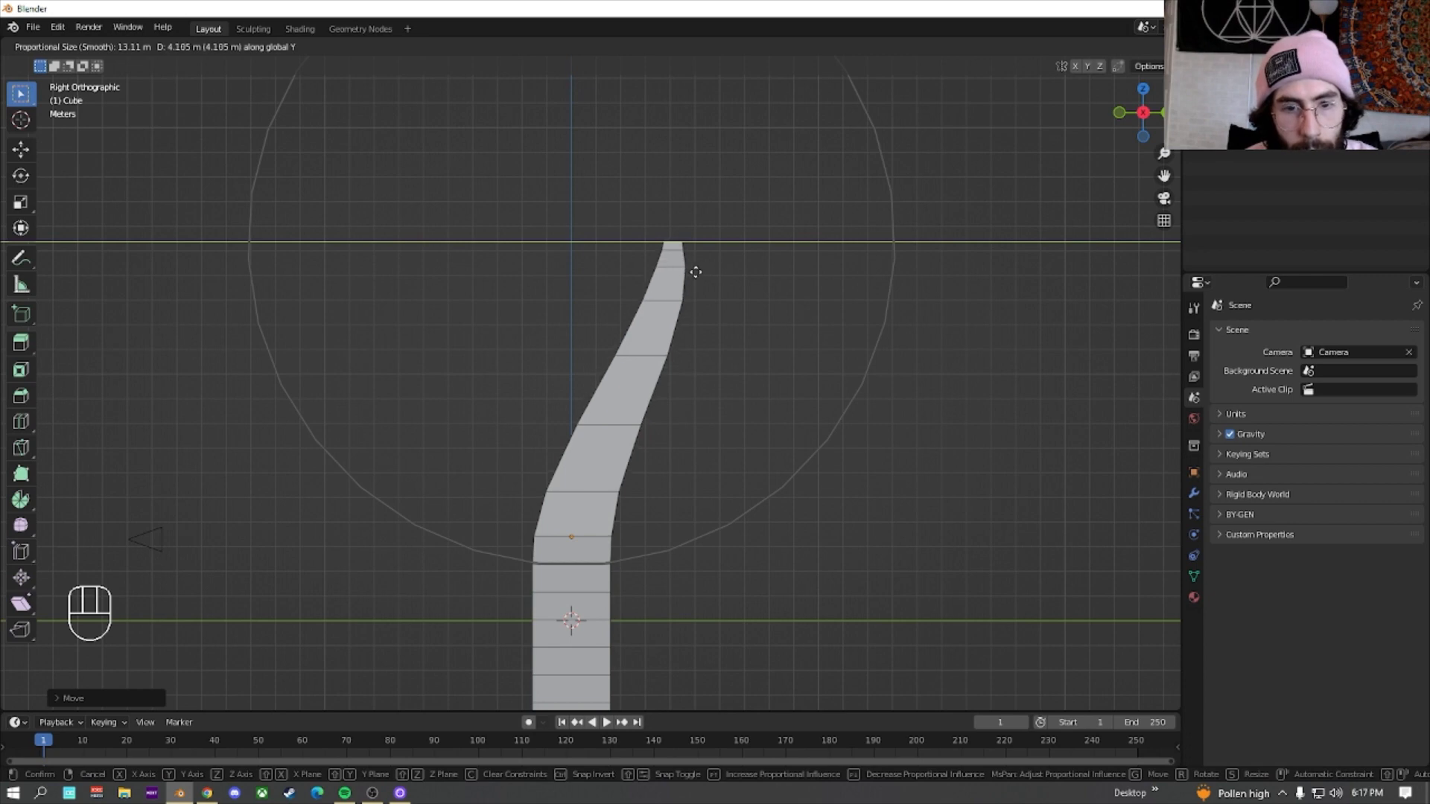
left_click(695, 272)
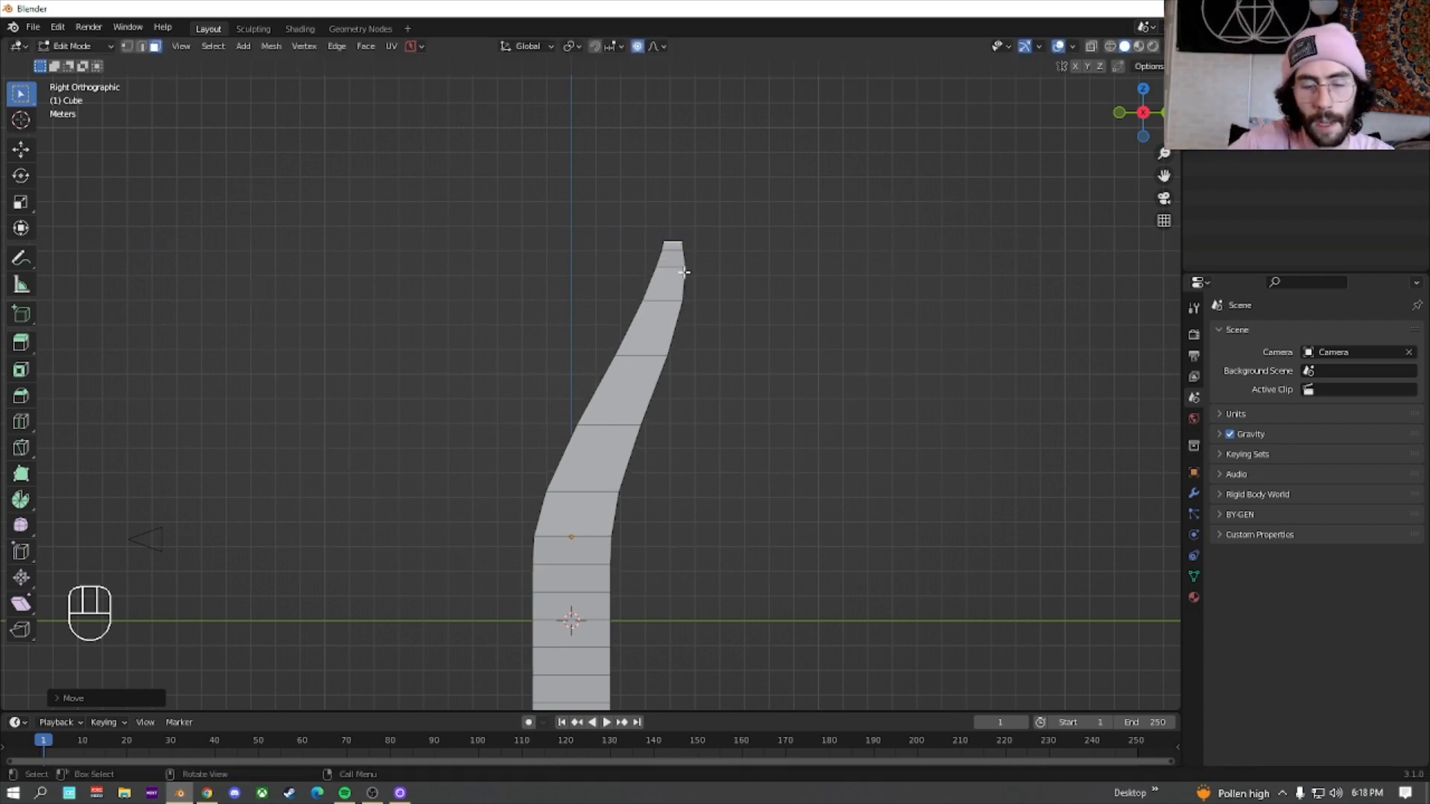
Select the slab's bottom face and move it down along Z with a proportional size of 13.11 m in right orthographic view
scroll(683, 272, "down", 3)
middle_click_drag(638, 442, 694, 252, "shift")
scroll(694, 252, "up", 4)
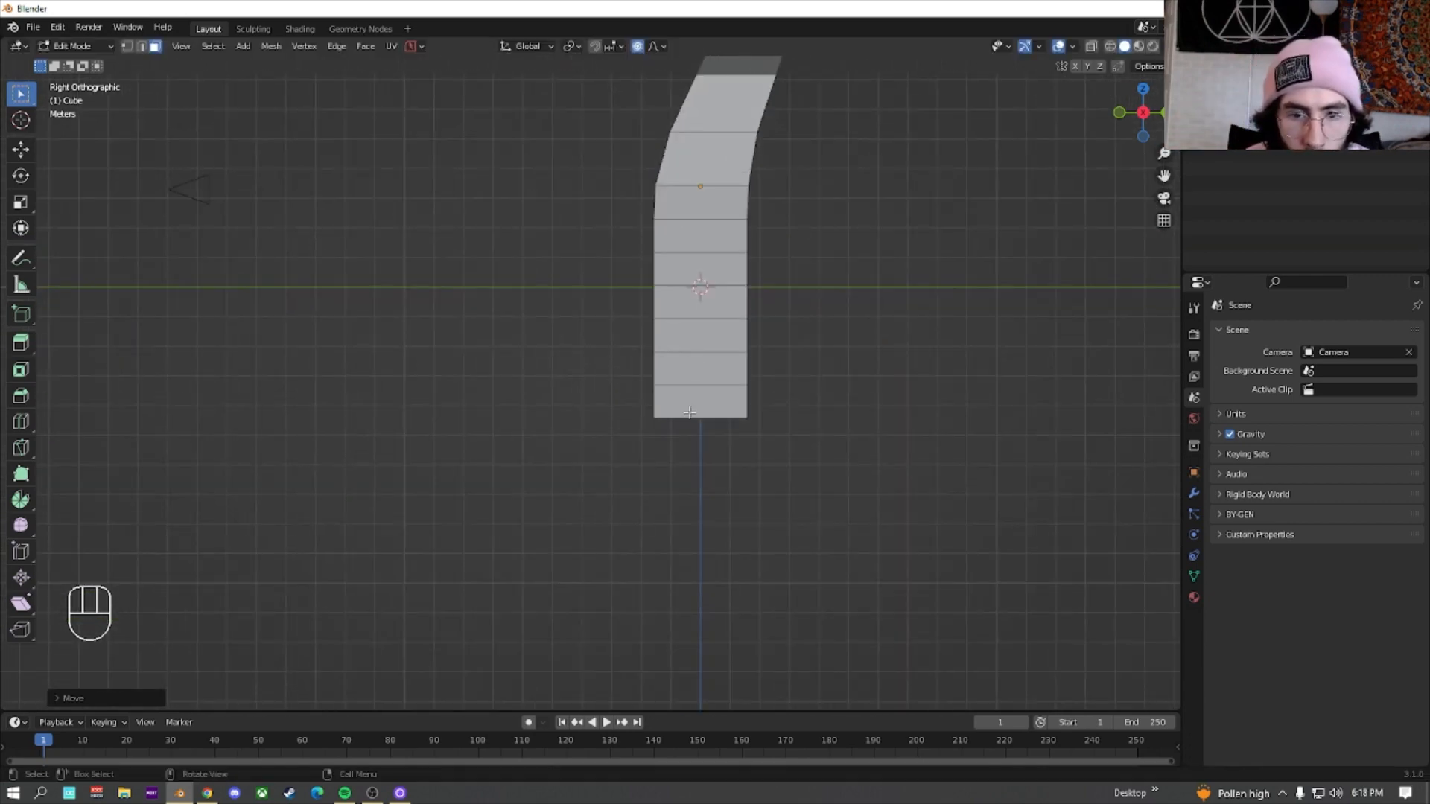
middle_click_drag(689, 413, 753, 358)
left_click(640, 437)
key("KP_3")
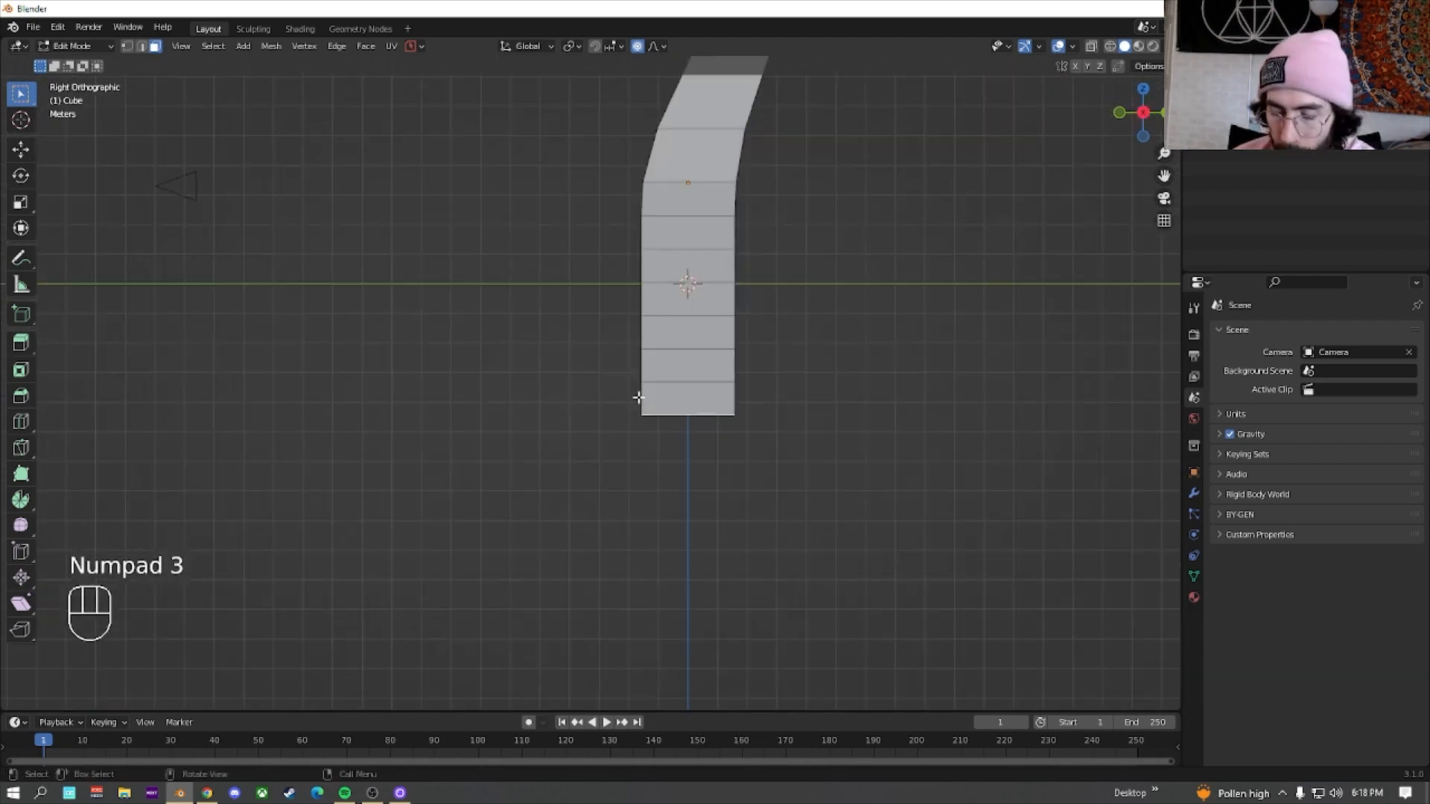
scroll(672, 396, "down", 1)
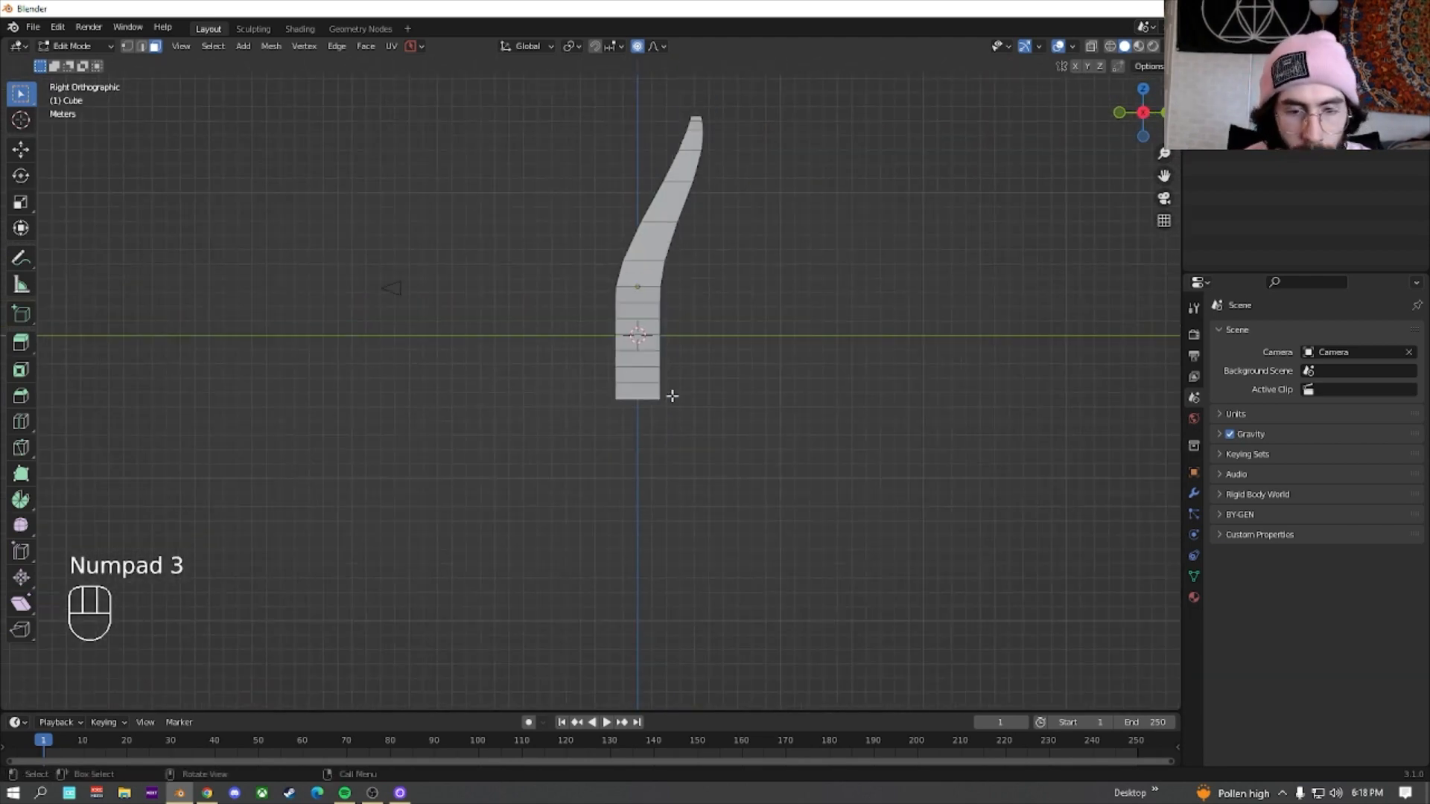
key("g")
key("z")
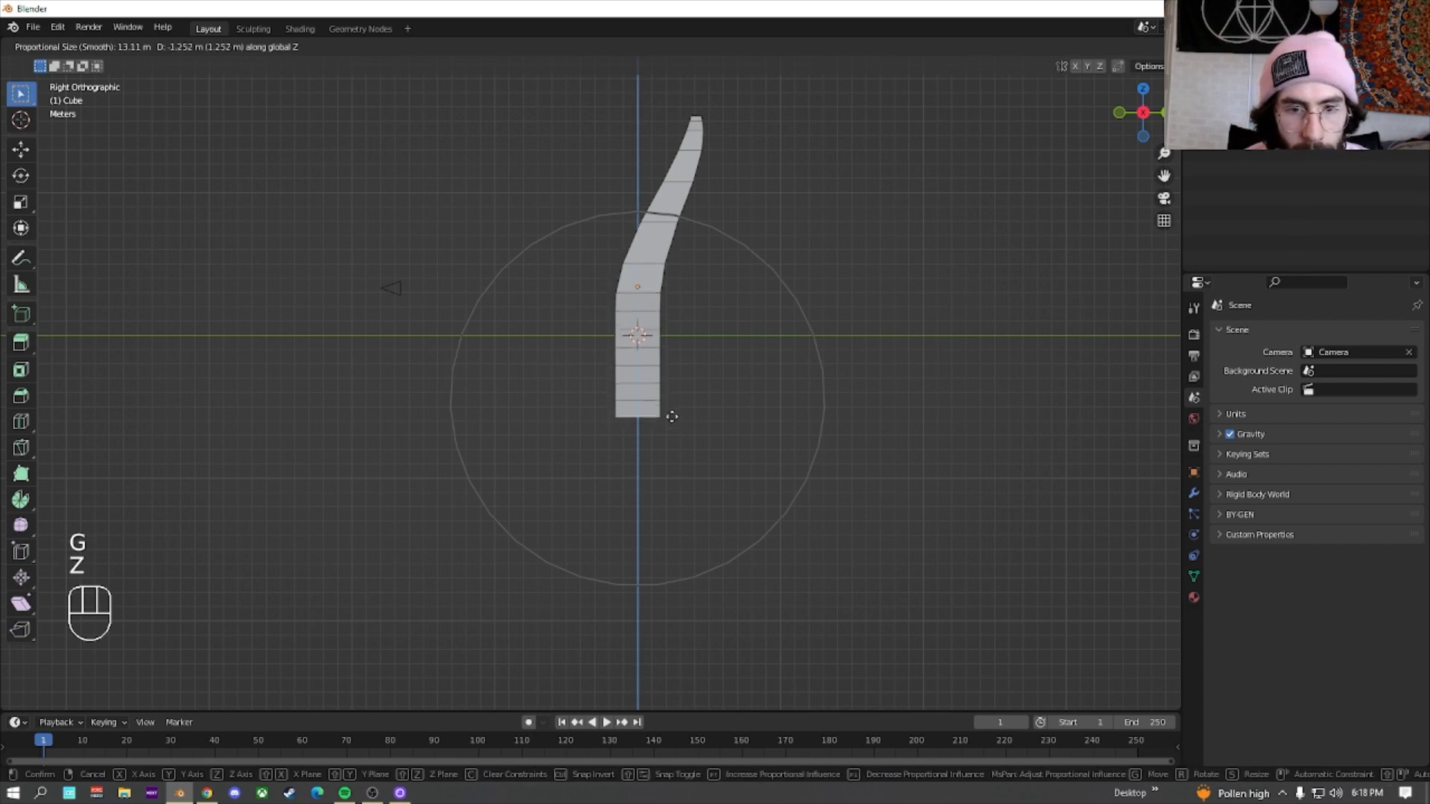
left_click(665, 497)
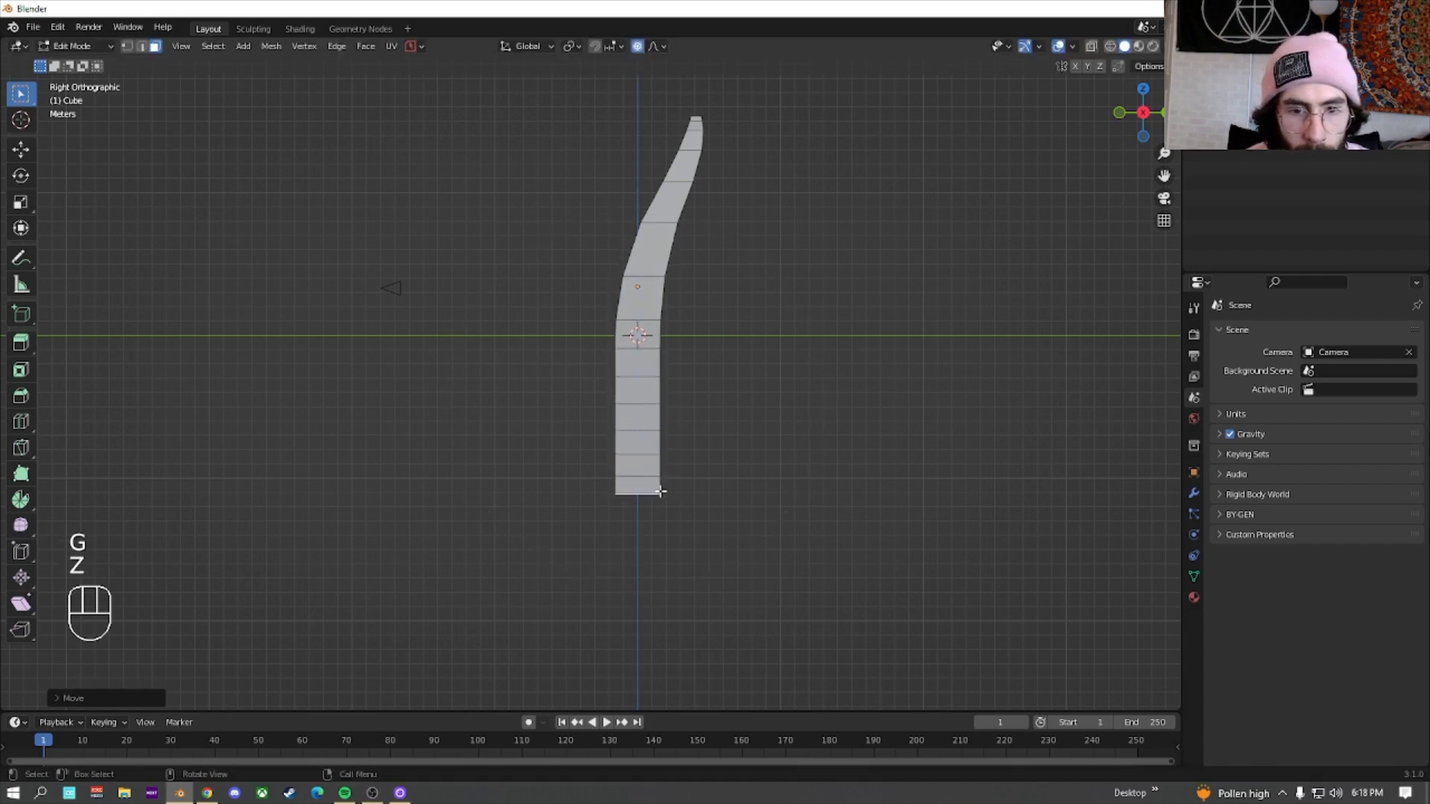
Taper the slab's lower half by scaling the bottom face to about 0.61 with a proportional size of 13.11
middle_click_drag(665, 498, 640, 411, "shift")
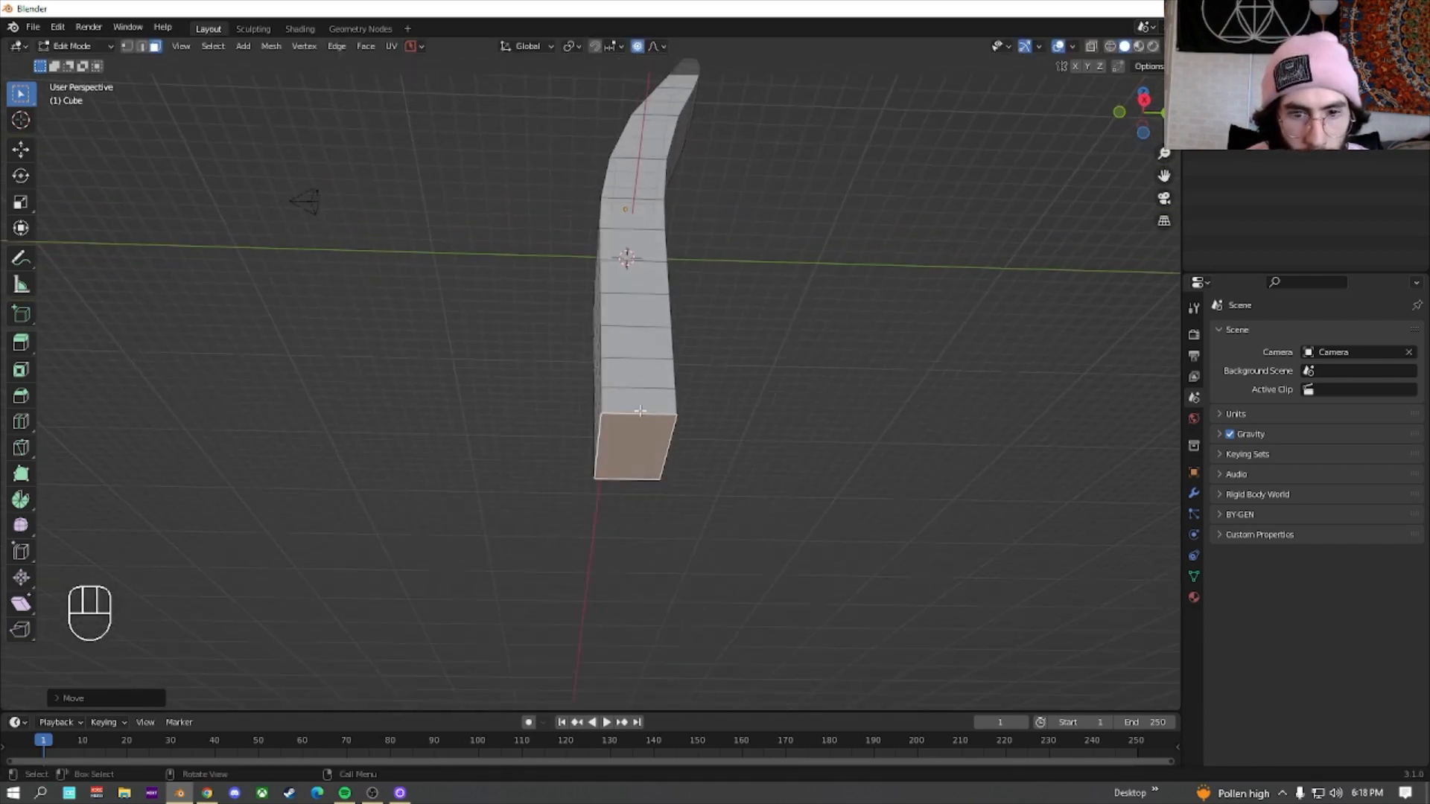
key("s")
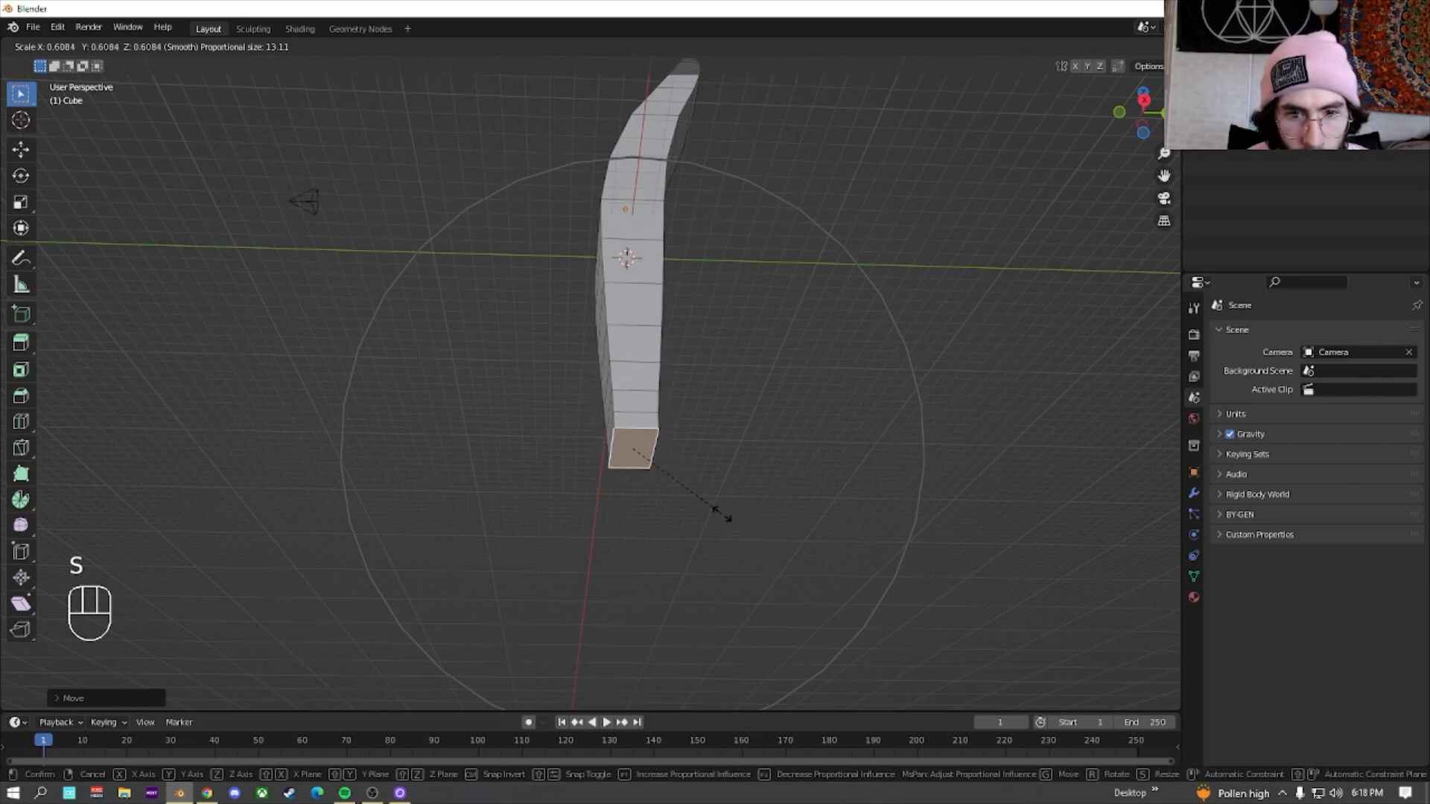
left_click(721, 514)
Bend the lower half by moving the bottom face about 3.6 m along Y with proportional editing in right orthographic view
key("KP_3")
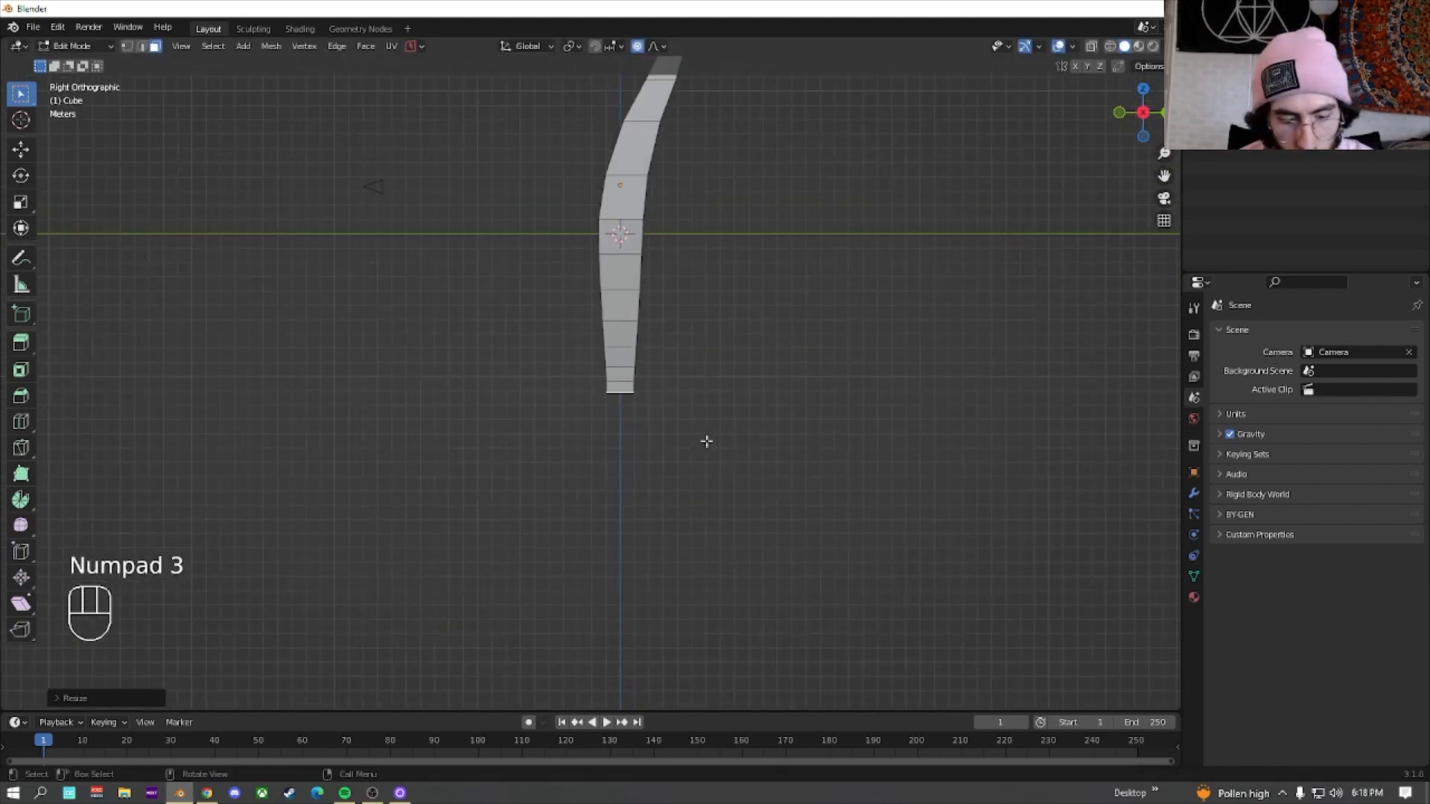
key("d")
key("y")
key("y")
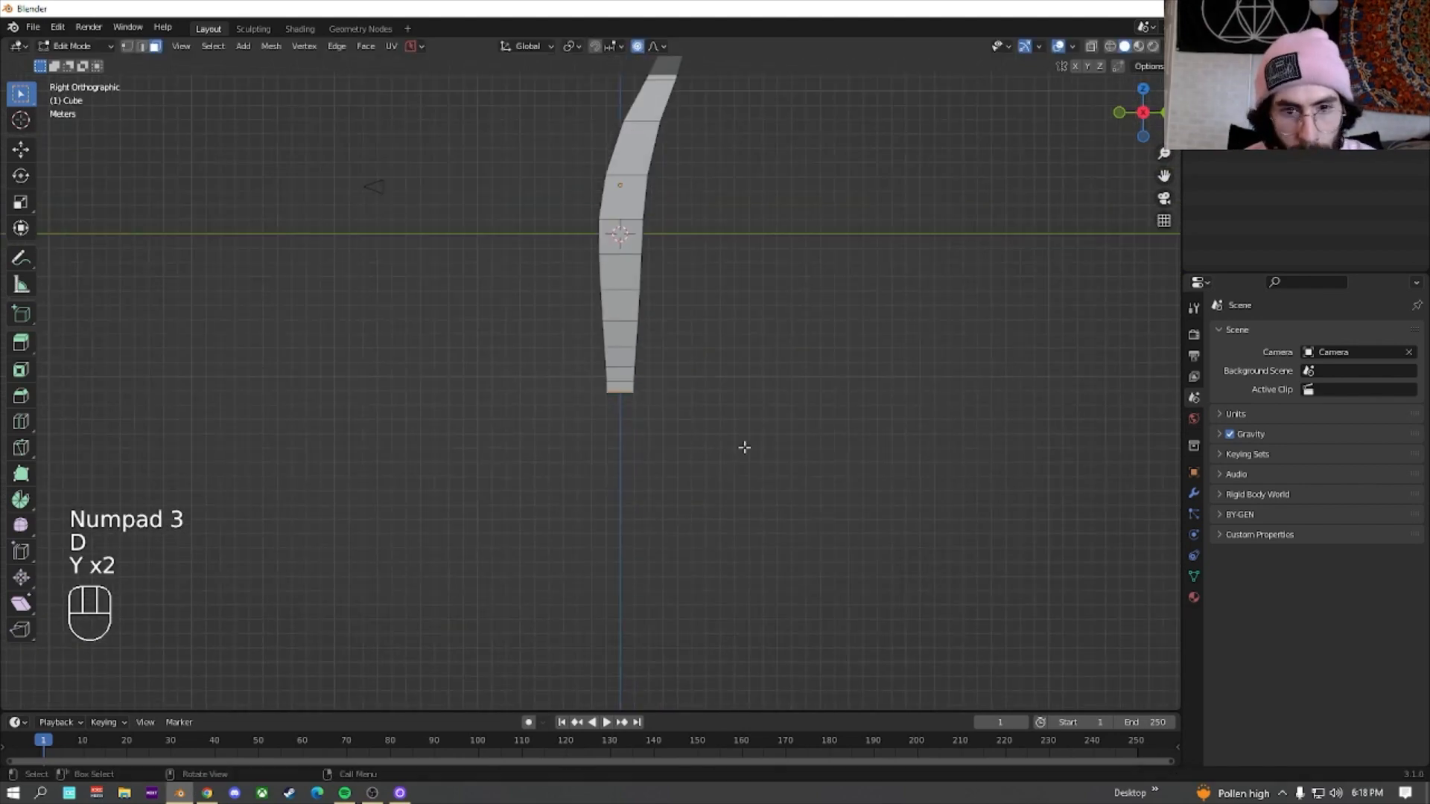
key("g")
key("y")
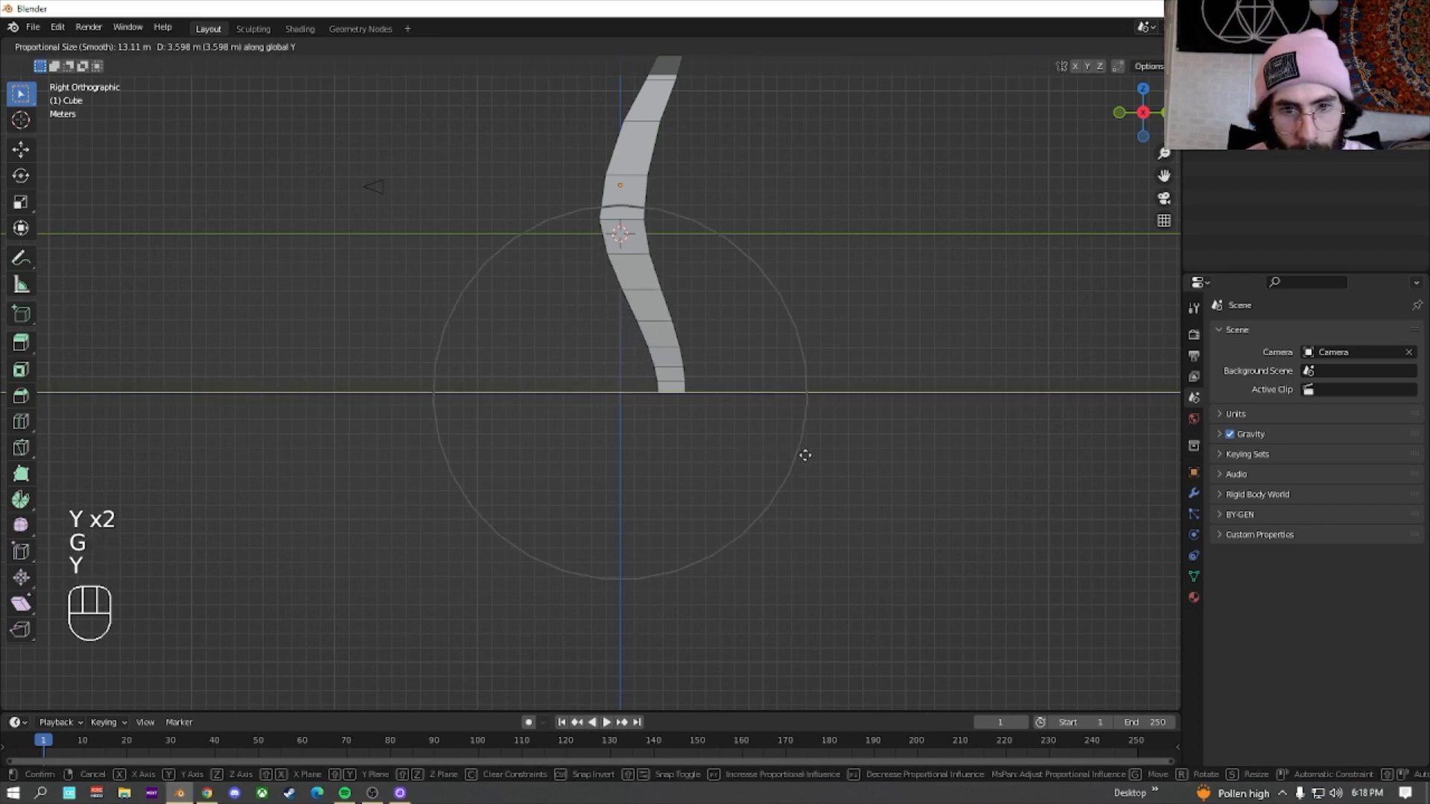
left_click(804, 456)
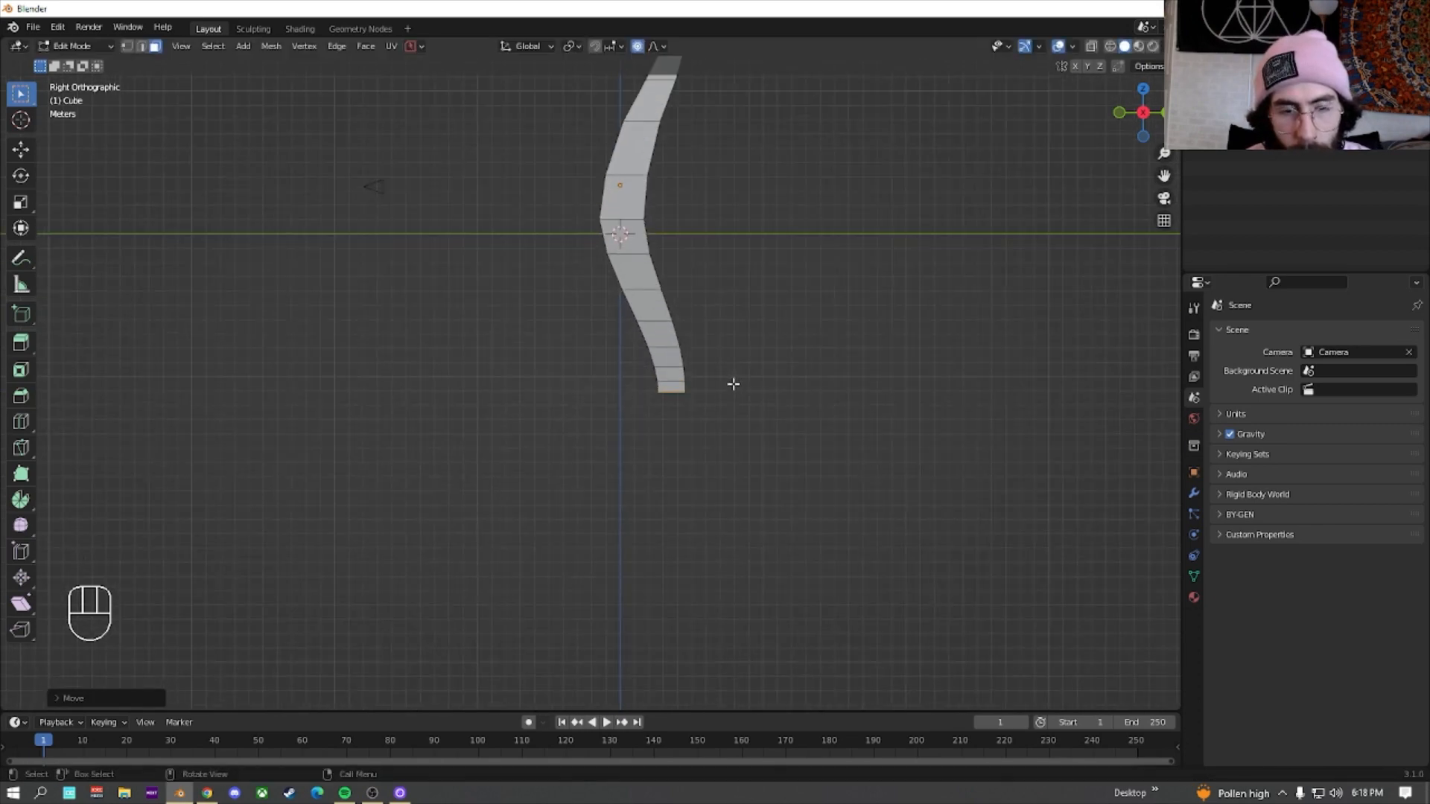
Return to Object Mode, add a Bezier circle at the origin and scale it up until it surrounds the bent slab
middle_click_drag(703, 360, 622, 373, "shift")
key("Tab")
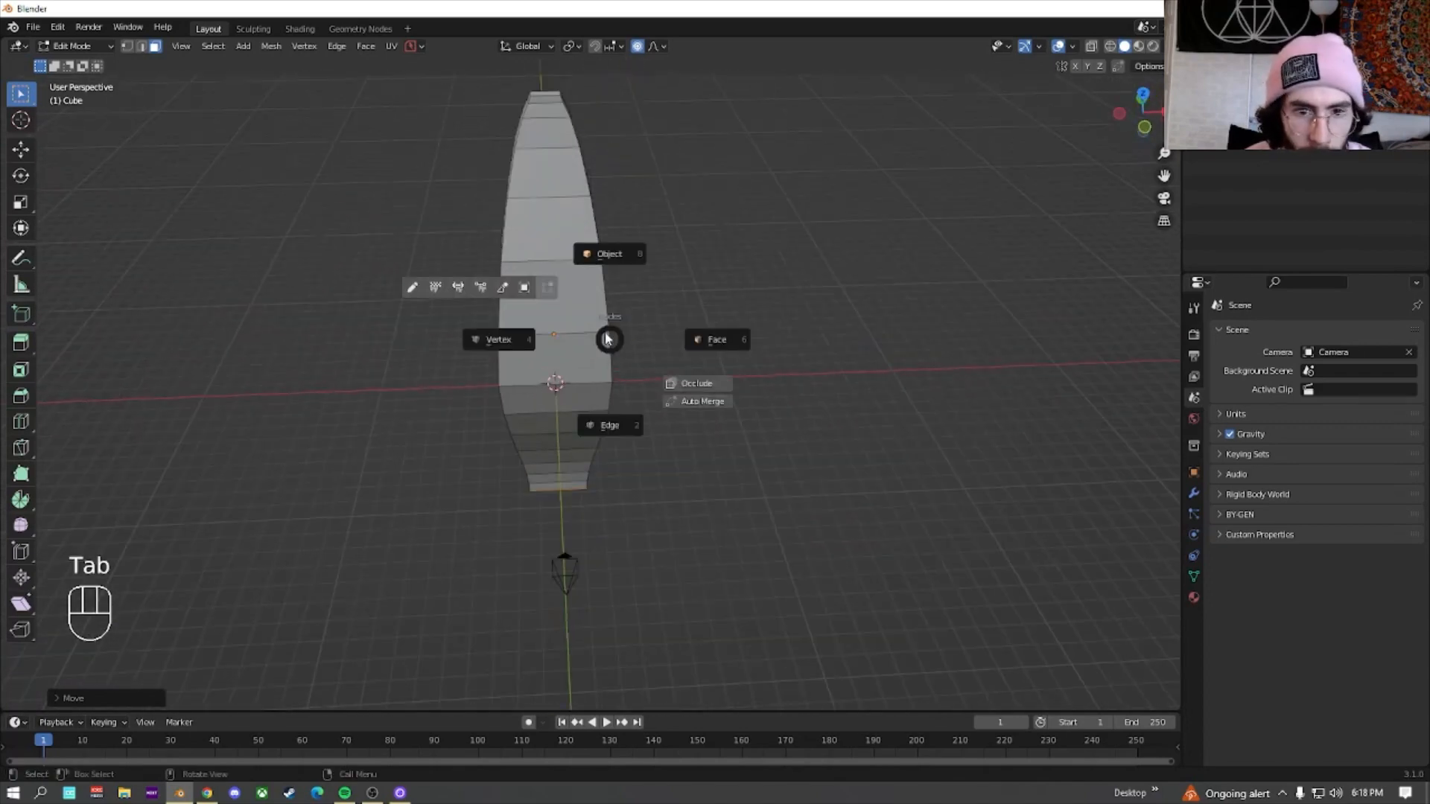
left_click(606, 253)
middle_click_drag(479, 269, 612, 244)
key("shift+a")
mouse_move(610, 240)
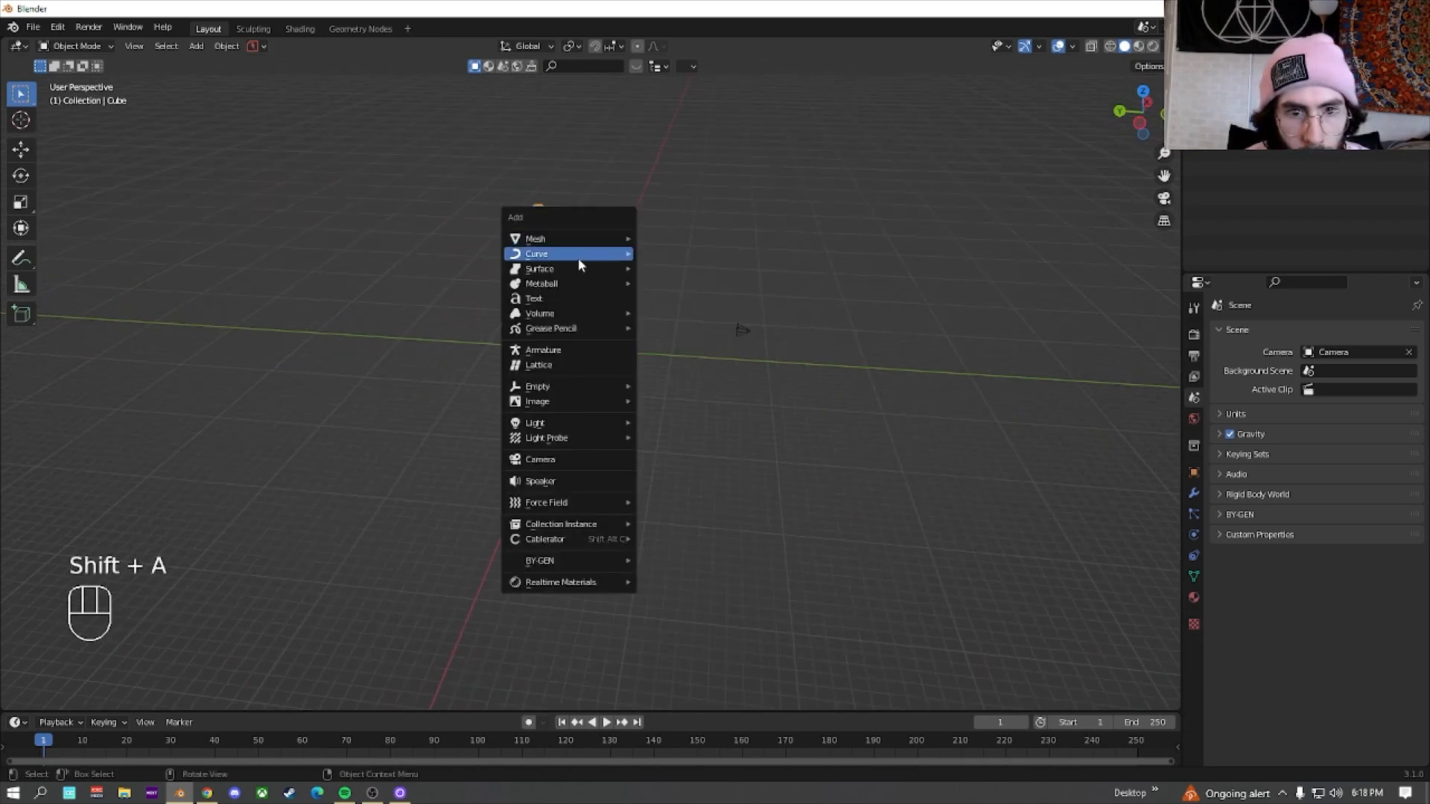
mouse_move(578, 256)
left_click(667, 269)
key("s")
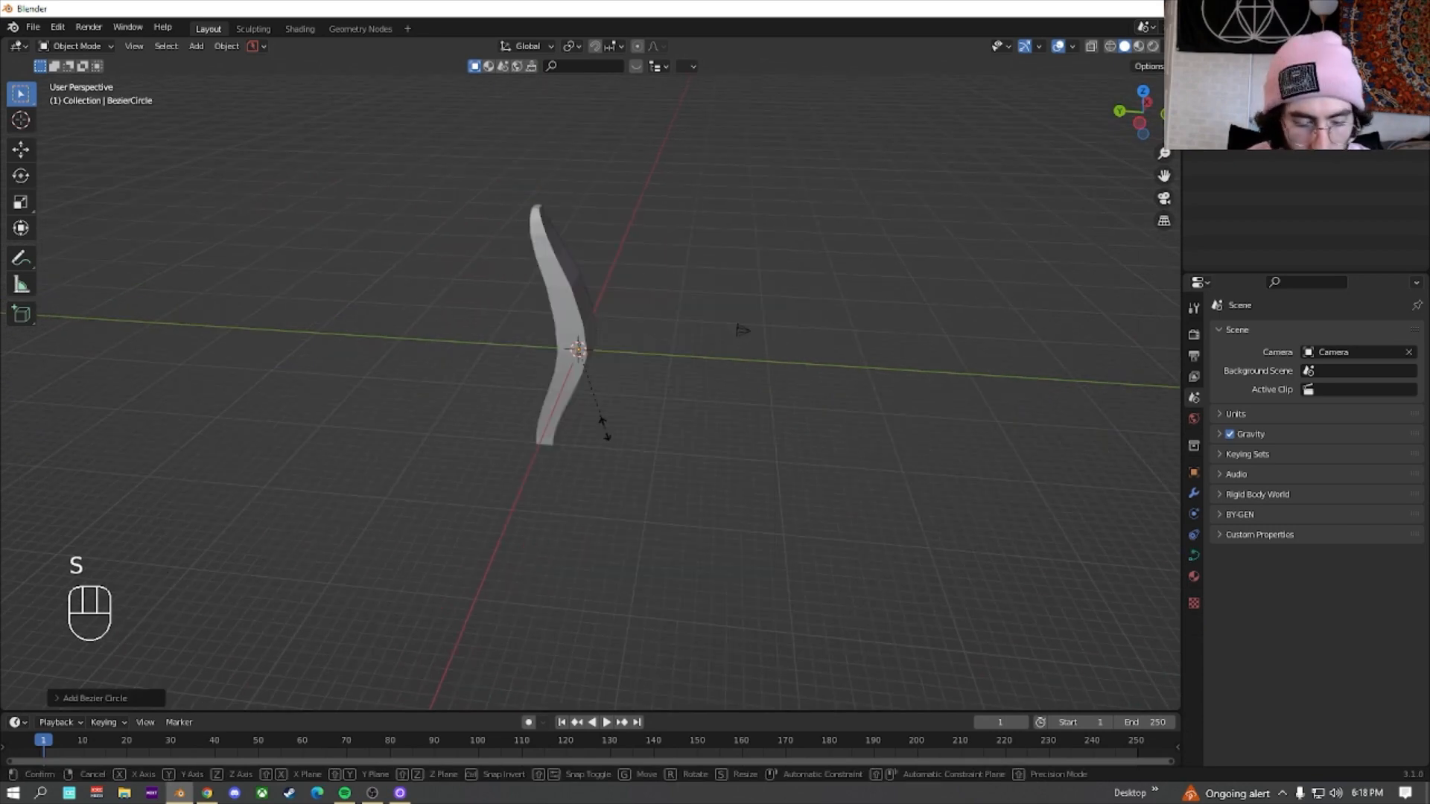
left_click(361, 527)
scroll(500, 526, "up", 5)
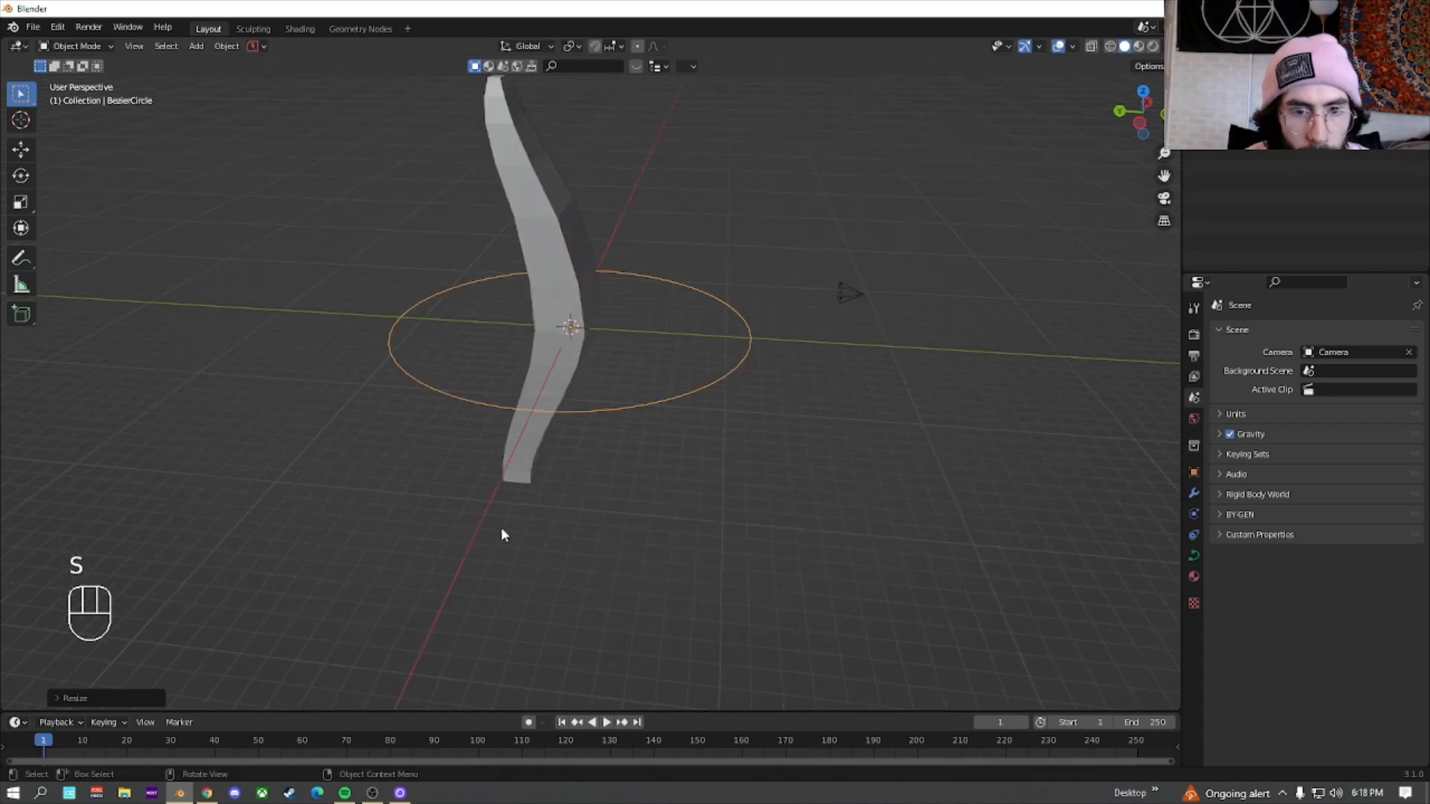
middle_click_drag(489, 237, 544, 268)
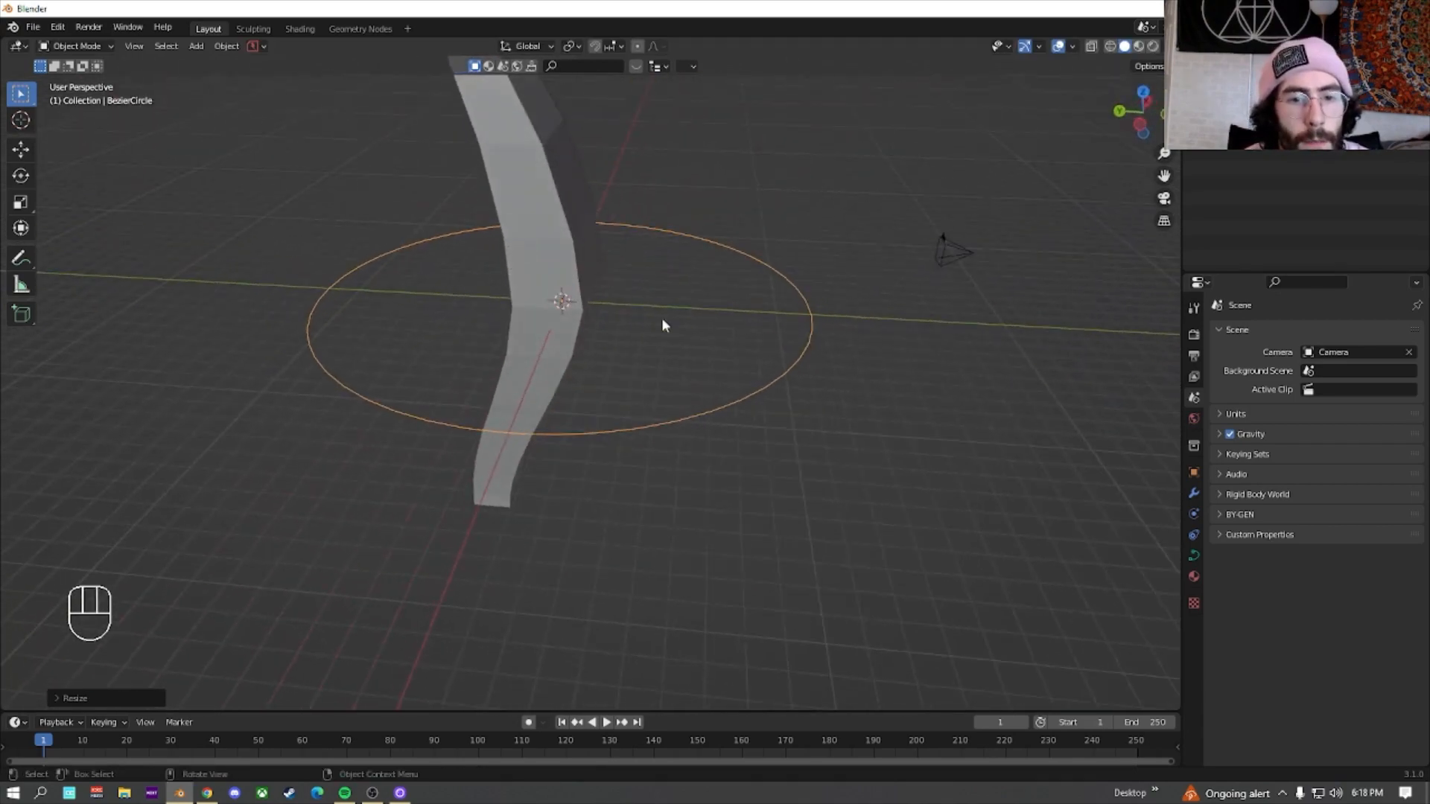
Select the bent slab and add an Array modifier to it
left_click(531, 183)
middle_click_drag(520, 191, 579, 307)
middle_click_drag(527, 365, 561, 380)
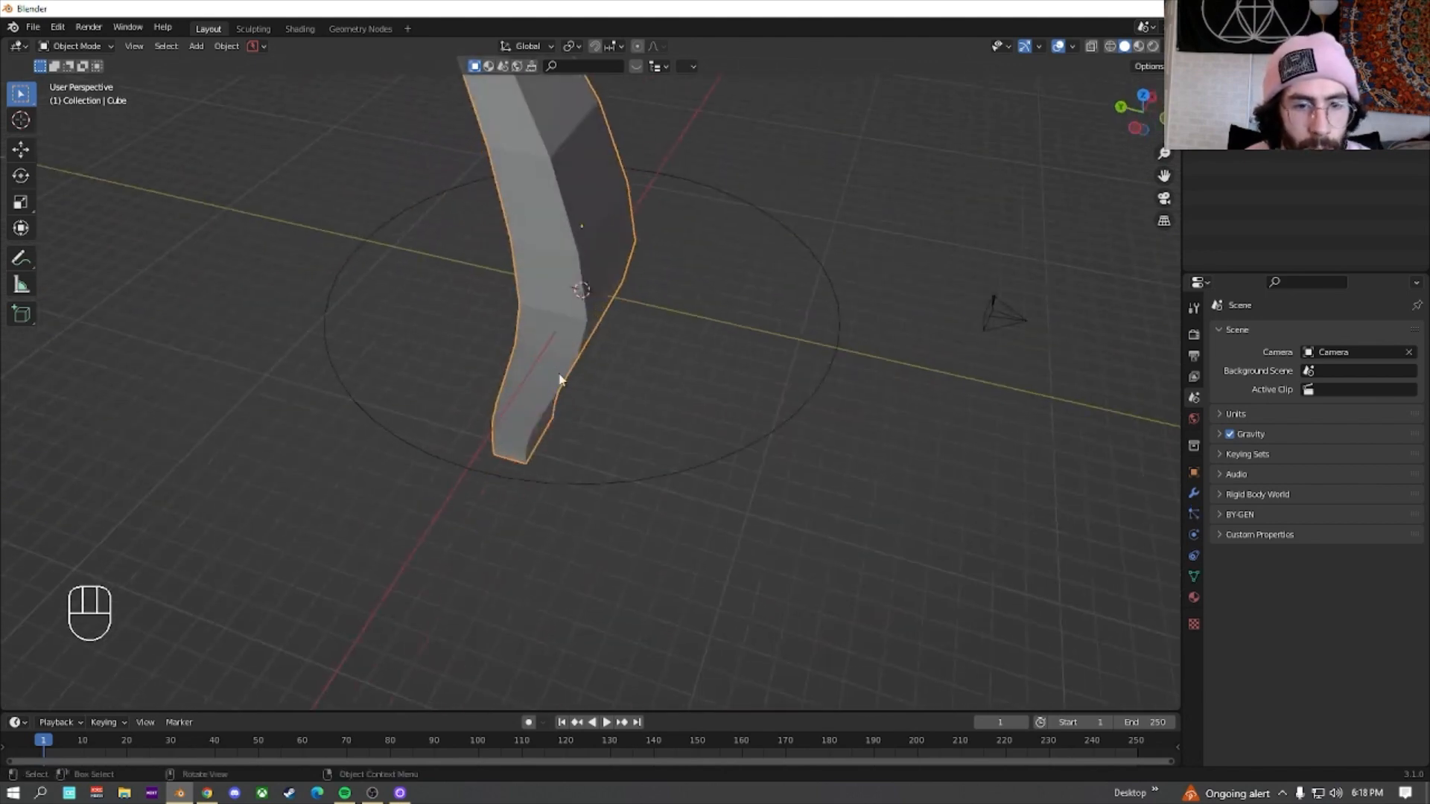
middle_click_drag(591, 494, 549, 191)
middle_click_drag(781, 265, 811, 408, "shift")
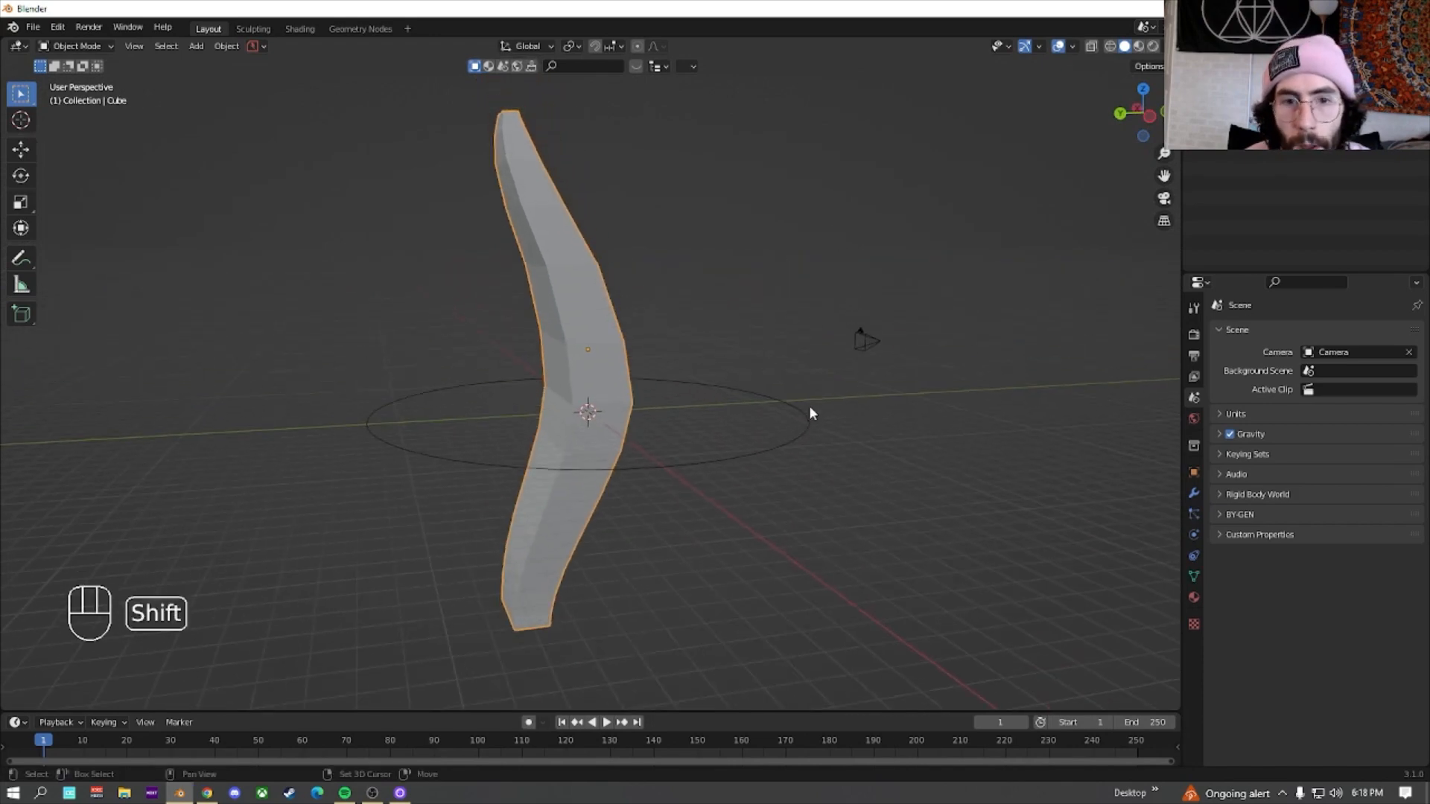
left_click(1193, 494)
left_click(1242, 332)
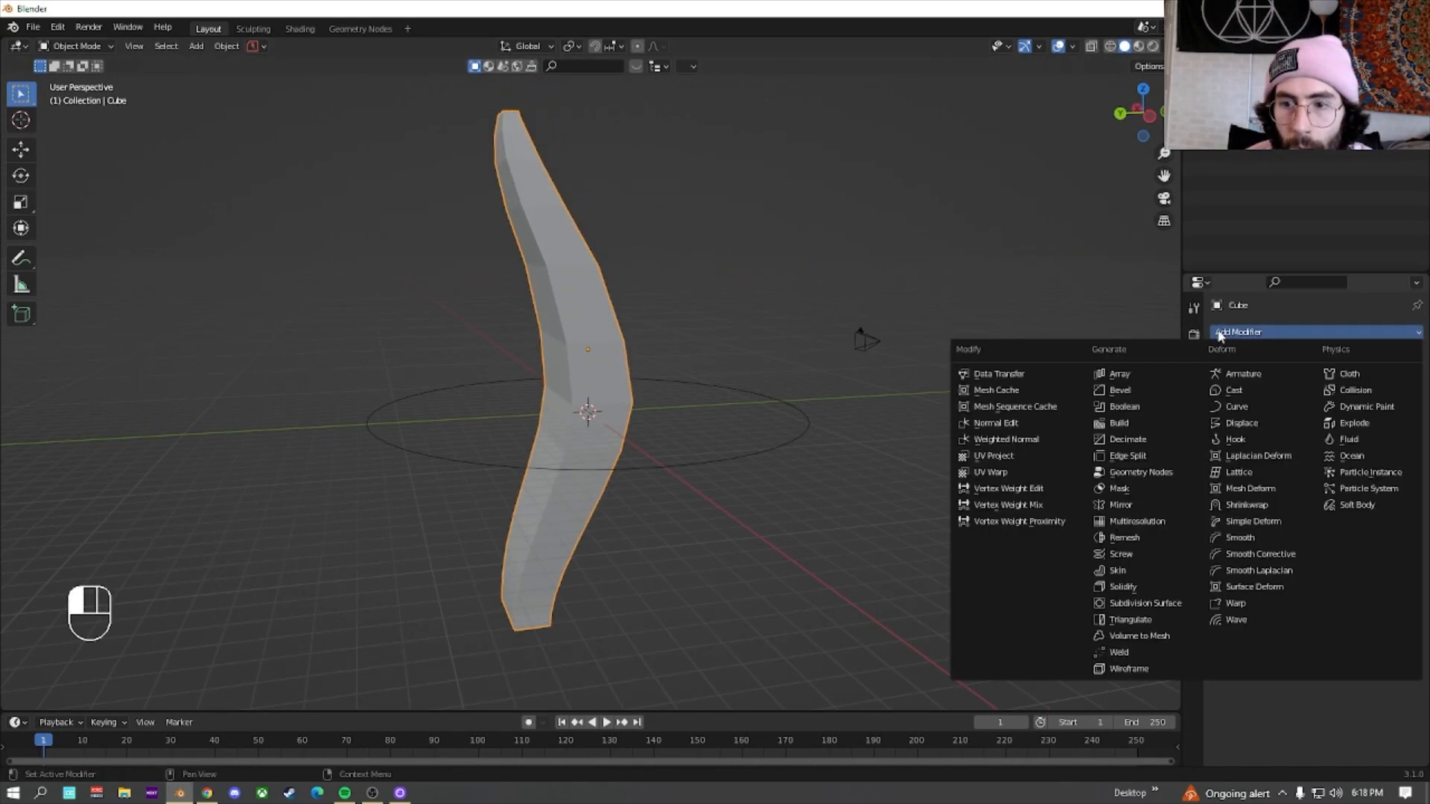
left_click(1156, 380)
middle_click_drag(750, 303, 868, 322)
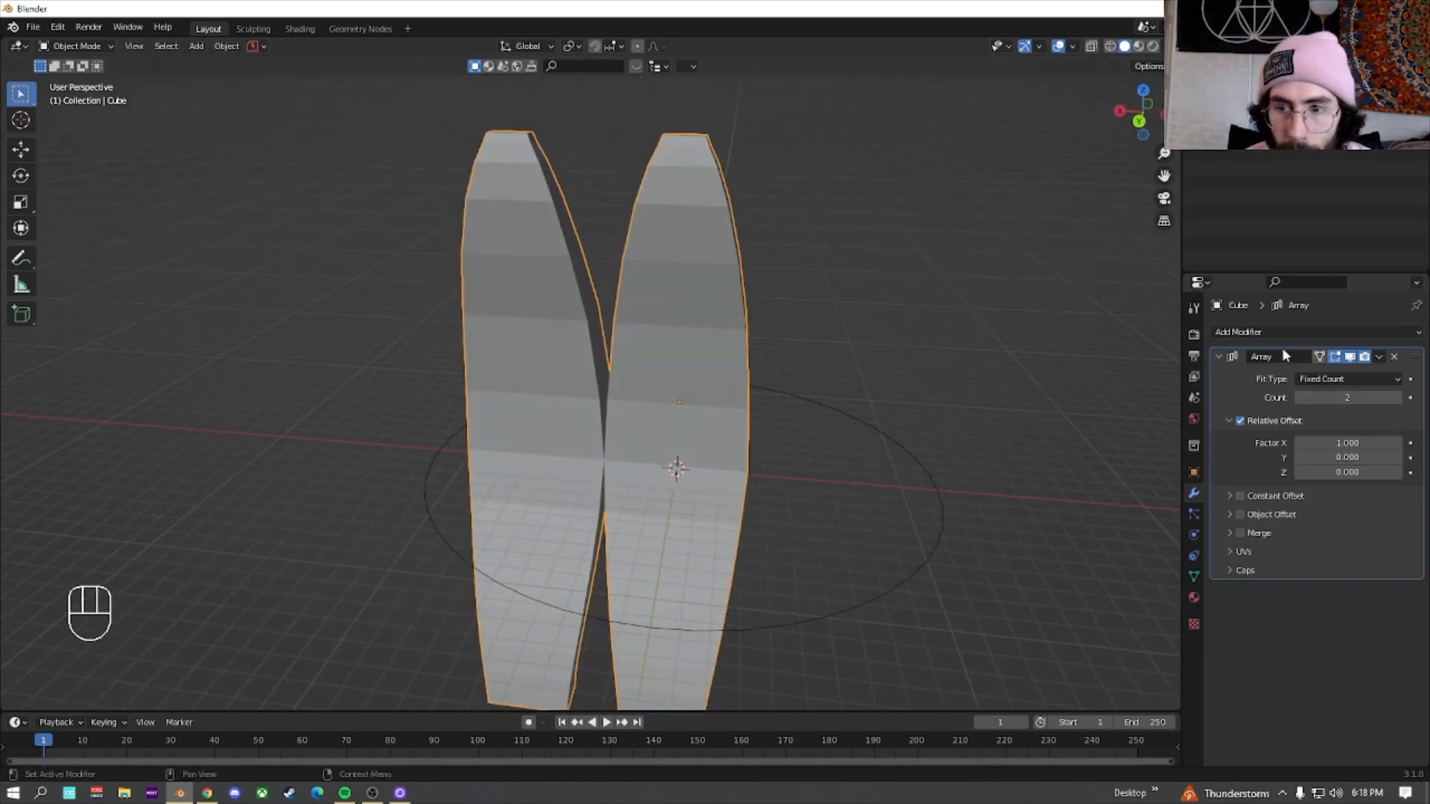
Add a Curve modifier to the arrayed slab with BezierCircle as its curve object
left_click(1247, 339)
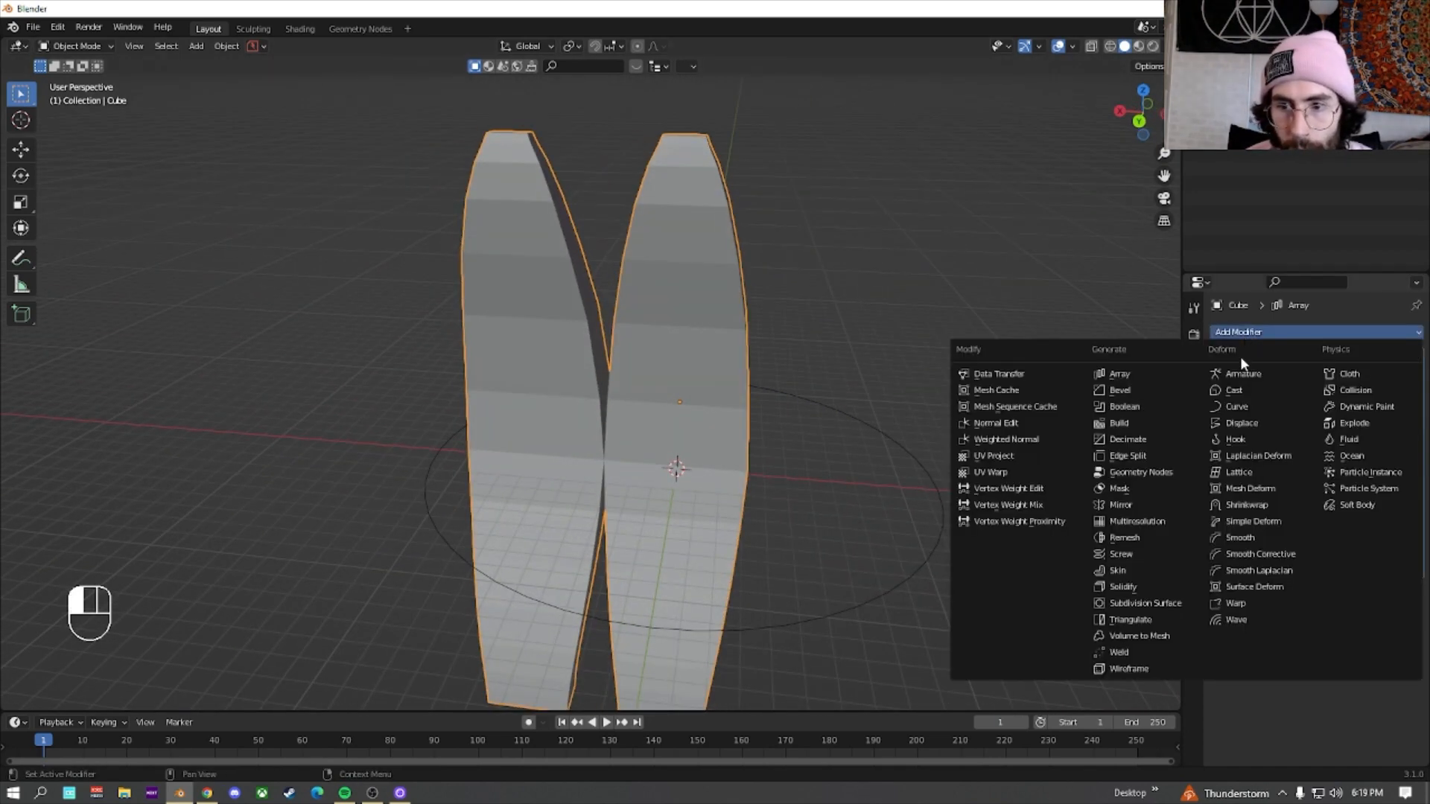
left_click(1230, 408)
left_click(1338, 613)
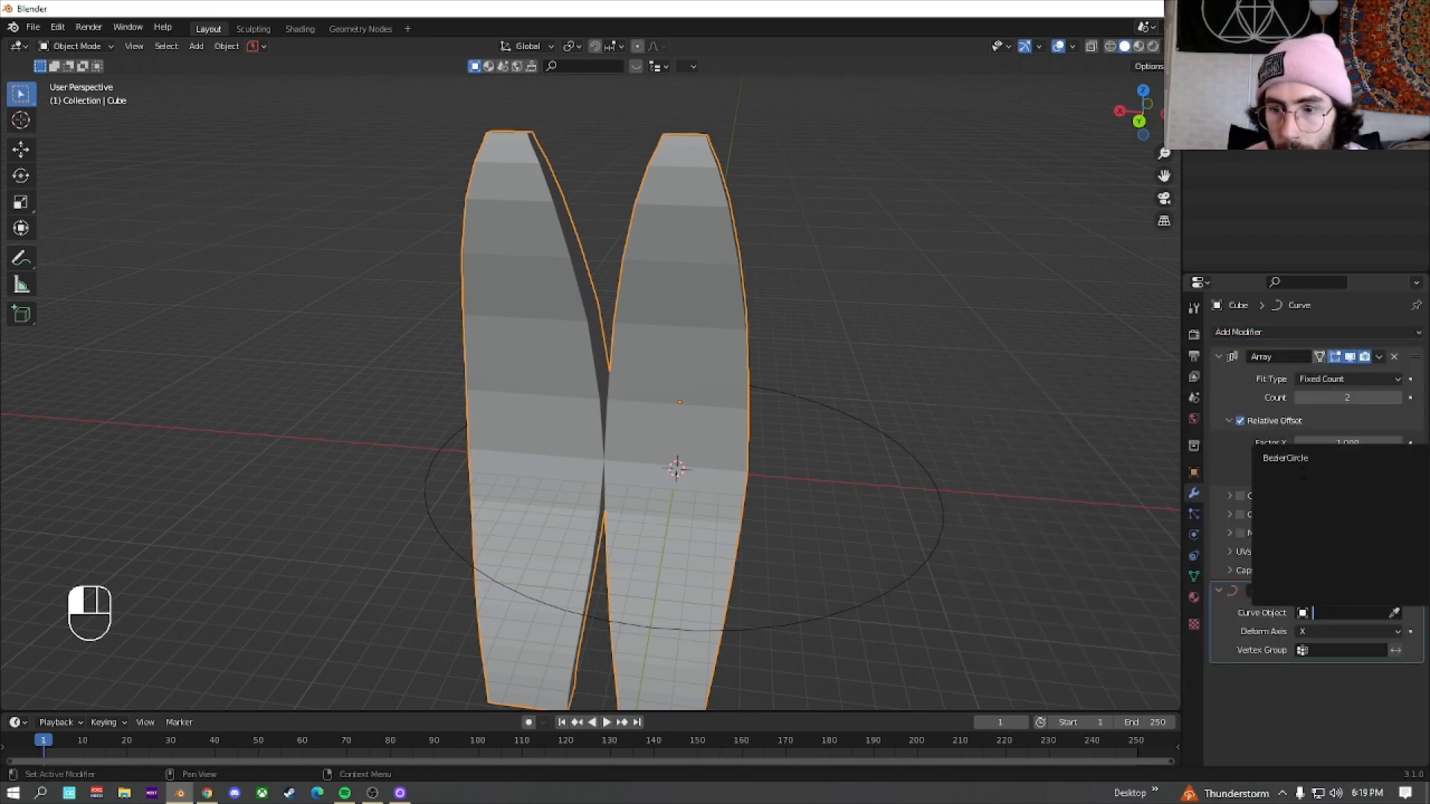
left_click(1285, 458)
middle_click_drag(961, 417, 1002, 417)
Raise the Array modifier's count to 11 so the petals wrap around the whole circle
left_click(1397, 397)
left_click(1397, 397)
left_click(1397, 397)
left_click(1397, 398)
left_click(1397, 397)
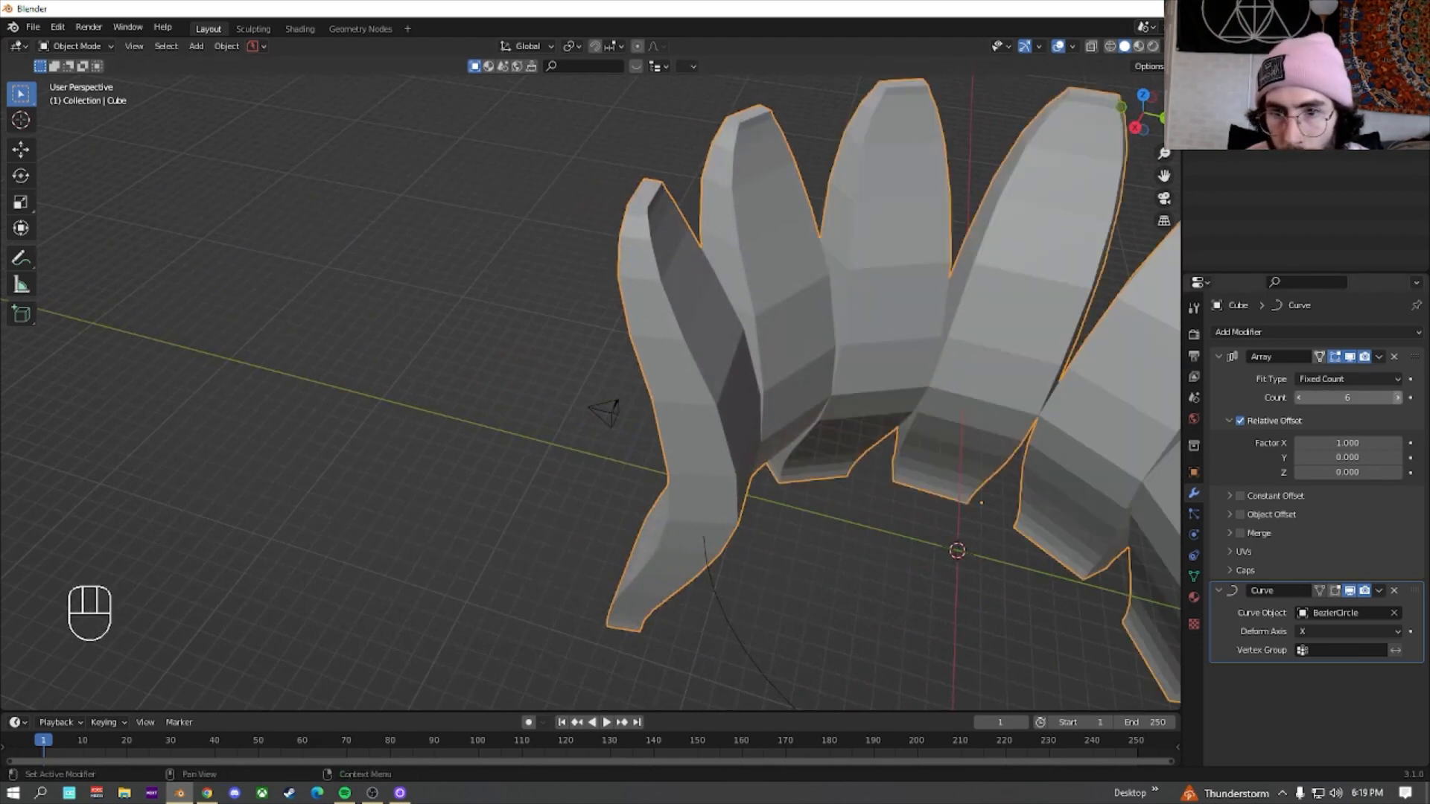
left_click(1397, 398)
scroll(983, 423, "down", 4)
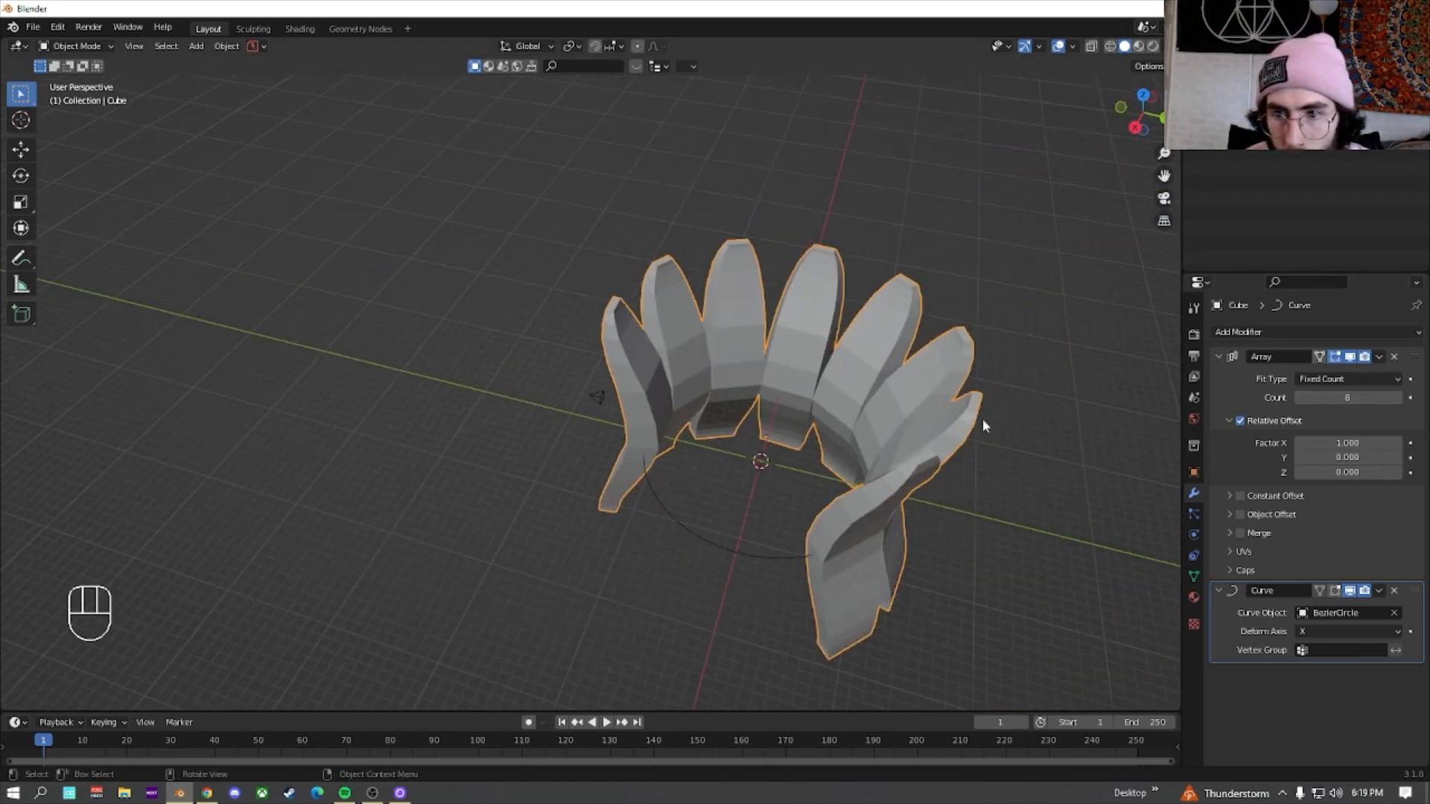
left_click(1397, 398)
left_click(1397, 398)
left_click(1397, 398)
middle_click_drag(748, 405, 692, 357)
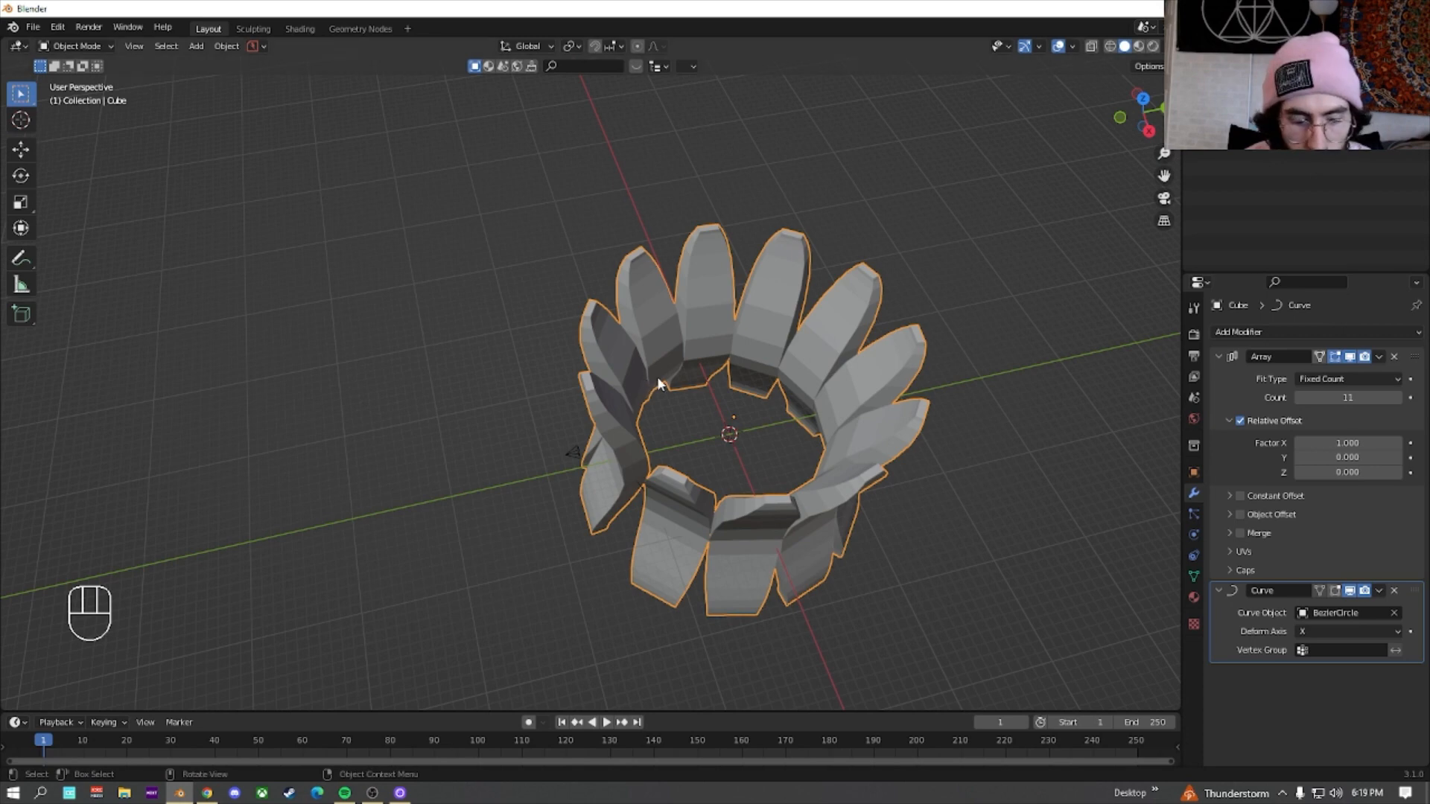
Rotate the arrayed slab 180 degrees around the Z axis so the petal tips curve inward
key("r")
key("z")
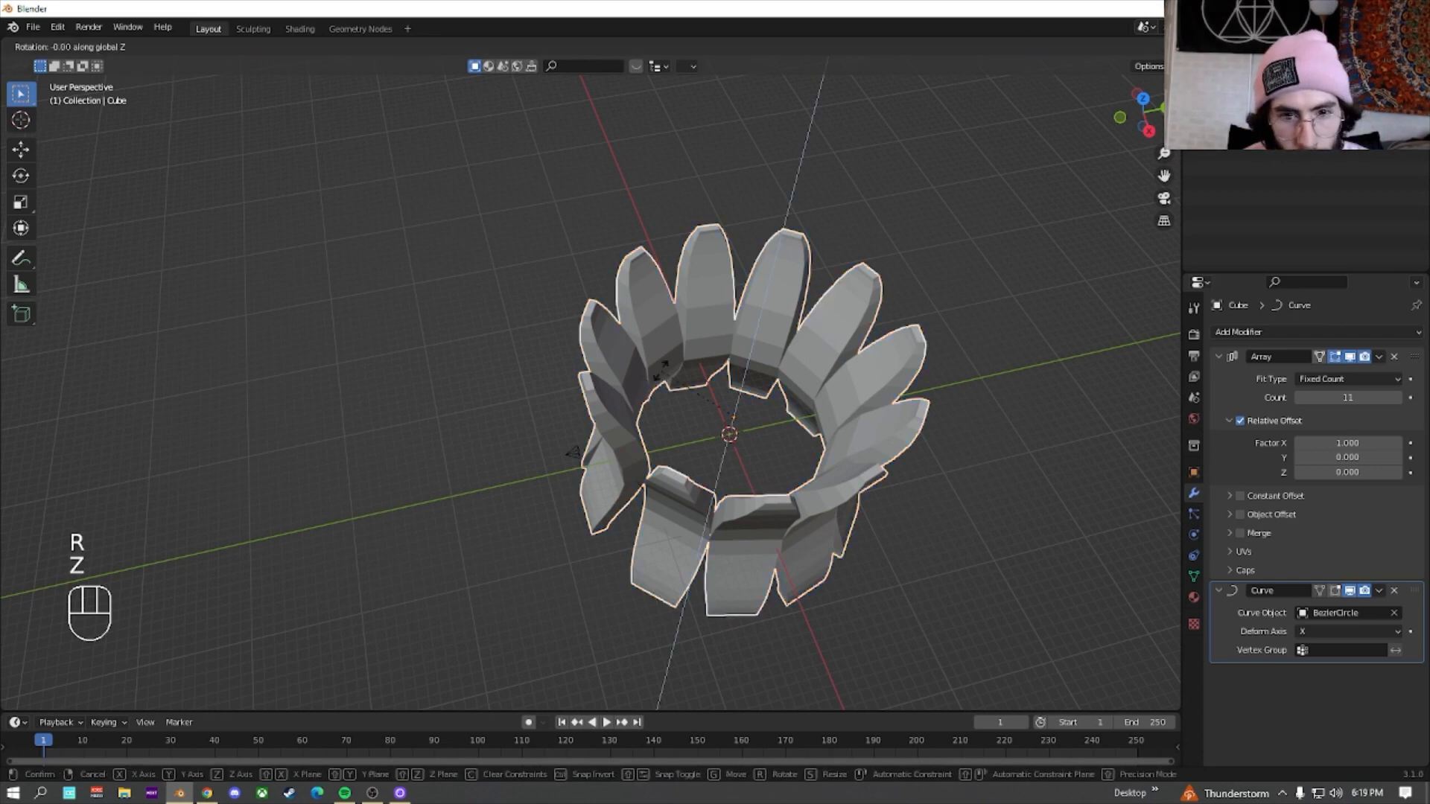
key("KP_1")
key("KP_8")
key("KP_0")
left_click(660, 368)
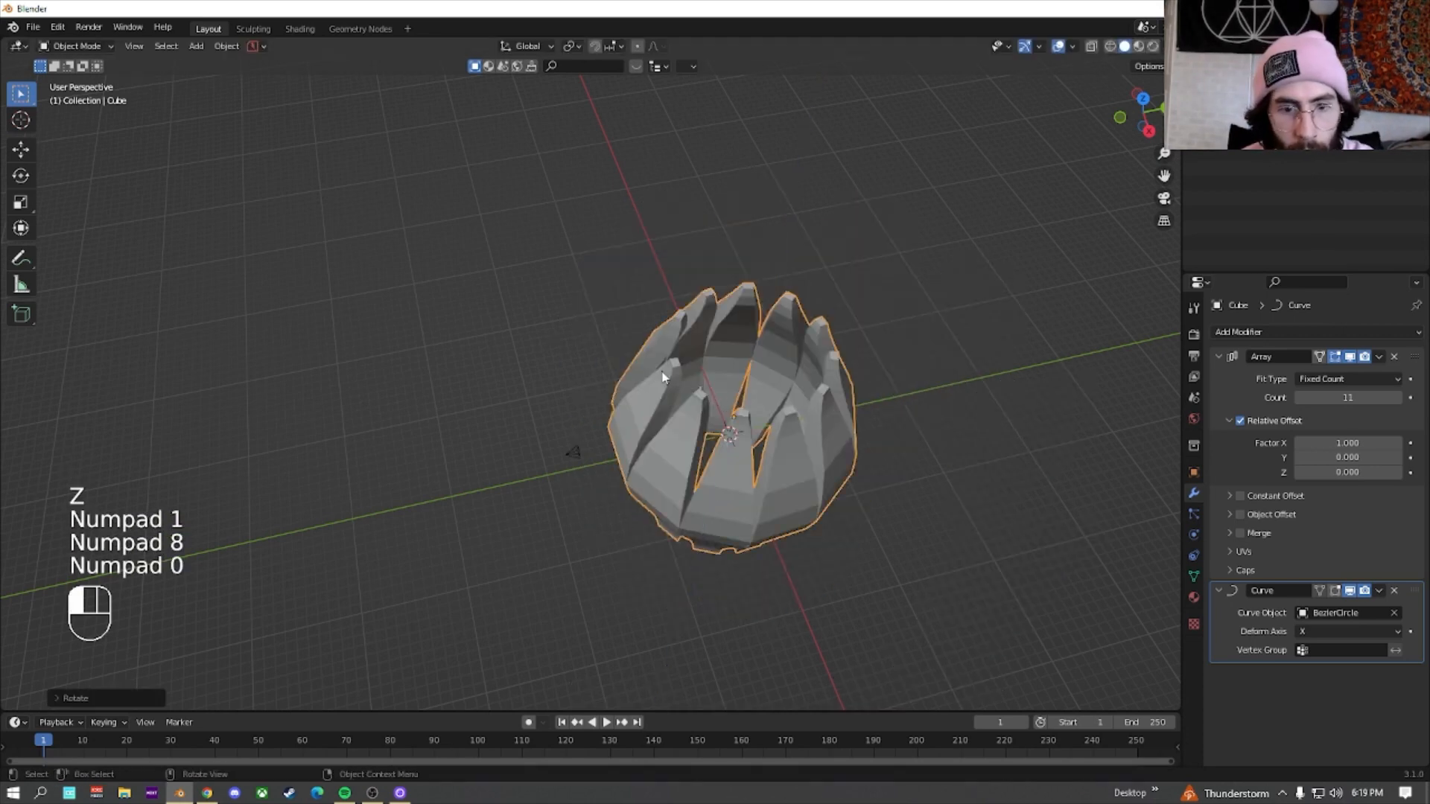
Set the Array's relative offset Factor X to 1.040 to space the petals evenly around the circle
middle_click_drag(665, 379, 707, 302)
middle_click_drag(769, 472, 763, 383, "shift")
scroll(624, 371, "up", 3)
scroll(793, 377, "up", 2)
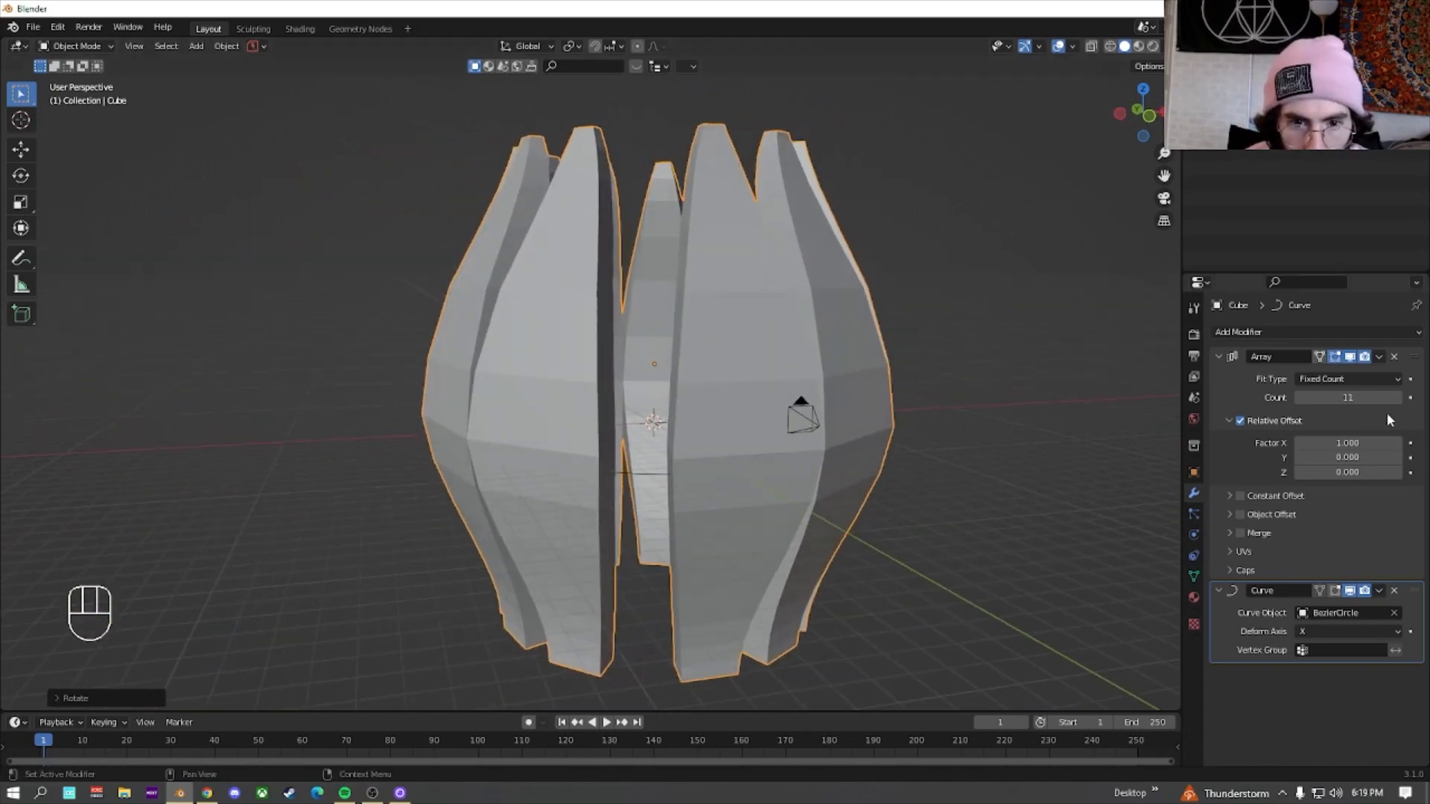
left_click_drag(1359, 444, 1397, 444, "shift")
middle_click_drag(734, 382, 462, 507)
scroll(923, 387, "down", 5)
scroll(784, 384, "up", 6)
middle_click_drag(746, 289, 771, 347)
scroll(771, 347, "down", 5)
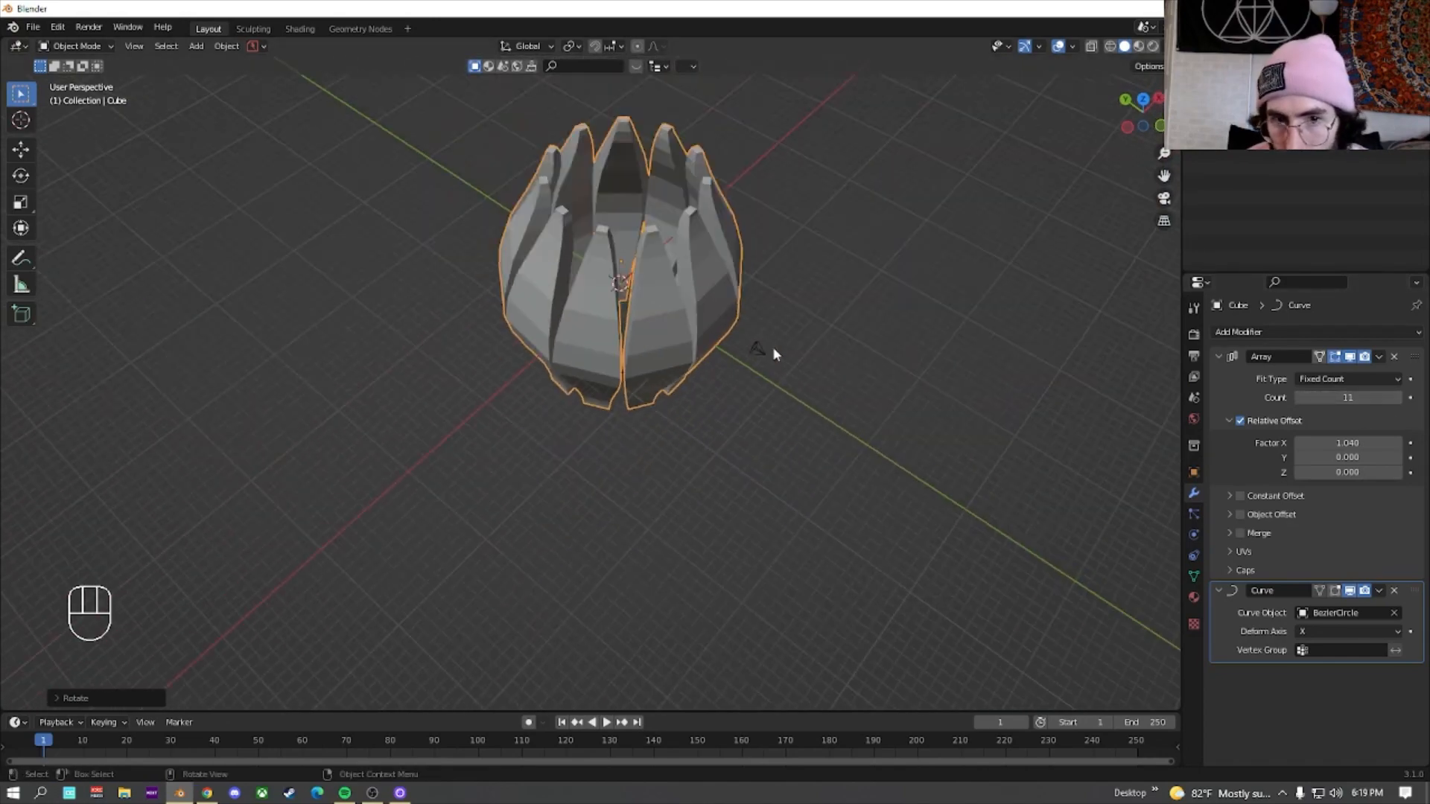
middle_click_drag(648, 321, 697, 372, "shift")
middle_click_drag(696, 372, 647, 273)
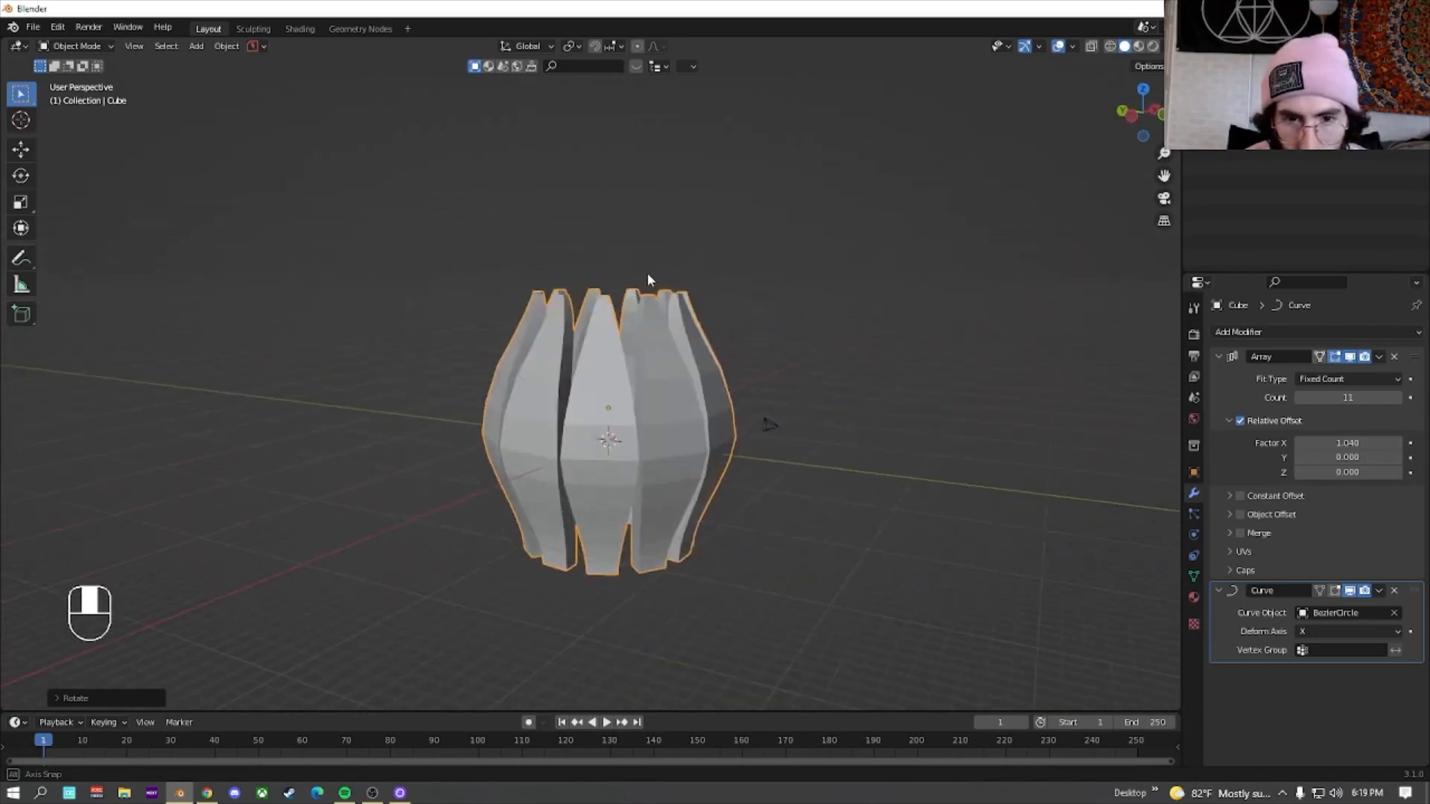
Enter Edit Mode and select the +Y-side face in the second band above the original petal's widest edge
key("Tab")
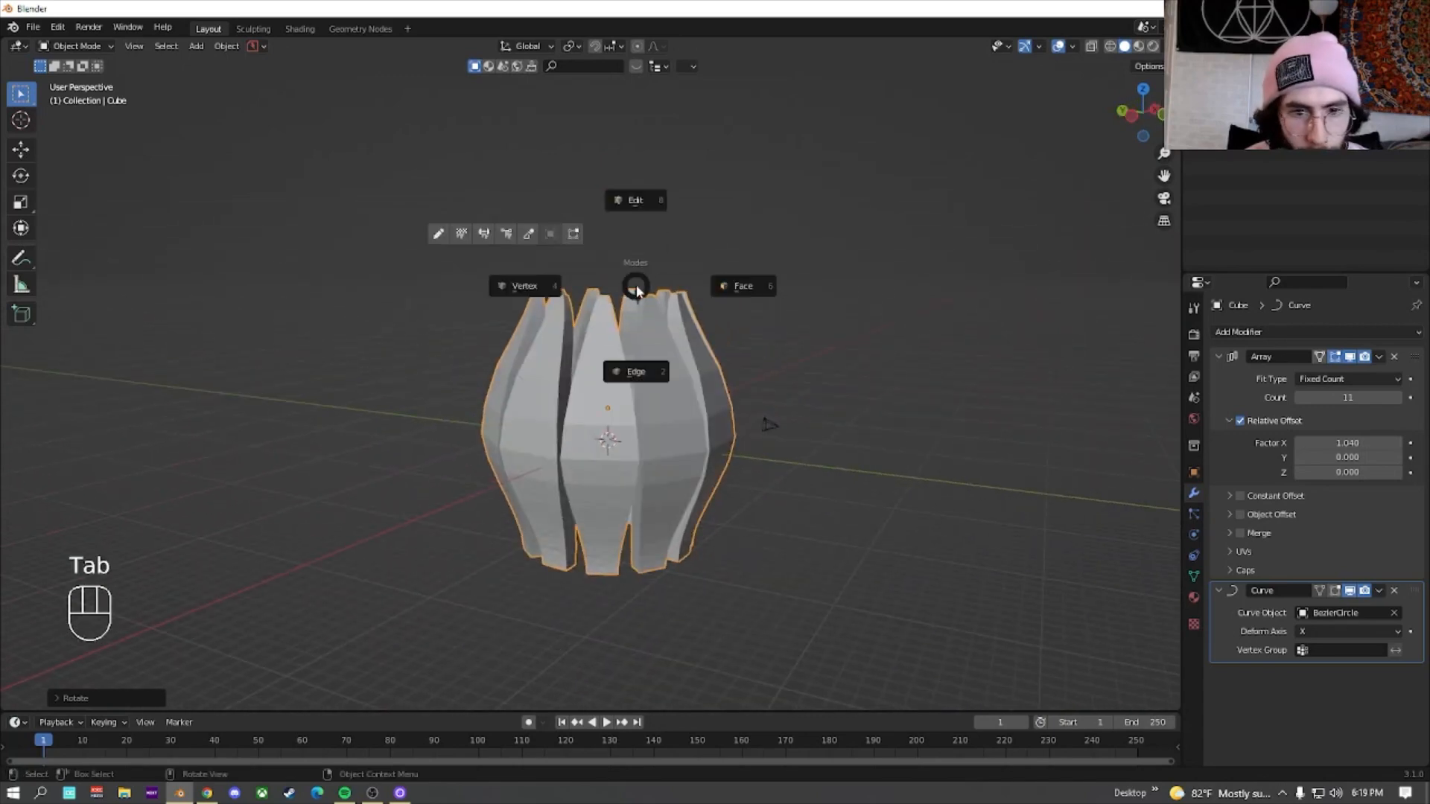
left_click(655, 205)
key("KP_1")
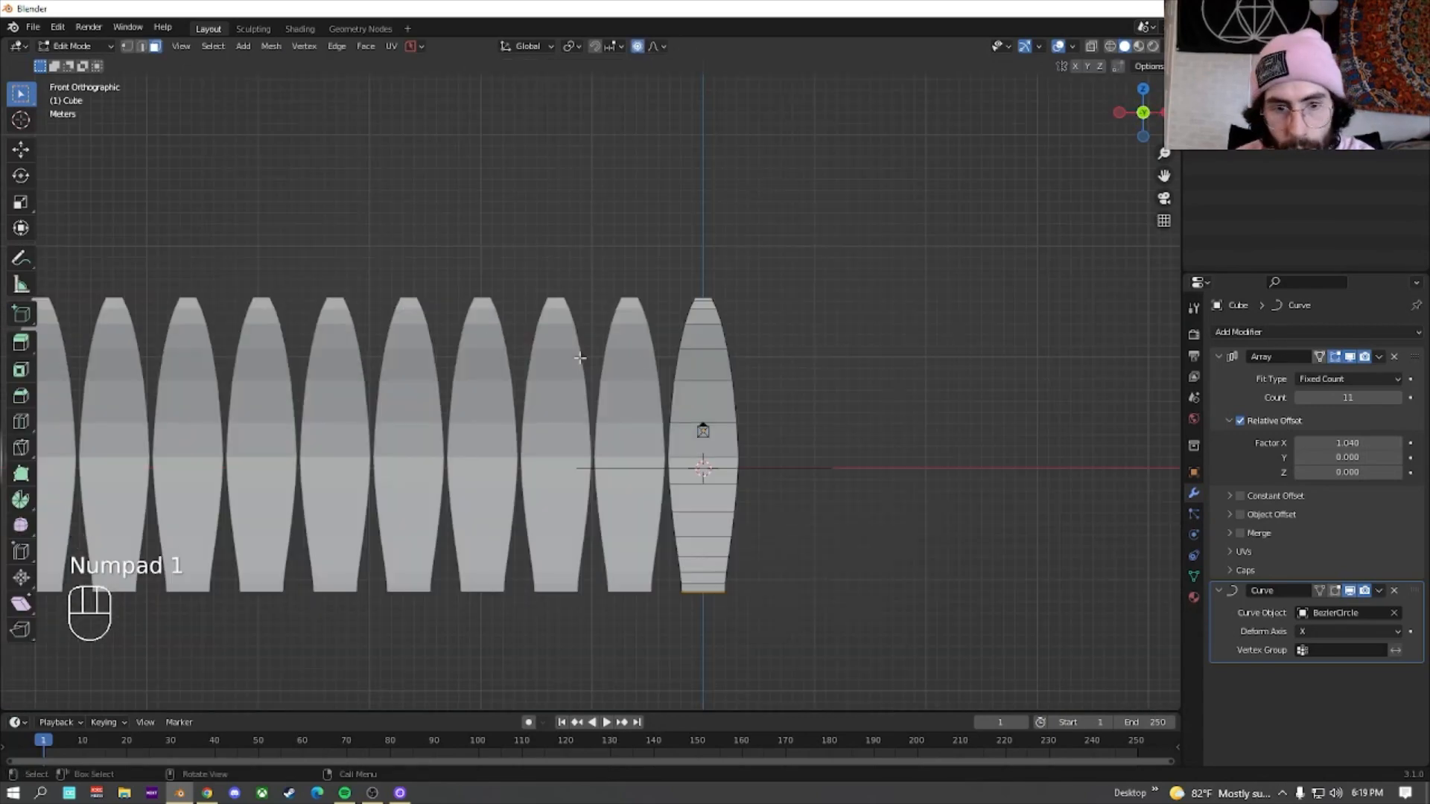
middle_click_drag(581, 361, 526, 399)
middle_click_drag(883, 402, 647, 402, "shift")
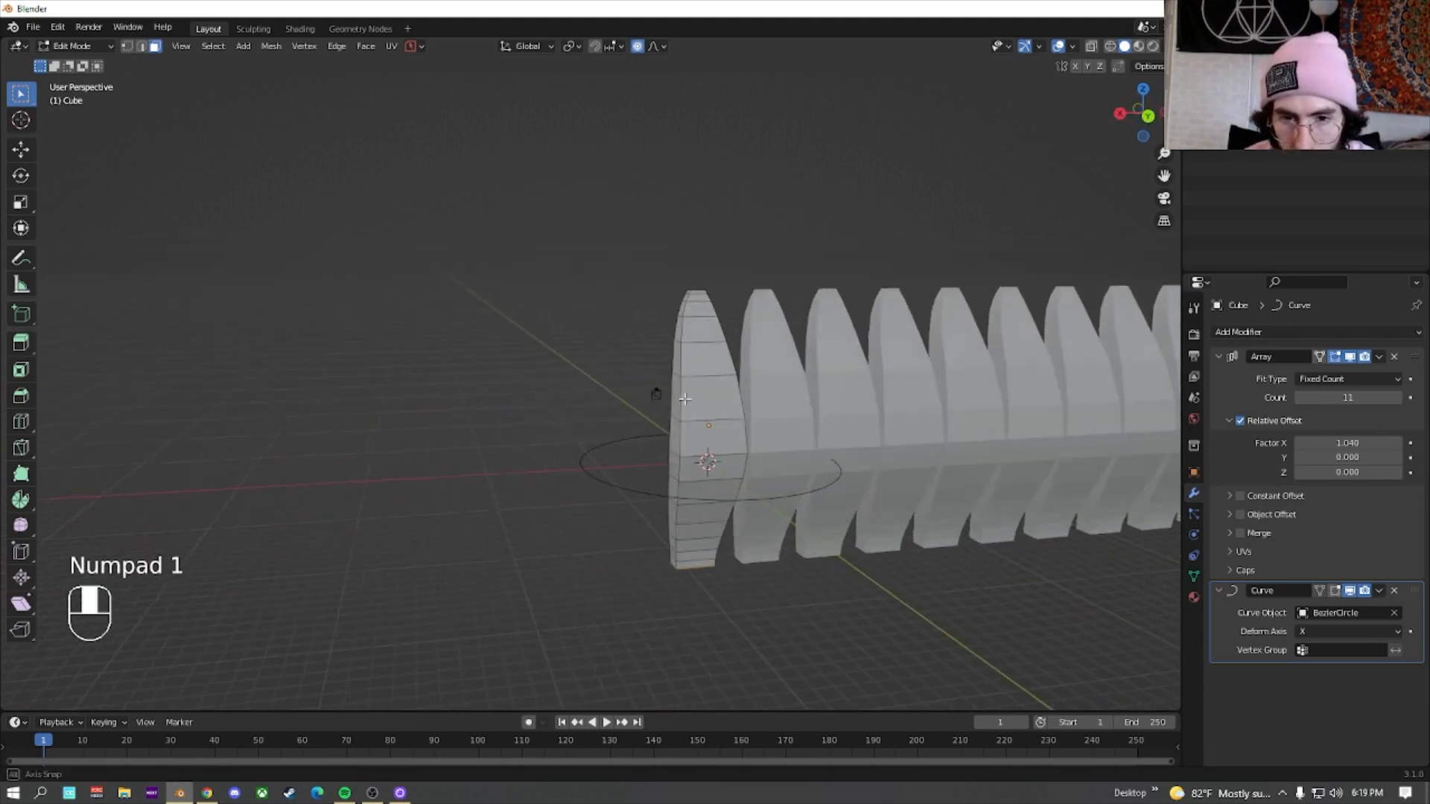
scroll(650, 402, "up", 4)
middle_click_drag(926, 380, 624, 394, "shift")
scroll(622, 391, "up", 2)
scroll(622, 390, "down", 1)
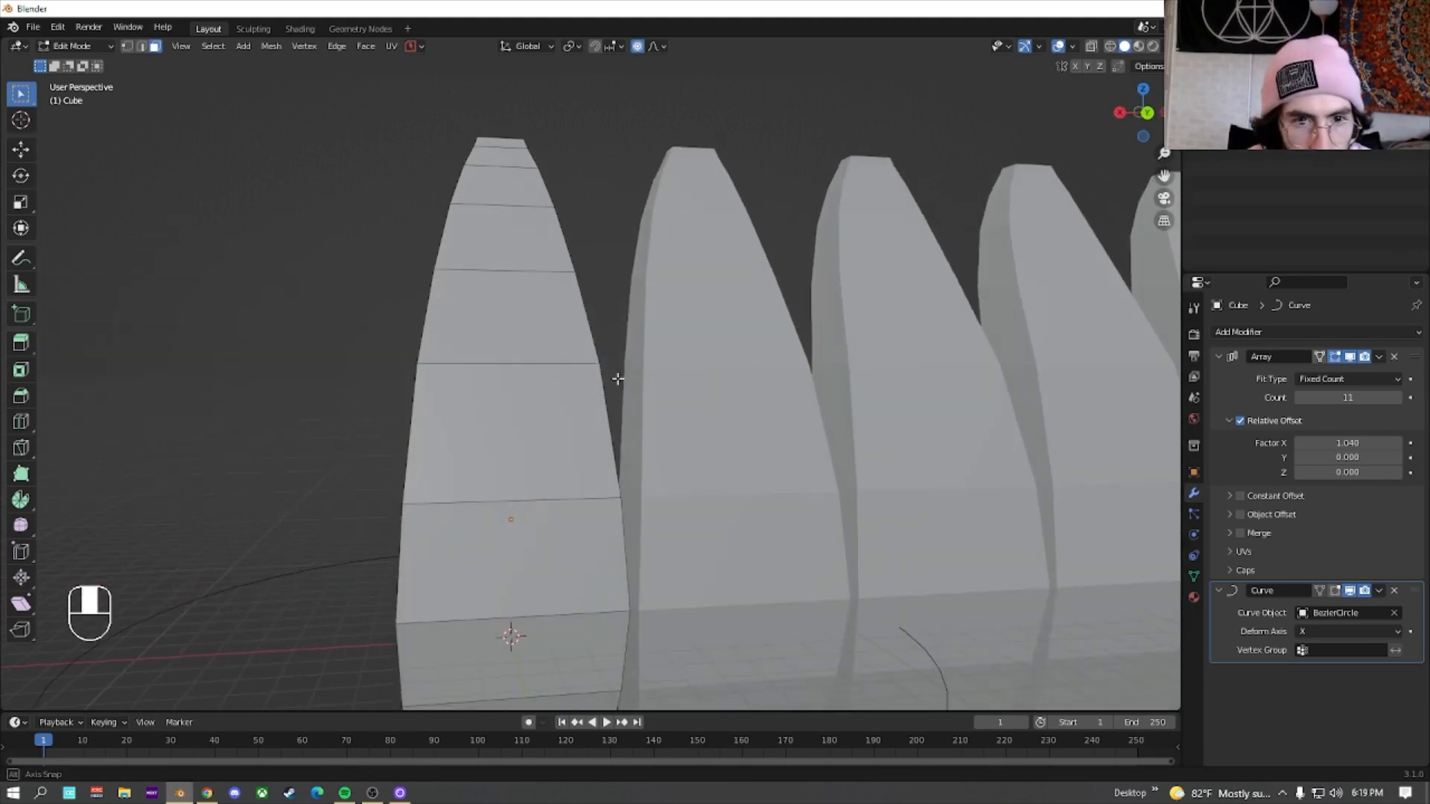
left_click(538, 436)
middle_click_drag(760, 365, 674, 331, "shift")
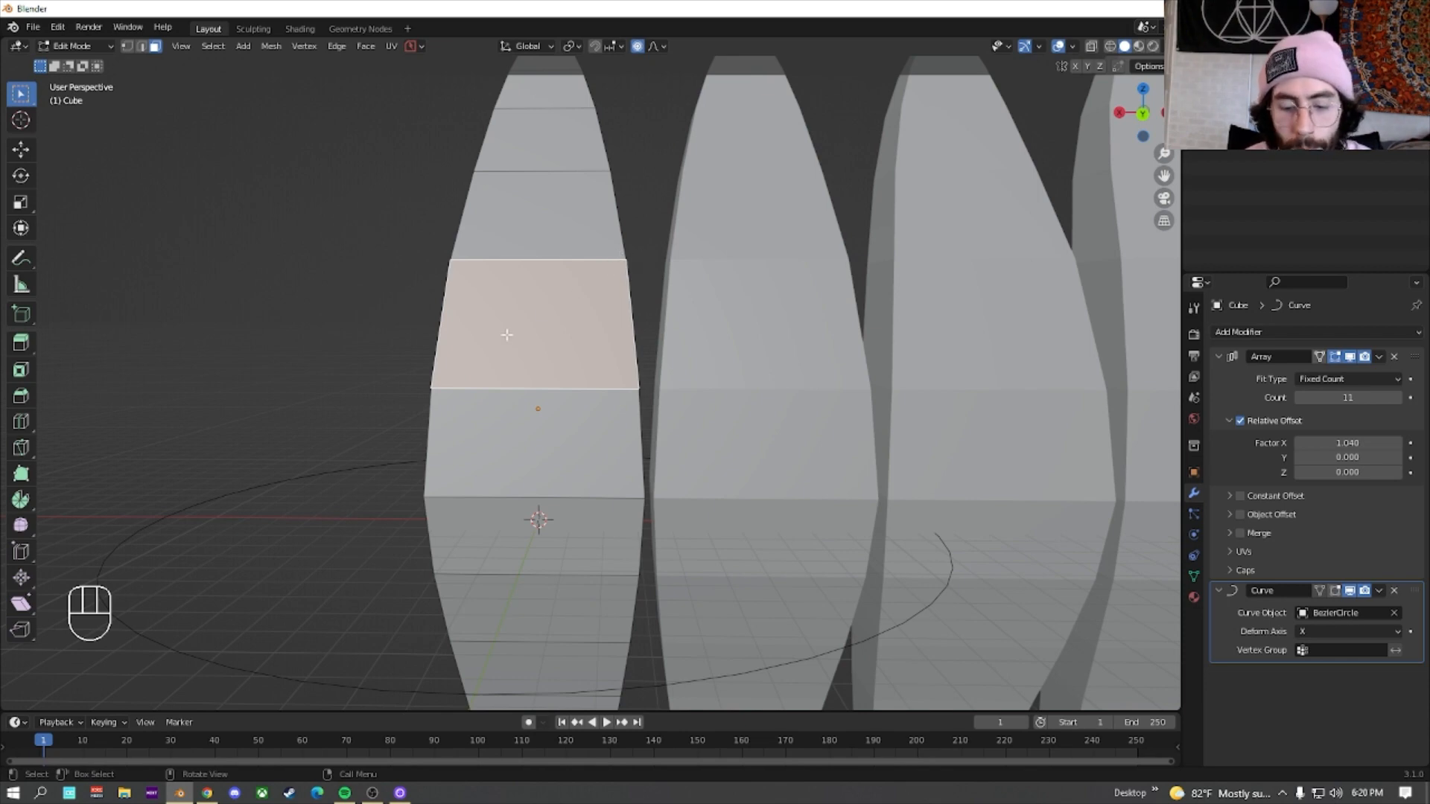
Inset the selected petal face about 0.78 m and extrude it inward about 1.4 m to form a rectangular recess
scroll(506, 335, "down", 3)
scroll(568, 347, "up", 2)
key("i")
key("i")
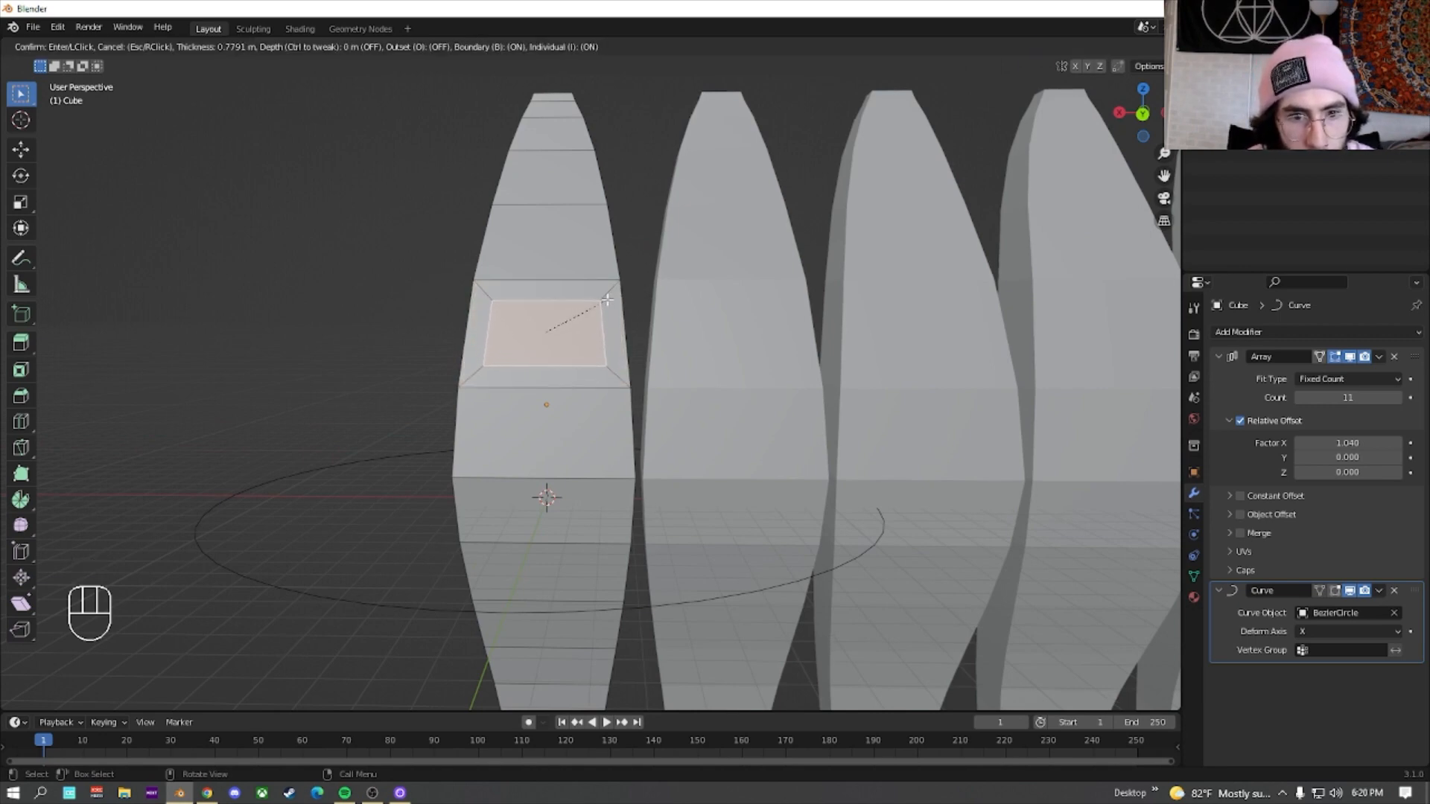
left_click(607, 299)
key("e")
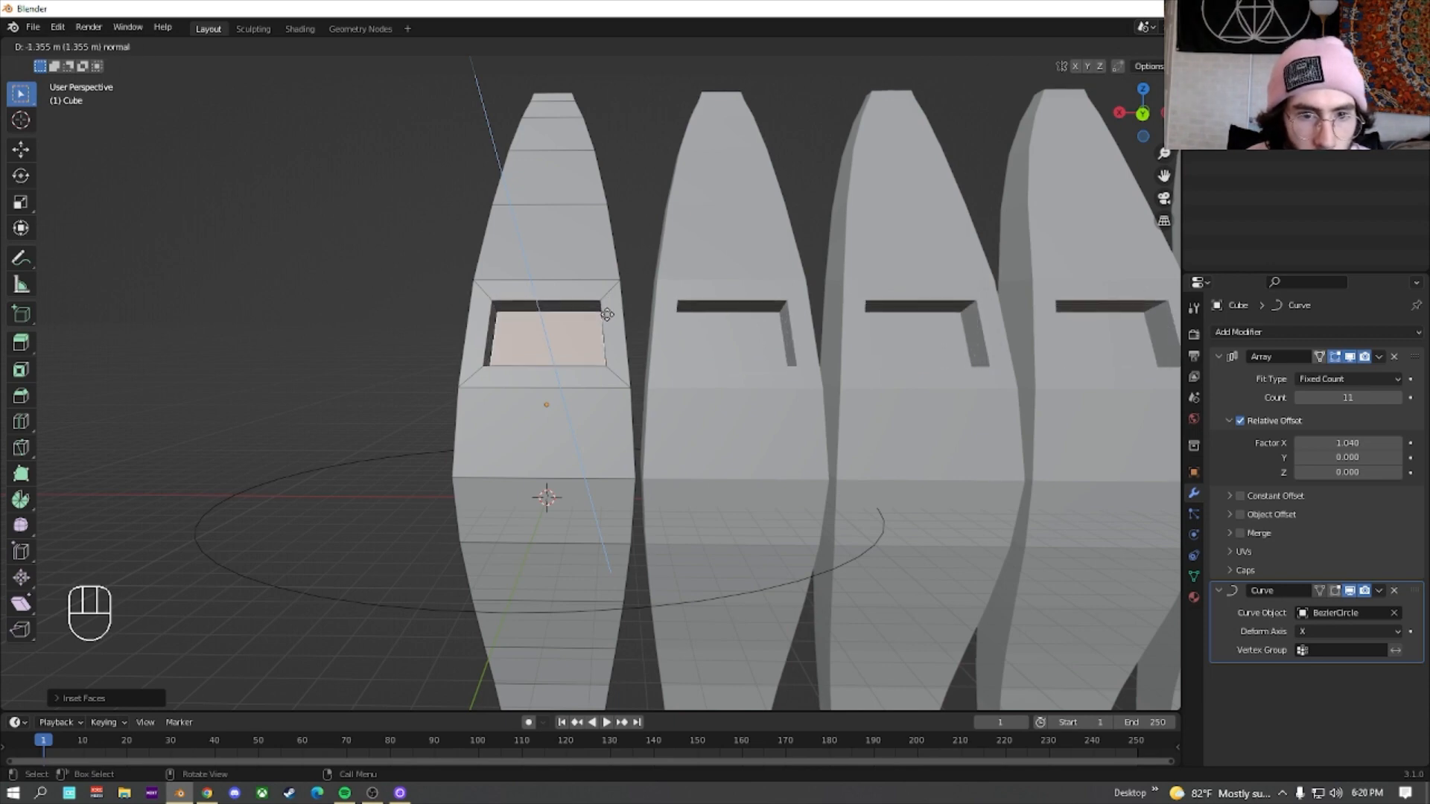
left_click(584, 317)
Inset the recess floor about 0.74 m and subdivide the inner face twice into a 4 by 4 grid
scroll(572, 318, "up", 3)
scroll(572, 317, "up", 1)
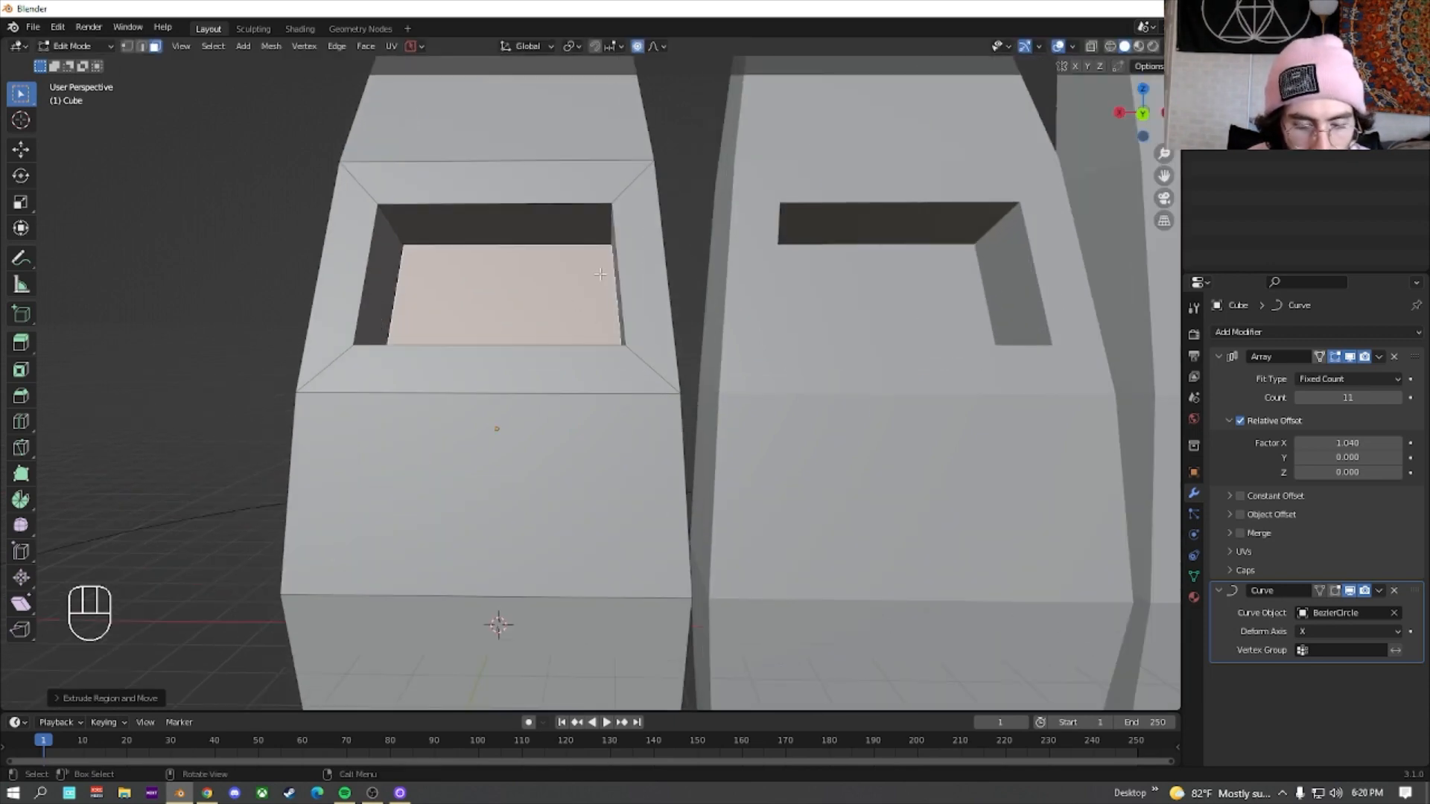
key("i")
key("i")
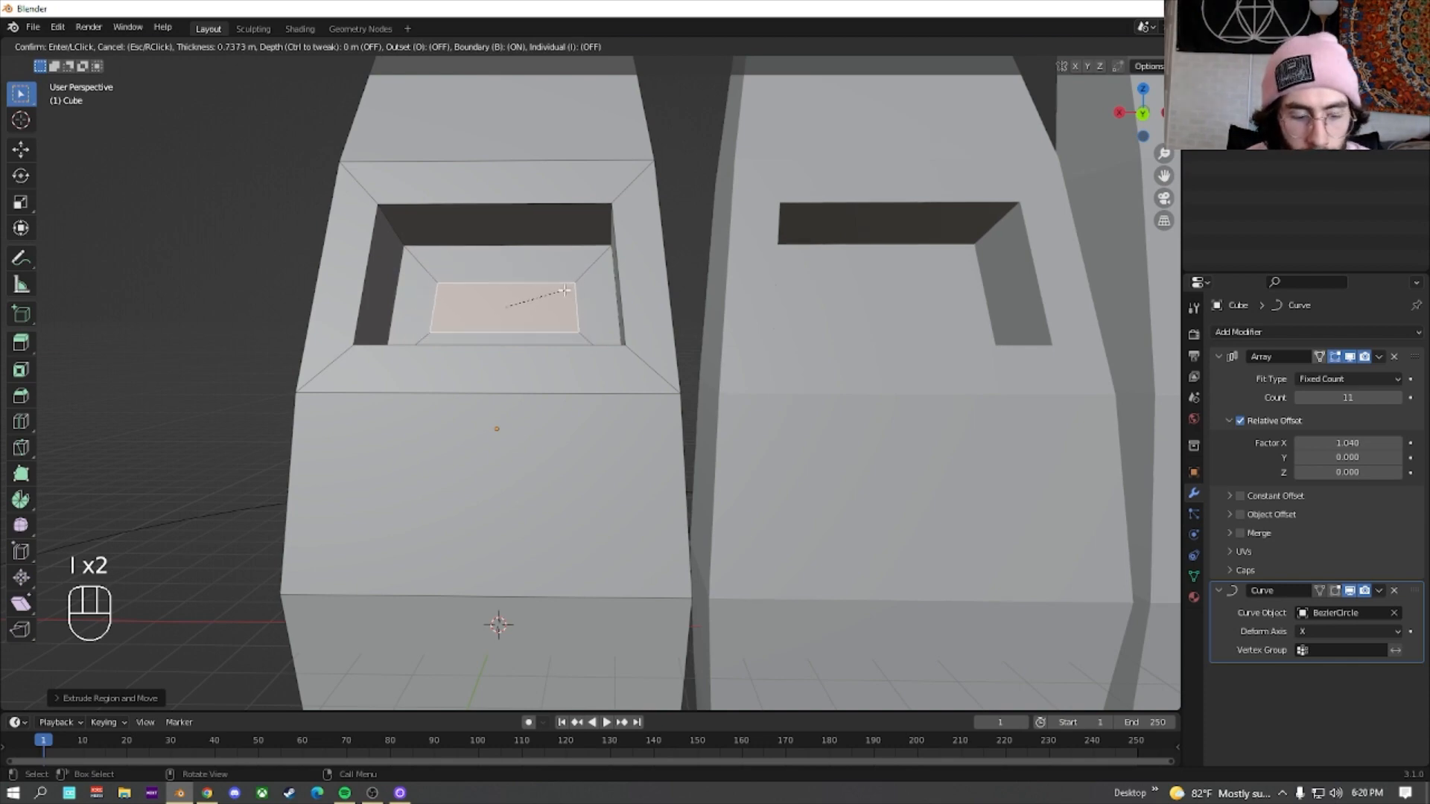
left_click(565, 290)
right_click(555, 292)
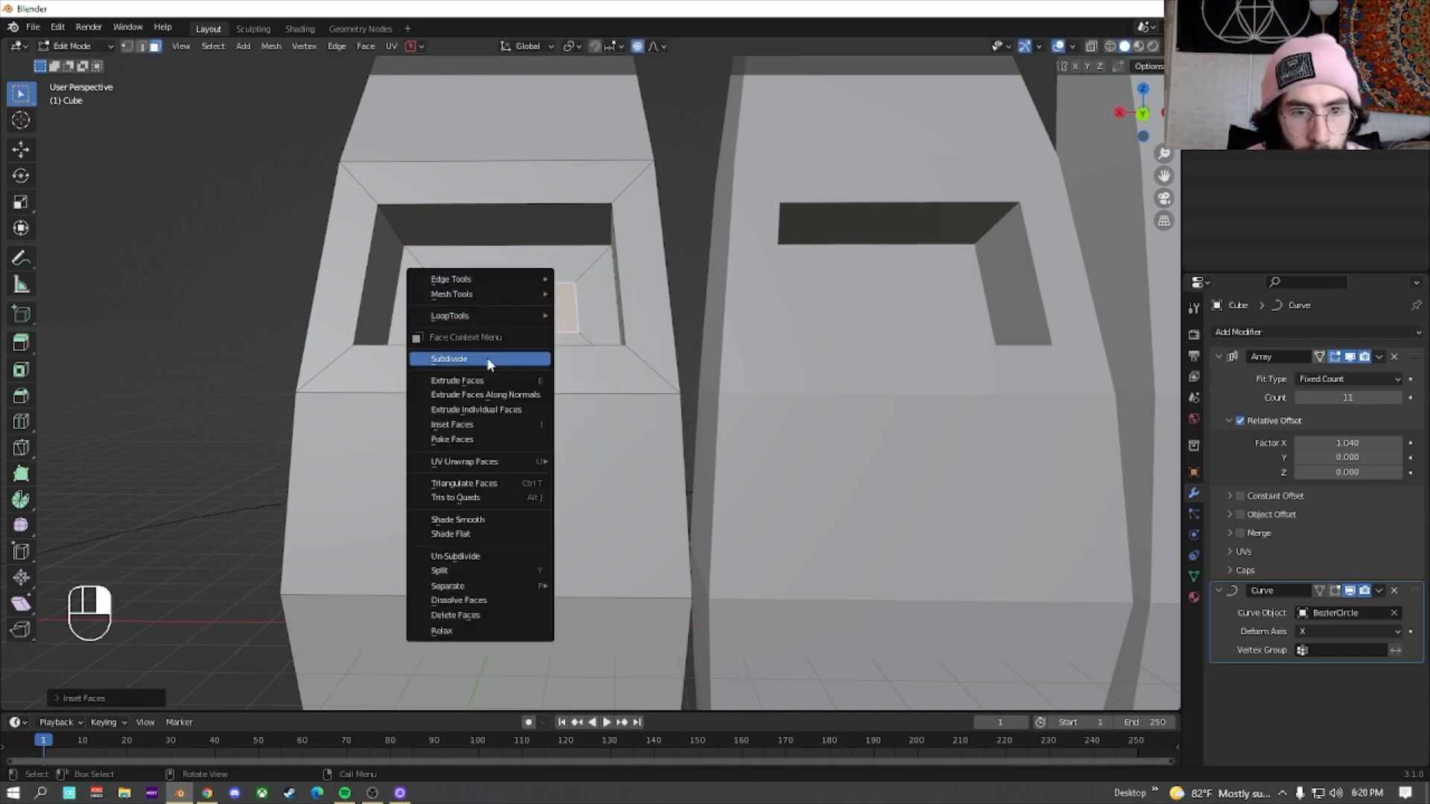
left_click(489, 361)
right_click(492, 305)
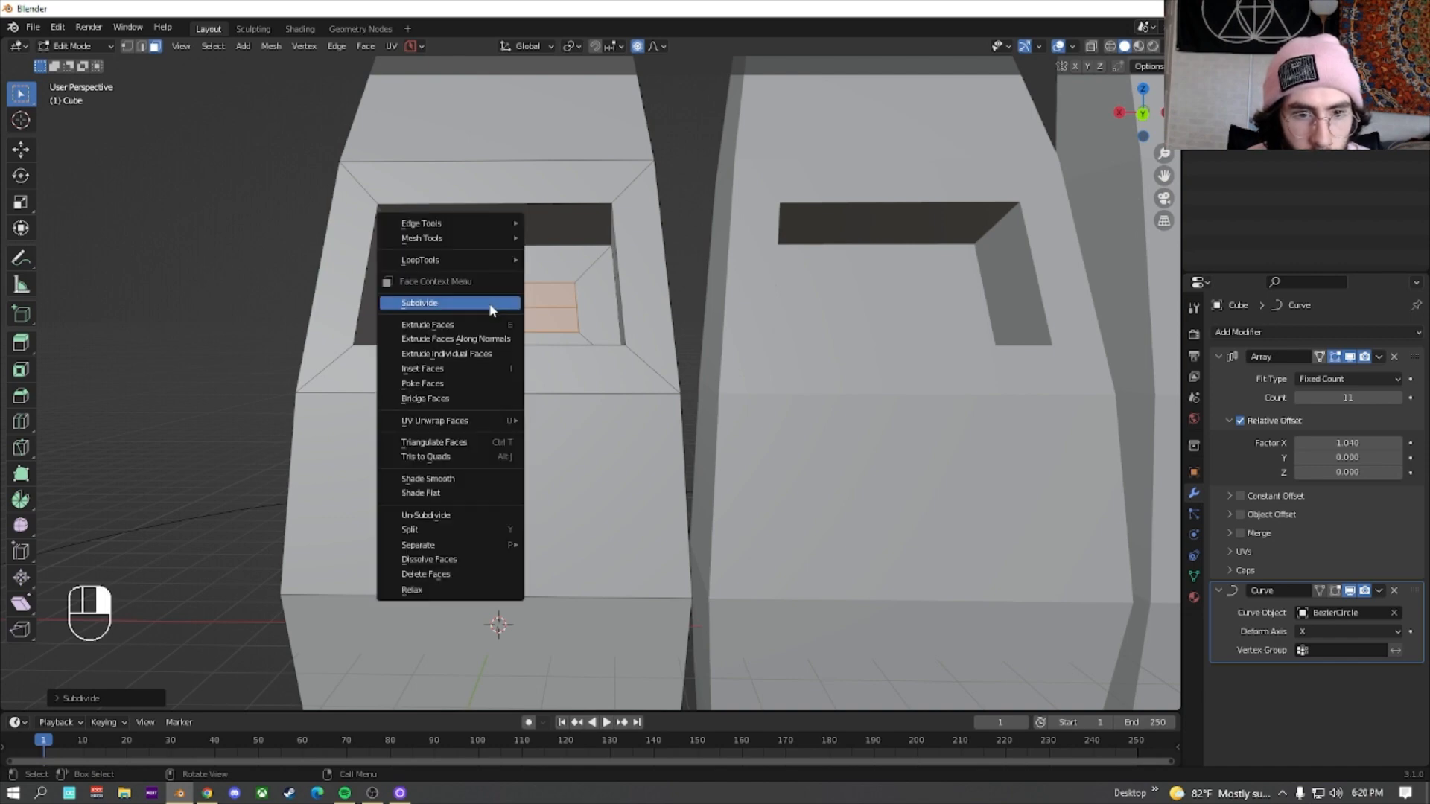
left_click(491, 305)
Select the four centre faces of the recess grid and extrude them outward into a raised block
left_click(489, 303)
left_click(497, 312, "shift")
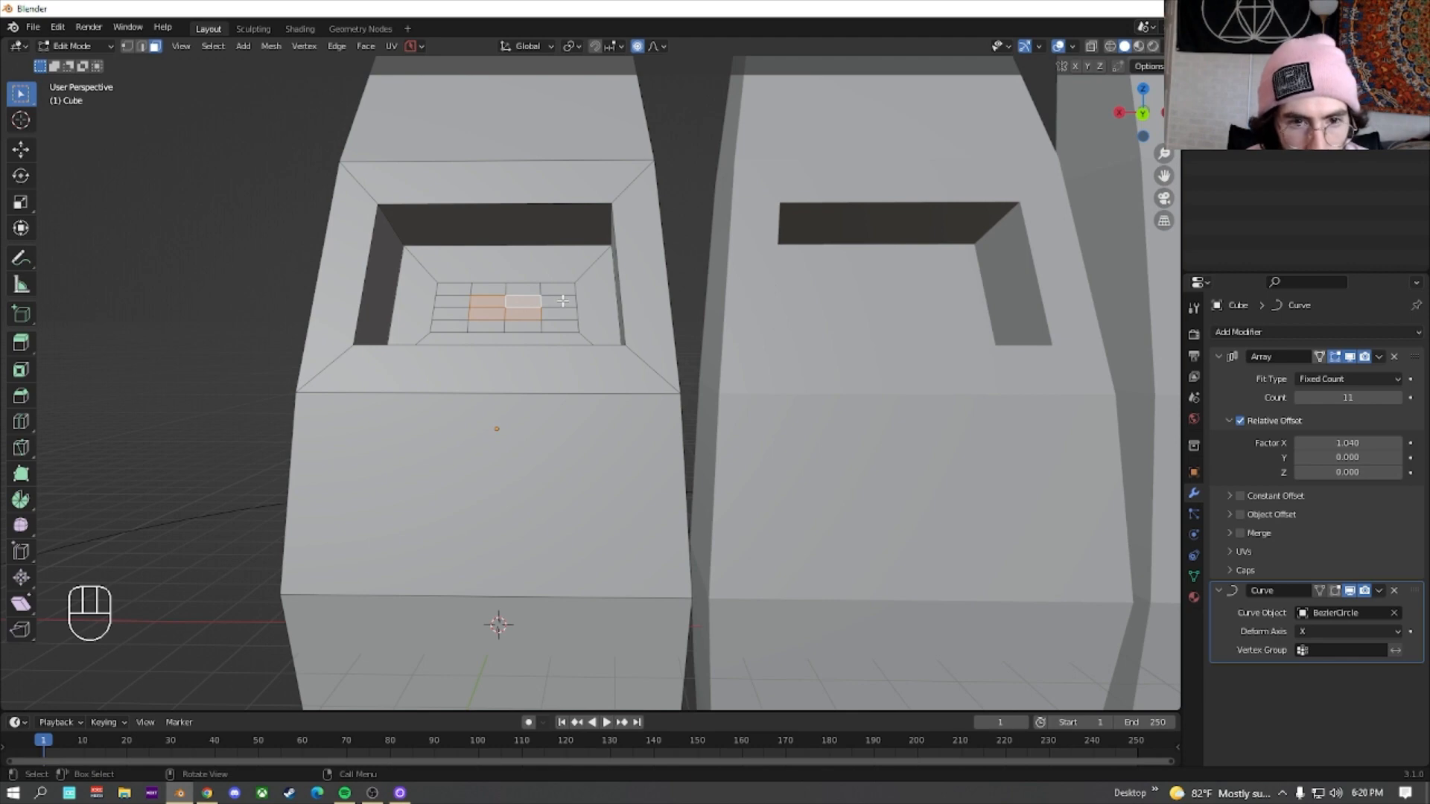
key("e")
key("e")
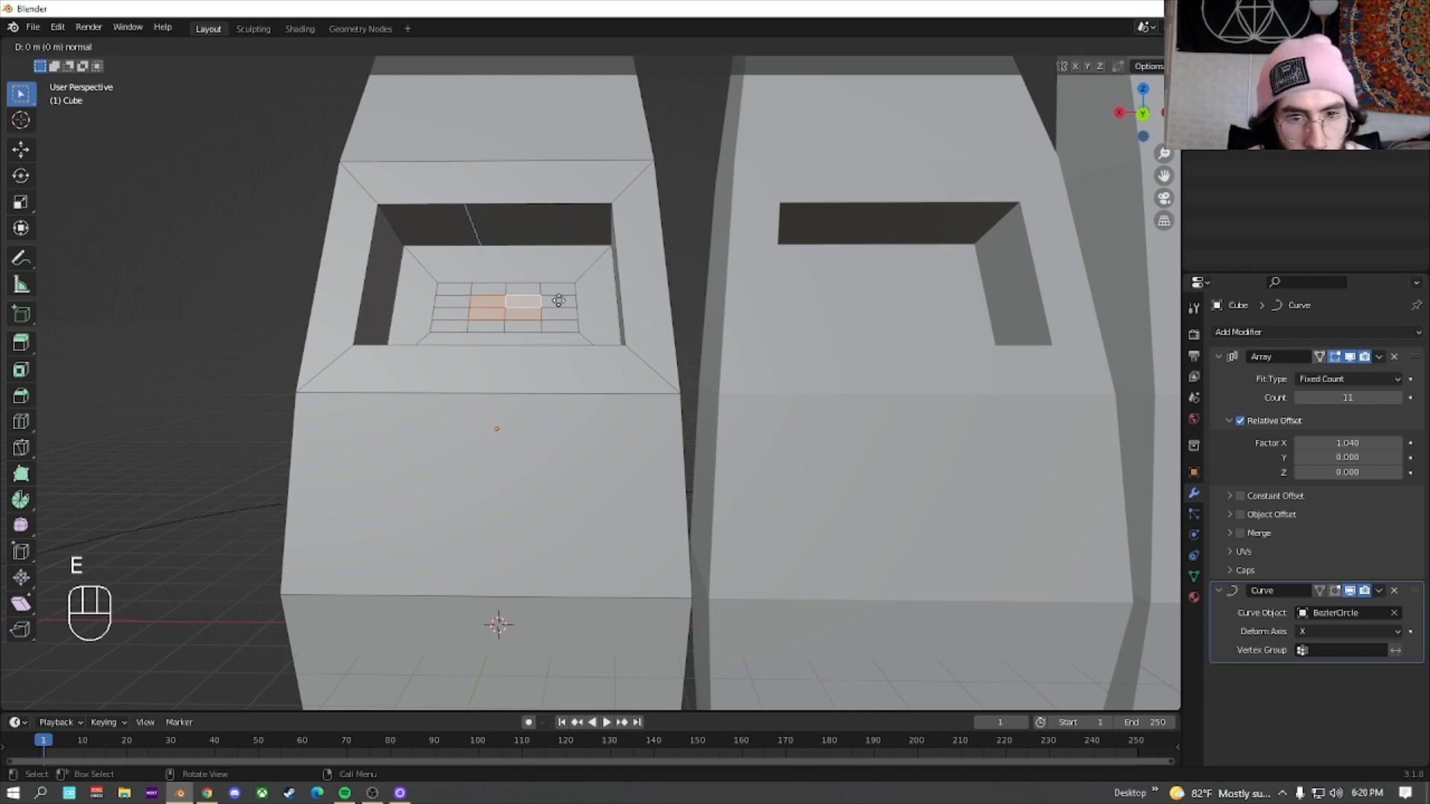
left_click(562, 263)
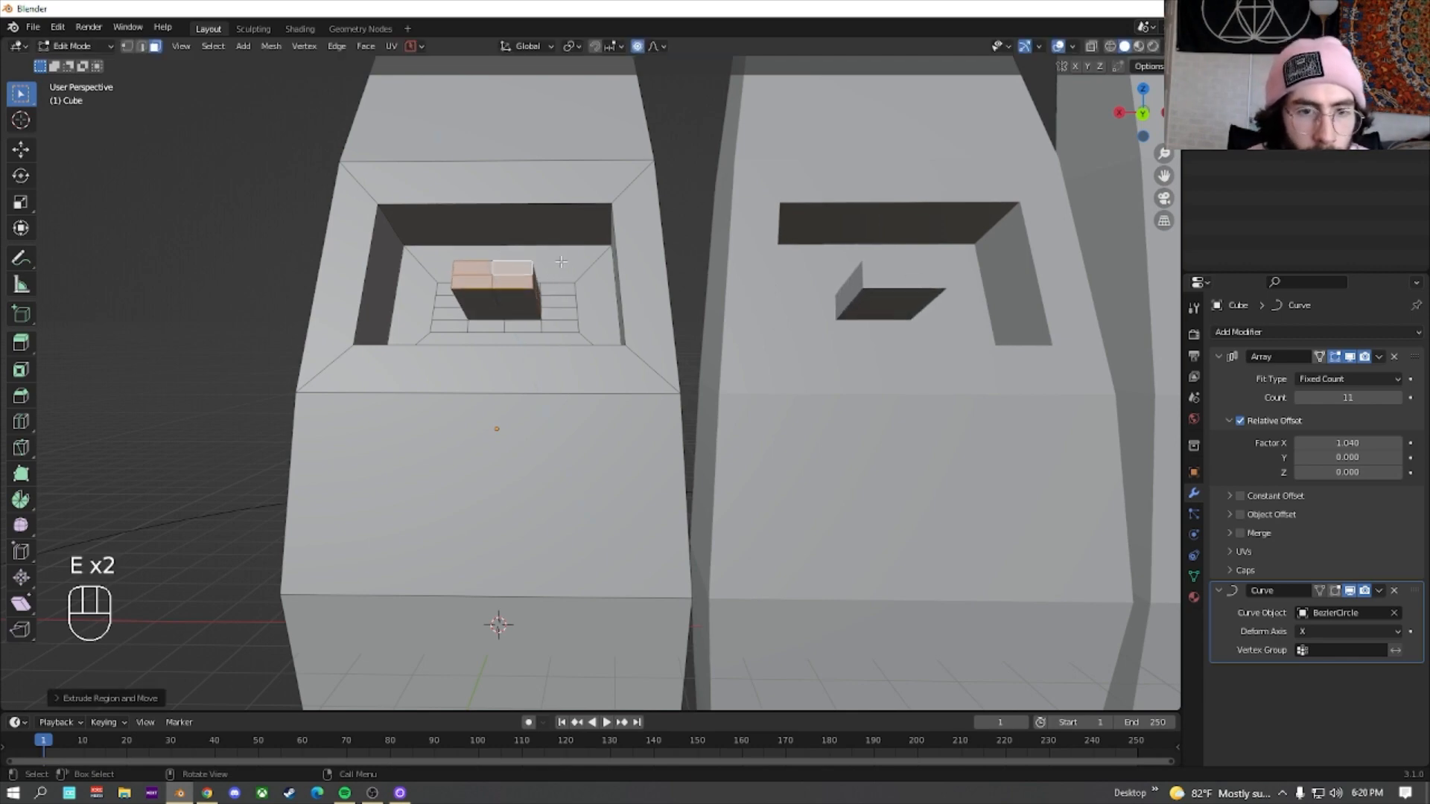
key("s")
right_click(626, 256)
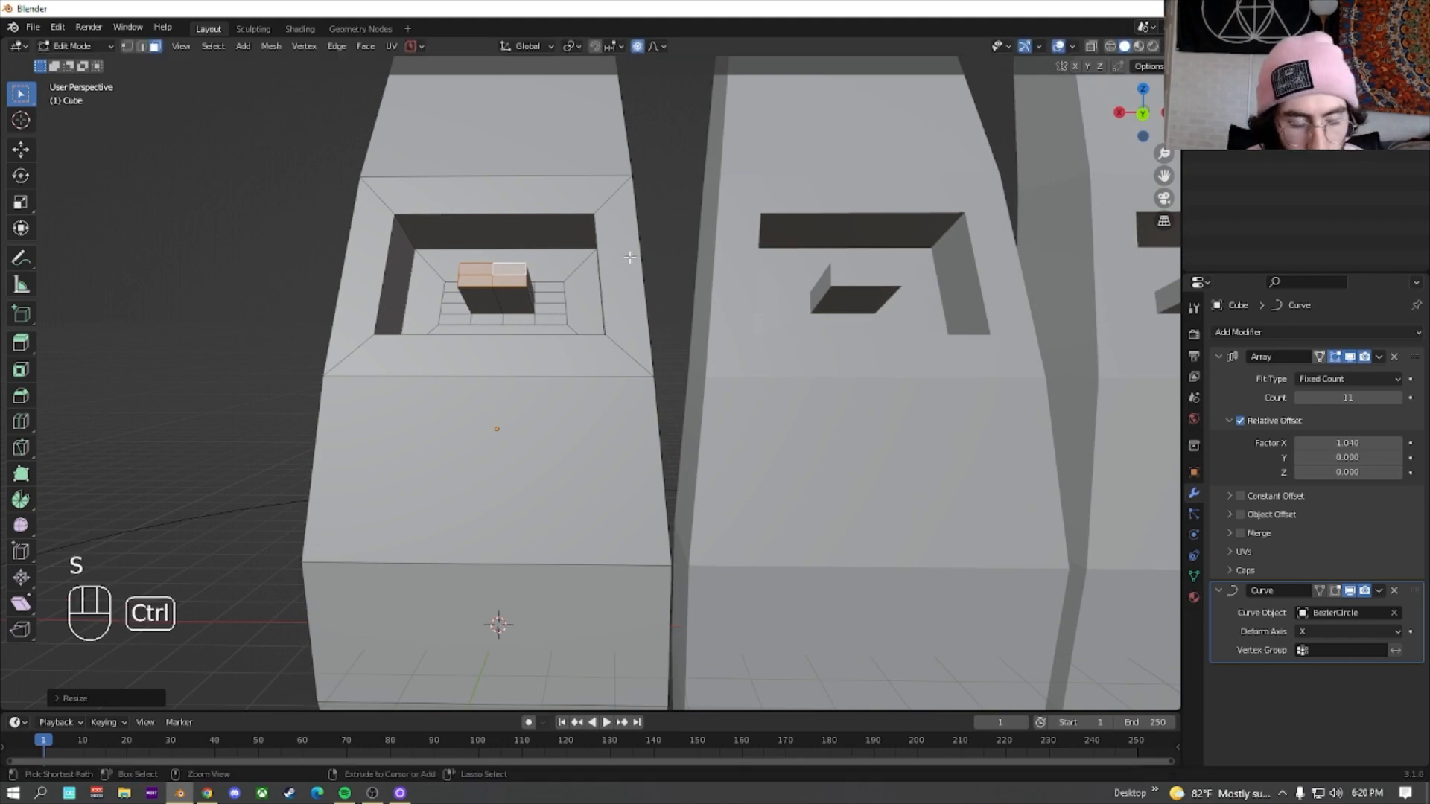
key("ctrl+z")
Turn off proportional editing and scale the centre block's end faces to about 0.41 to taper it
left_click(638, 46)
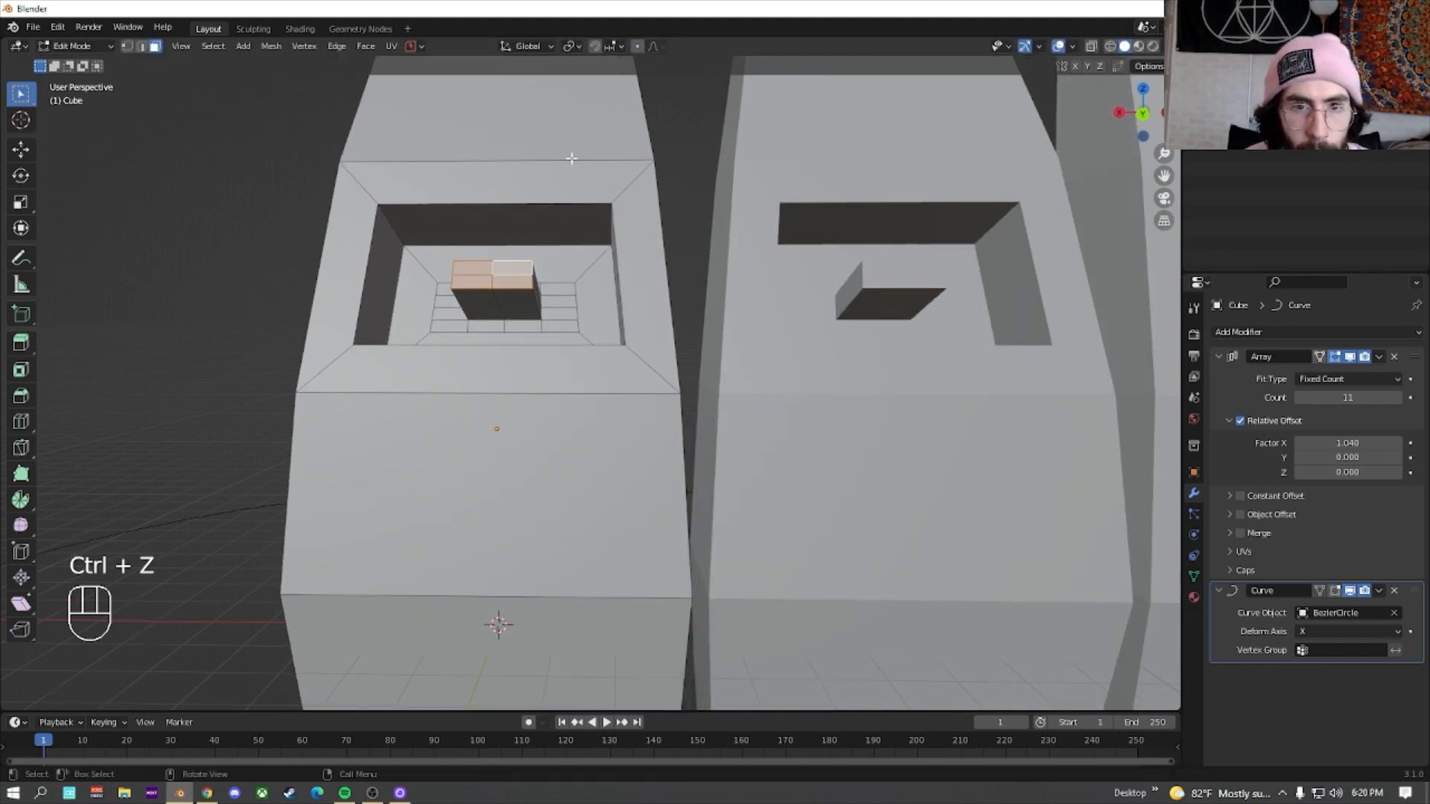
key("s")
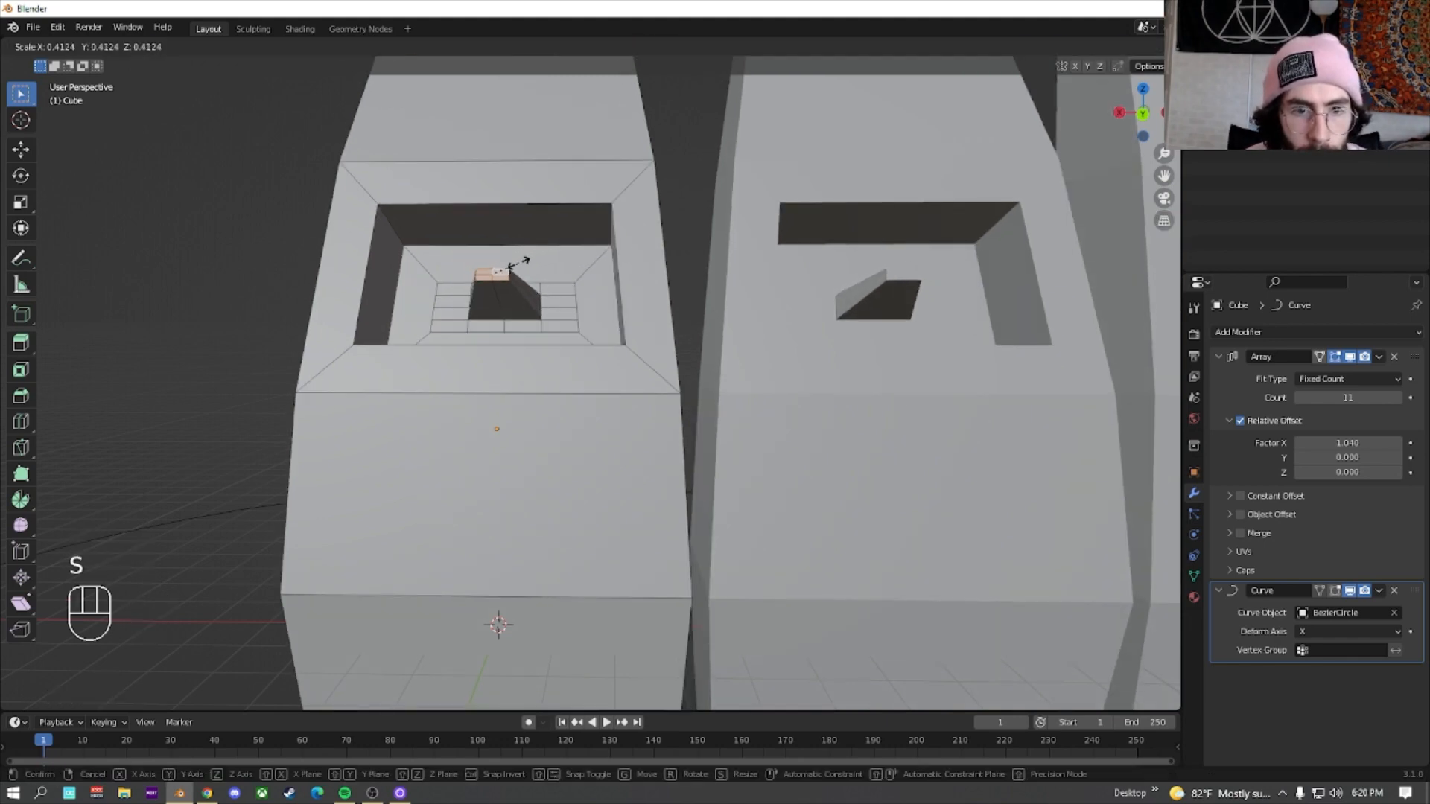
left_click(515, 264)
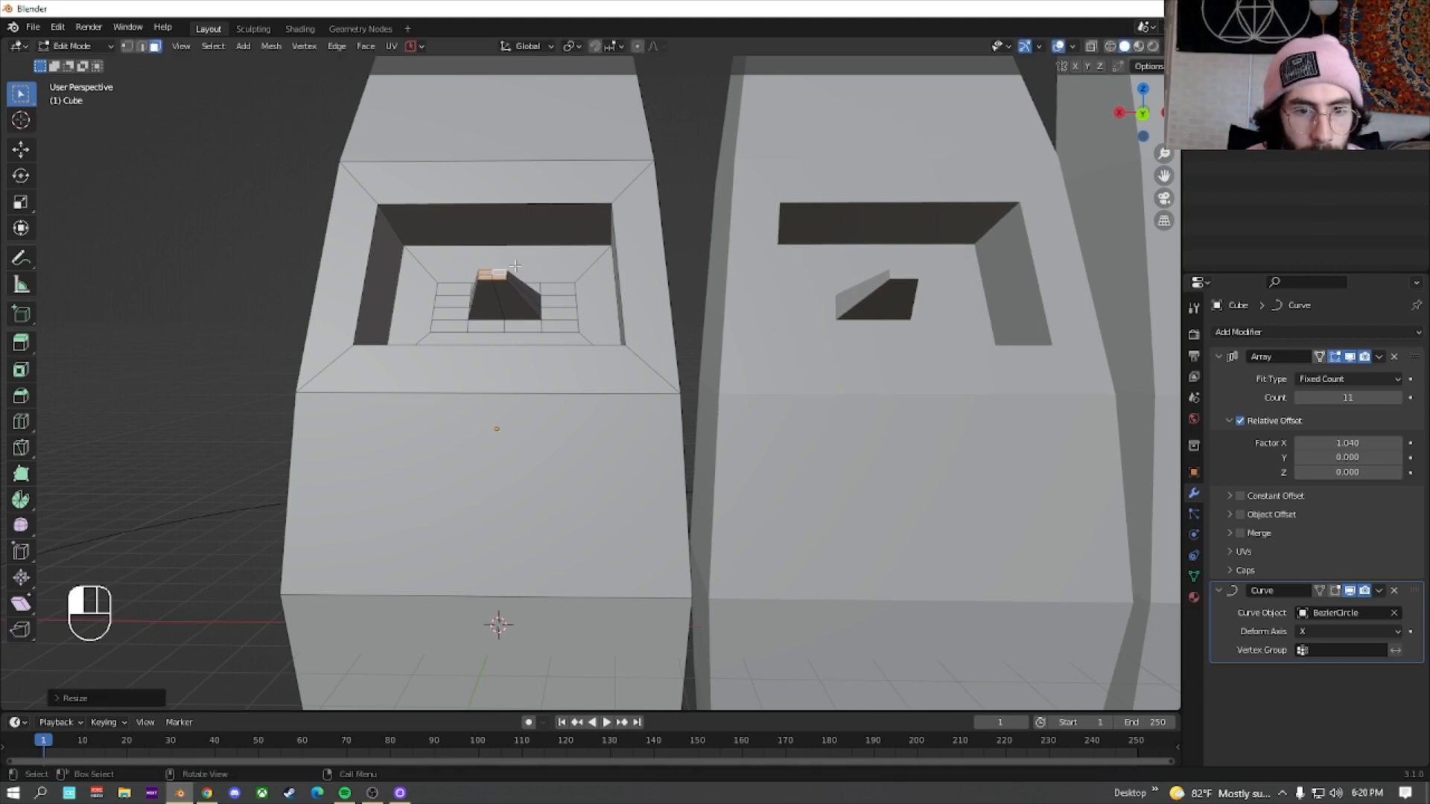
Select the four corner faces of the recess grid and extrude them outward as small blocks
scroll(543, 281, "up", 3)
left_click(543, 285)
left_click(545, 230, "shift")
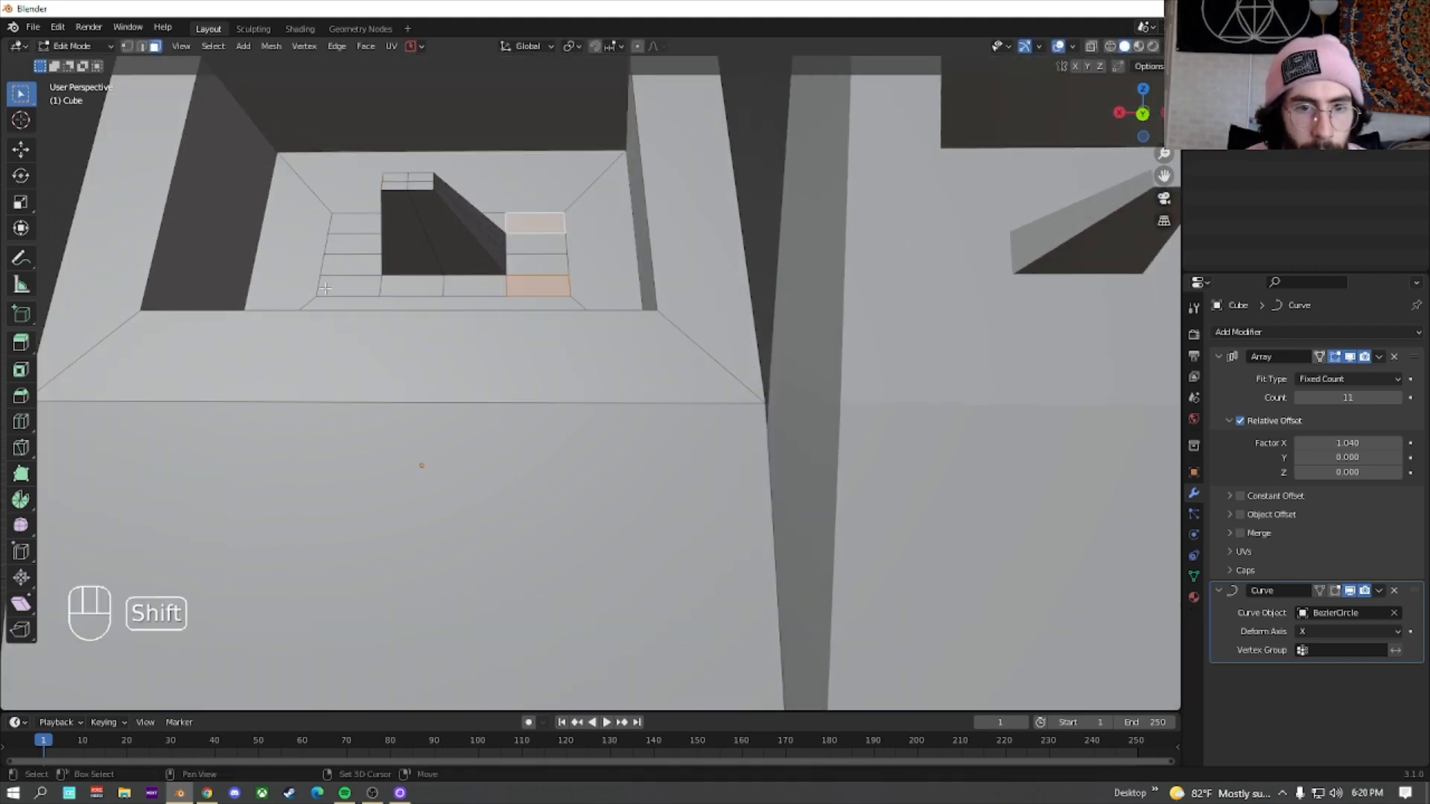
left_click(347, 222, "shift")
left_click(347, 291, "shift")
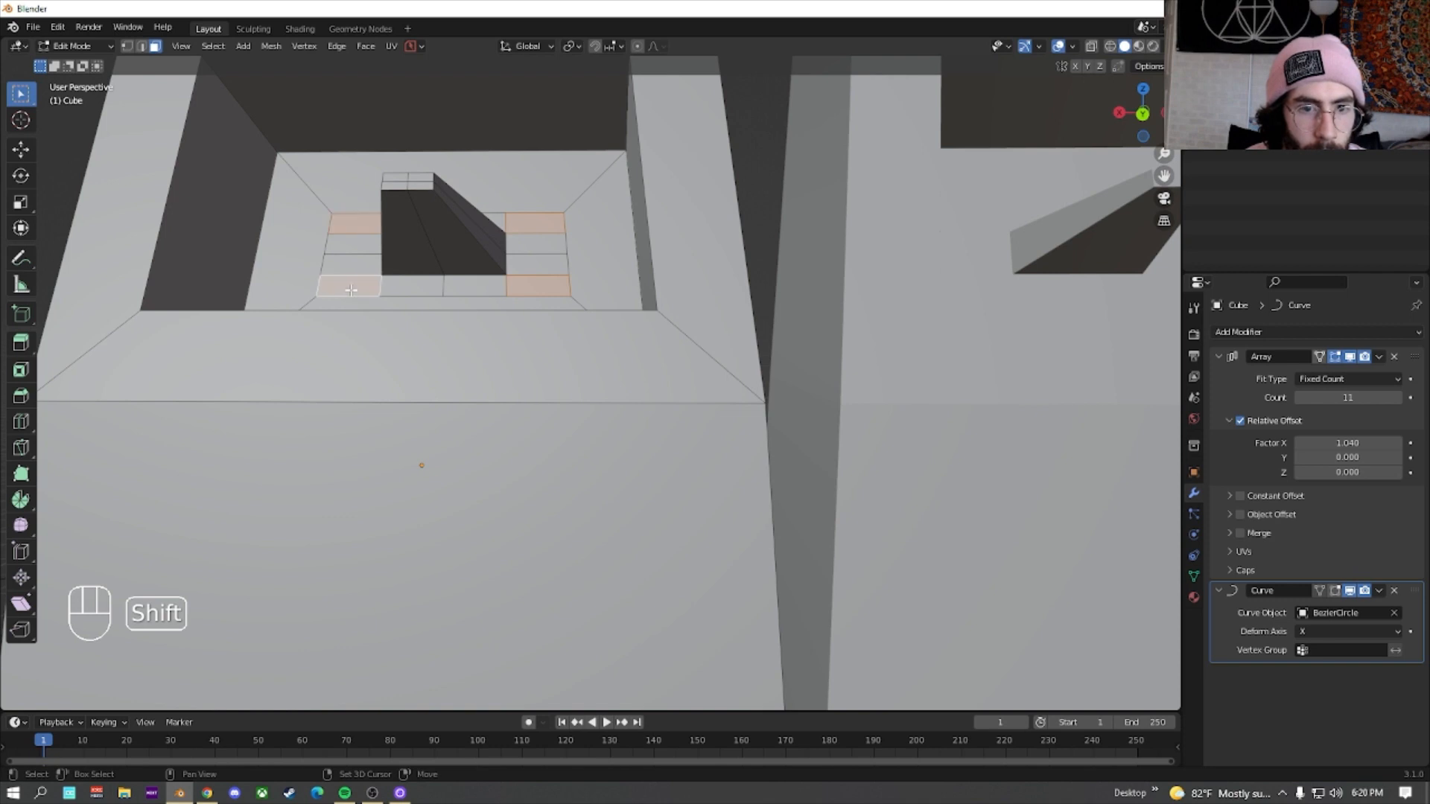
scroll(447, 271, "down", 3)
key("e")
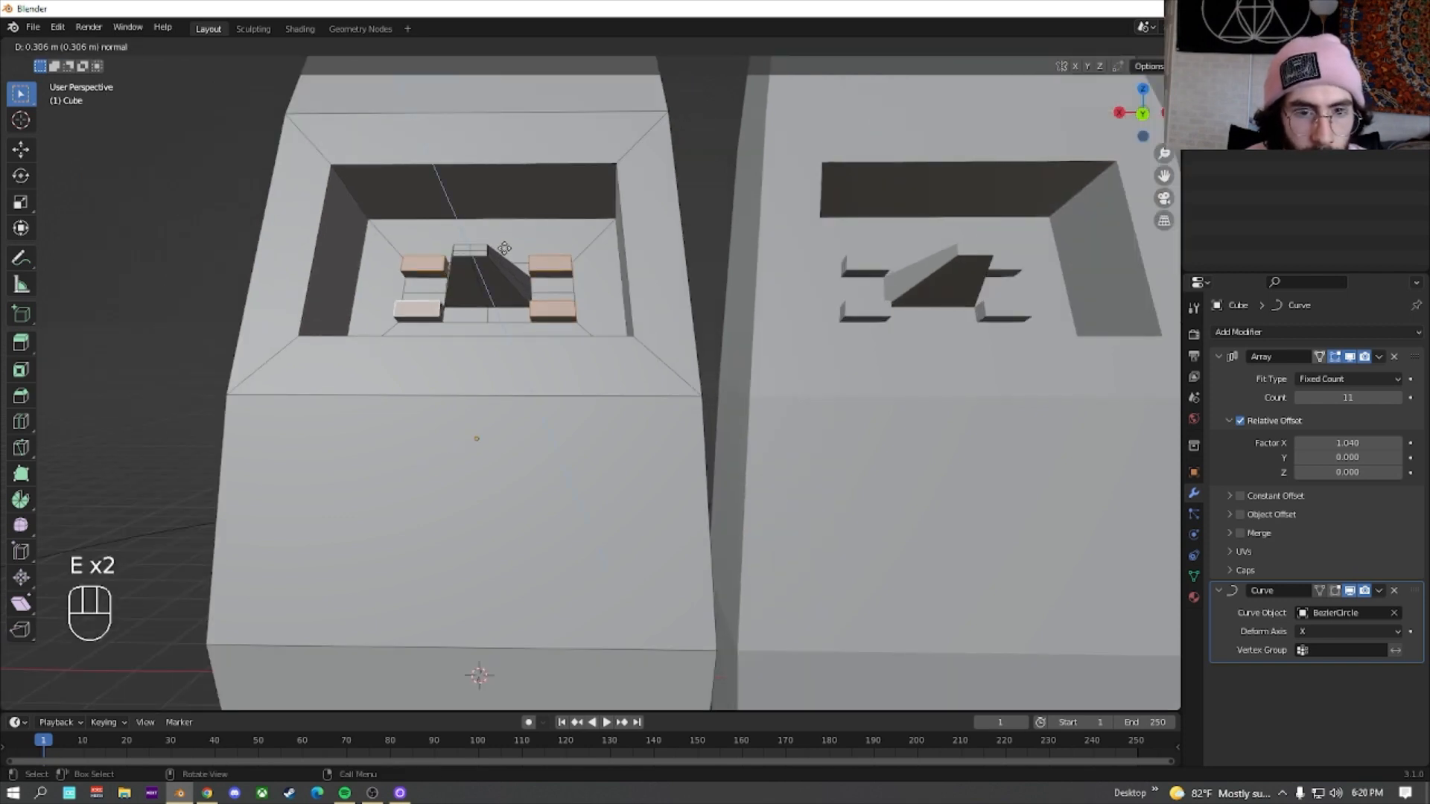
left_click(506, 238)
Scale the end faces of the four corner blocks up to about 1.38 so the blocks flare outward
key("s")
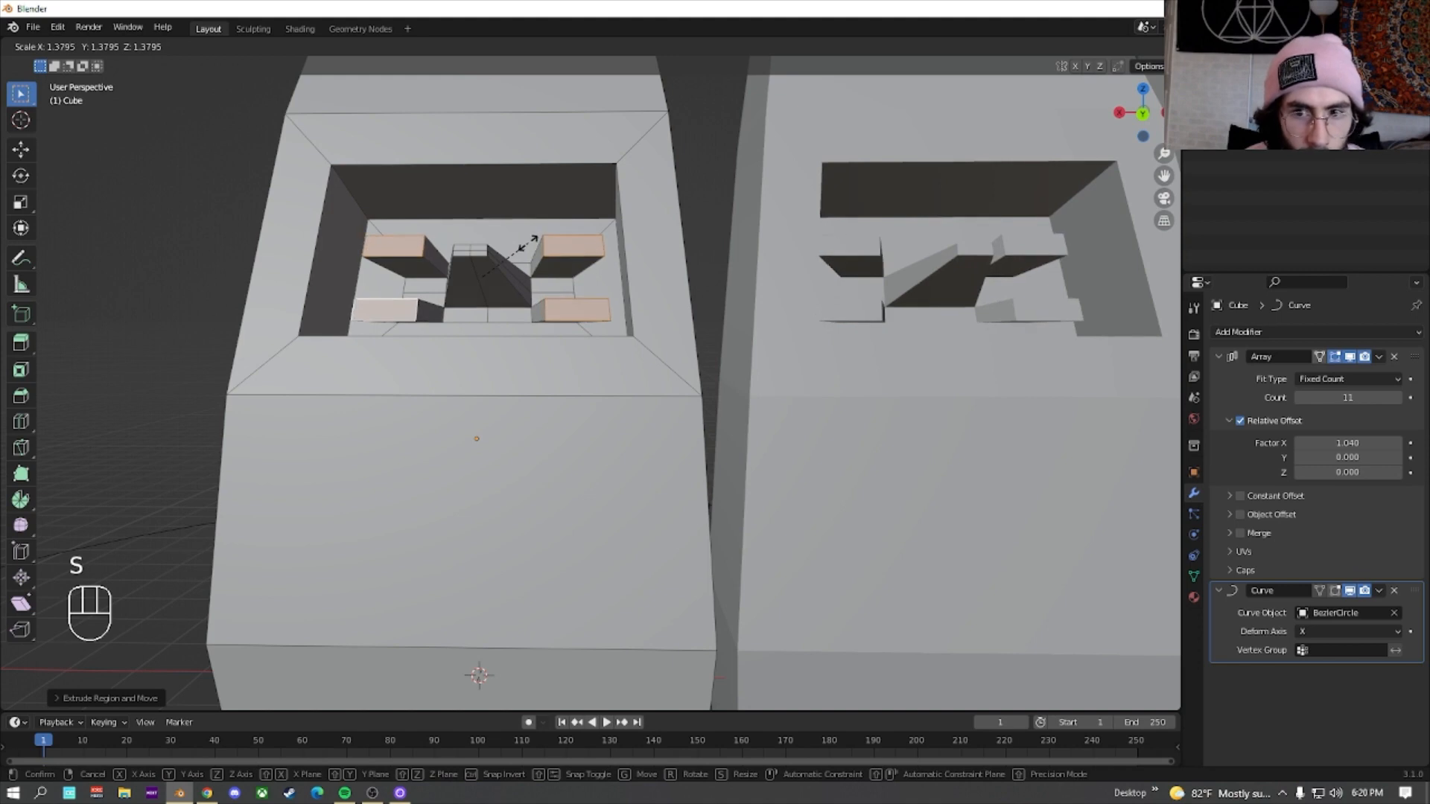
left_click(527, 243)
left_click(418, 321)
scroll(514, 295, "down", 1)
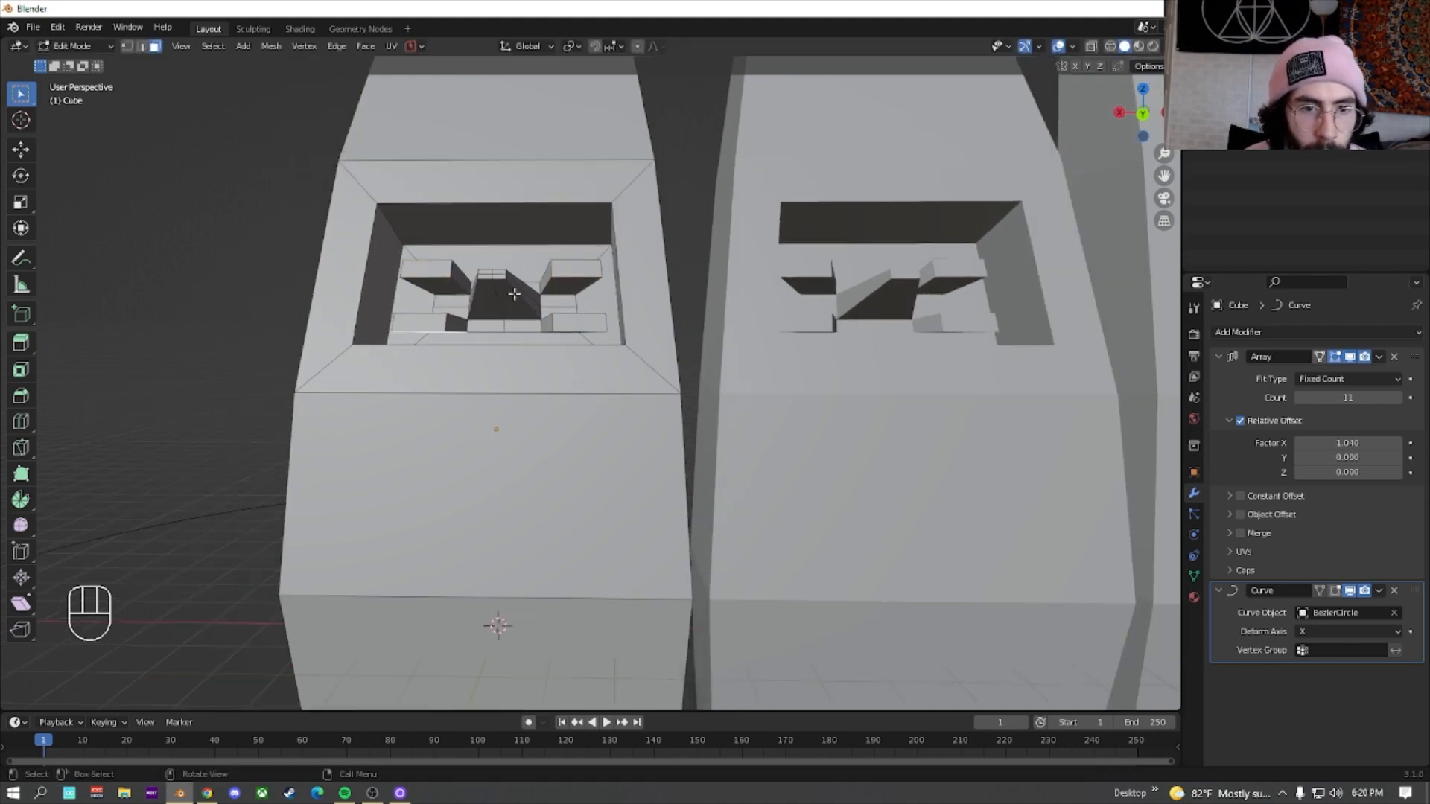
left_click(649, 241)
left_click(465, 179)
left_click(492, 289)
scroll(486, 284, "up", 3)
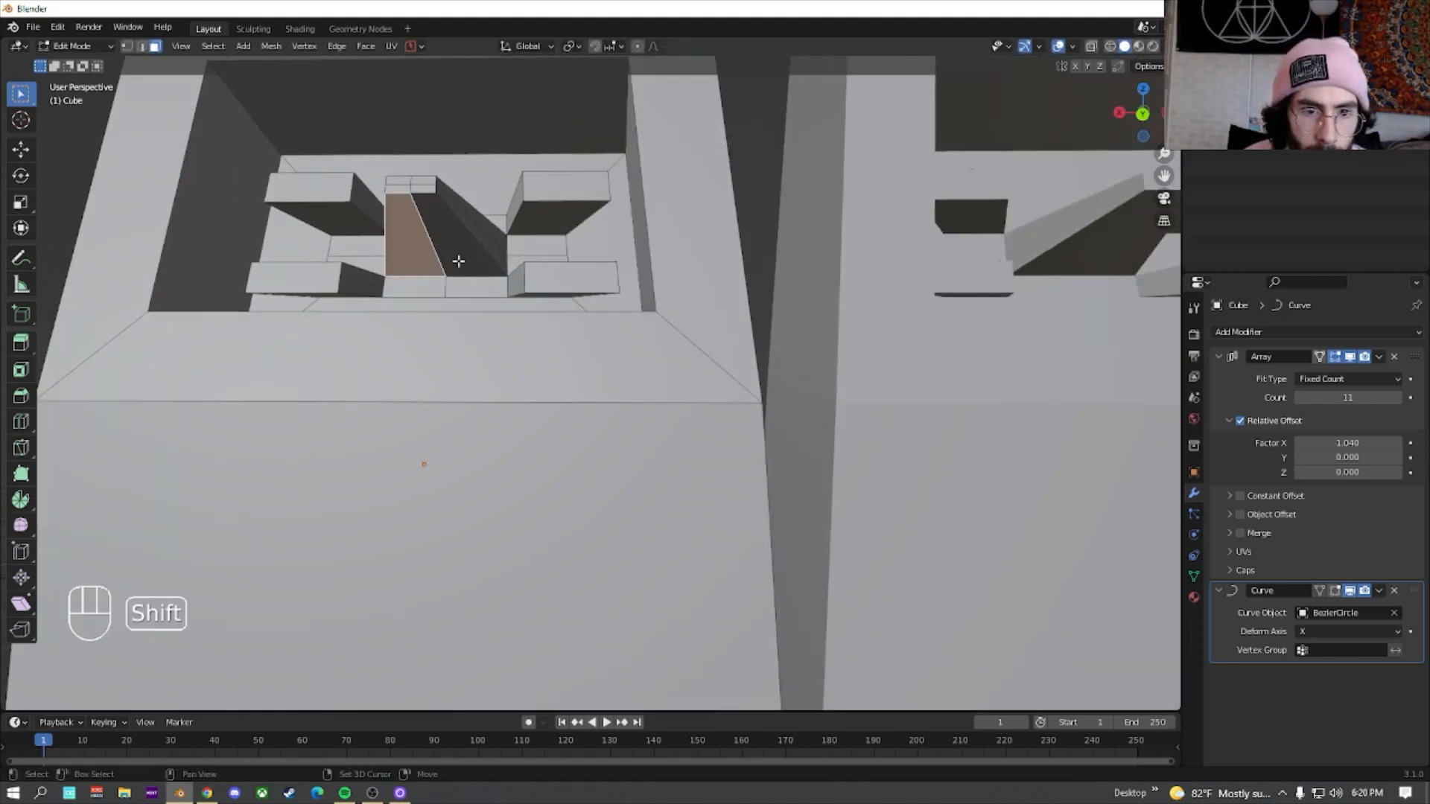
middle_click_drag(456, 262, 568, 441, "shift")
scroll(566, 440, "down", 4)
left_click(530, 255)
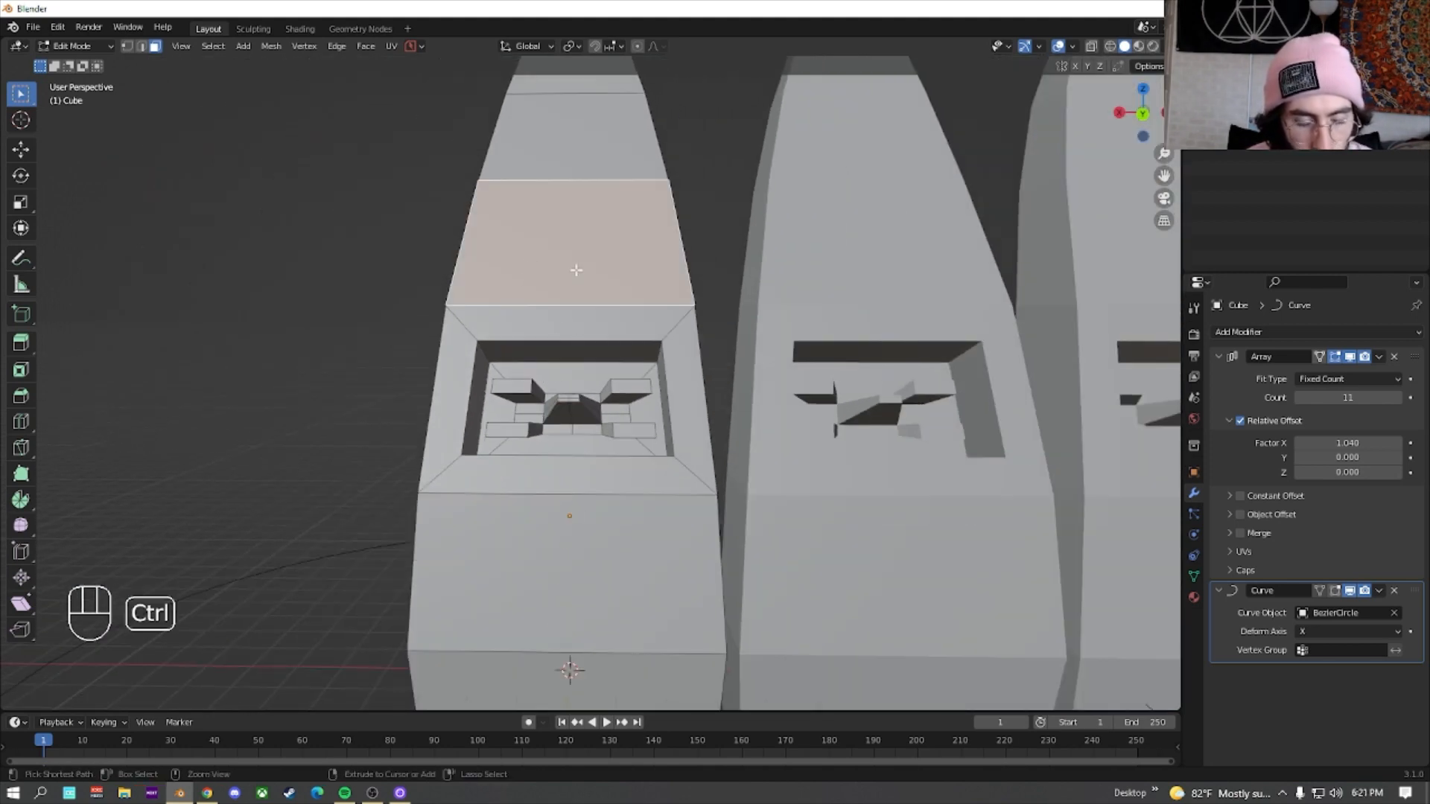
key("ctrl+r")
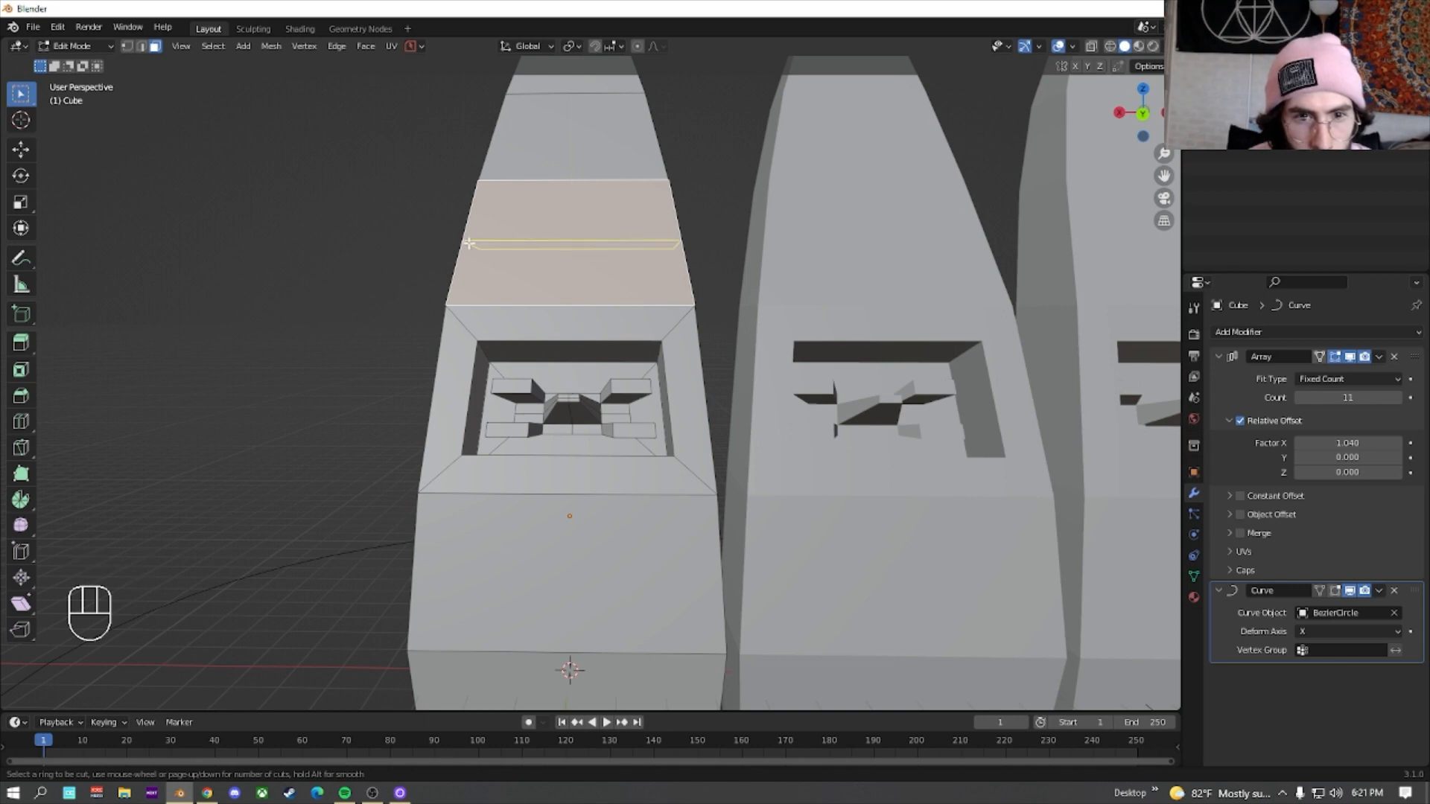
scroll(469, 243, "up", 4)
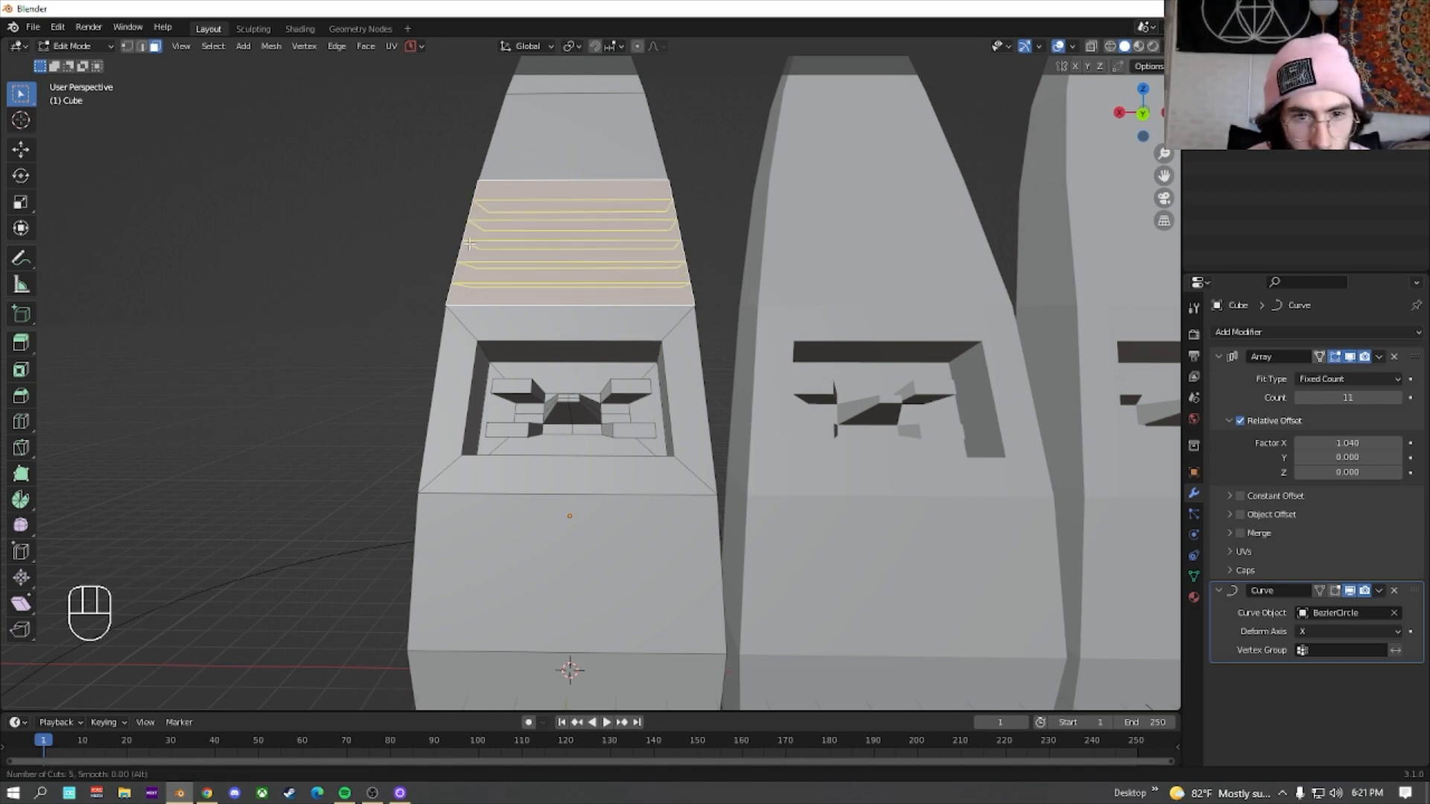
right_click(469, 243)
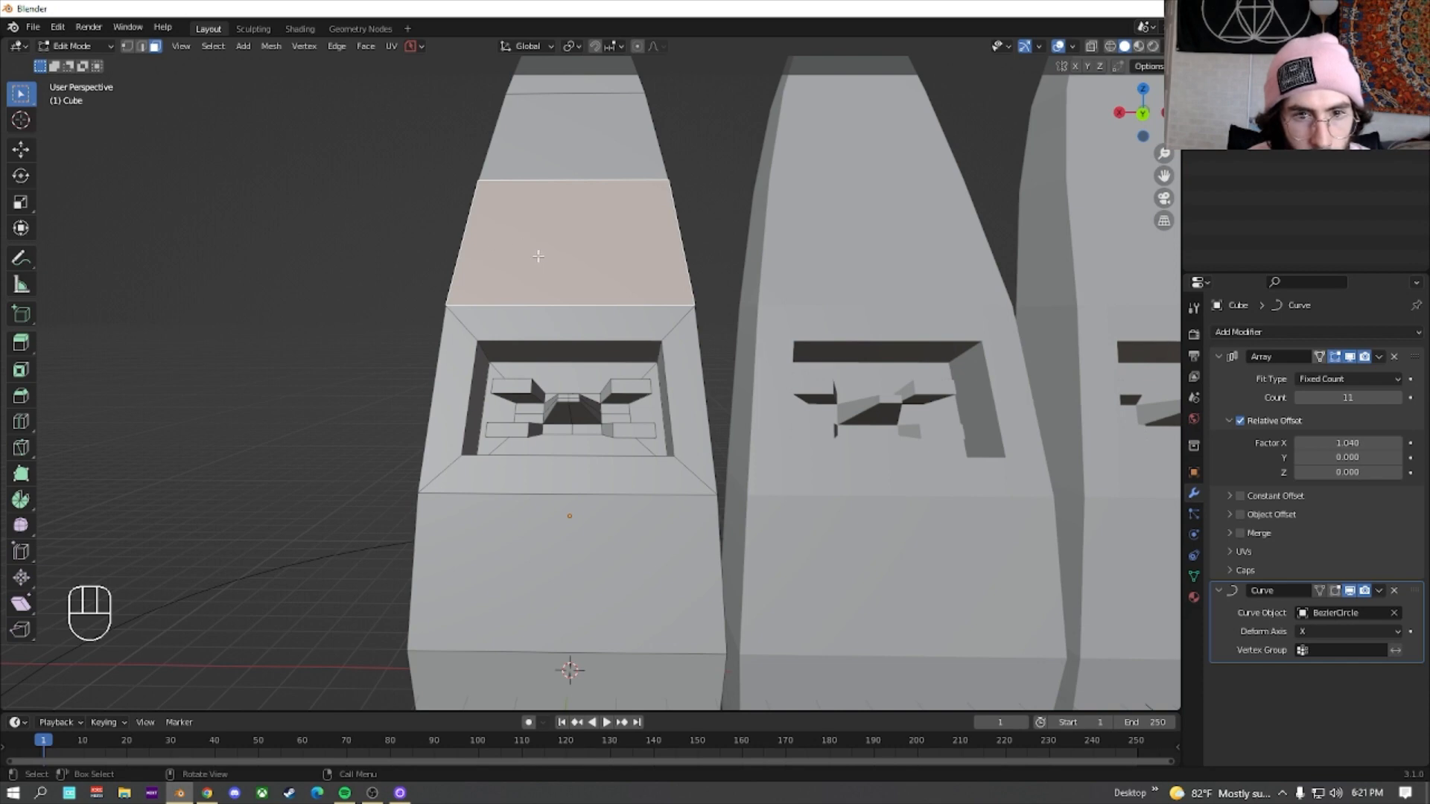
Add six evenly spaced loop cuts across the petal band directly above the recess, without sliding them
key("ctrl+r")
scroll(542, 254, "up", 5)
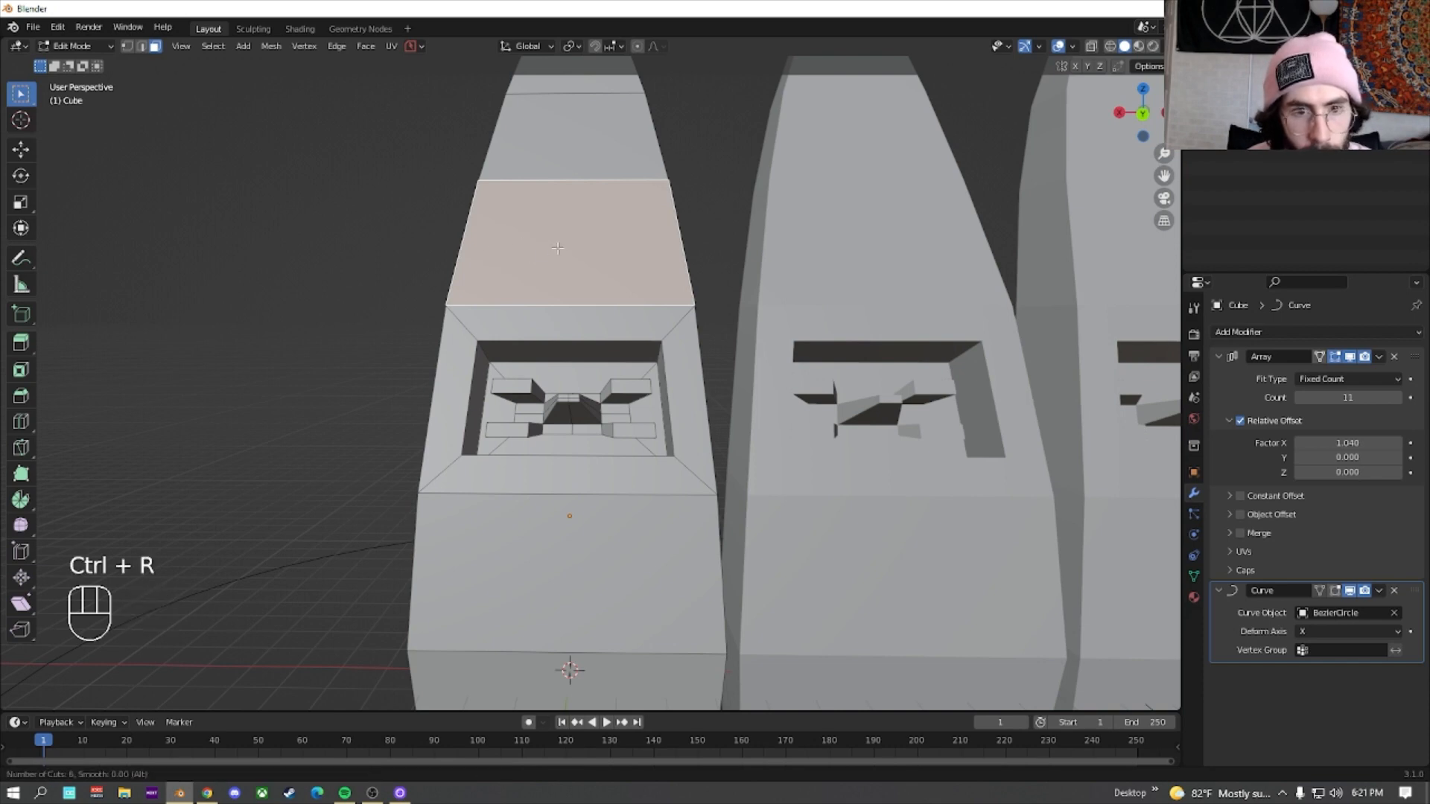
left_click(478, 272)
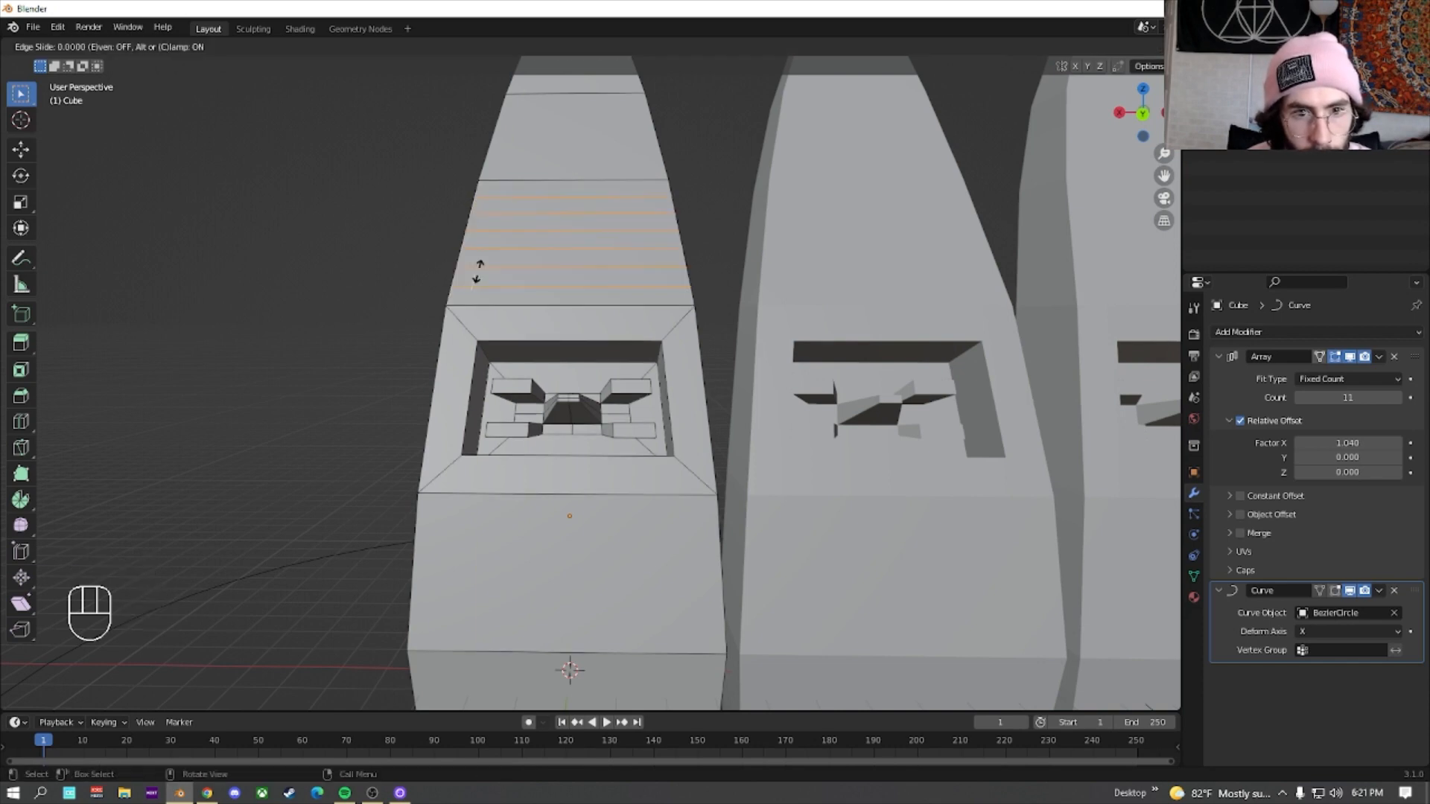
right_click(479, 272)
Scale the middle strip's face above the recess to less than half size with smooth proportional editing at size 3.45, forming a narrow waist
scroll(521, 216, "up", 3)
middle_click_drag(563, 166, 560, 255, "shift")
left_click(557, 250)
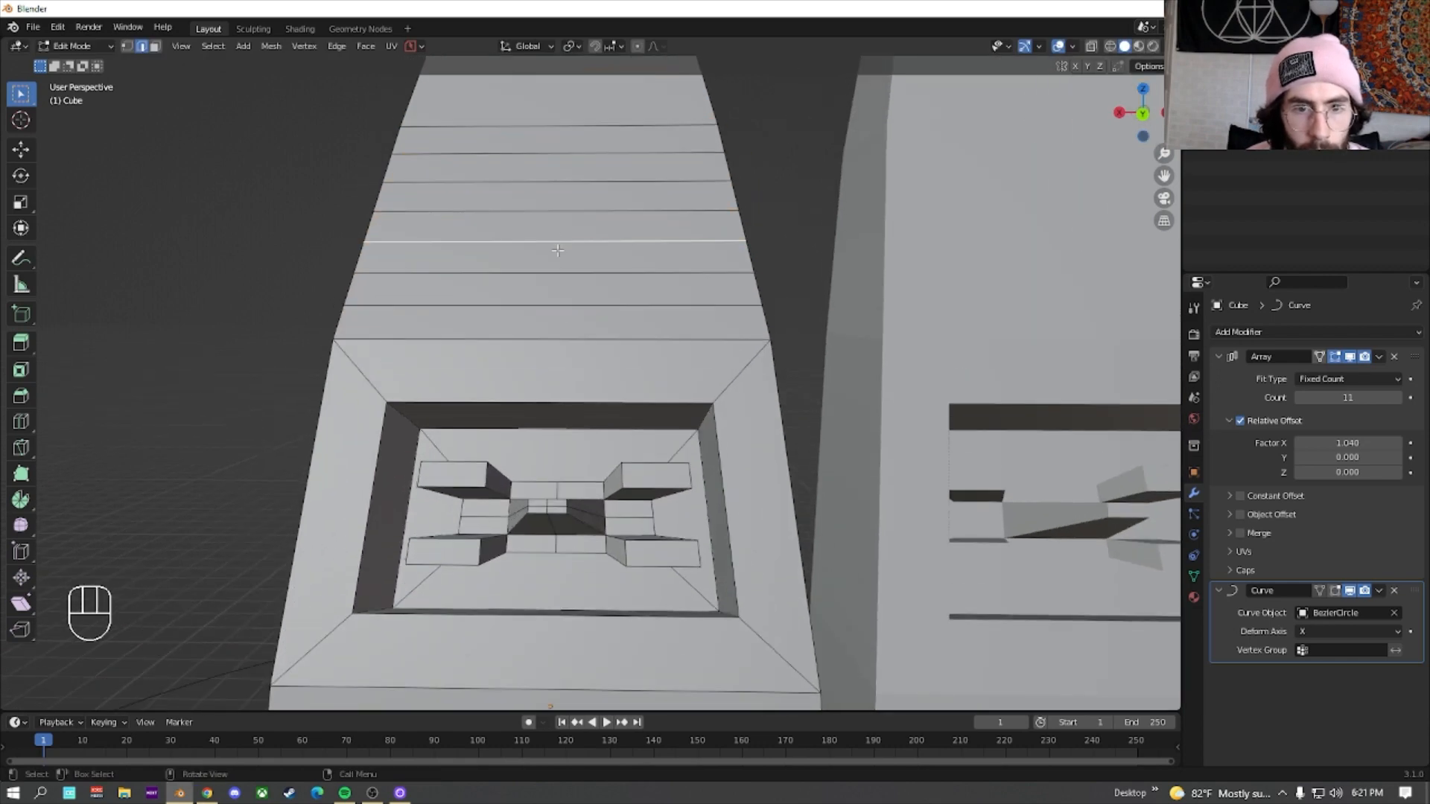
left_click(155, 47)
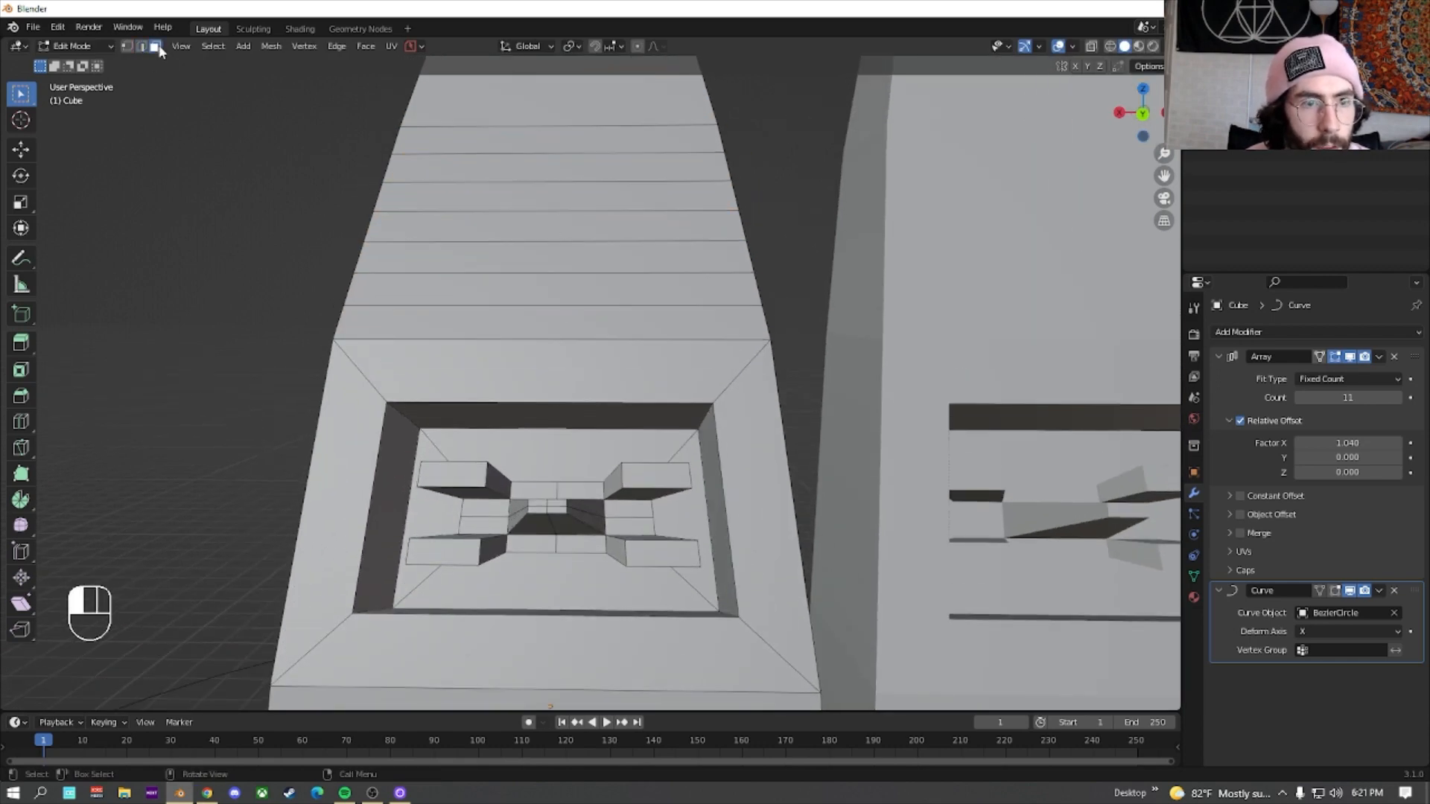
left_click(564, 236)
scroll(545, 241, "down", 2)
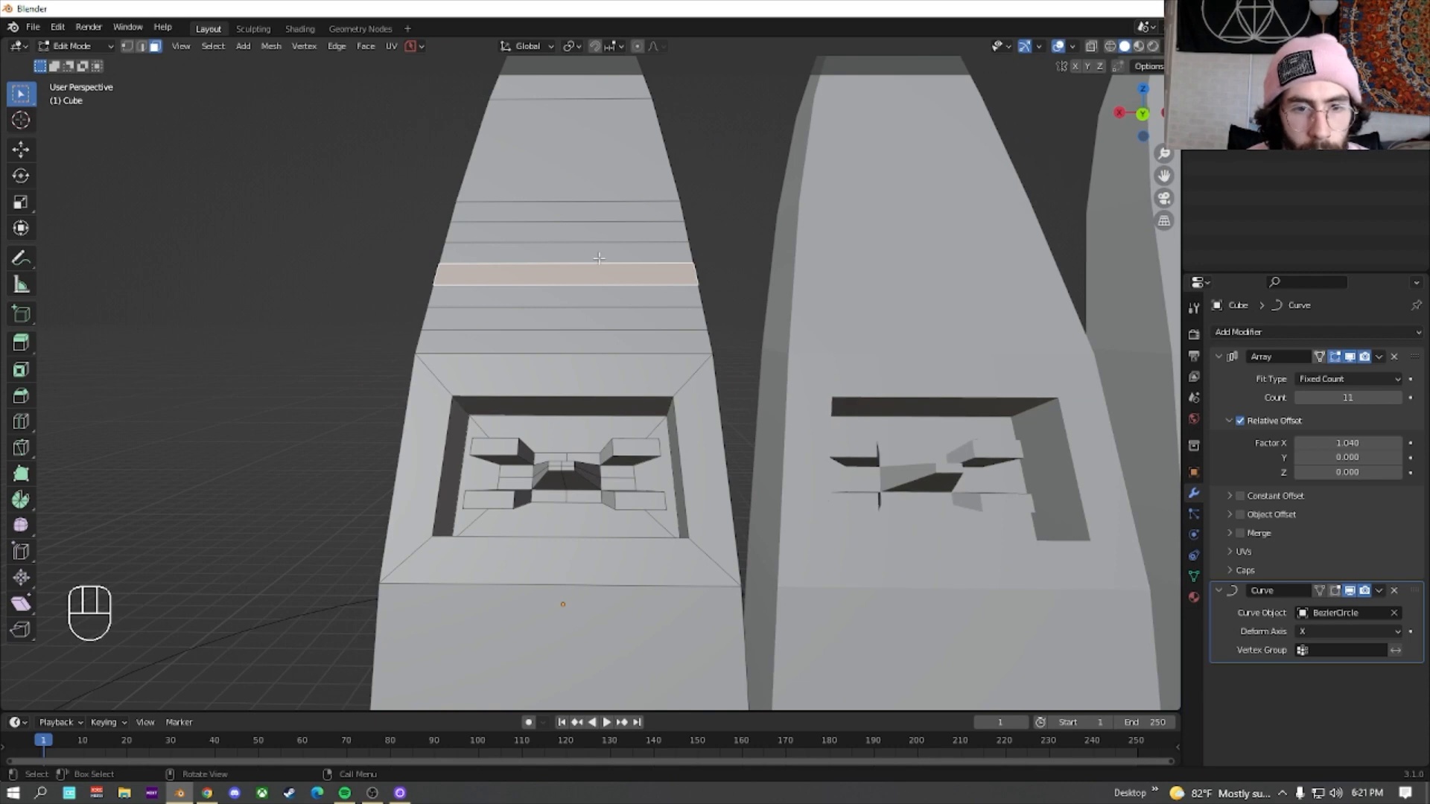
scroll(599, 258, "down", 1)
left_click(636, 47)
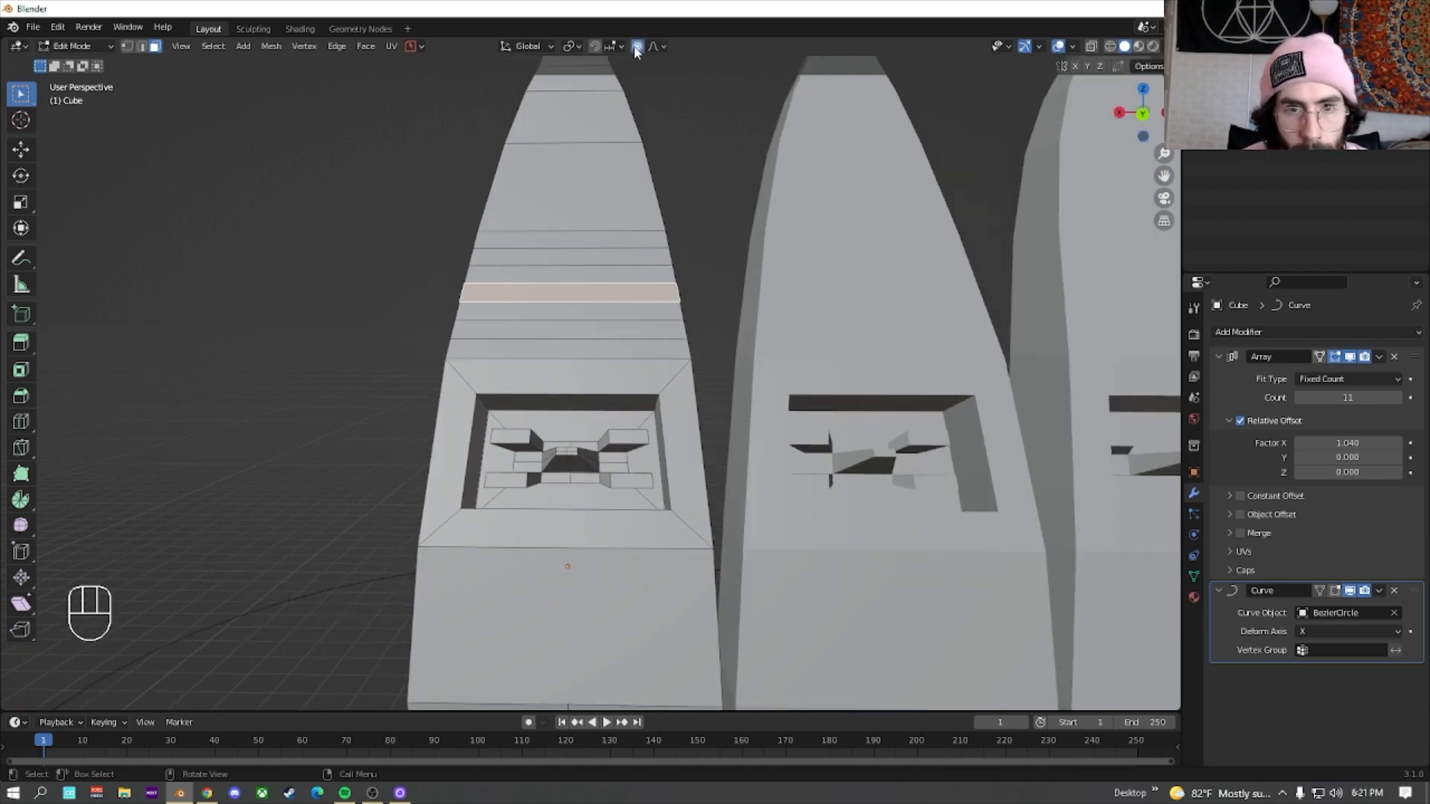
key("s")
scroll(581, 292, "up", 18)
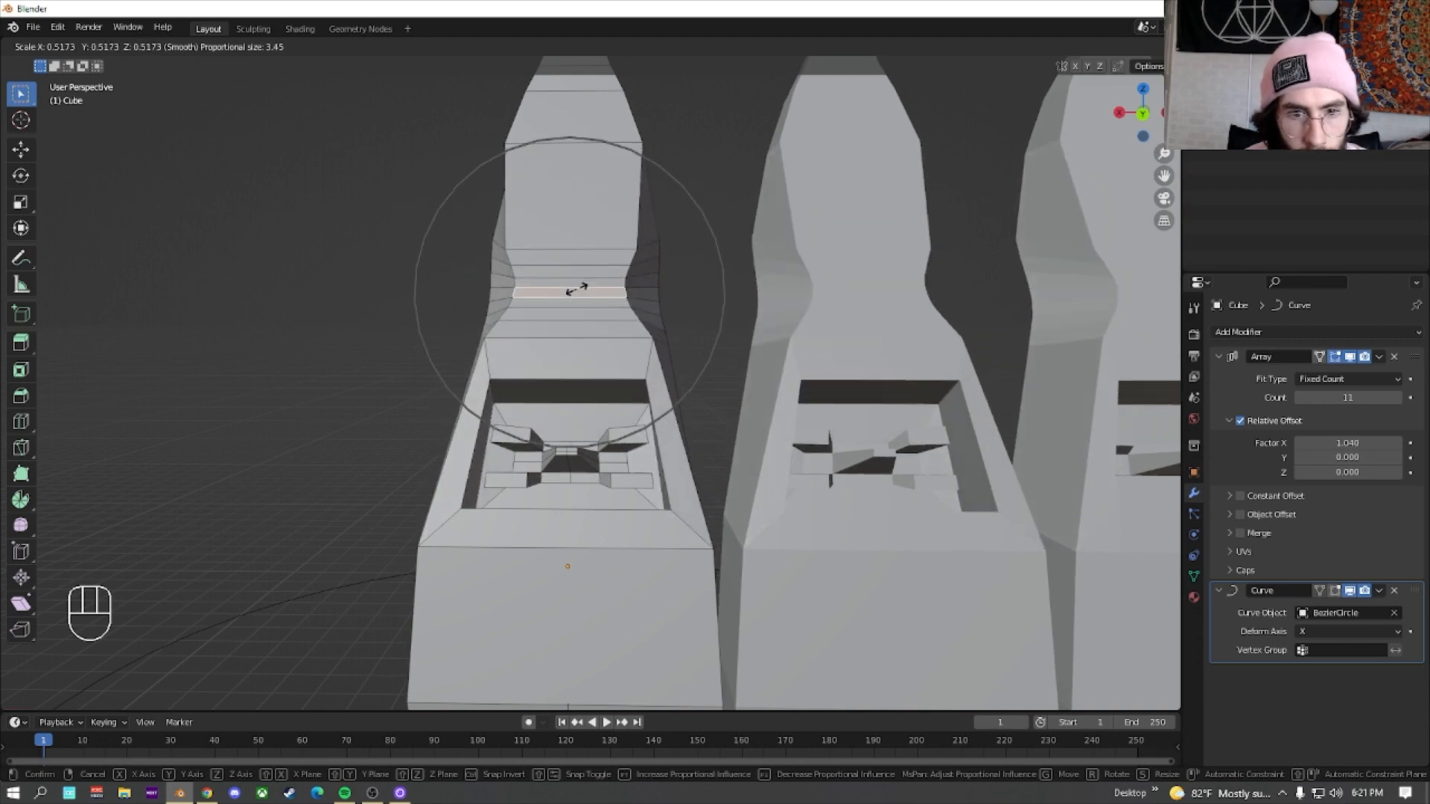
left_click(574, 292)
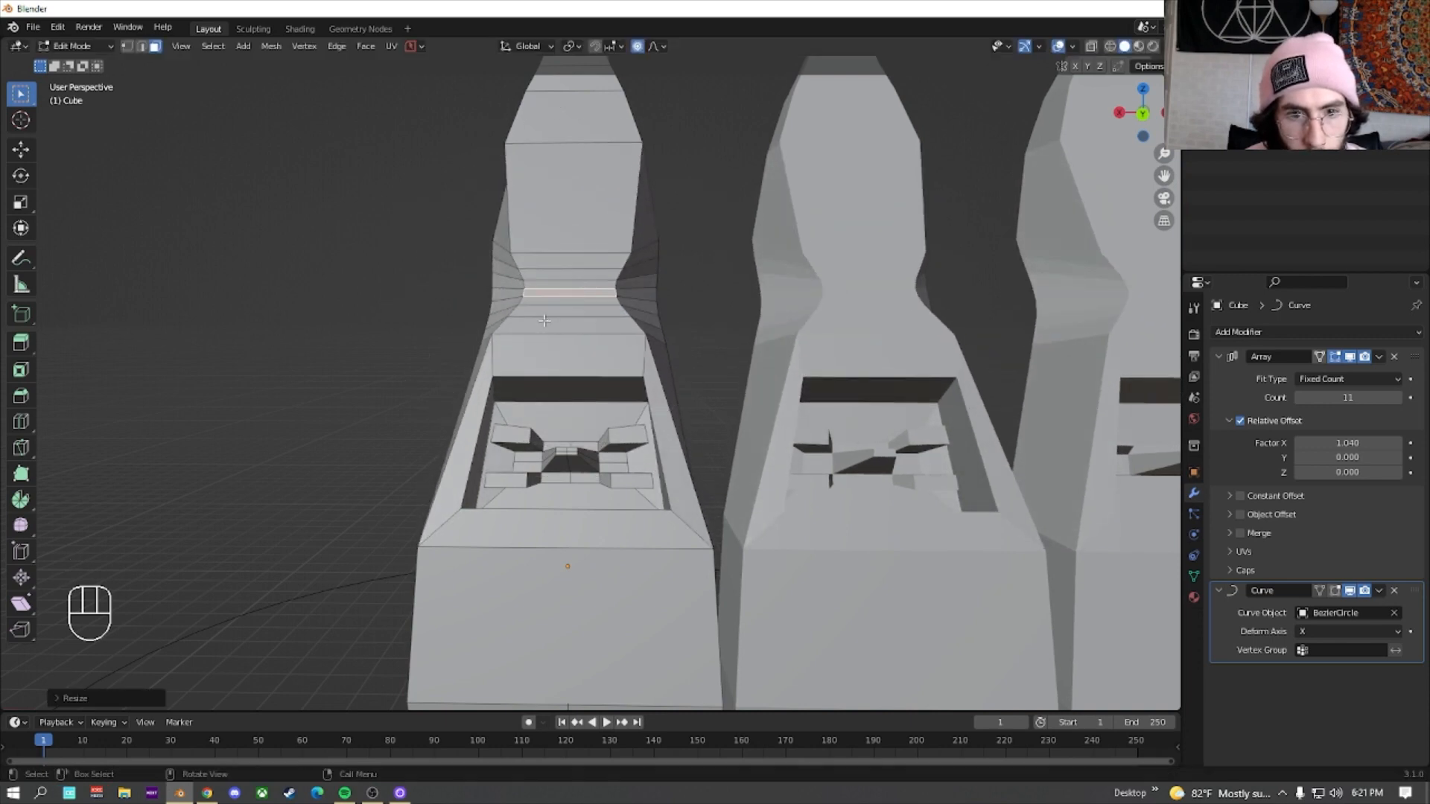
Select the four narrow strips at the petal's waist and dissolve them into a single face
mouse_move(545, 321)
middle_mouse_down()
mouse_move(476, 327)
mouse_move(537, 341)
mouse_move(552, 298)
middle_mouse_up()
scroll(553, 293, "up", 3)
left_click(547, 216)
left_click(535, 206)
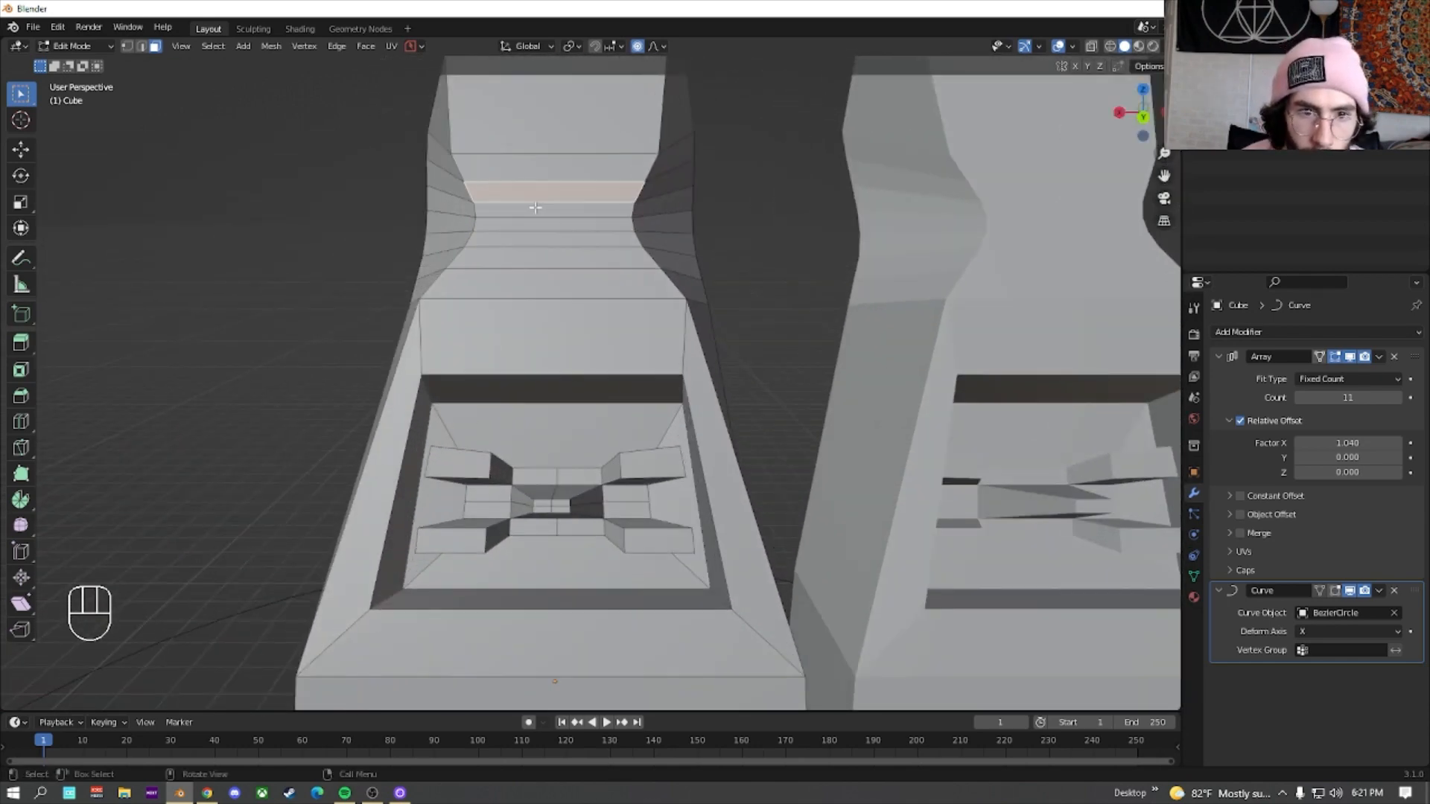
left_click(521, 210, "shift")
left_click(514, 223, "shift")
left_click(508, 238, "shift")
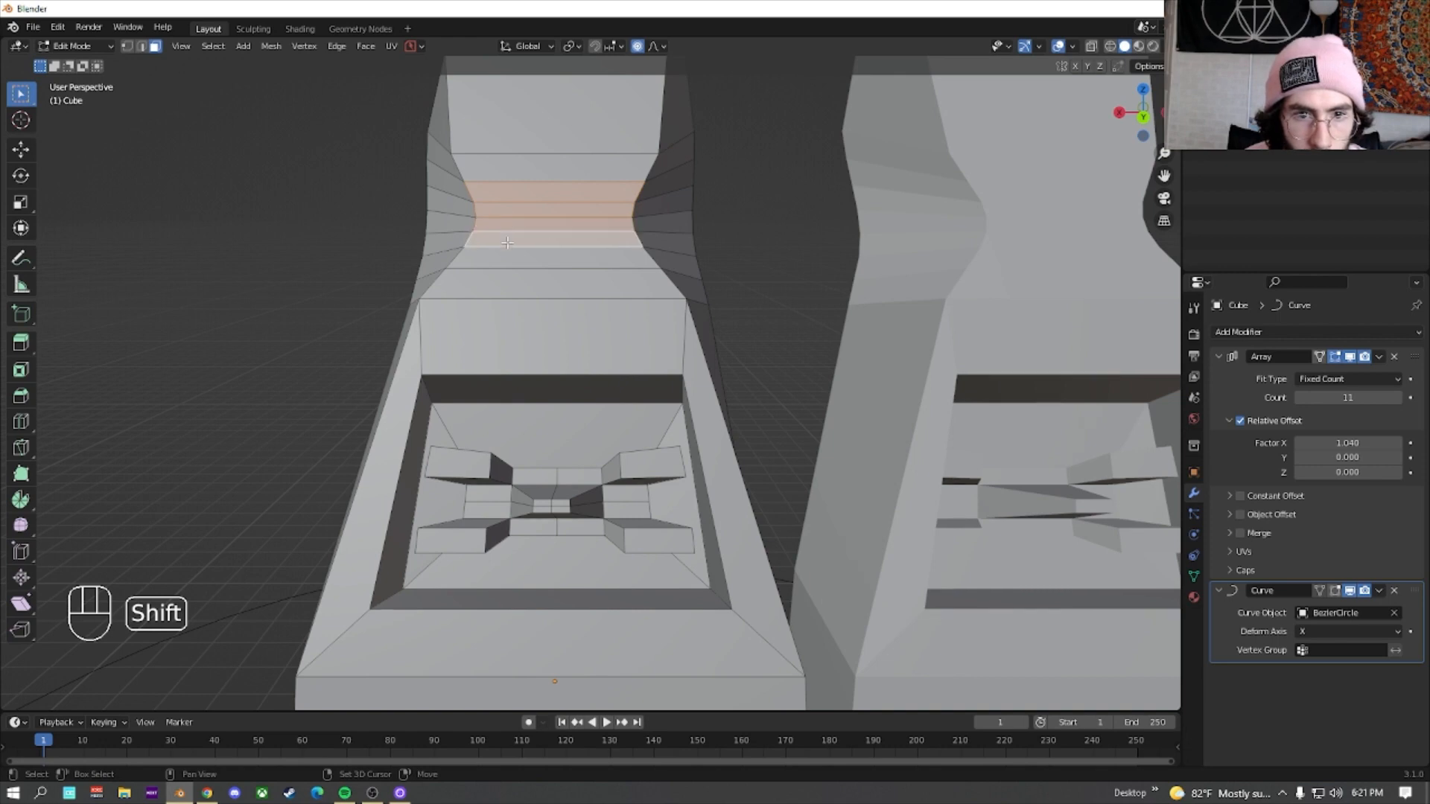
right_click(525, 210)
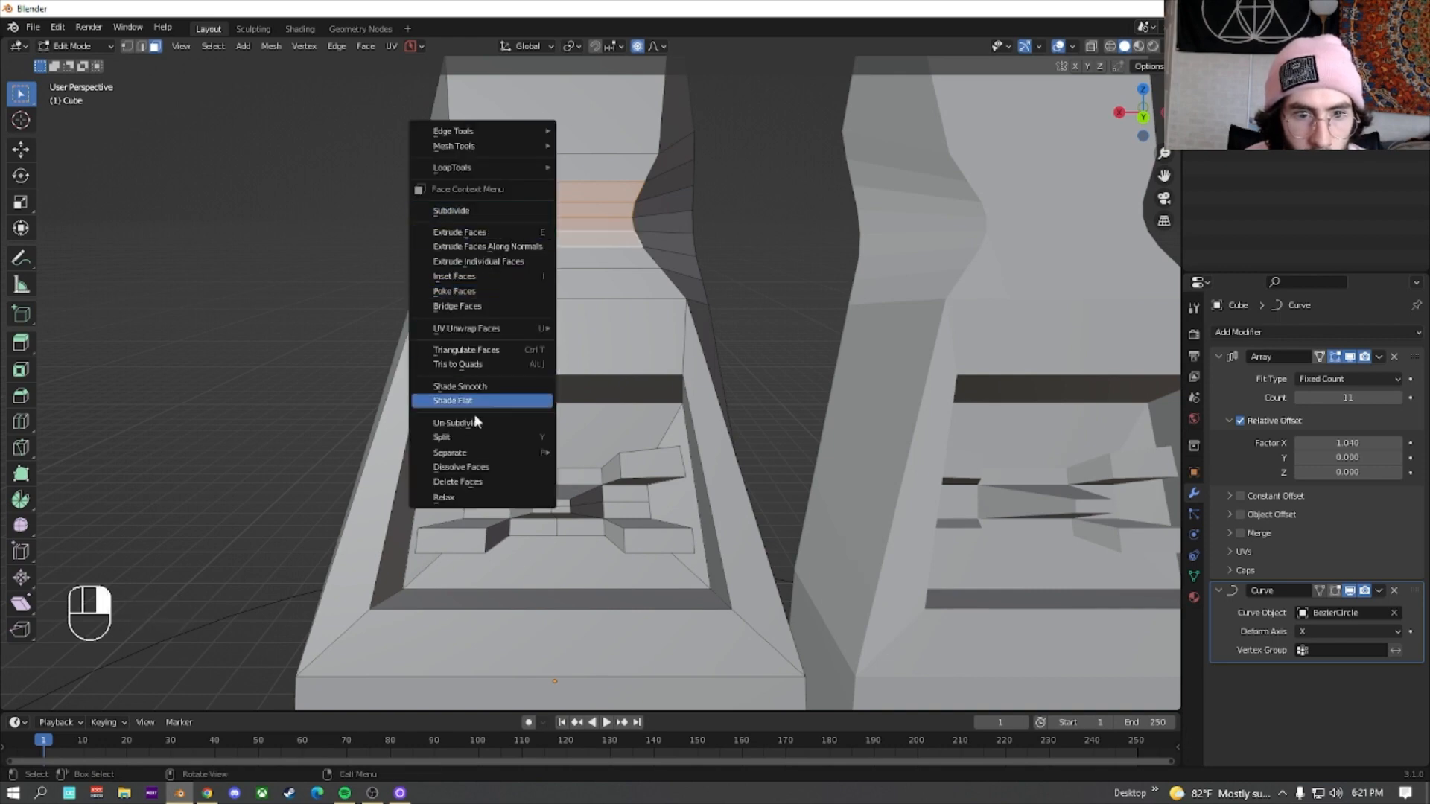
left_click(487, 467)
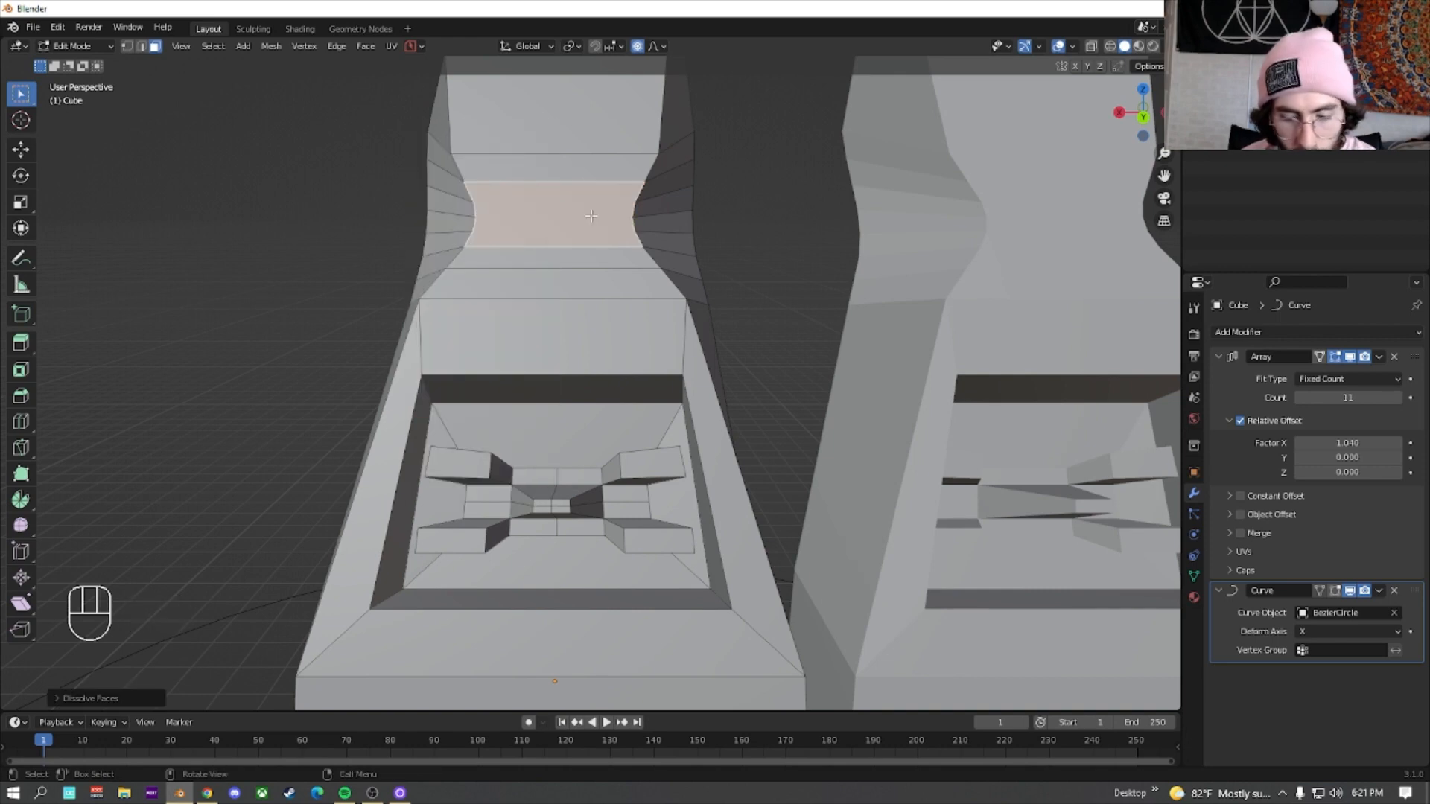
Inset the merged face at the petal's waist and extrude it outward into a small raised block
key("i")
key("i")
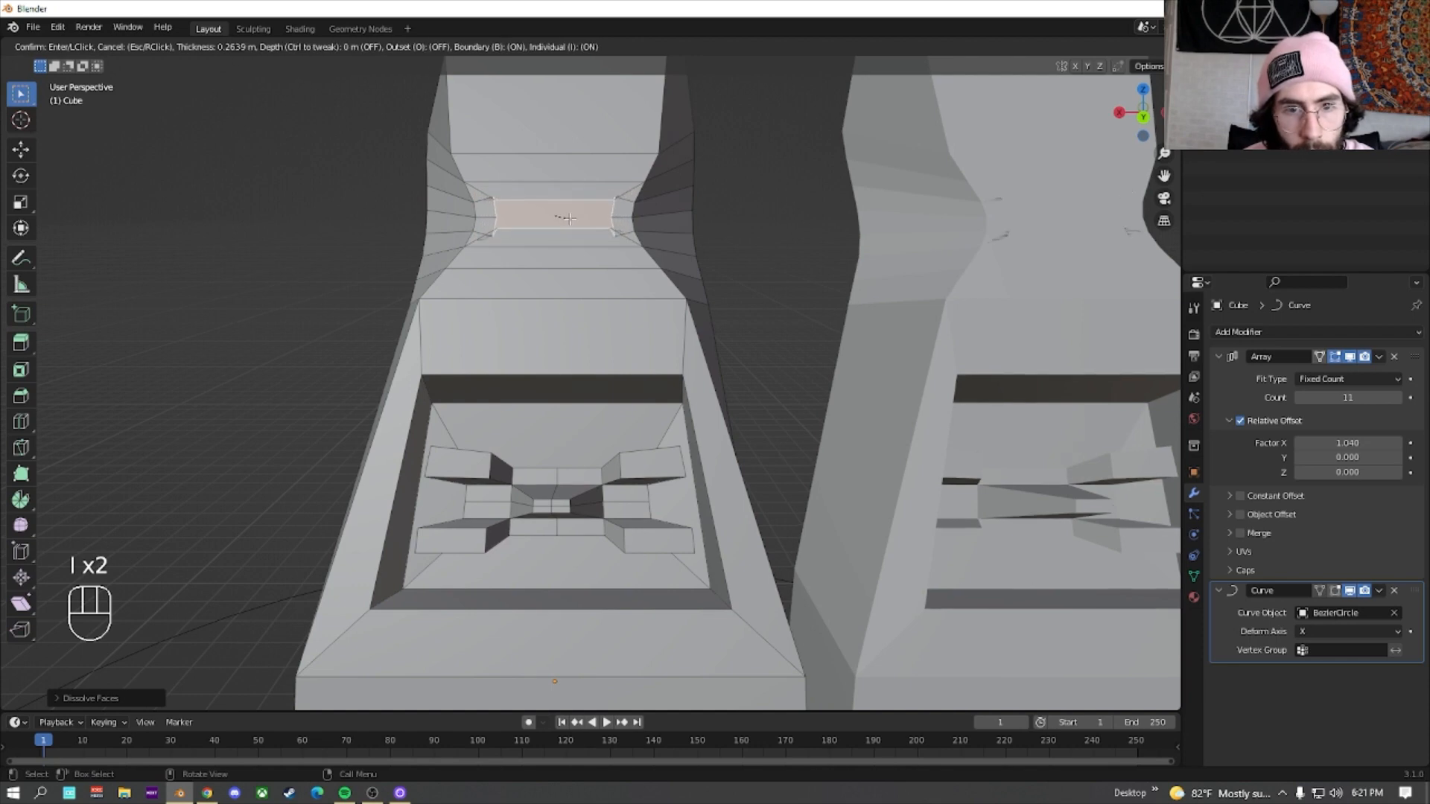
left_click(576, 221)
key("e")
key("e")
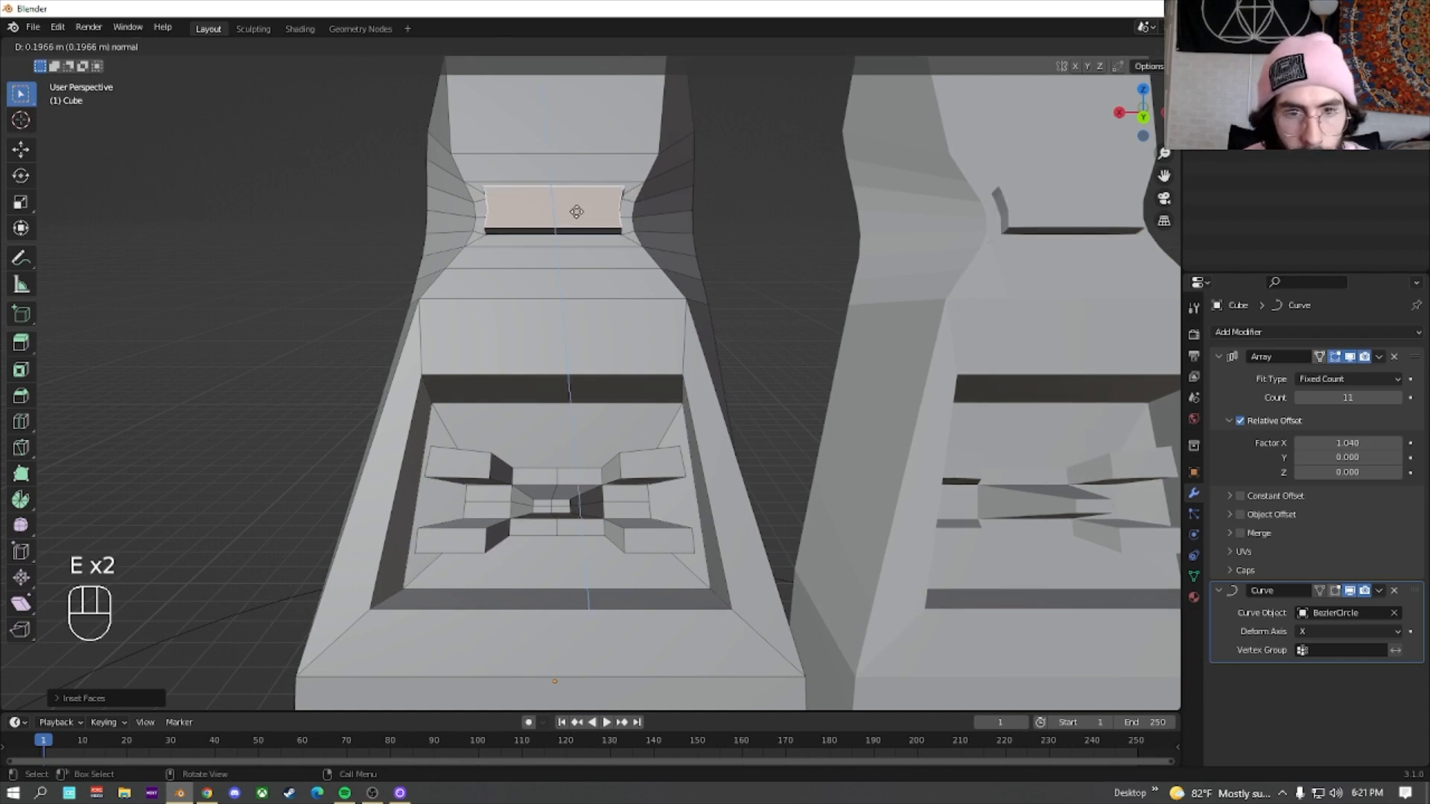
left_click(574, 199)
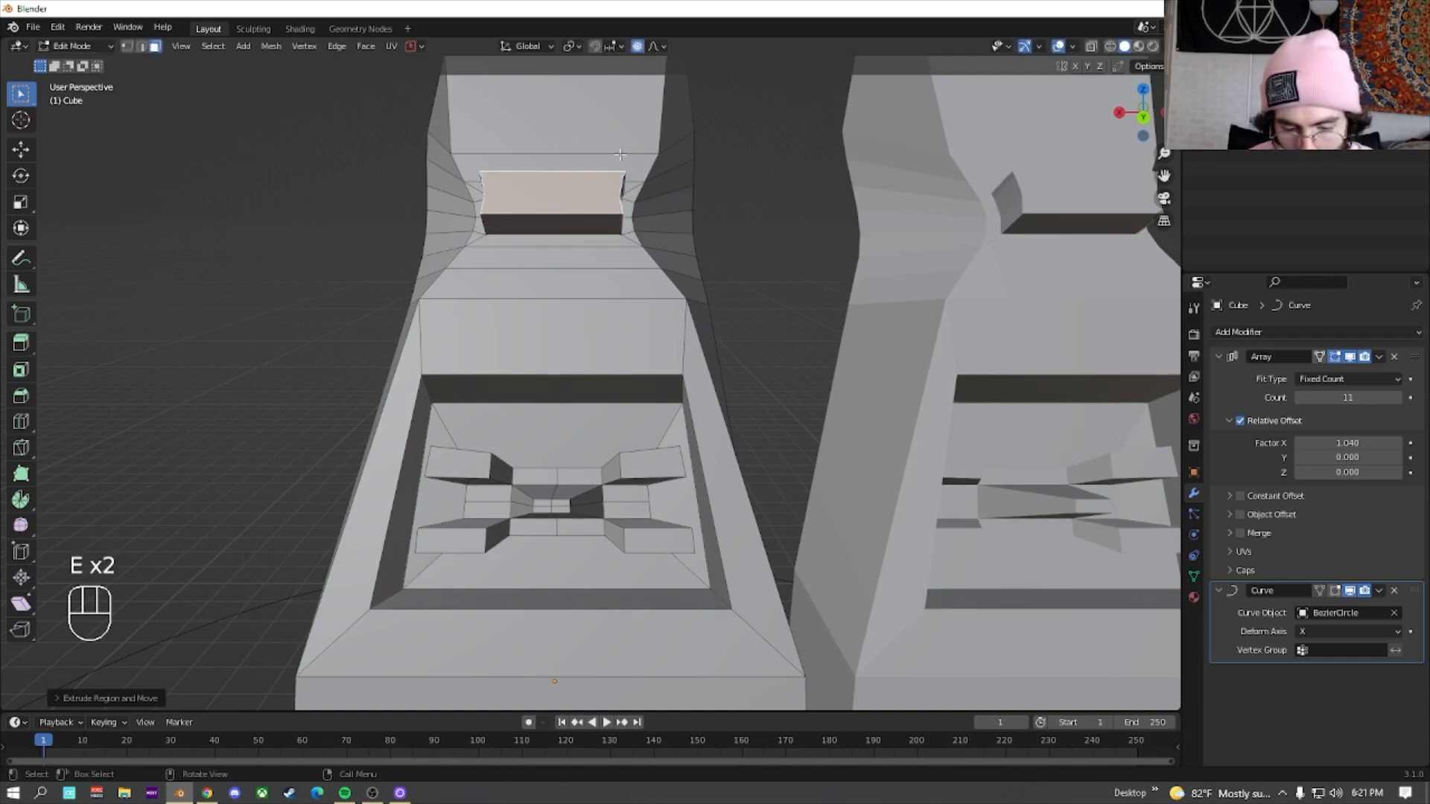
key("i")
key("i")
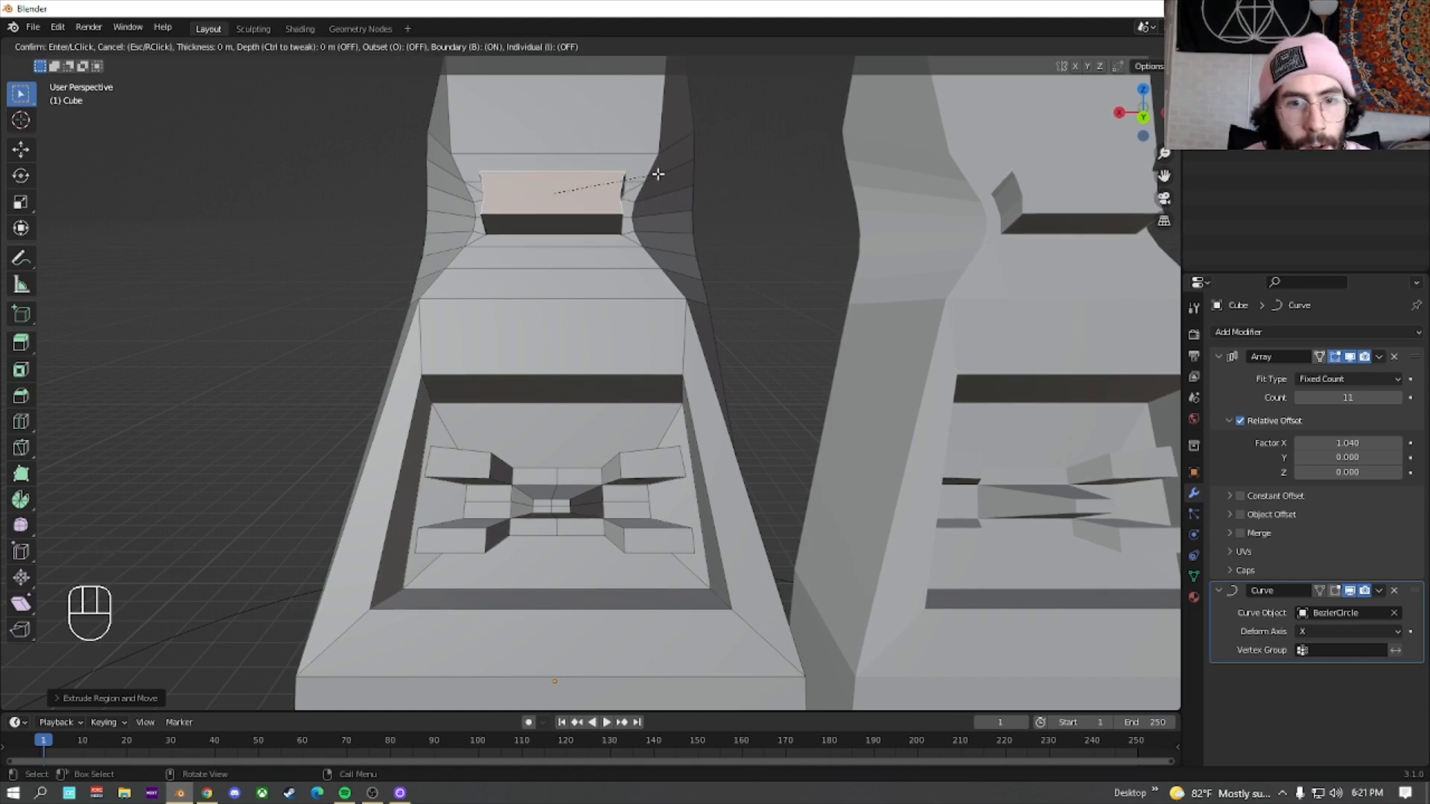
left_click(624, 181)
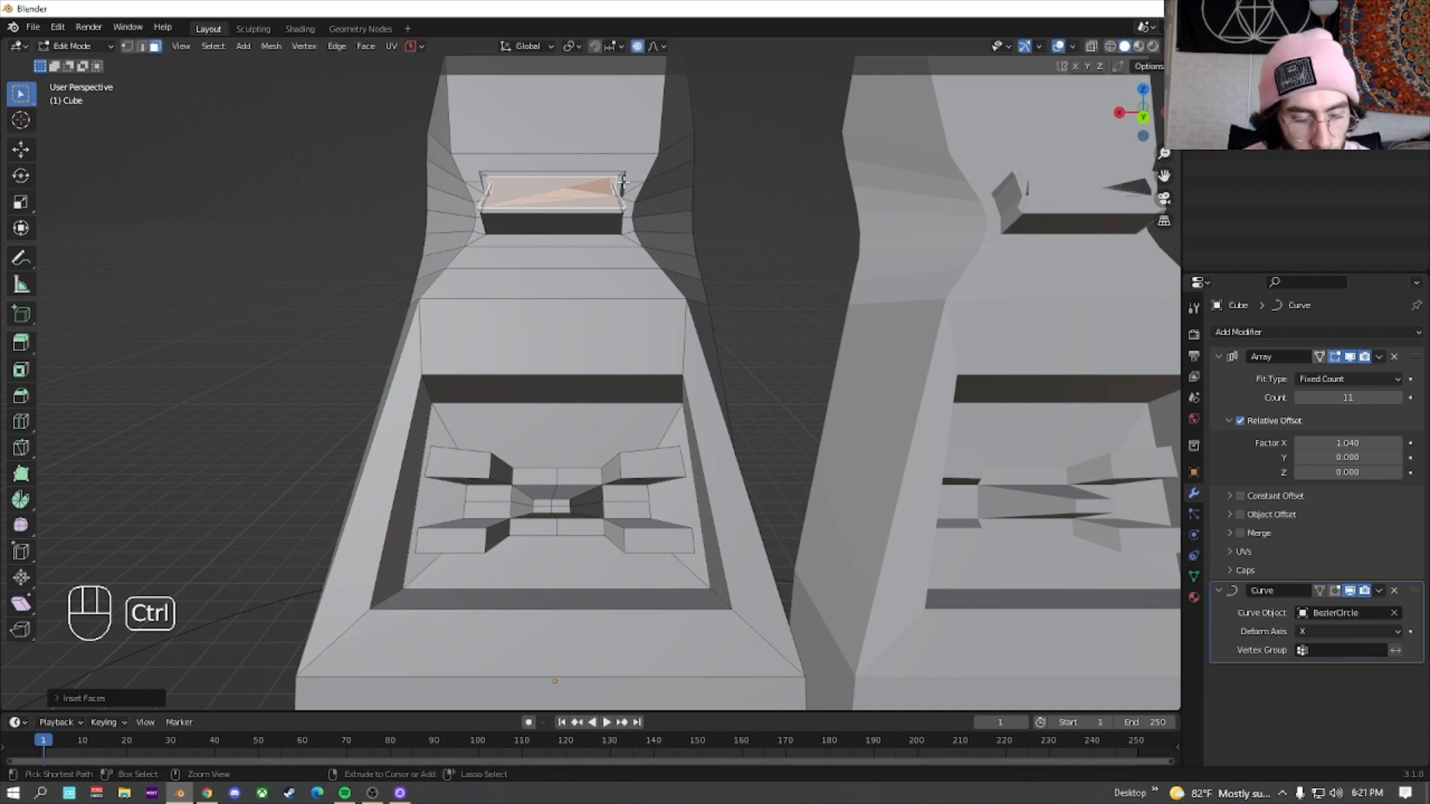
key("ctrl+z")
Scale down the raised waist block's front face with smooth proportional editing at size 3.45 to pinch the waist further
key("s")
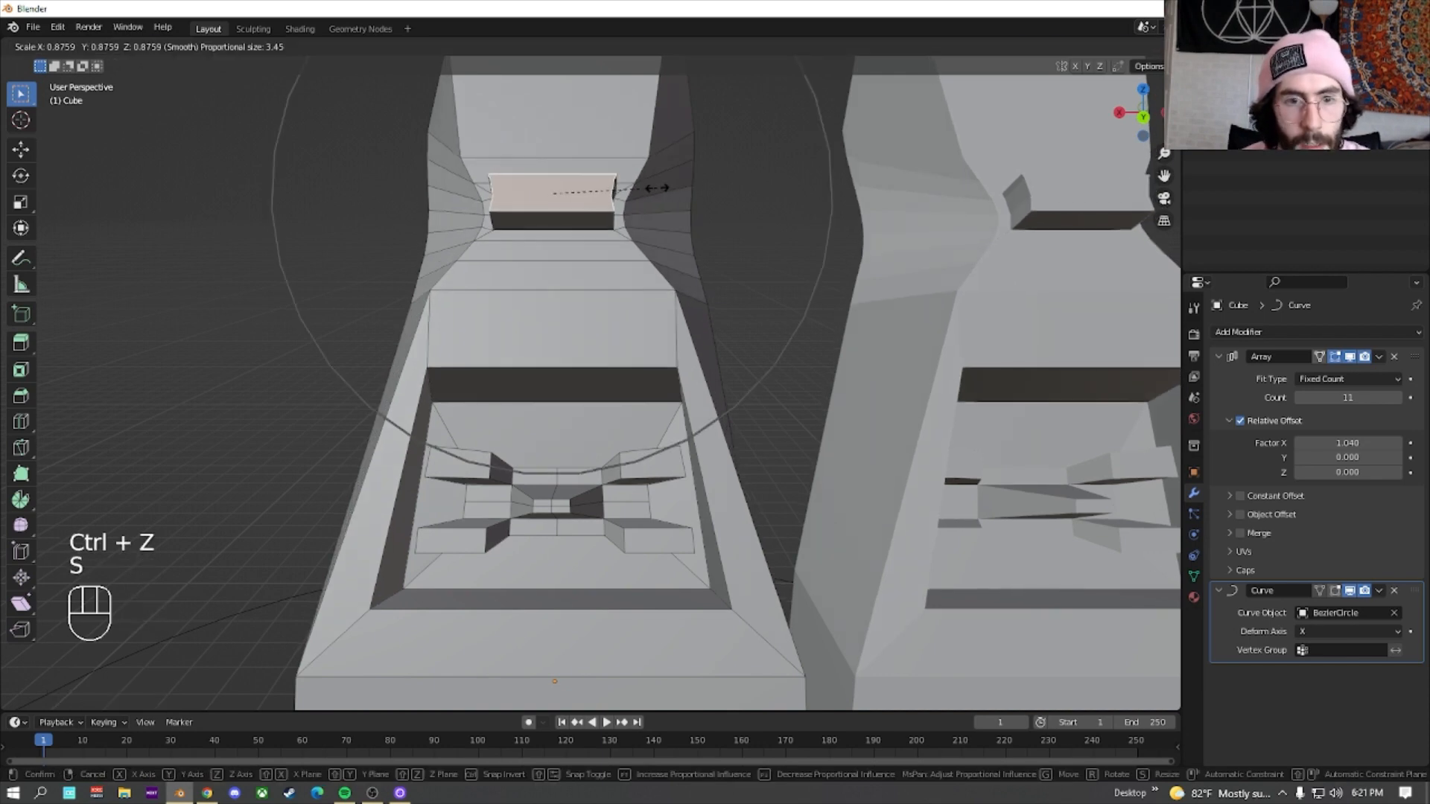
left_click(634, 190)
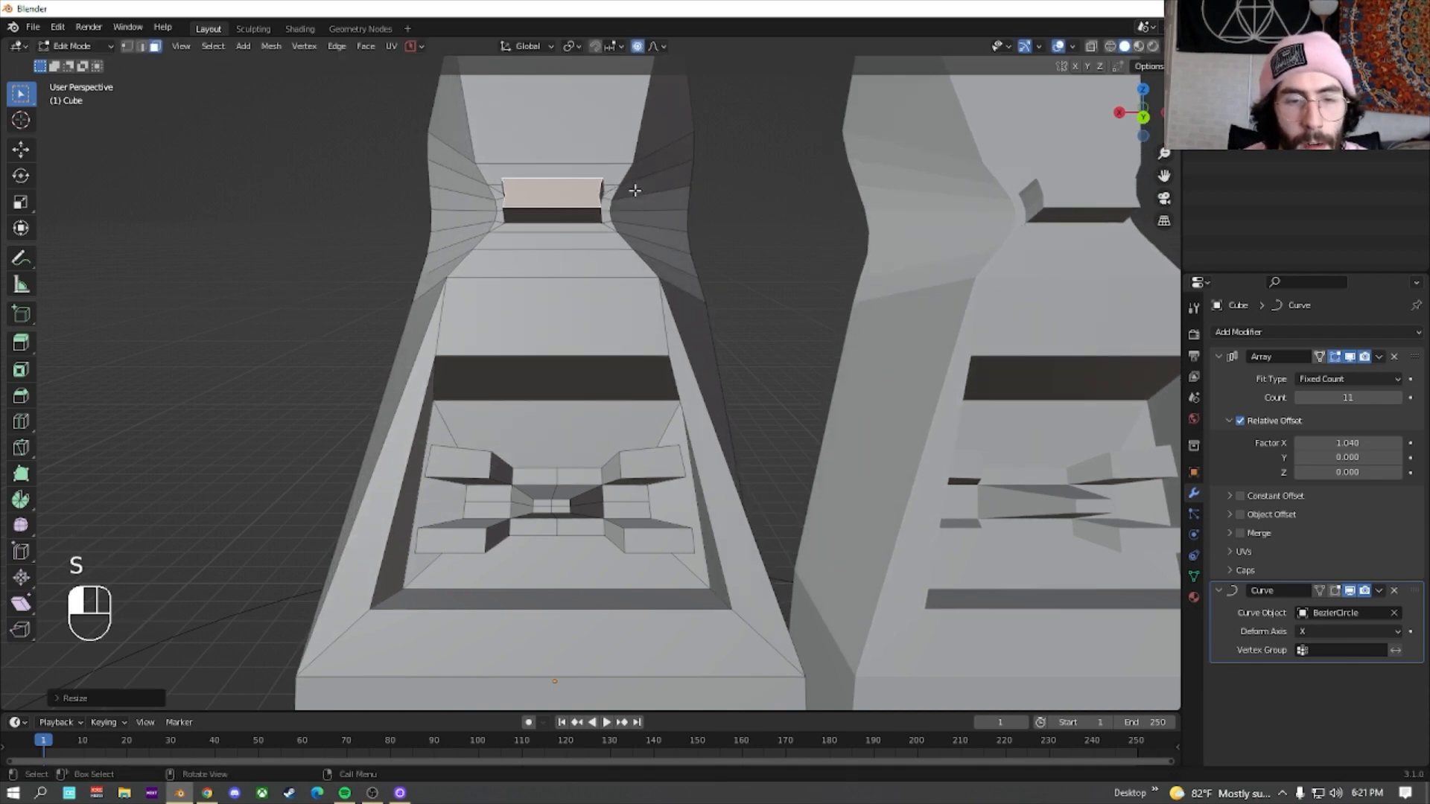
scroll(632, 201, "down", 7)
mouse_move(535, 318)
middle_mouse_down()
mouse_move(679, 307)
mouse_move(619, 334)
mouse_move(521, 303)
mouse_move(554, 305)
middle_mouse_up()
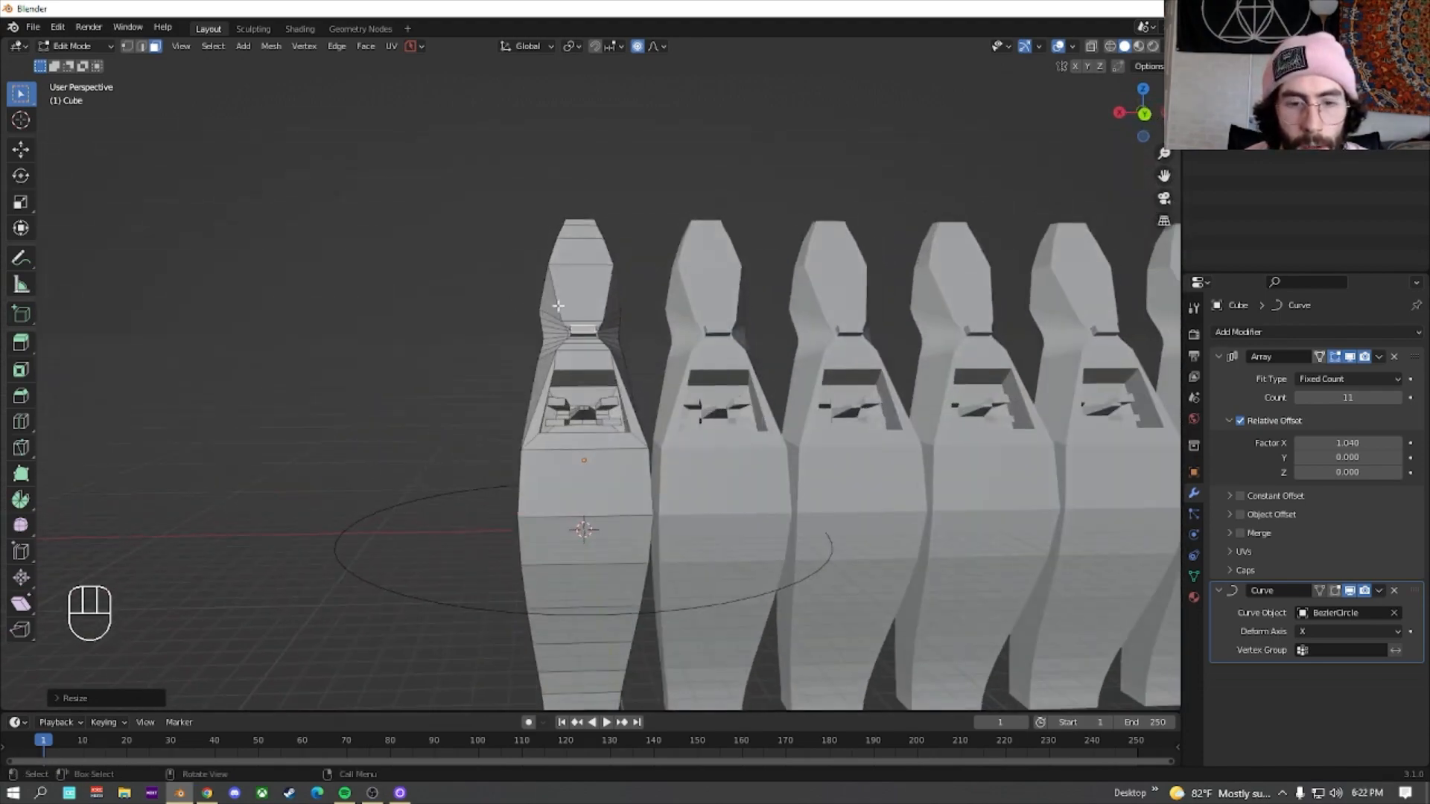
scroll(567, 305, "up", 4)
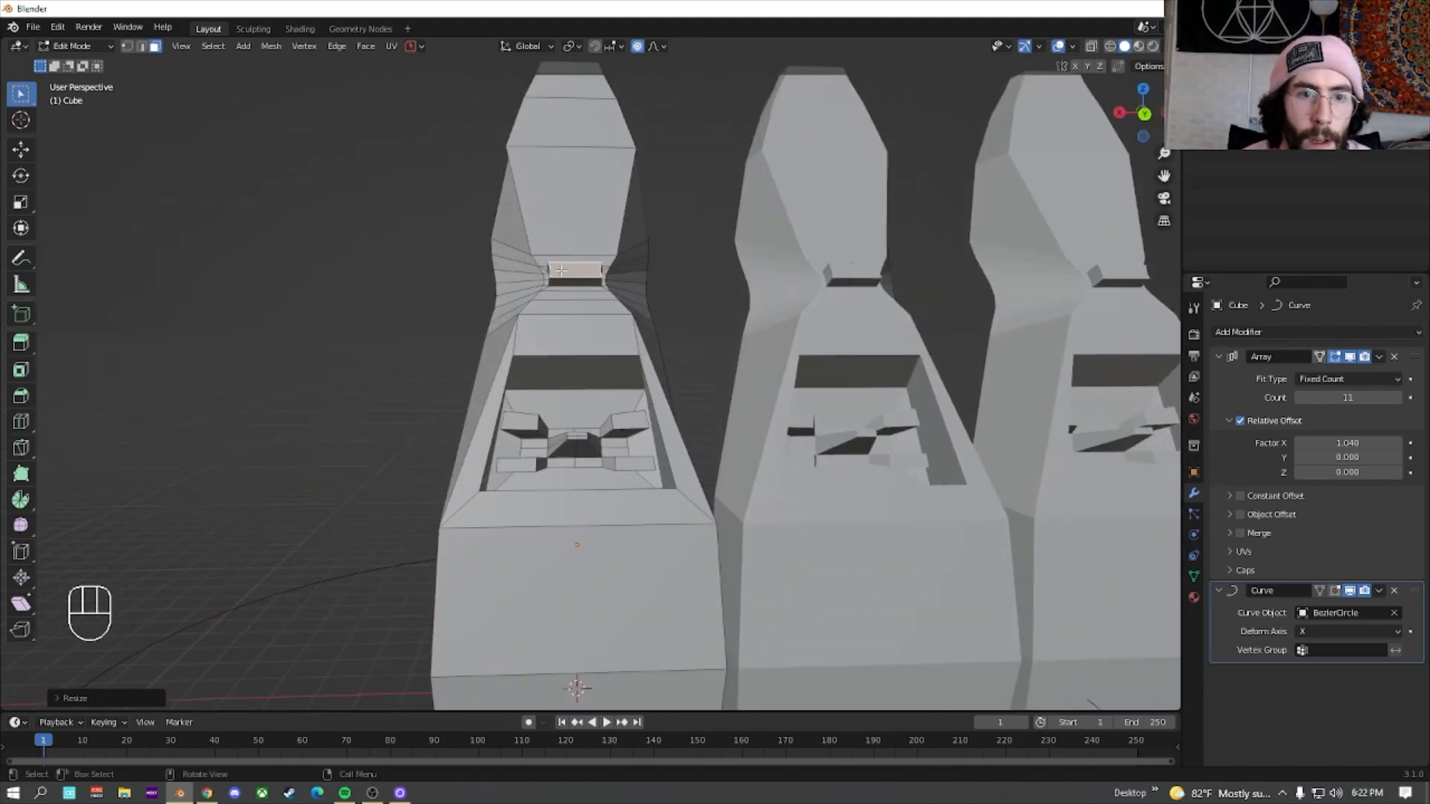
scroll(560, 269, "down", 4)
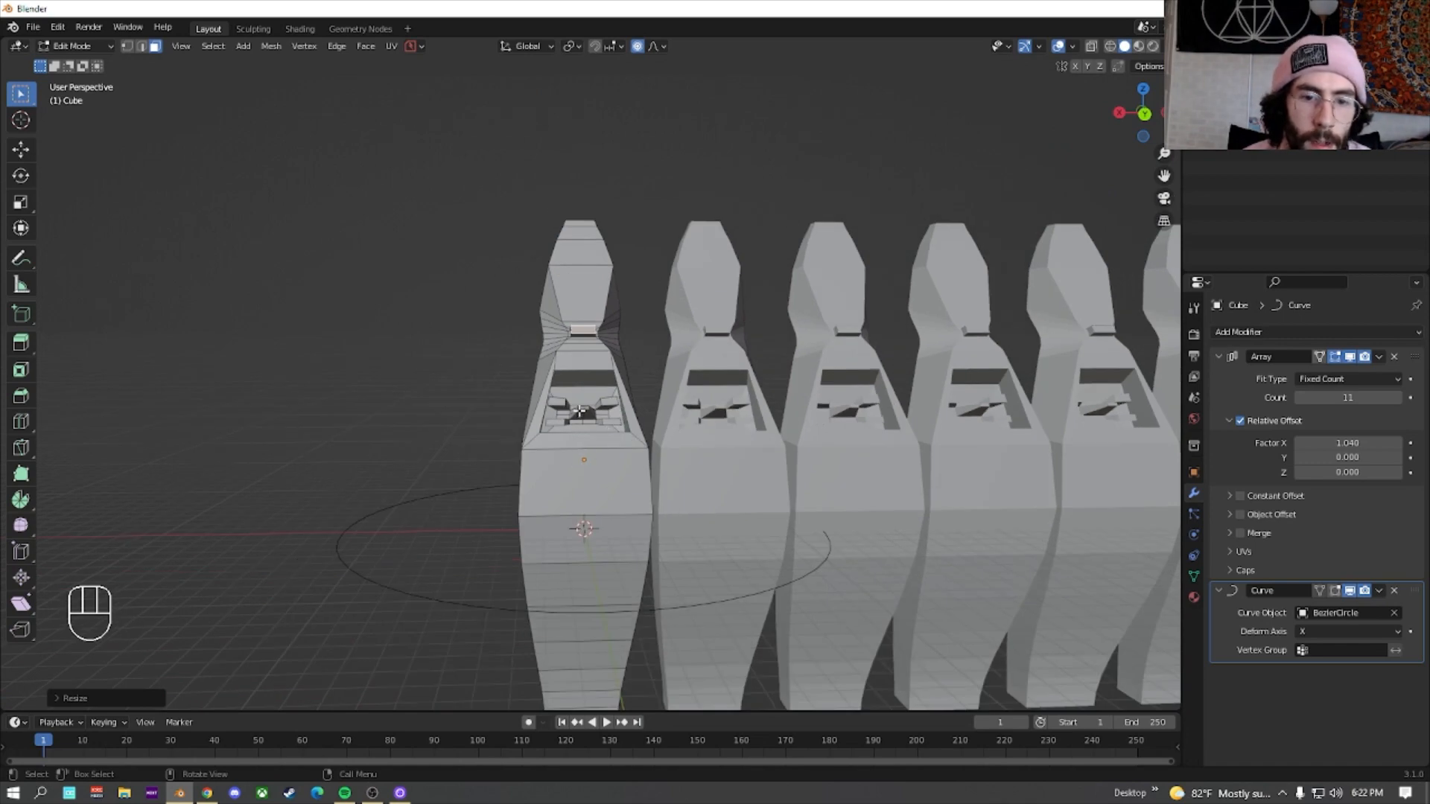
Inset the front face below the upper recess, cut it vertically through the centre and subdivide it into a fine grid
scroll(579, 410, "up", 3)
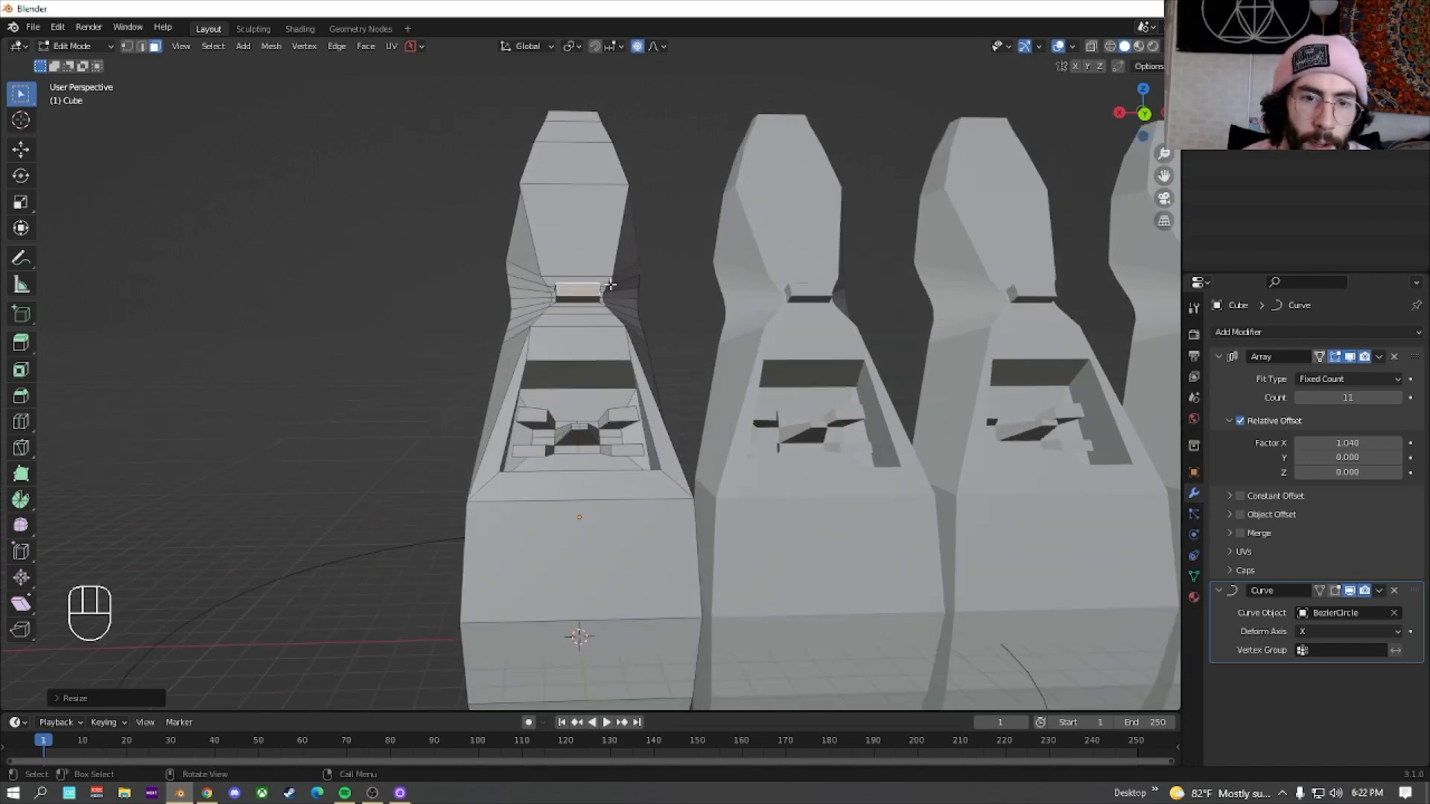
key("i")
key("ctrl+r")
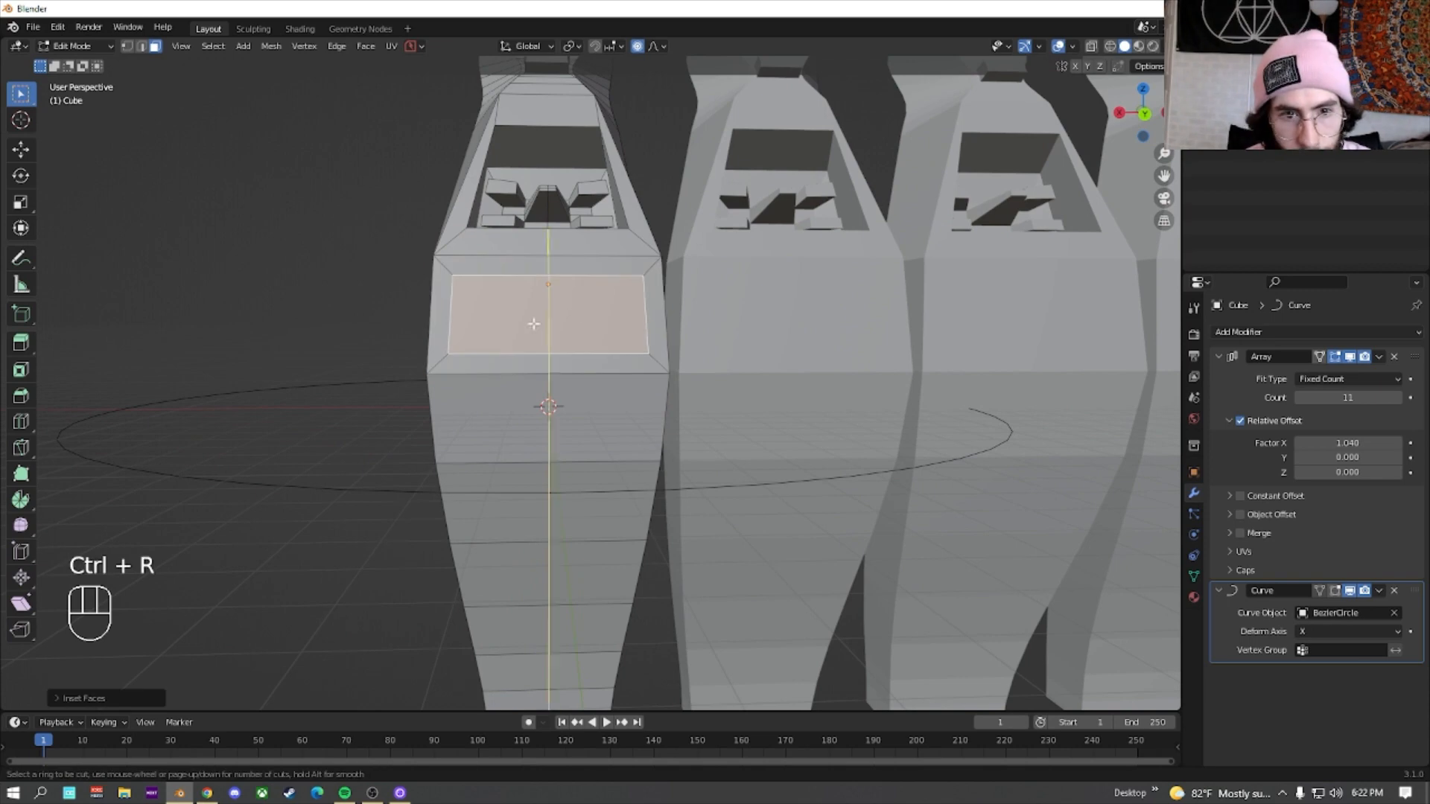
left_click(534, 320)
scroll(535, 321, "up", 3)
left_click(155, 46)
right_click(561, 261)
left_click(551, 119)
Extrude two small rectangular areas of the grid inward as windows, one on each side of the centre line
right_click(561, 260)
left_click(561, 519)
key("e")
key("e")
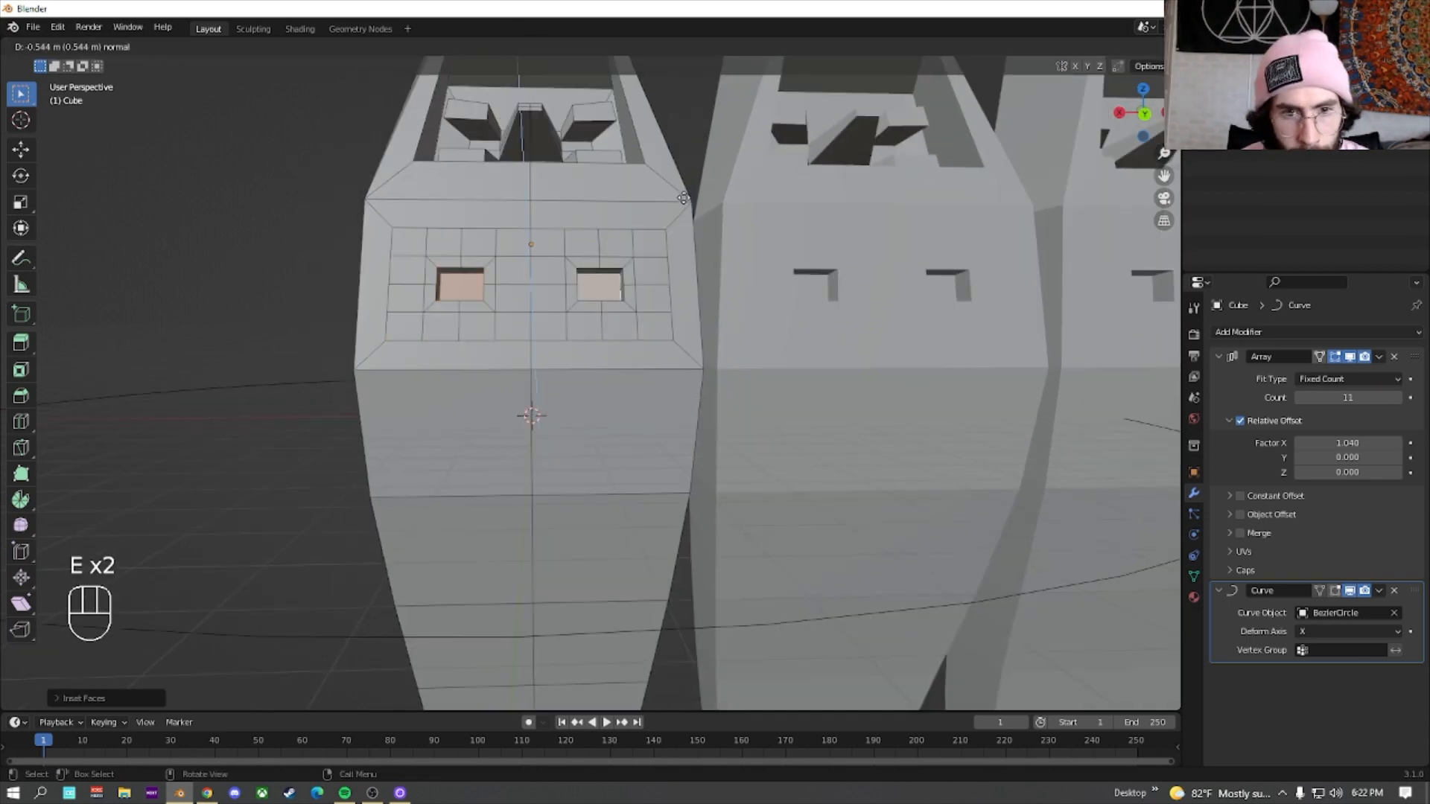
left_click(683, 236)
Select the four faces of the two bands below the gridded panel and dissolve them into a single face
left_click(479, 414)
left_click(648, 223, "shift")
left_click(499, 350, "shift")
left_click(641, 350, "shift")
right_click(584, 358)
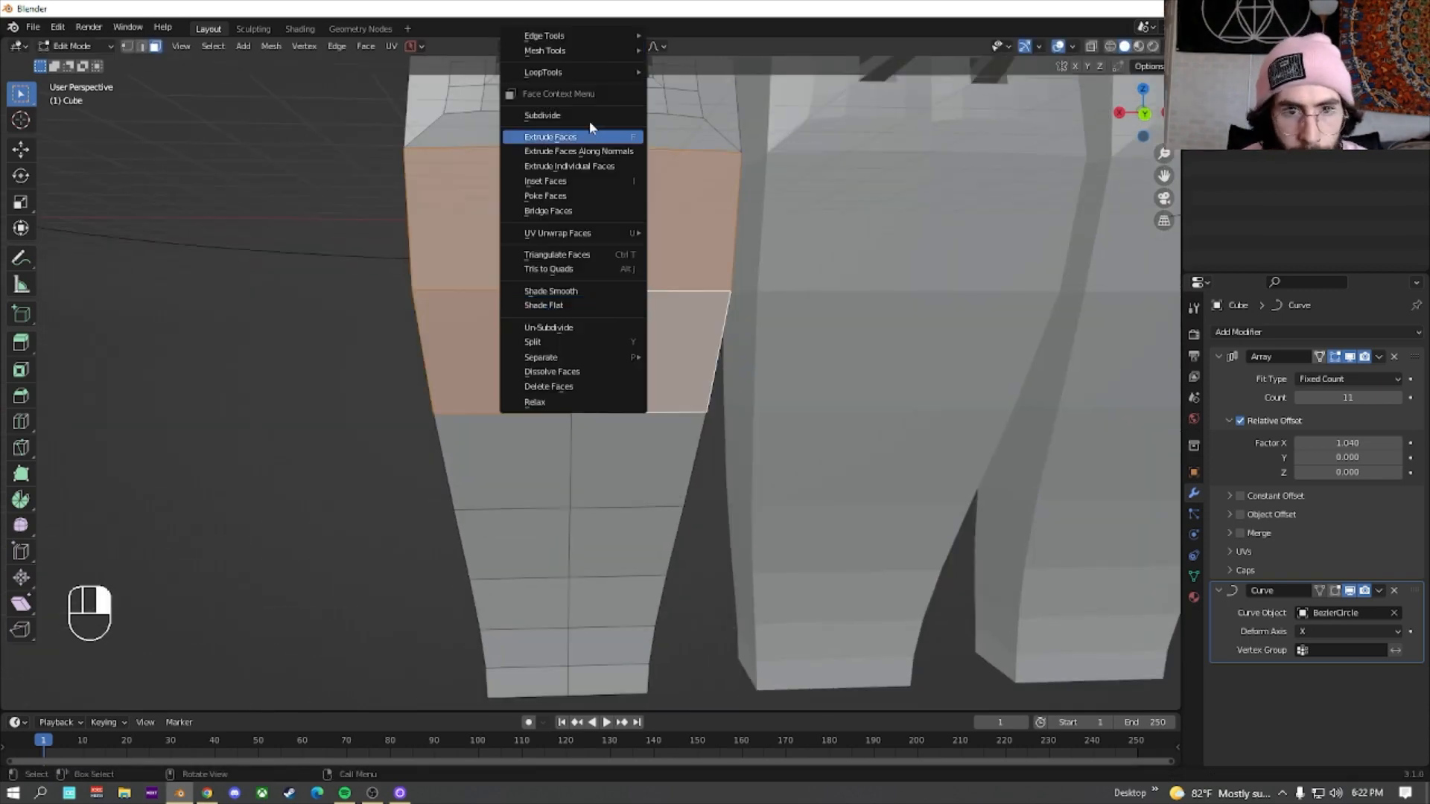
left_click(551, 372)
Inset the merged face twice and extrude the faces around its border to form a stepped, framed recess
key("i")
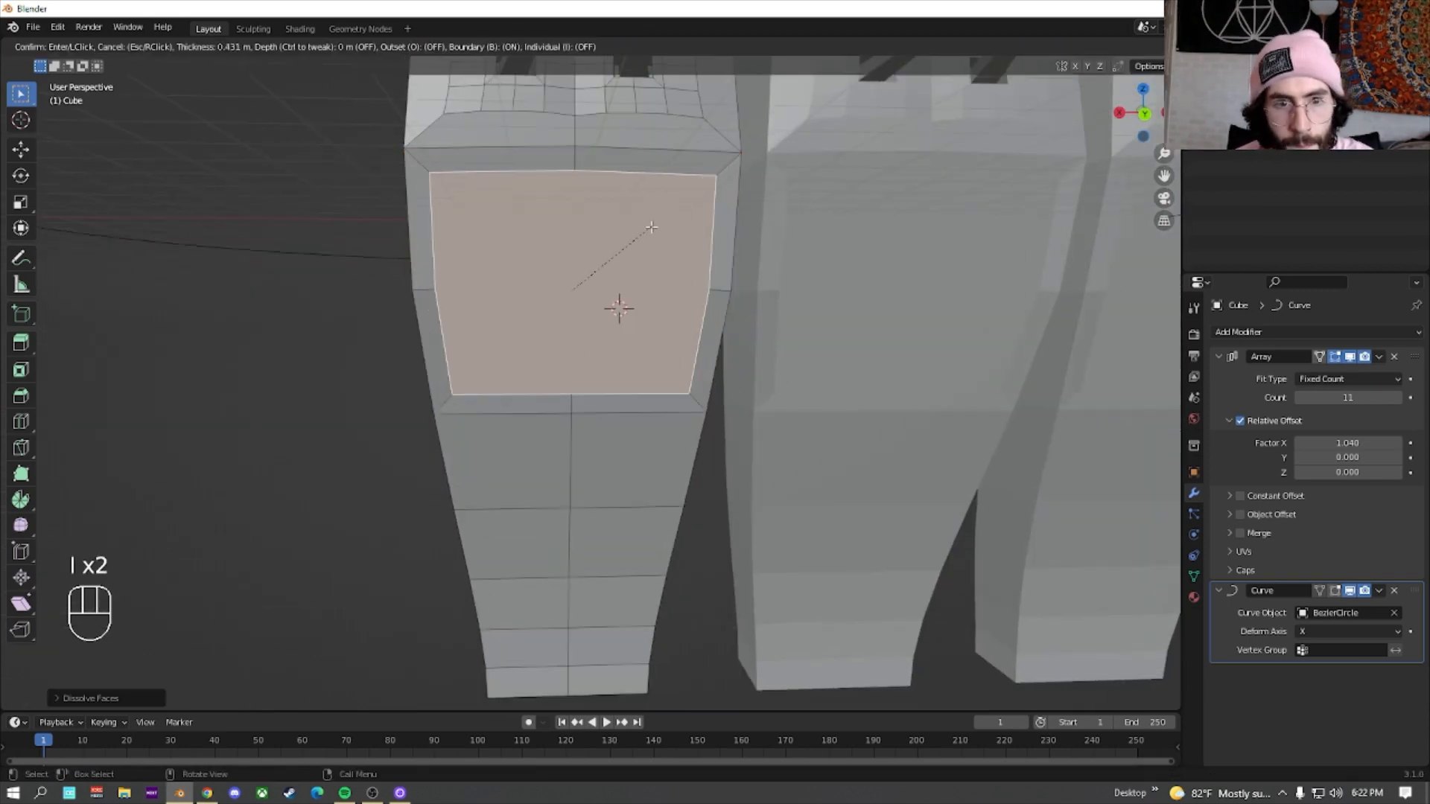
left_click(641, 230)
key("i")
left_click(613, 252)
key("e")
left_click(627, 390, "shift")
key("e")
key("ctrl+z")
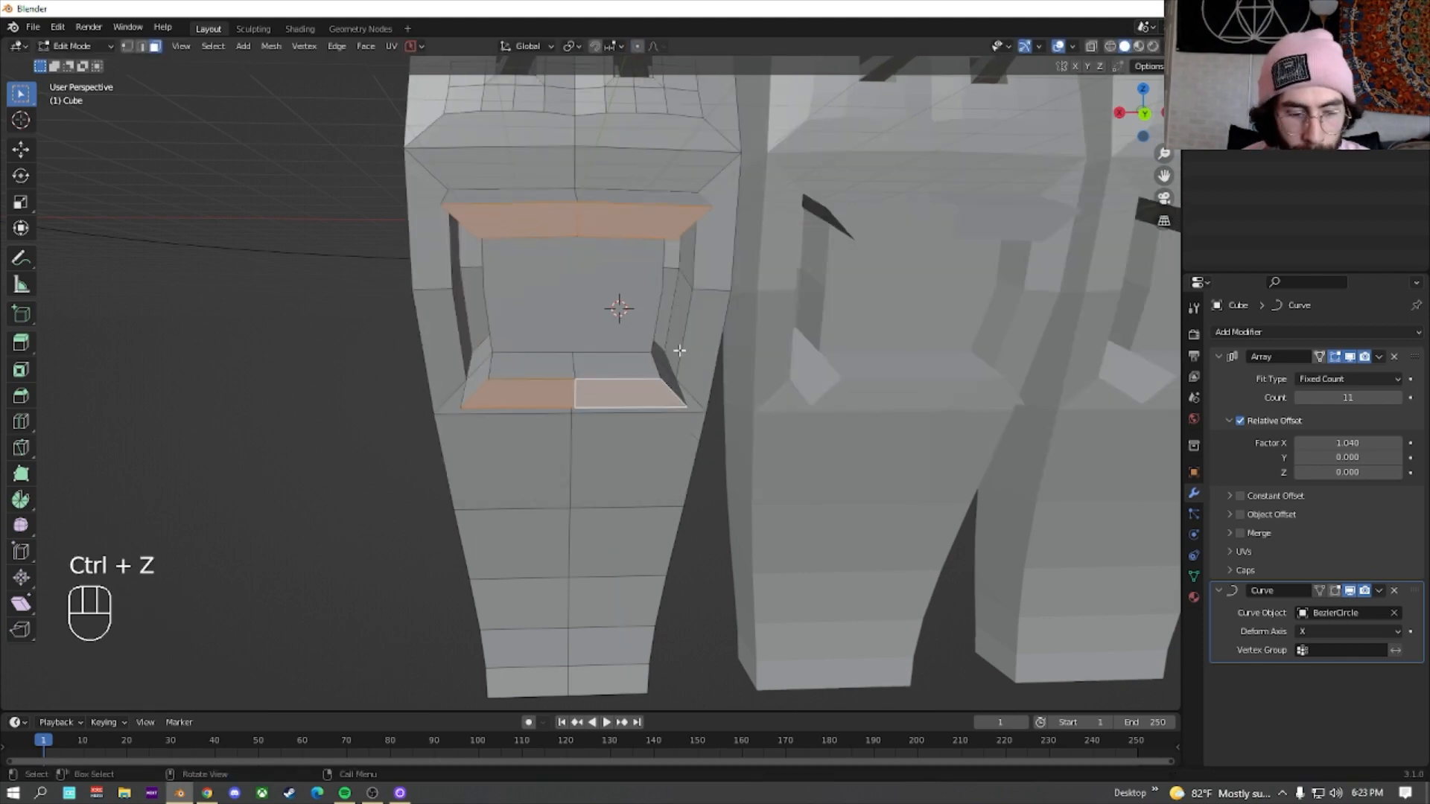
Inset the centre face of the new recess, extrude it outward into a long beam and scale its end face
left_click(574, 290)
key("i")
key("i")
key("e")
key("s")
left_click(642, 314)
Dissolve the four faces in the petal's lower part, one band below the beam recess, into one face and inset it
middle_click_drag(642, 315, 629, 402)
left_click(537, 425)
left_click(630, 429, "shift")
left_click(631, 507, "shift")
left_click(537, 502, "shift")
key("i")
key("i")
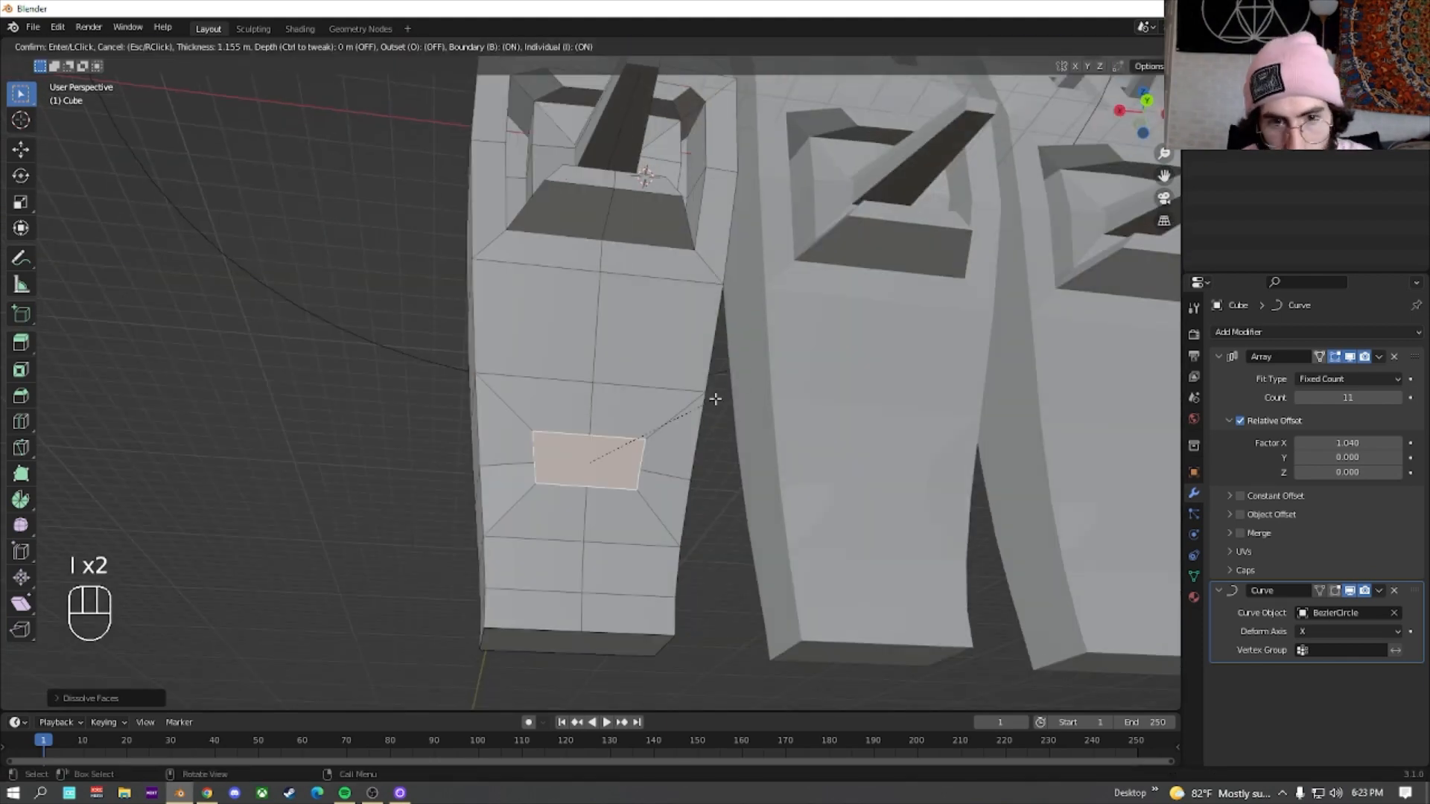
Extrude the lower panel's faces into a recess and extrude its two side faces outward as blocks with slightly enlarged ends
key("e")
key("s")
key("e")
key("e")
key("i")
key("i")
key("e")
key("s")
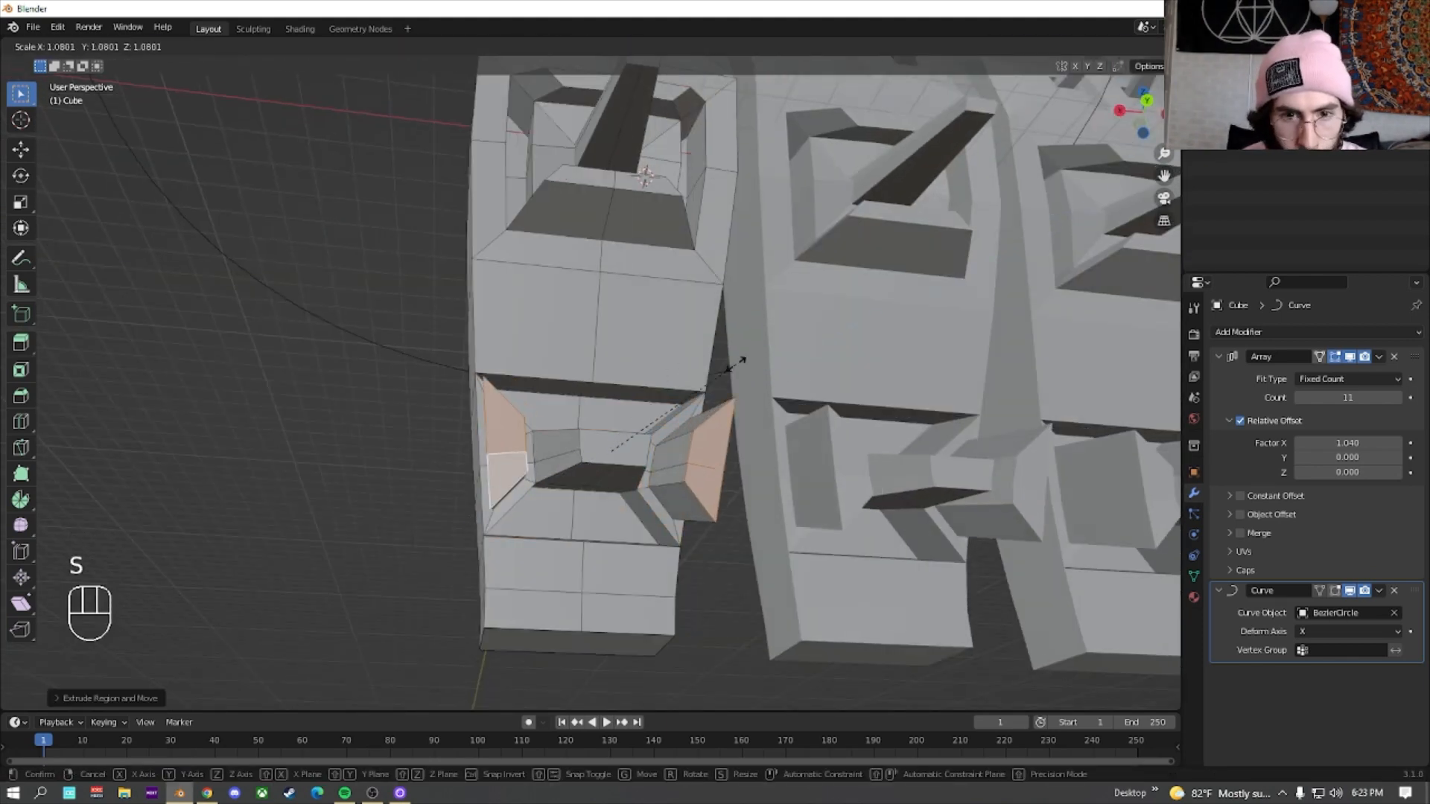
Inset the two faces of the band between the two lower recesses individually and extrude them inward as small windows
left_click(533, 369)
key("i")
key("i")
middle_click_drag(734, 364, 656, 283)
left_click(549, 373)
left_click(613, 370, "shift")
key("e")
key("e")
Inset the large face above the waist and extrude and scale it into a tapered block set within a recess
scroll(653, 341, "down", 6)
middle_click_drag(640, 238, 648, 313, "shift")
scroll(596, 298, "up", 8)
left_click(525, 215)
key("i")
key("i")
key("e")
key("e")
key("s")
Inset the next face up towards the petal's tip, extrude it into a recess and scale the extruded face
middle_click_drag(573, 214, 568, 372, "shift")
left_click(514, 309)
key("i")
key("i")
key("e")
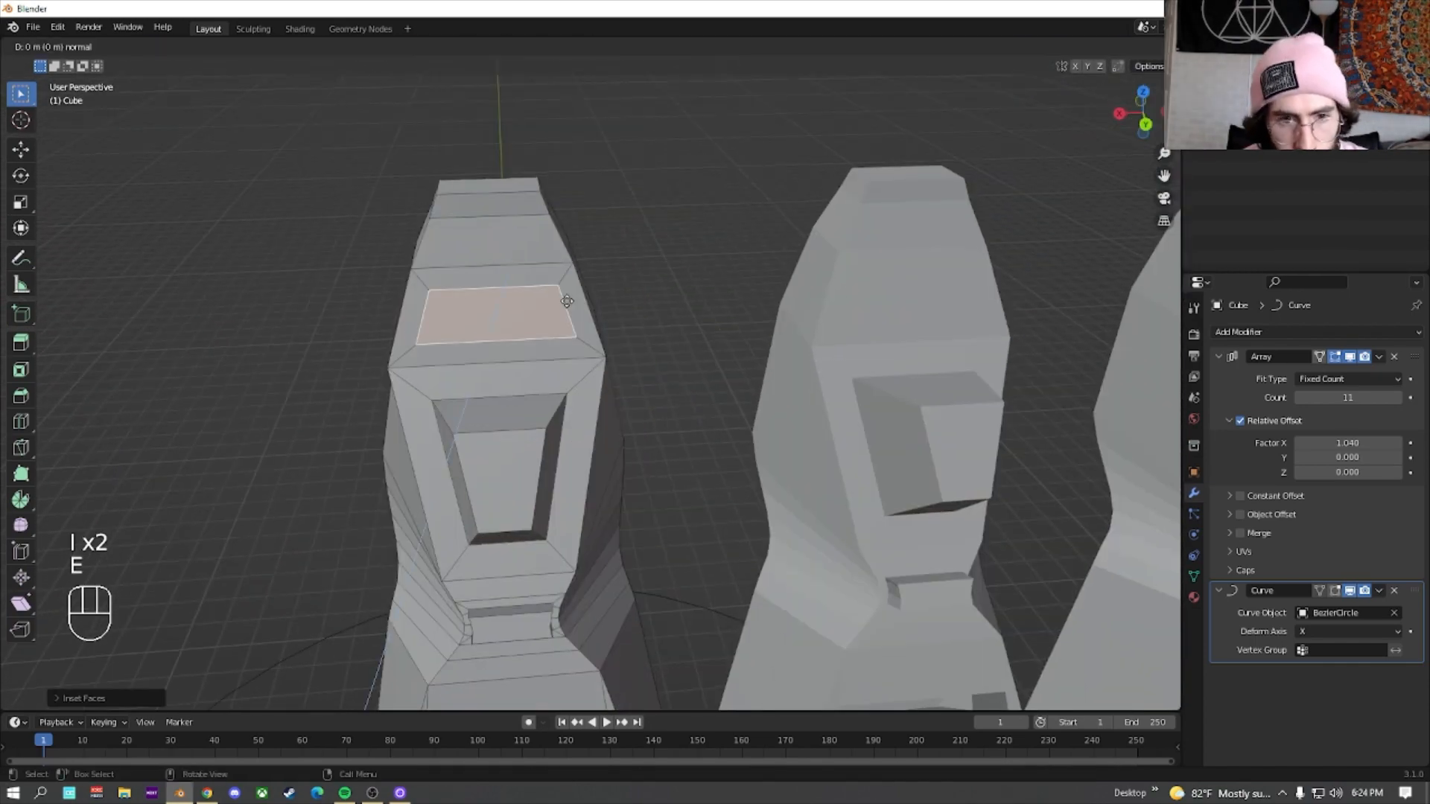
key("s")
Merge the central grid faces between the two small windows and extrude, inset and scale them into a stepped, narrowing block
middle_click_drag(568, 303, 696, 321)
scroll(686, 344, "up", 8)
right_click(686, 345)
left_click(631, 372)
key("e")
key("e")
key("i")
key("i")
key("e")
key("s")
scroll(697, 320, "up", 5)
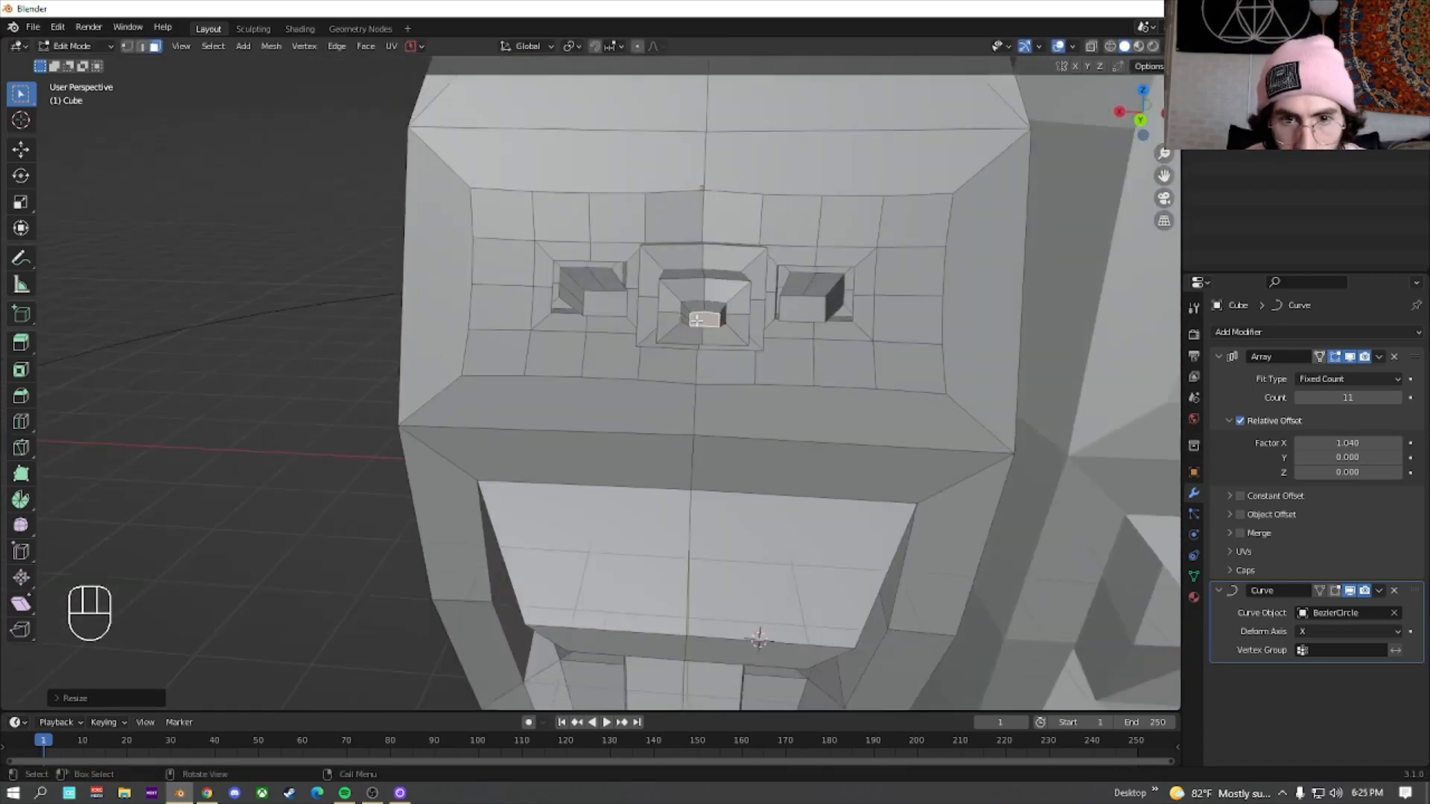
Bevel the edge loop around the rim of the upper recess with three segments, about 0.26 m wide
scroll(758, 639, "down", 10)
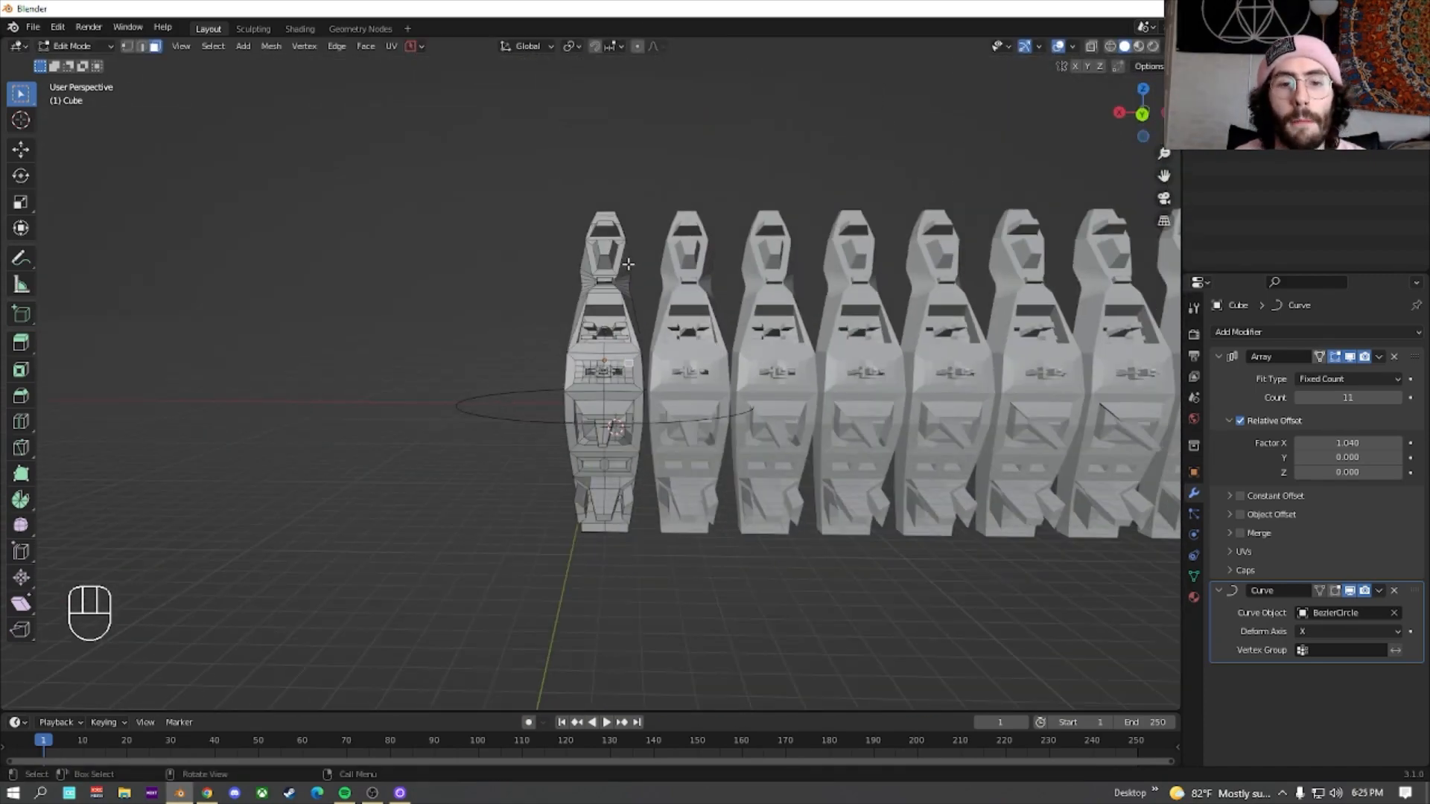
scroll(626, 298, "up", 5)
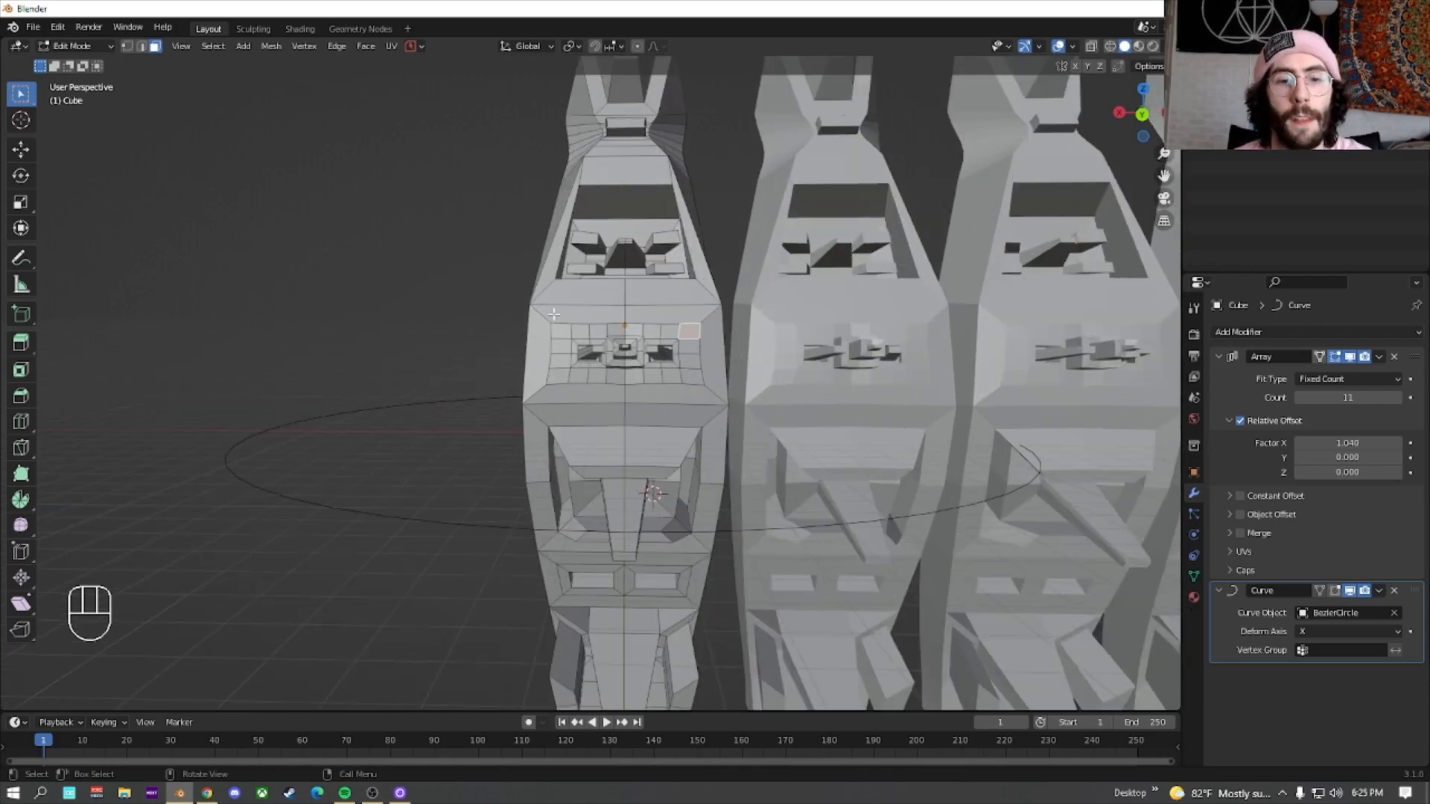
middle_click_drag(554, 314, 562, 400)
scroll(601, 235, "up", 5)
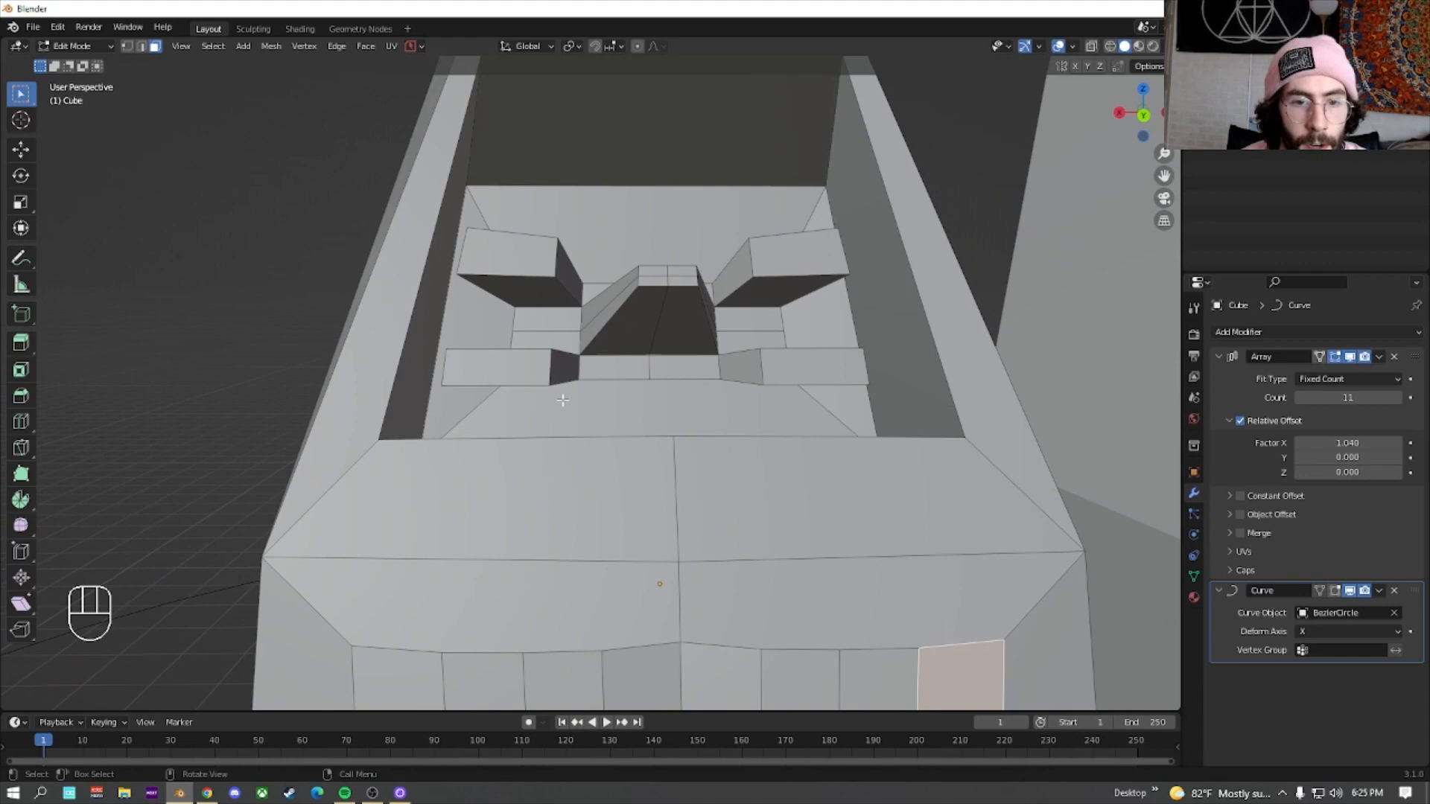
left_click(565, 442)
left_click(142, 48)
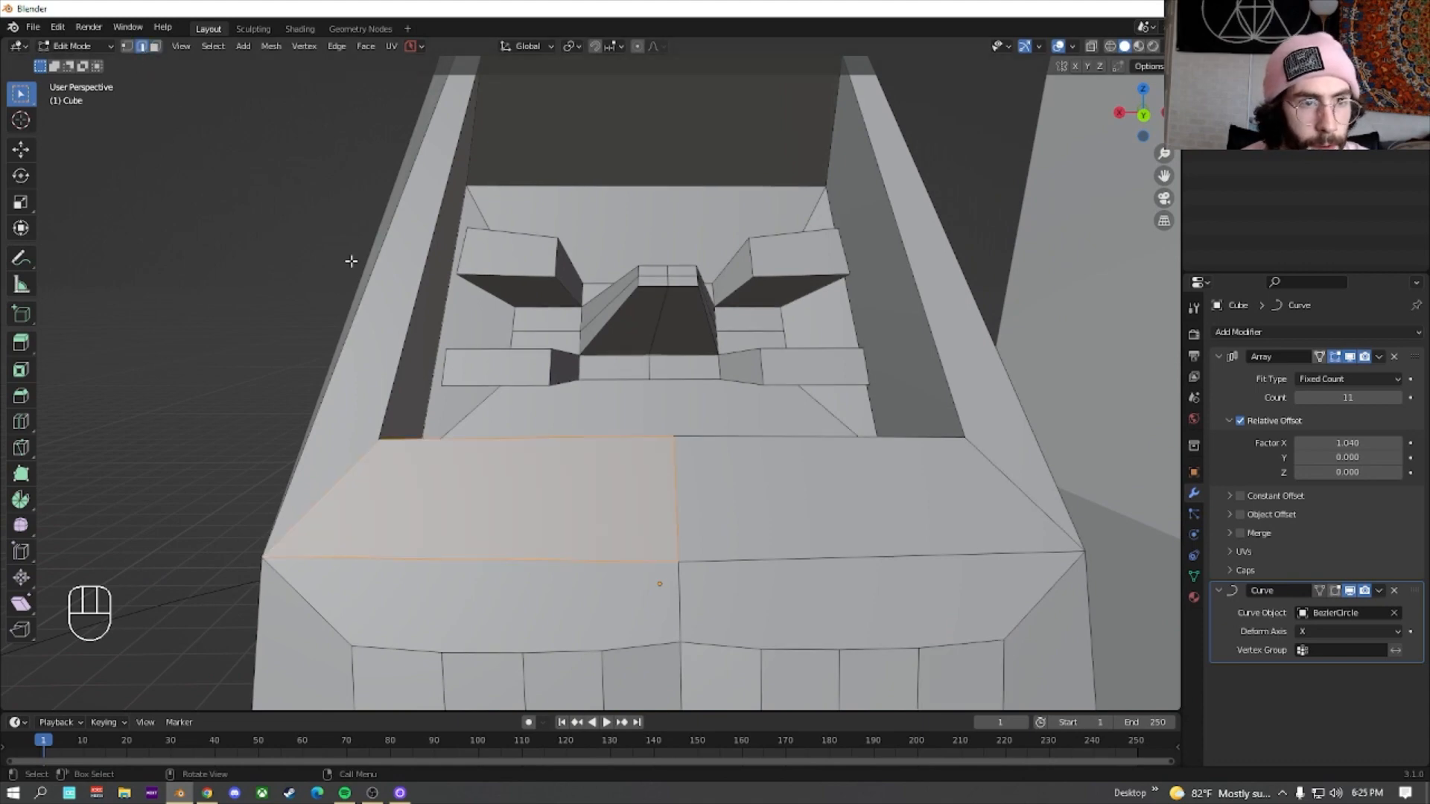
left_click(496, 440)
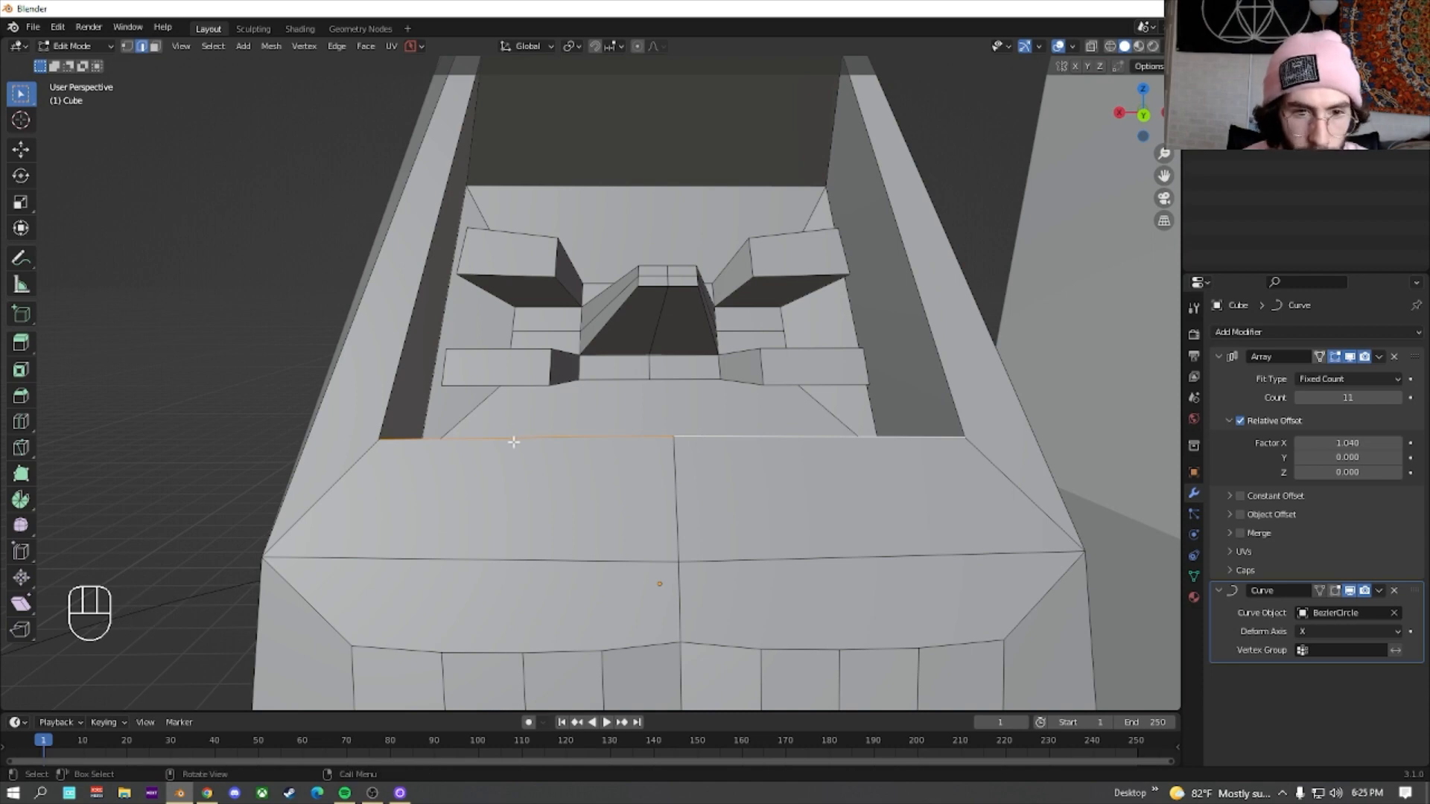
scroll(511, 402, "down", 3)
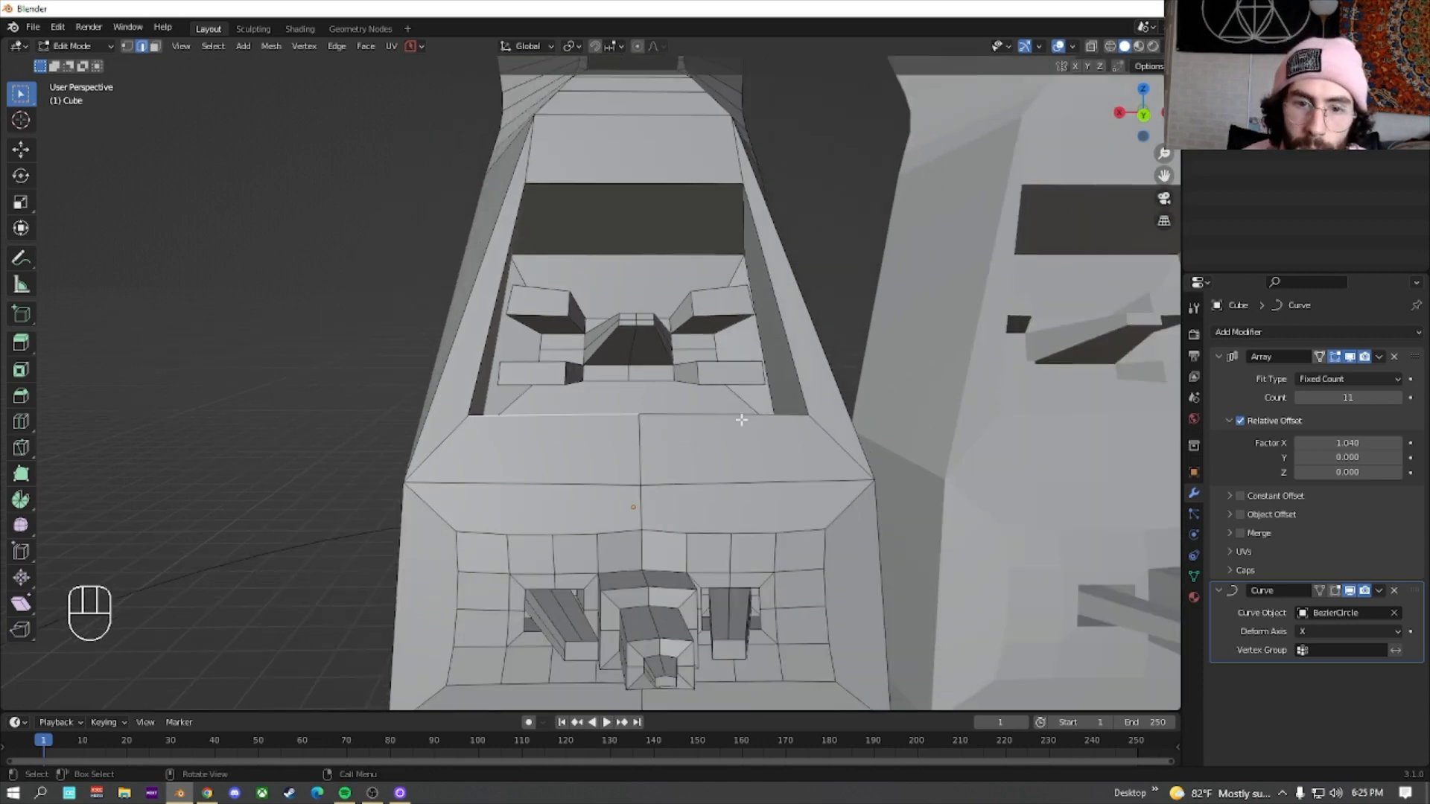
left_click(596, 182, "alt")
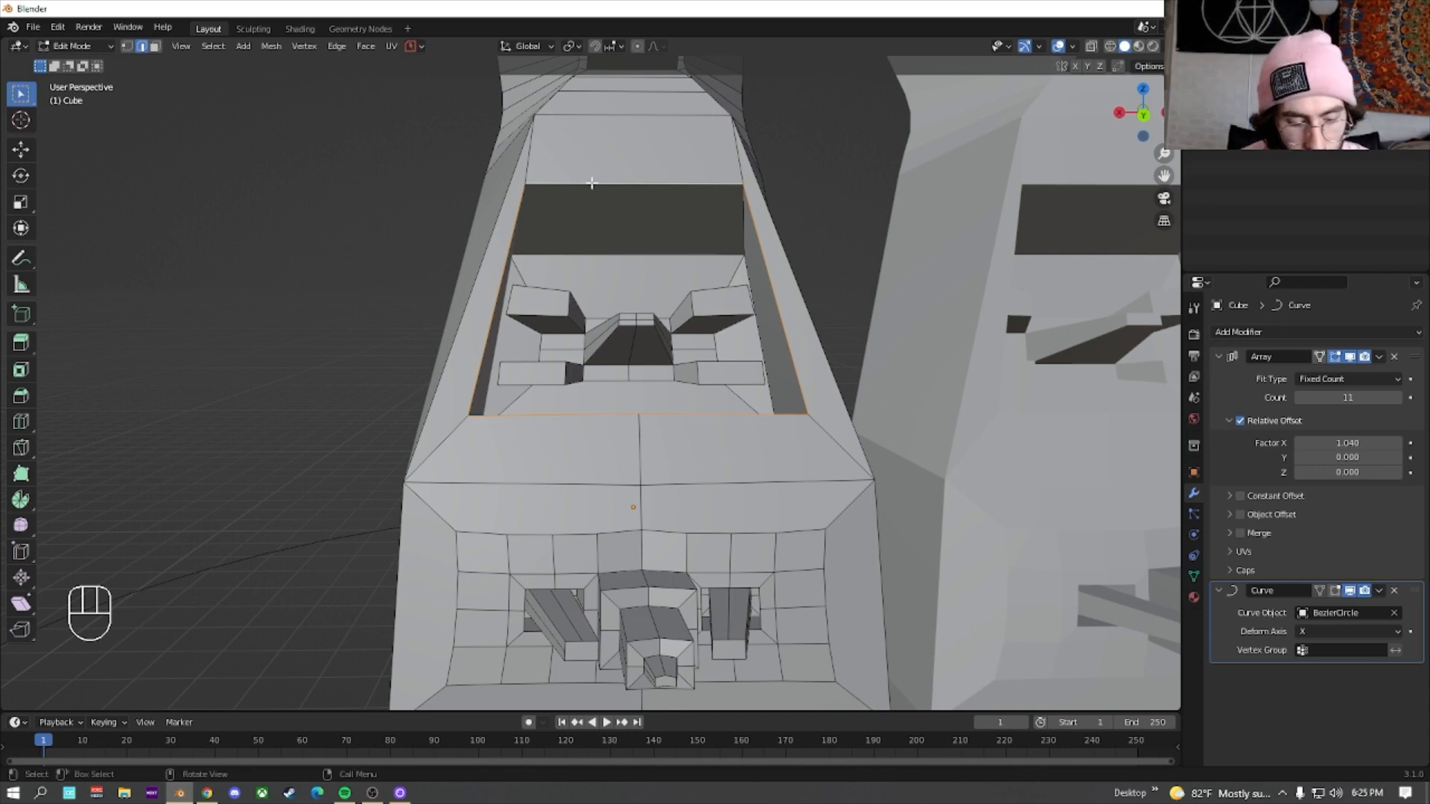
key("ctrl+b")
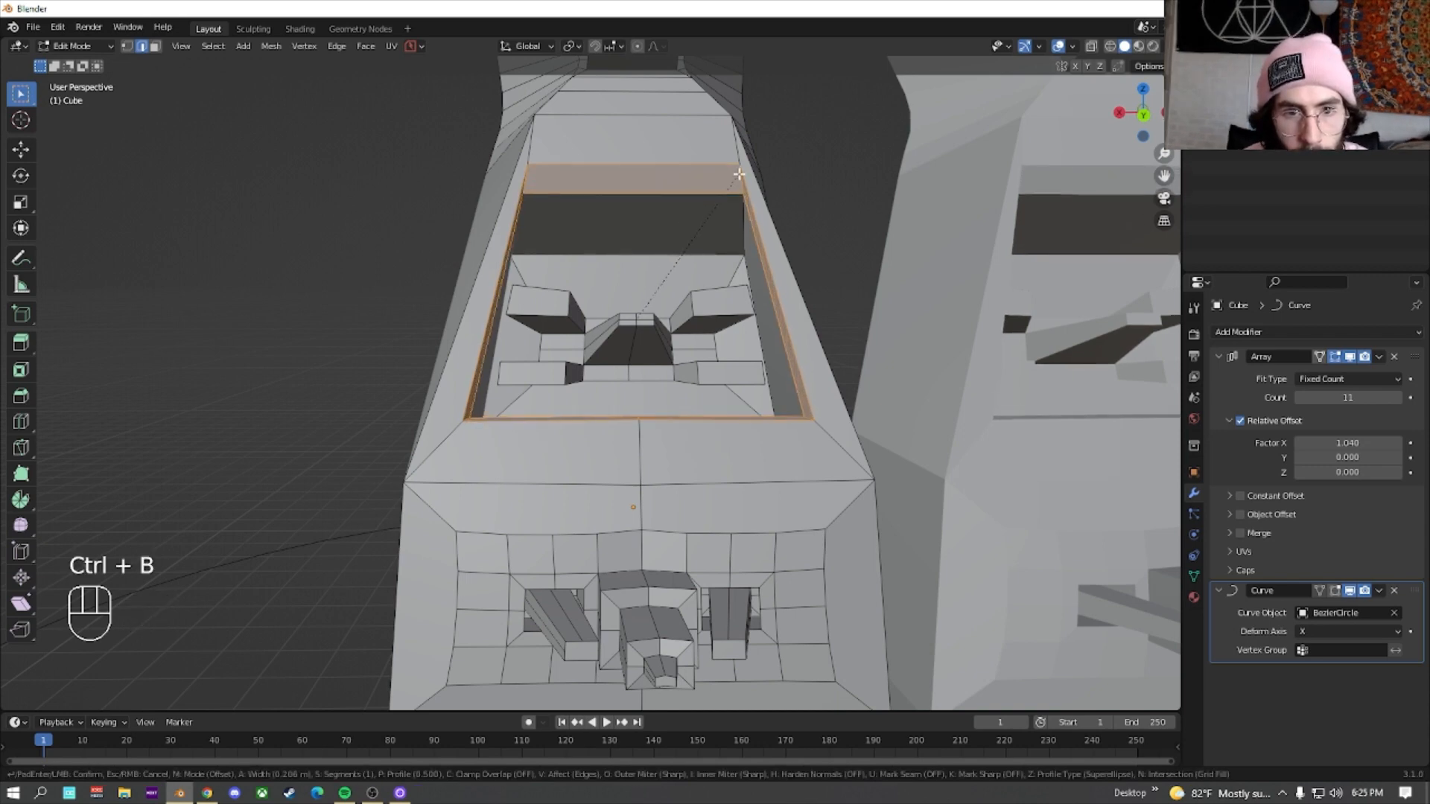
scroll(742, 172, "up", 3)
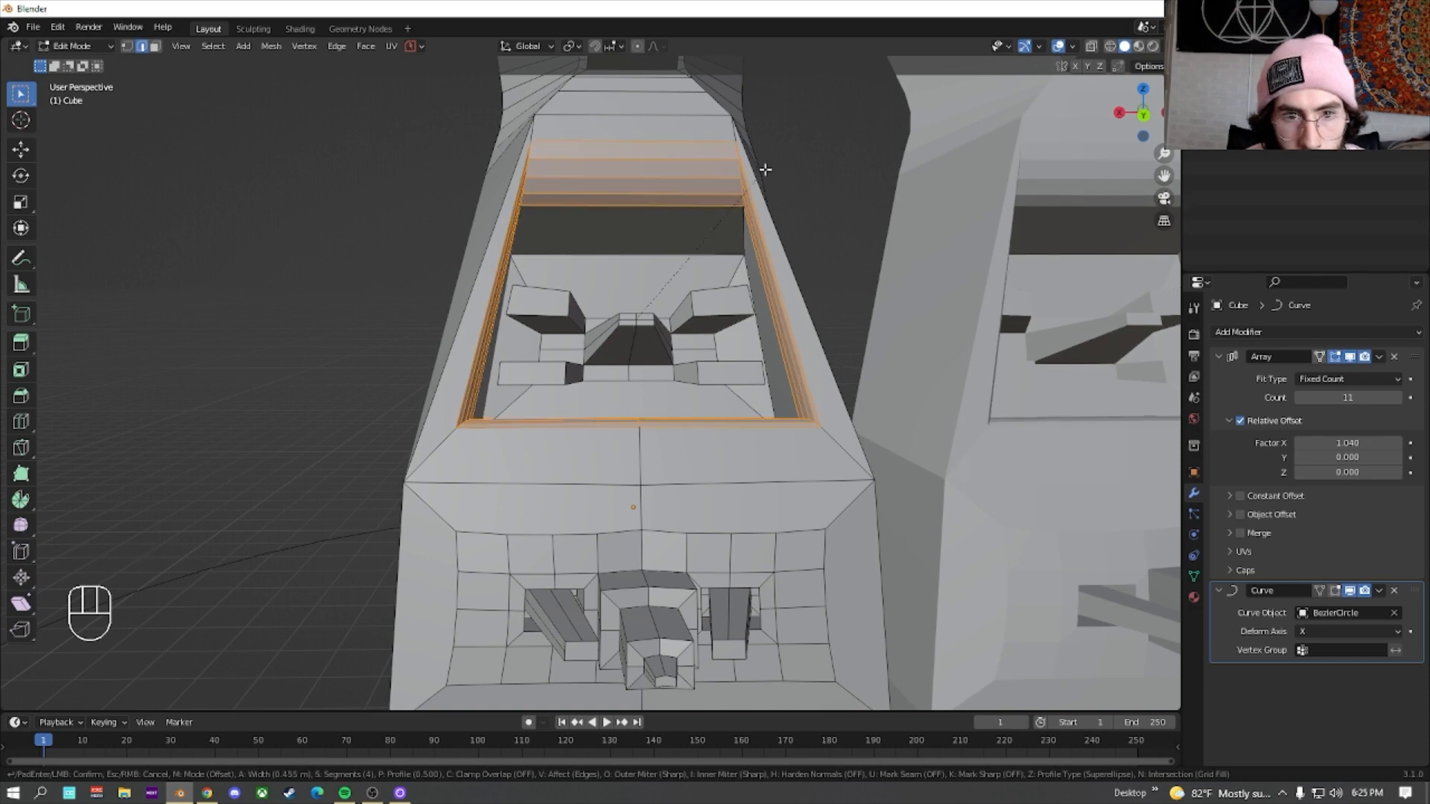
scroll(750, 169, "down", 1)
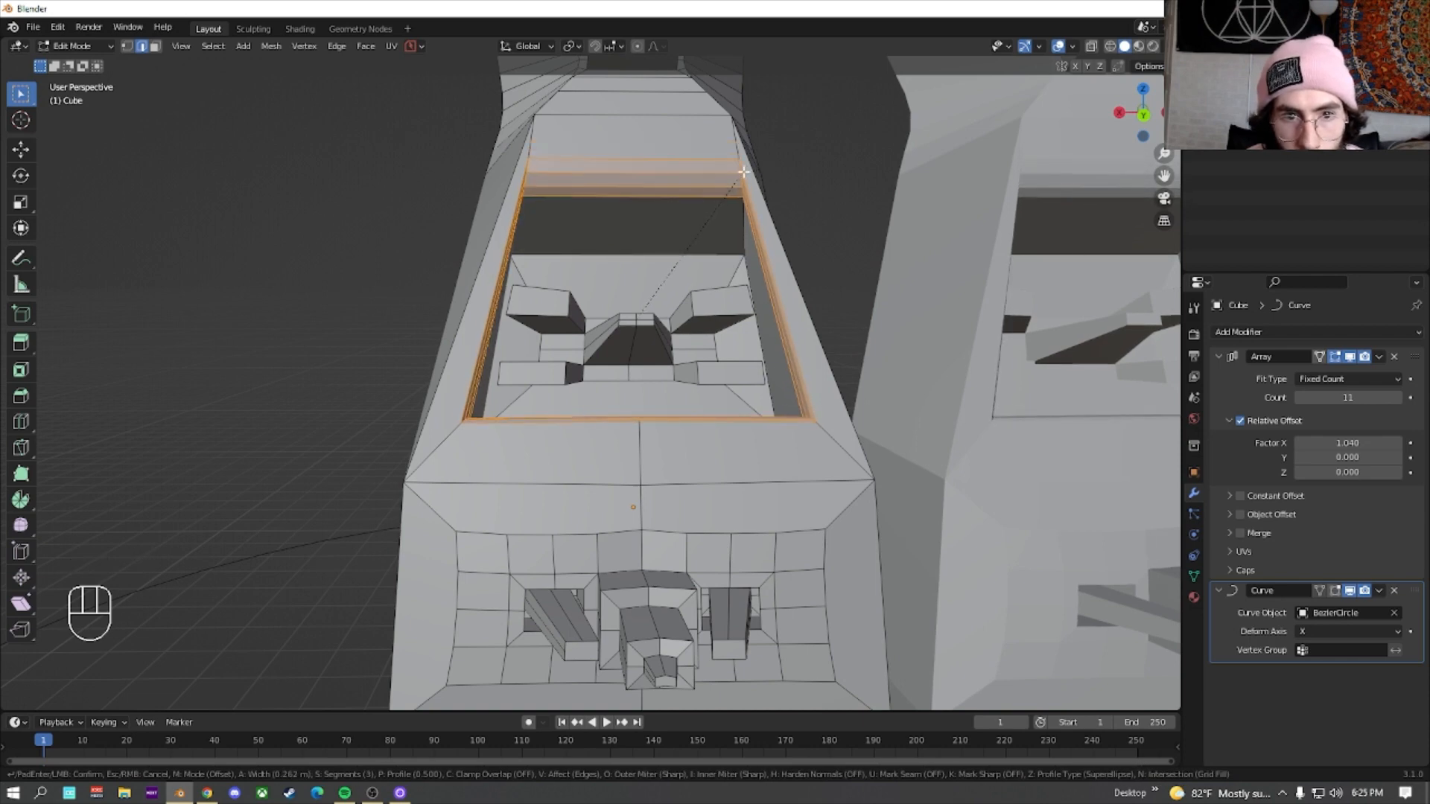
left_click(740, 172)
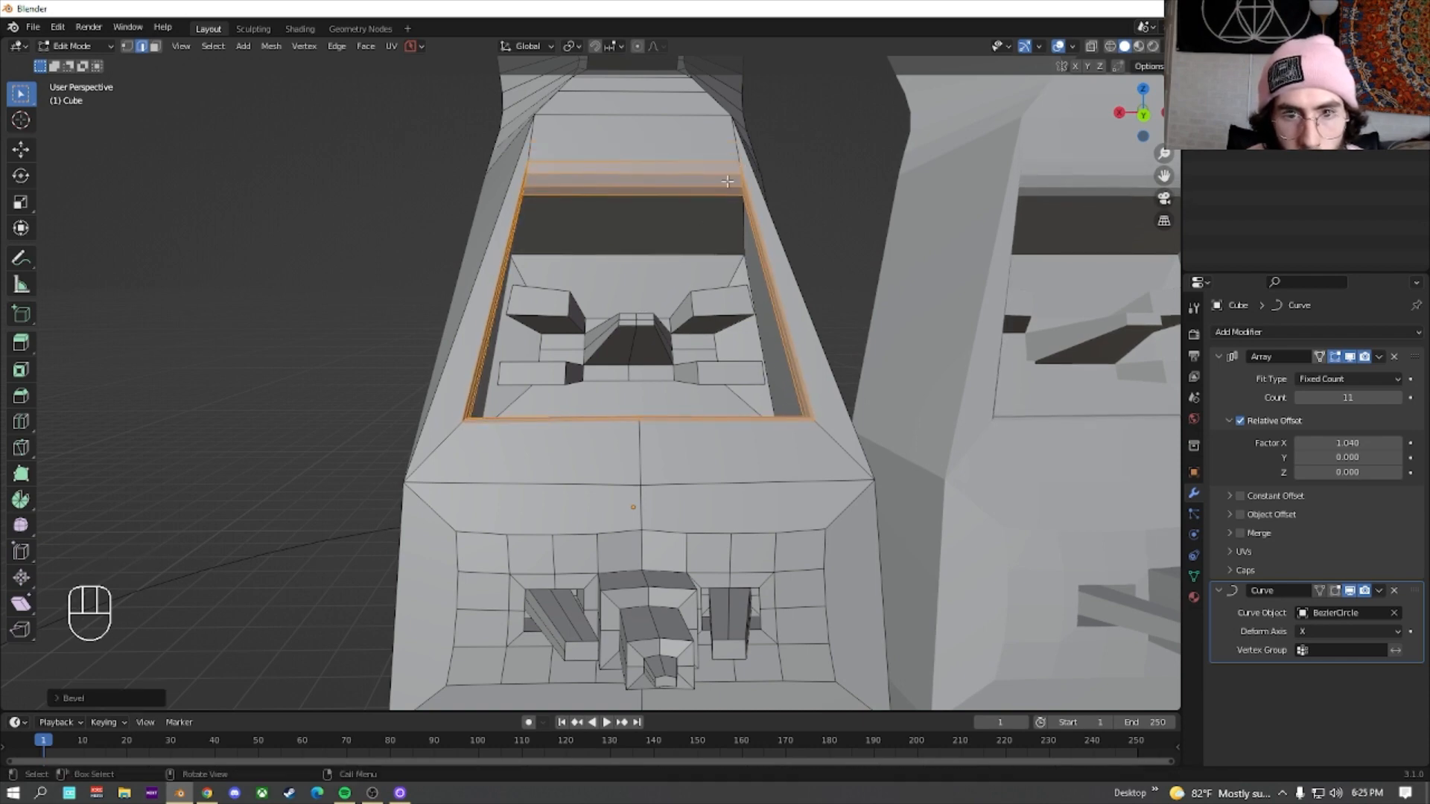
Try to bevel the edges along one side of the large middle recess with two segments, about 0.29 m wide
middle_click_drag(644, 468, 523, 309, "shift")
middle_click_drag(517, 358, 533, 196, "shift")
left_click(407, 364)
middle_click_drag(407, 364, 552, 294, "shift")
scroll(551, 294, "up", 2)
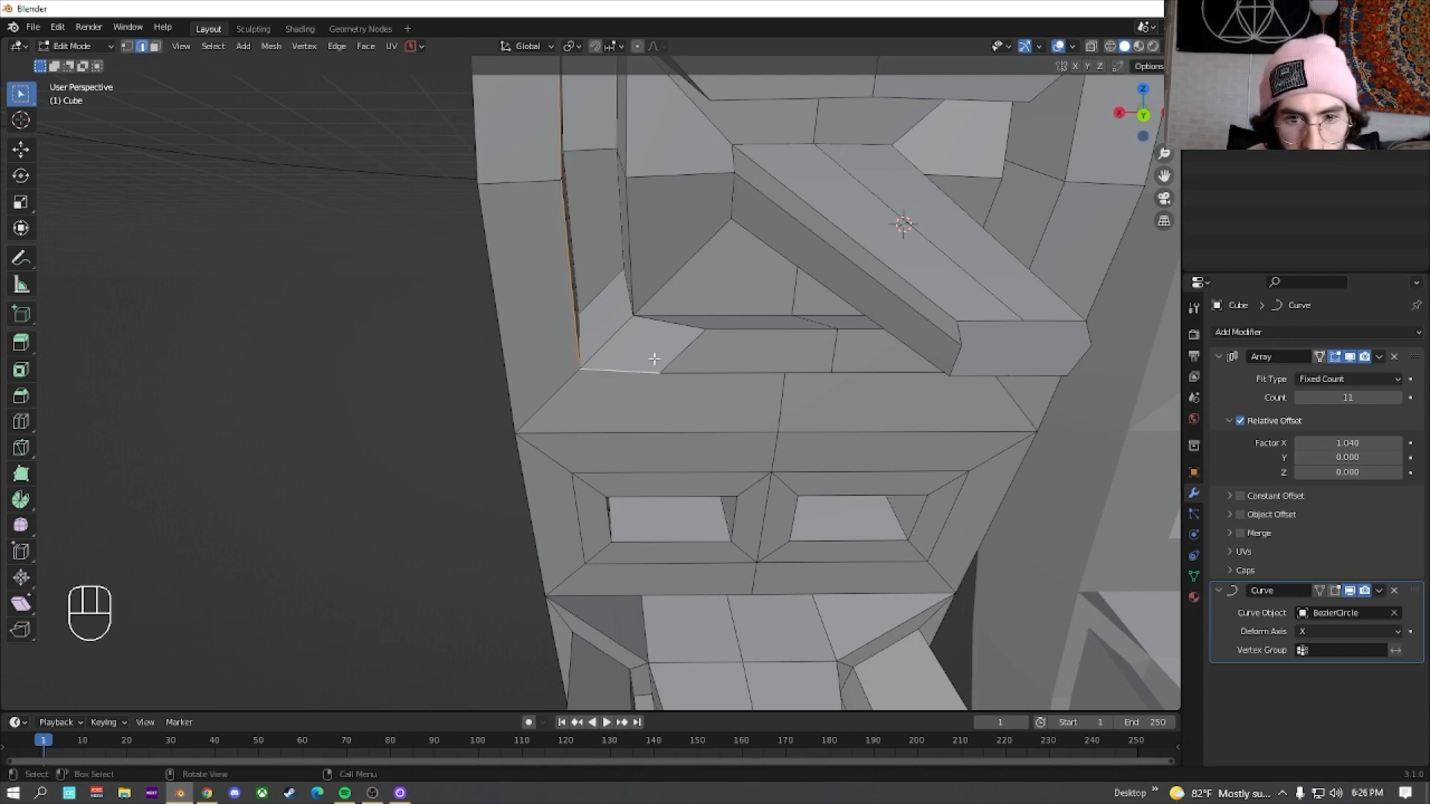
scroll(655, 359, "down", 2)
middle_click_drag(663, 228, 601, 306, "shift")
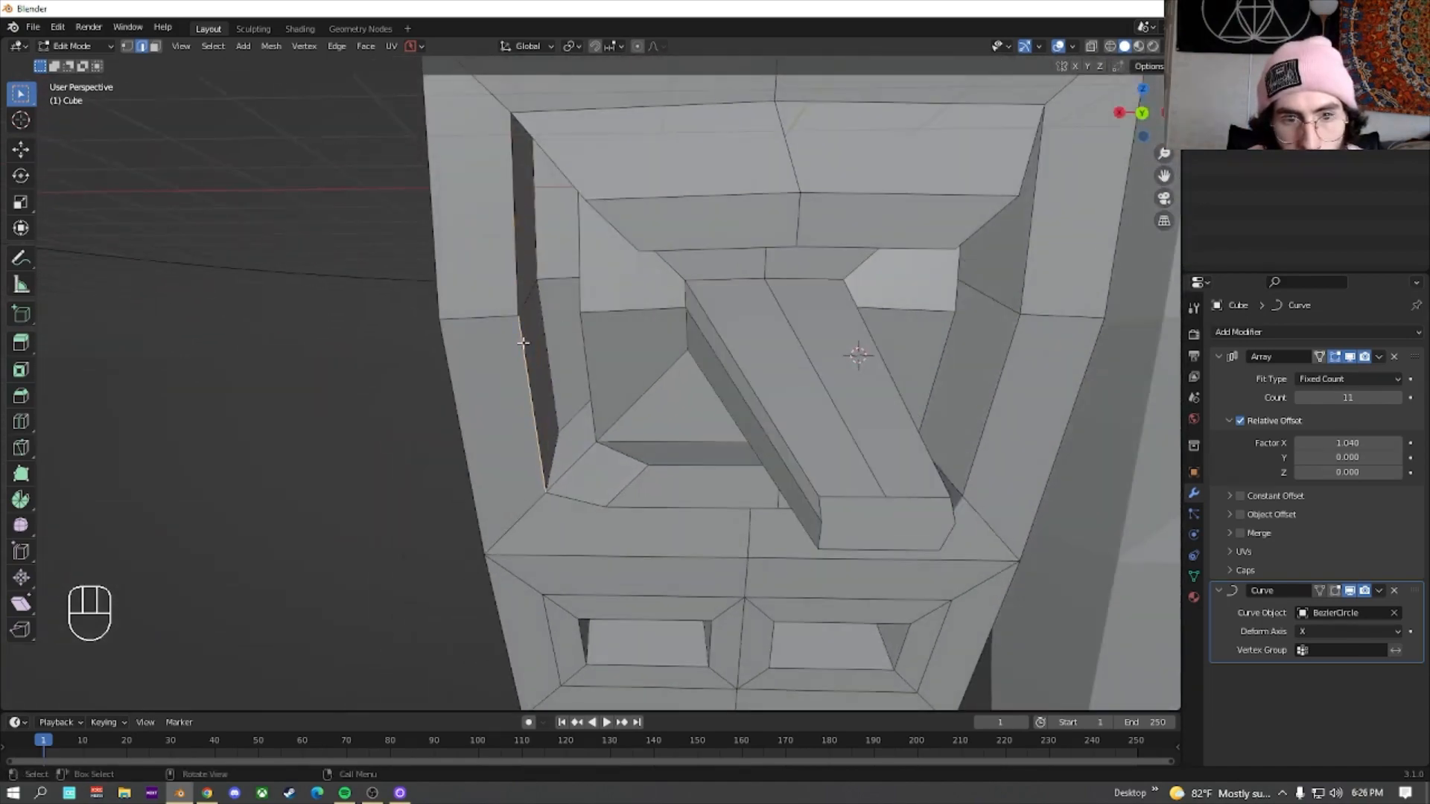
left_click(523, 343, "alt")
key("ctrl+b")
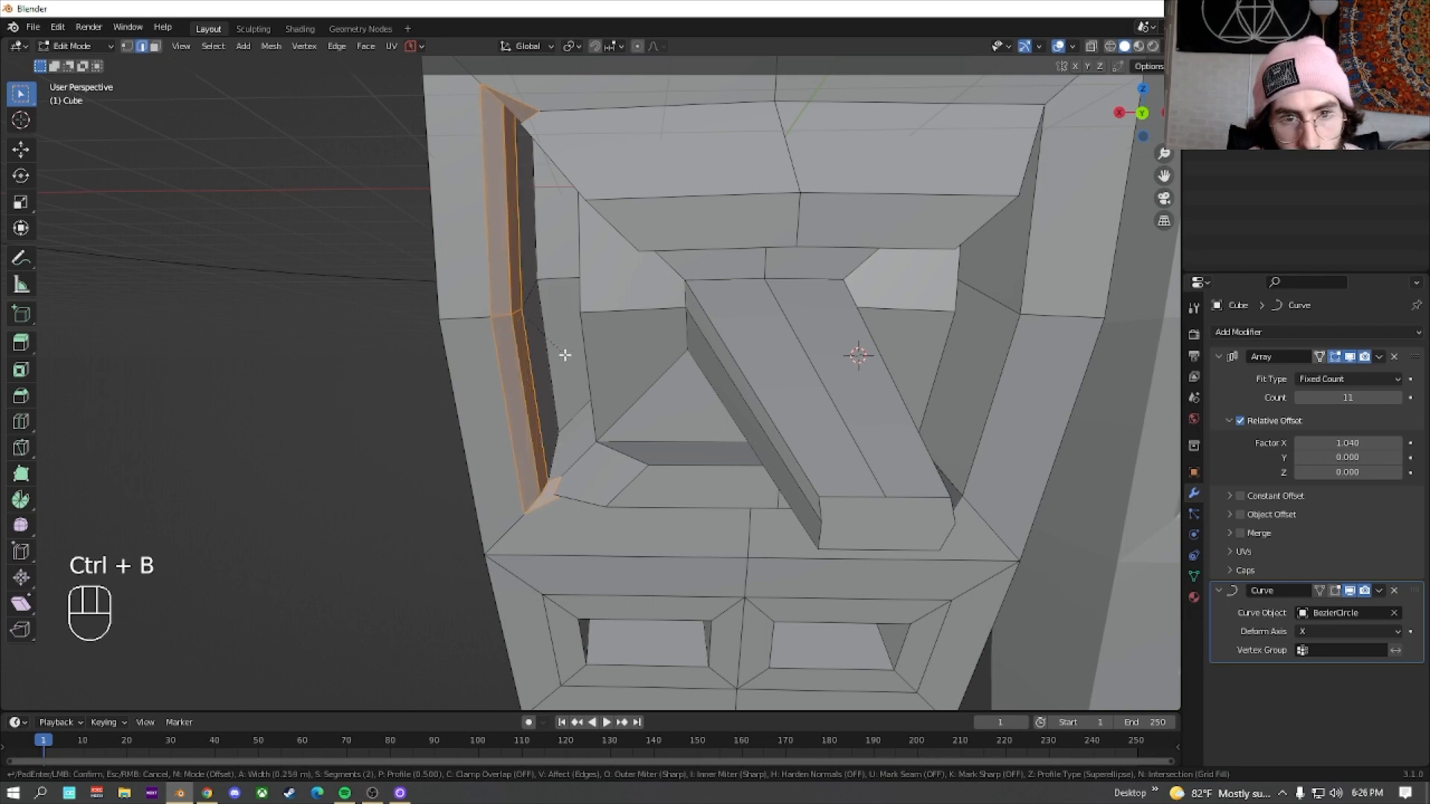
scroll(569, 357, "down", 1)
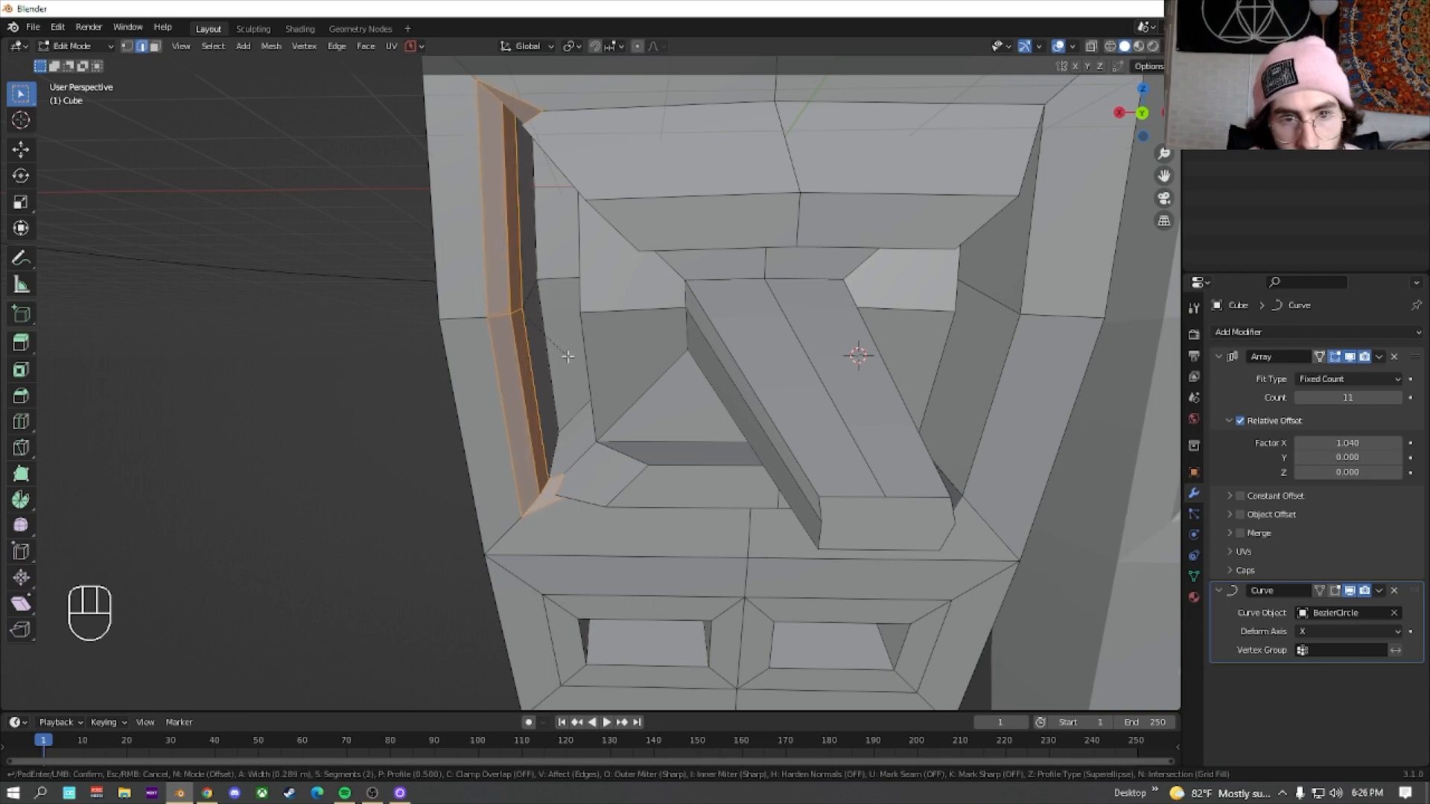
left_click(568, 357)
key("ctrl+z")
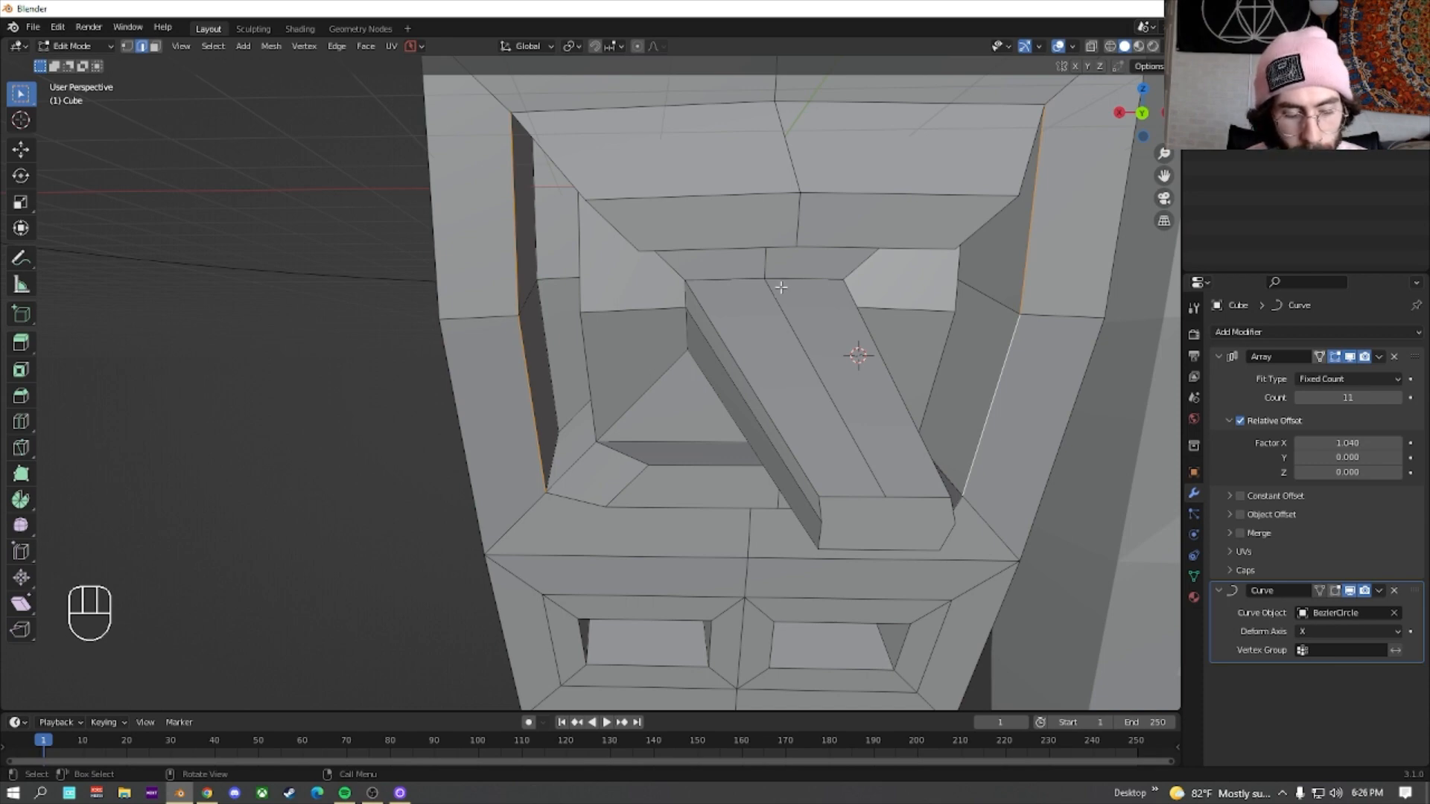
Bevel the long edges on both sides of the large middle recess with two segments
key("ctrl+b")
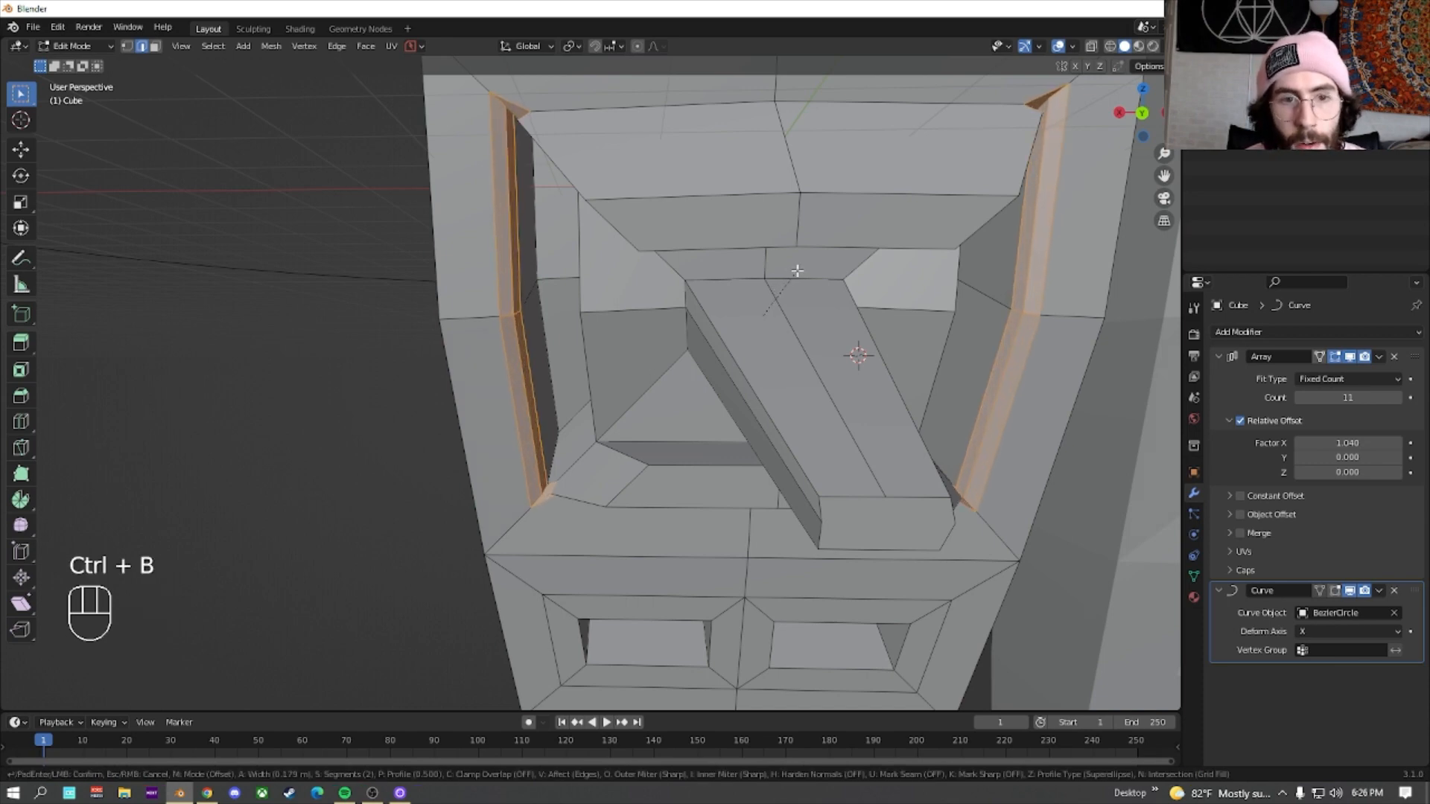
scroll(804, 269, "up", 1)
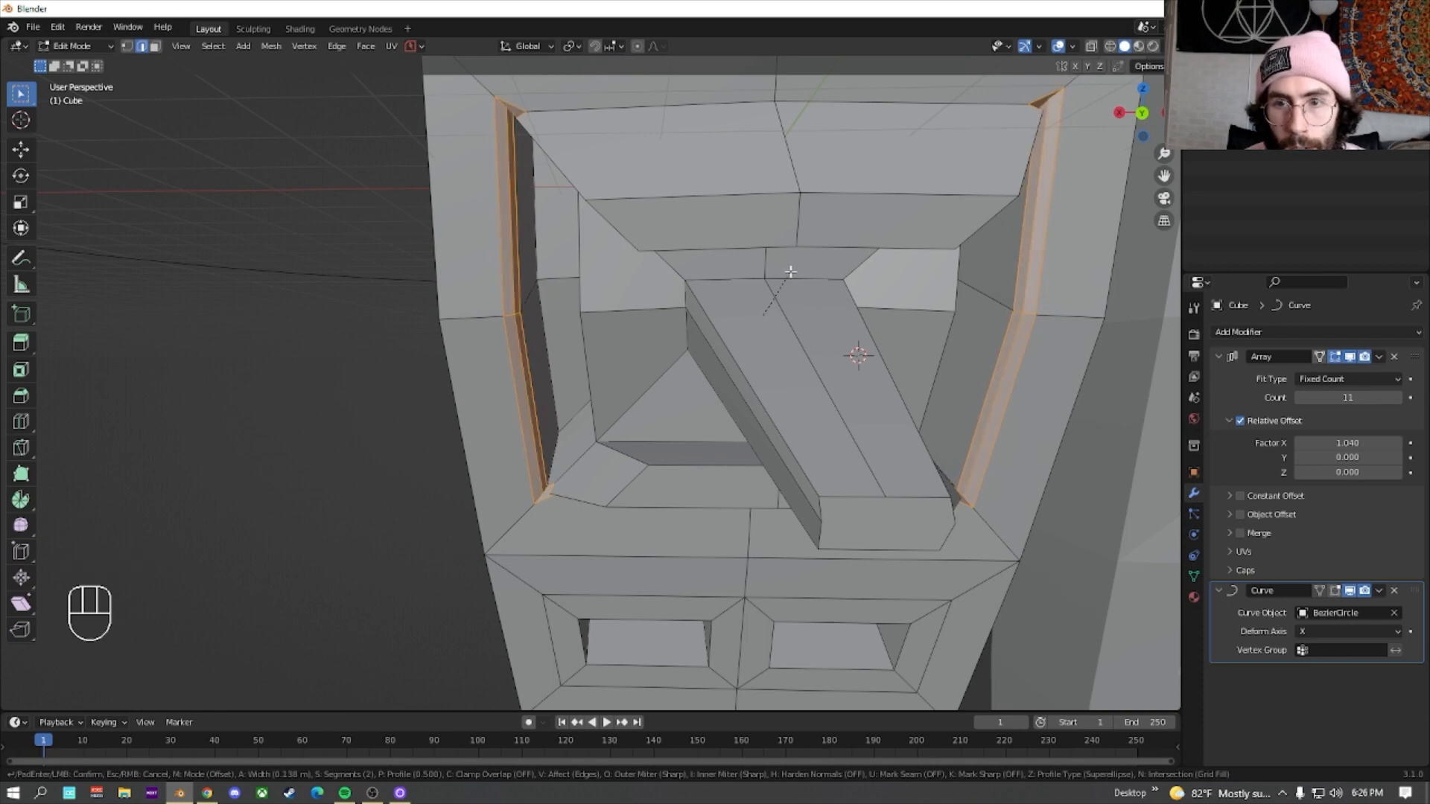
left_click(800, 268)
Bevel the rim edge loops of the two small rectangular windows below the middle recess with four segments
scroll(791, 290, "down", 2)
middle_click_drag(780, 316, 707, 153, "shift")
middle_click_drag(667, 451, 605, 403, "shift")
scroll(659, 268, "up", 2)
scroll(603, 248, "up", 3)
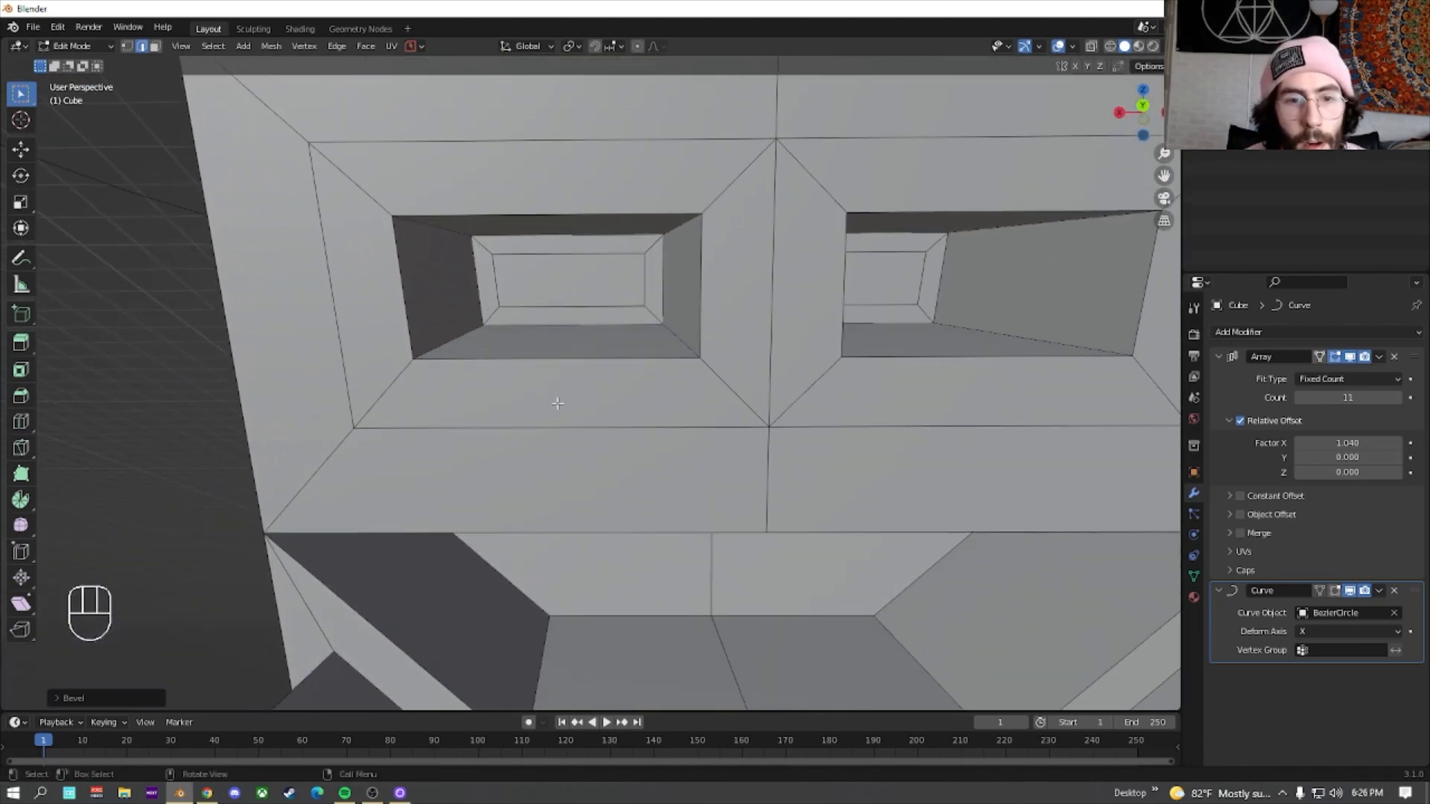
left_click(558, 360)
left_click(558, 361, "alt")
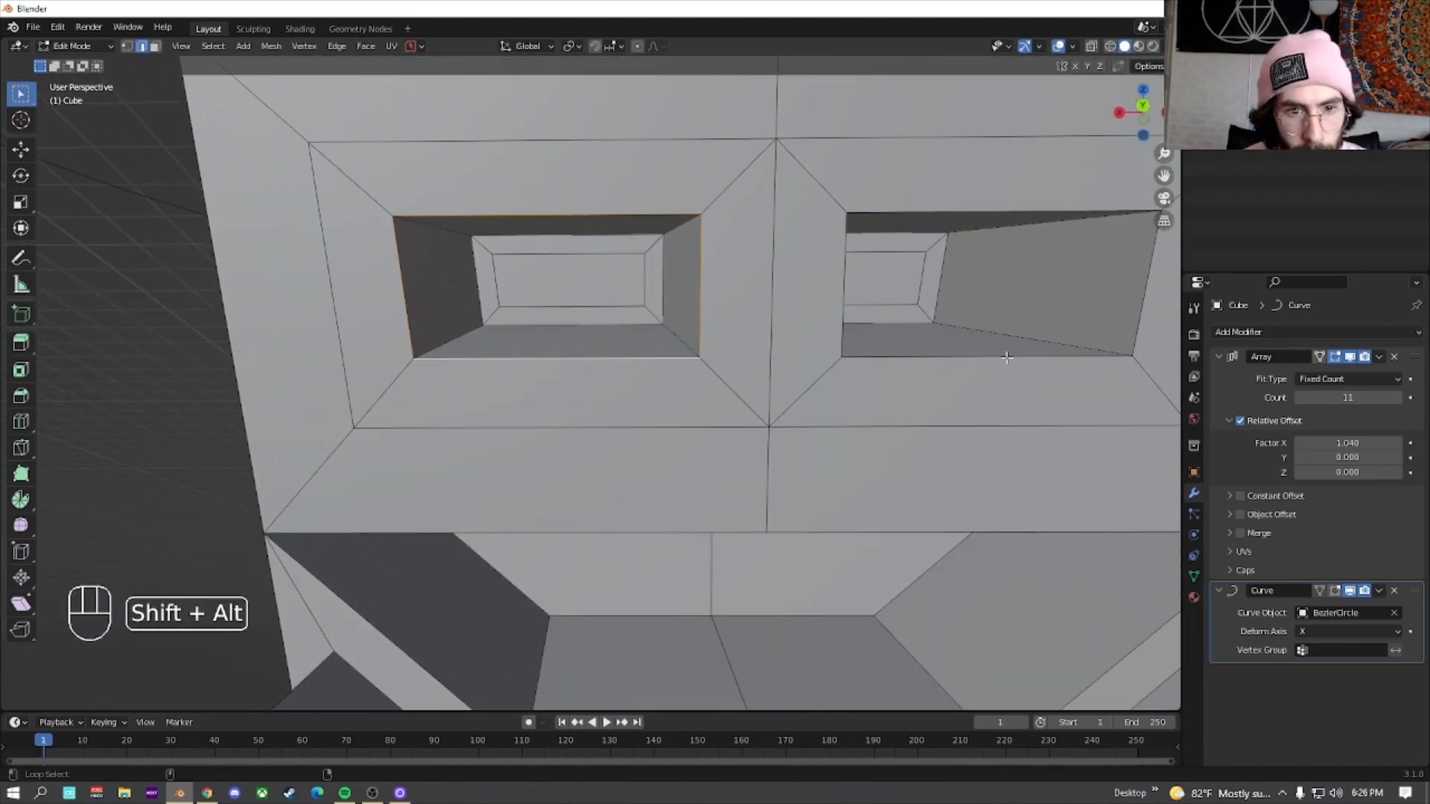
left_click(969, 357, "alt+shift")
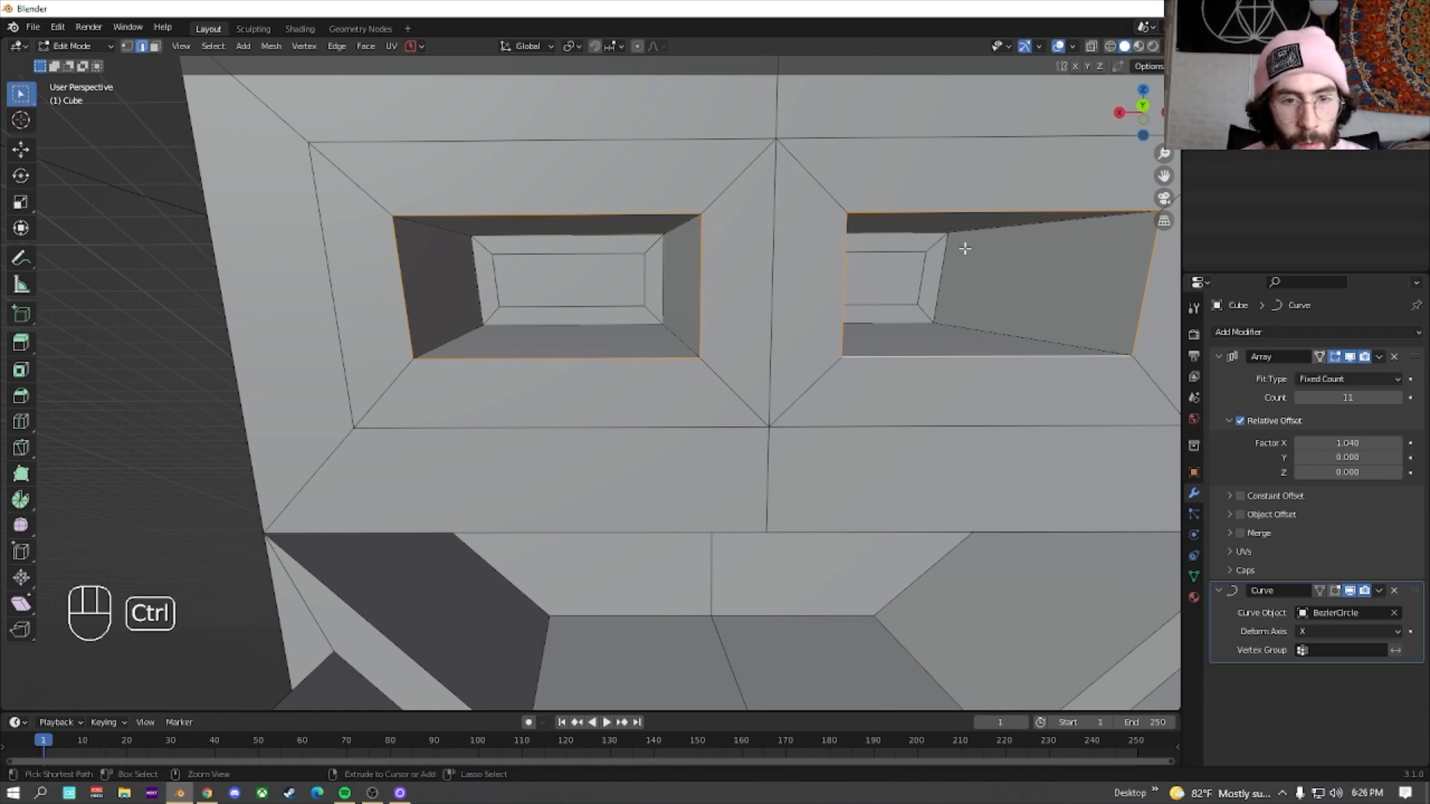
key("ctrl+b")
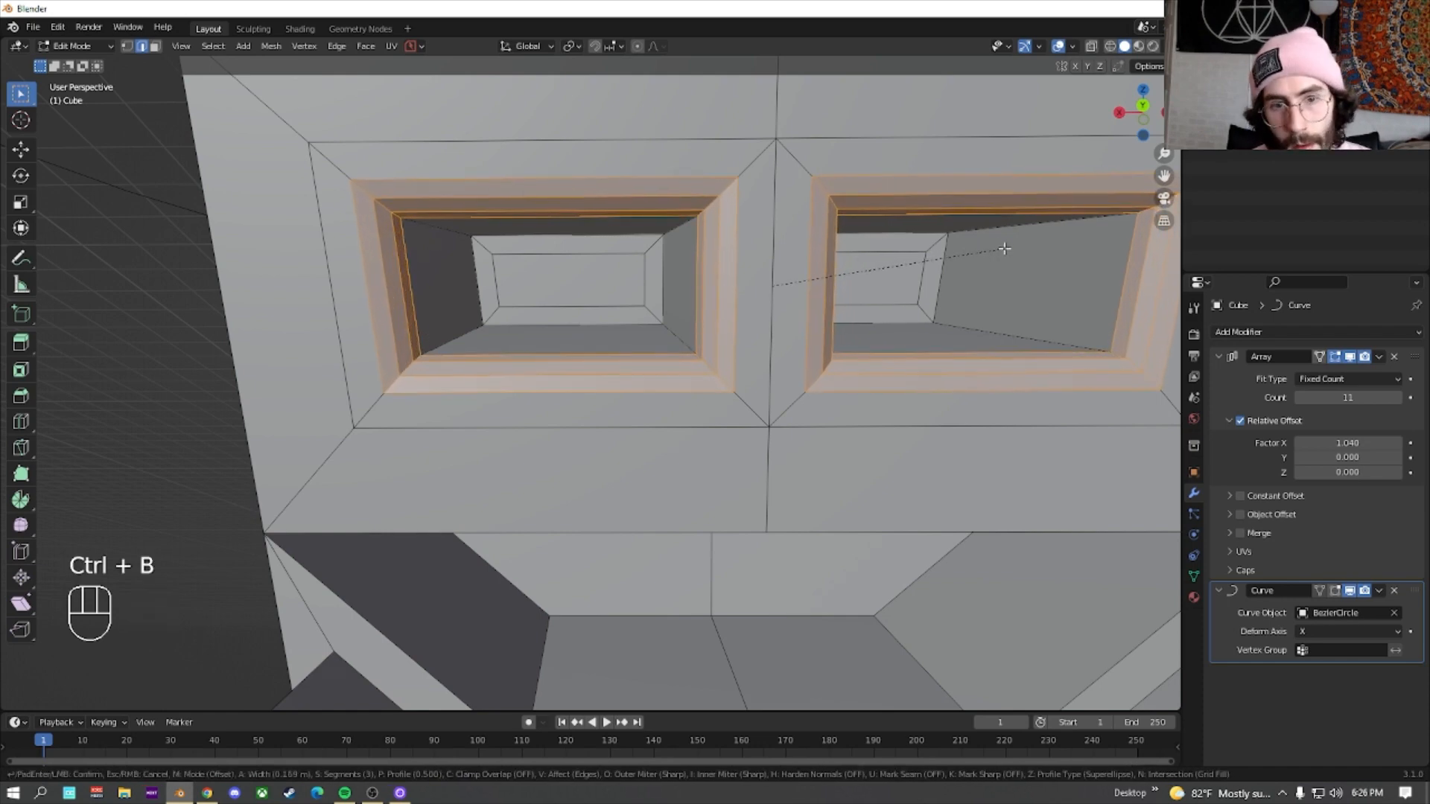
scroll(1004, 248, "down", 1)
scroll(1004, 248, "up", 2)
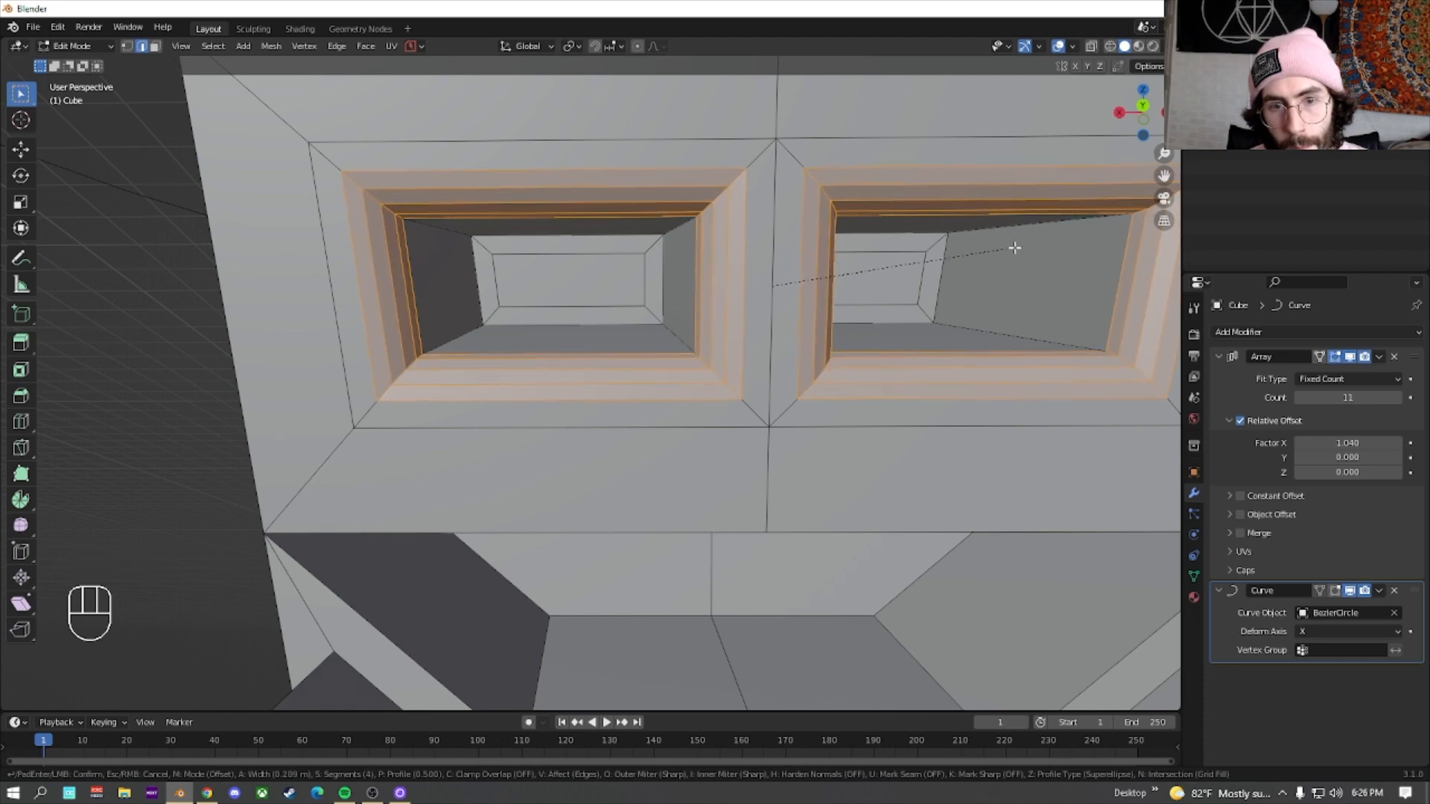
left_click(1018, 247)
Bevel the outer face borders of the two flared side blocks near the petal's base with four segments, about 0.23 m wide
scroll(1018, 248, "down", 5)
middle_click_drag(763, 390, 691, 120, "shift")
key("alt+a")
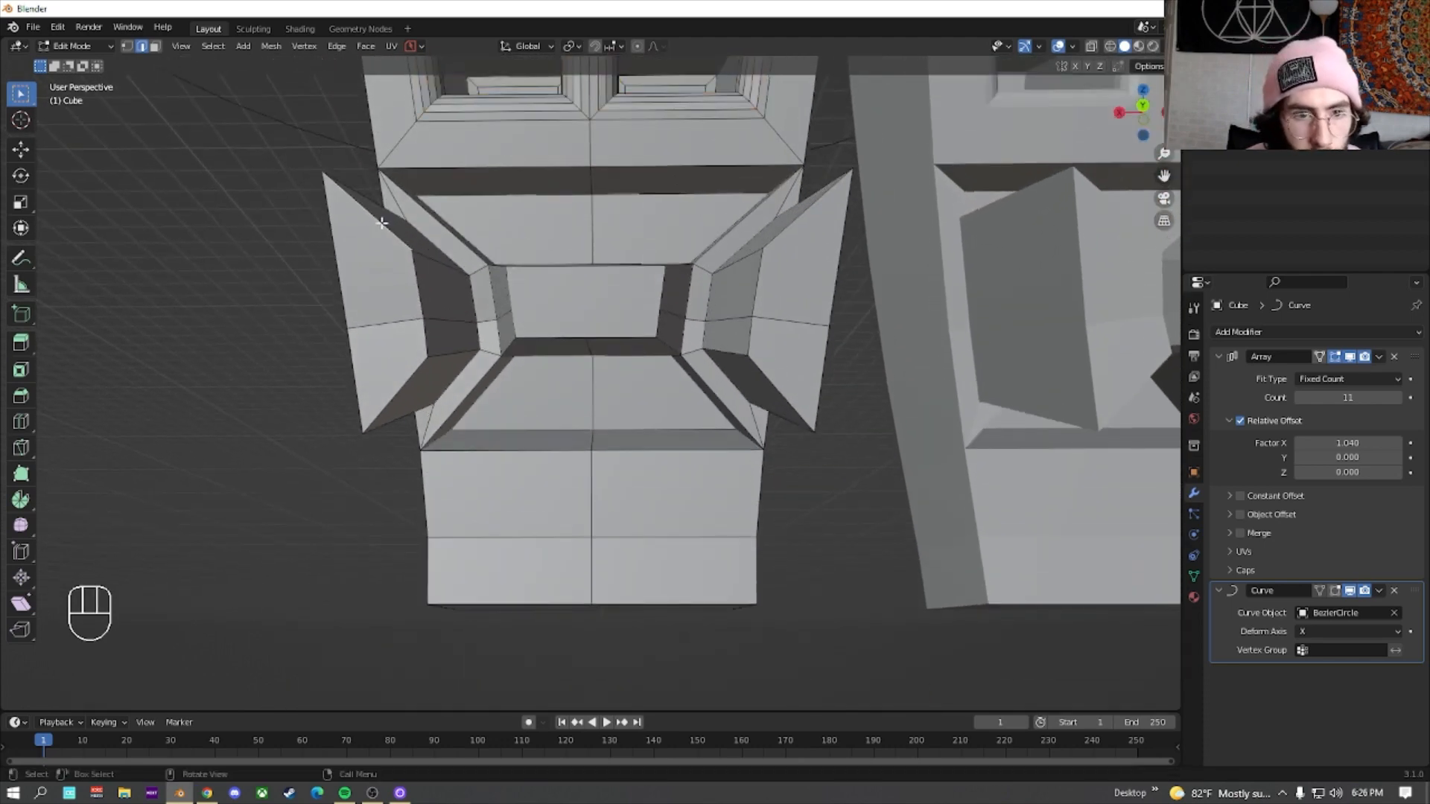
left_click(420, 294, "alt+shift")
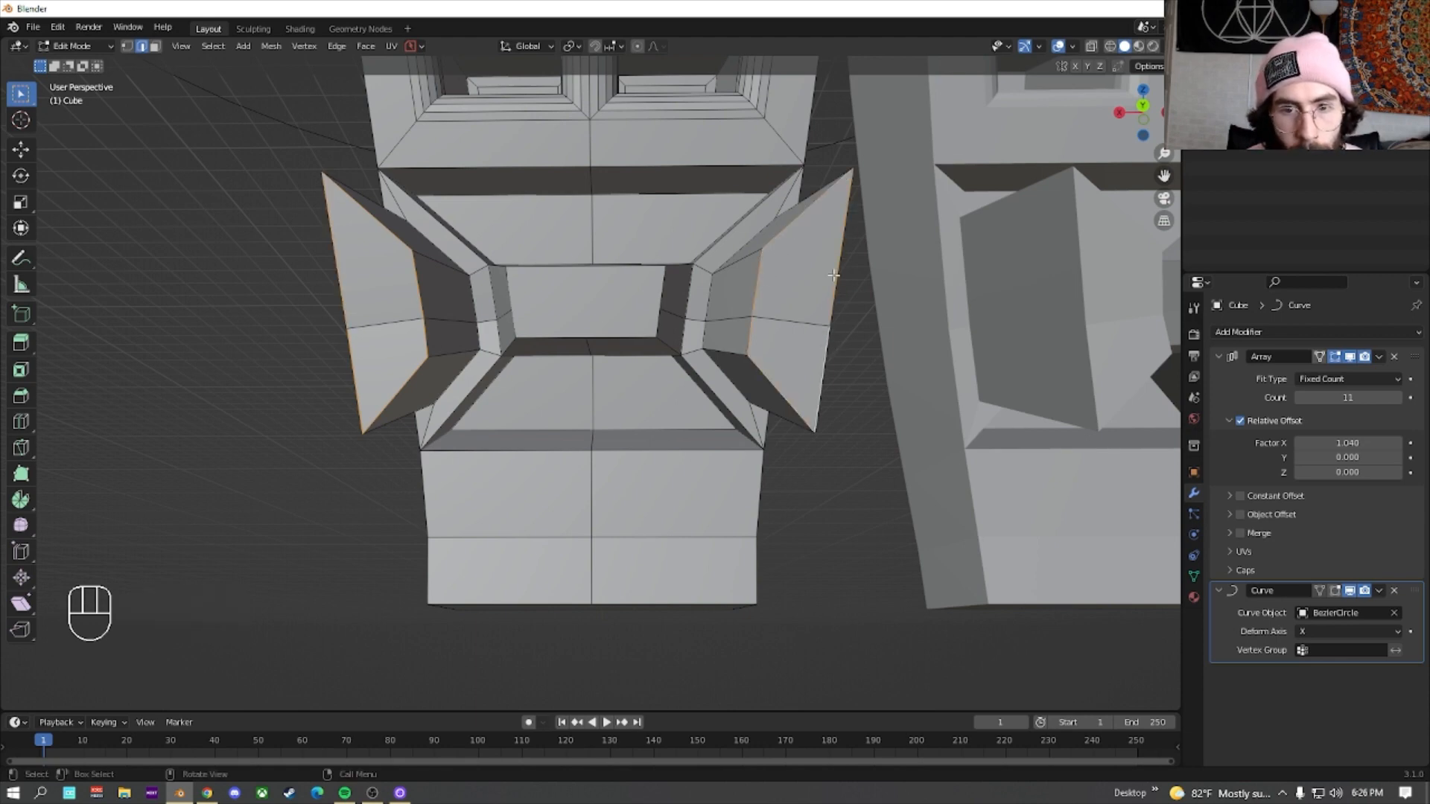
key("ctrl+b")
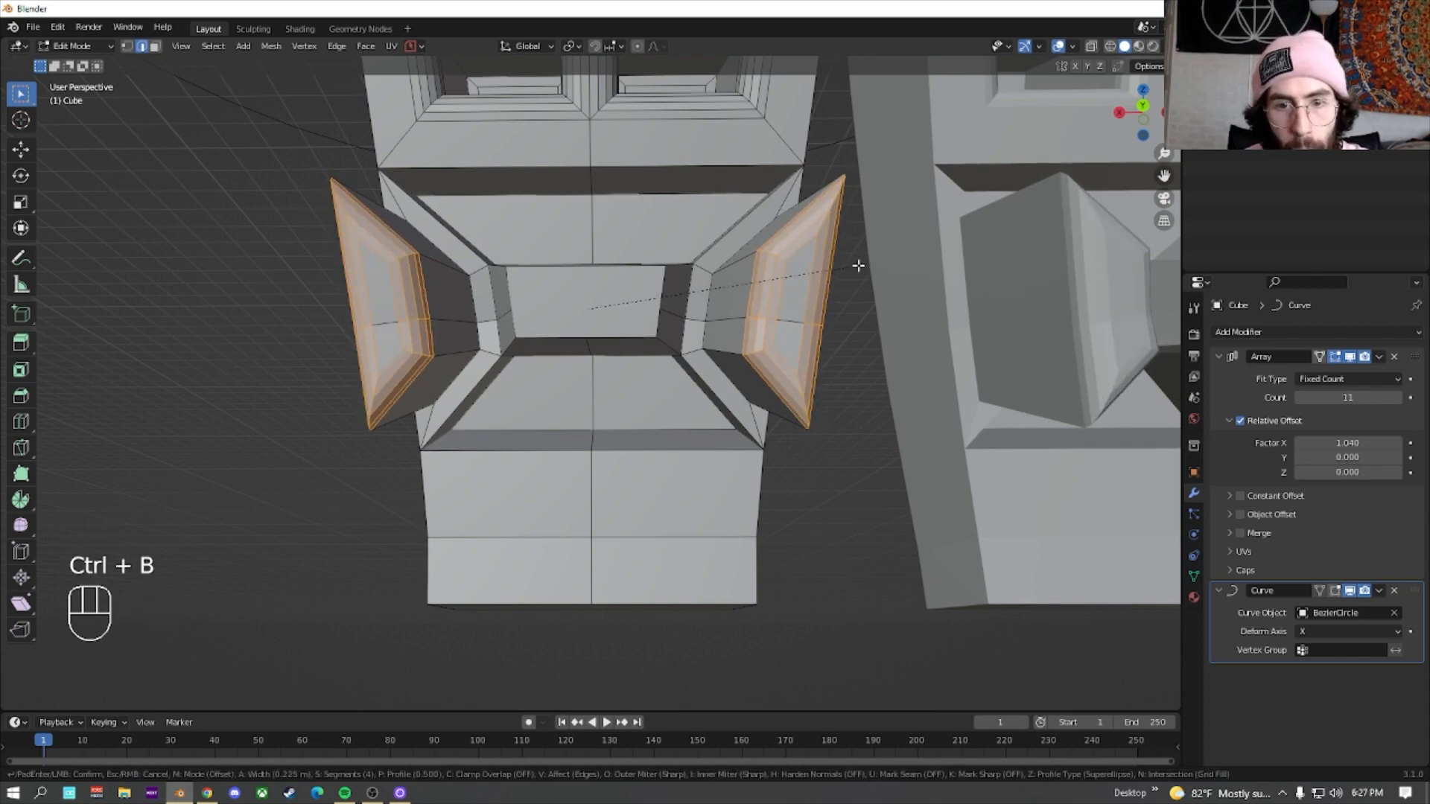
left_click(858, 265)
Bevel the end faces of the four corner prongs inside the upper recess with three segments
scroll(819, 265, "down", 3)
middle_click_drag(642, 82, 642, 404, "shift")
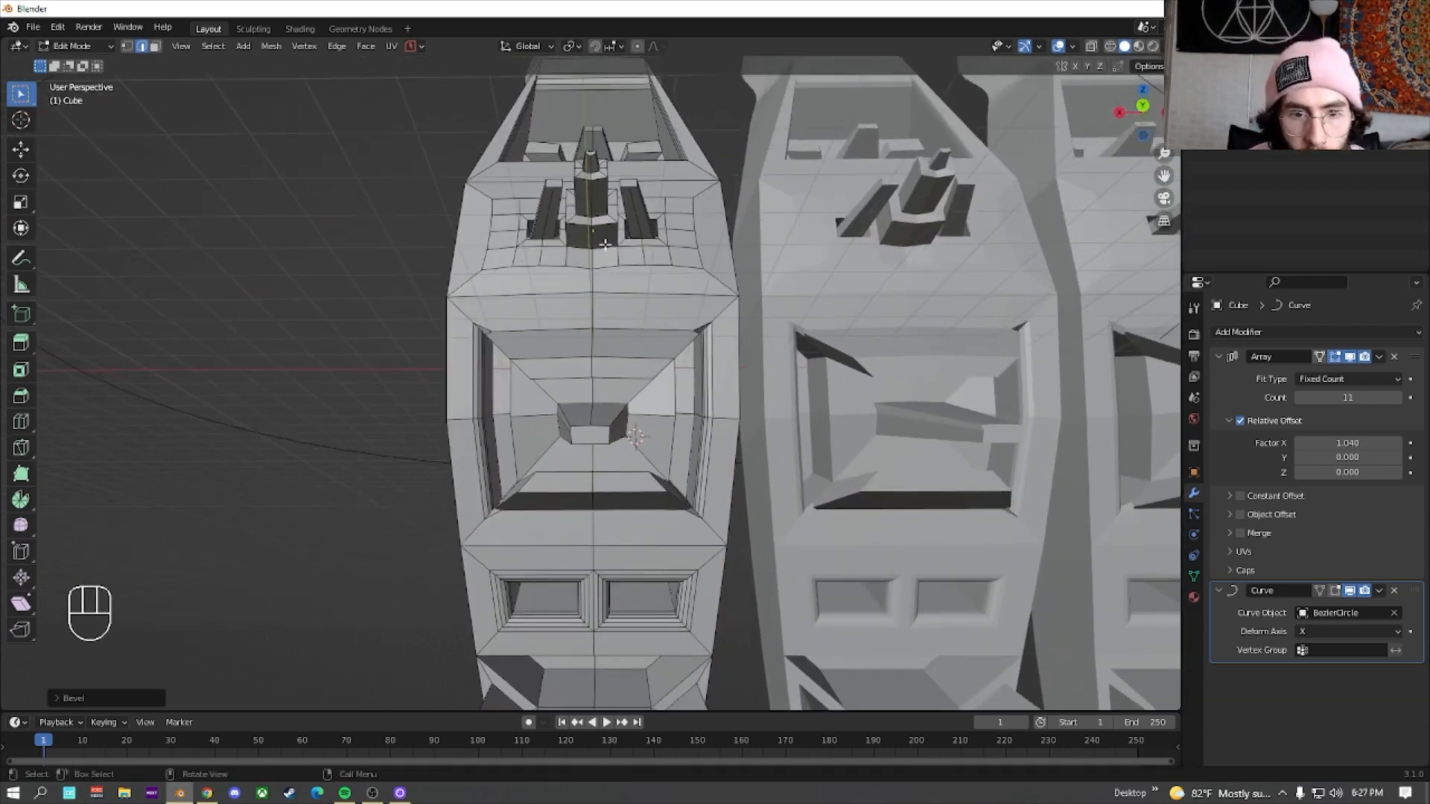
middle_click_drag(605, 245, 632, 279)
middle_click_drag(639, 212, 621, 514, "shift")
scroll(647, 321, "up", 4)
scroll(621, 447, "up", 2)
scroll(624, 335, "up", 1)
middle_click_drag(625, 290, 615, 514, "shift")
left_click(722, 420)
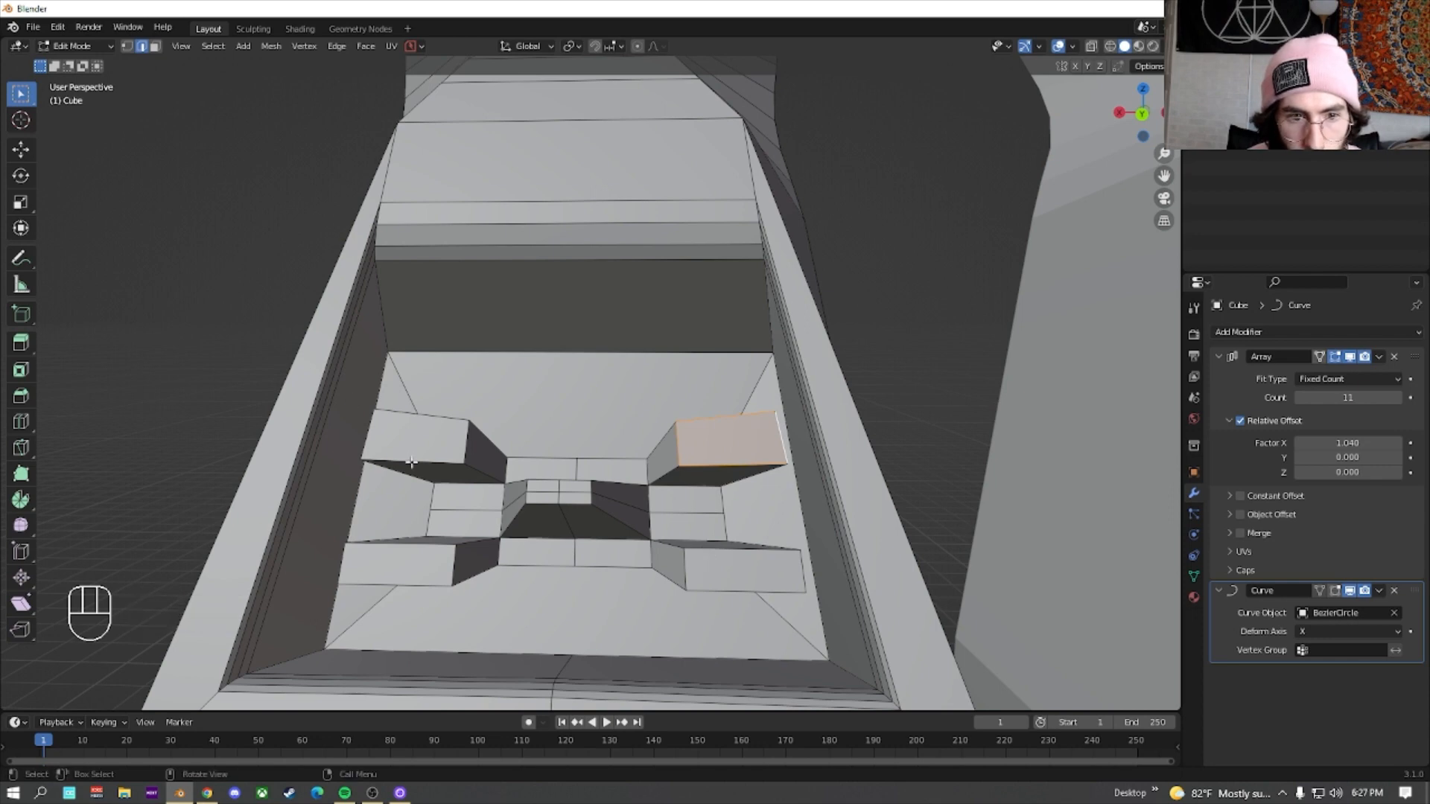
left_click(155, 46)
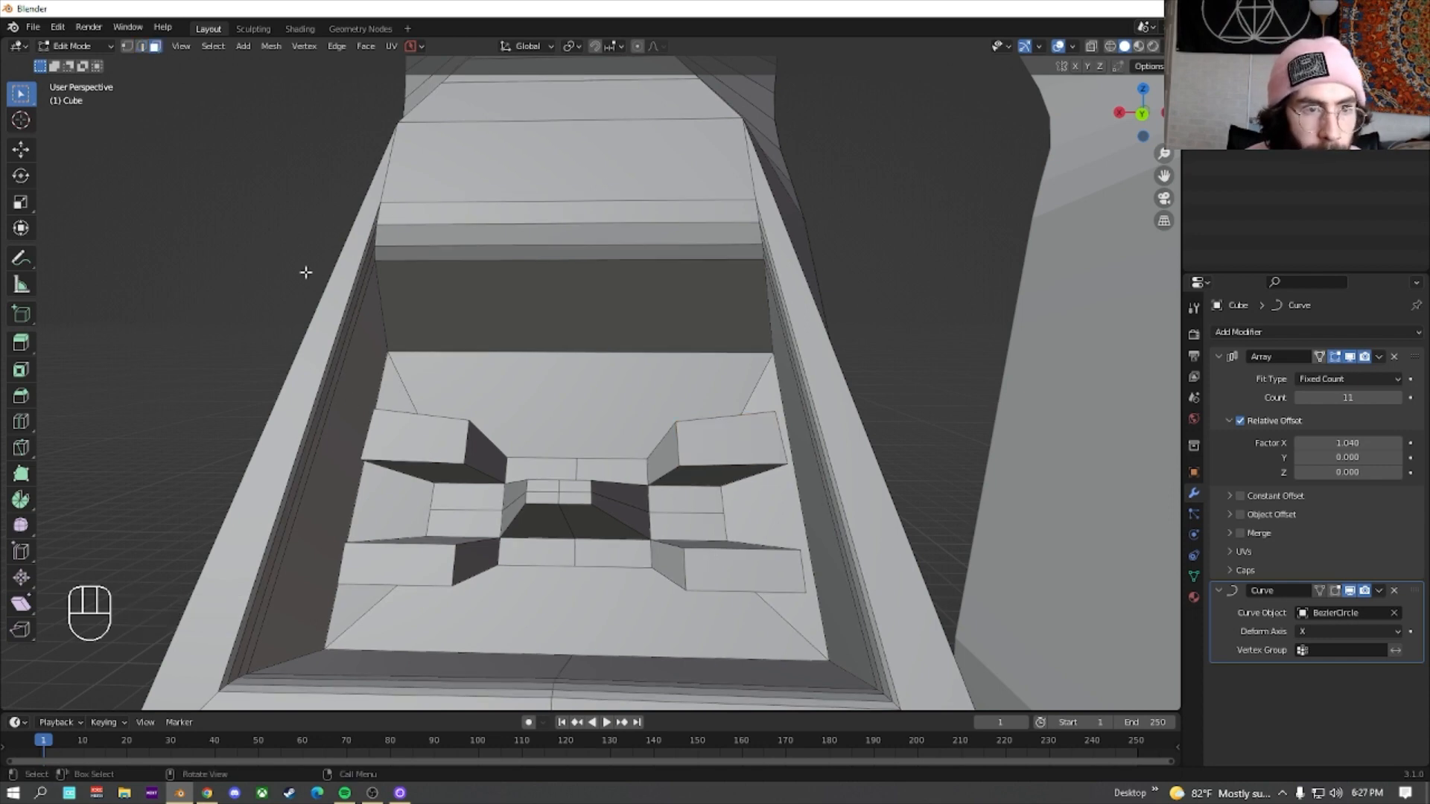
left_click(736, 451, "shift")
left_click(711, 574, "shift")
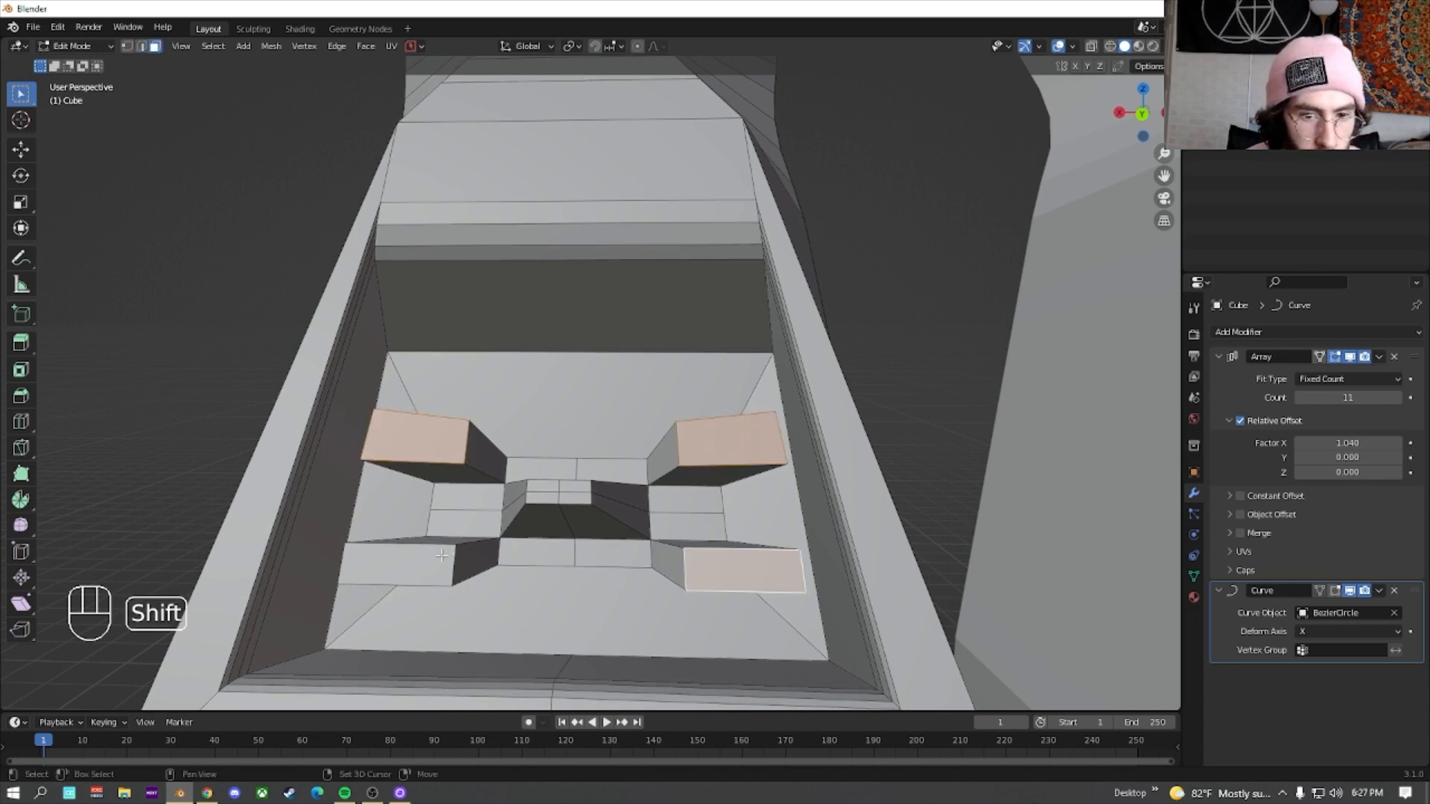
left_click(442, 557, "shift")
key("ctrl+b")
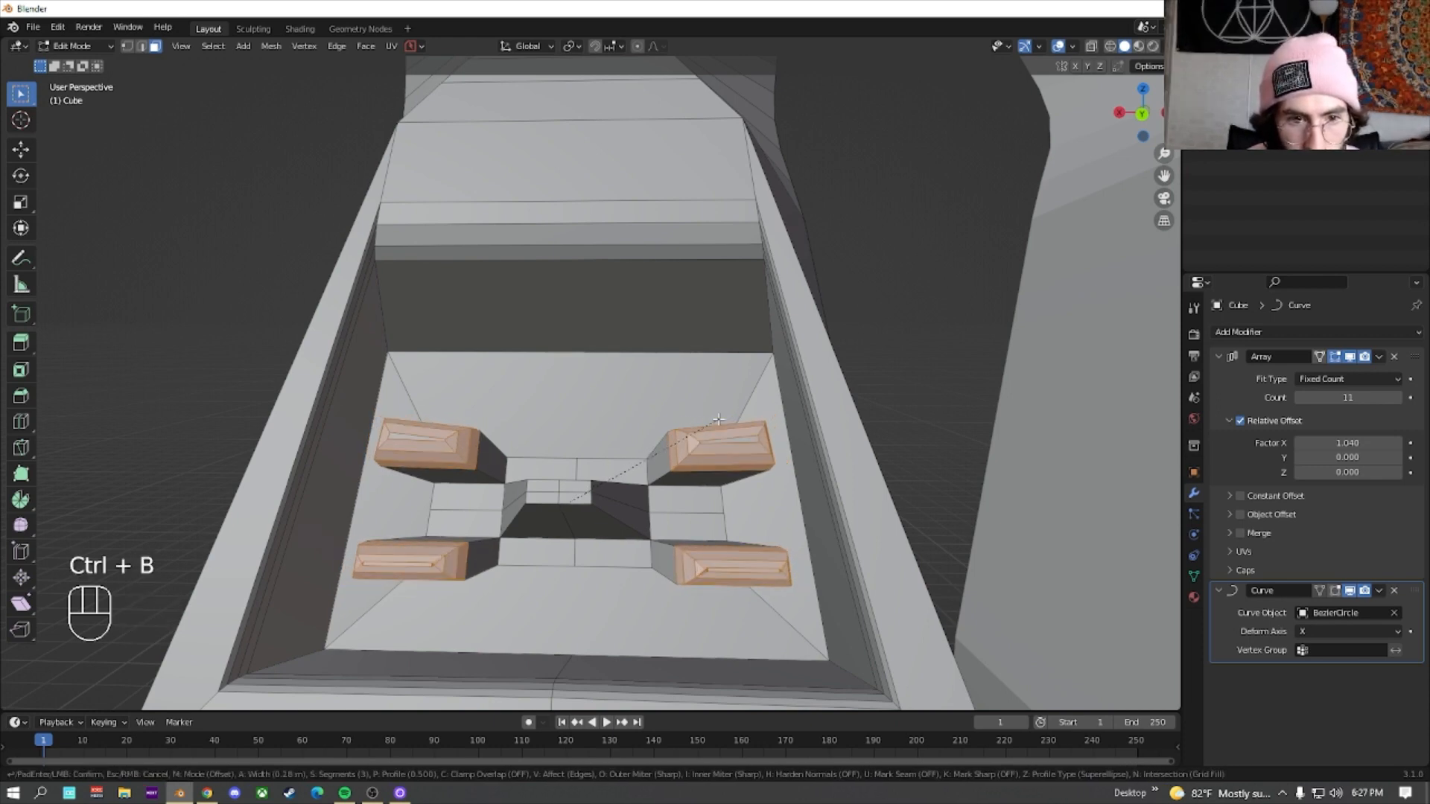
left_click(713, 420)
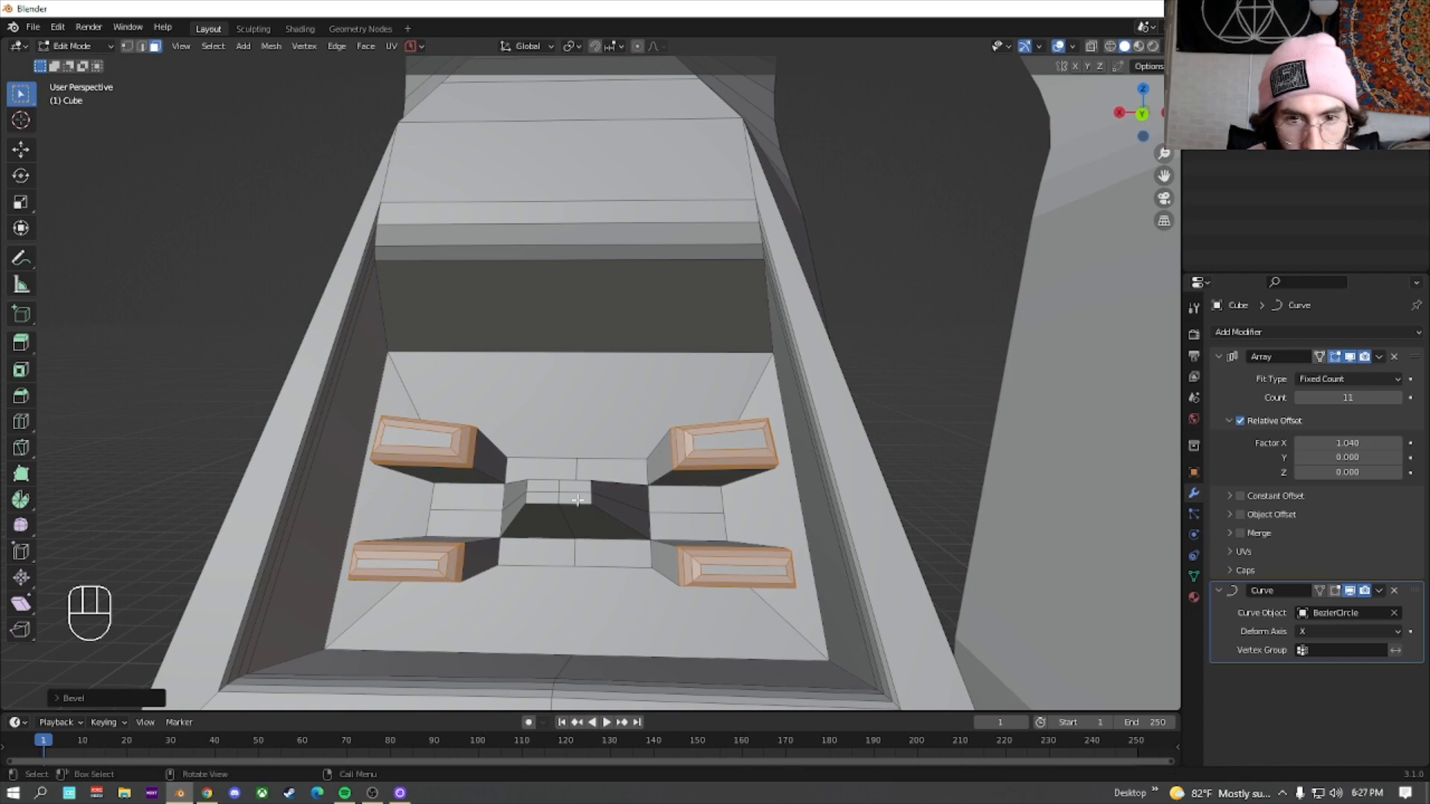
Try to bevel the end faces of the central block between the four prongs with four segments
left_click(546, 485)
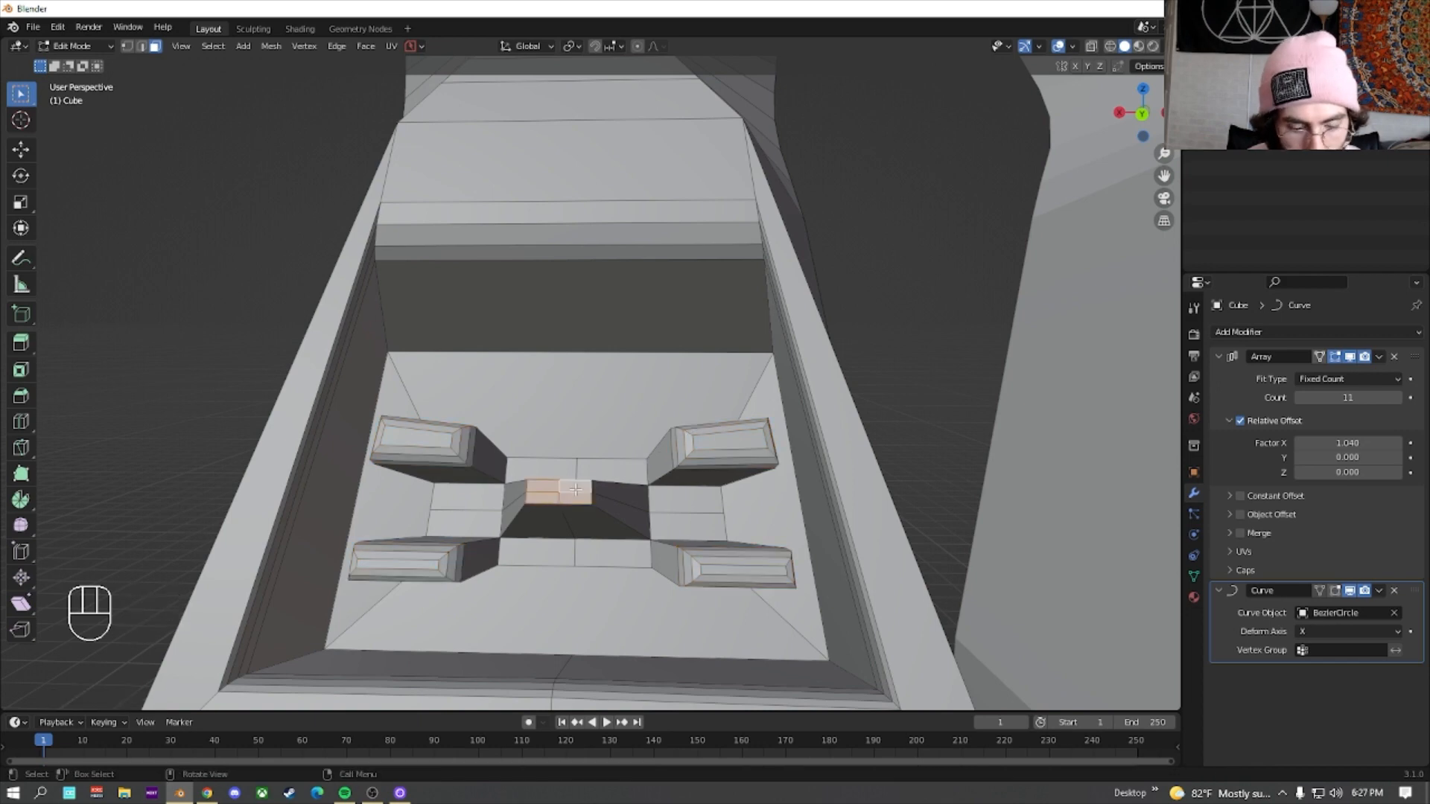
key("ctrl+b")
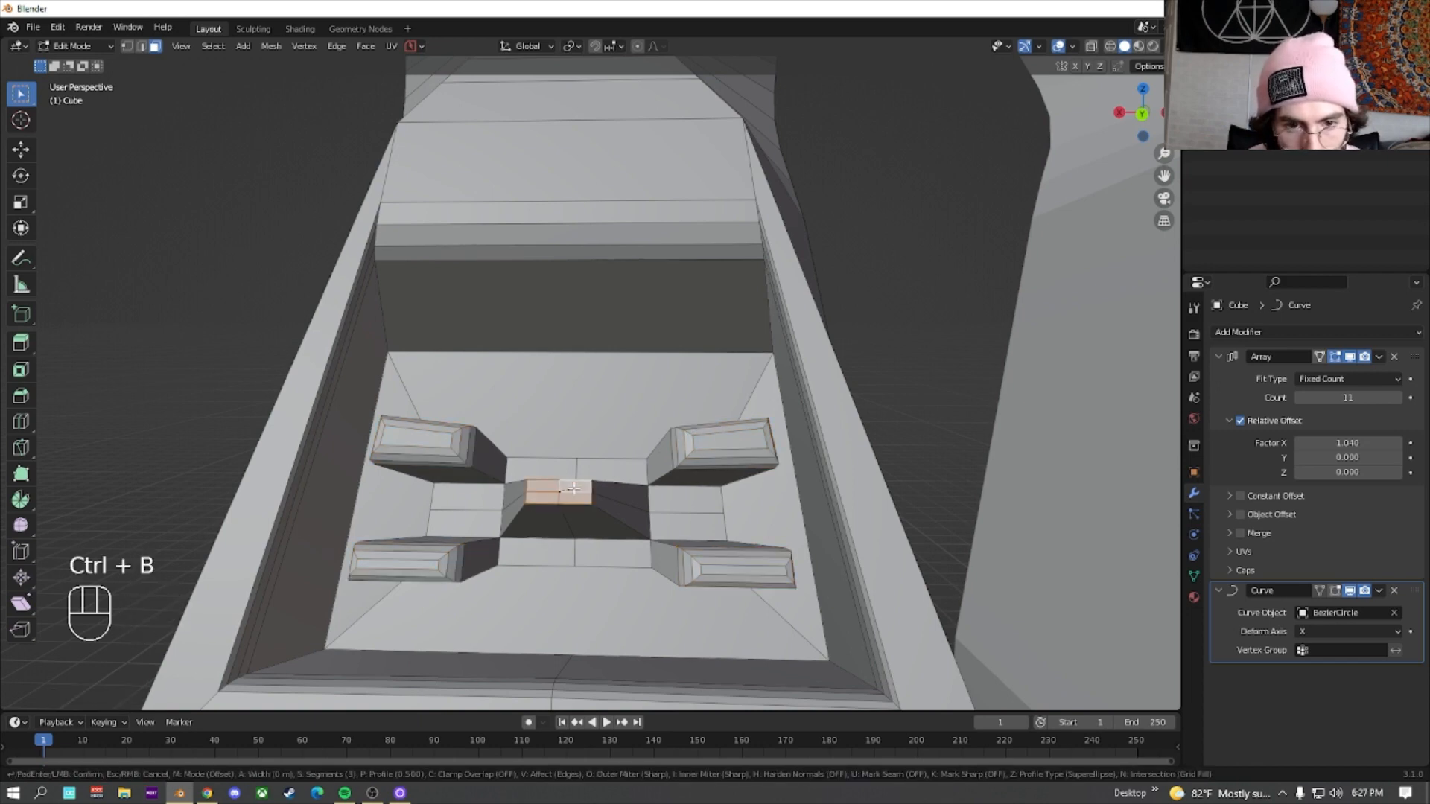
scroll(579, 487, "down", 1)
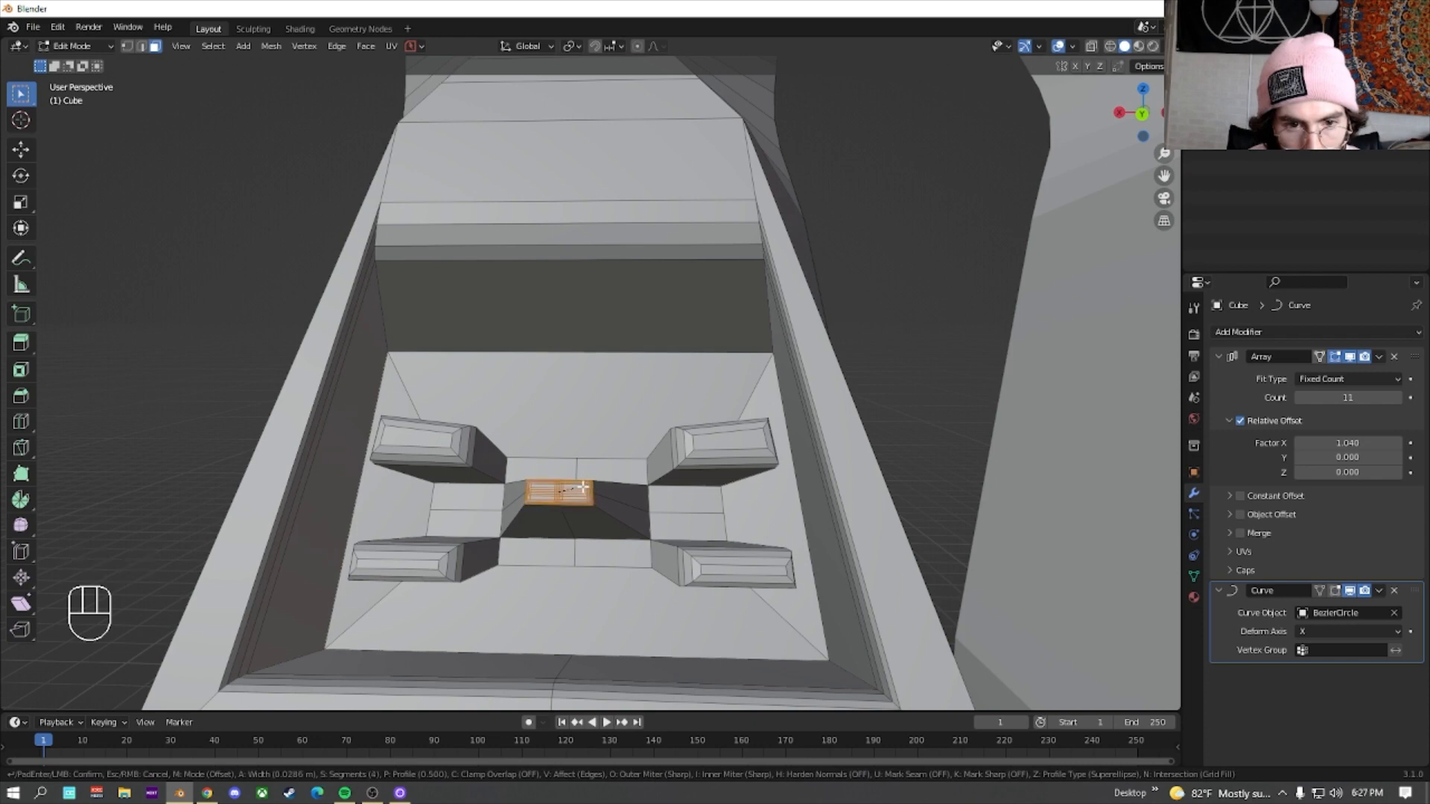
left_click(585, 486)
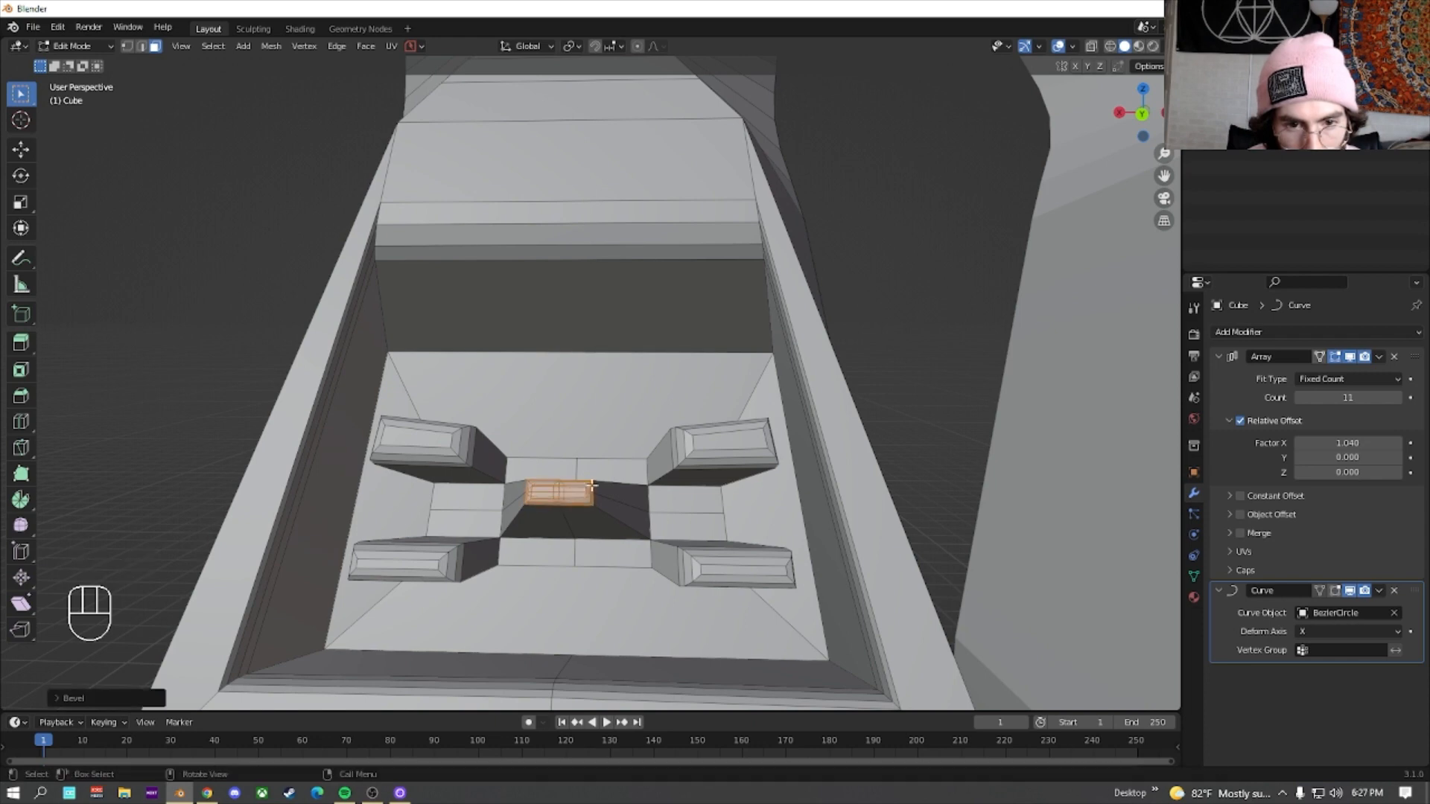
key("ctrl+z")
Bevel the outer faces of the two blocks near the petal's tip with two segments, about 0.13 m wide
scroll(597, 409, "down", 3)
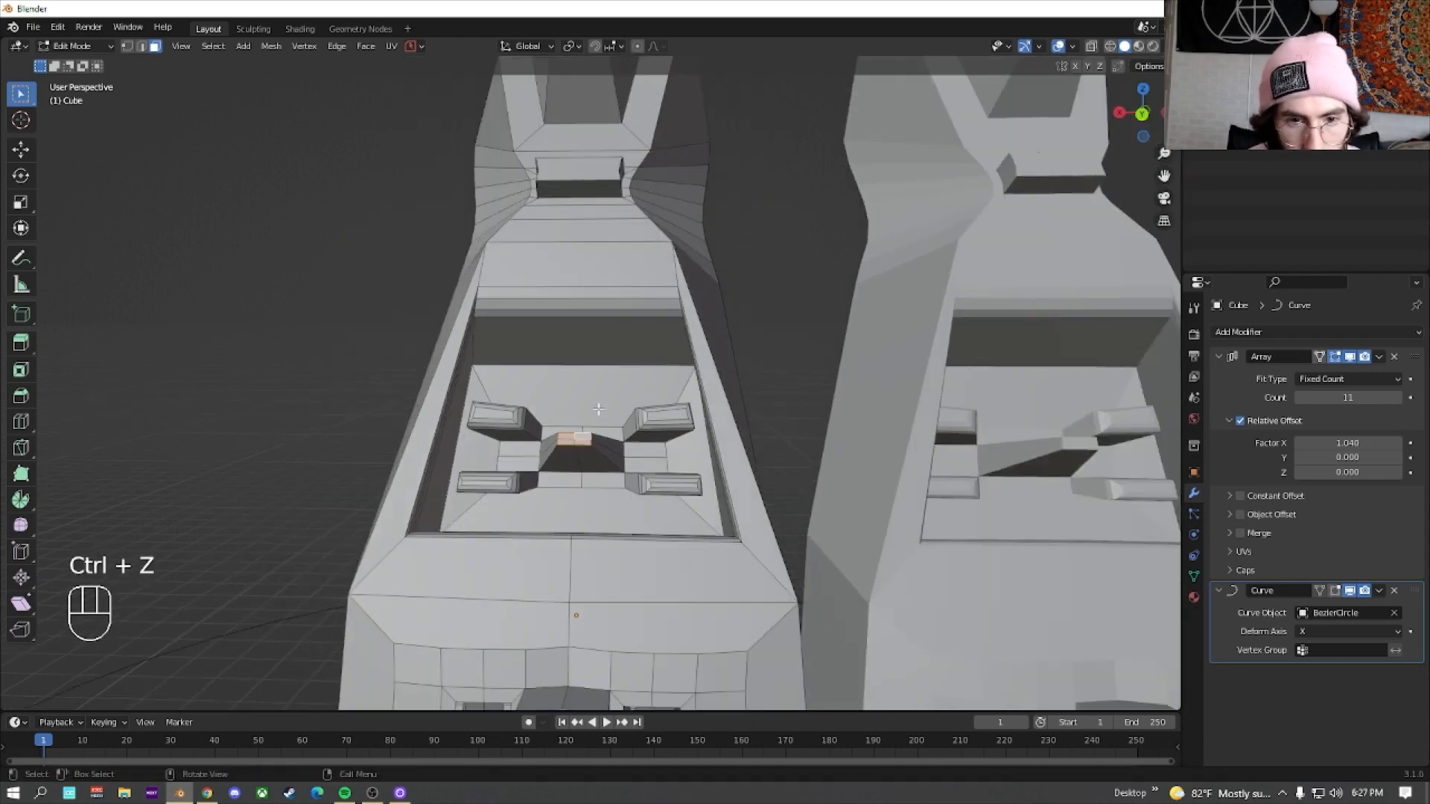
middle_click_drag(608, 236, 600, 565, "shift")
left_click(574, 334)
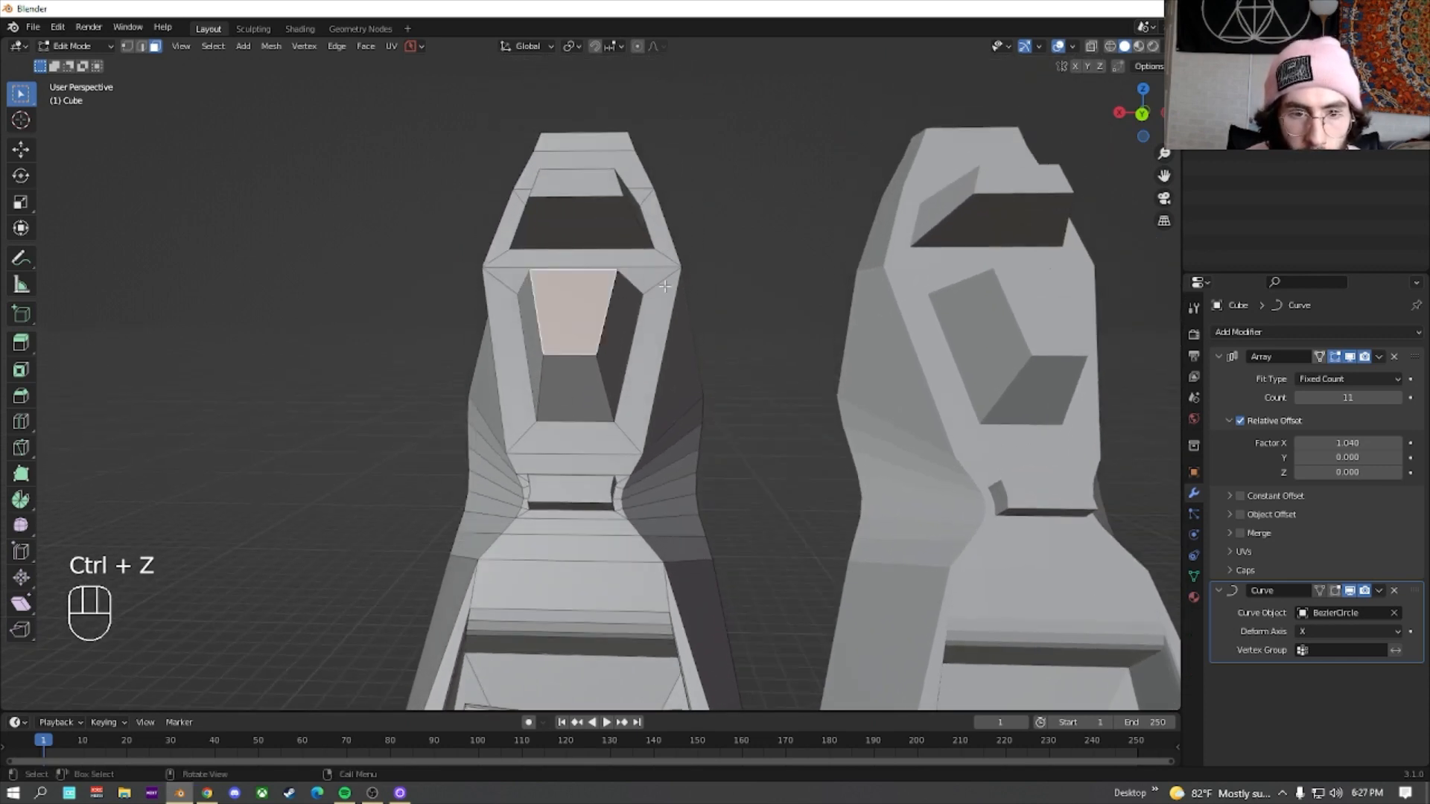
left_click(603, 185, "shift")
key("ctrl+b")
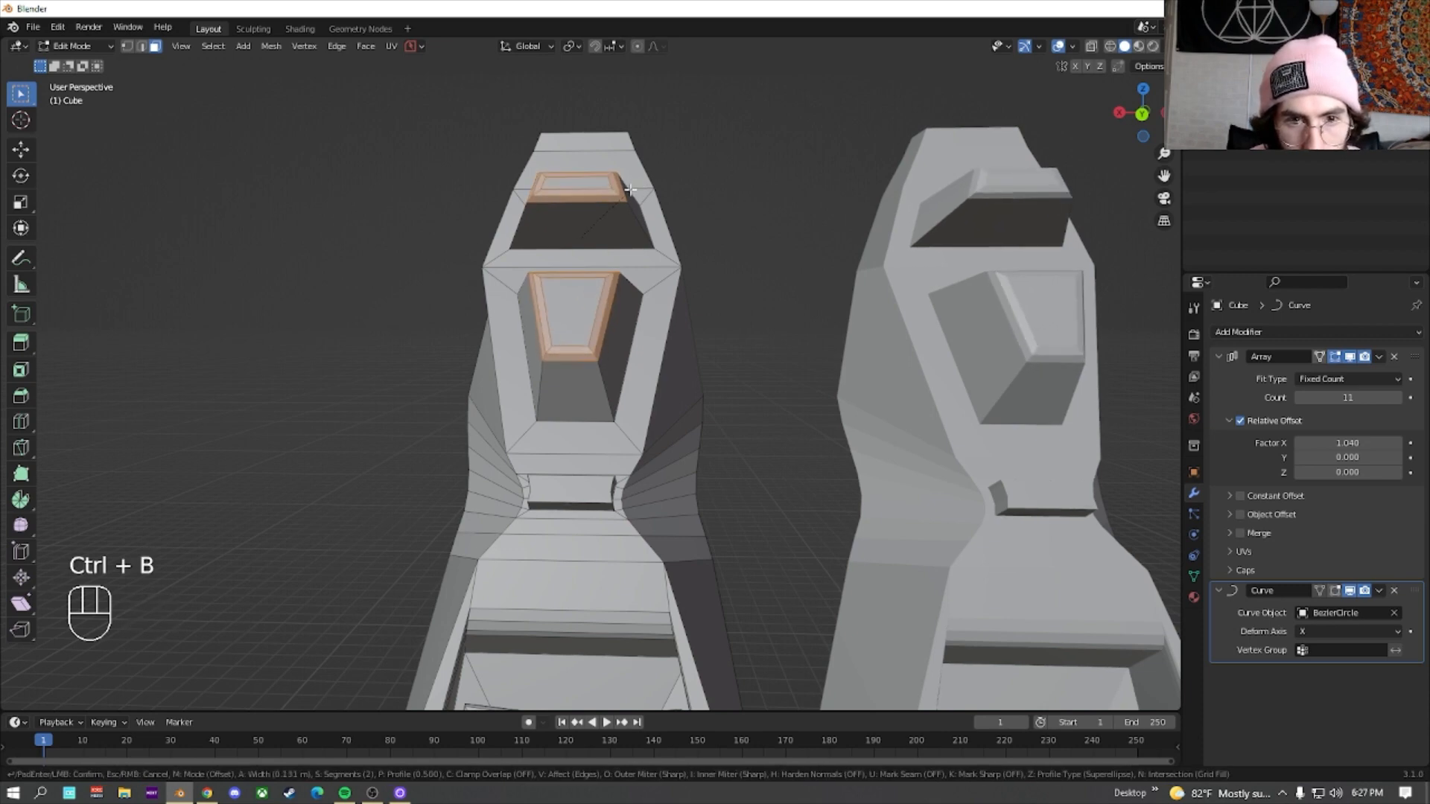
left_click(630, 189)
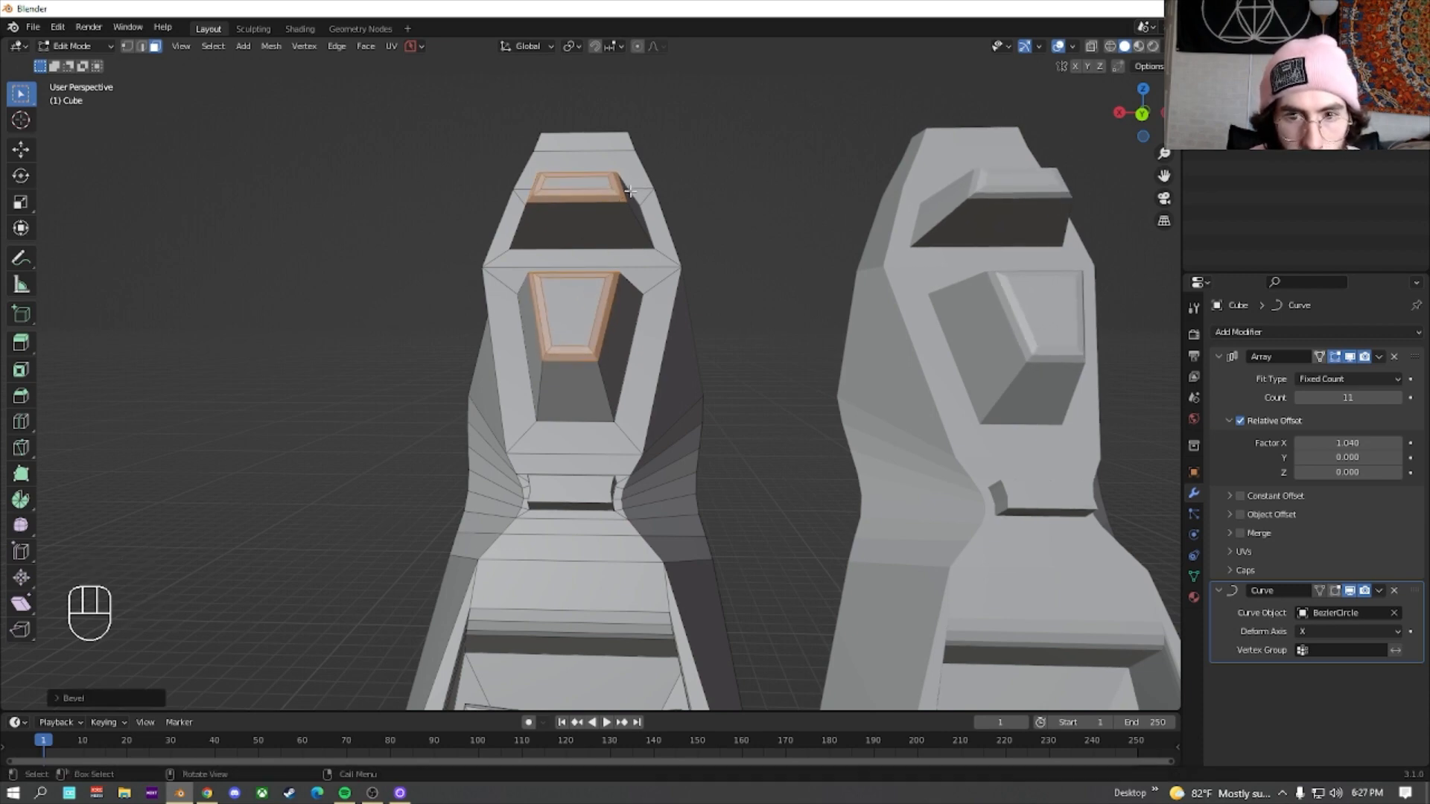
Return to Object Mode and add a Subdivision Surface modifier to the petal ring
scroll(630, 190, "down", 5)
mouse_move(511, 322)
middle_mouse_down()
mouse_move(290, 501)
mouse_move(711, 378)
mouse_move(600, 395)
mouse_move(450, 332)
mouse_move(485, 309)
mouse_move(533, 325)
middle_mouse_up()
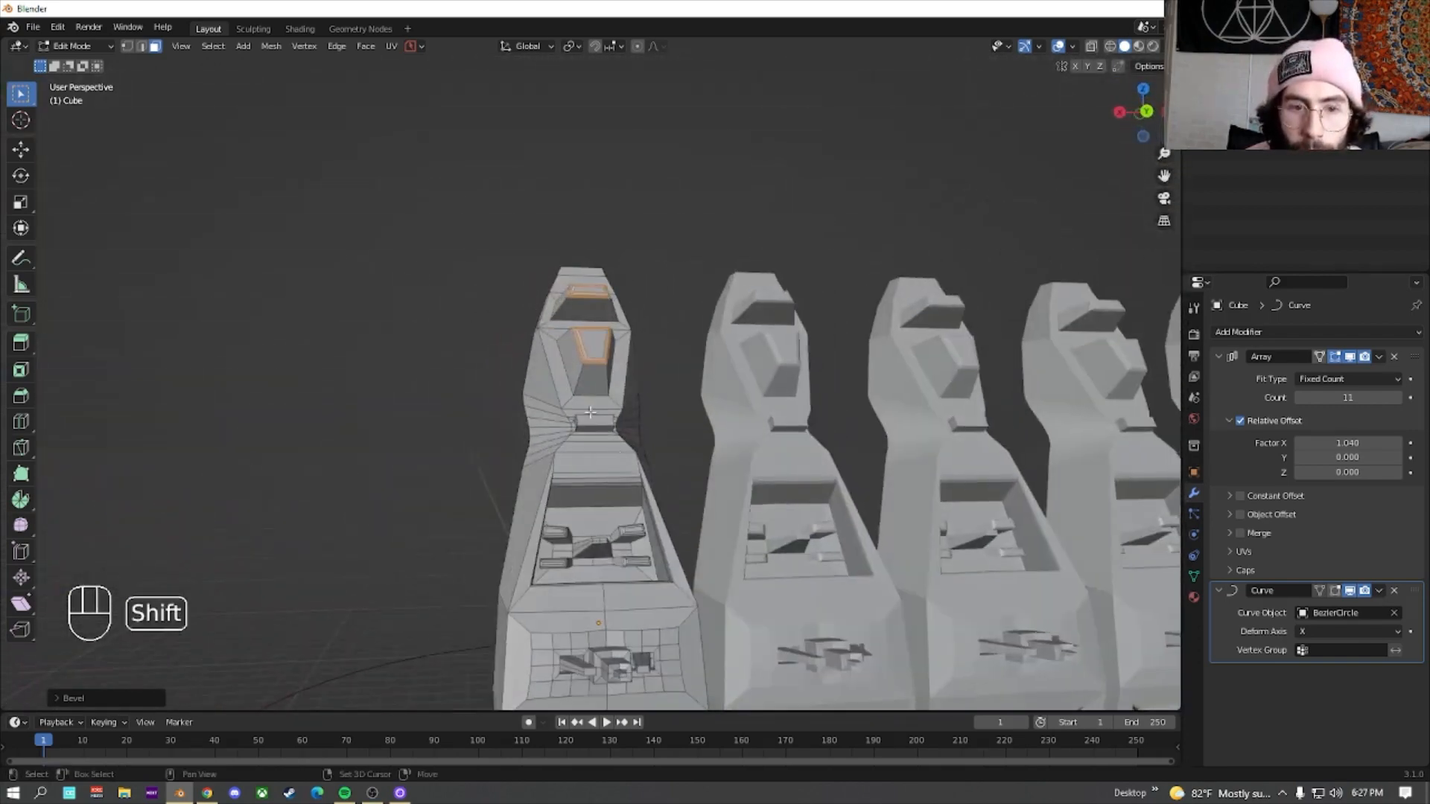
middle_click_drag(590, 412, 519, 387, "shift")
key("Tab")
left_click(519, 310)
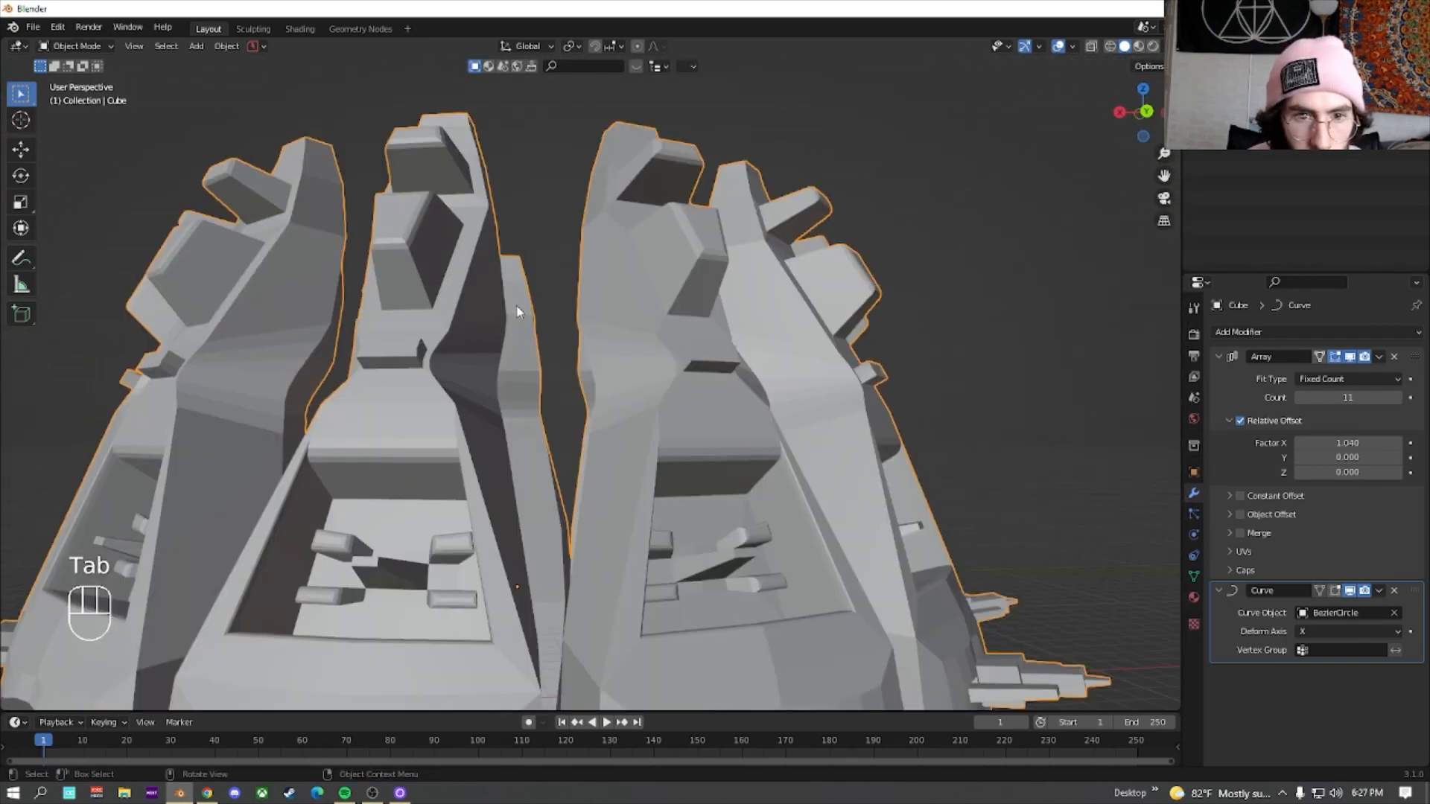
scroll(510, 318, "down", 3)
middle_click_drag(506, 320, 721, 454)
scroll(722, 454, "up", 5)
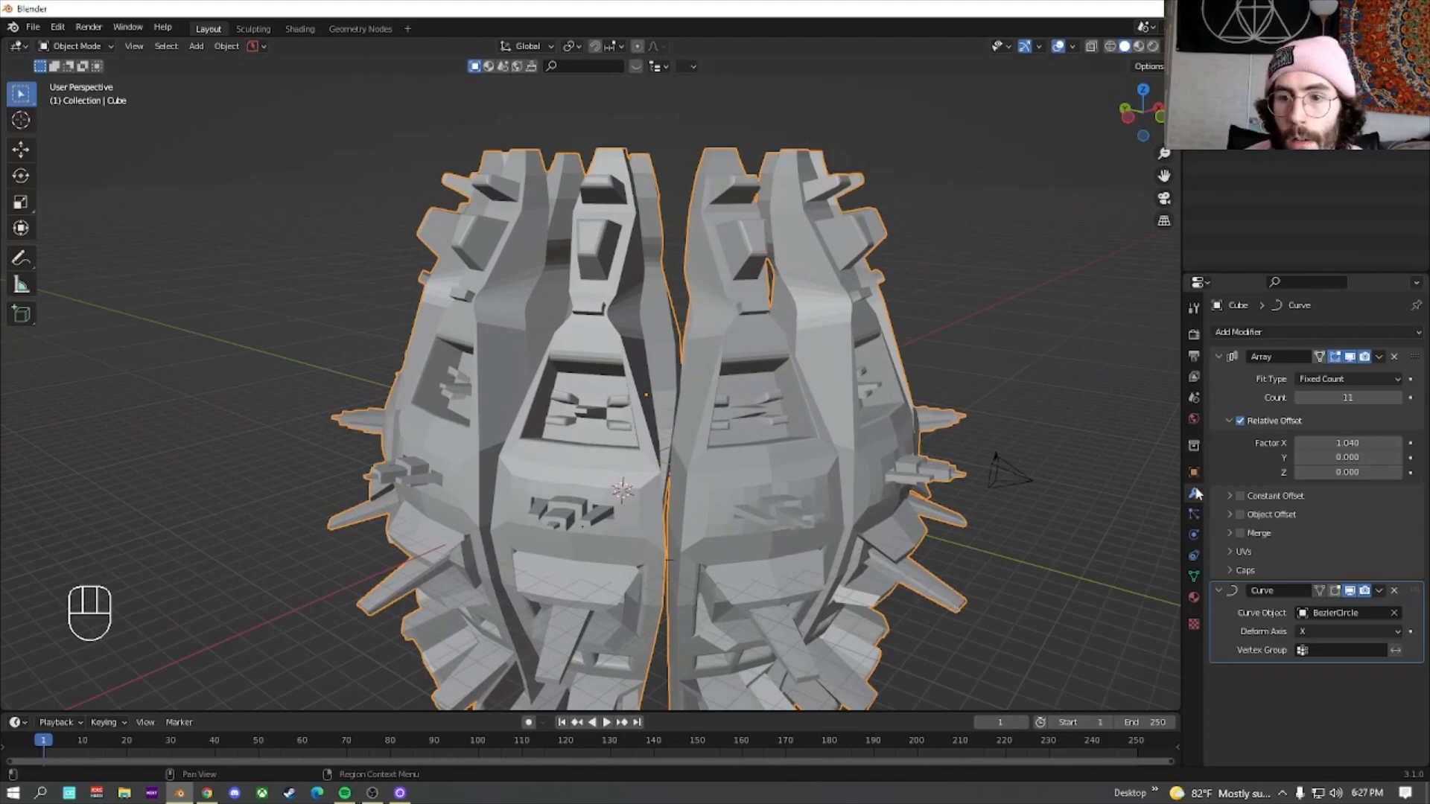
left_click(1245, 335)
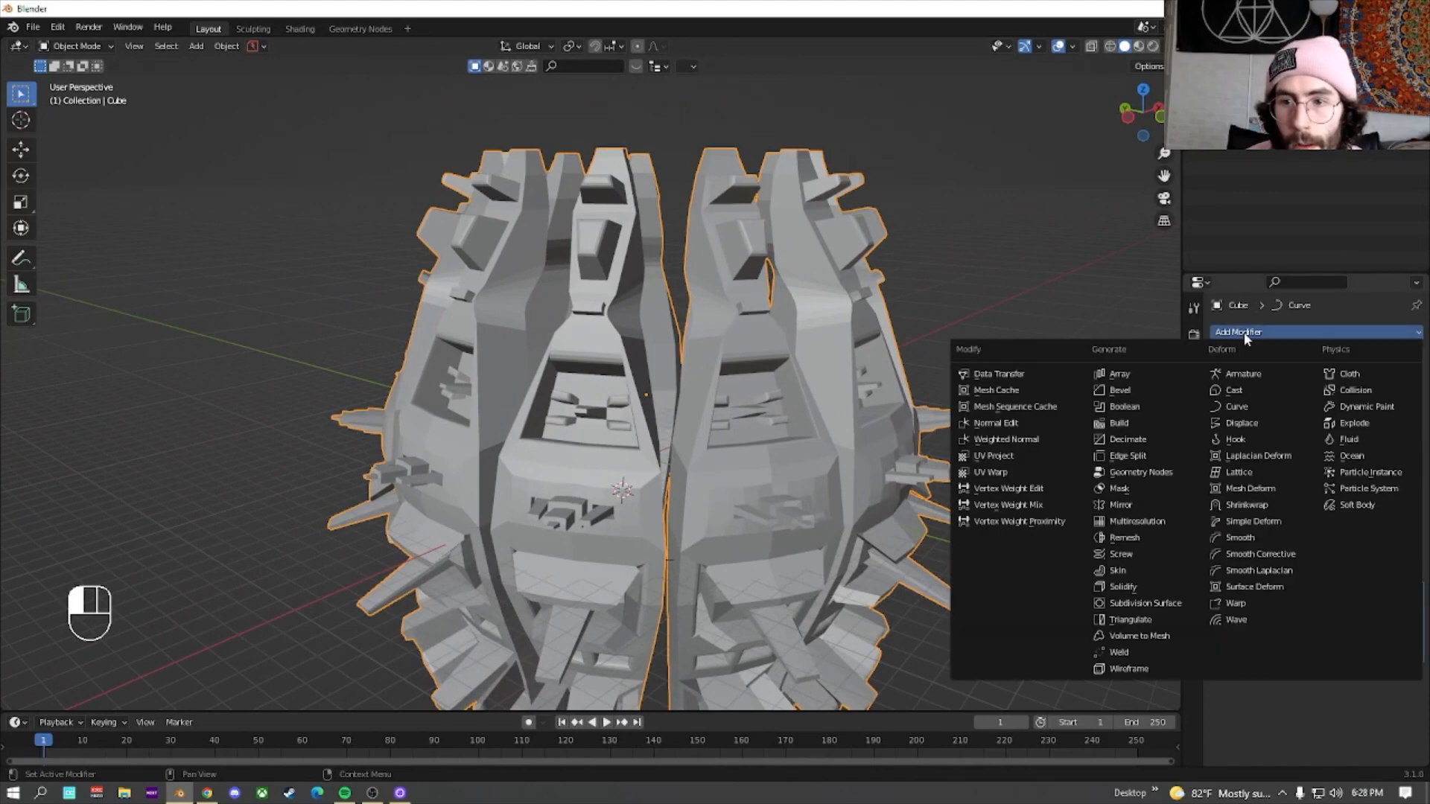
left_click(1145, 603)
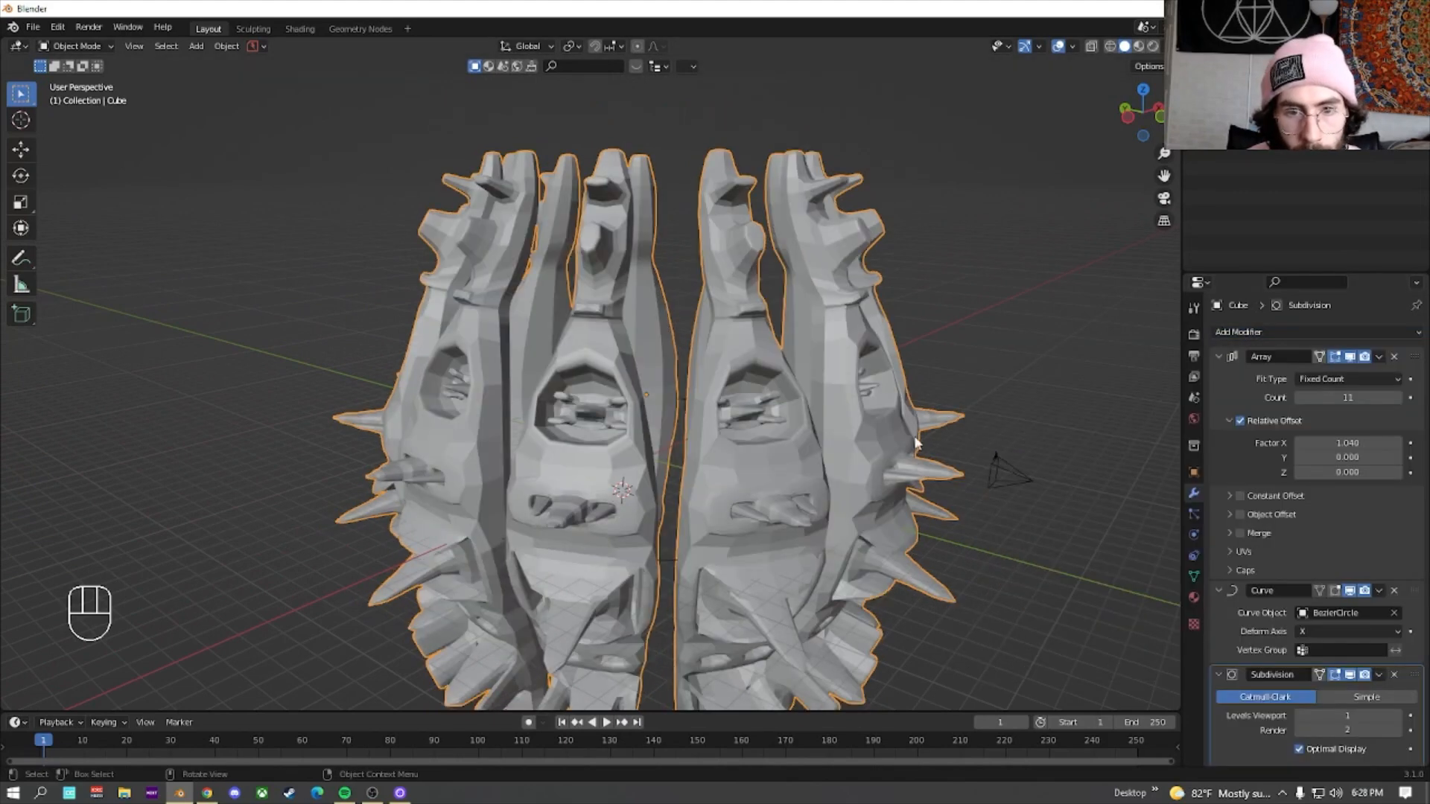
scroll(1370, 633, "down", 1)
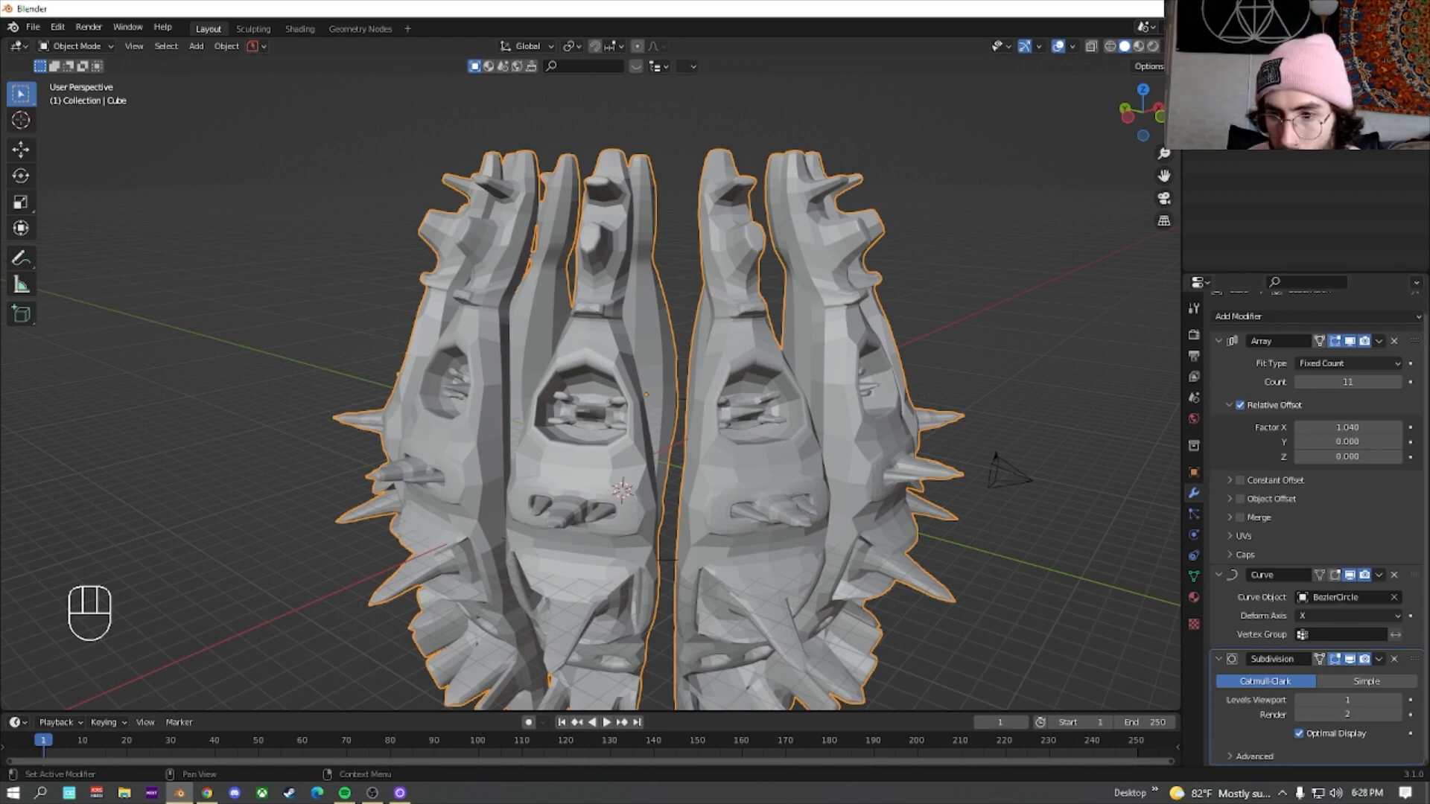
Set the petal ring's Subdivision viewport level to 2 and shade the object smooth
left_click(1396, 700)
right_click(593, 294)
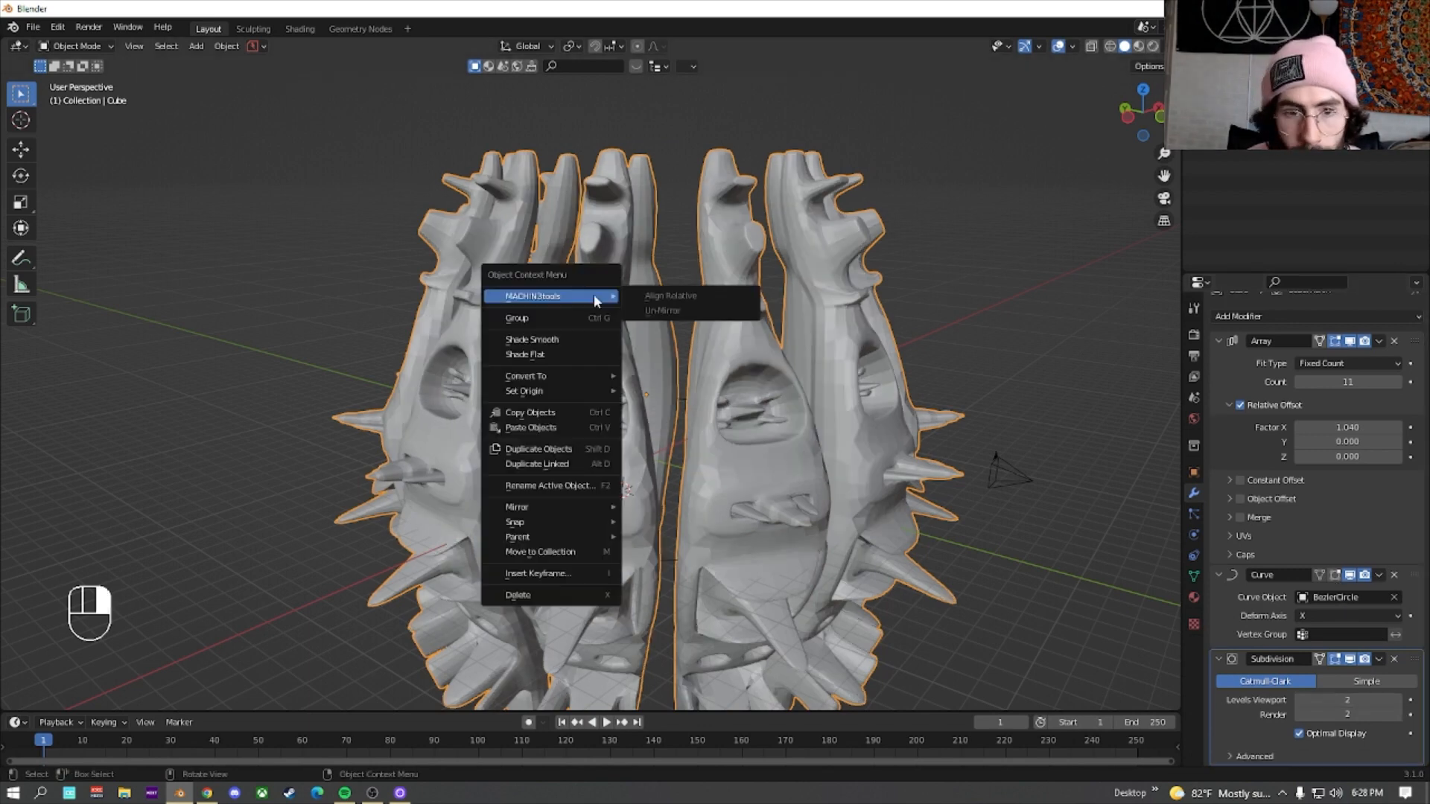
left_click(546, 345)
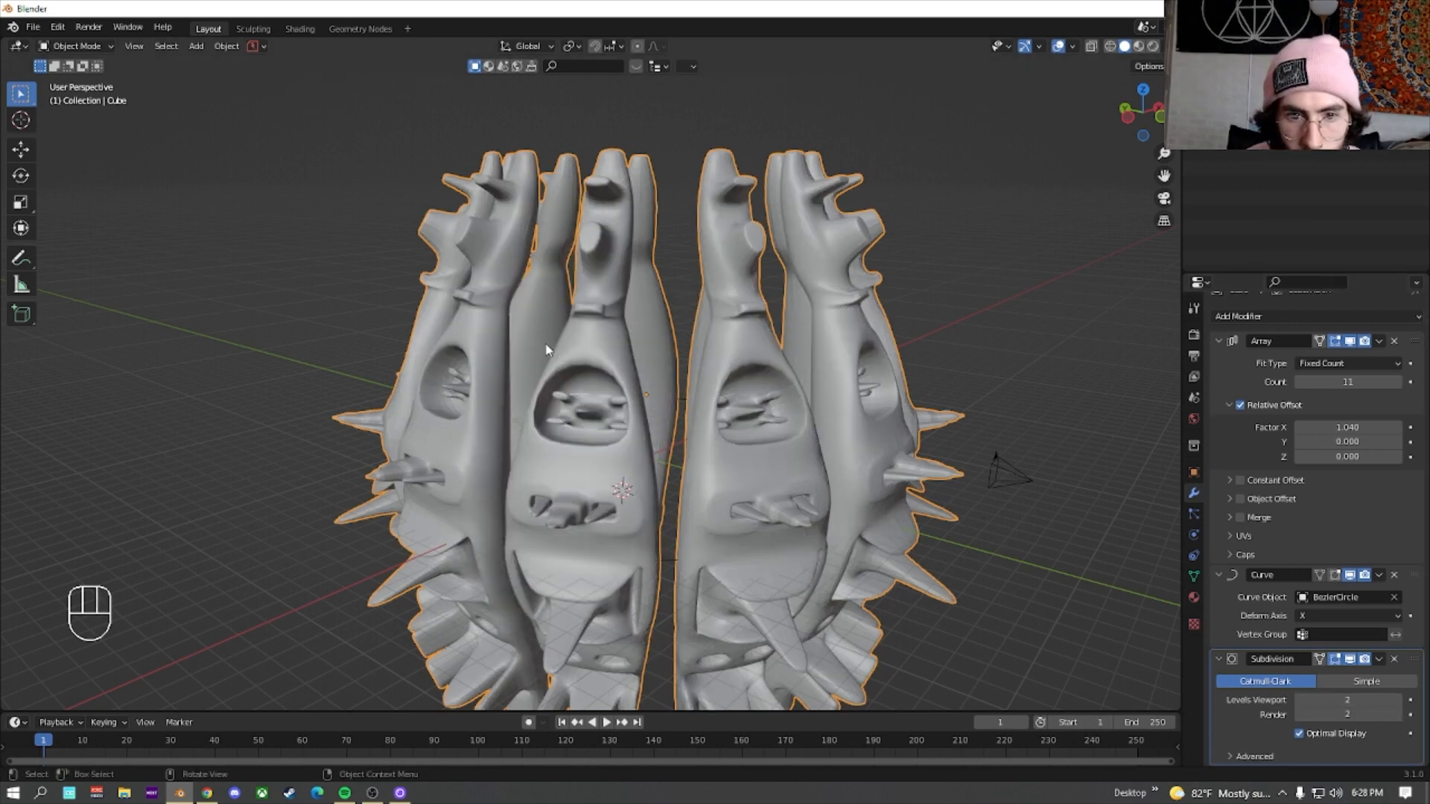
mouse_move(546, 345)
middle_mouse_down()
mouse_move(648, 341)
mouse_move(720, 313)
mouse_move(785, 261)
mouse_move(775, 325)
mouse_move(454, 332)
mouse_move(603, 362)
middle_mouse_up()
scroll(454, 332, "down", 5)
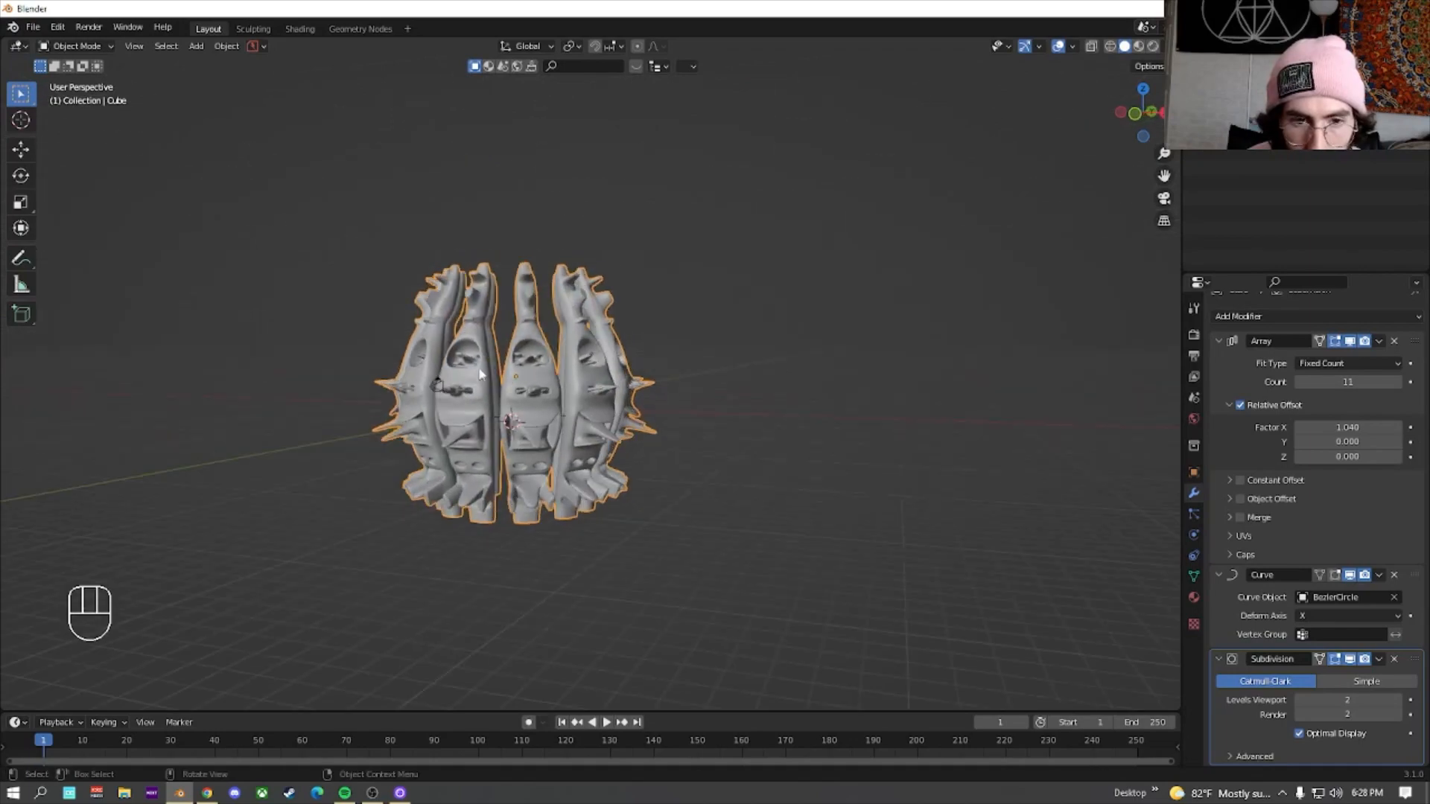
Select the Bezier circle and scale it down uniformly to about 0.68 to draw the petals together
key("KP_0")
scroll(736, 379, "down", 3)
middle_click_drag(734, 359, 708, 359)
scroll(708, 359, "down", 9)
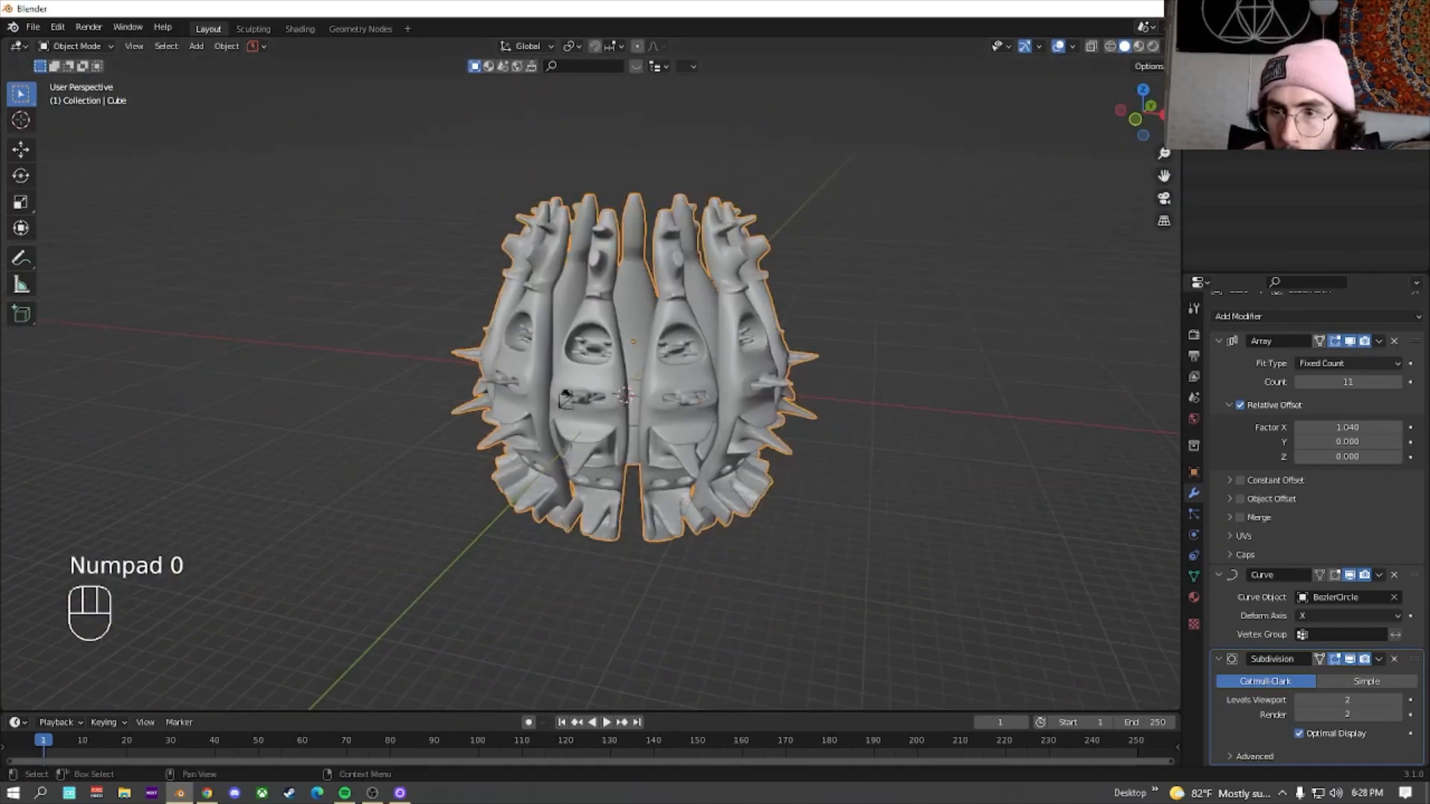
left_click(1258, 95)
scroll(680, 368, "up", 1)
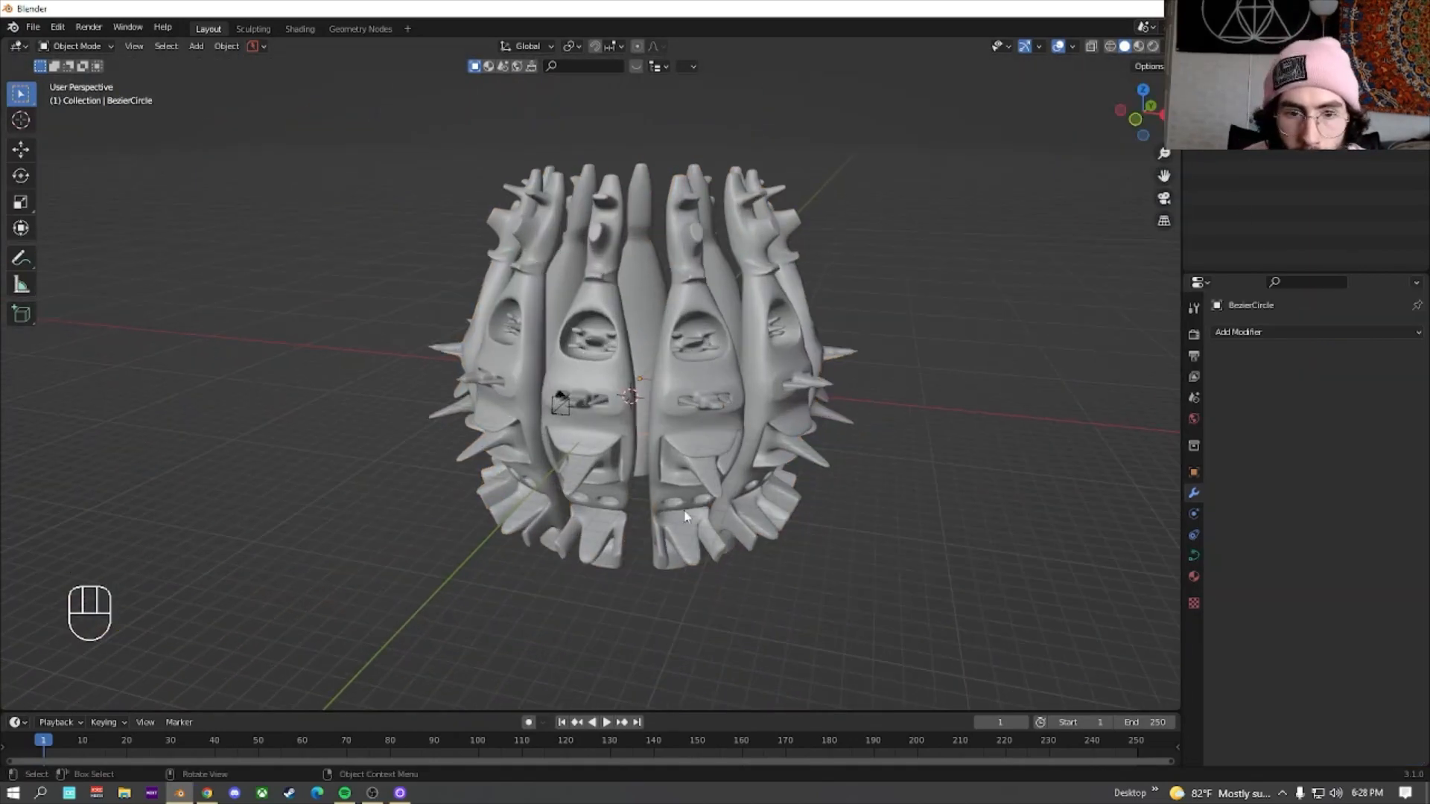
key("s")
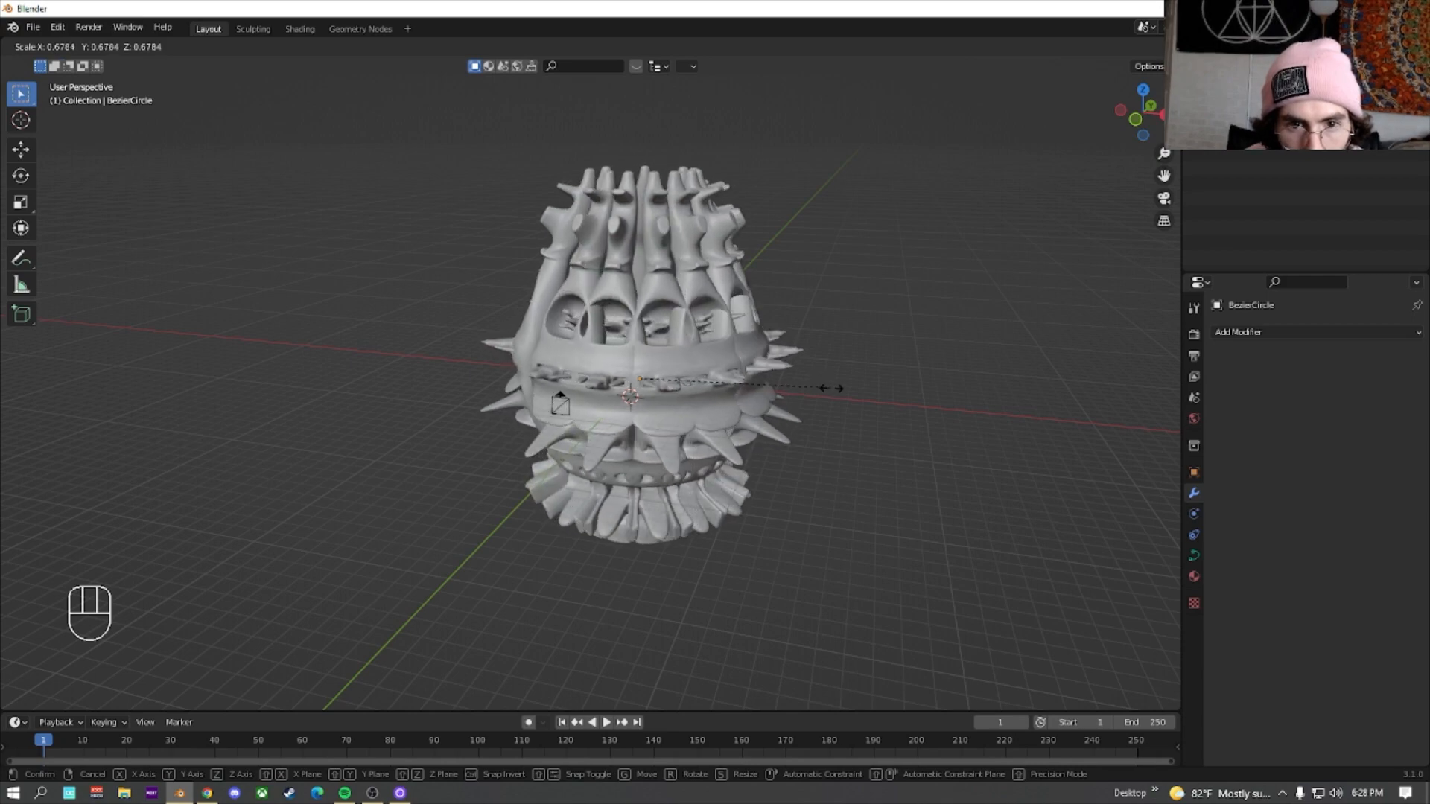
left_click(831, 387)
middle_click_drag(791, 329, 846, 268)
From the top view, raise the petal object's Array count to 15 to close the ring
key("KP_7")
middle_click_drag(618, 310, 709, 336, "shift")
left_click(646, 227)
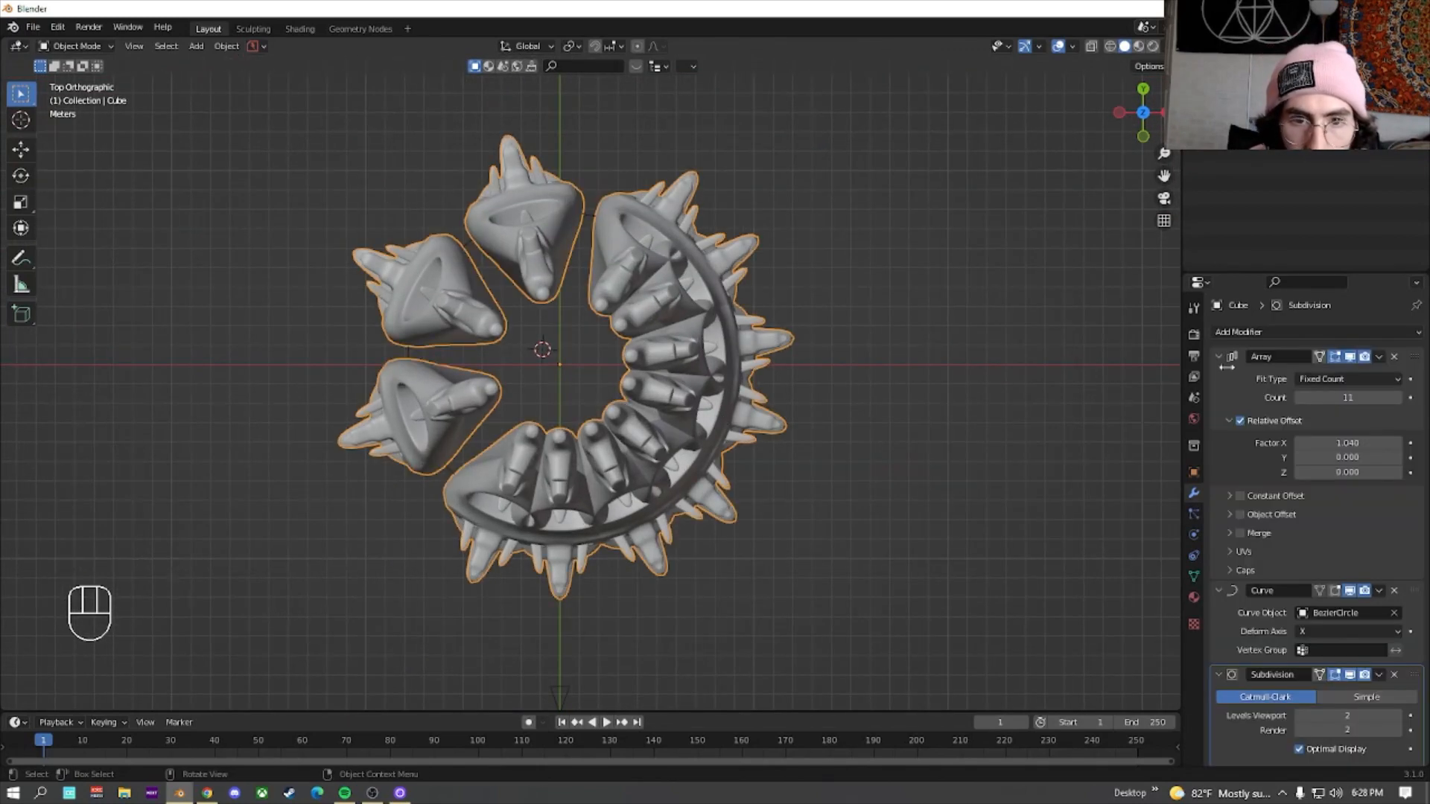
left_click(1395, 396)
left_click(1396, 398)
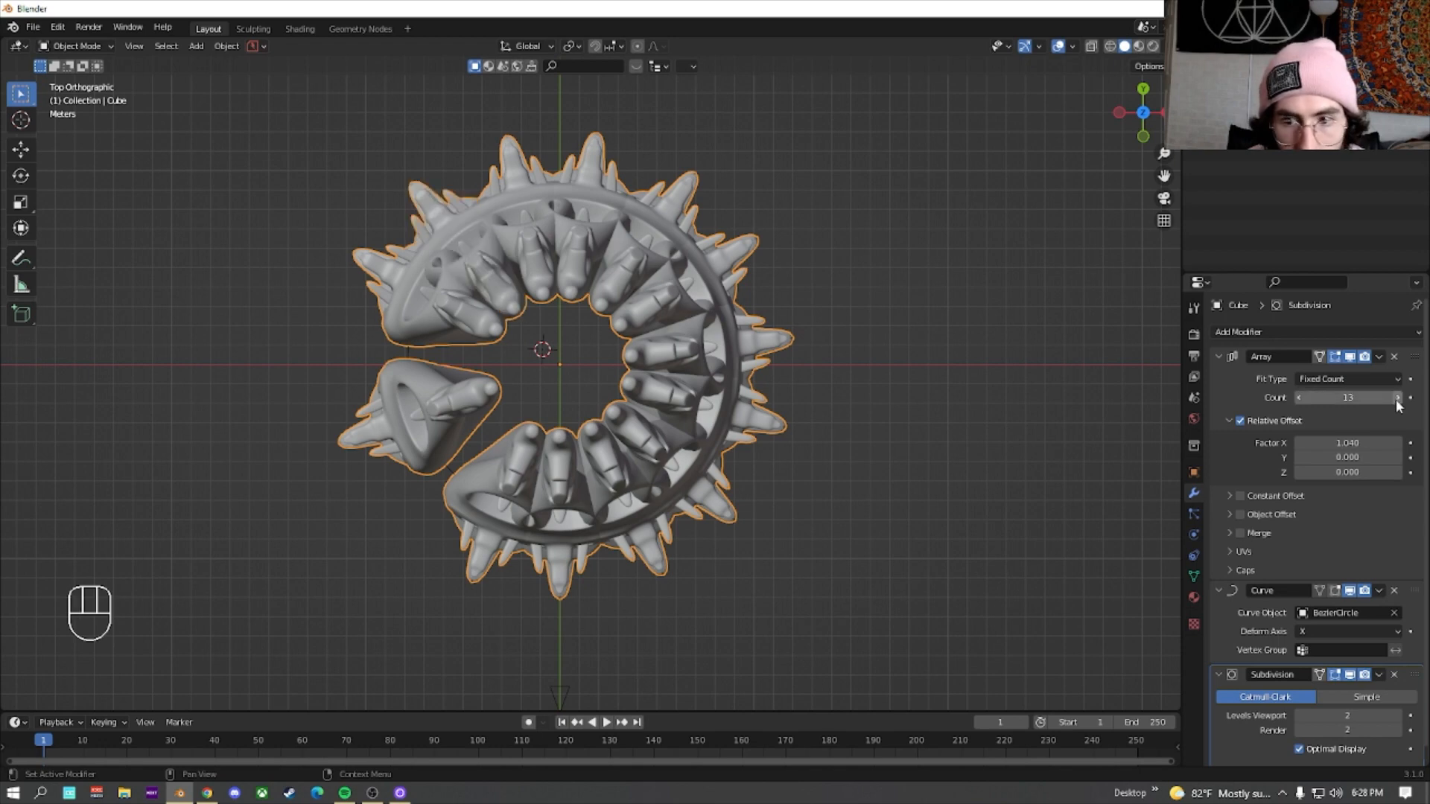
left_click(1395, 399)
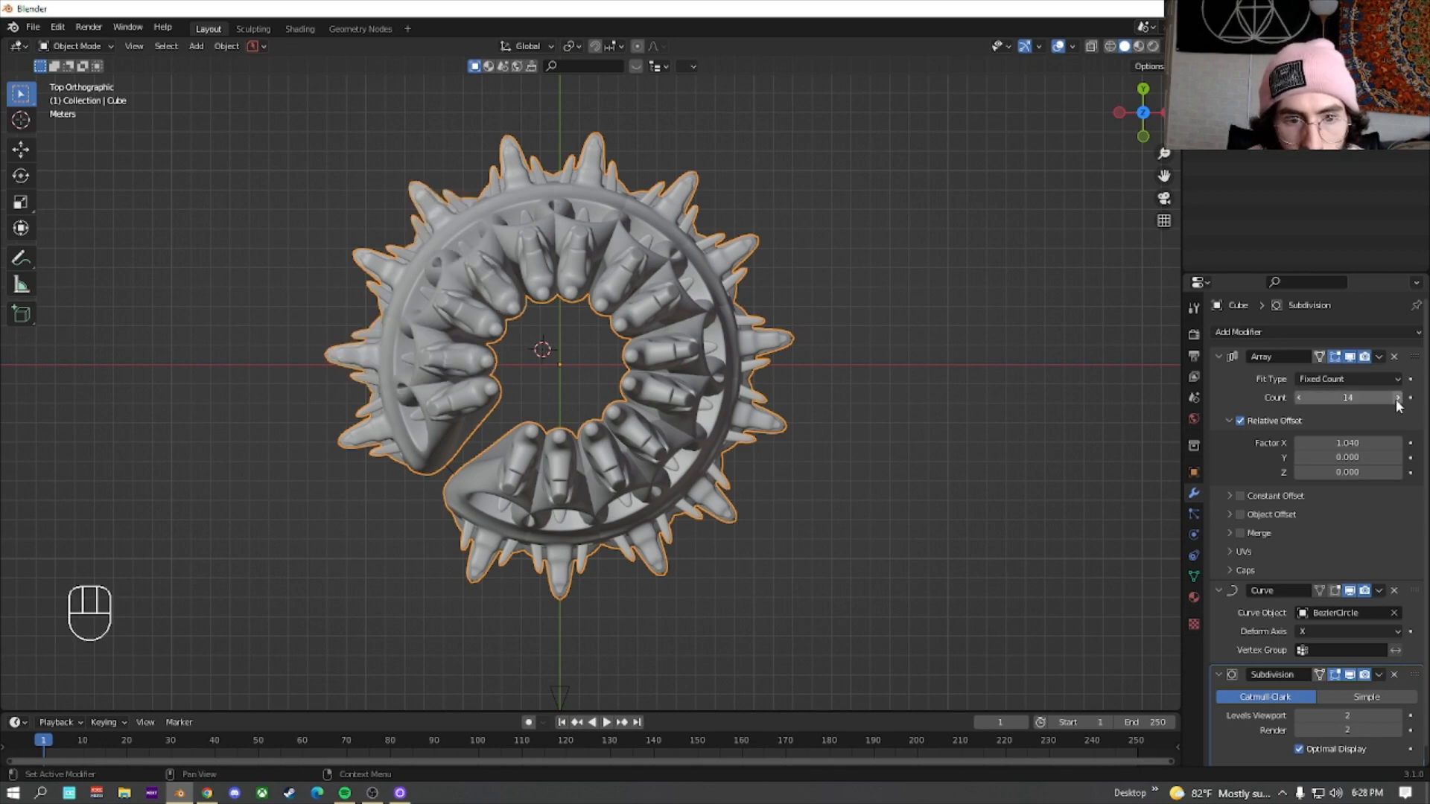
left_click(1396, 398)
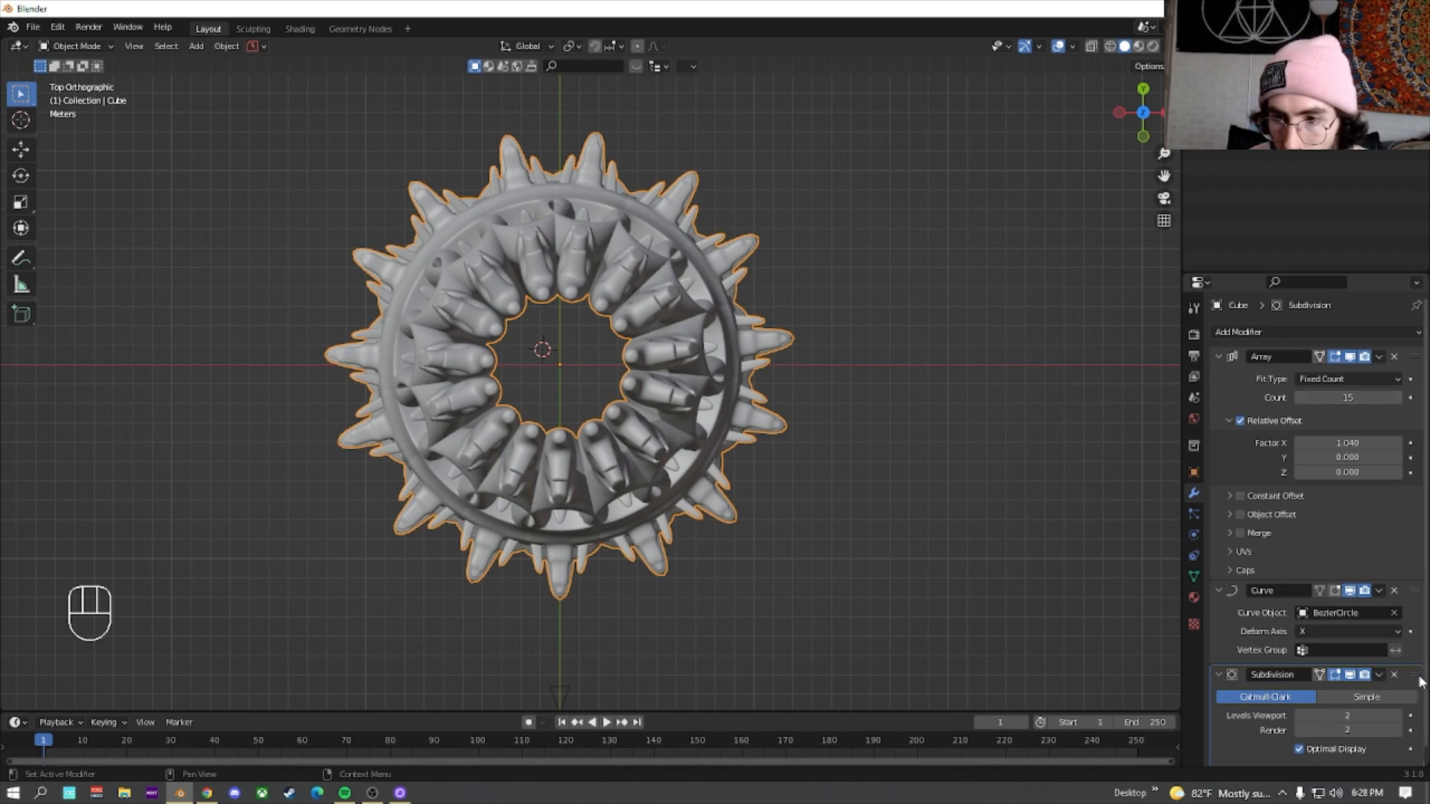
Move the Subdivision modifier above the Array modifier in the petal object's modifier stack
left_click_drag(1419, 681, 1341, 279)
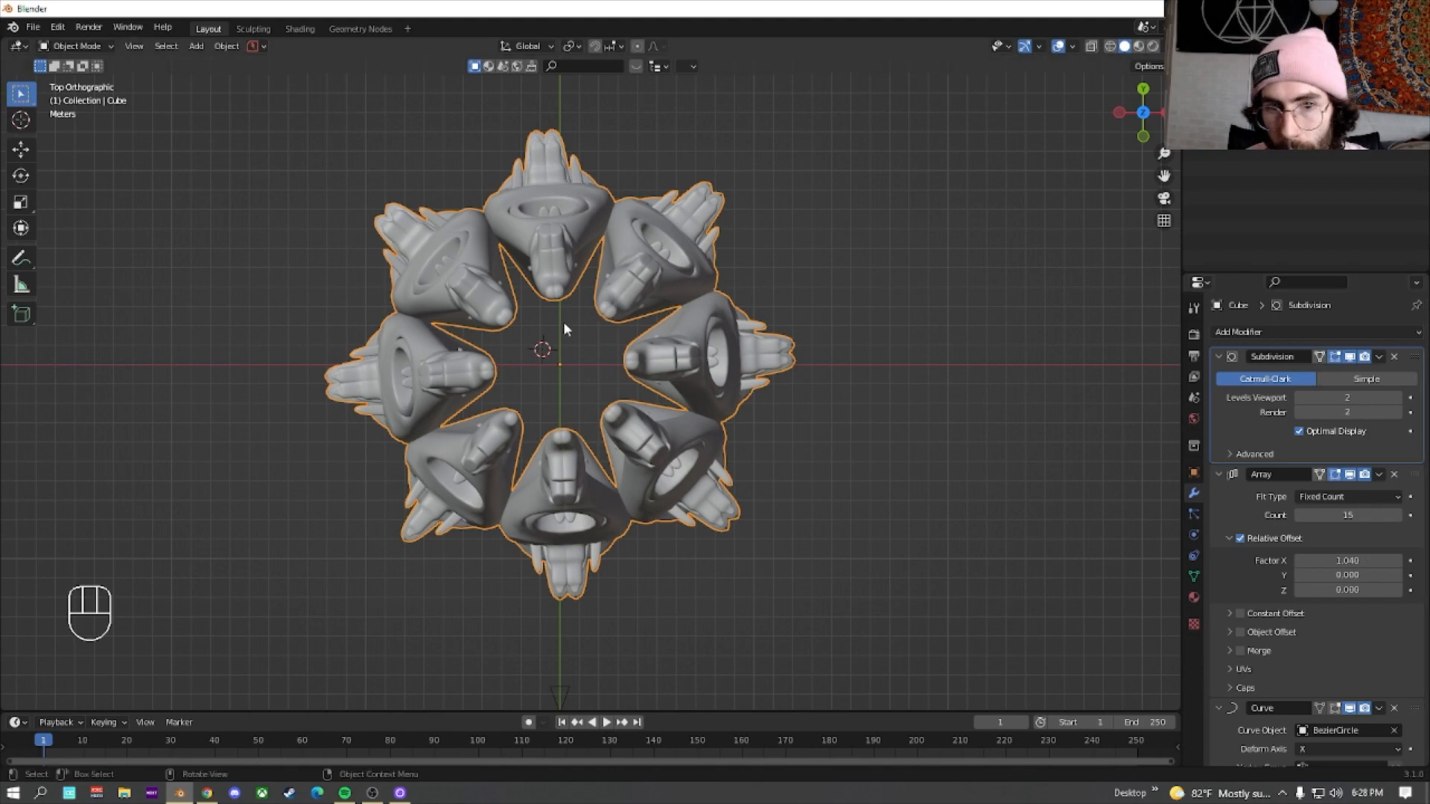
middle_click_drag(564, 326, 653, 225)
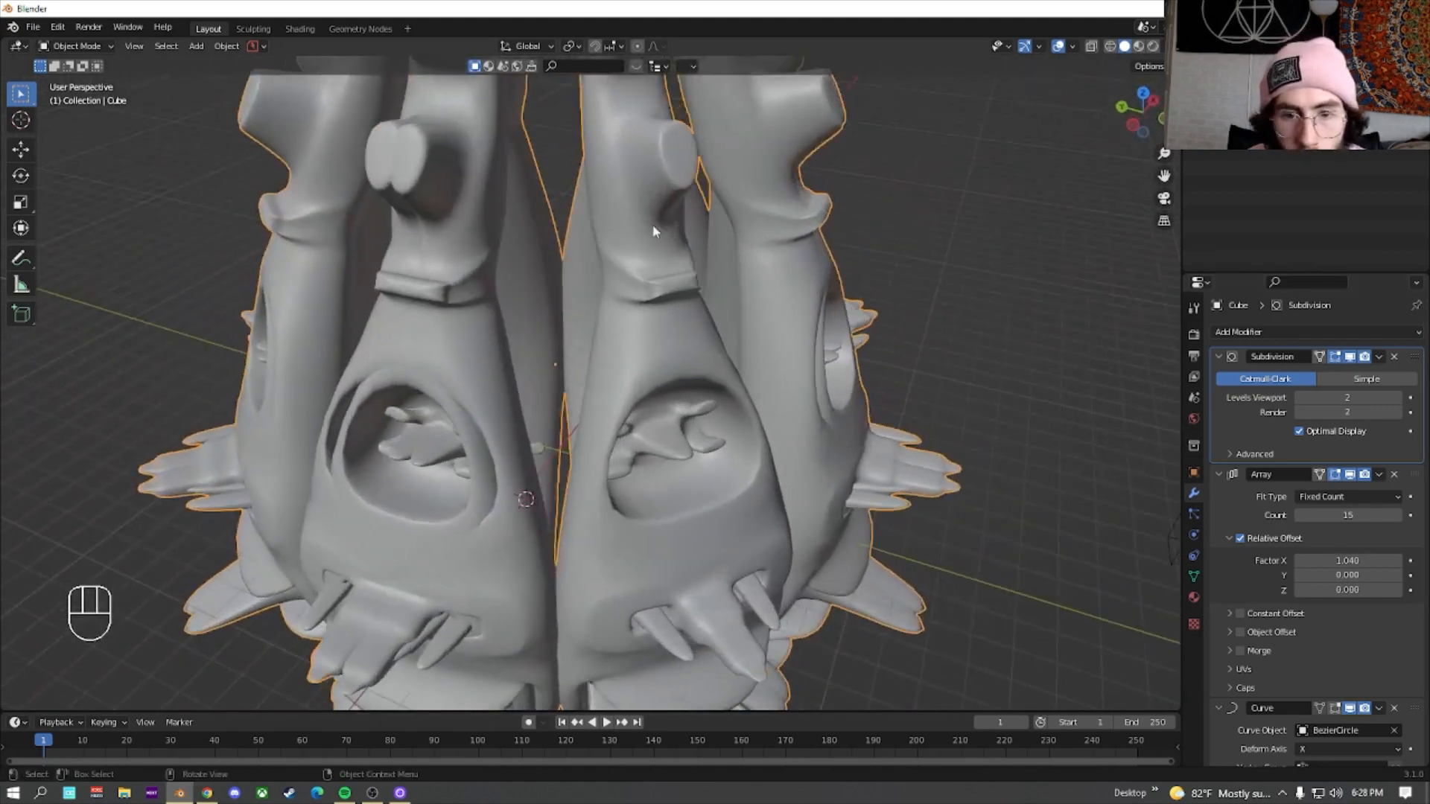
scroll(1289, 480, "down", 1)
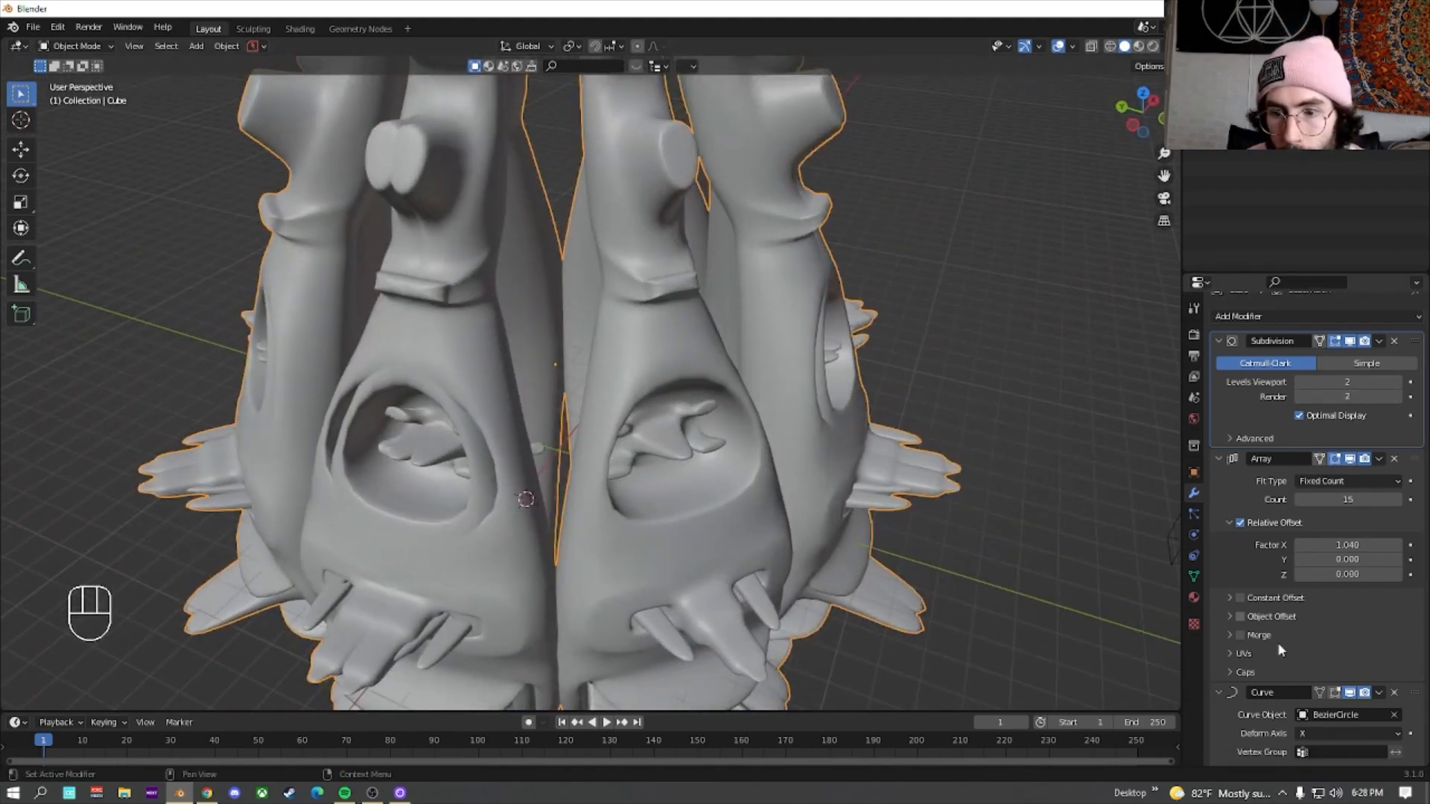
scroll(686, 357, "down", 4)
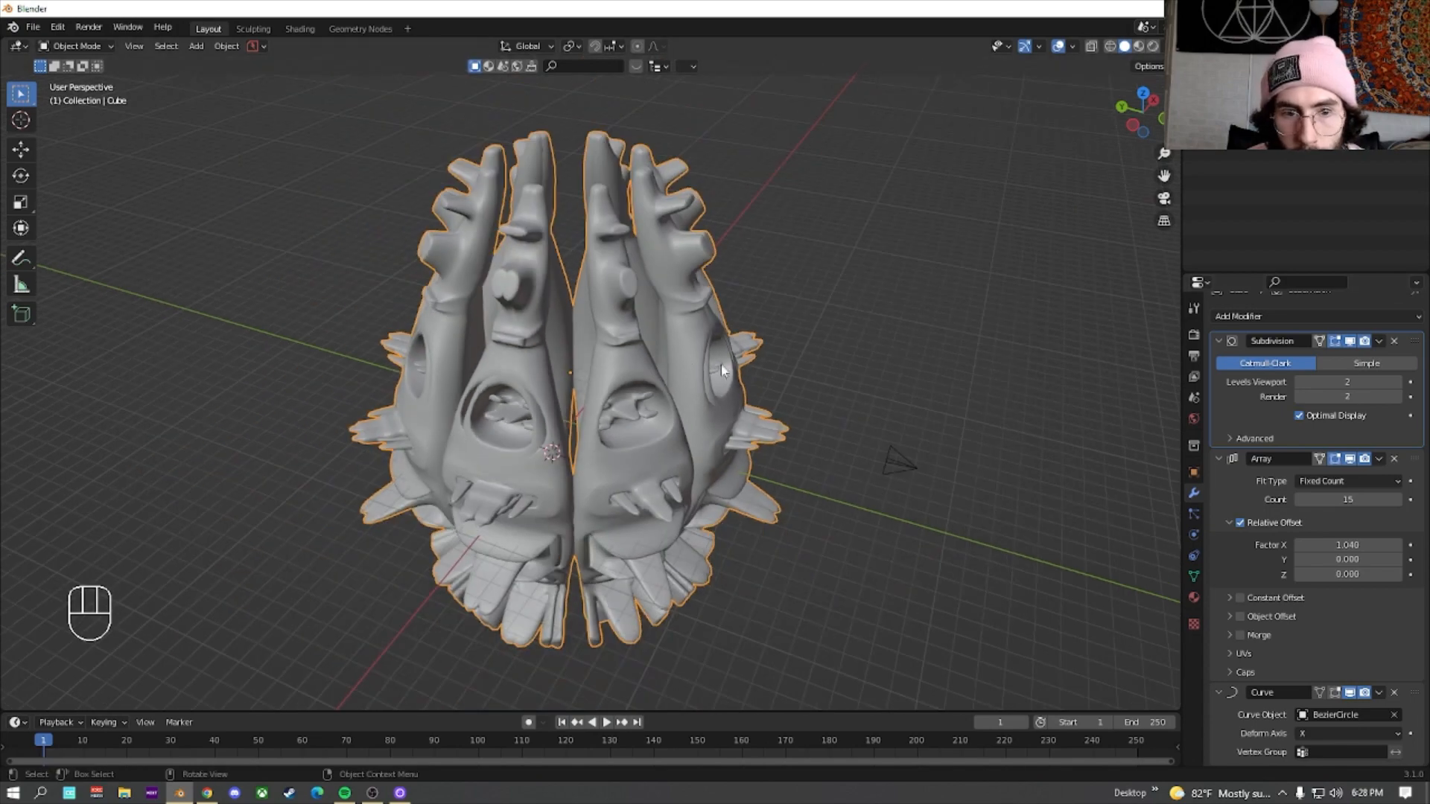
middle_click_drag(750, 341, 811, 298)
scroll(752, 350, "down", 4)
middle_click_drag(646, 426, 655, 362)
scroll(663, 416, "down", 1)
scroll(656, 364, "up", 3)
Add an Empty at the 3D cursor
key("shift+a")
mouse_move(616, 298)
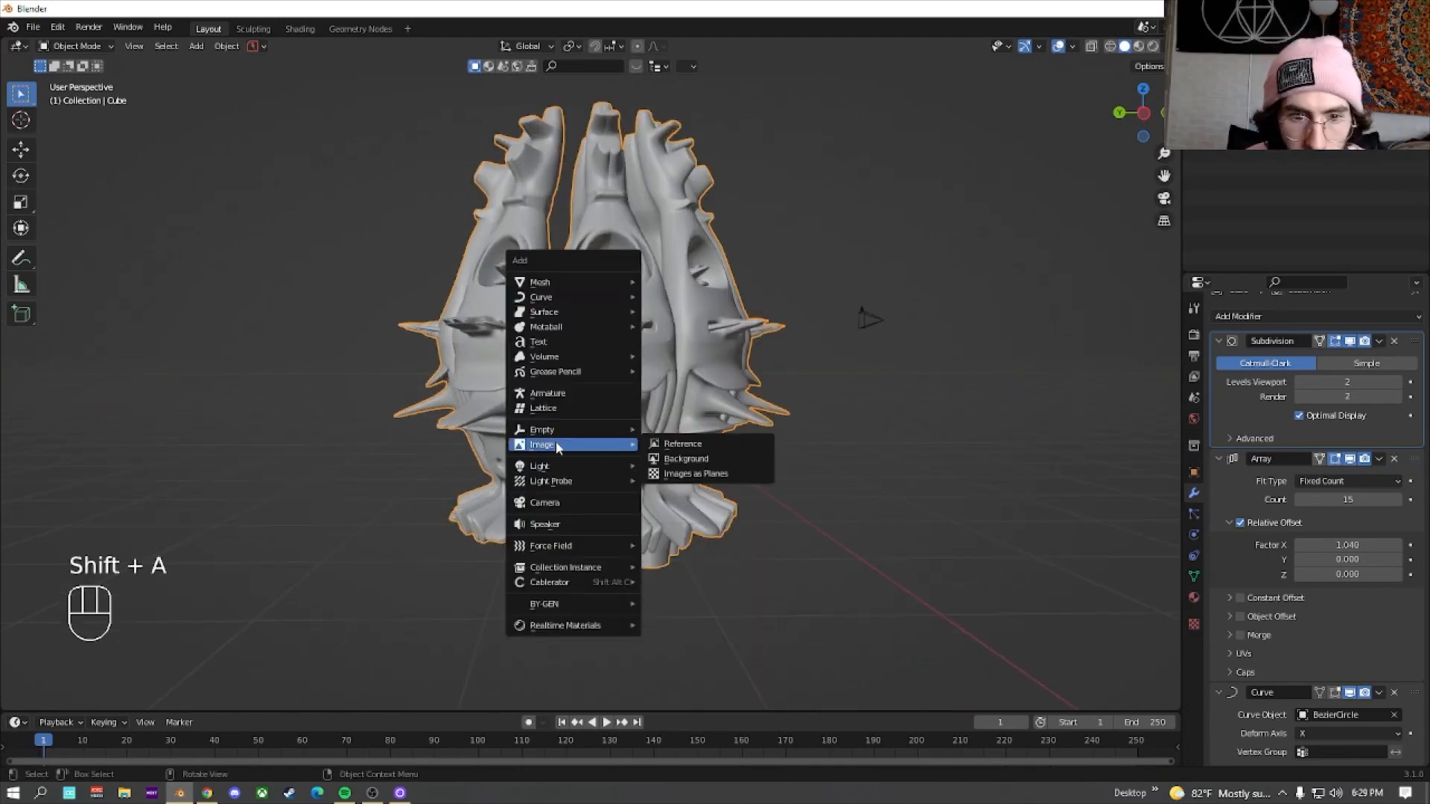
mouse_move(556, 428)
left_click(683, 429)
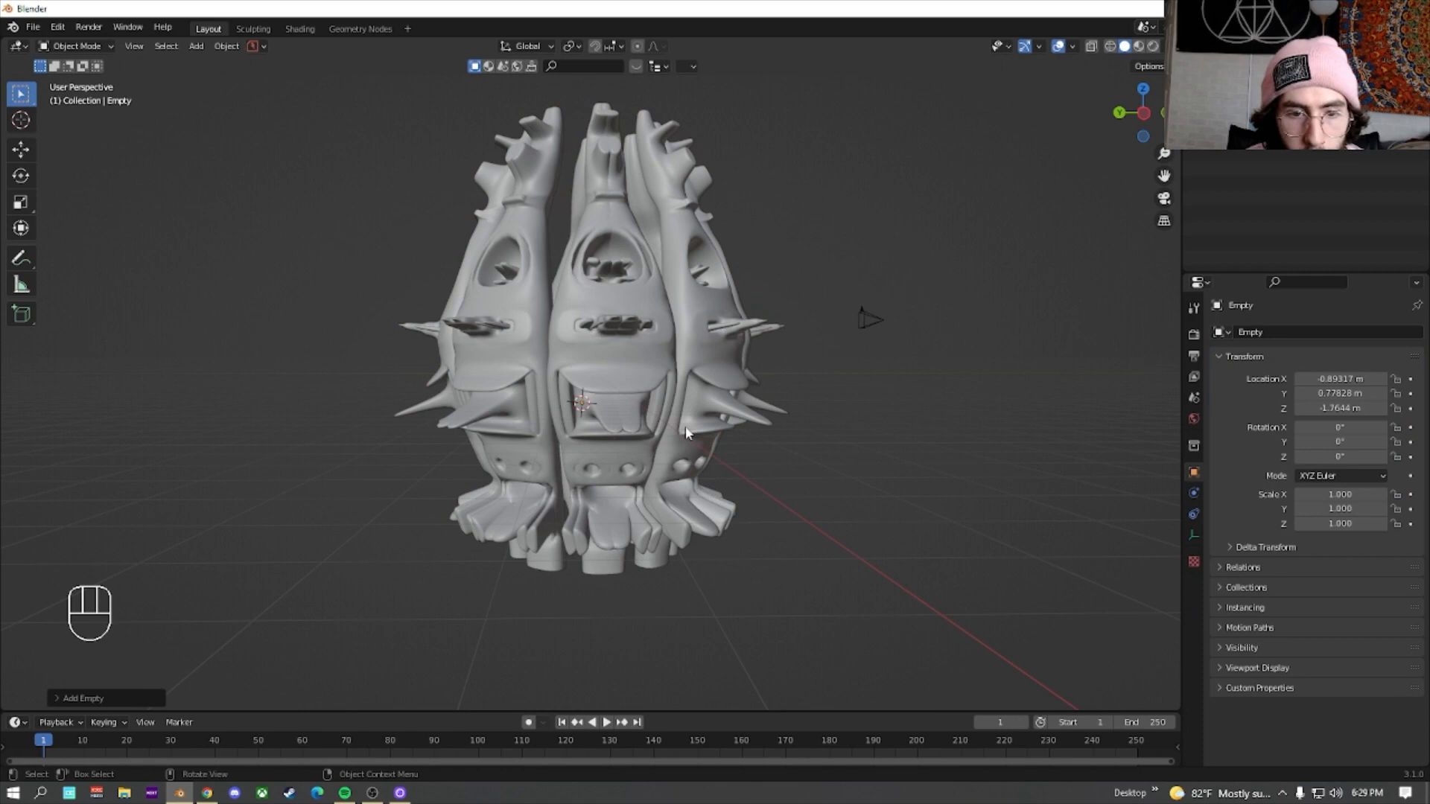
Select the petal ring and add a Mirror modifier on the X axis
left_click(594, 277)
left_click(1251, 332)
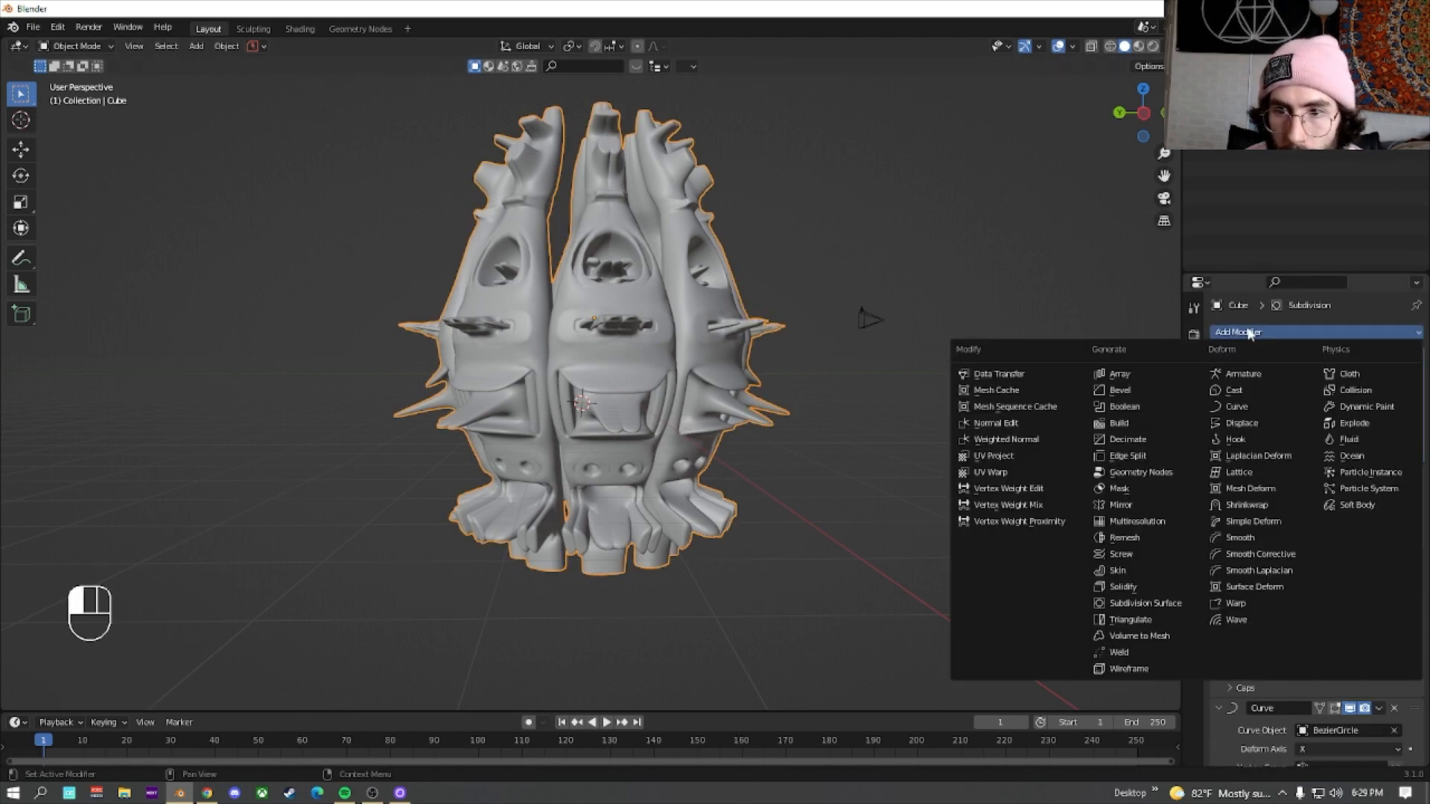
left_click(1151, 504)
scroll(1310, 522, "down", 6)
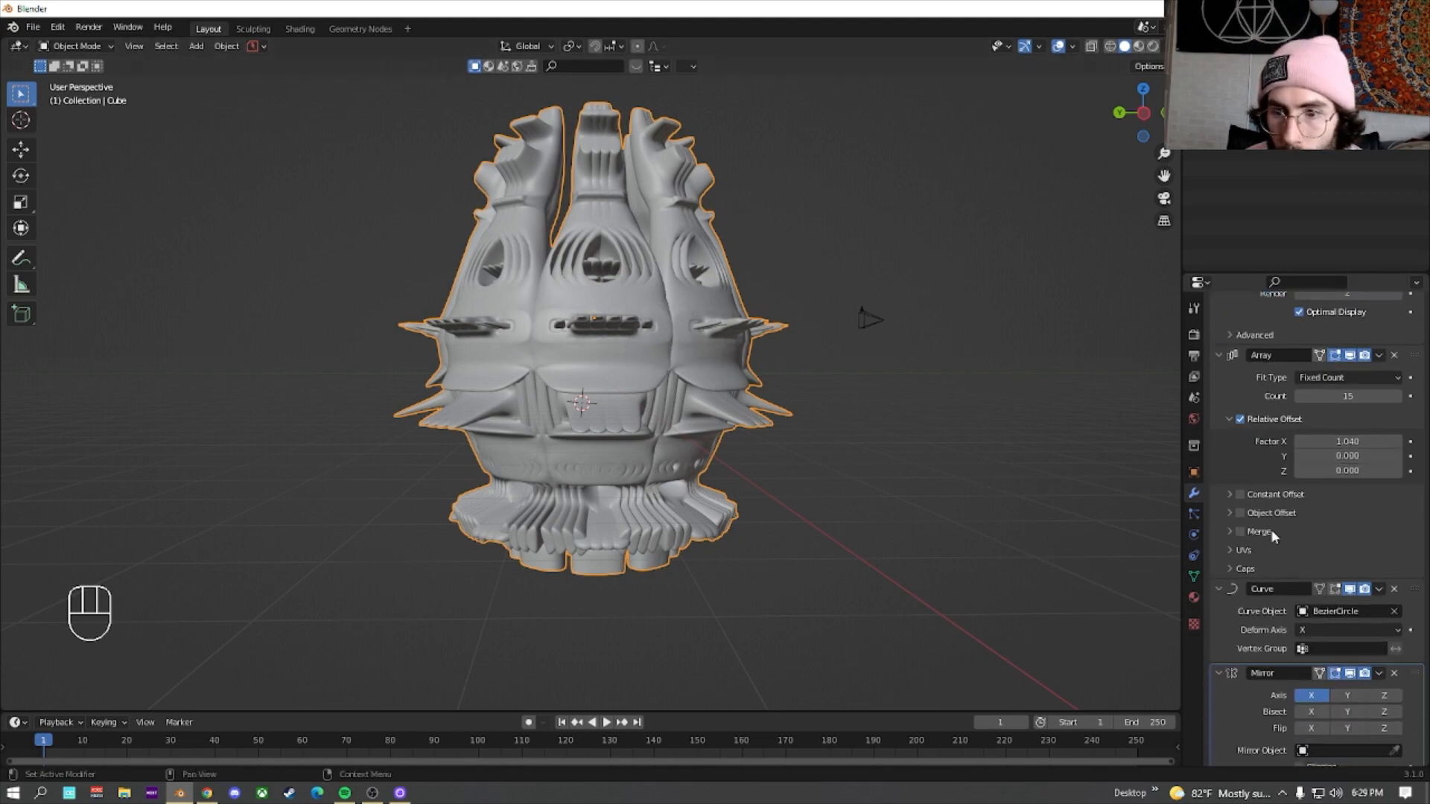
middle_click_drag(654, 352, 573, 350)
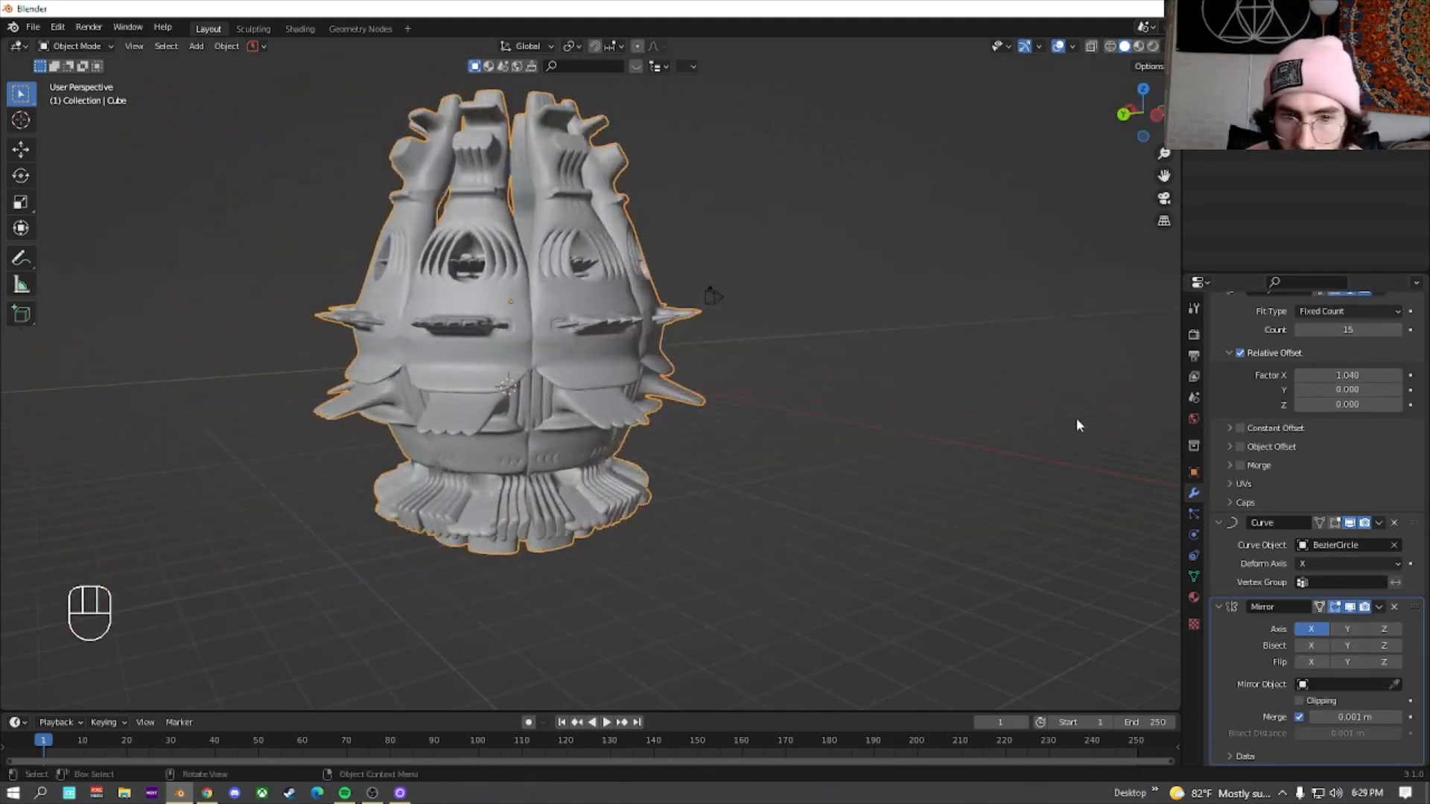
scroll(1266, 372, "up", 6)
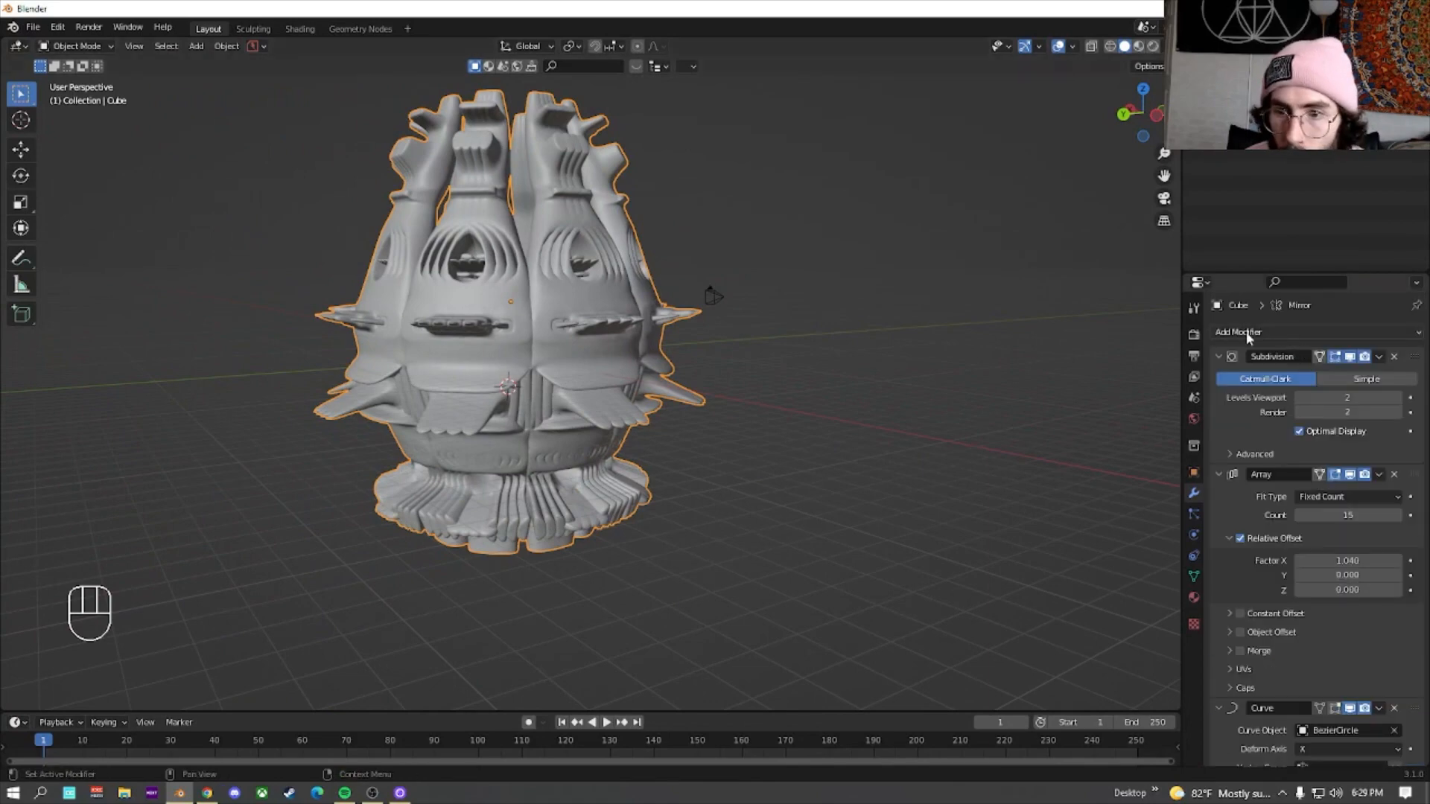
Add a second Mirror modifier with the Empty as mirror object, mirroring on the Z axis only
left_click(1249, 334)
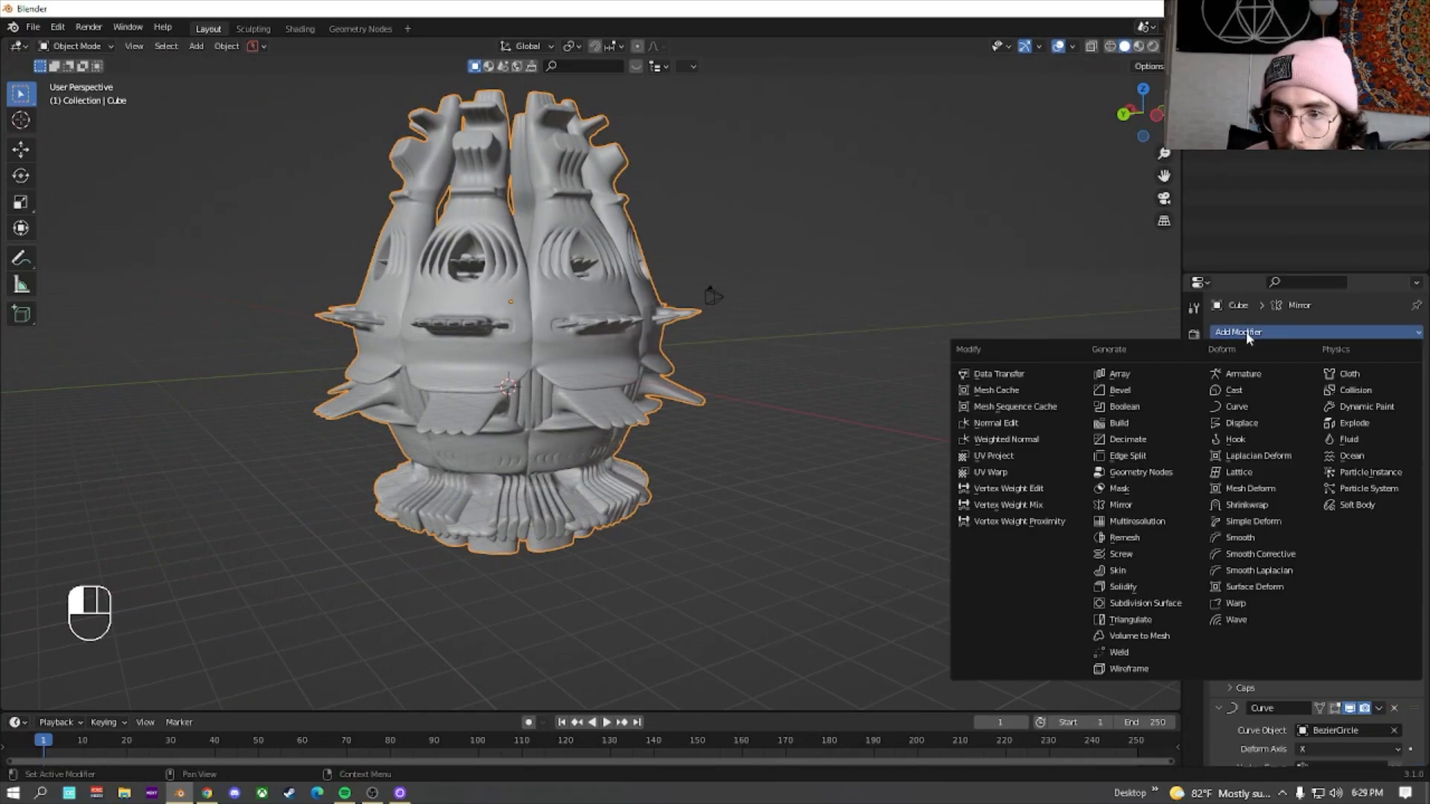
left_click(1159, 506)
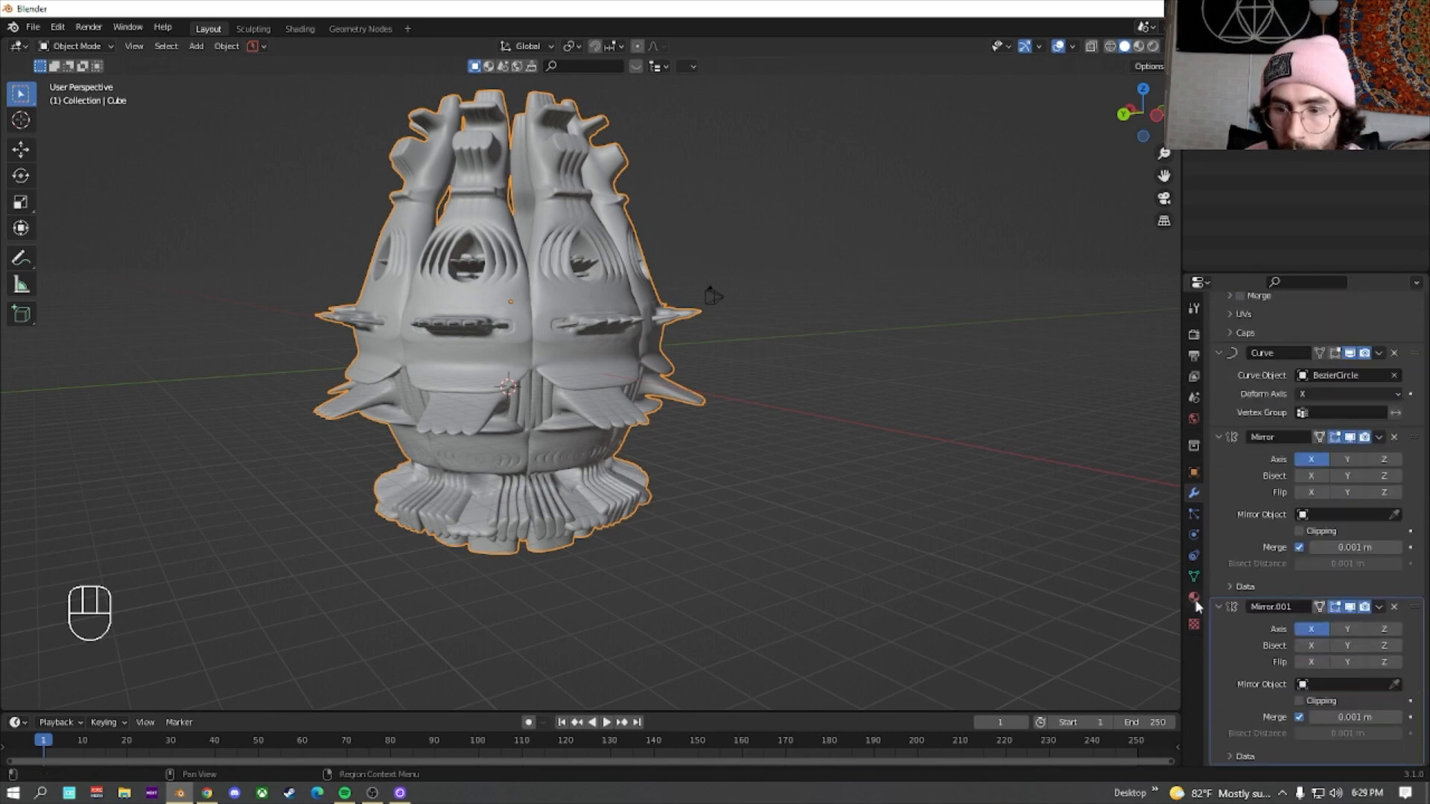
left_click(1350, 684)
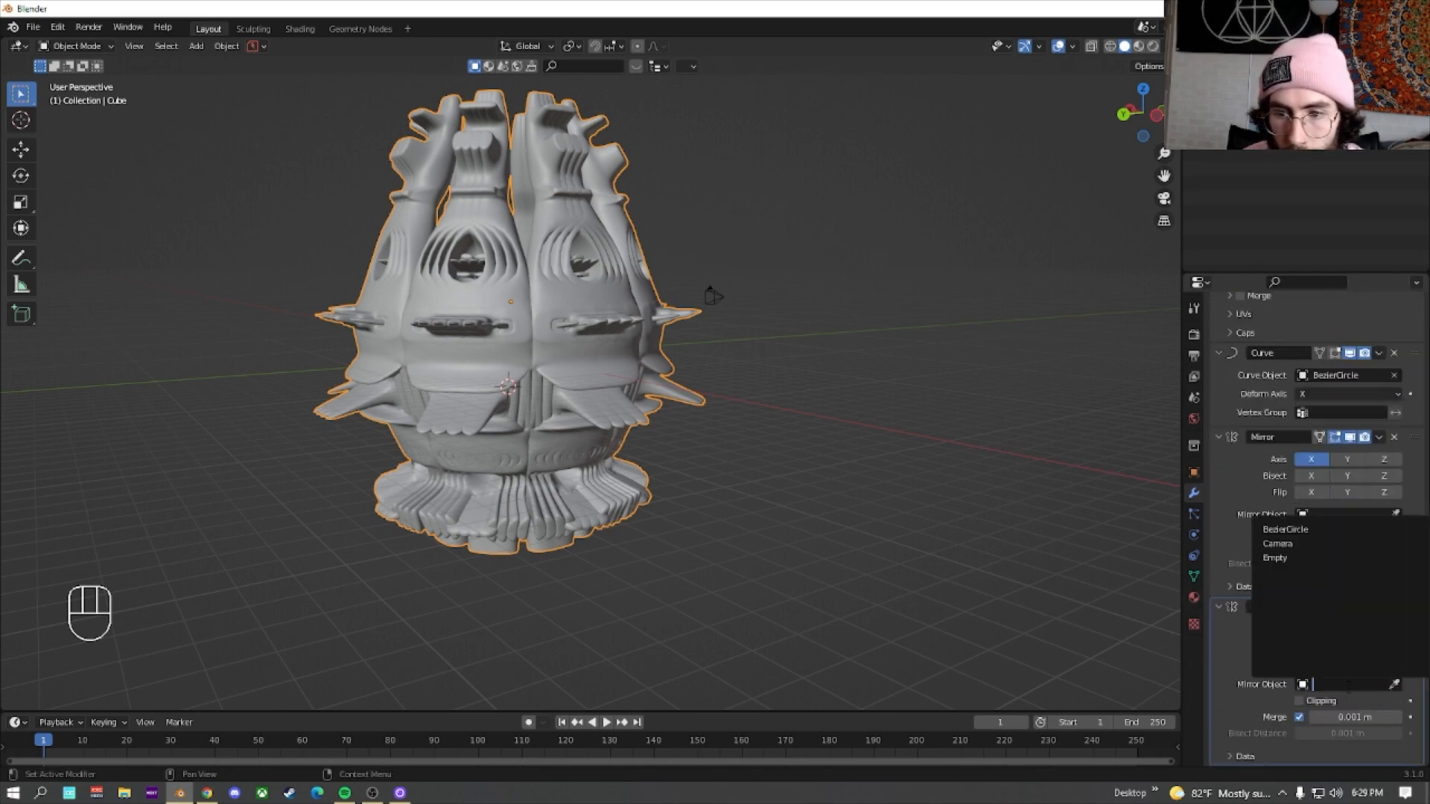
left_click(1280, 558)
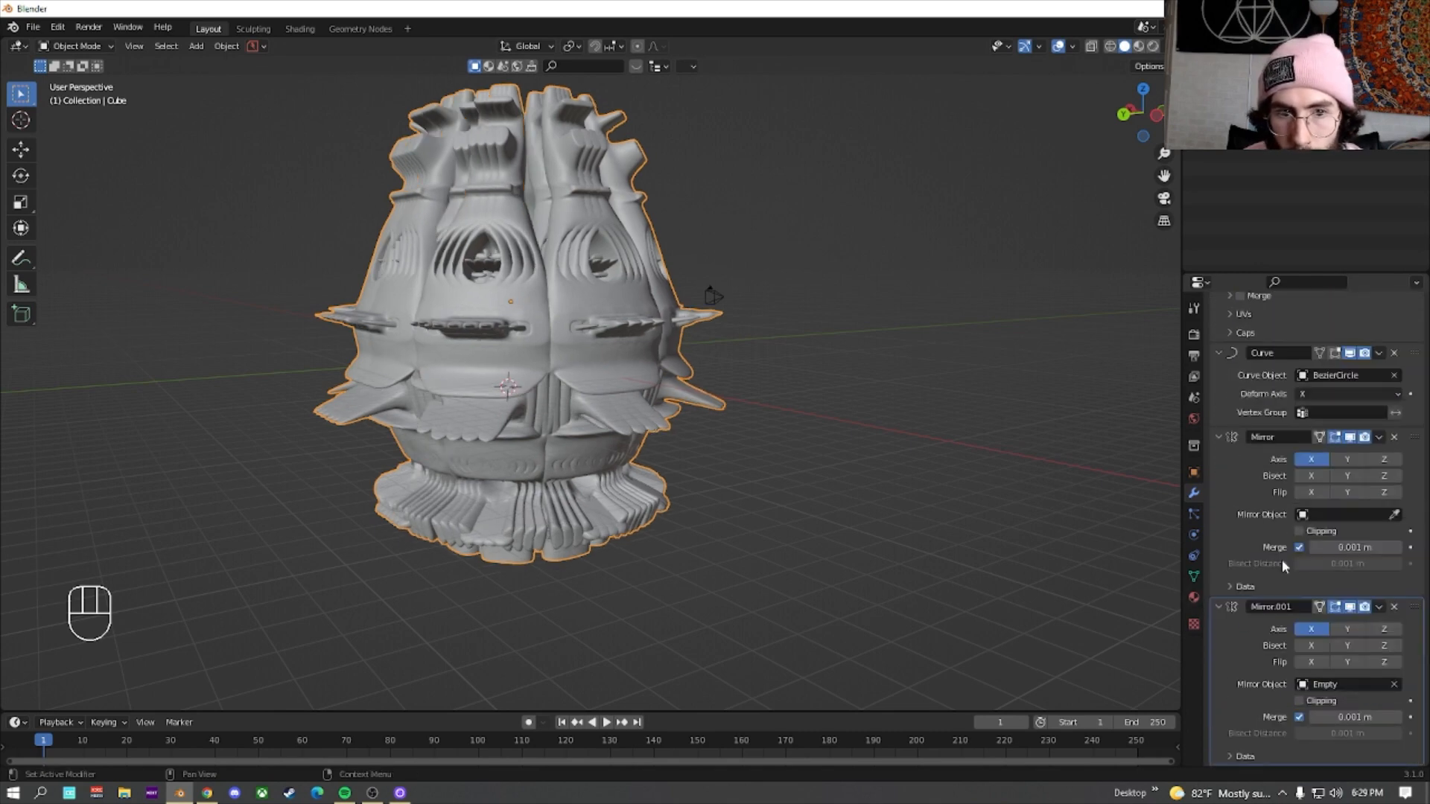
left_click(1313, 630)
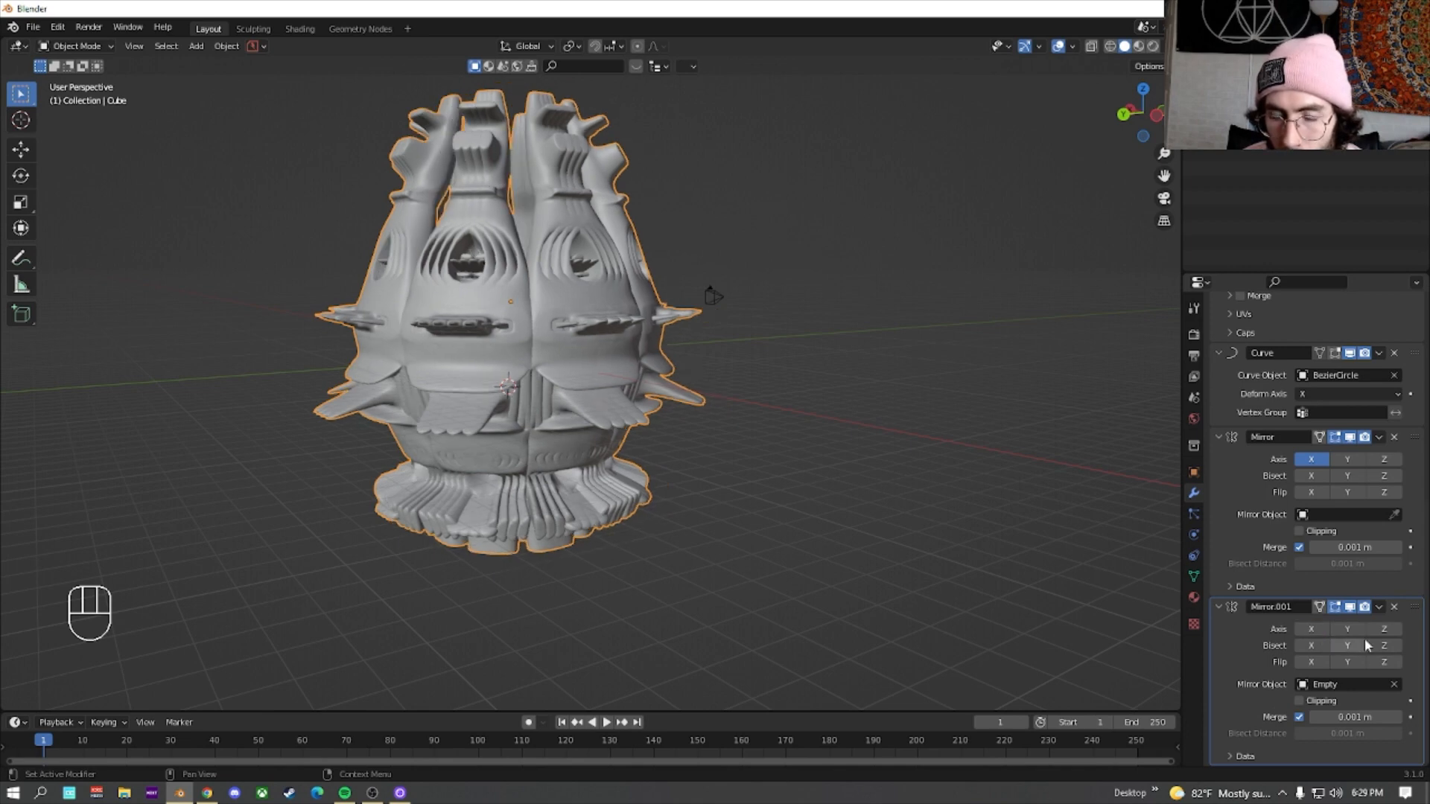
left_click(1384, 630)
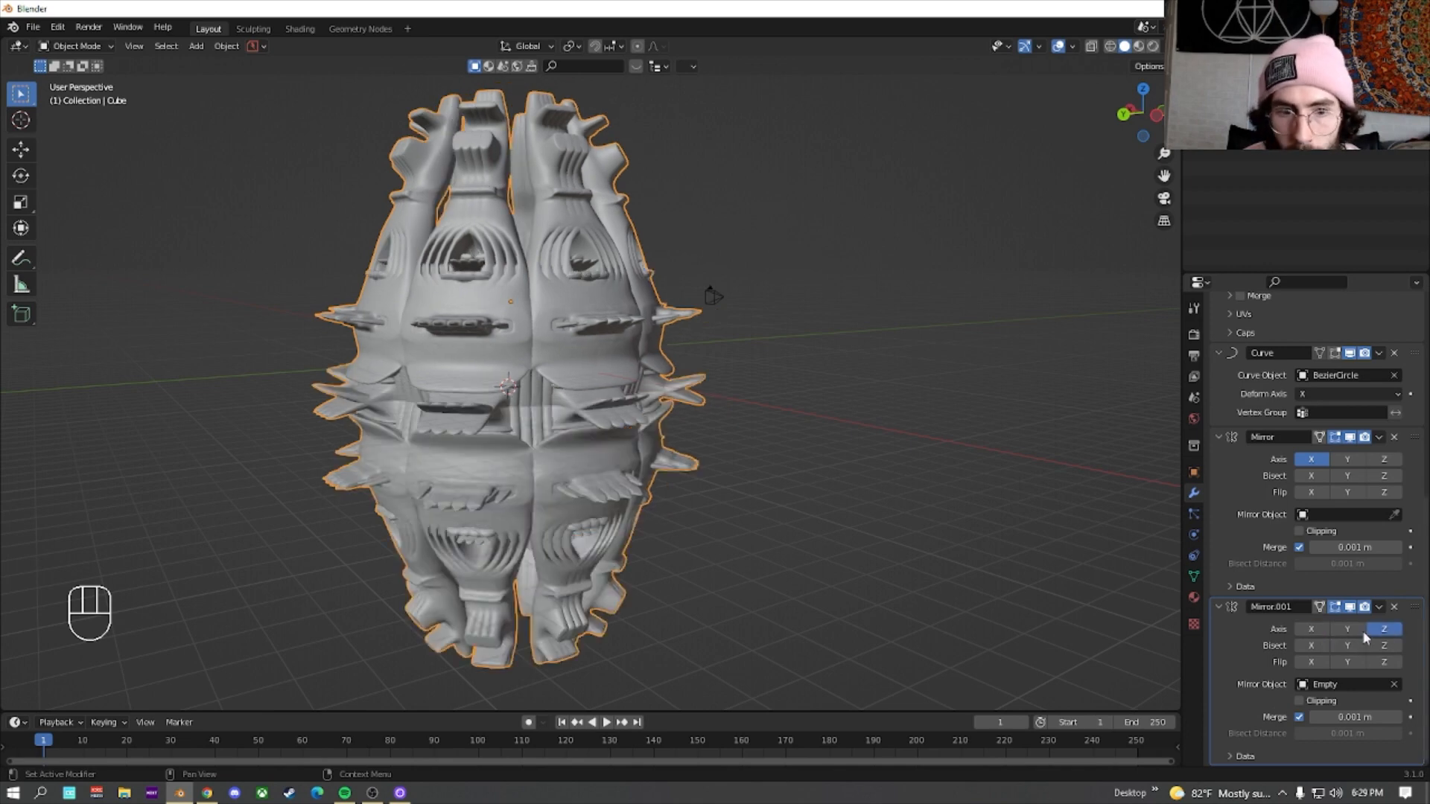
Move the Empty up about 3.55 m along global Z so the mirrored halves overlap
left_click(1251, 154)
key("KP_1")
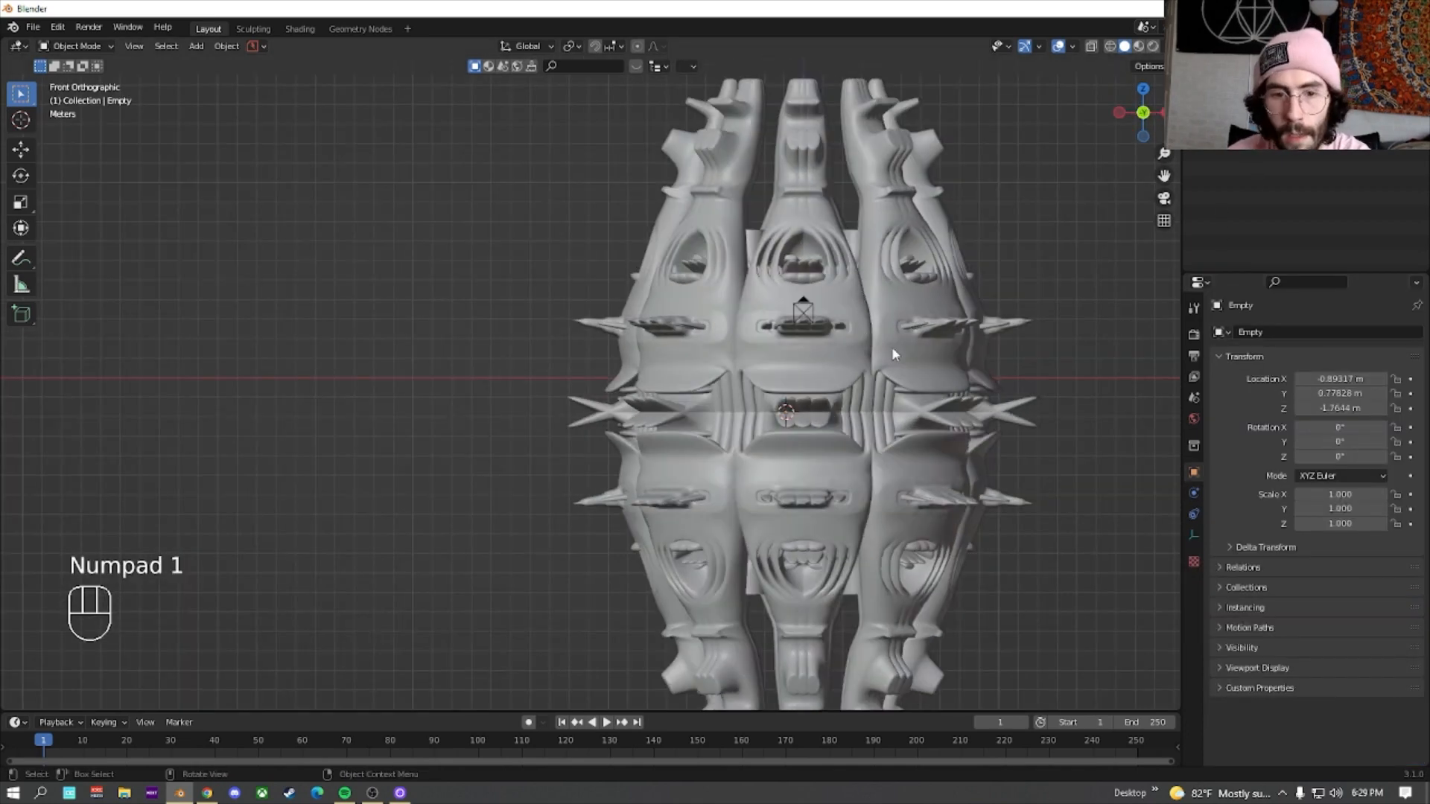
middle_click_drag(951, 327, 698, 333, "shift")
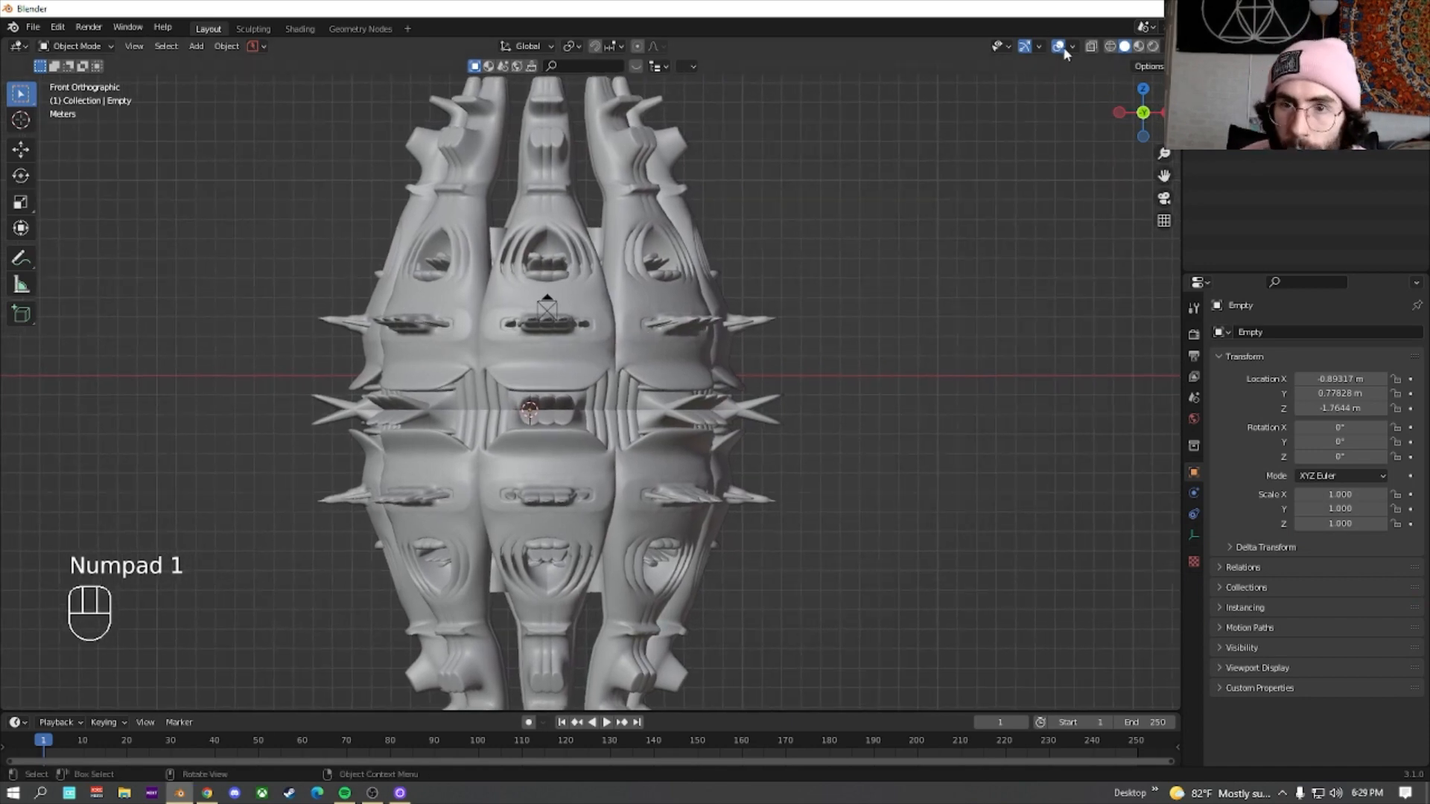
key("g")
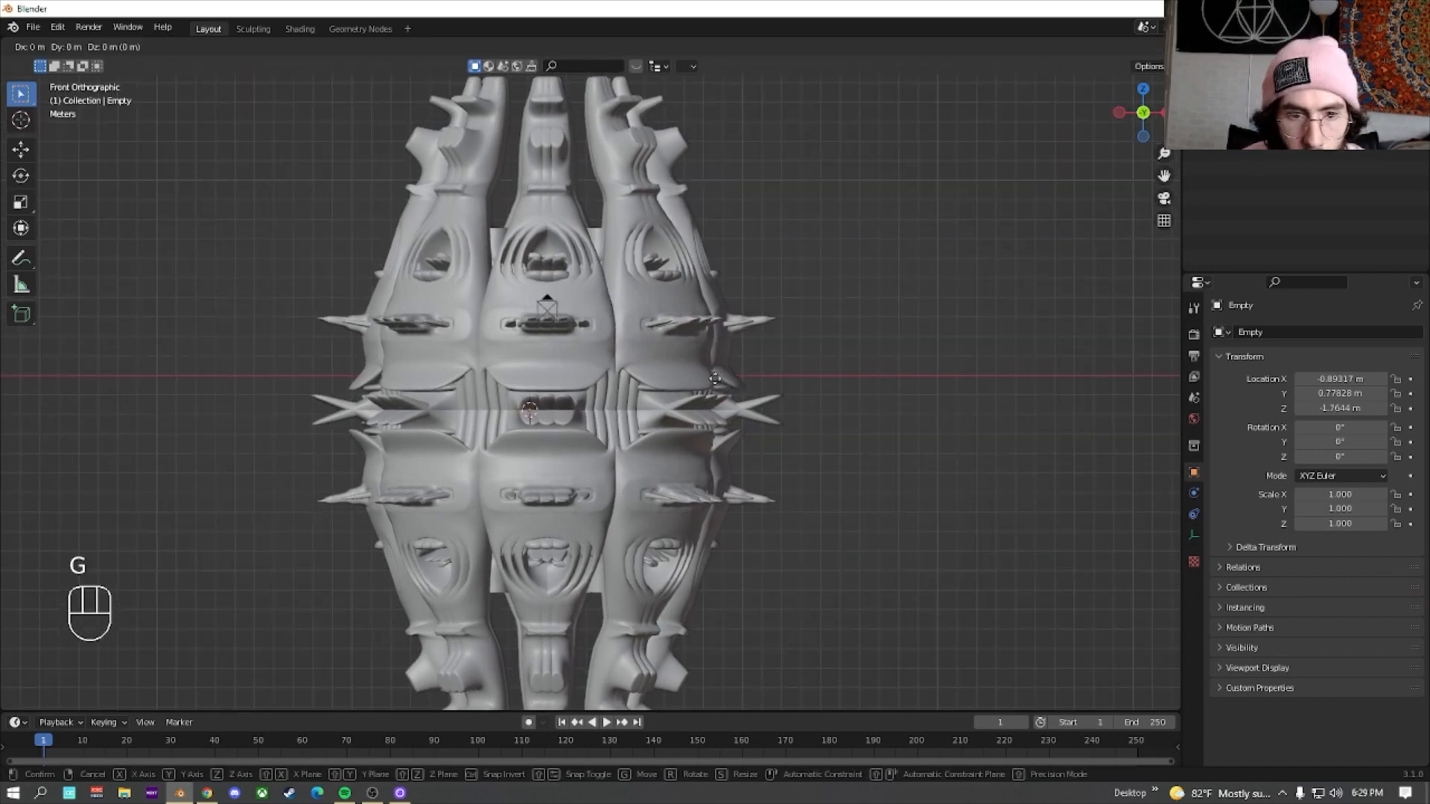
key("z")
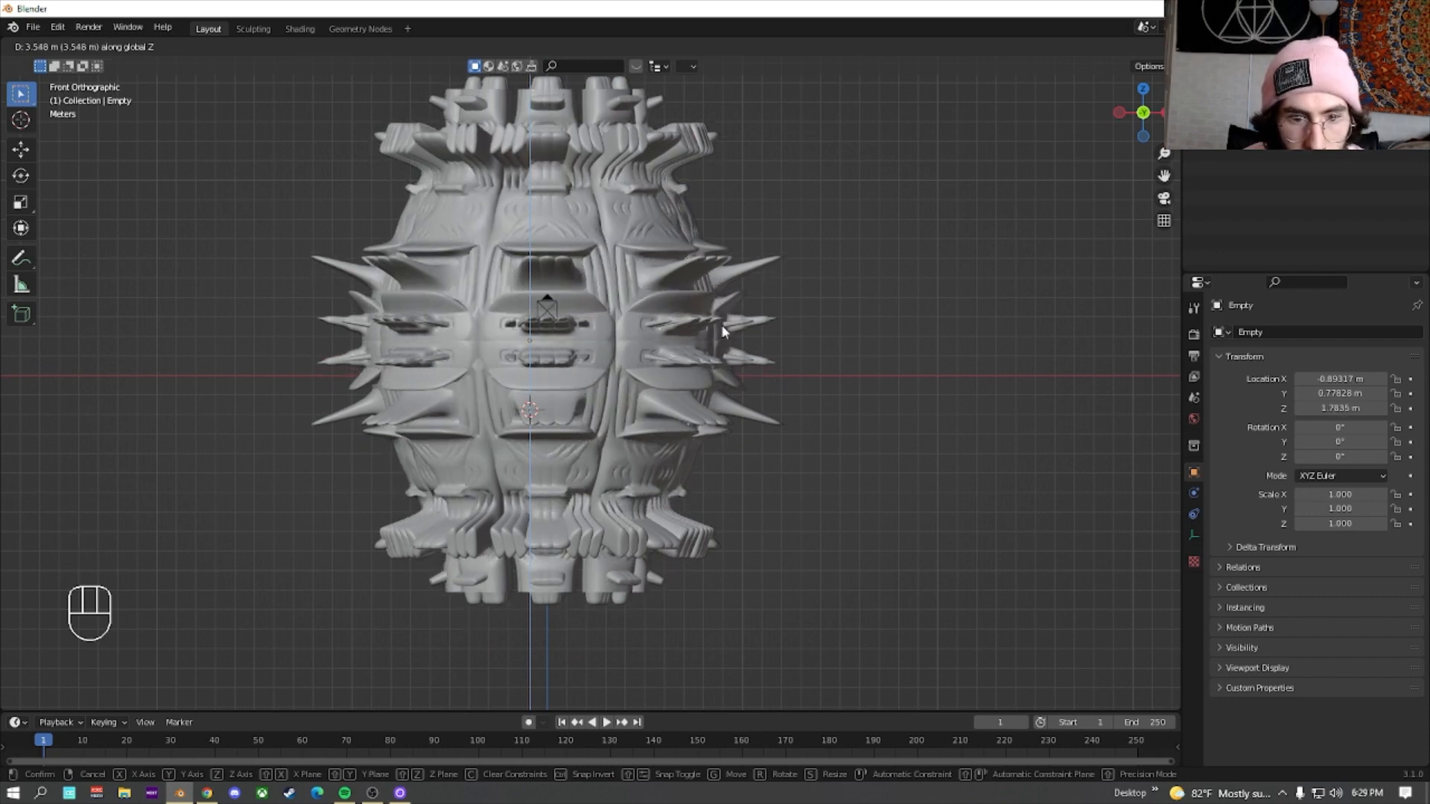
left_click(723, 332)
scroll(688, 331, "down", 4)
middle_click_drag(688, 331, 819, 275)
scroll(760, 336, "up", 5)
middle_click_drag(1077, 79, 999, 159)
Reposition the camera at about Y -51 m and Z 2.94 m to frame the whole sculpture
key("KP_0")
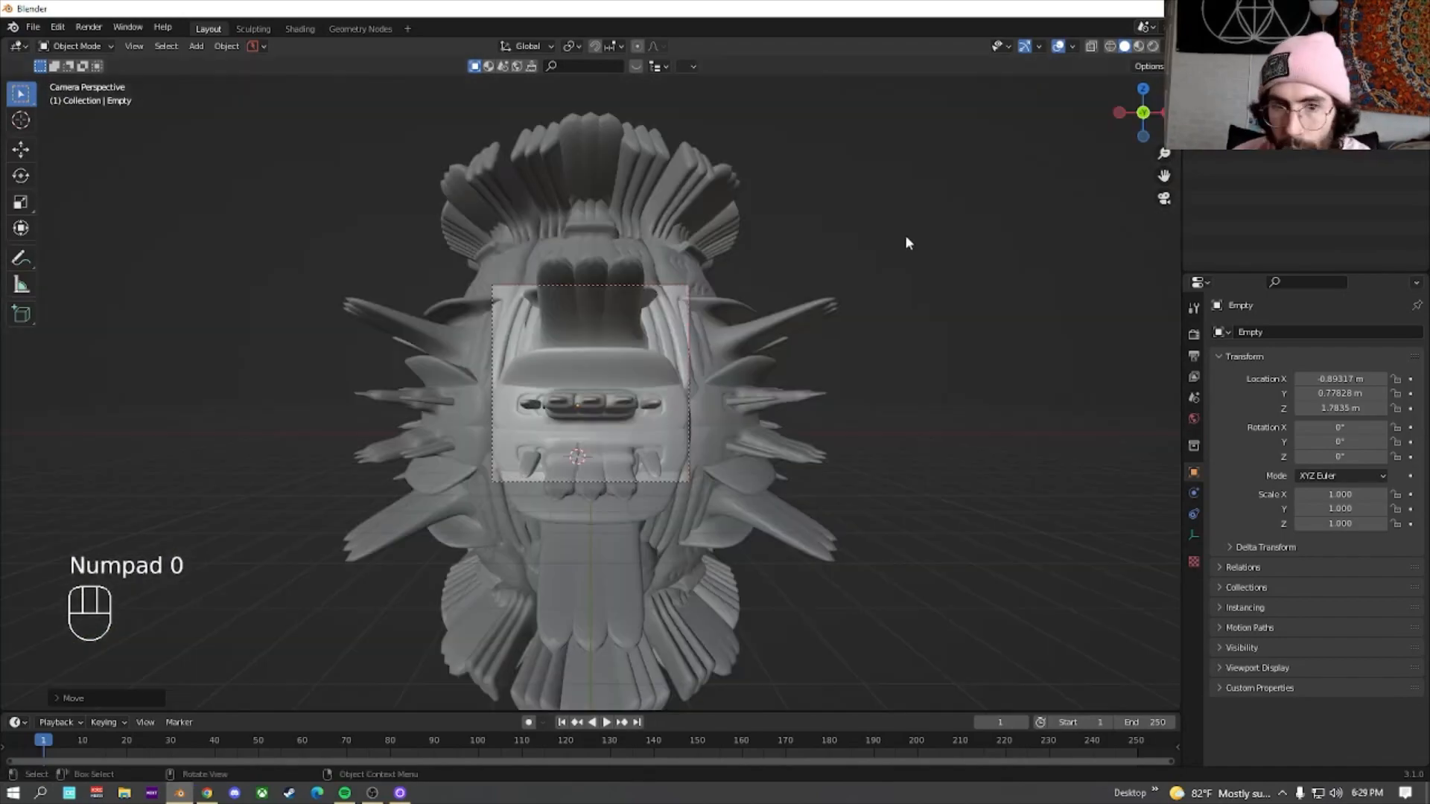
left_click(1225, 191)
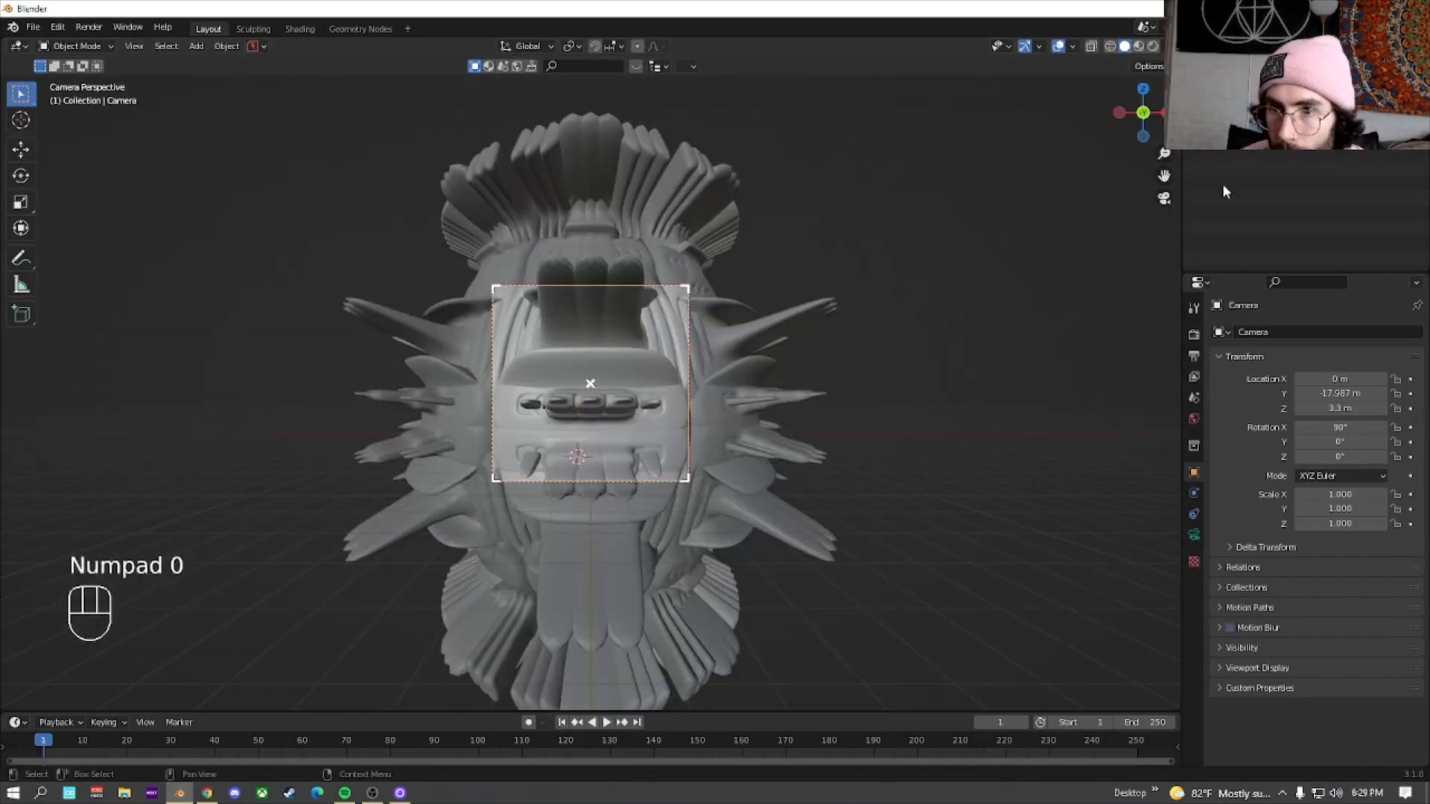
left_click_drag(1340, 408, 1210, 394)
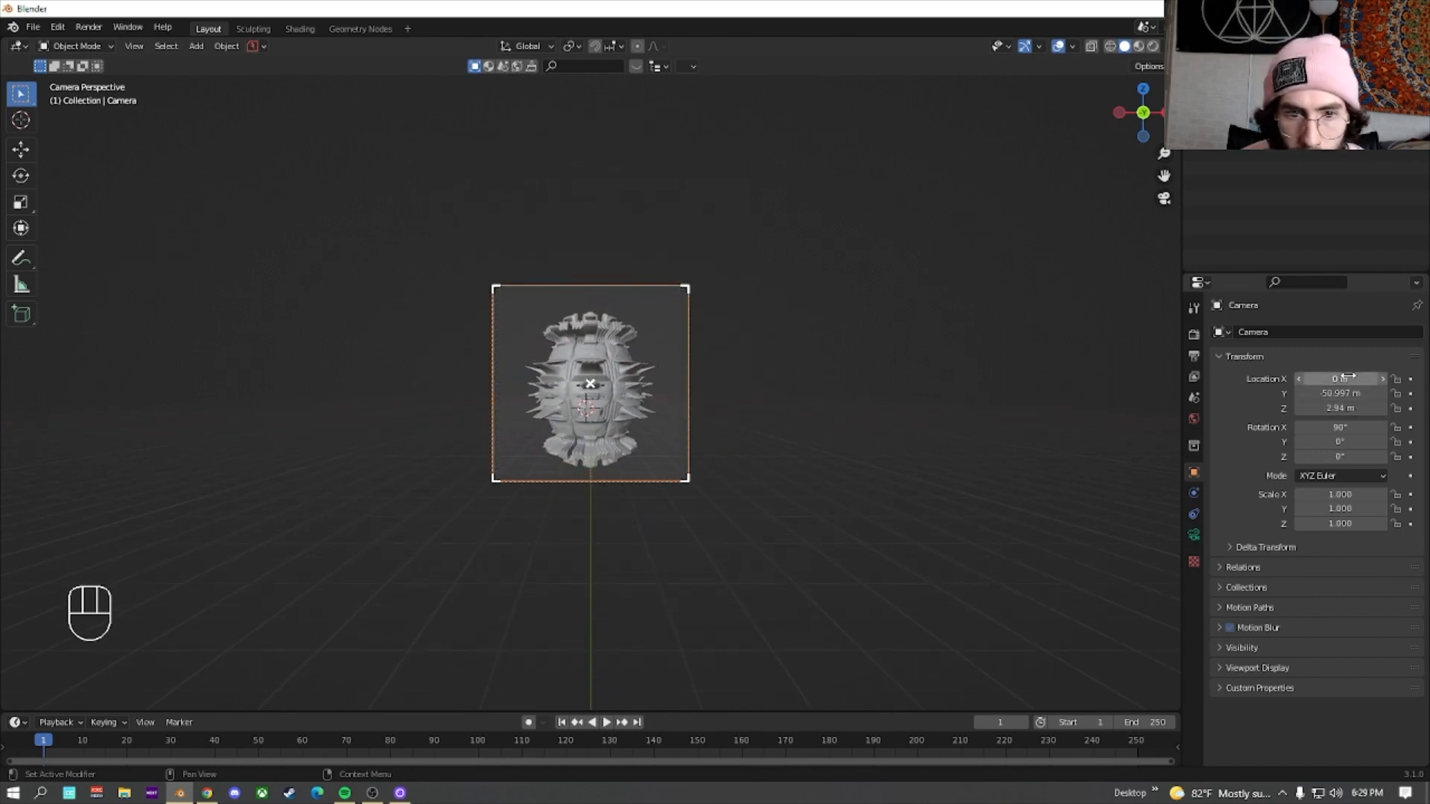
Switch the viewport to rendered shading and change its lighting options to light the sculpture
left_click(1152, 47)
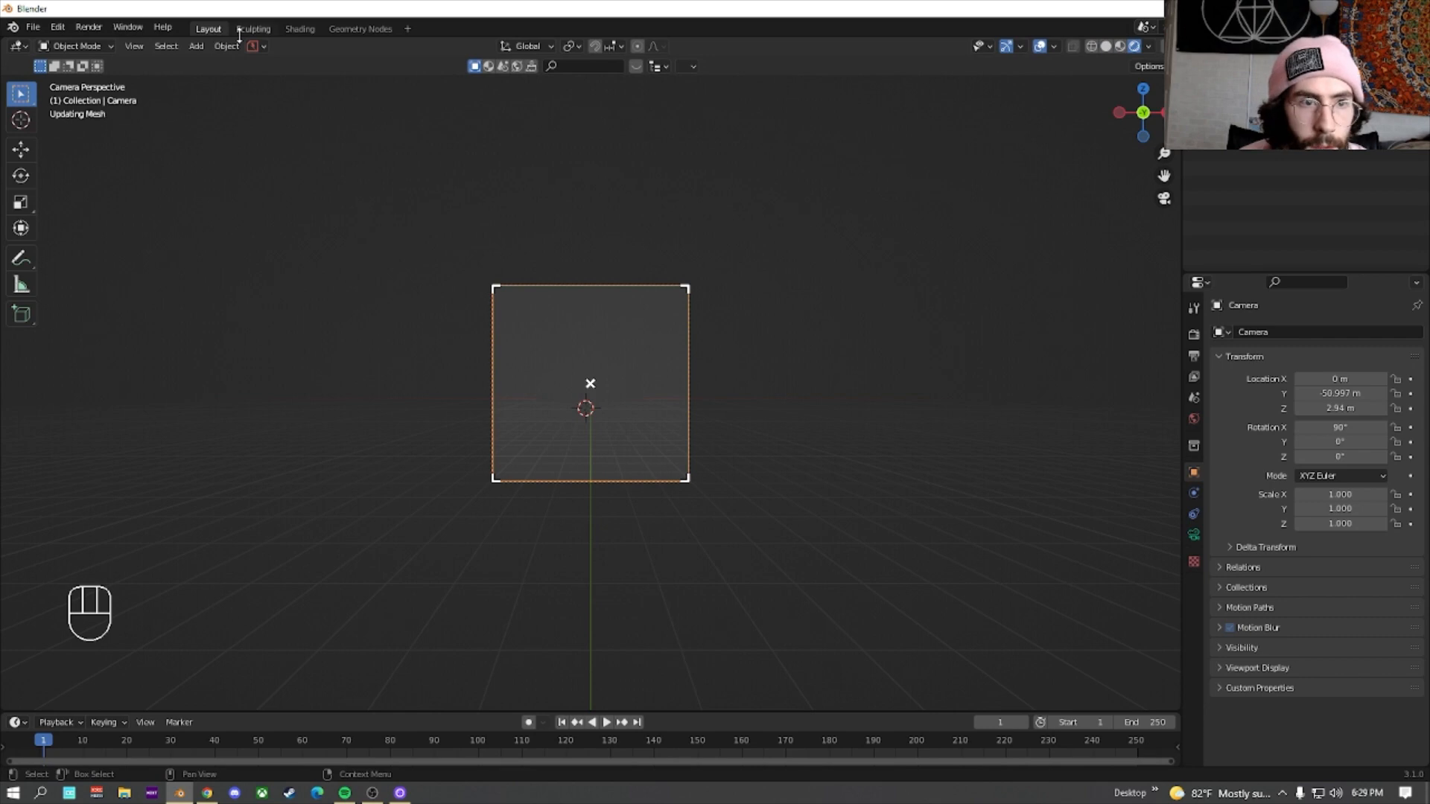
left_click(1147, 46)
left_click(1068, 119)
left_click(1065, 136)
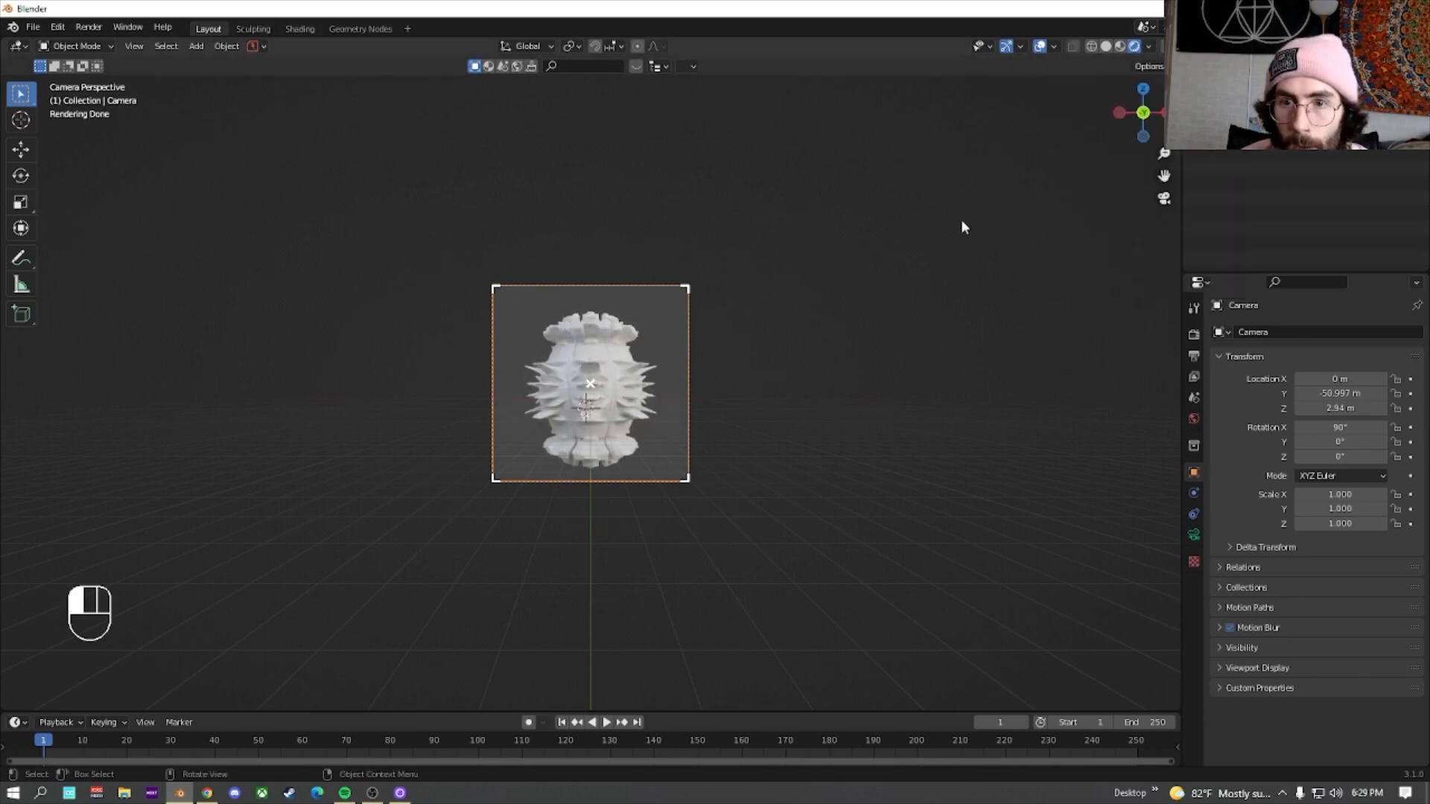
Inspect the sculpture's spikes and petal details up close from the front and side, then return to the camera view
scroll(686, 303, "up", 5)
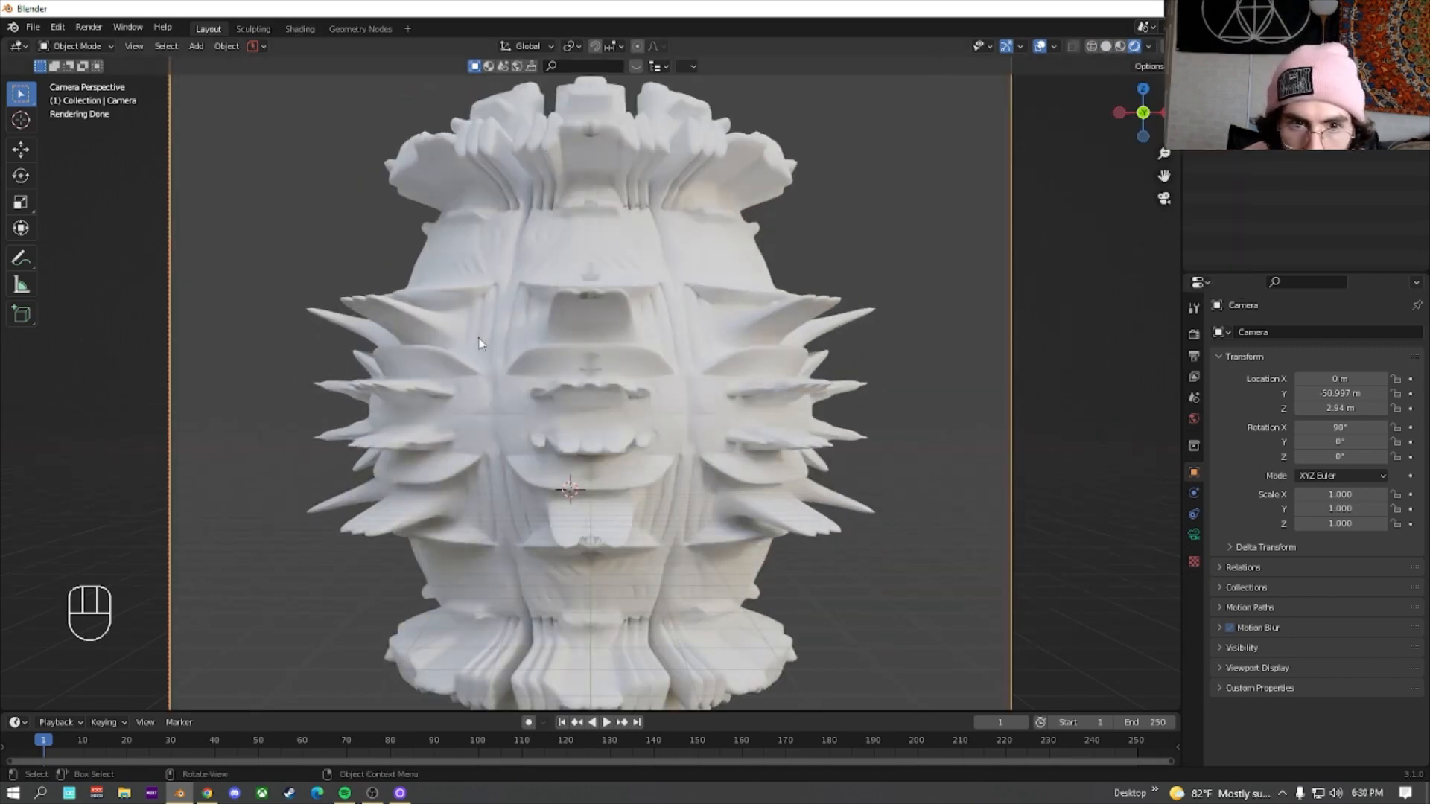
middle_click_drag(458, 274, 709, 337)
scroll(570, 327, "up", 8)
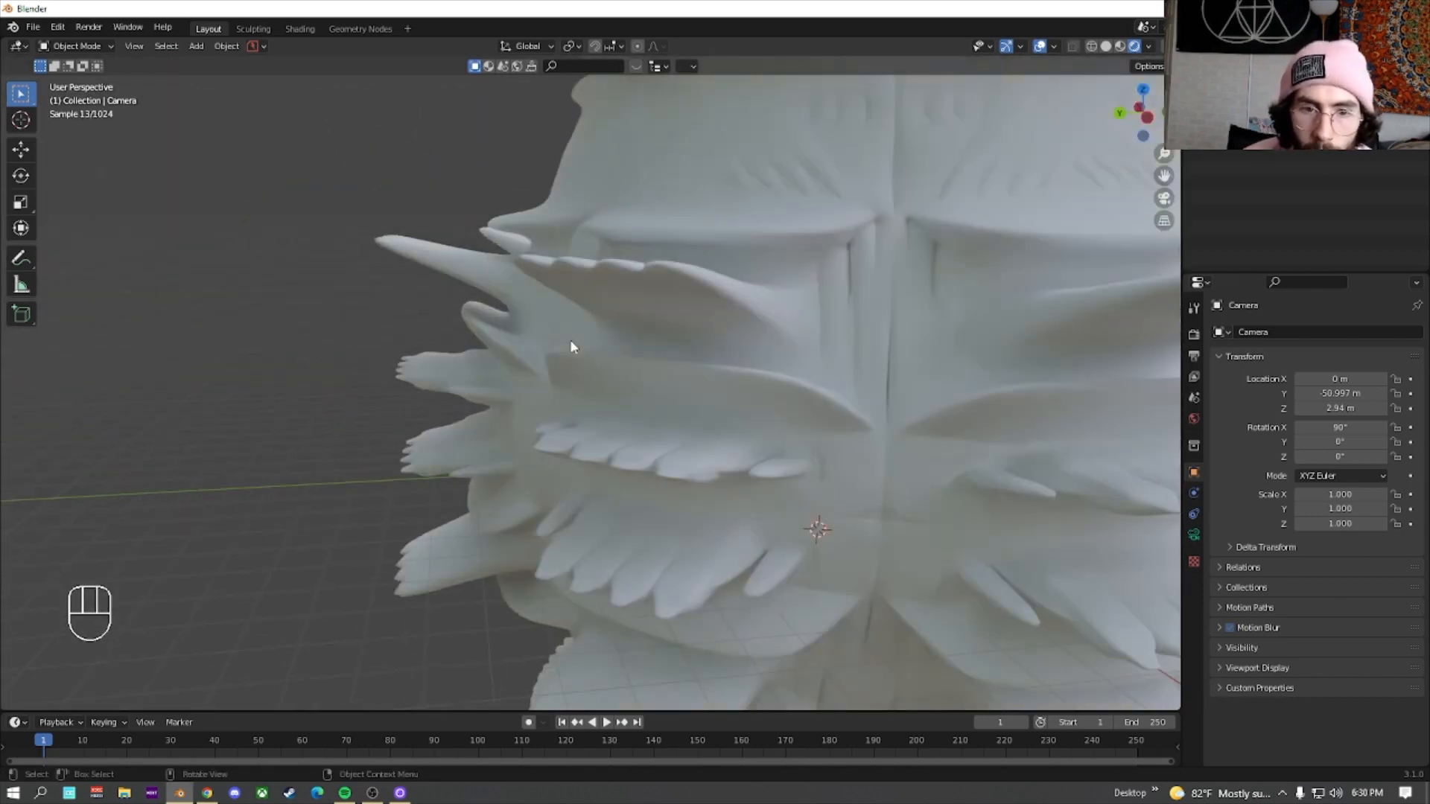
scroll(660, 363, "down", 6)
middle_click_drag(851, 395, 703, 371)
key("KP_0")
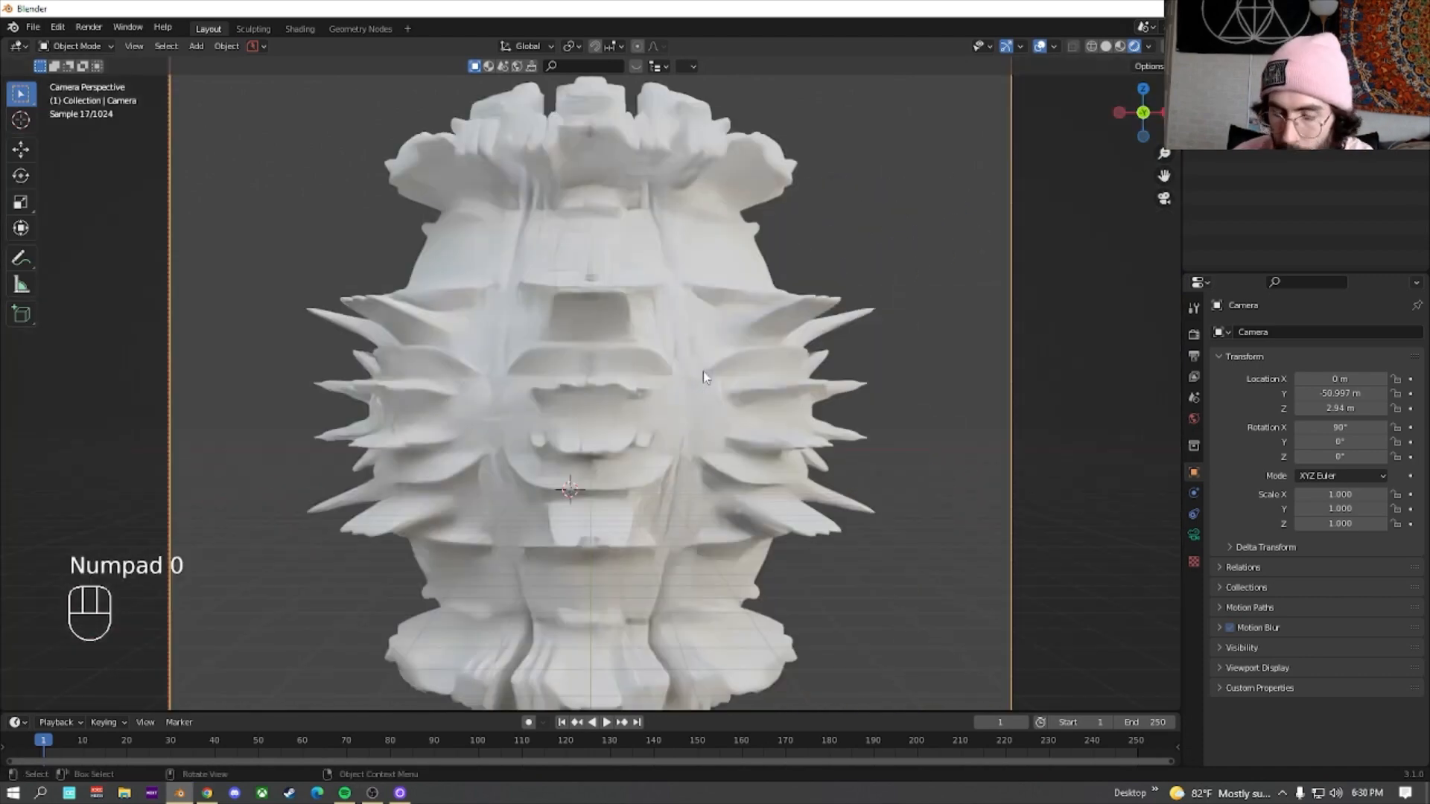
scroll(696, 364, "down", 4)
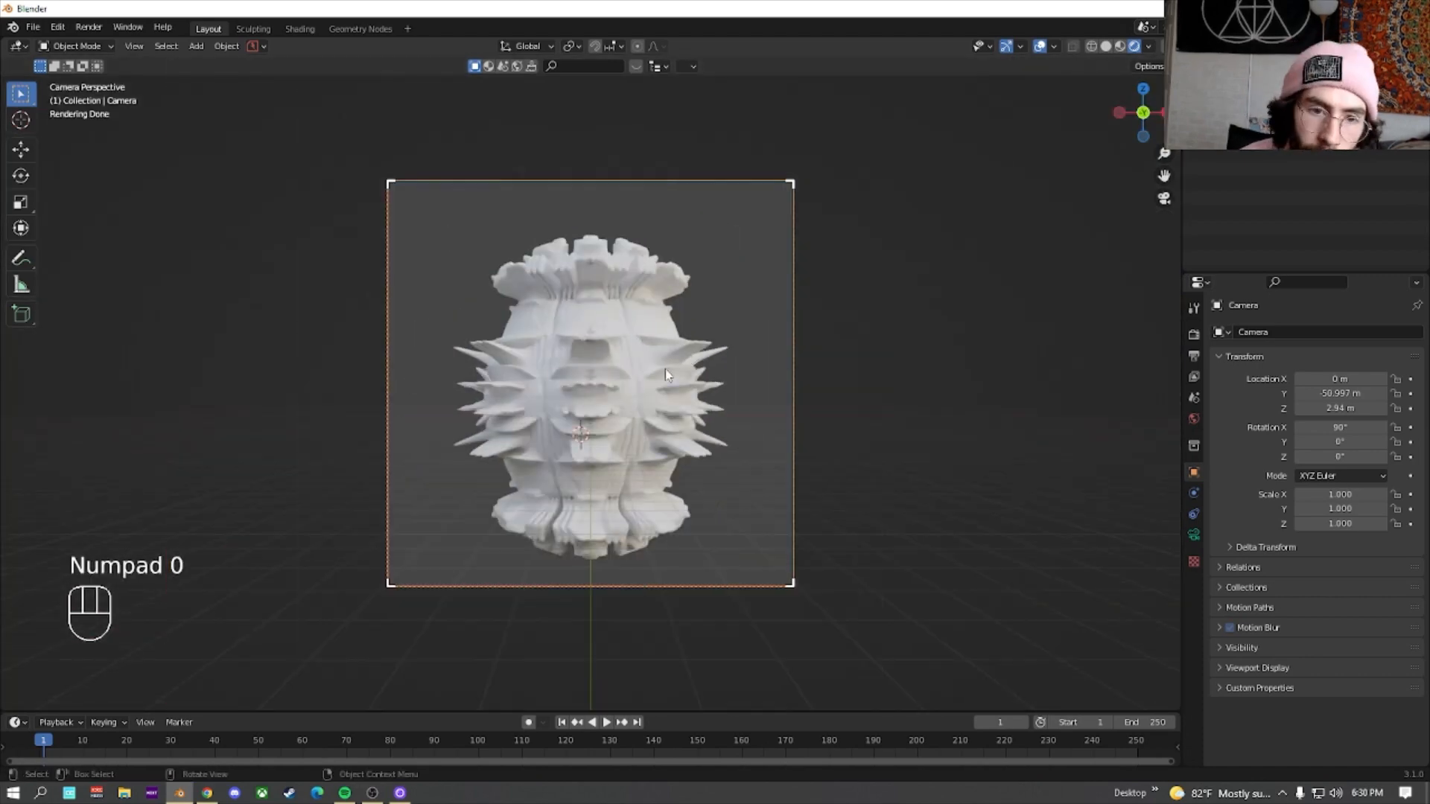
Enter Edit Mode on the sculpture, hide its Subdivision modifier in the viewport and switch to solid shading
left_click(633, 368)
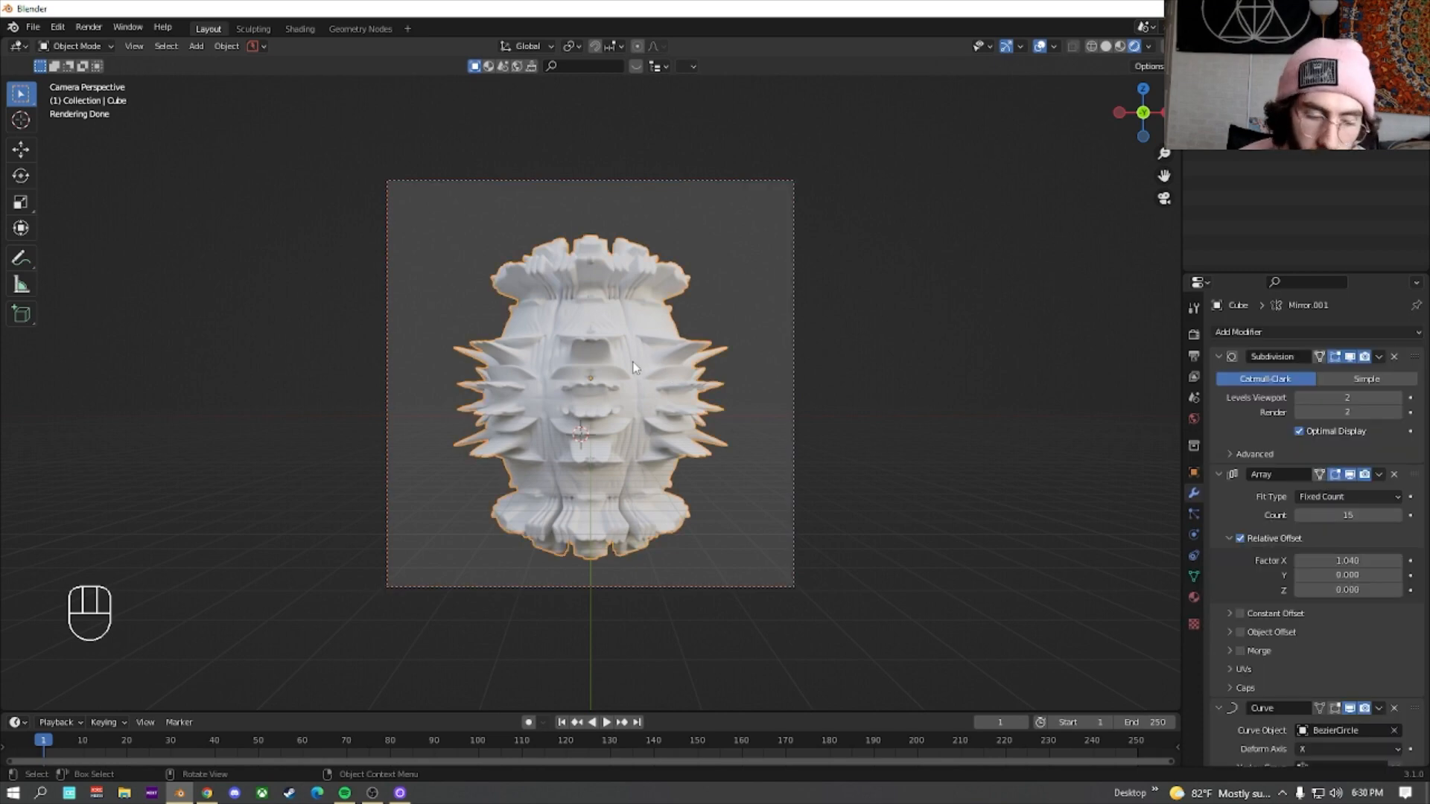
key("Tab")
left_click(627, 277)
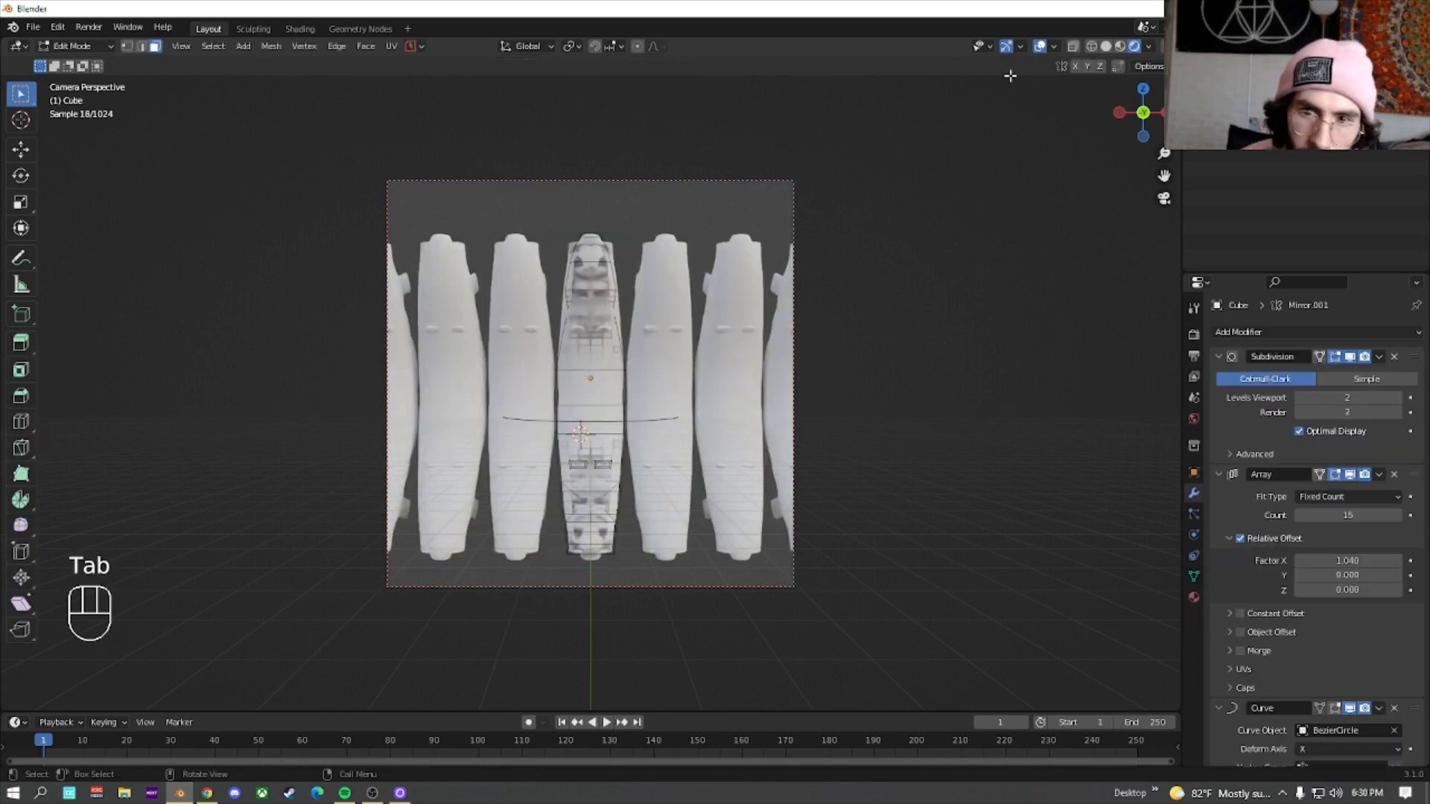
left_click(1350, 357)
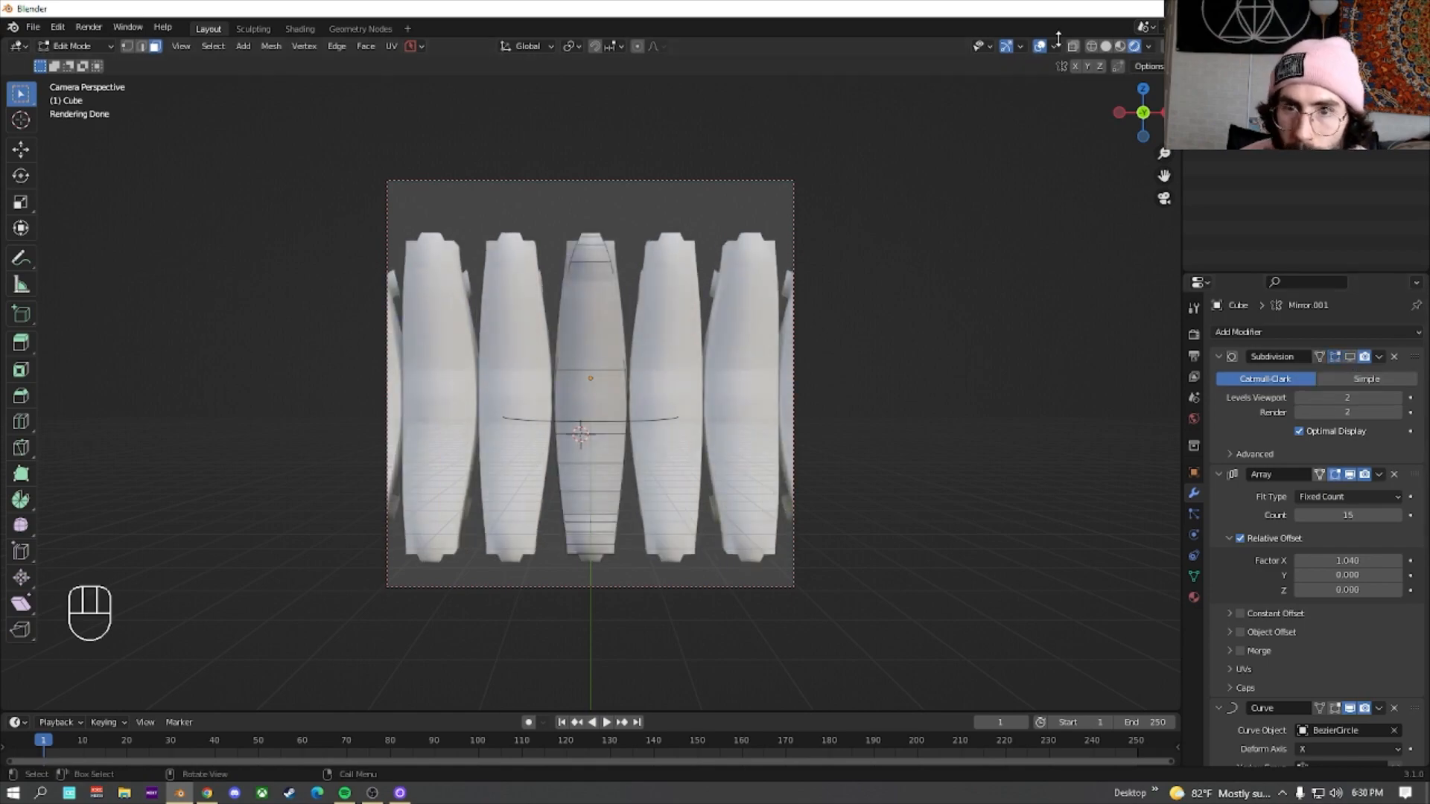
left_click(1106, 49)
middle_click_drag(790, 350, 1087, 362)
Turn off the viewport display of both Mirror modifiers on the sculpture
scroll(1251, 613, "down", 6)
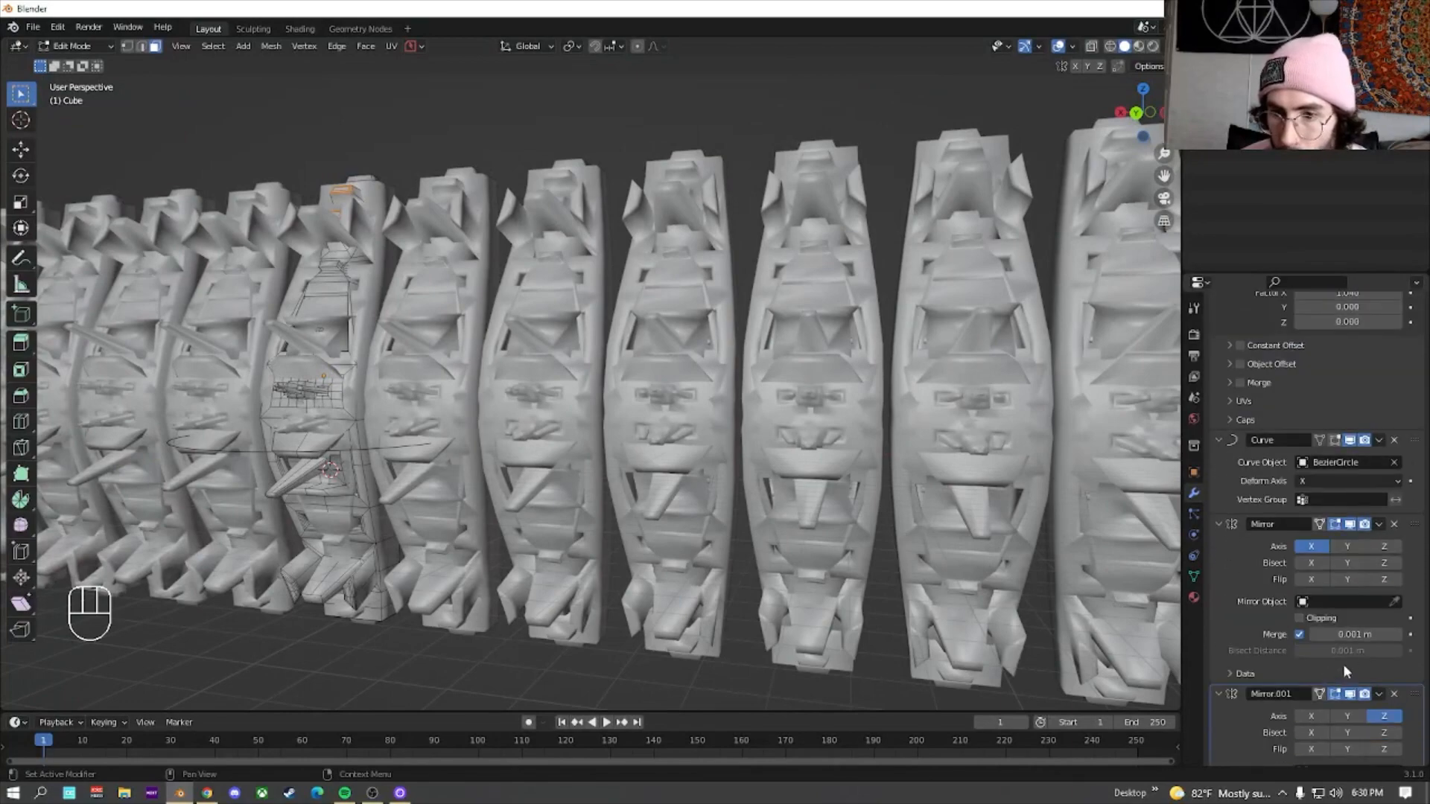
left_click(1350, 524)
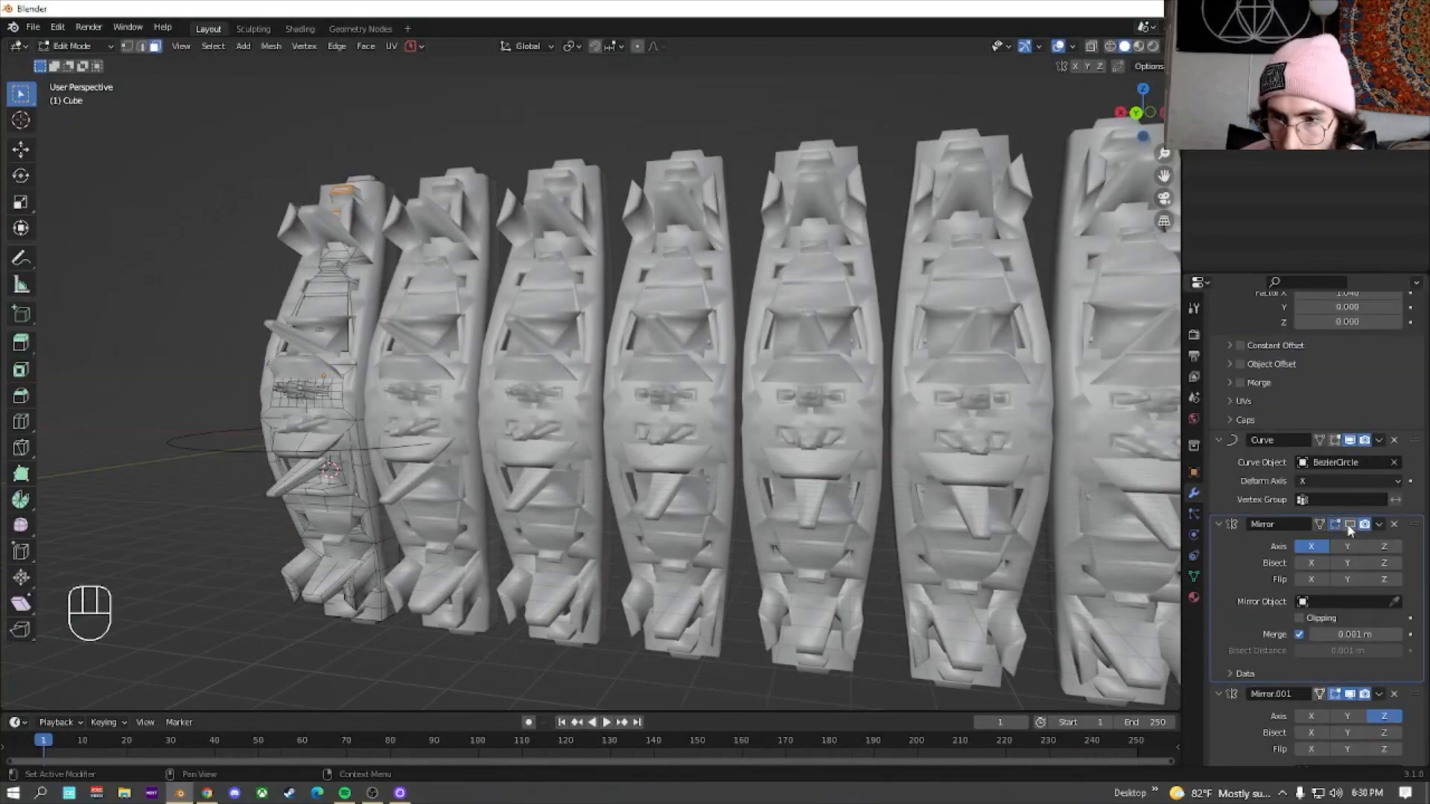
left_click(1350, 694)
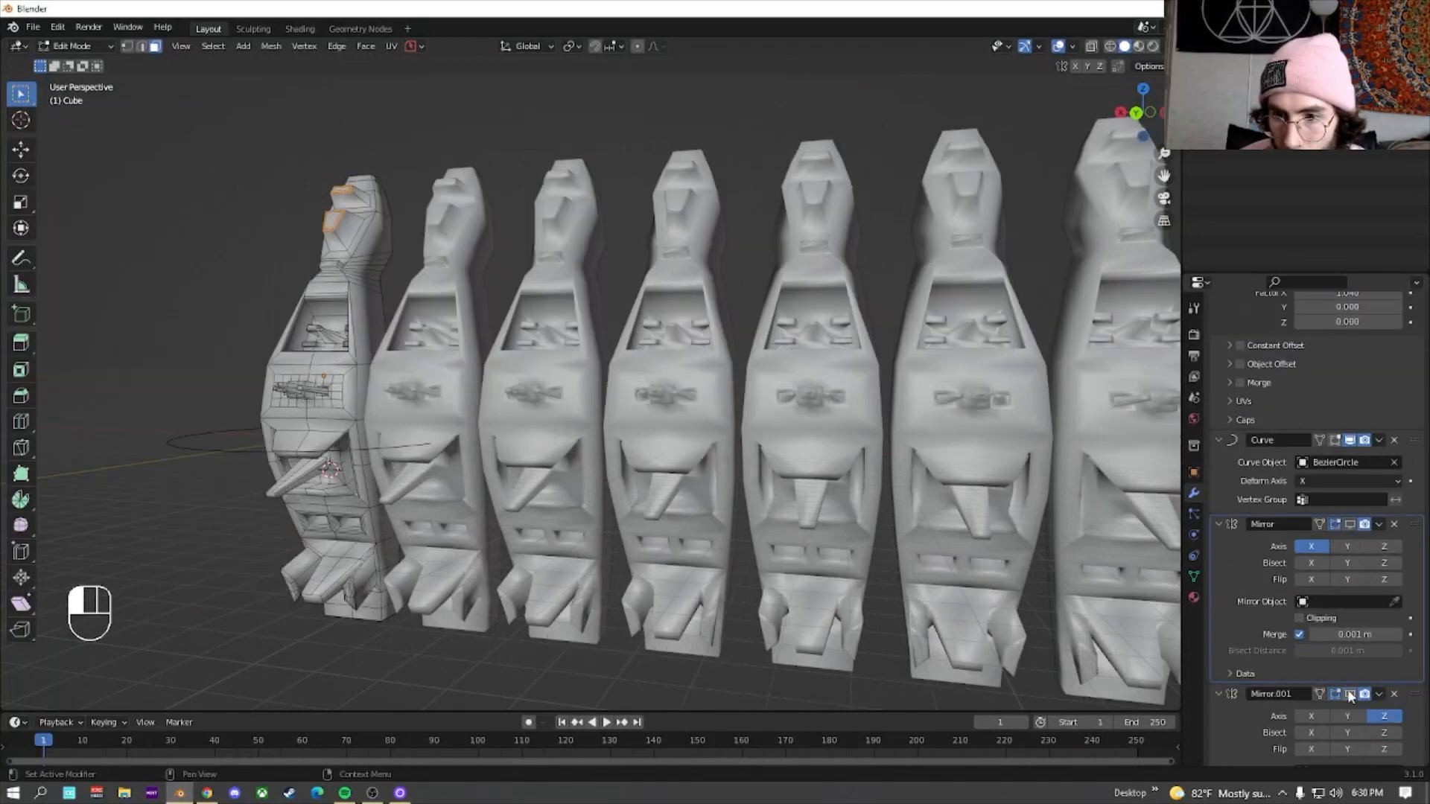
Extrude the two stacked faces at one end of the petal's gridded middle panel outward by about 0.97 m
middle_click_drag(547, 393, 893, 407)
scroll(610, 397, "up", 4)
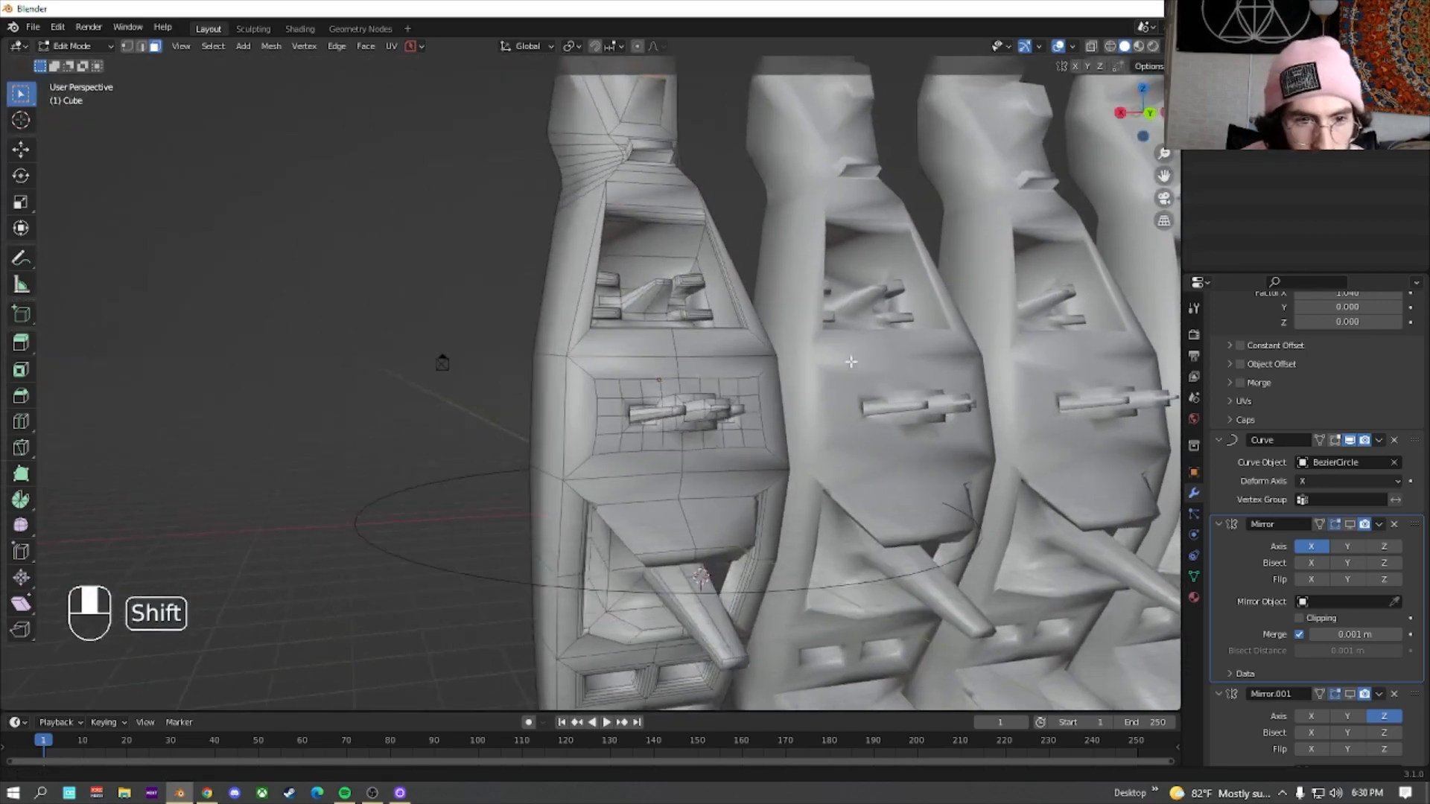
scroll(639, 408, "up", 4)
scroll(639, 407, "up", 3)
middle_click_drag(638, 407, 514, 291, "shift")
left_click(531, 341)
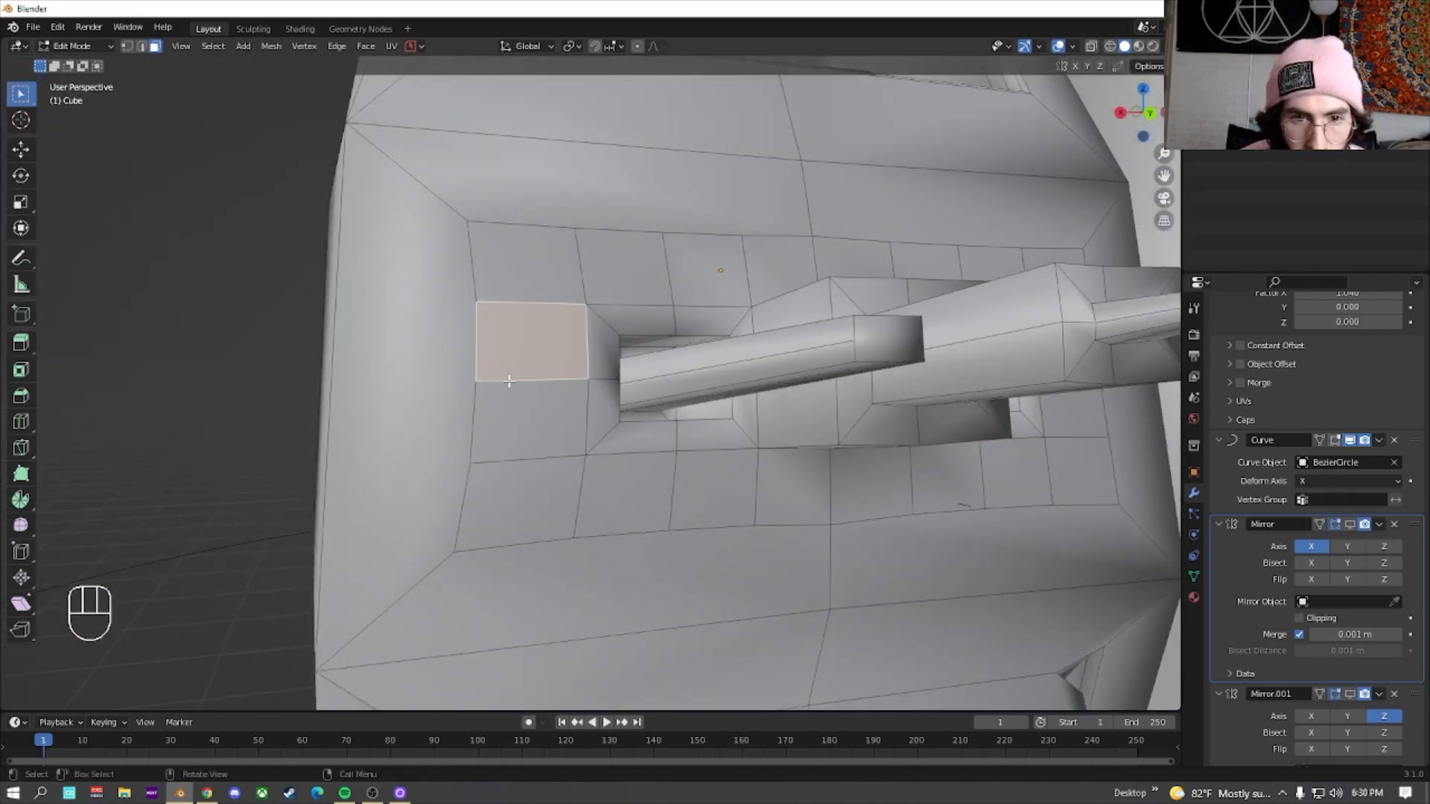
left_click(517, 424, "shift")
key("e")
key("e")
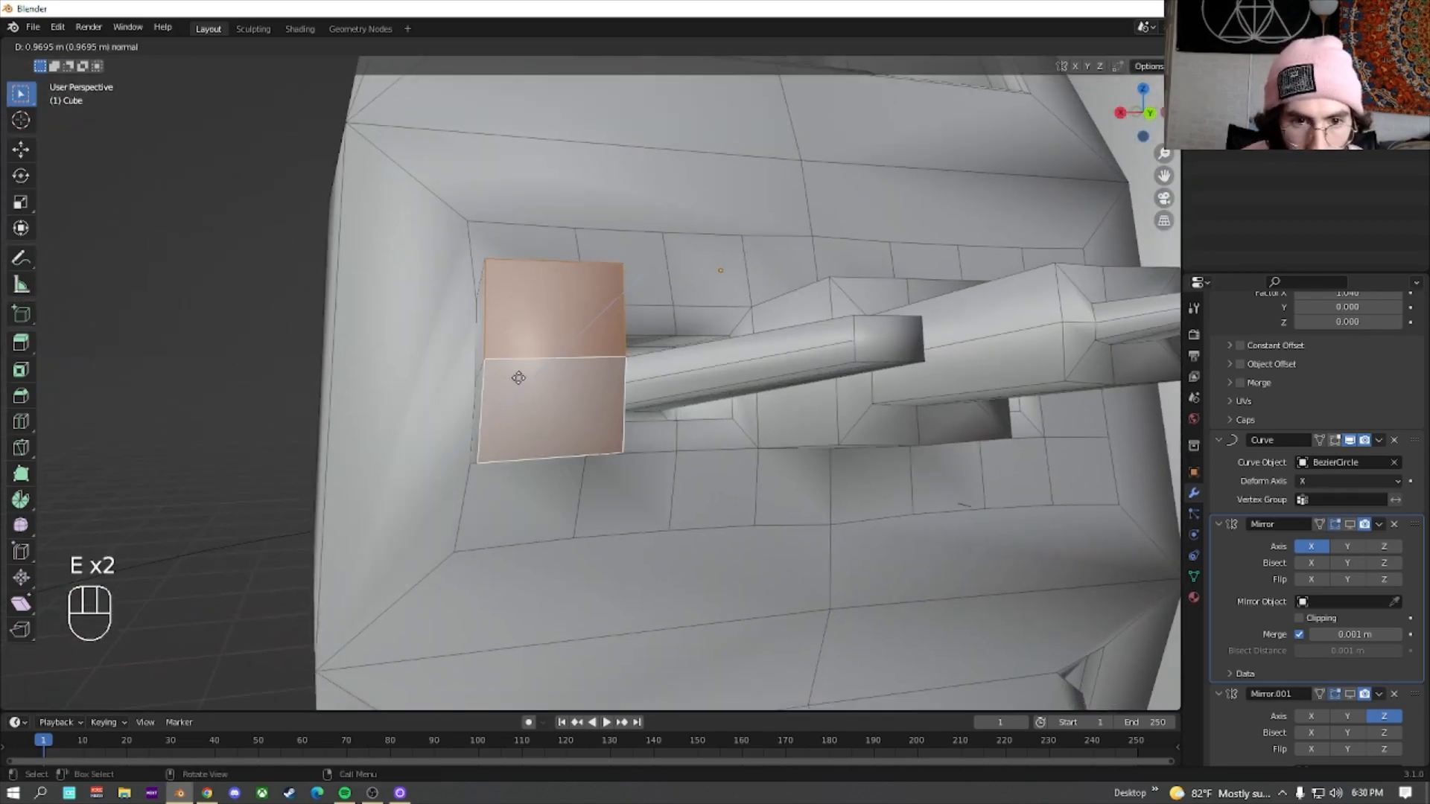
left_click(521, 377)
Extrude the matching two stacked faces at the opposite end of the gridded middle panel outward
middle_click_drag(908, 342, 646, 344, "shift")
left_click(665, 339)
left_click(683, 409, "shift")
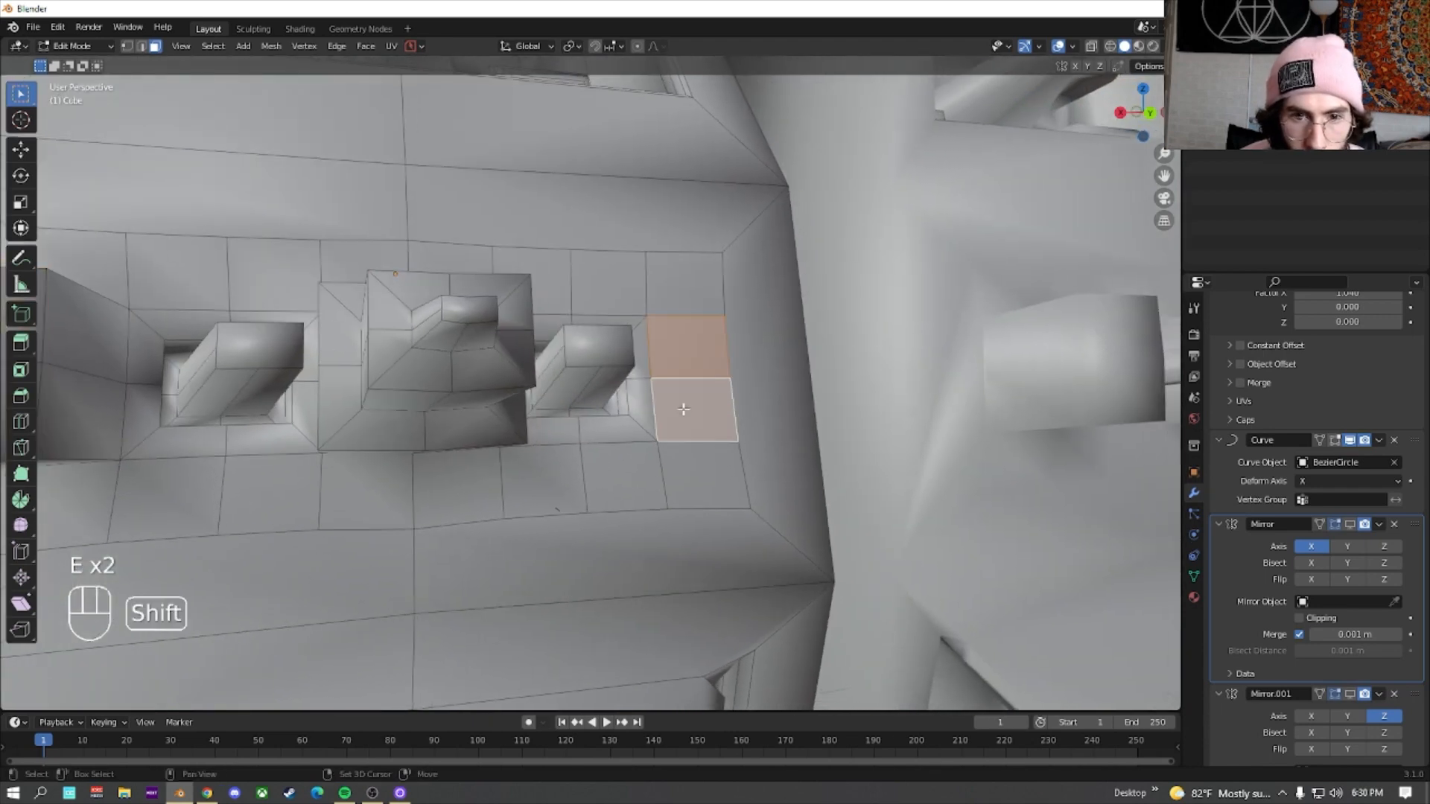
key("e")
key("e")
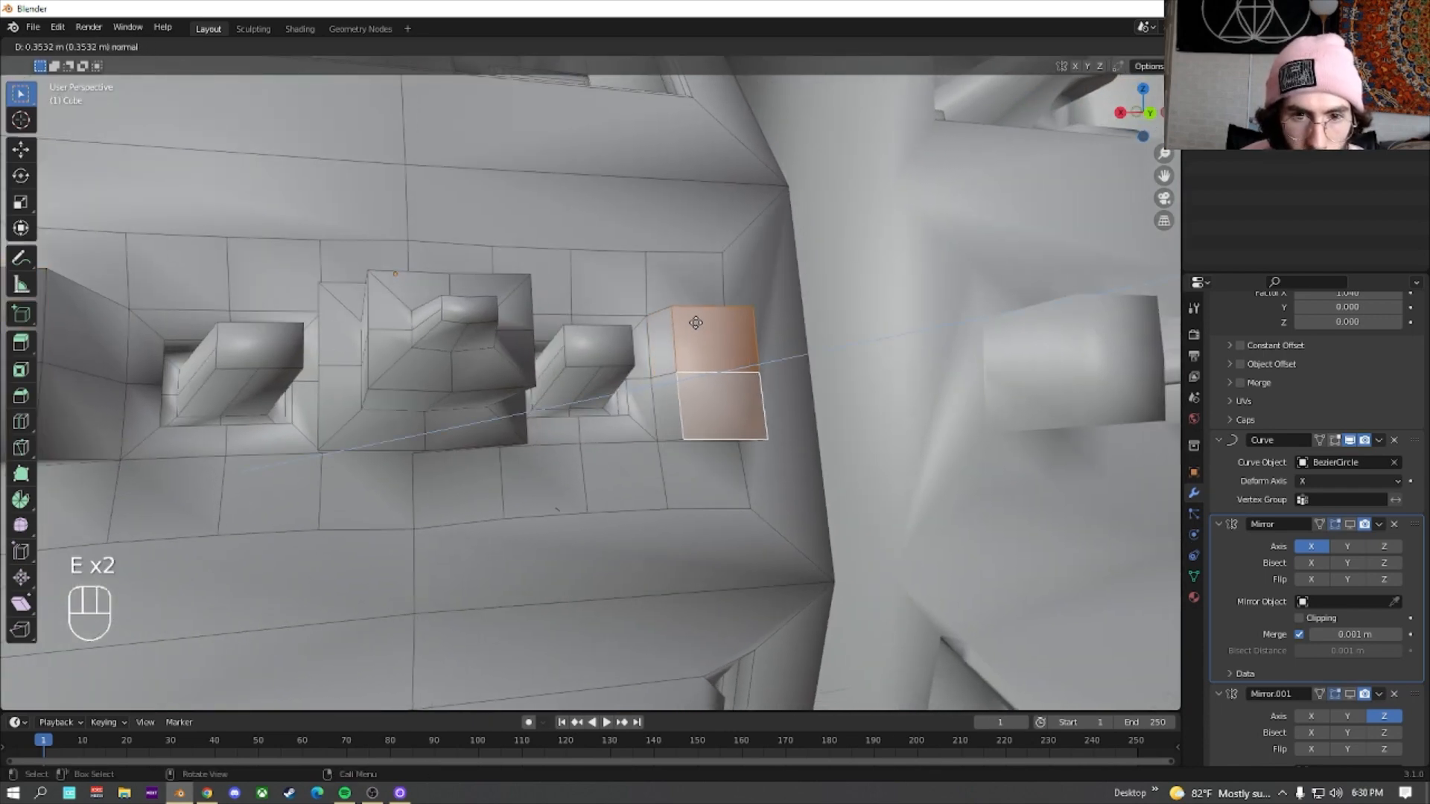
left_click(685, 317)
Extrude the face pairs above and below the middle panel's central spike outward into bars
scroll(537, 433, "down", 10)
left_click(531, 421)
left_click(554, 414, "shift")
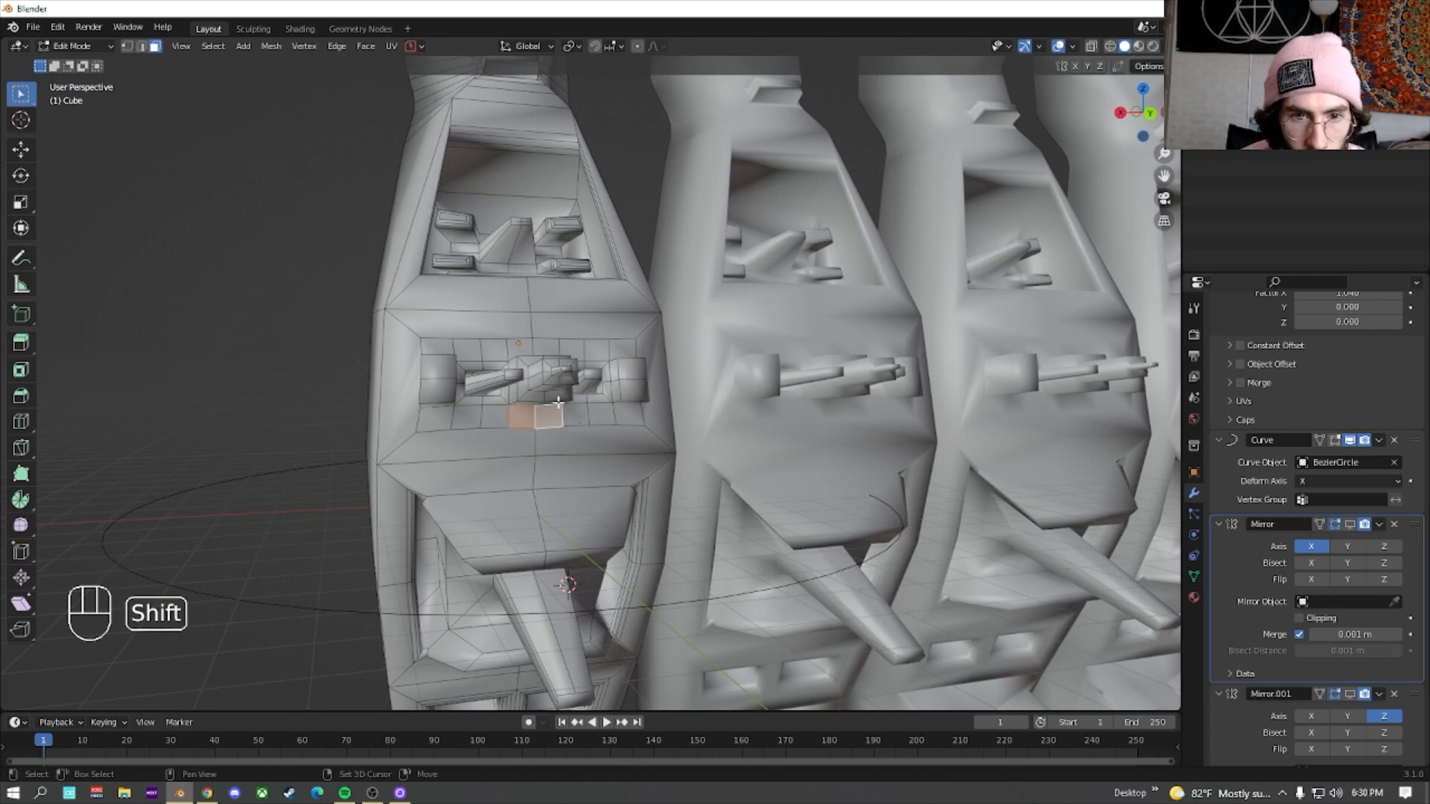
key("e")
key("e")
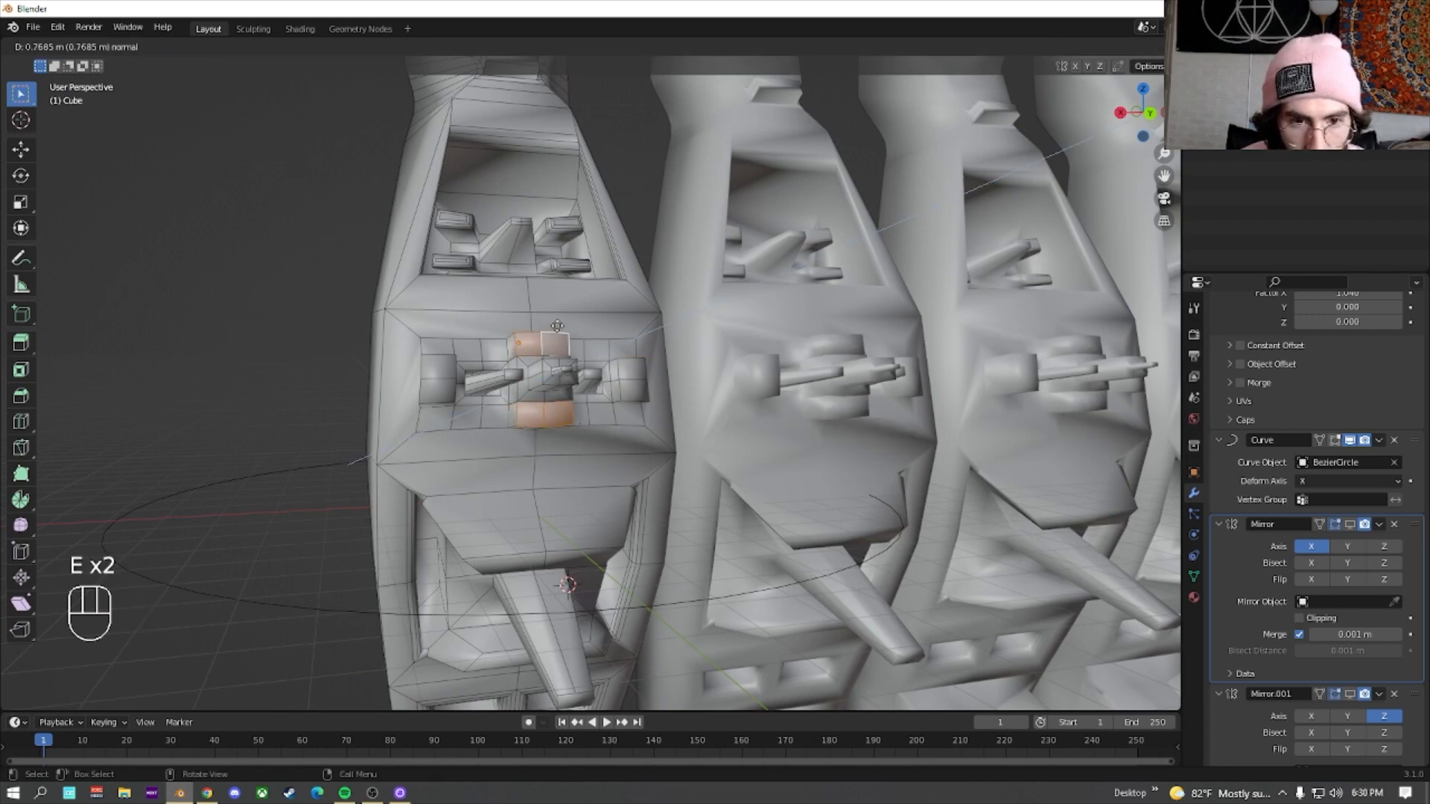
left_click(572, 297)
Return to Object Mode and check the edited sculpture from several angles and through the camera
key("Tab")
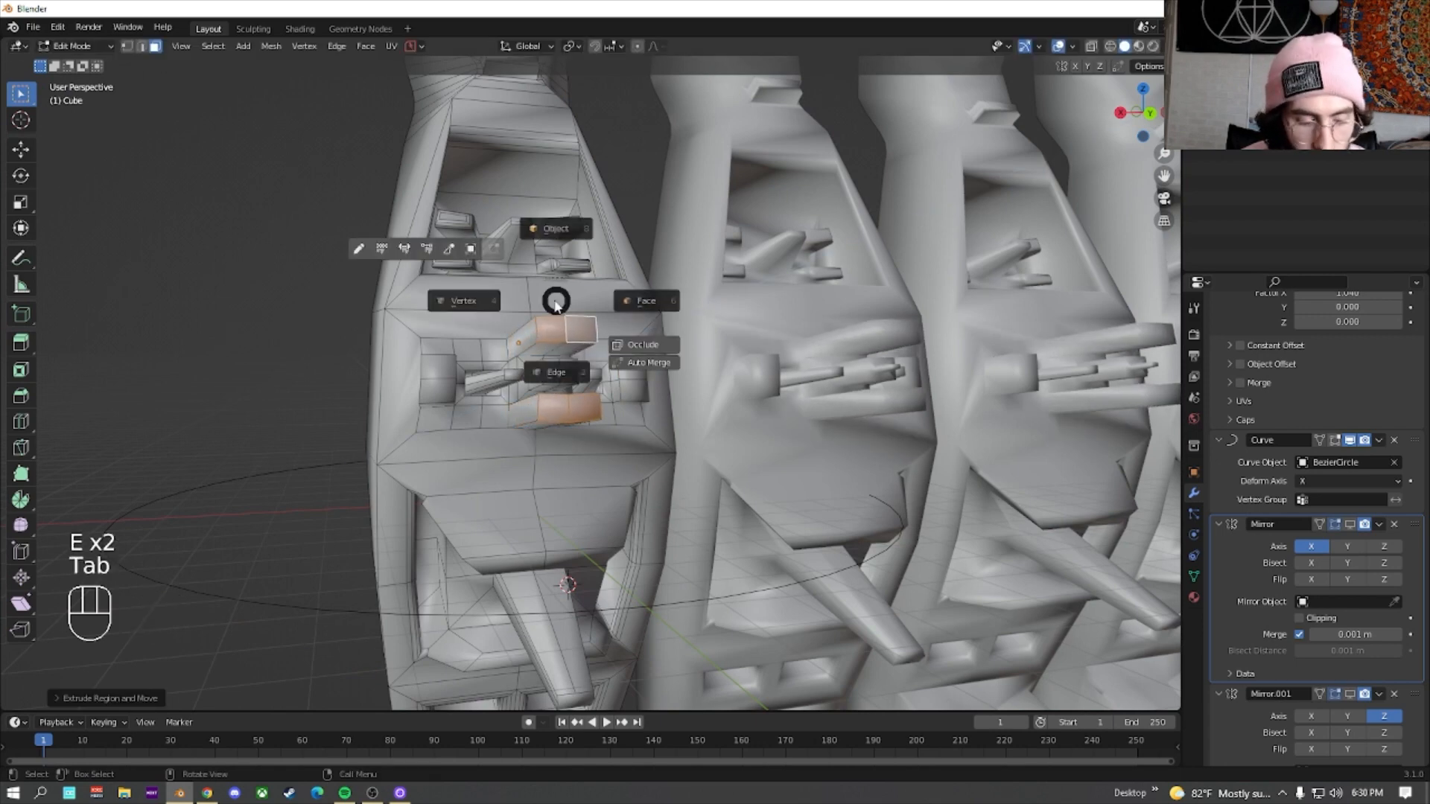
left_click(548, 226)
middle_click_drag(547, 210, 686, 295)
scroll(658, 350, "down", 5)
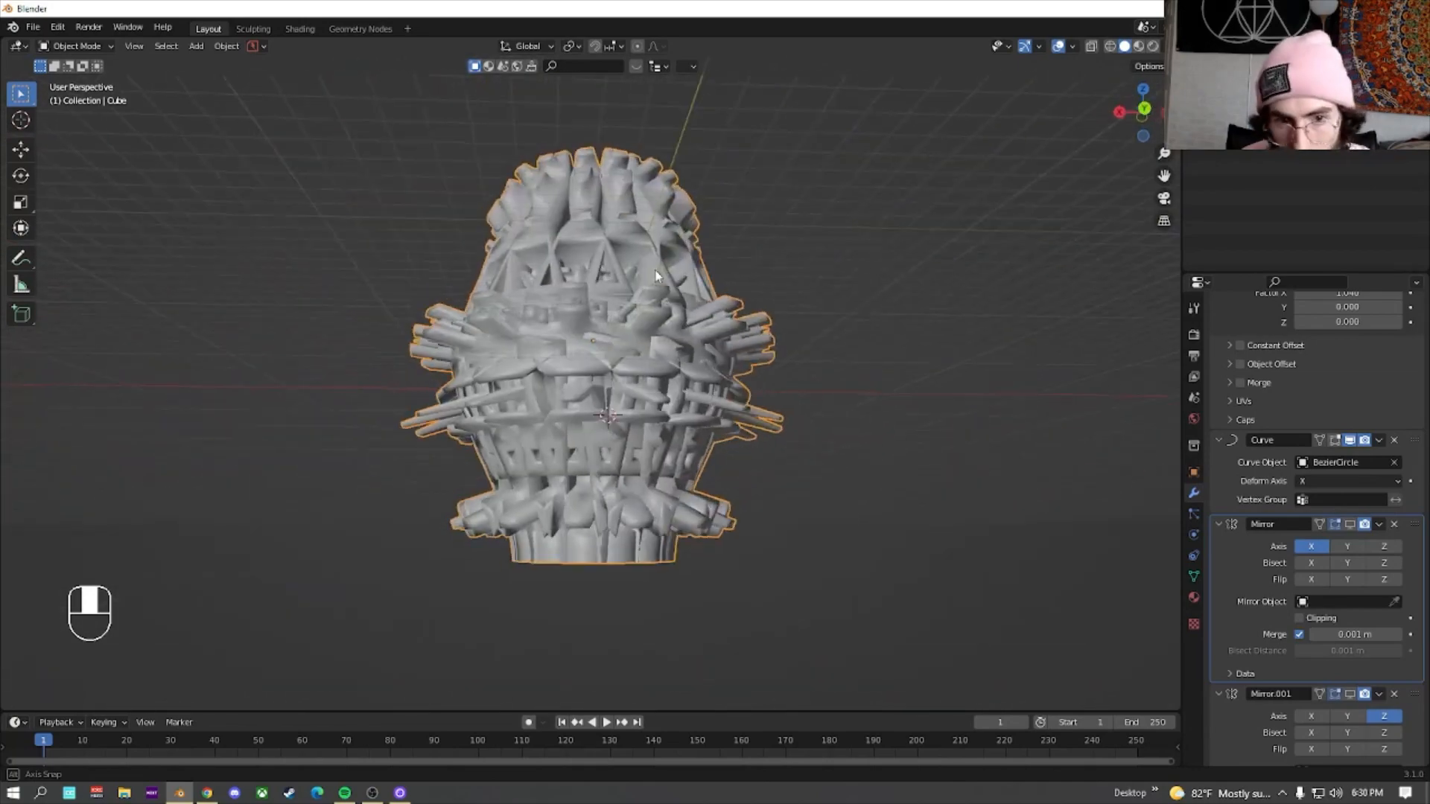
key("KP_0")
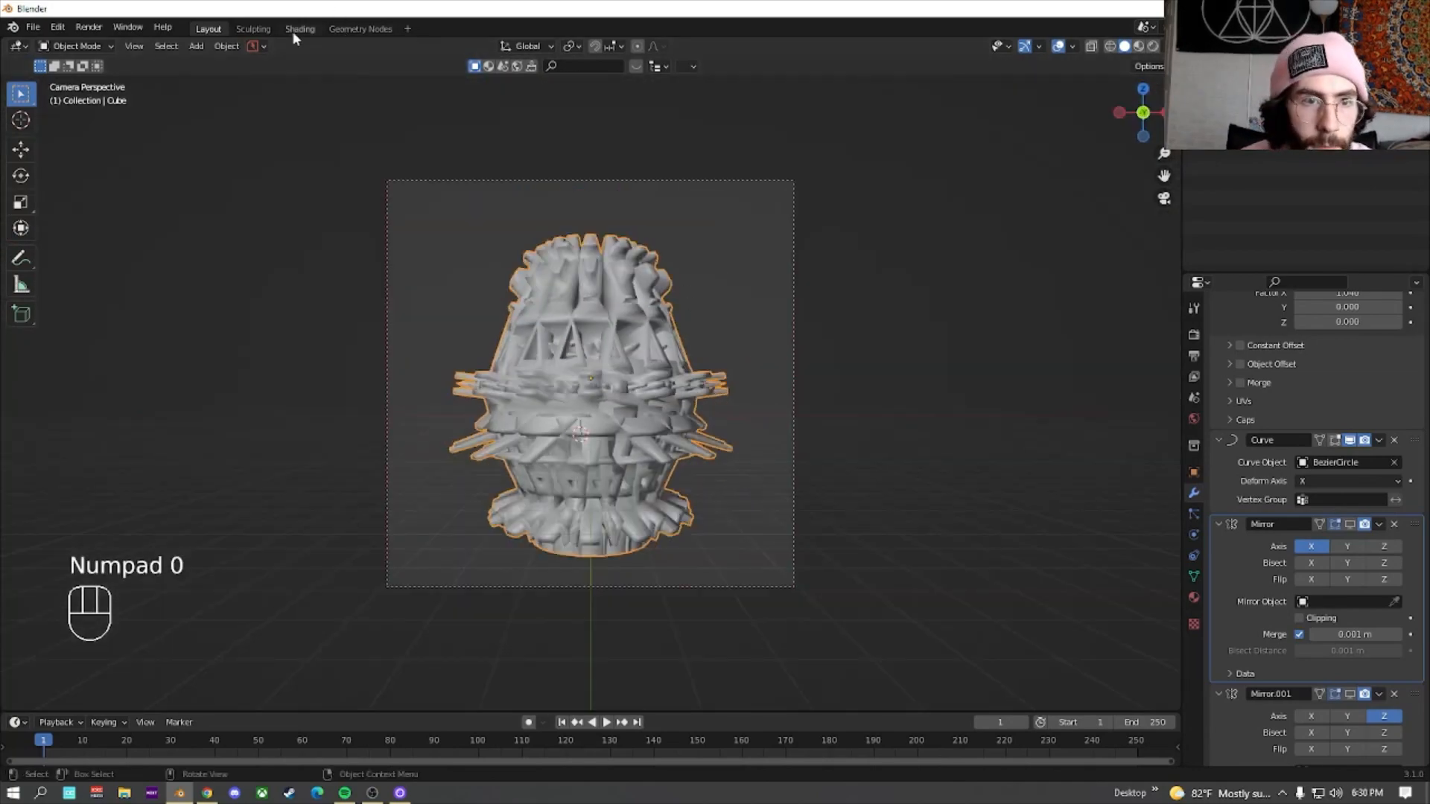
Switch to the Shading workspace and show the sculpture through the camera with rendered shading
left_click(302, 34)
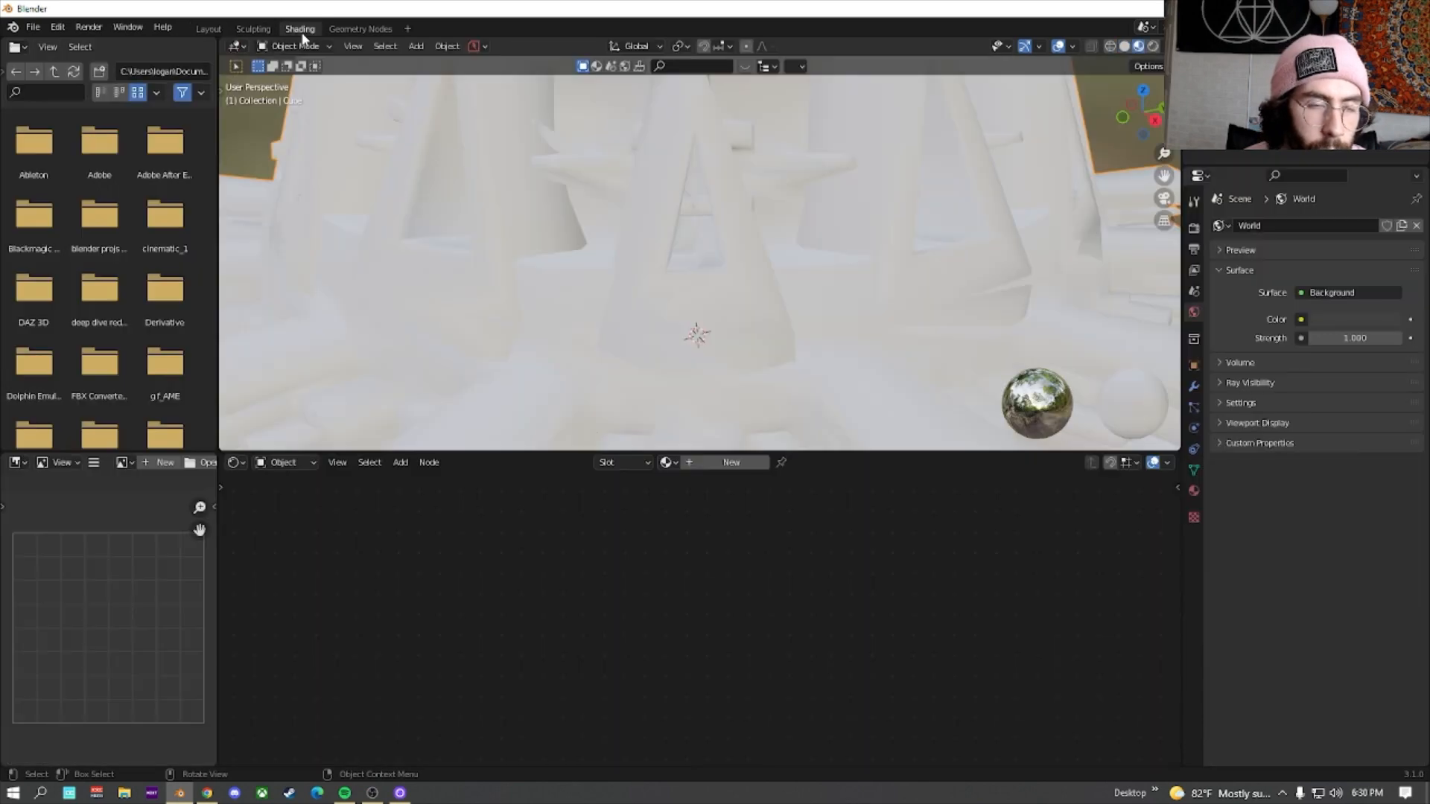
scroll(673, 327, "down", 3)
scroll(677, 312, "down", 3)
key("KP_0")
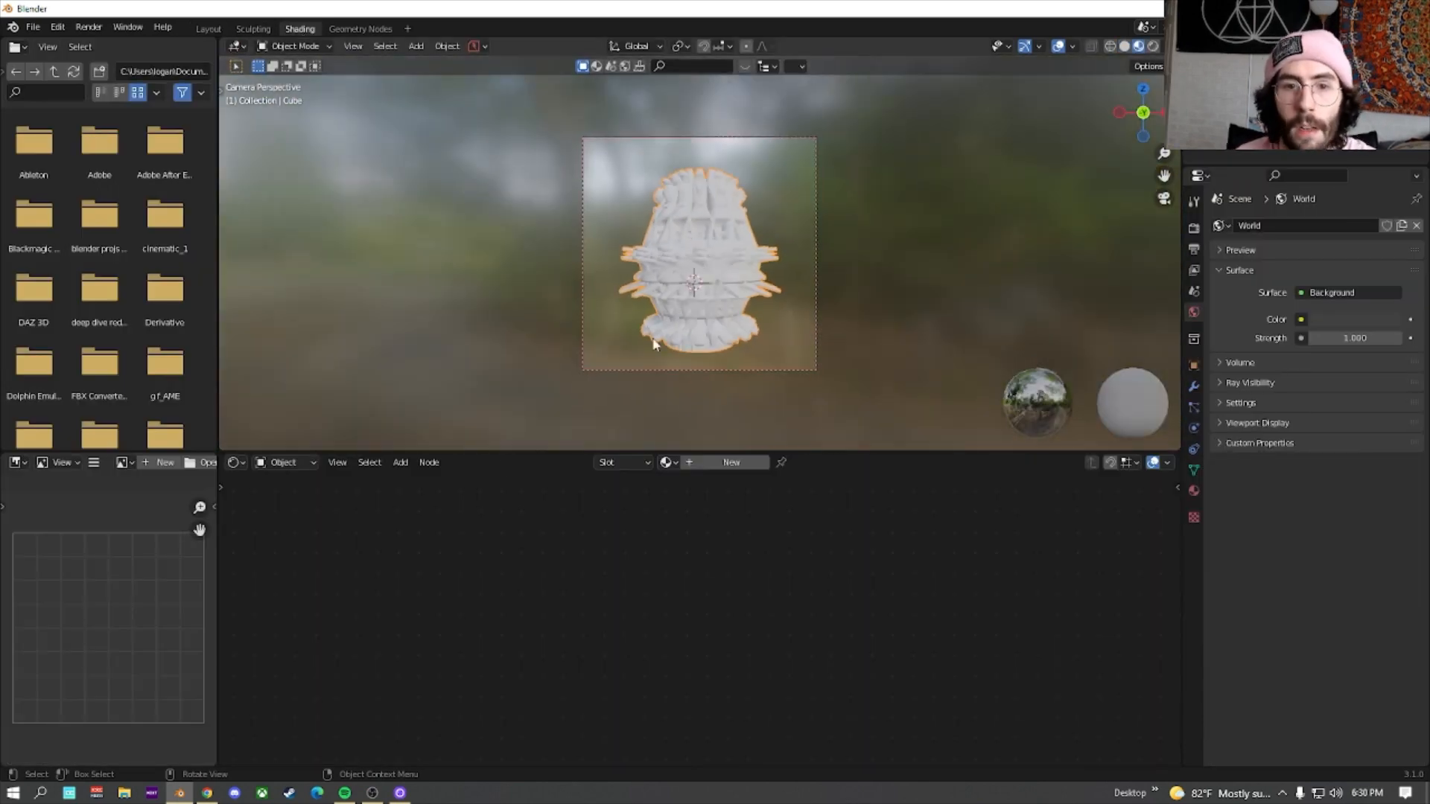
left_click(1153, 47)
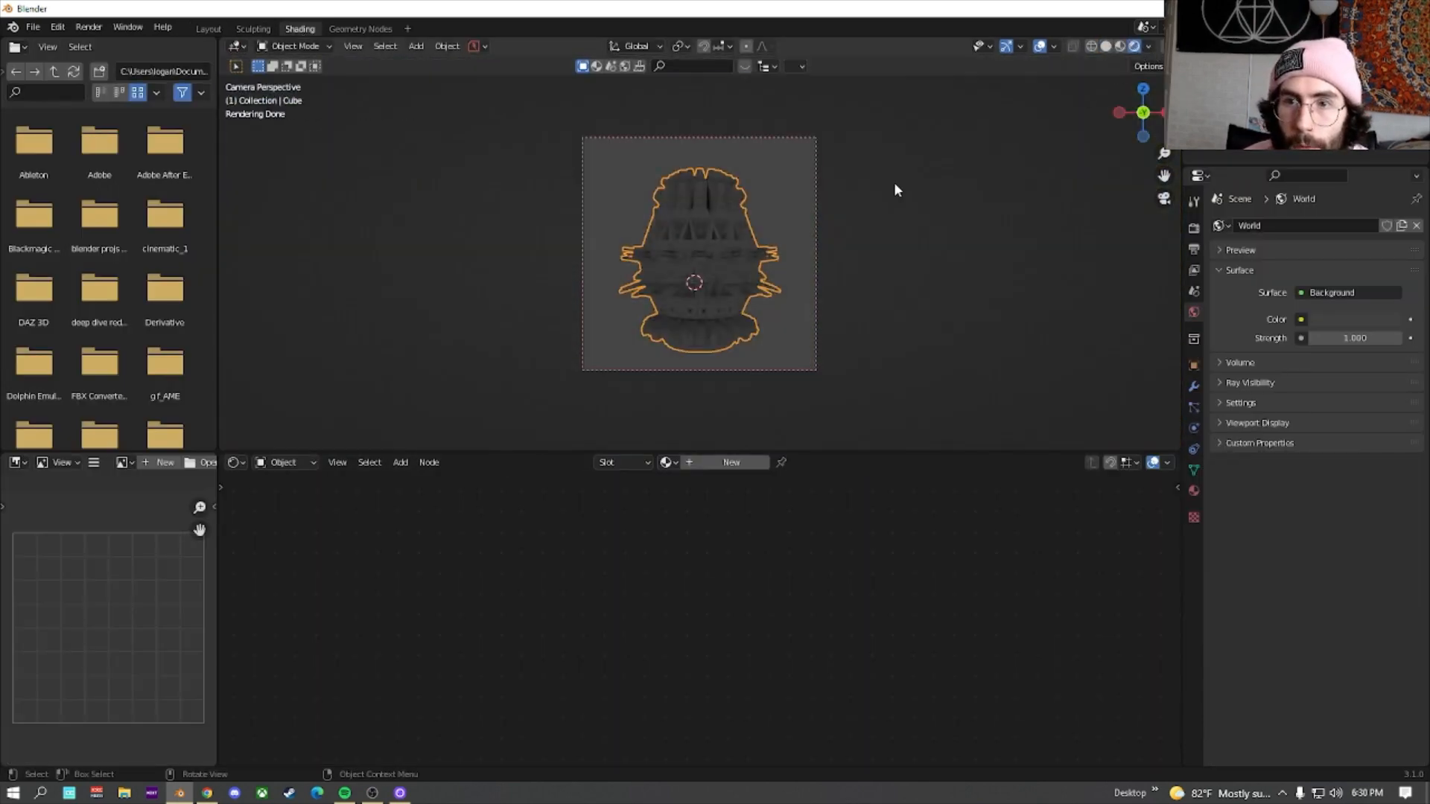
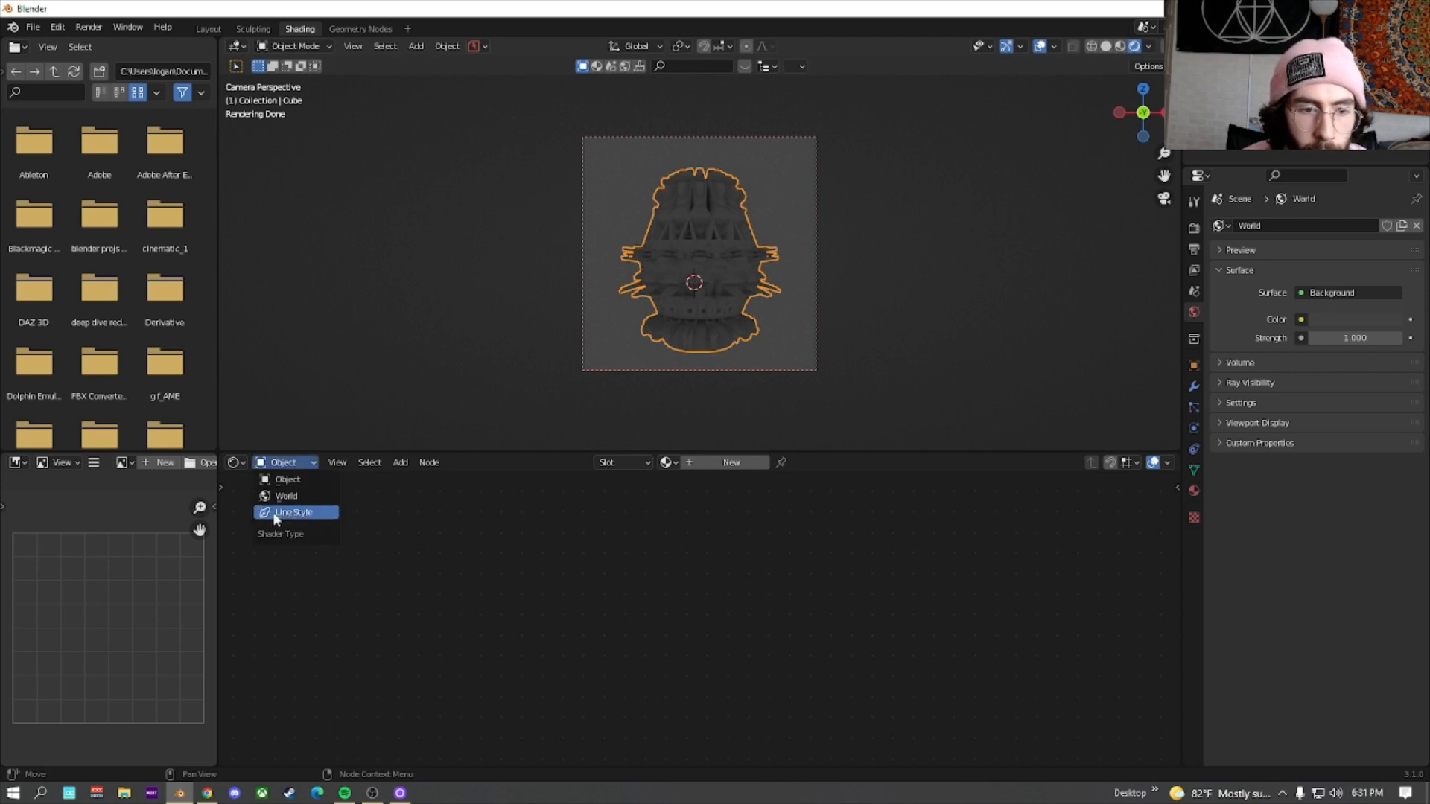
Switch the shader editor to the World nodes and add an Environment Texture node below the Background node
left_click(282, 496)
left_click(670, 600)
key("shift+a")
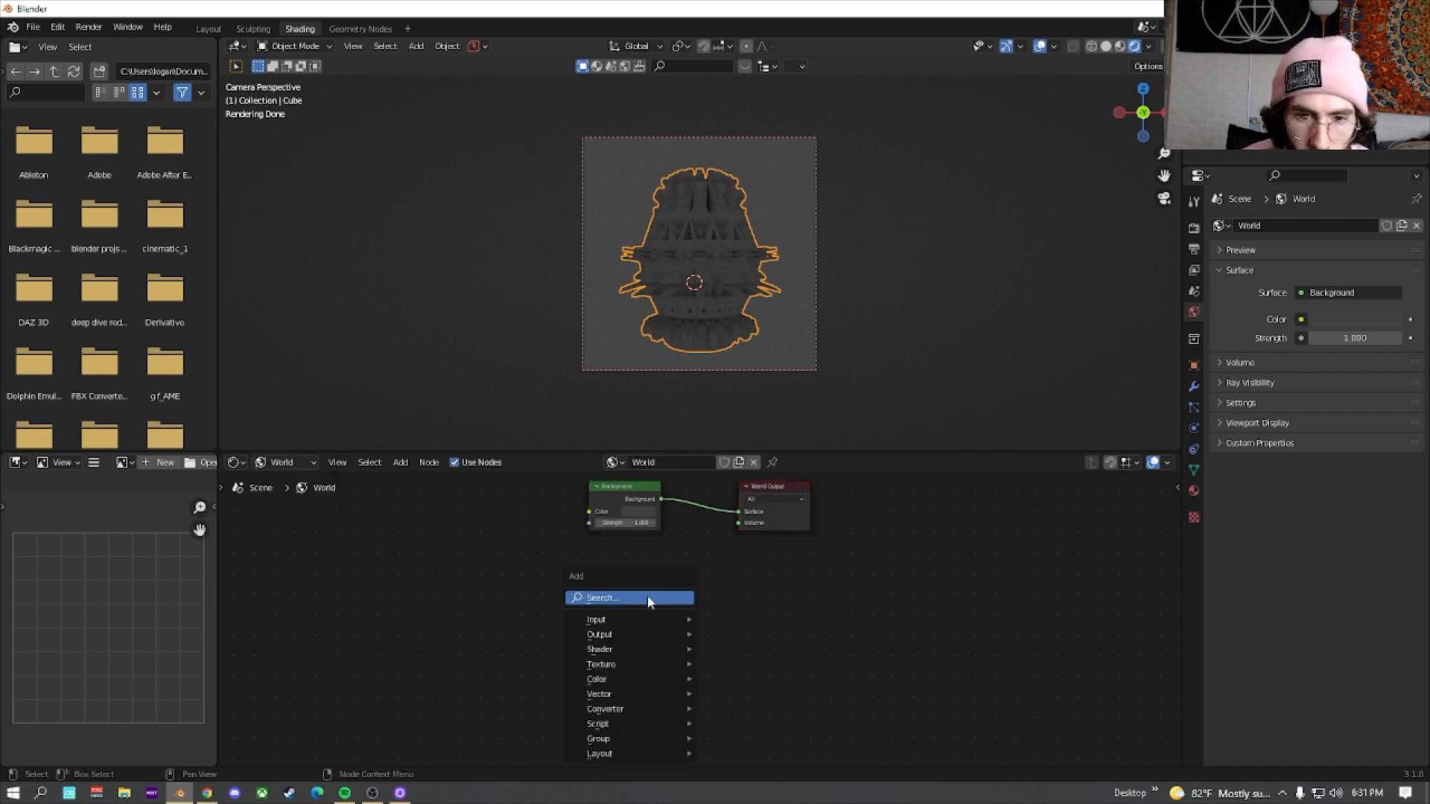
left_click(646, 596)
type("en")
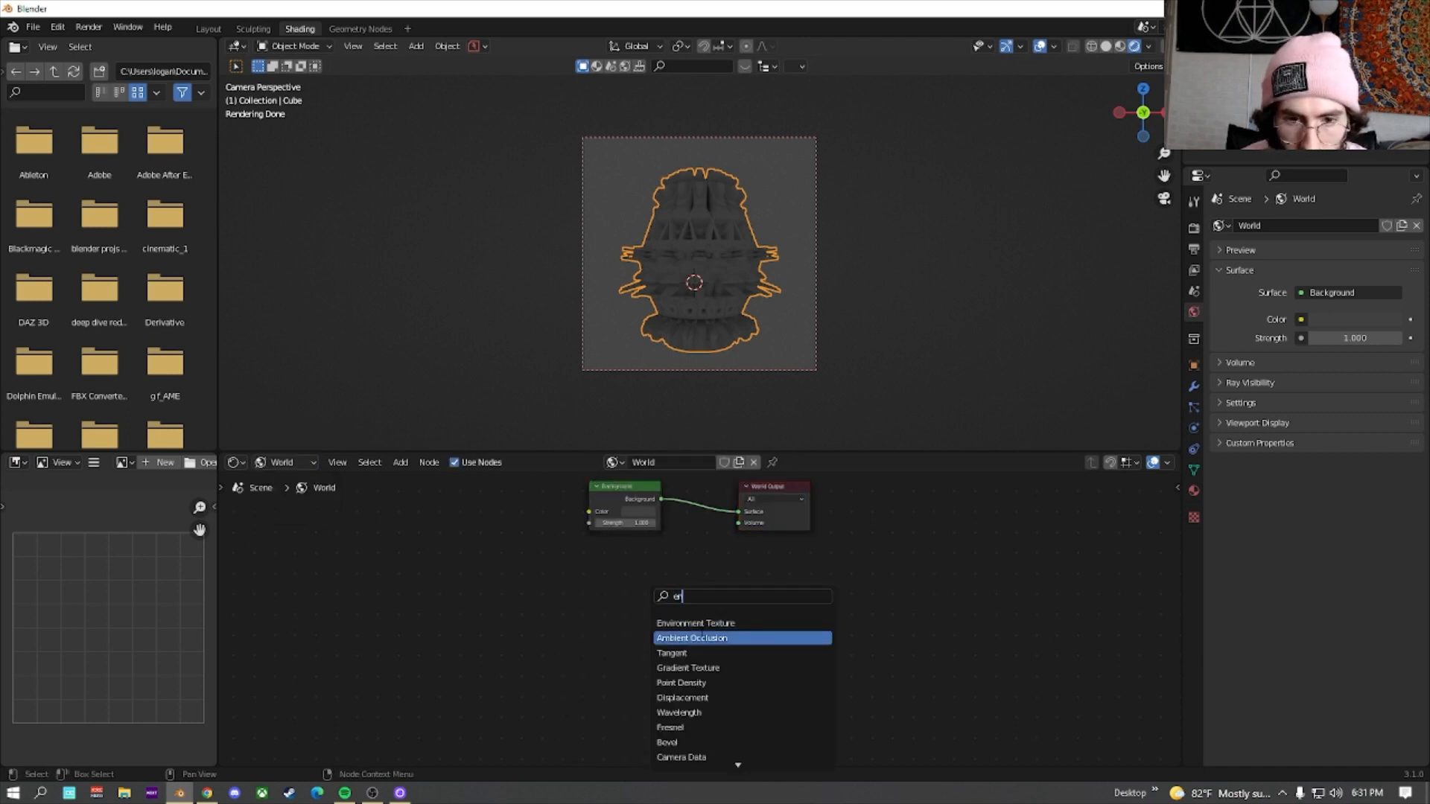
left_click(744, 626)
left_click(633, 612)
Load colorful_studio_4k.hdr from the hdris folder into the Environment Texture node
left_click(627, 605)
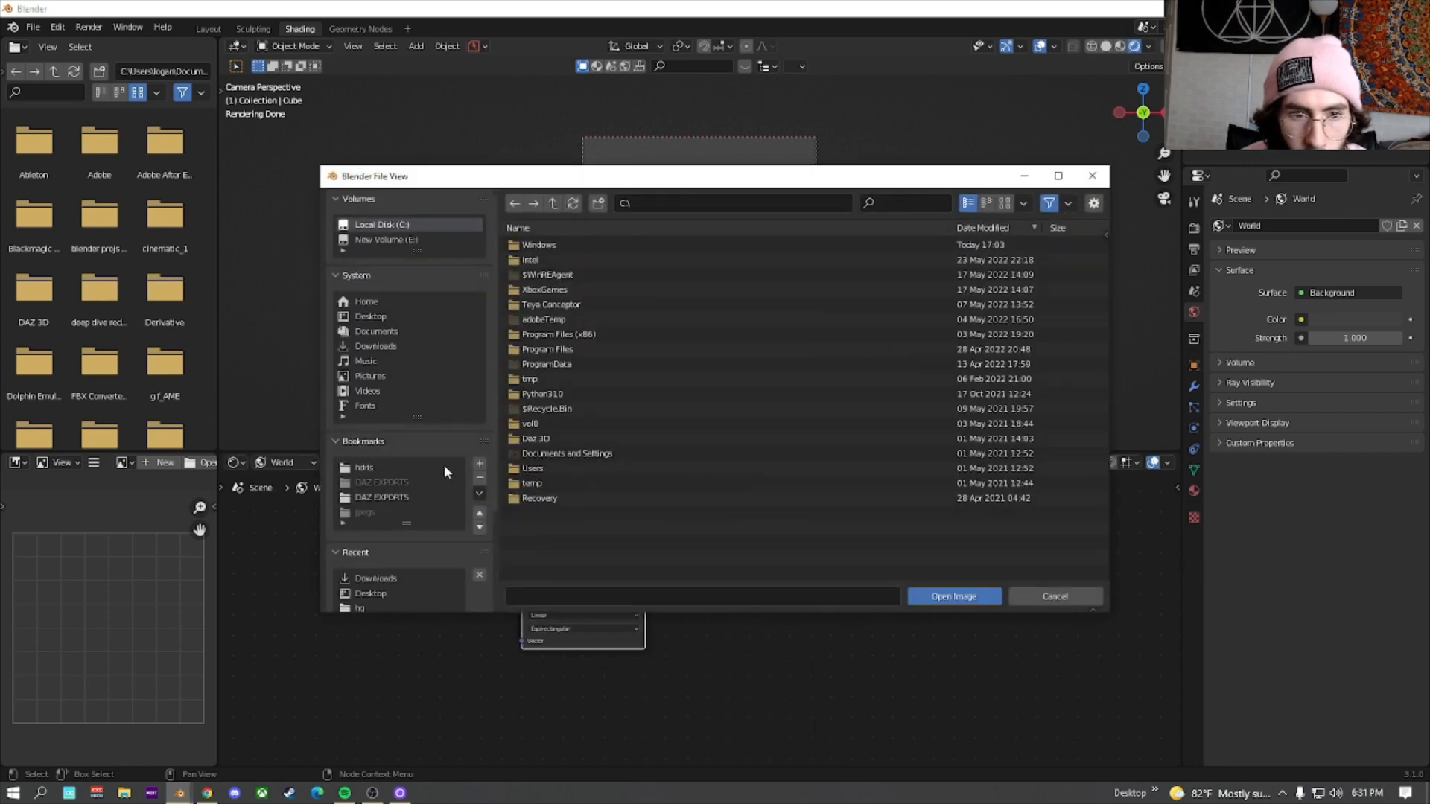
left_click(368, 470)
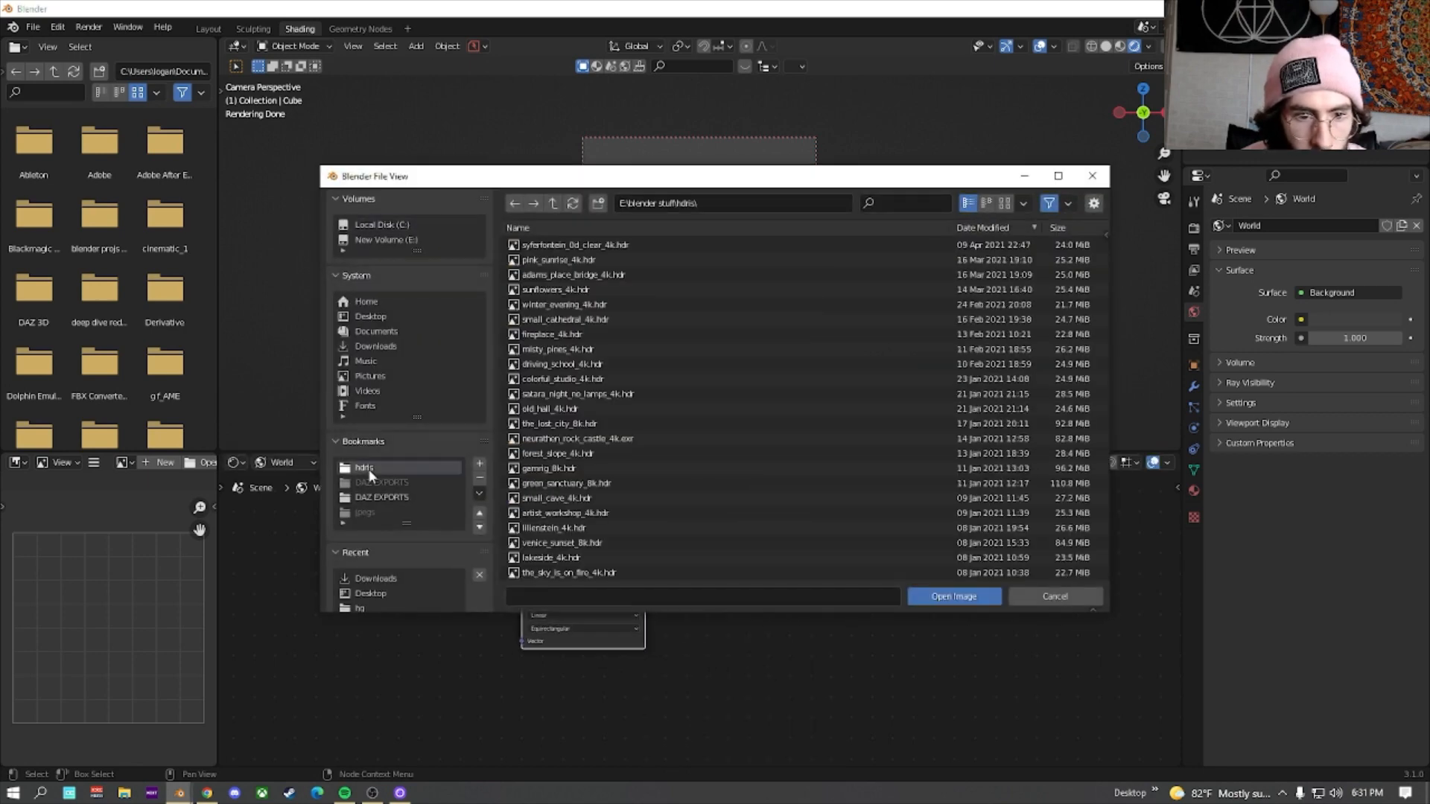
double_click(565, 380)
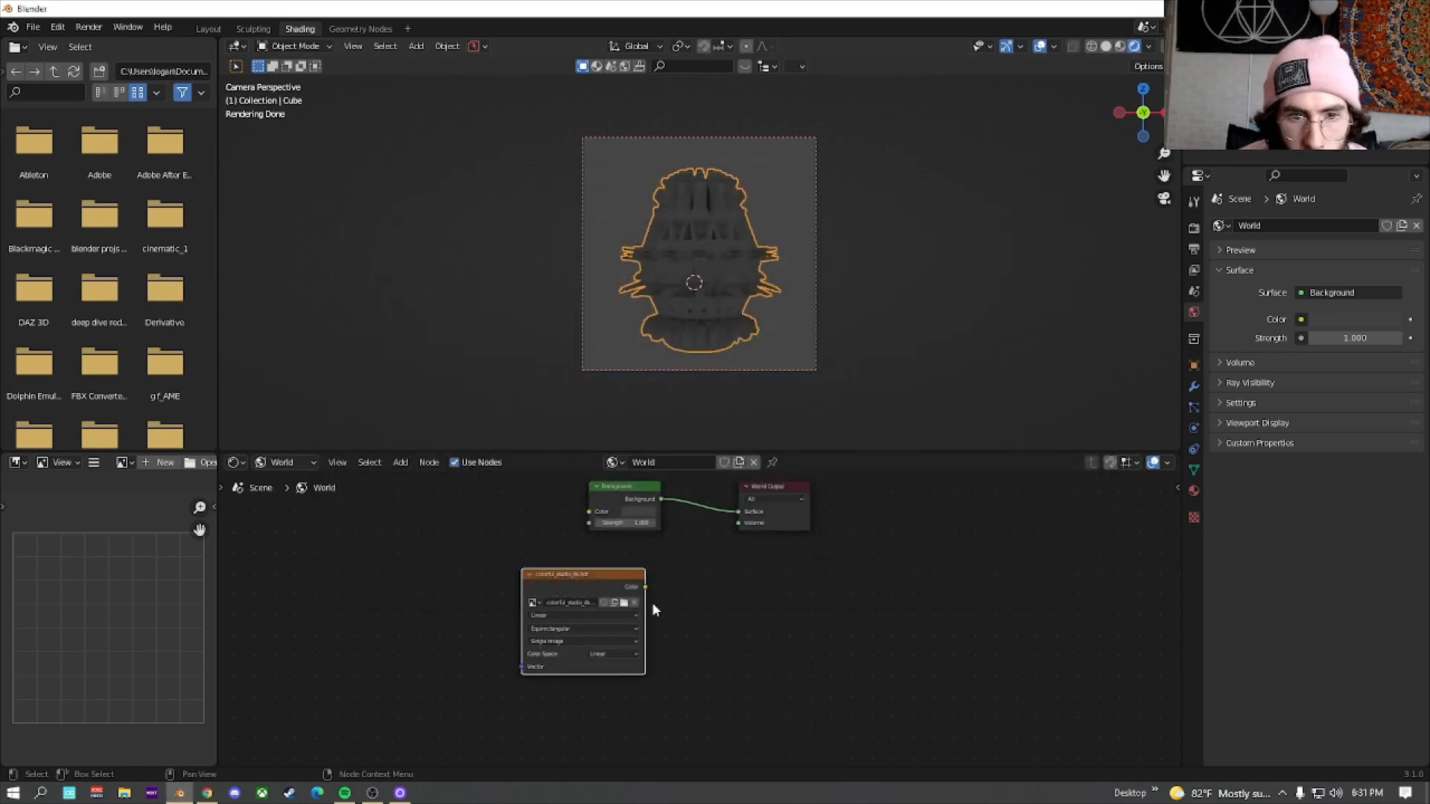
Enable a transparent film background in the render settings
left_click(1194, 250)
left_click(1194, 228)
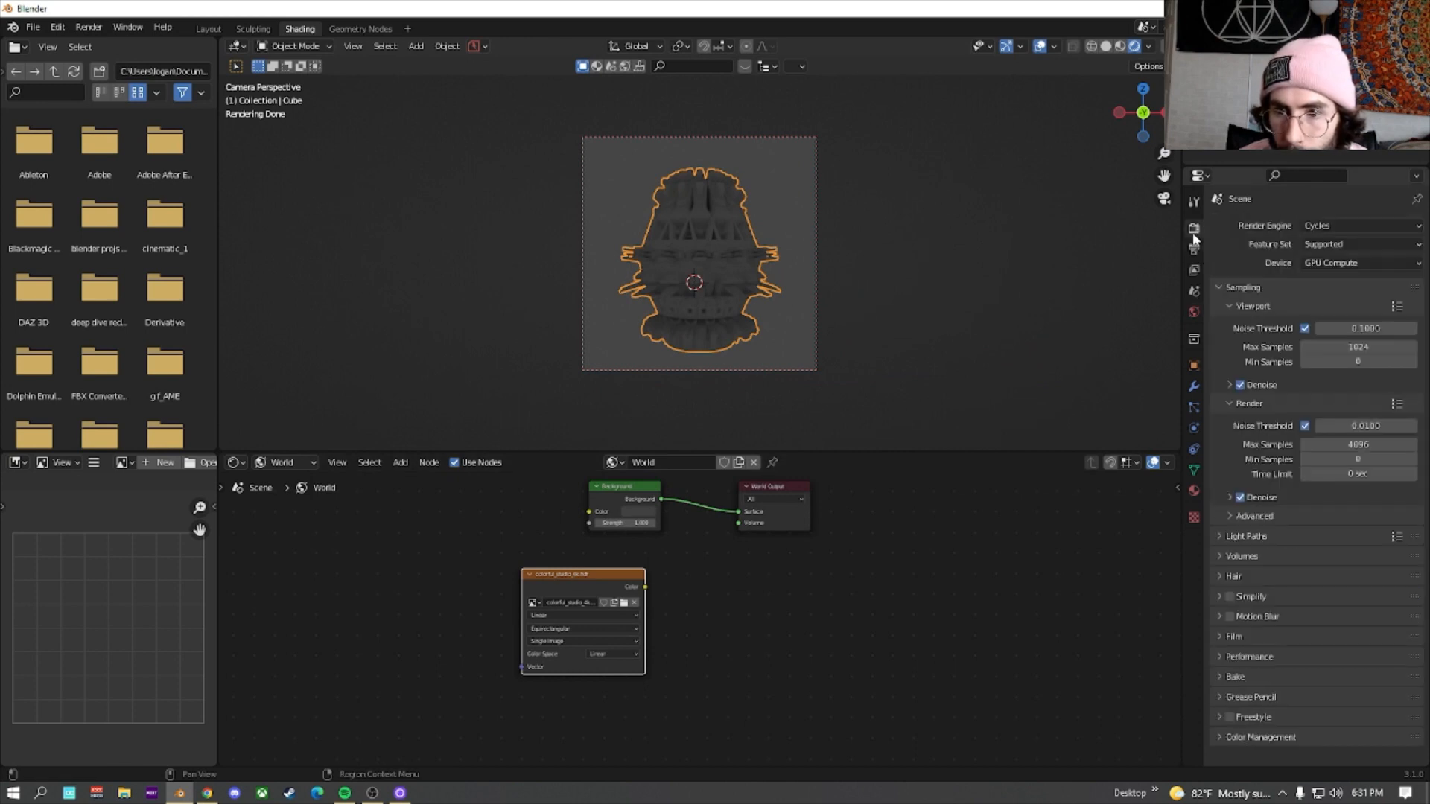
left_click(1224, 639)
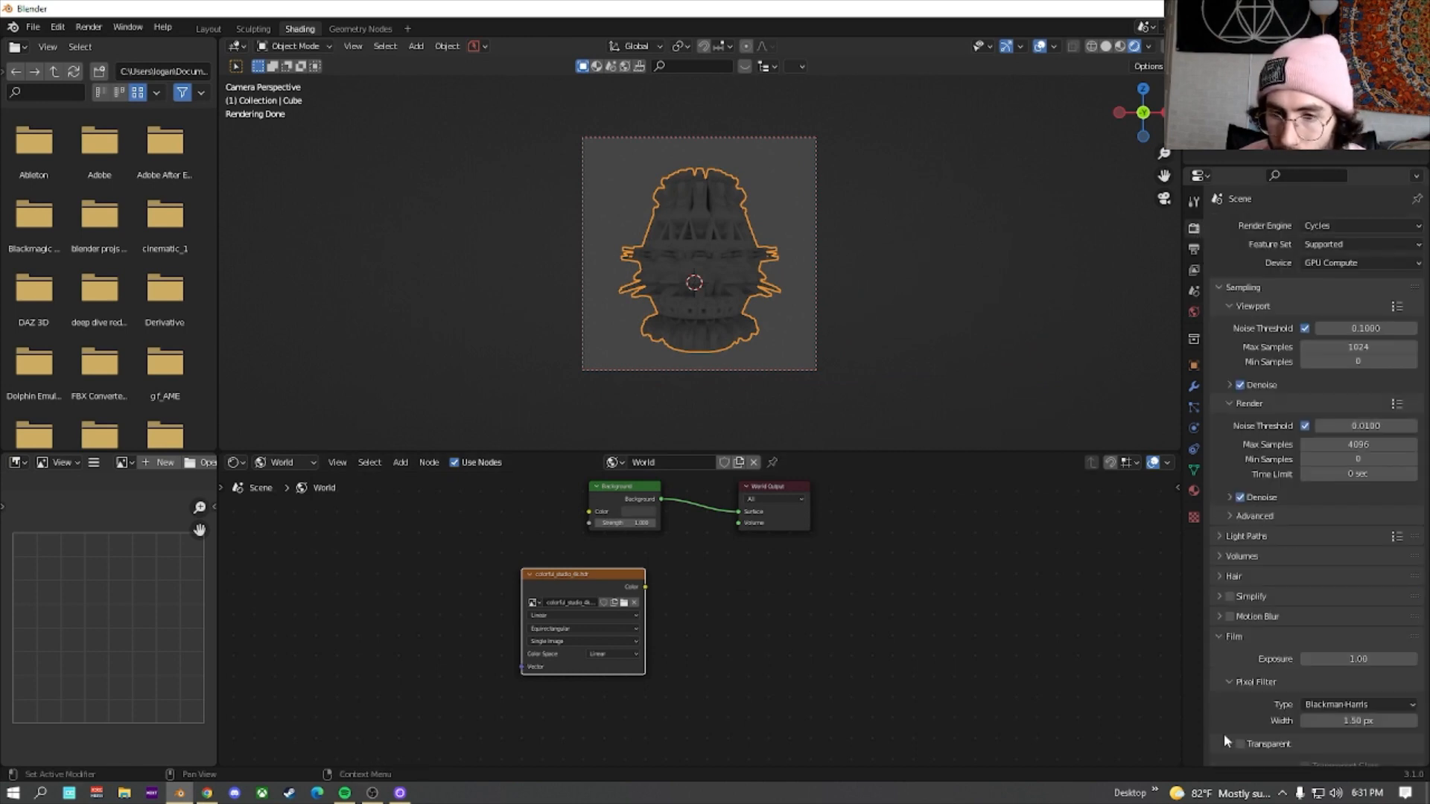
left_click(1240, 744)
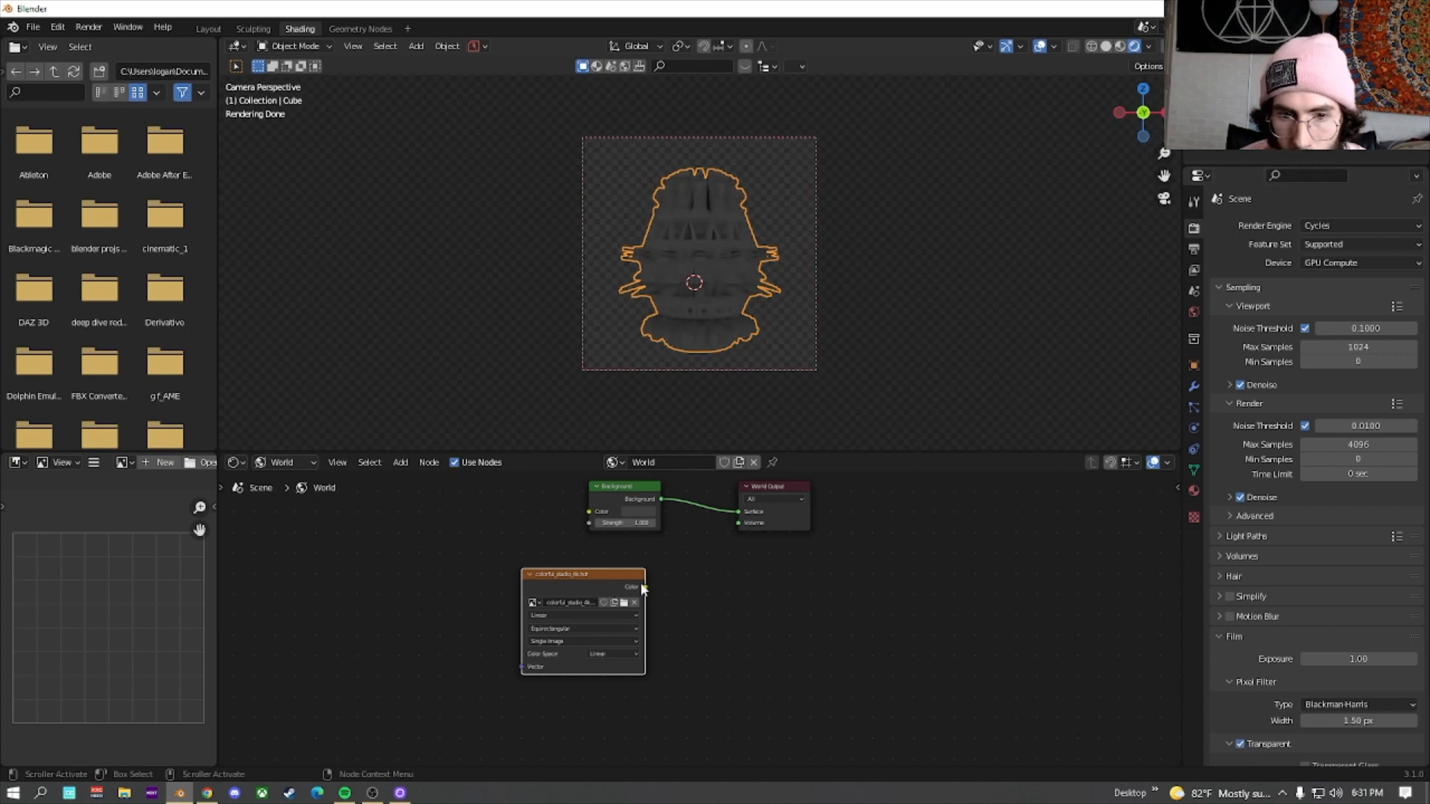
Connect the Environment Texture's Color to the World Output Surface and compare the film background with transparency off and on
left_click_drag(644, 588, 741, 512)
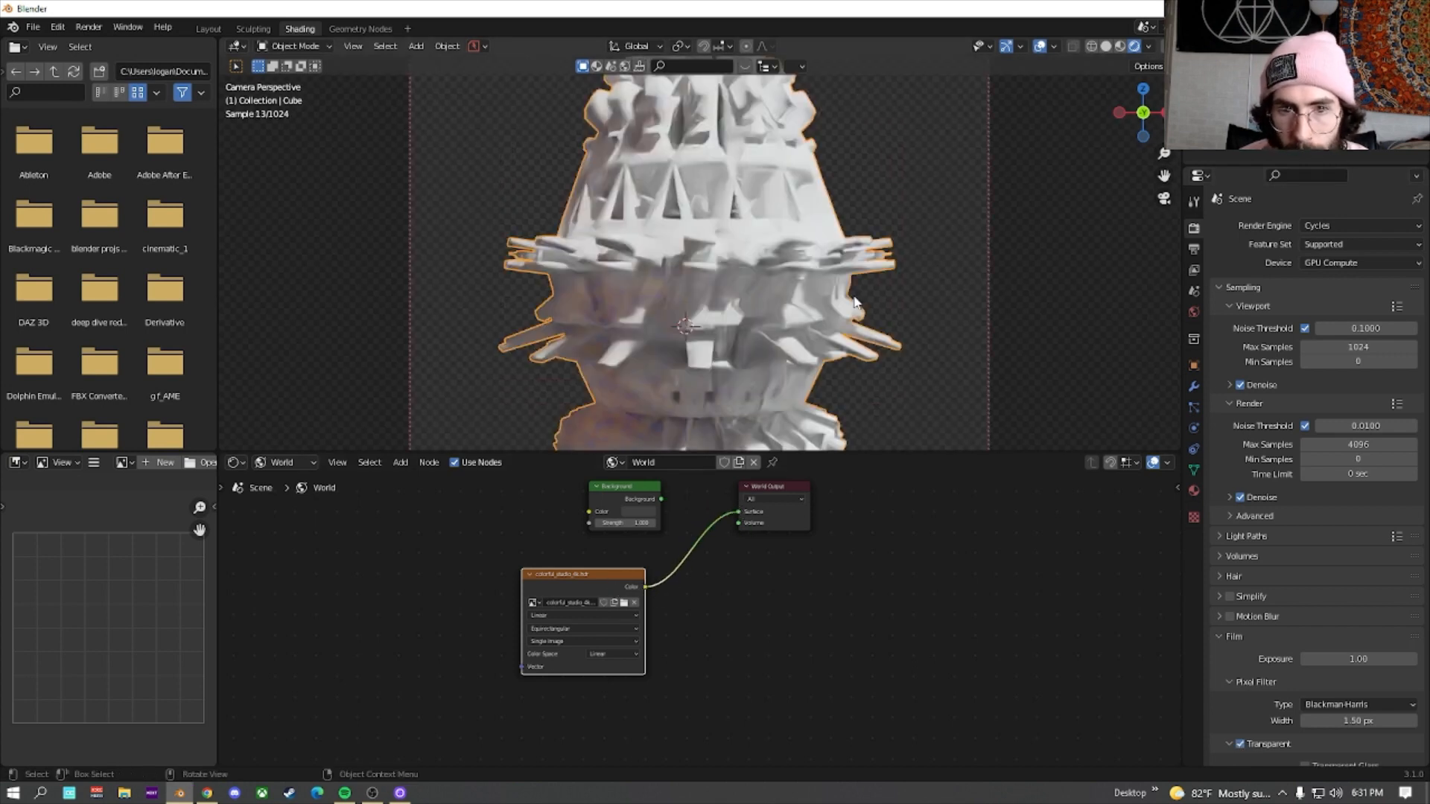
left_click(1240, 741)
left_click(1241, 741)
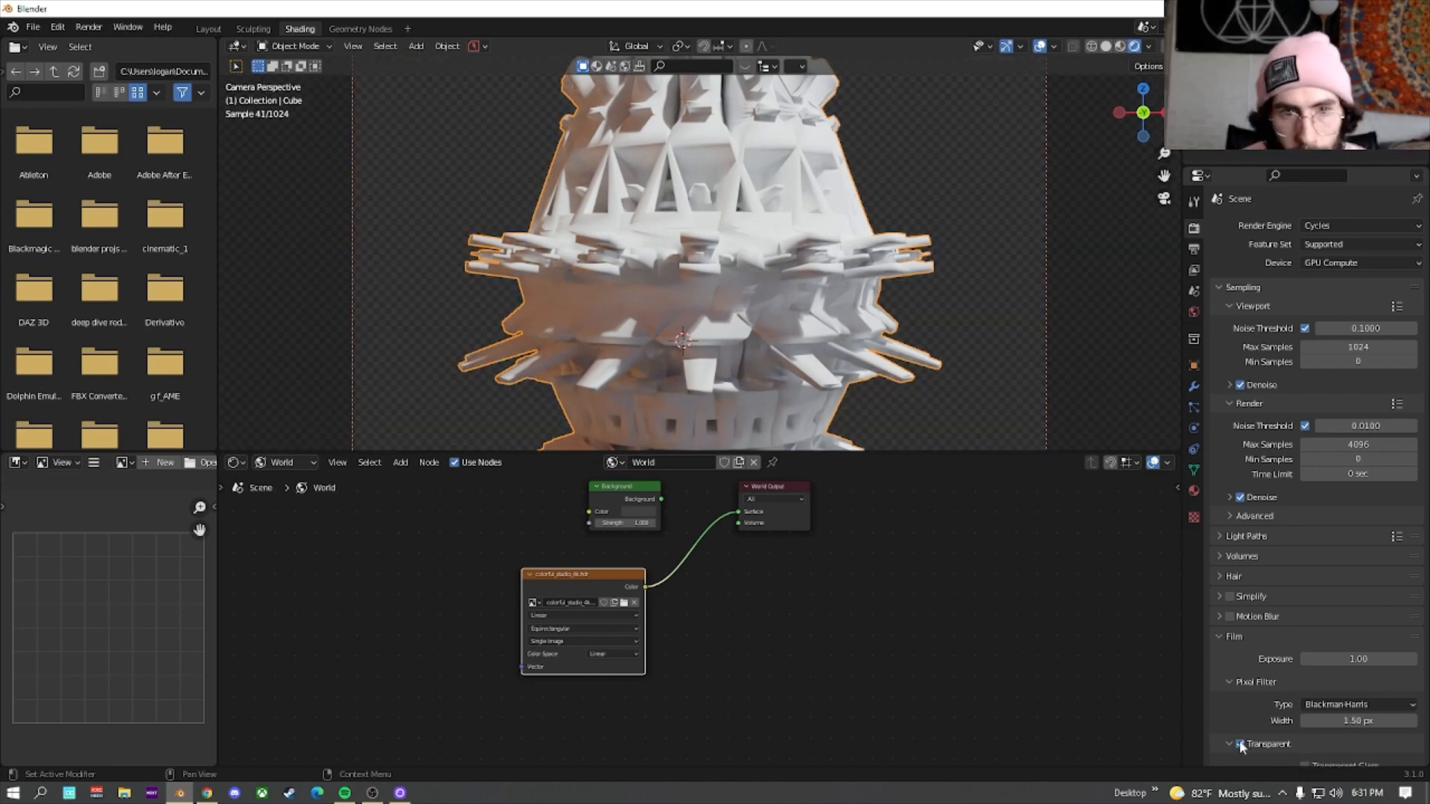
scroll(628, 580, "down", 1)
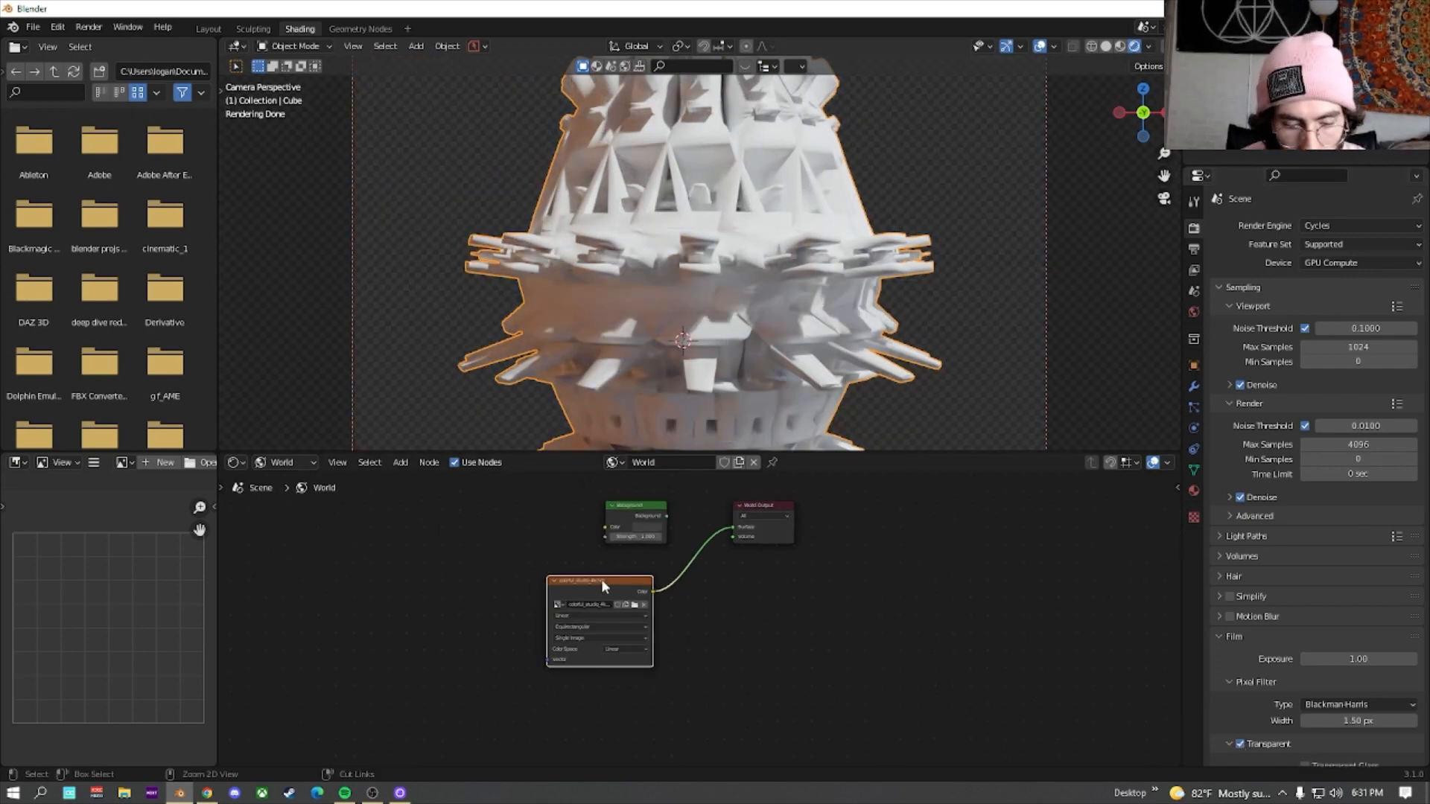
Add Texture Coordinate and Mapping nodes to the Environment Texture and set the Mapping's Z rotation to -180°
key("ctrl+t")
scroll(694, 350, "down", 3)
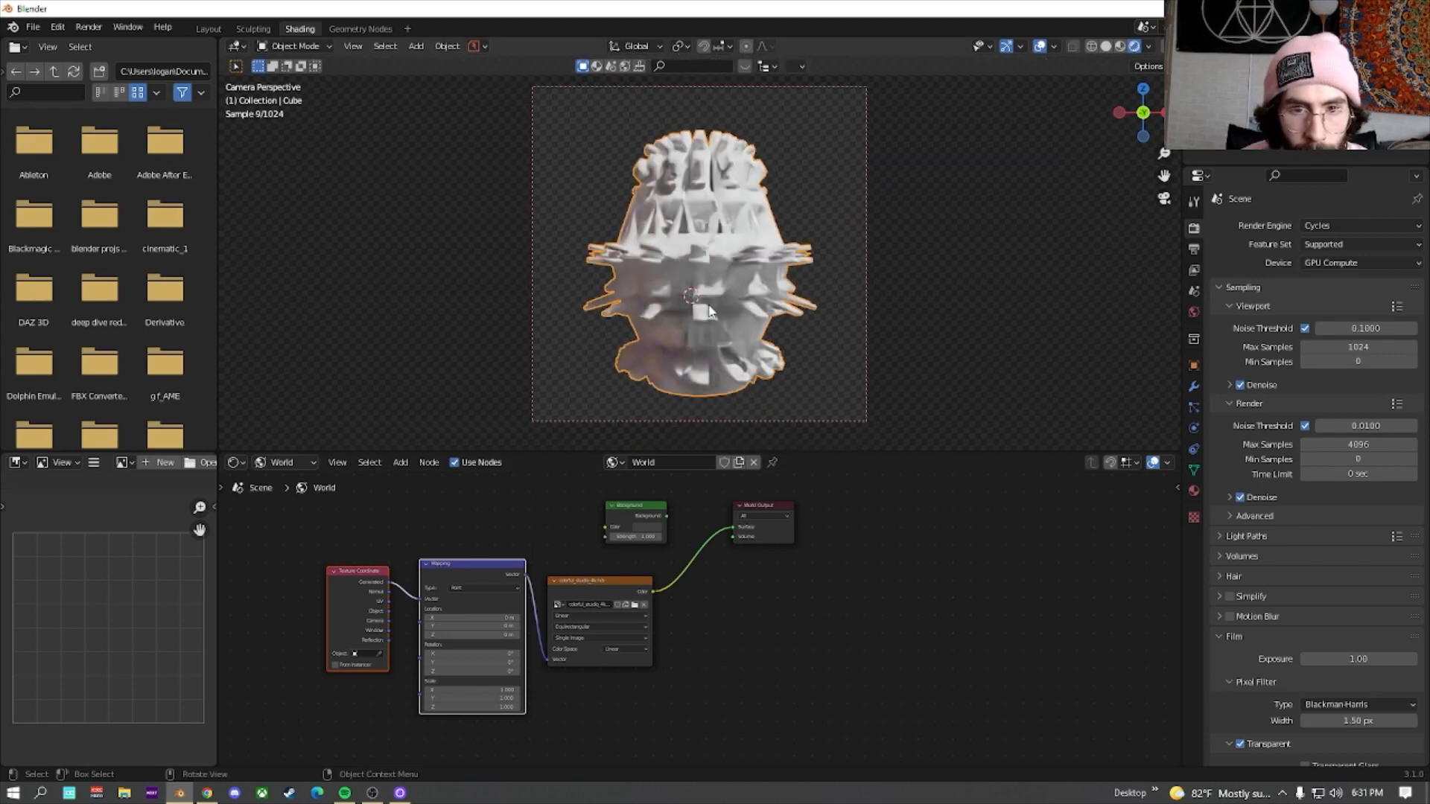
scroll(700, 619, "up", 5)
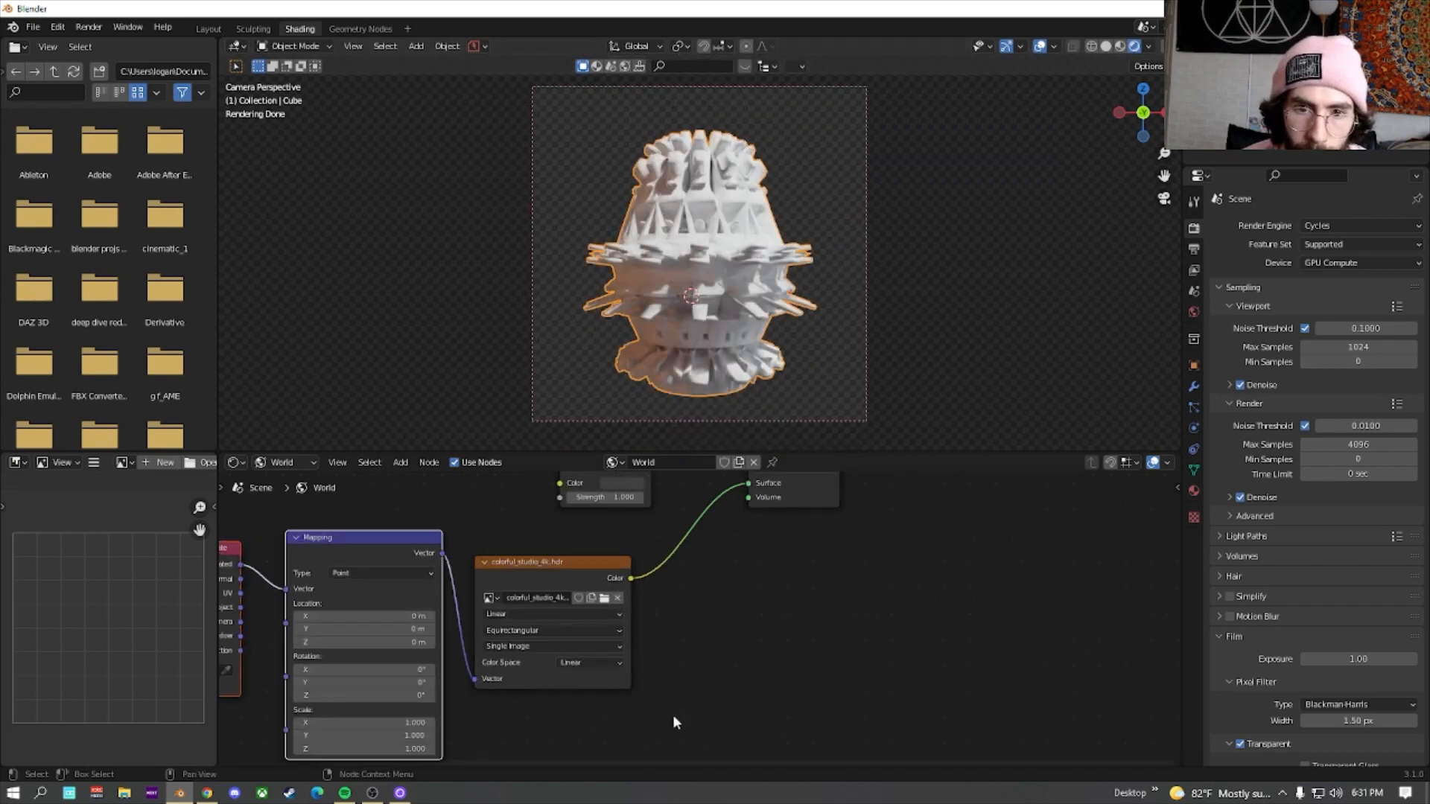
scroll(672, 716, "up", 1)
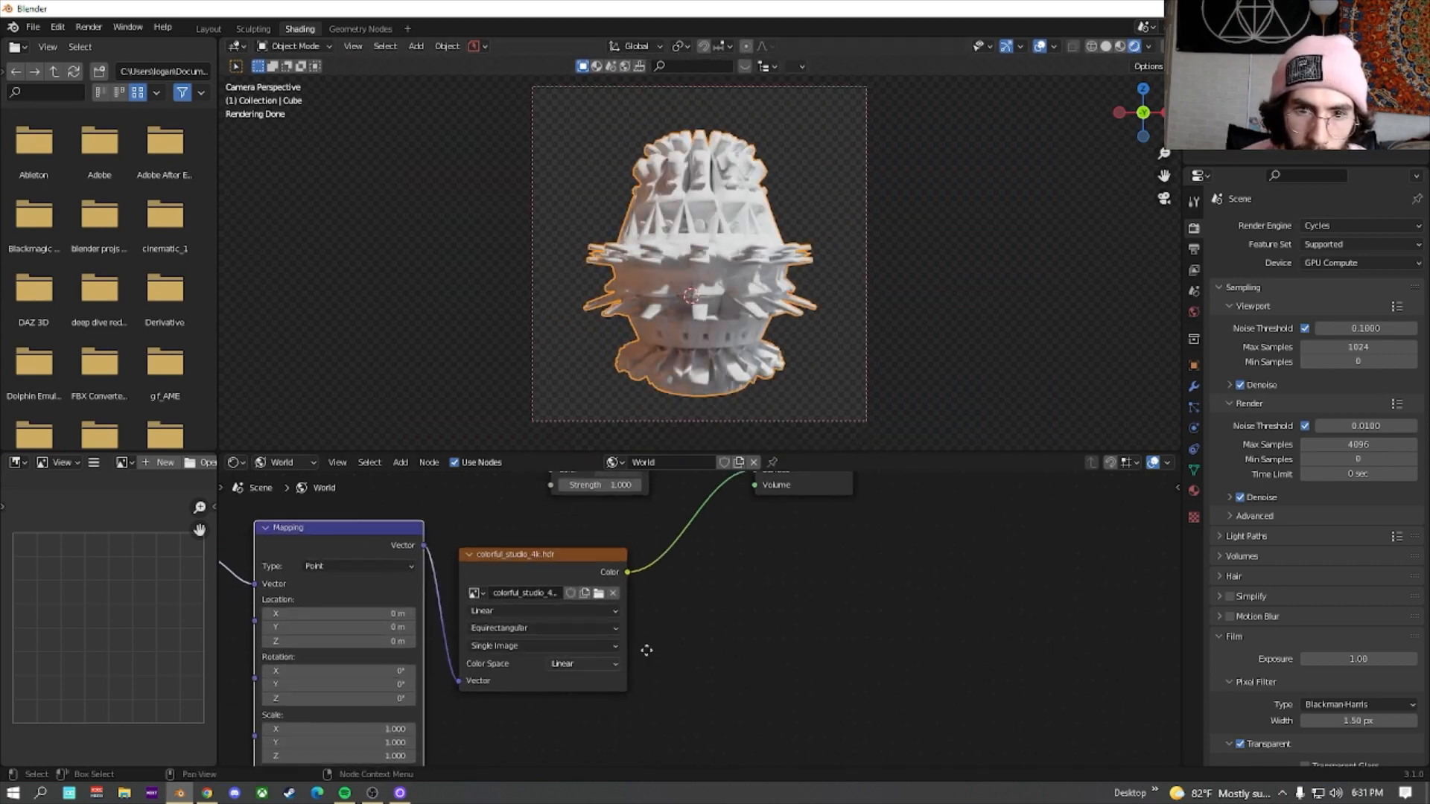
middle_click_drag(644, 649, 1017, 573)
scroll(702, 618, "up", 3)
mouse_move(720, 628)
left_mouse_down()
mouse_move(670, 628)
mouse_move(786, 628)
mouse_move(728, 626)
left_mouse_up()
scroll(726, 254, "up", 5)
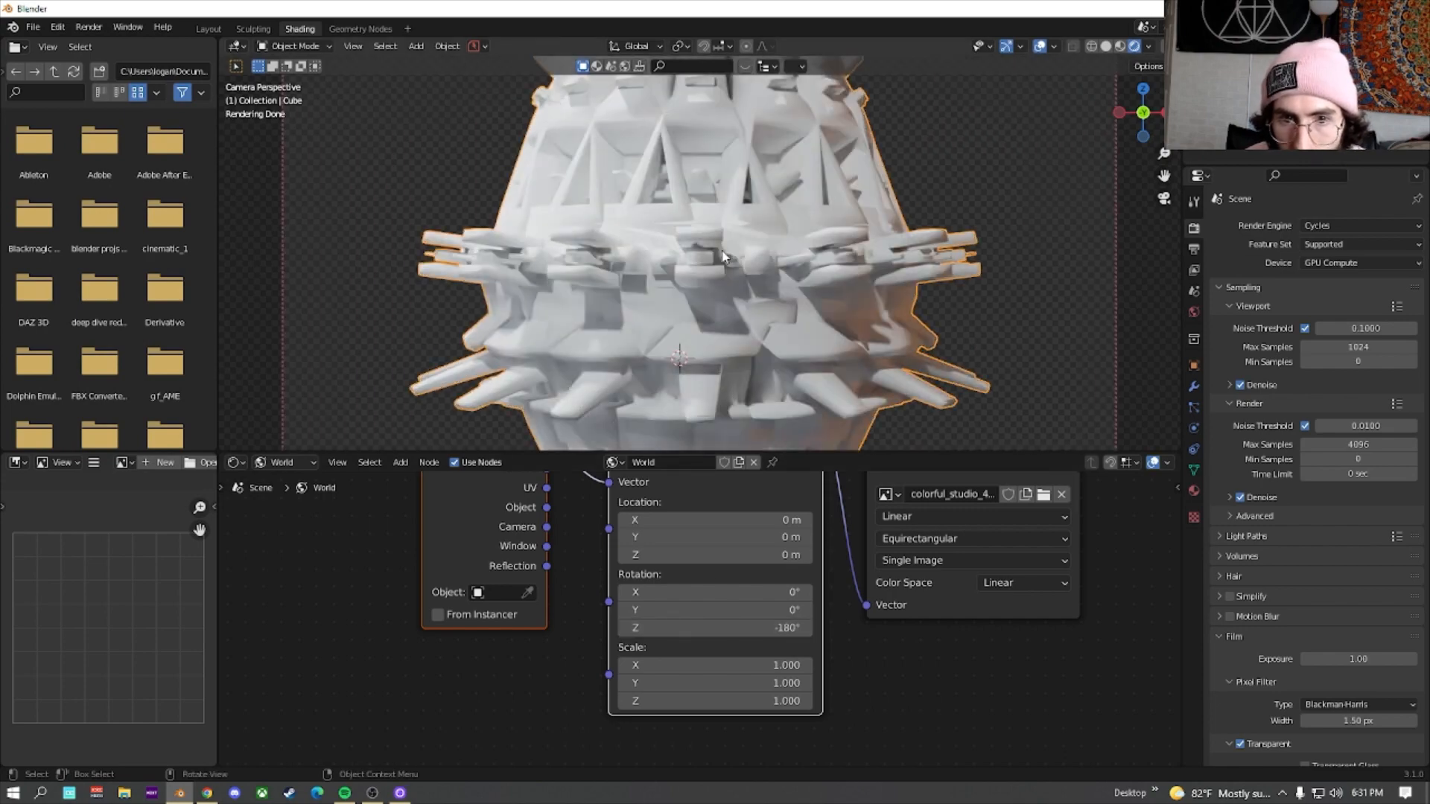
scroll(724, 256, "down", 5)
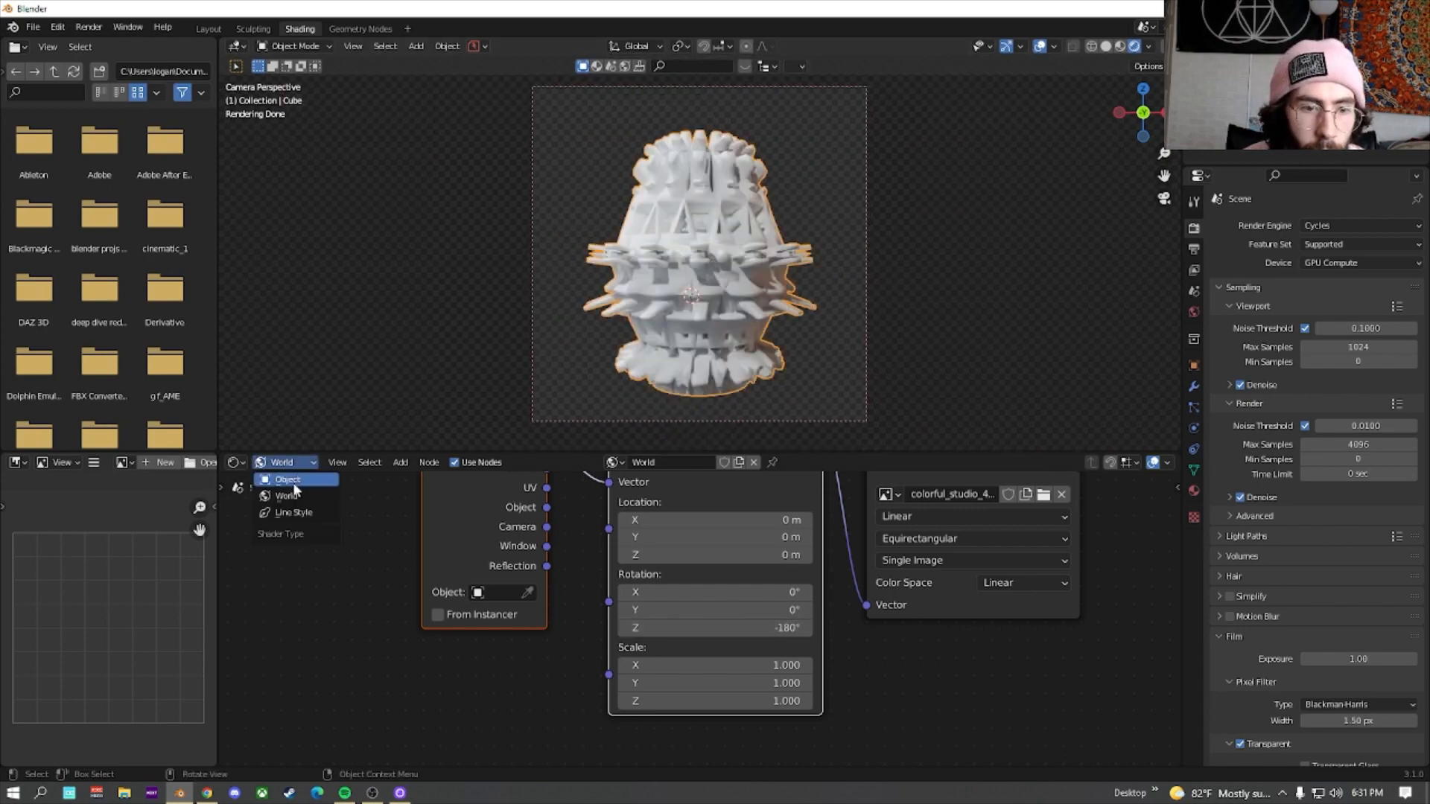
Switch the shader editor to Object nodes, create a new material for the sculpture and move its Material Output farther from the Principled BSDF
left_click(295, 481)
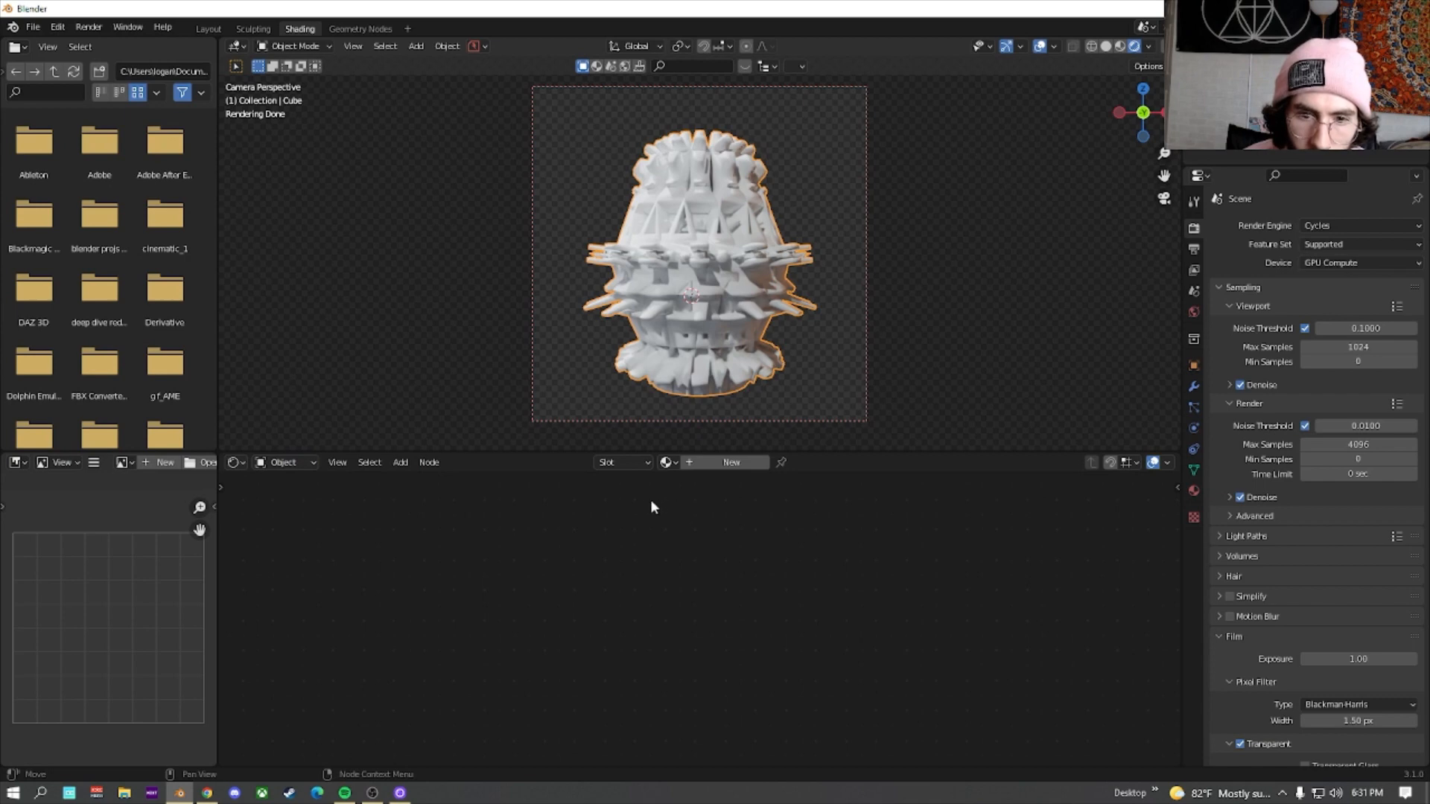
left_click(721, 463)
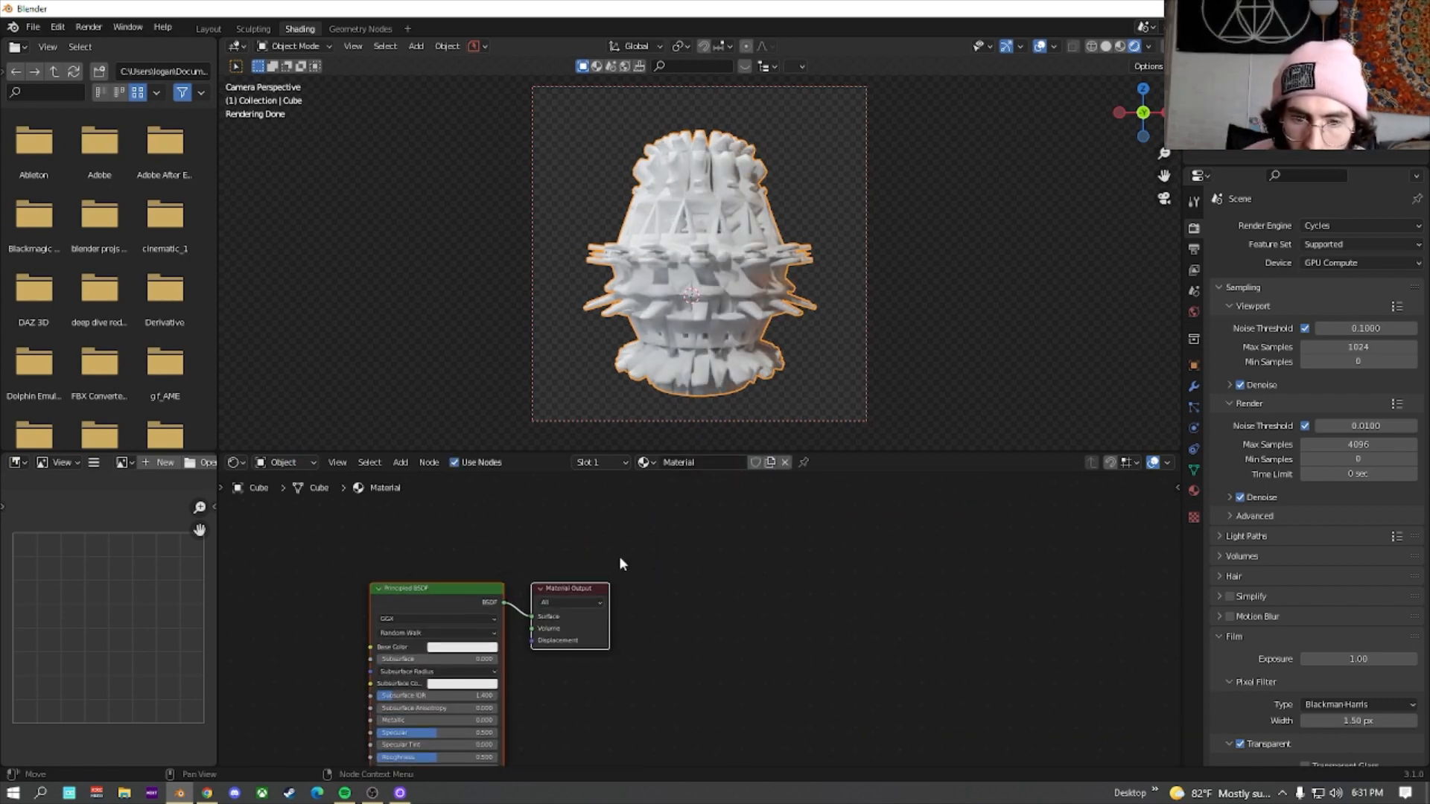
left_click_drag(574, 585, 871, 584)
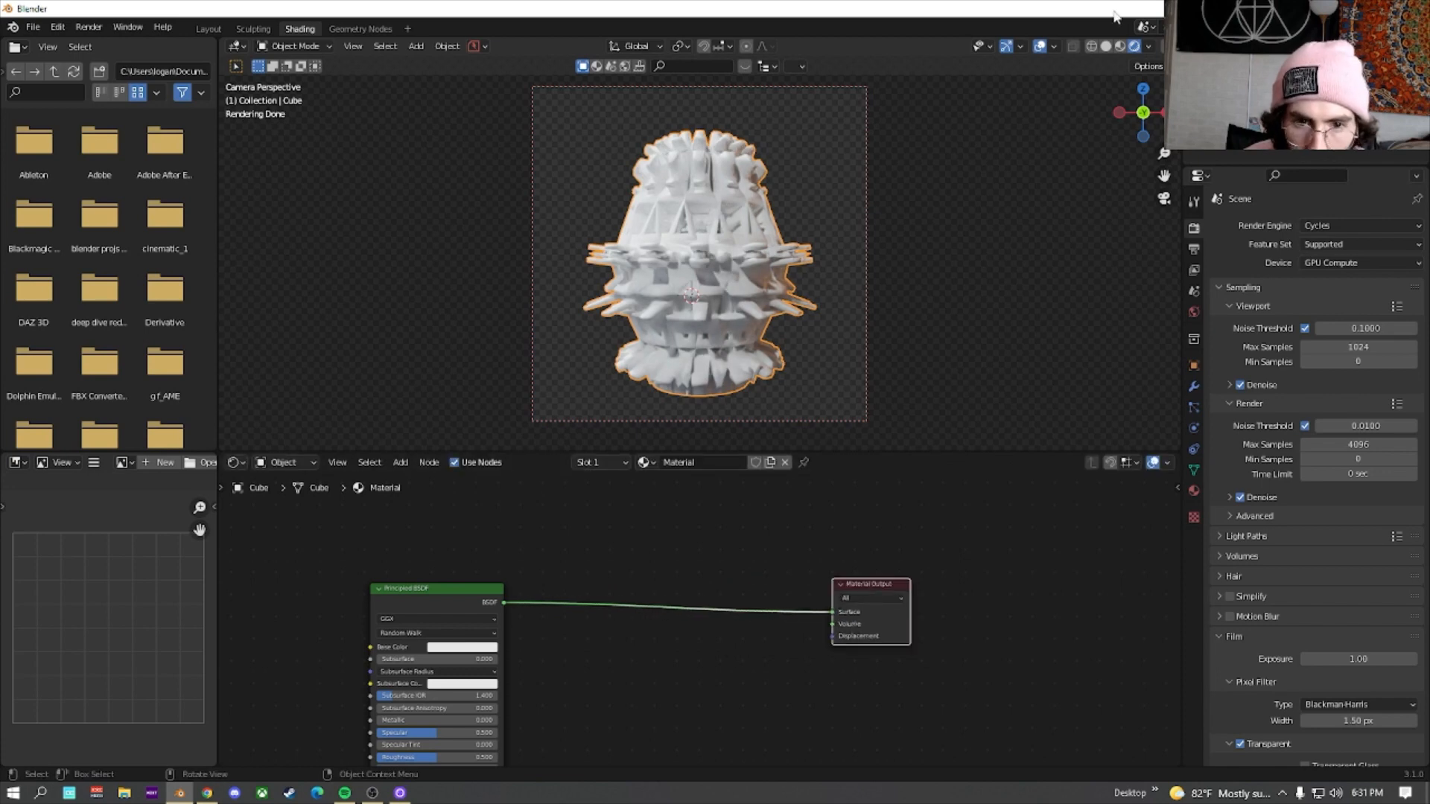
Switch the viewport to solid shading and delete the Principled BSDF node from the material
left_click(1107, 47)
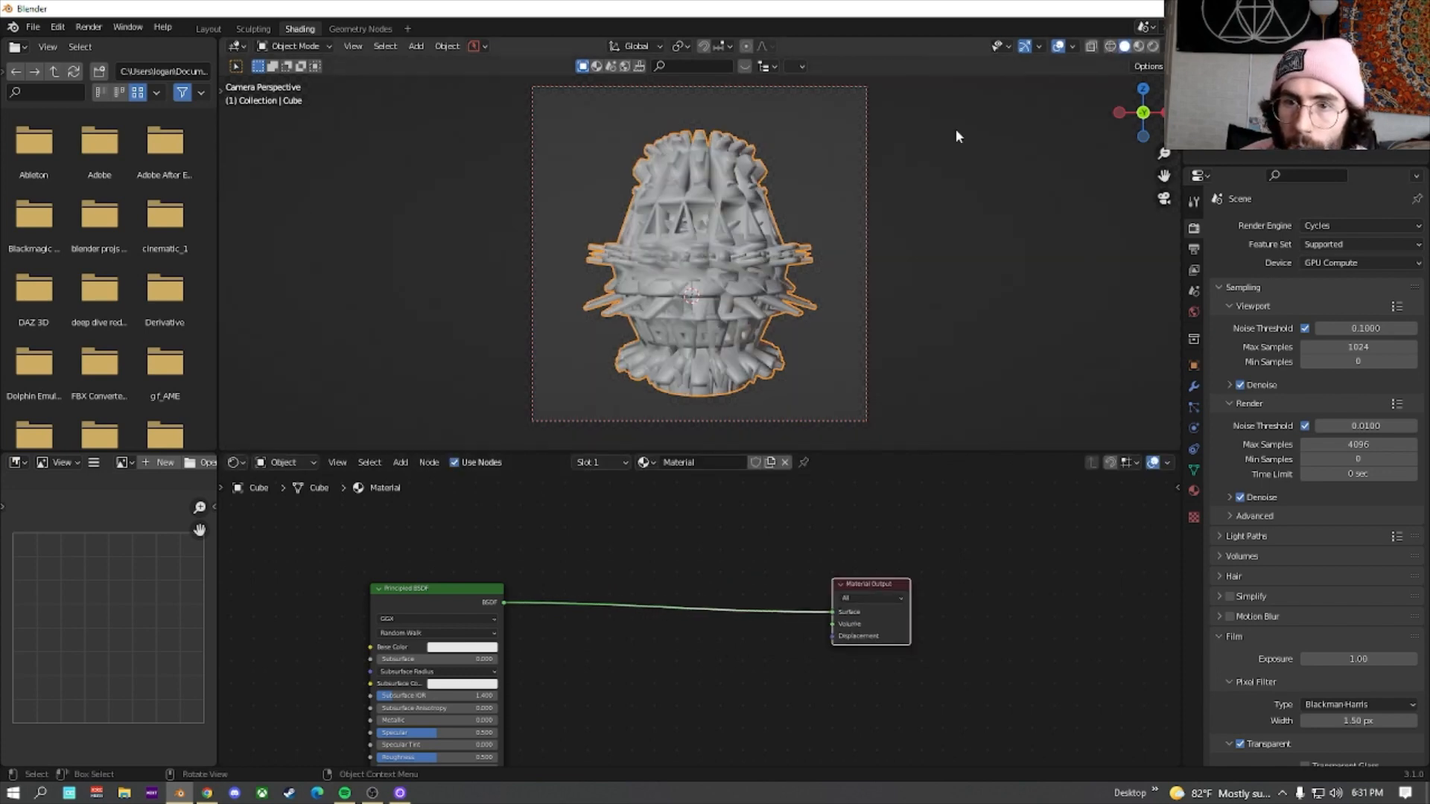
scroll(648, 491, "up", 4)
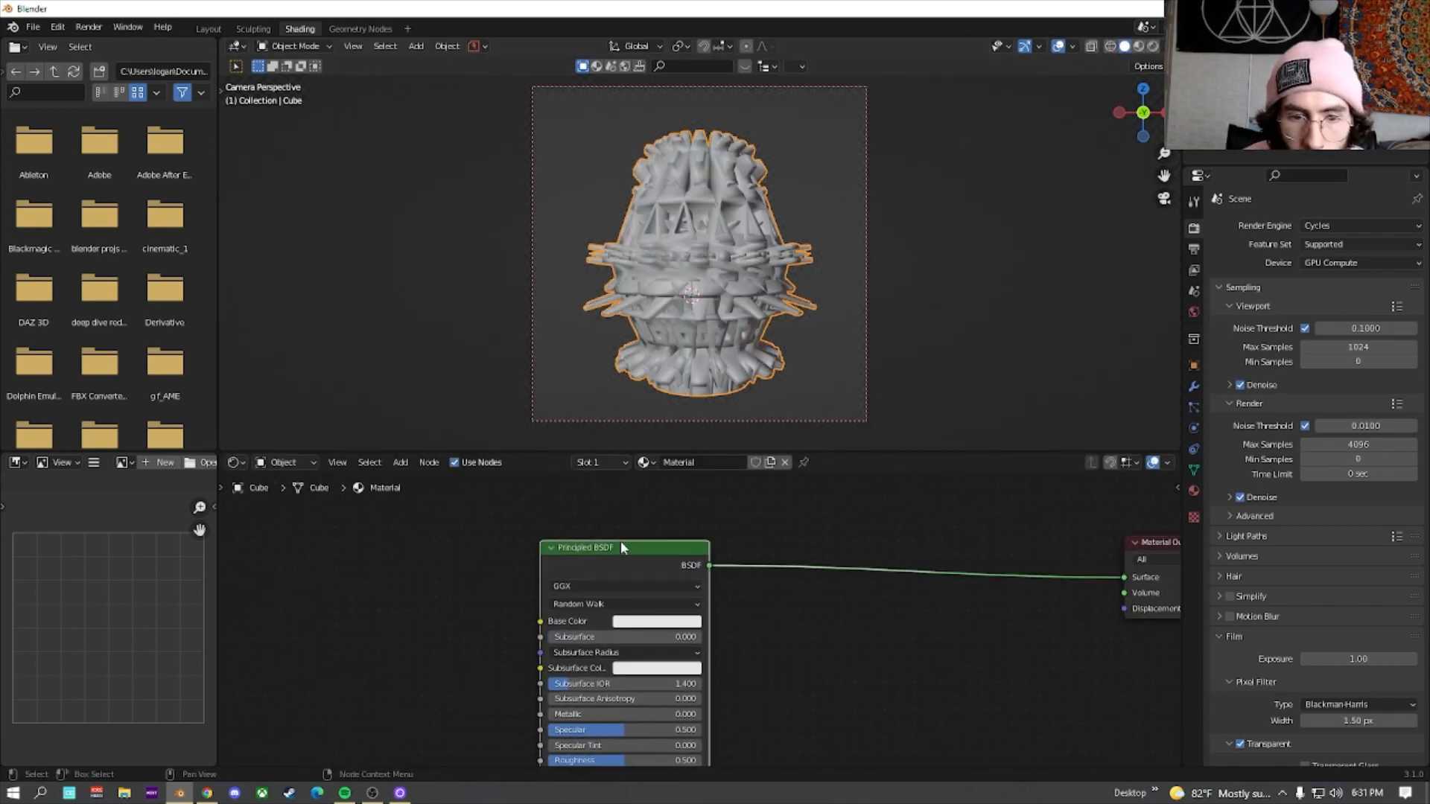
left_click(620, 547)
key("x")
Add a Layer Weight node at the start of the material's node tree, well before the Material Output
scroll(517, 550, "down", 1)
key("shift+a")
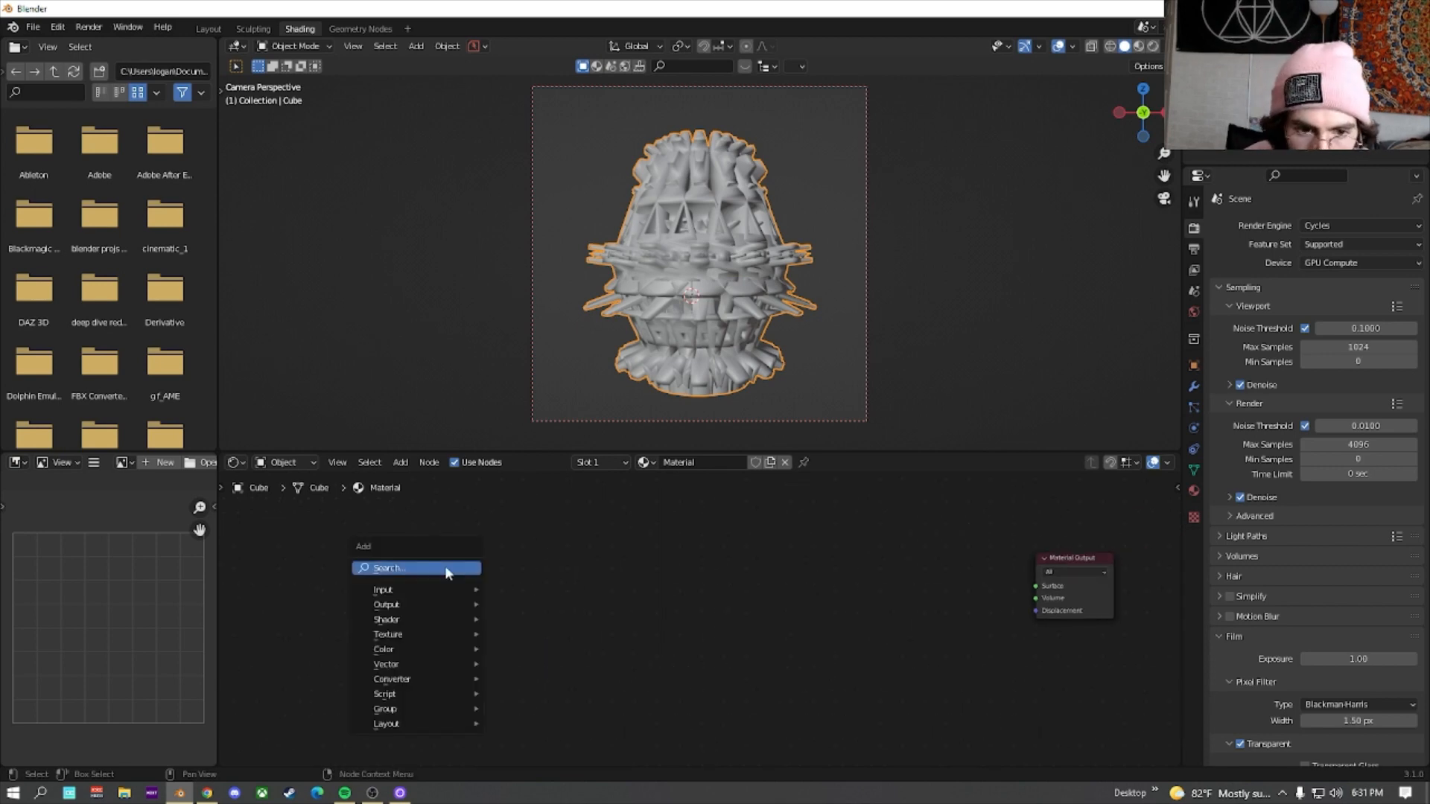
left_click(444, 568)
type("layer")
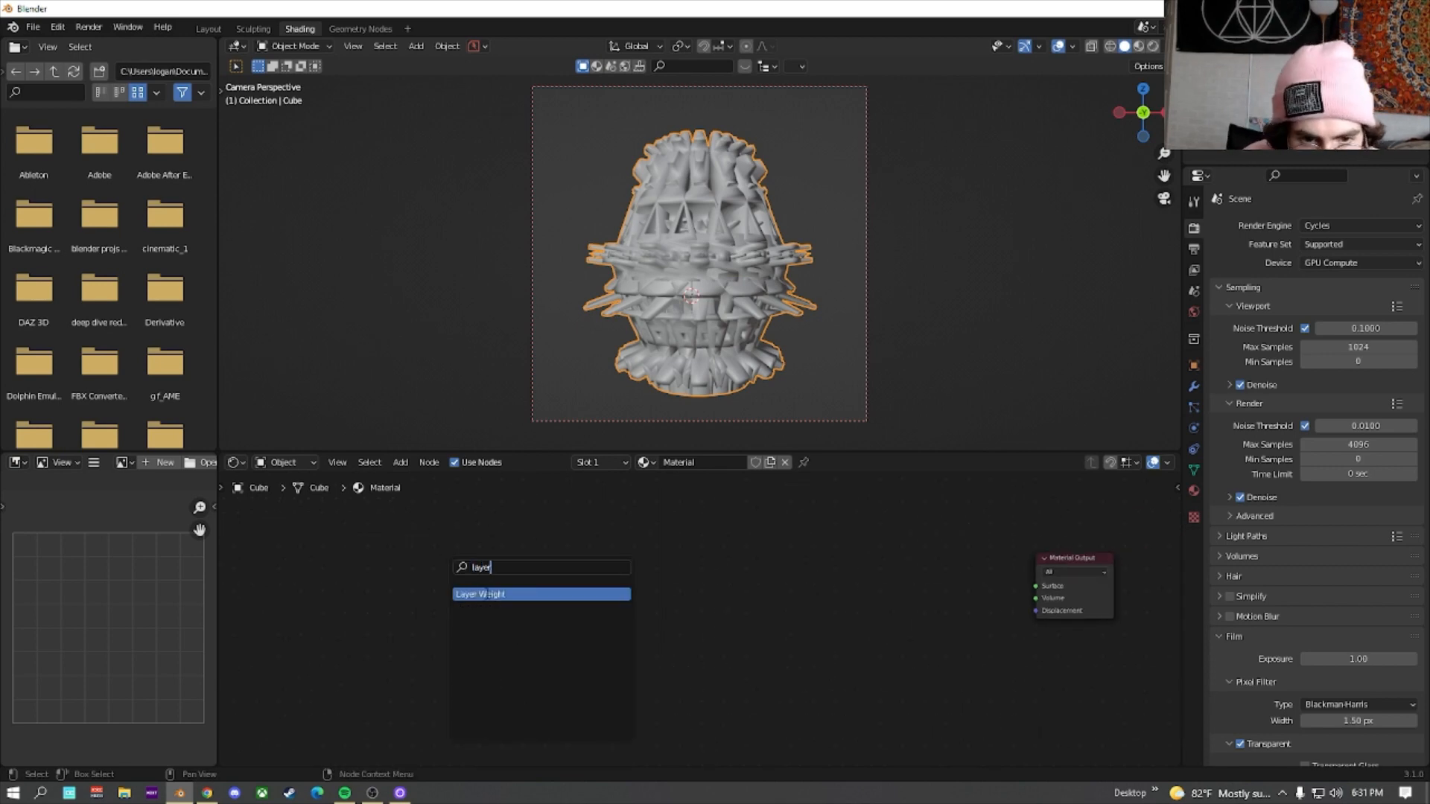
left_click(480, 594)
left_click(397, 573)
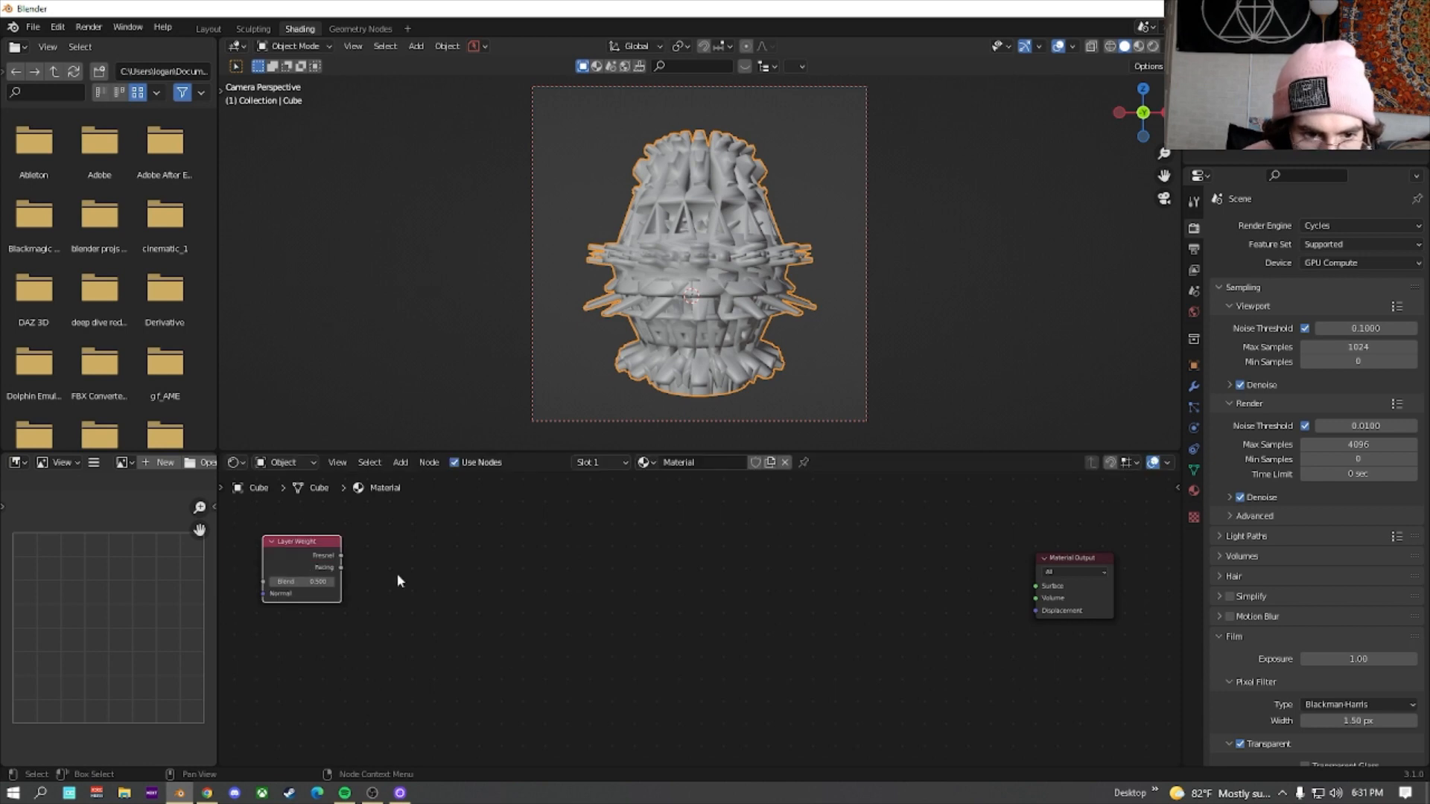
Add a Wave Texture node and connect the Layer Weight's Facing output to its Vector input
key("shift+a")
left_click(519, 579)
type("wa")
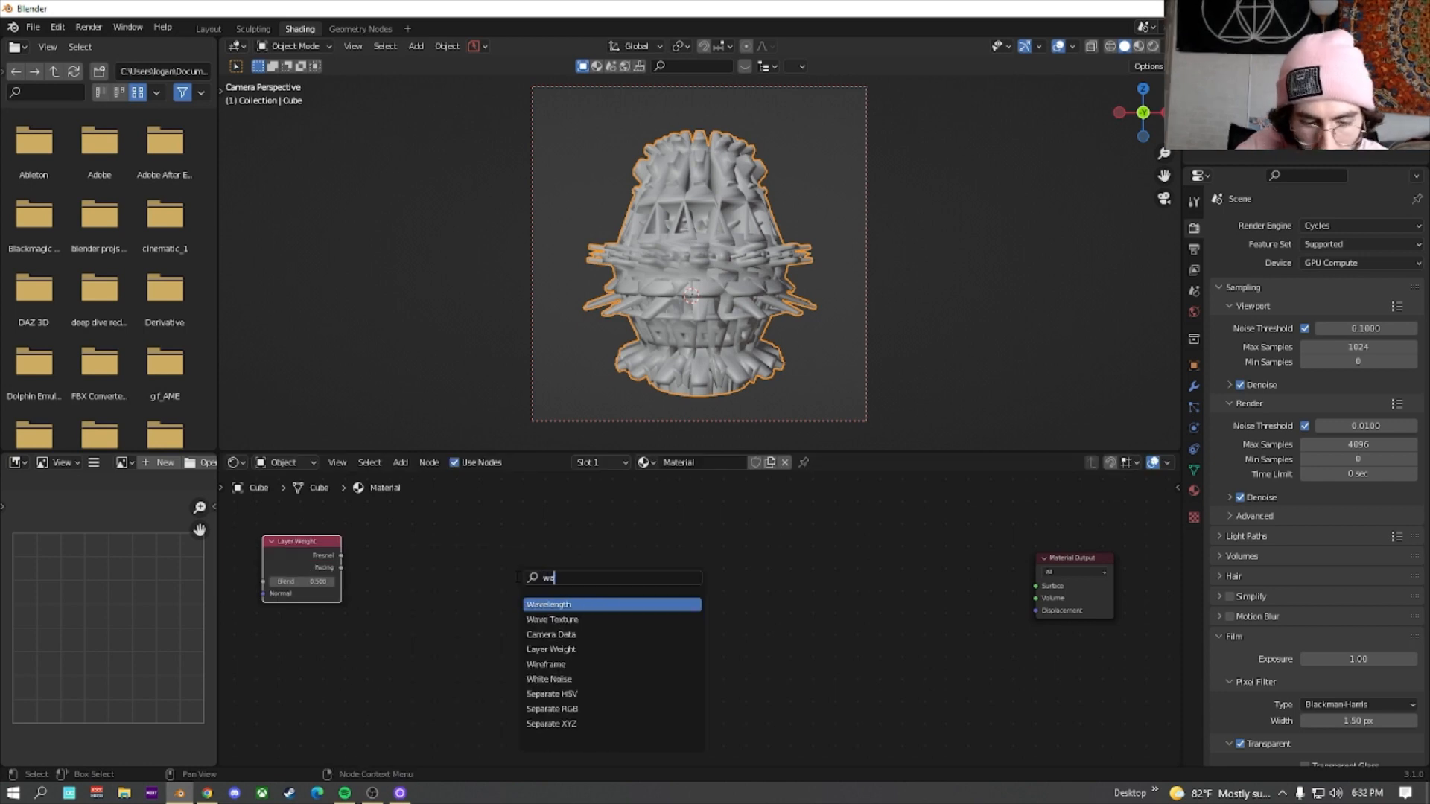
type("ve")
key("Down")
key("Return")
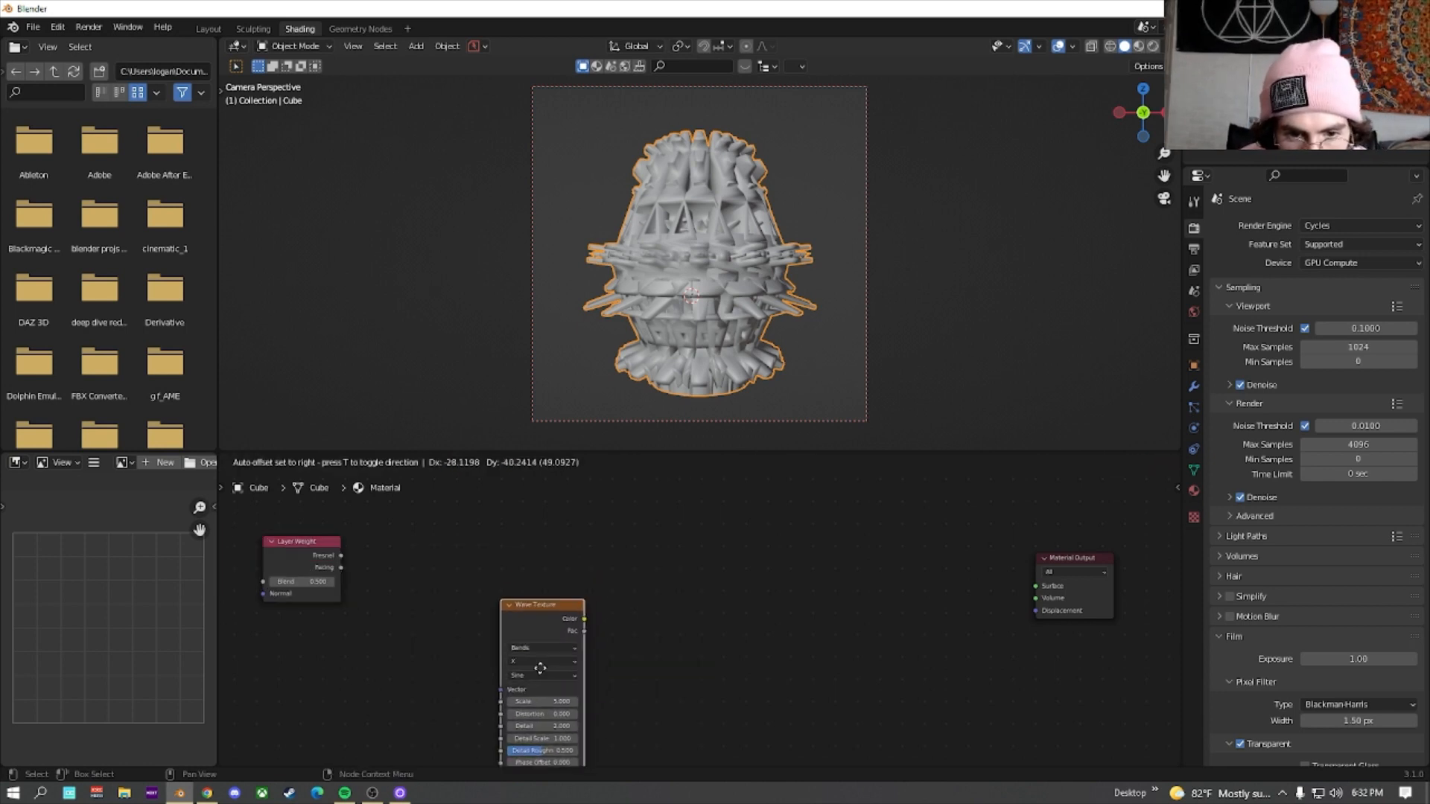
left_click(541, 566)
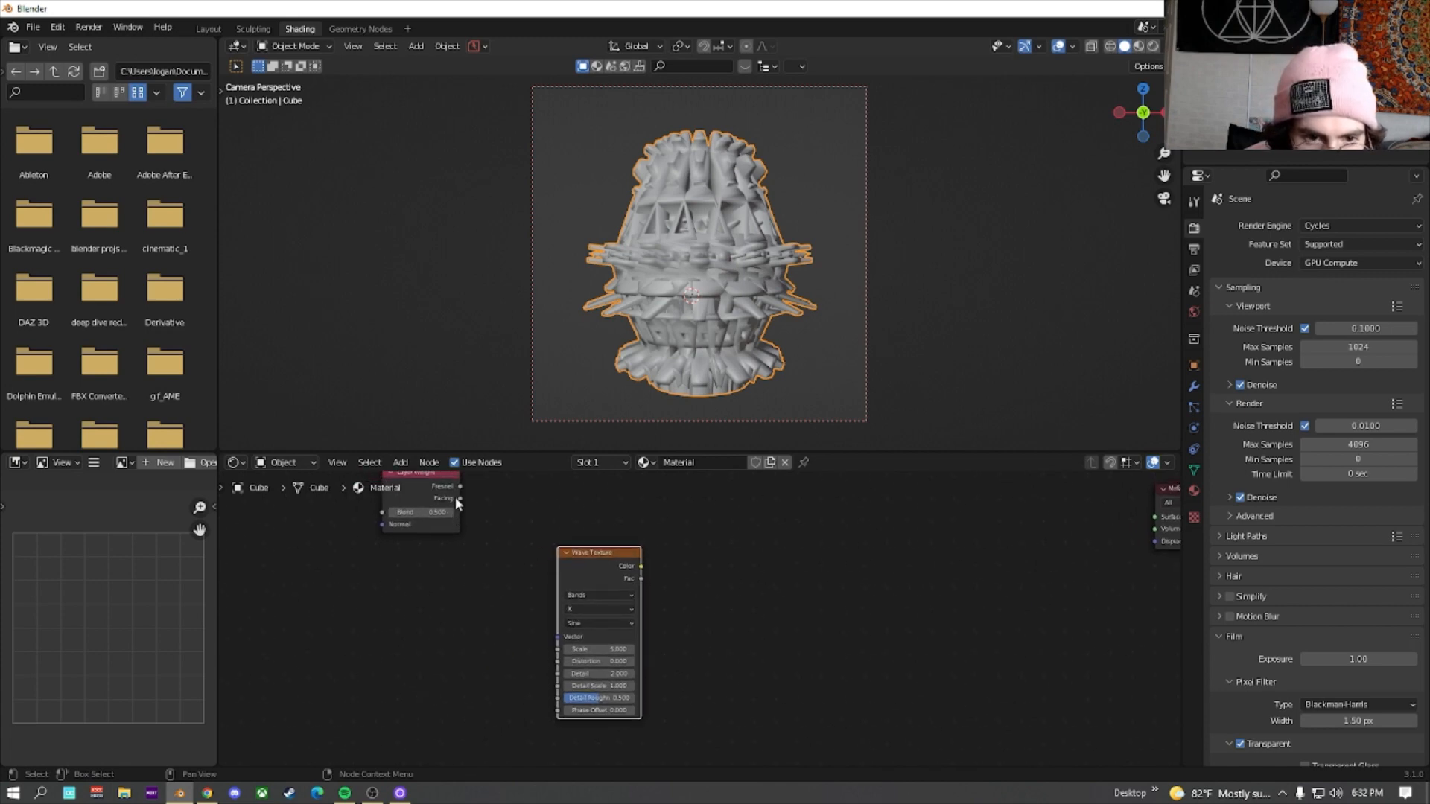
left_click_drag(457, 498, 486, 534)
left_click_drag(522, 592, 558, 638)
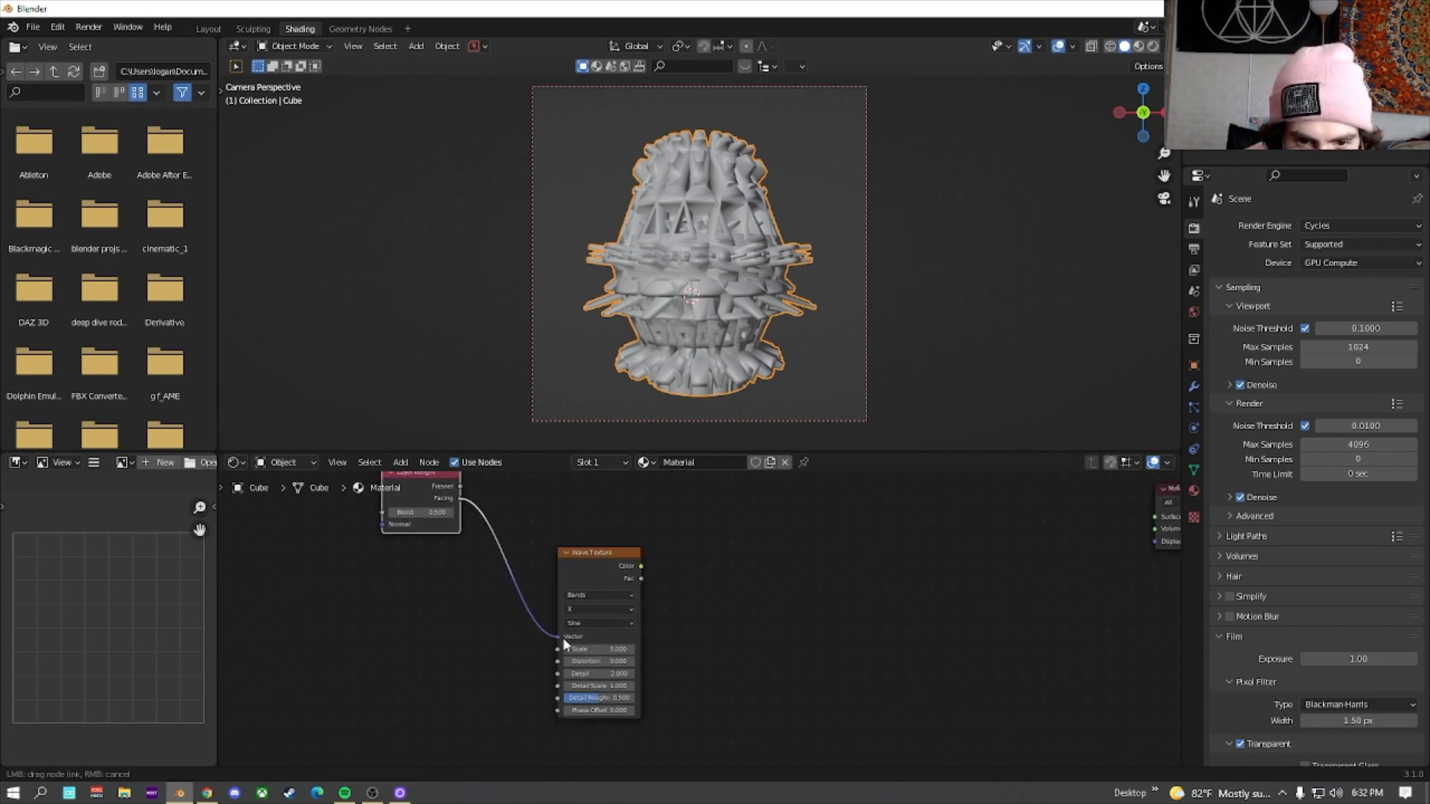
Add a ColorRamp node between the Wave Texture and the Material Output
middle_click_drag(561, 636, 495, 653)
left_click(640, 552)
key("shift+a")
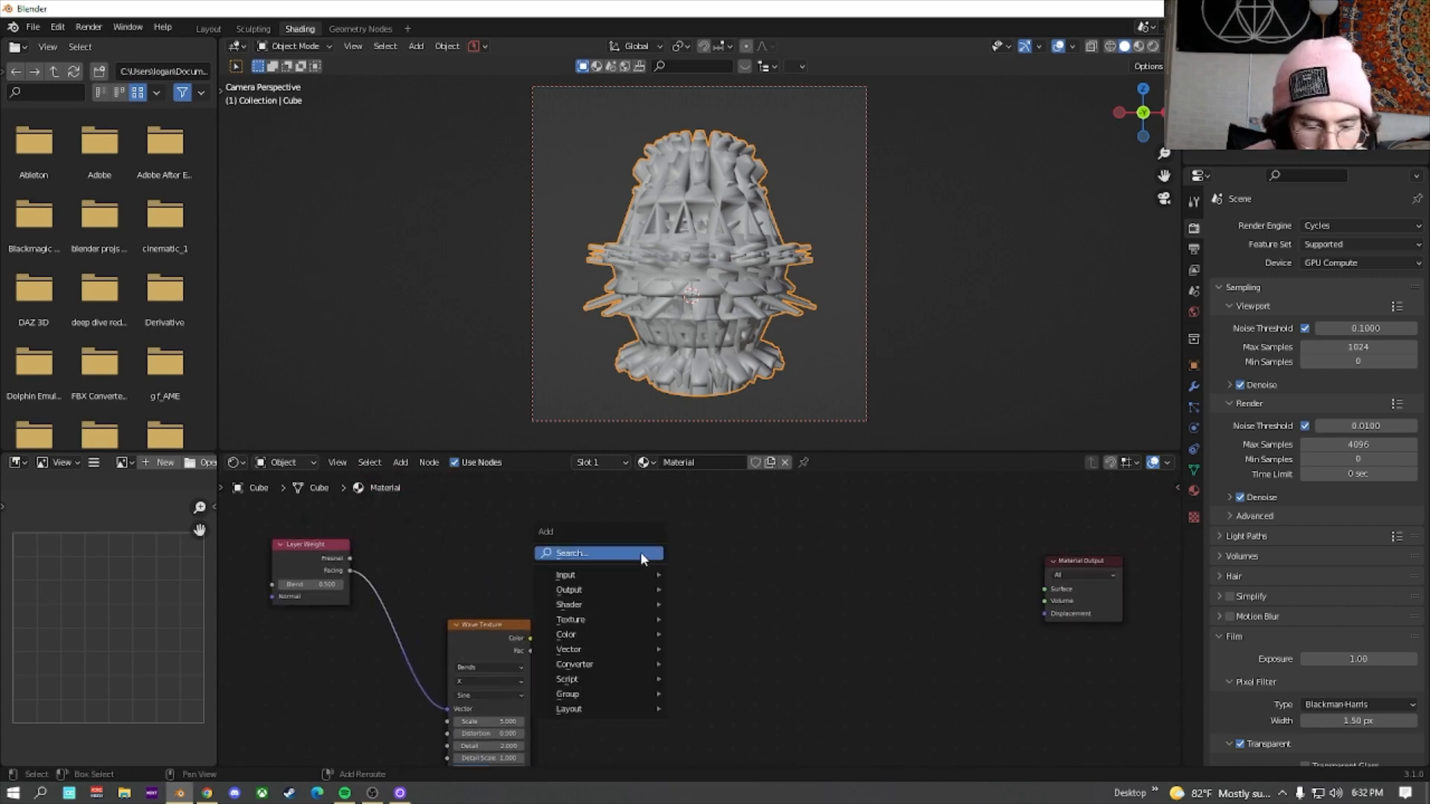
left_click(640, 553)
type("colo")
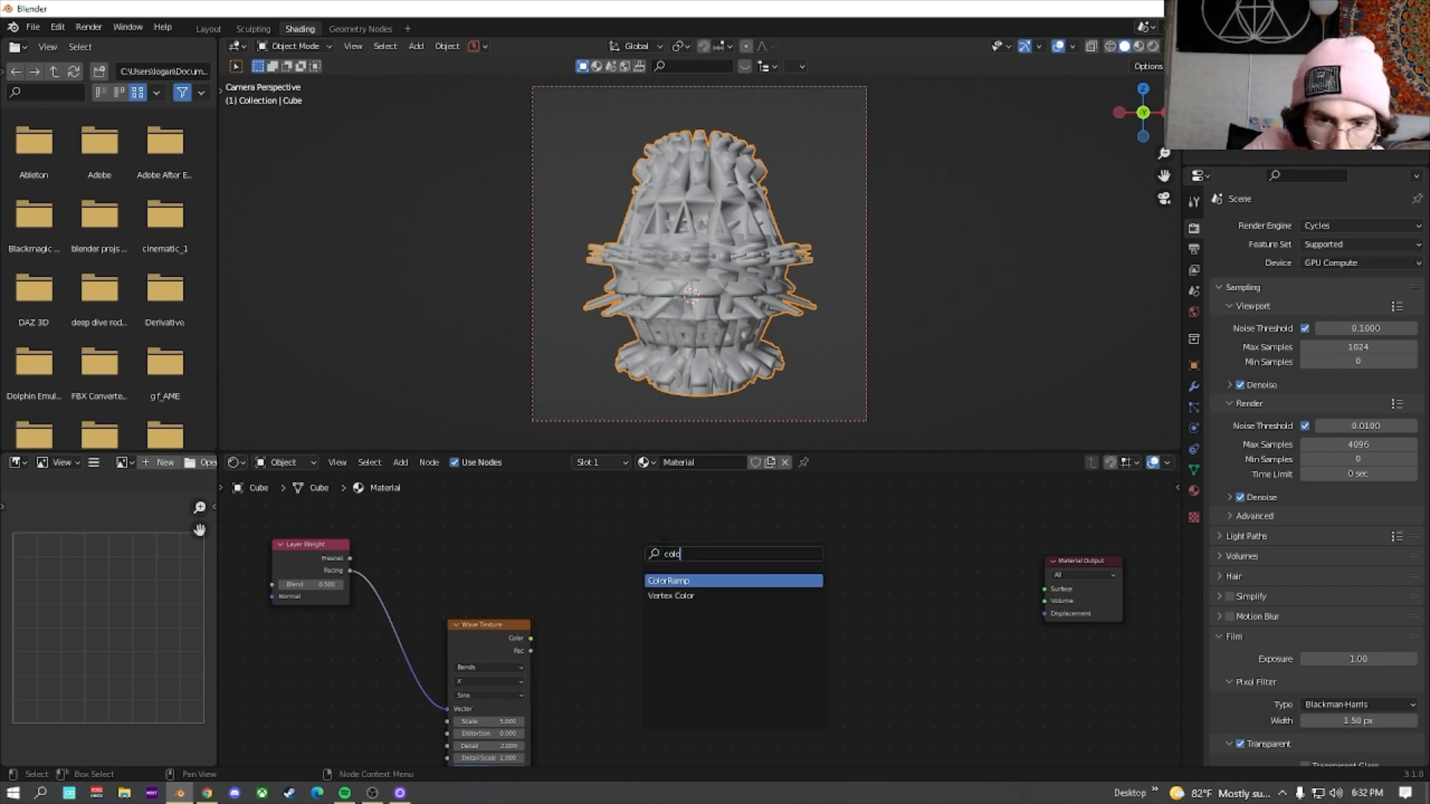
key("Return")
left_click(714, 574)
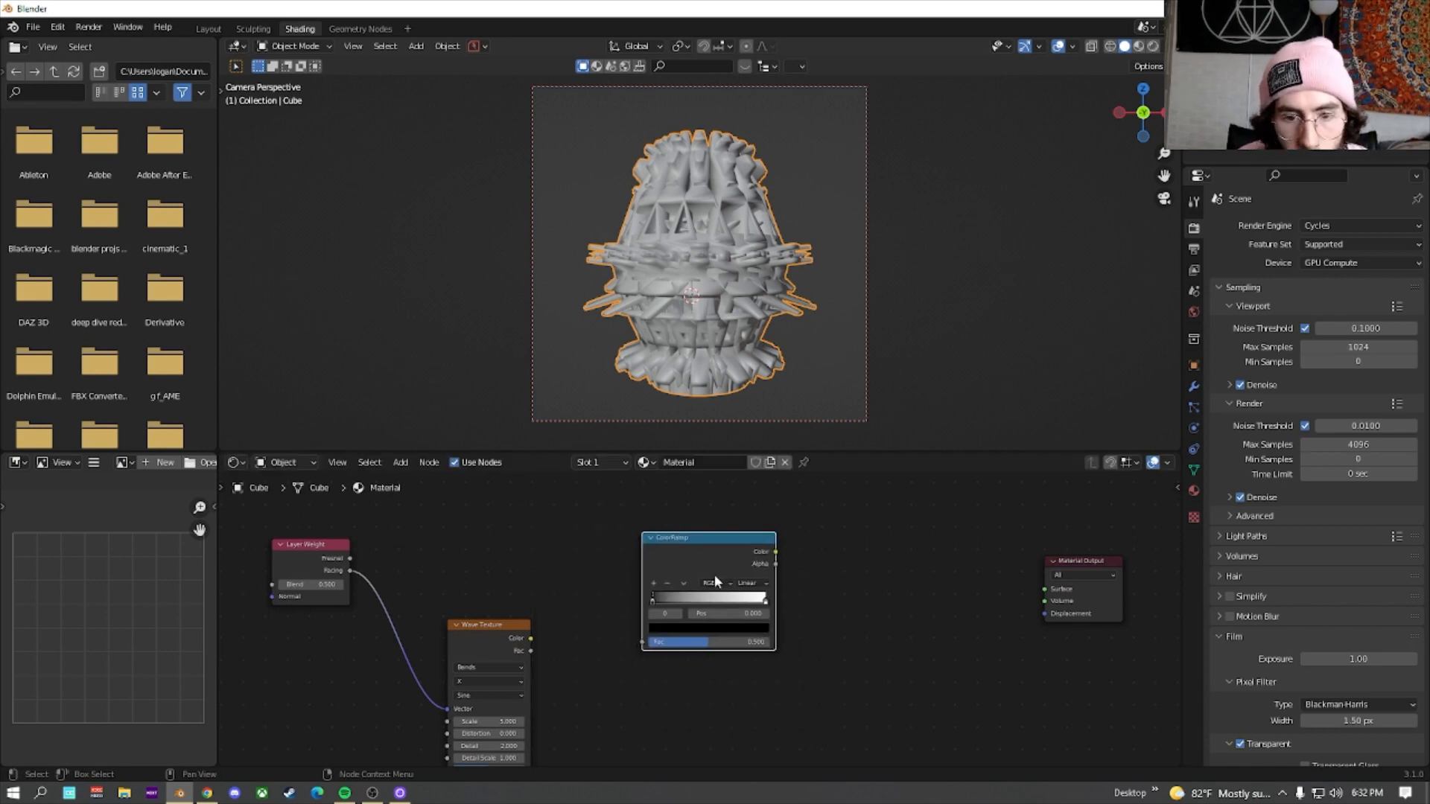
Set the ColorRamp to HSL with Far interpolation and color both end stops cyan for a rainbow gradient
left_click(712, 583)
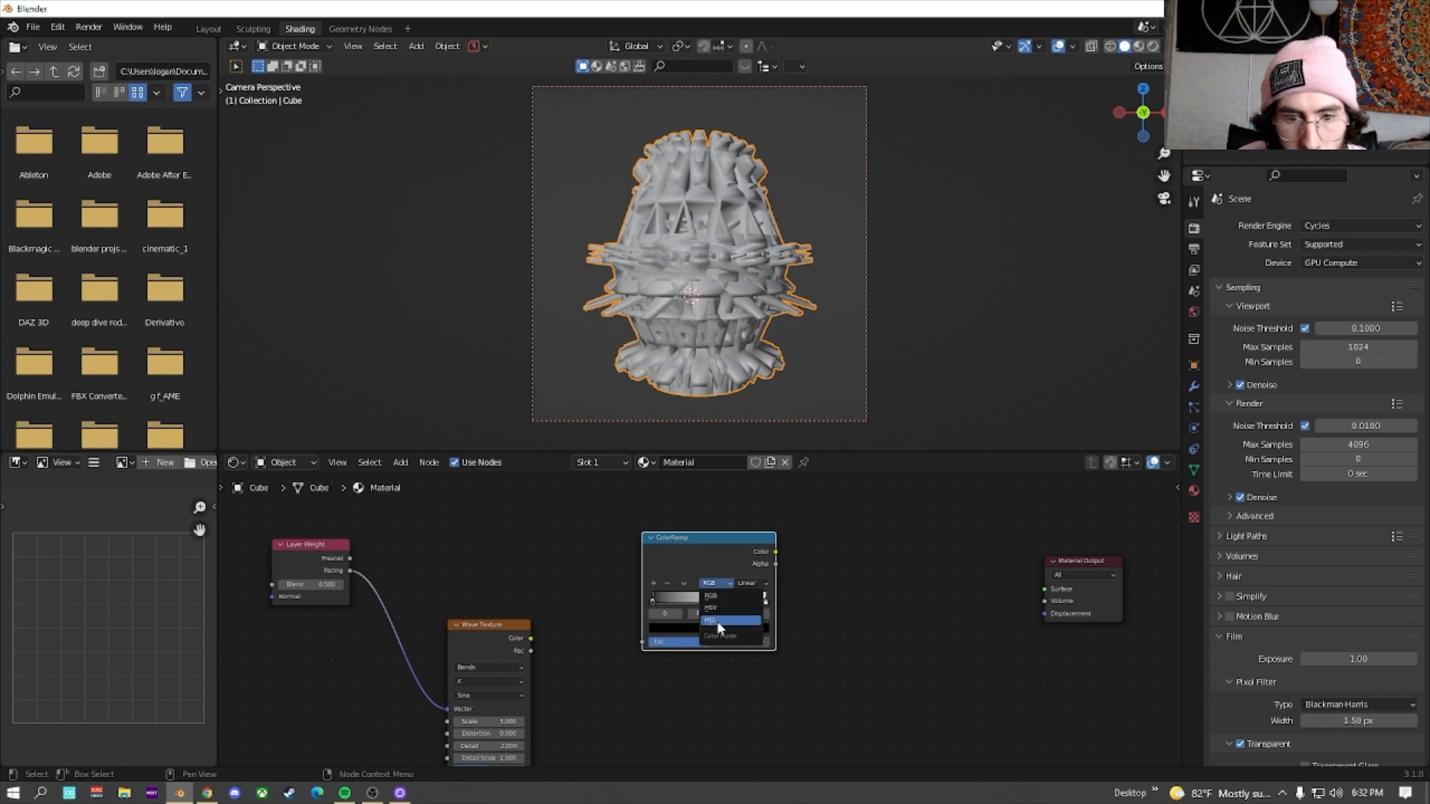
left_click(755, 585)
left_click(758, 609)
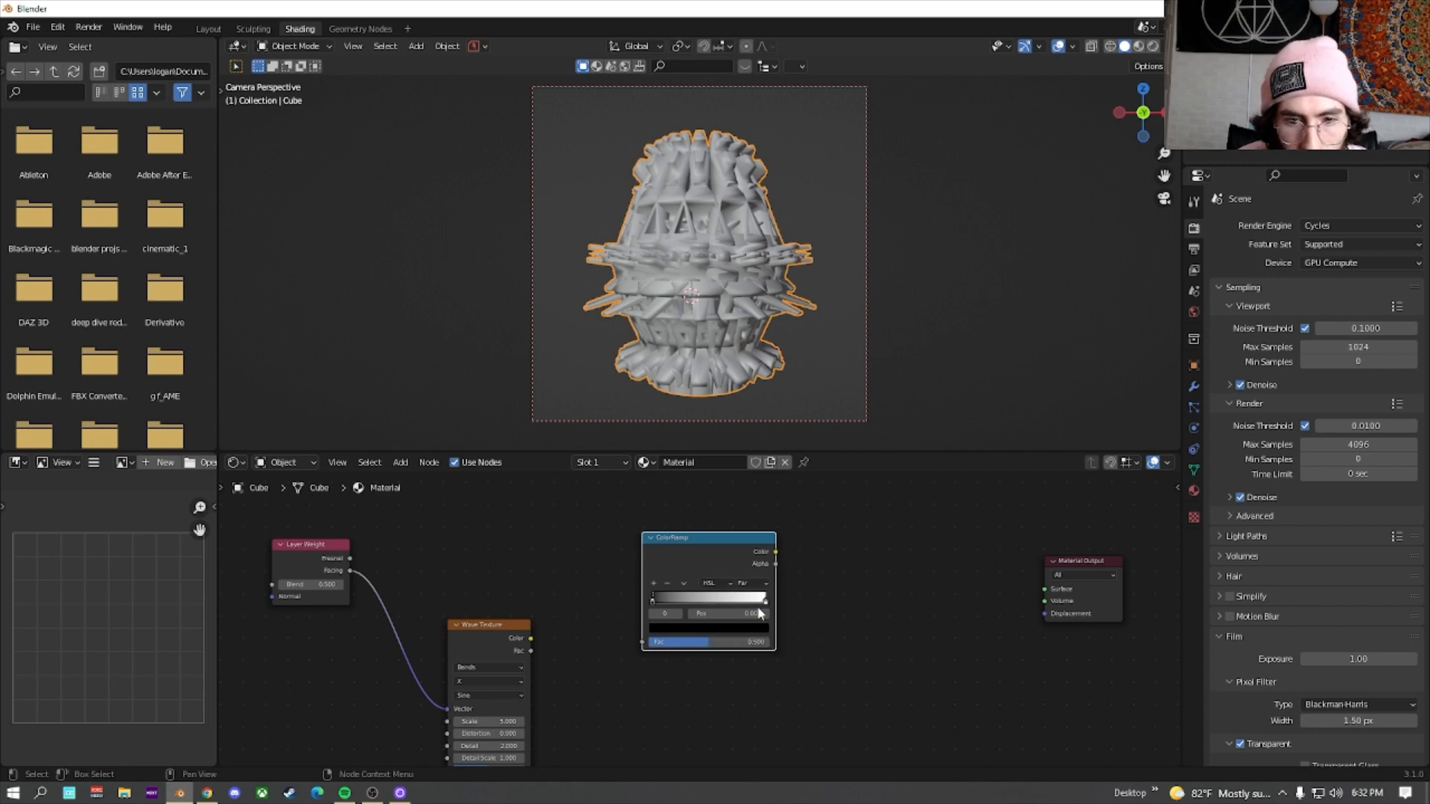
left_click(682, 629)
mouse_move(745, 514)
left_mouse_down()
mouse_move(745, 468)
mouse_move(693, 468)
left_mouse_up()
left_click(764, 601)
left_click(742, 629)
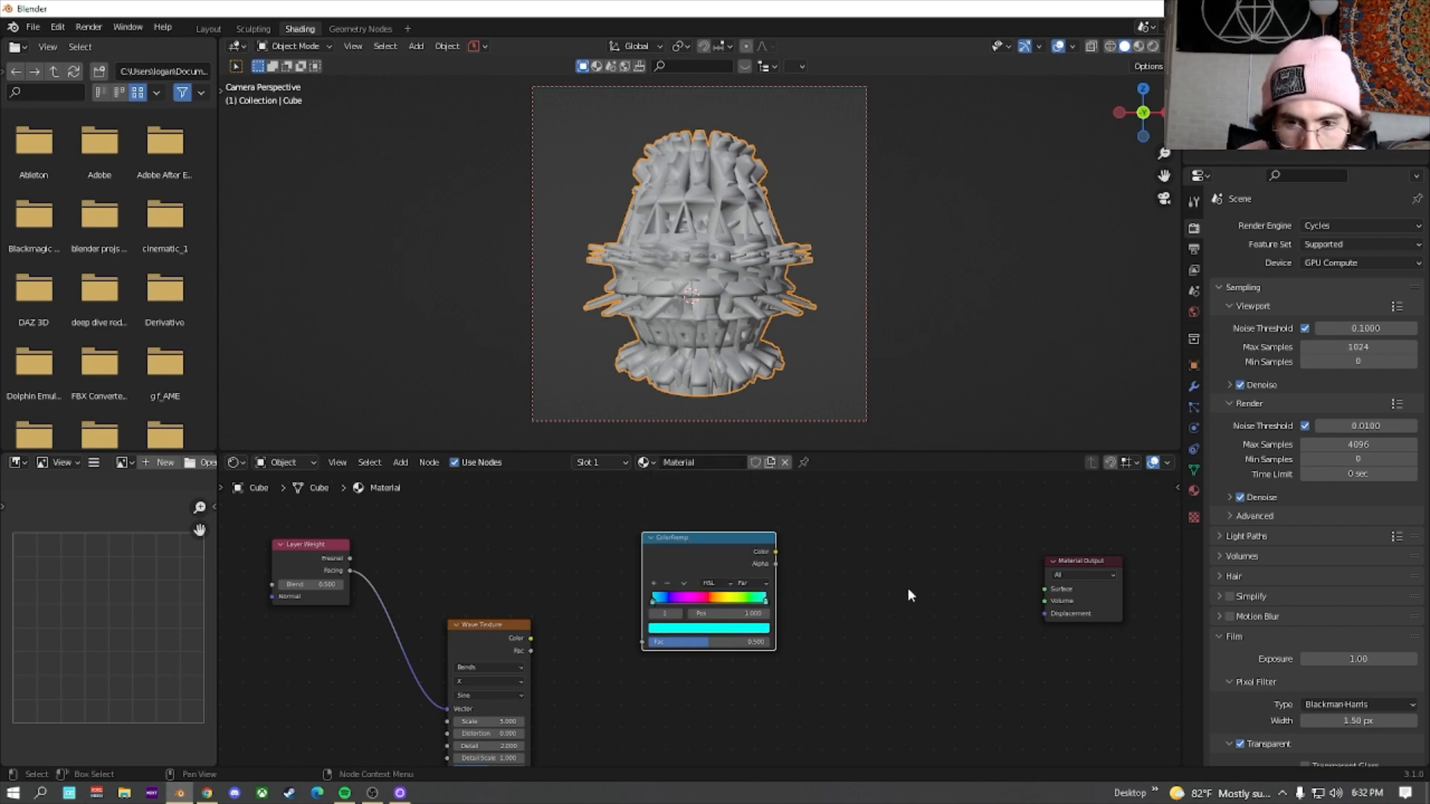
middle_click_drag(907, 594, 814, 571)
key("shift+a")
left_click(820, 543)
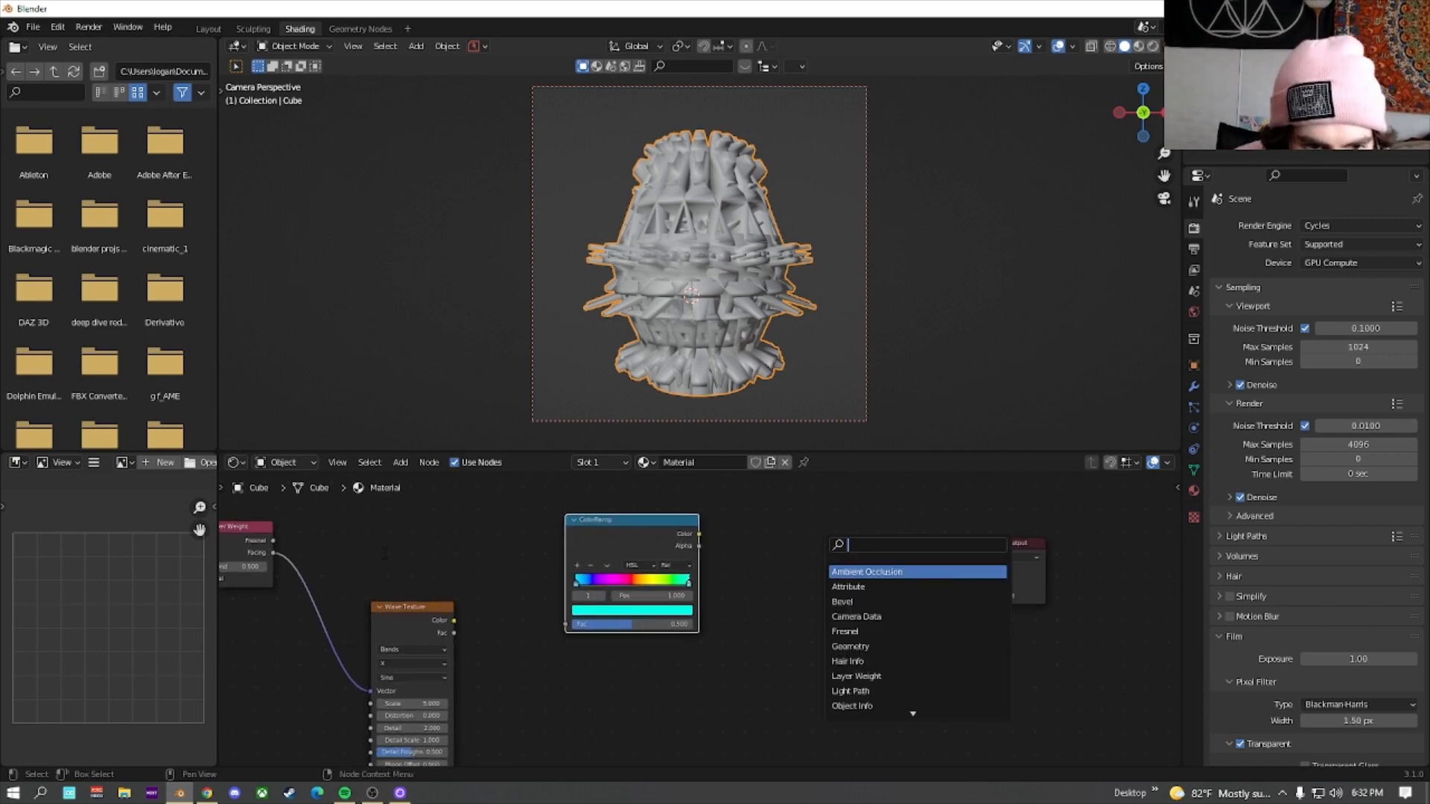
key("Escape")
Connect the Layer Weight's Facing to the ColorRamp's Fac and add a Mix Shader, making room before the Material Output
left_click_drag(273, 552, 594, 628)
middle_click_drag(787, 554, 715, 568)
key("shift+a")
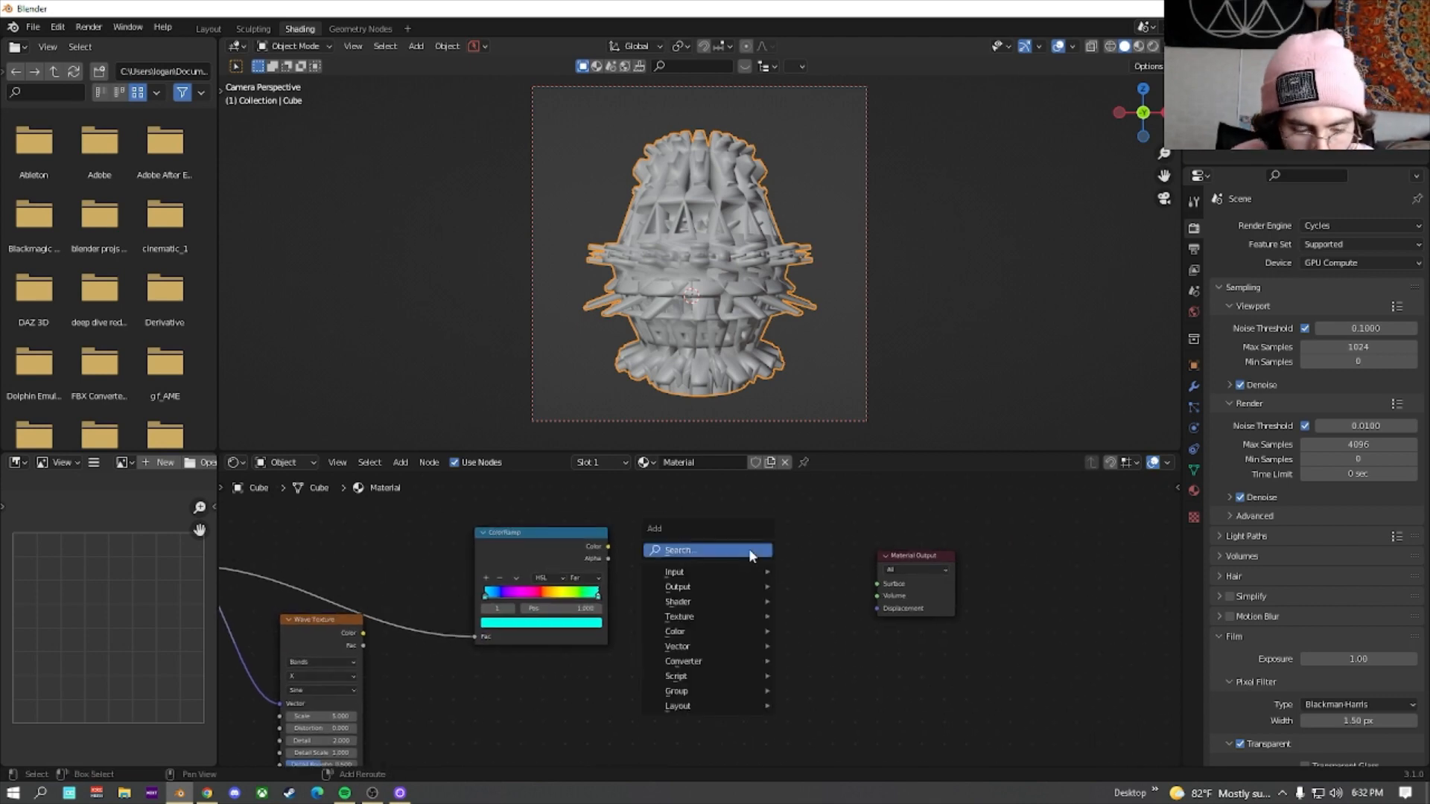
left_click(749, 551)
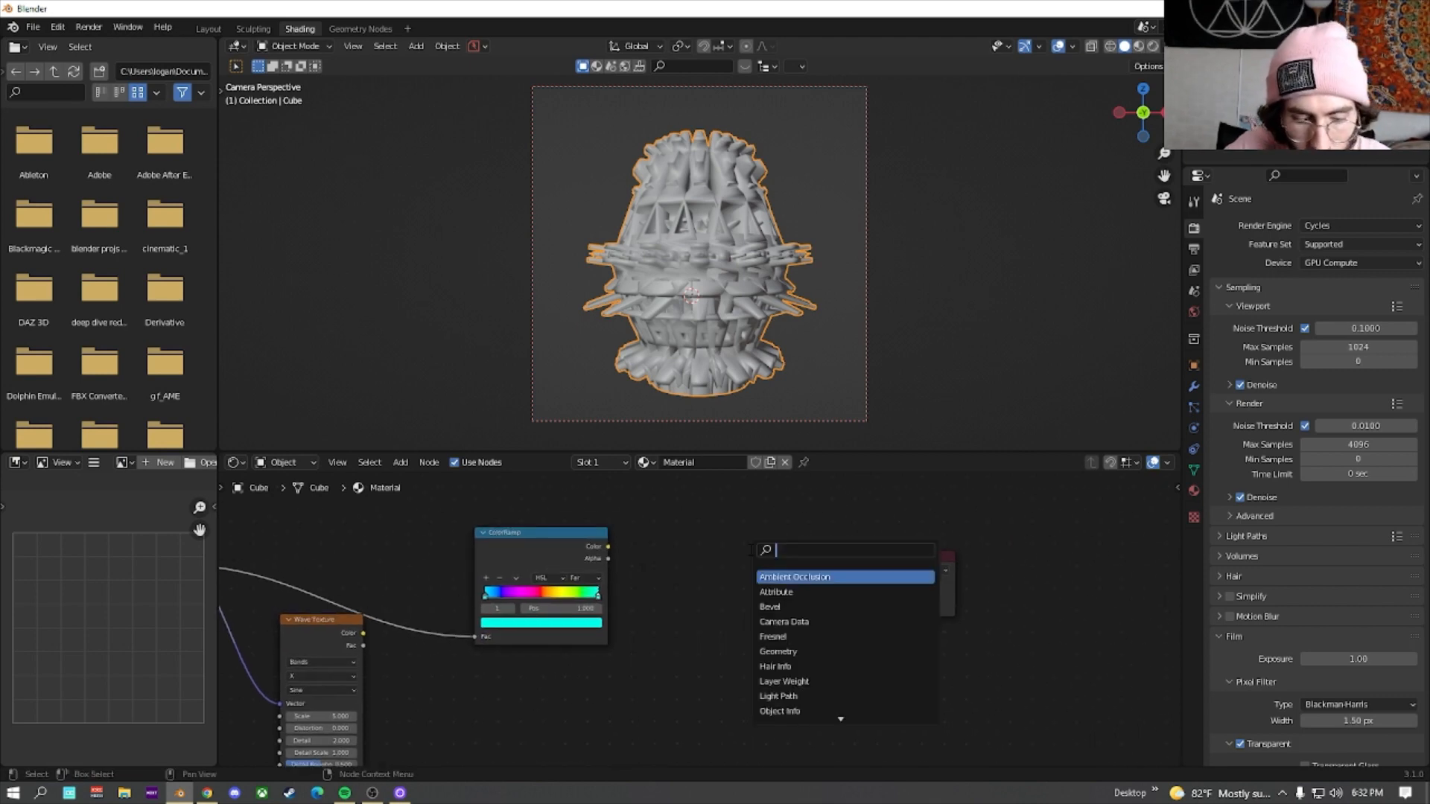
type("mix")
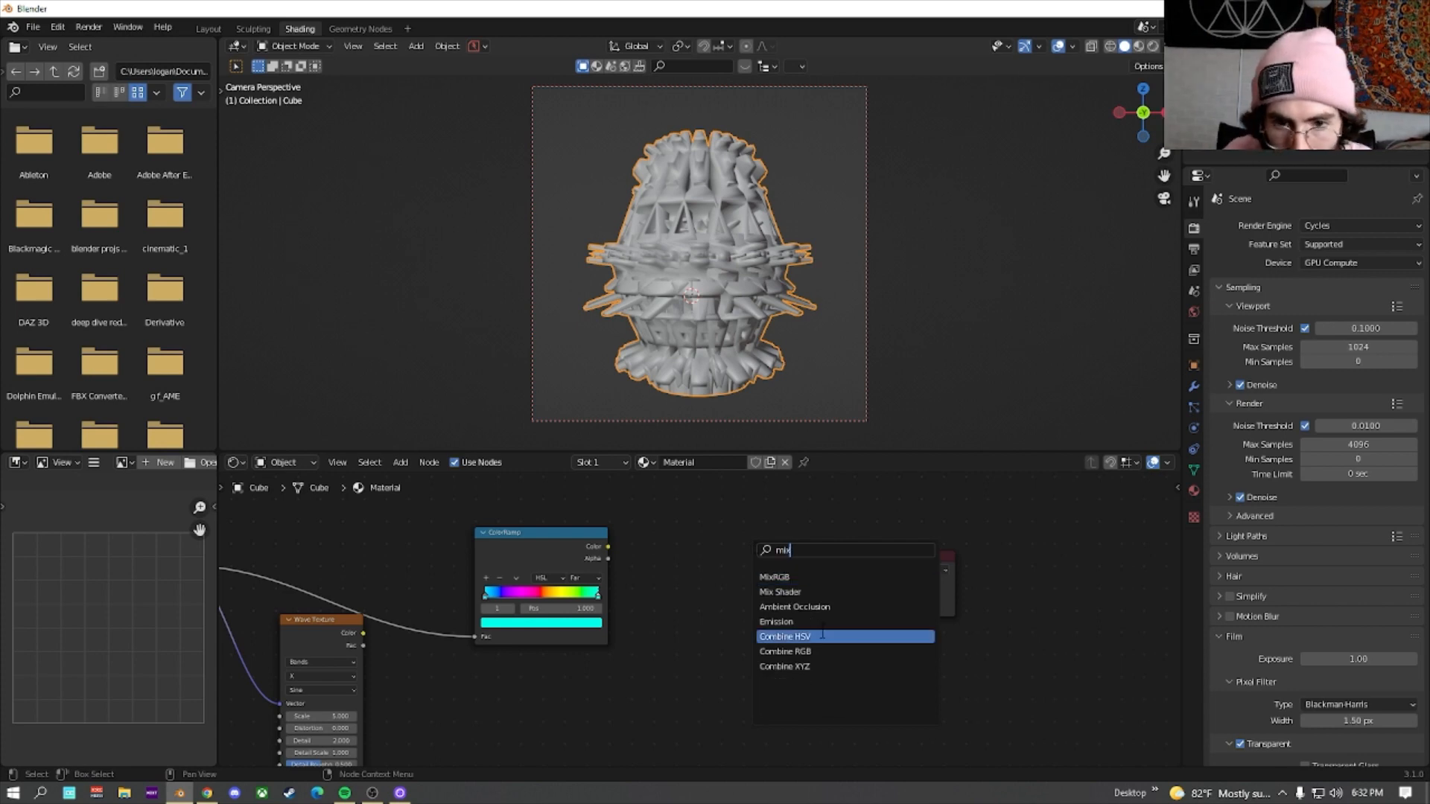
left_click(795, 591)
left_click_drag(913, 560, 1068, 560)
Duplicate the Mix Shader and connect the original's output to the first Shader input of the duplicate
left_click(780, 516)
key("shift+d")
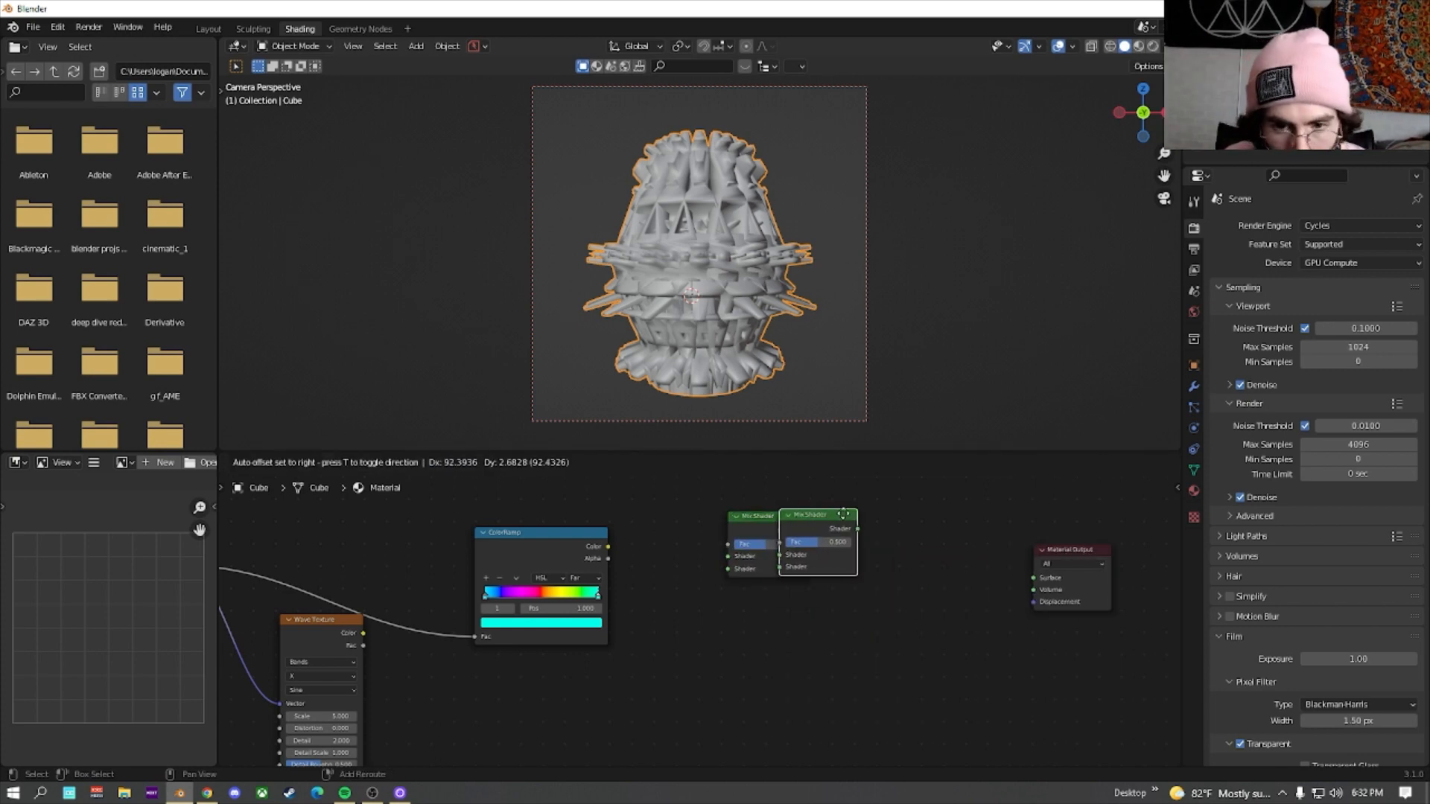
left_click(921, 515)
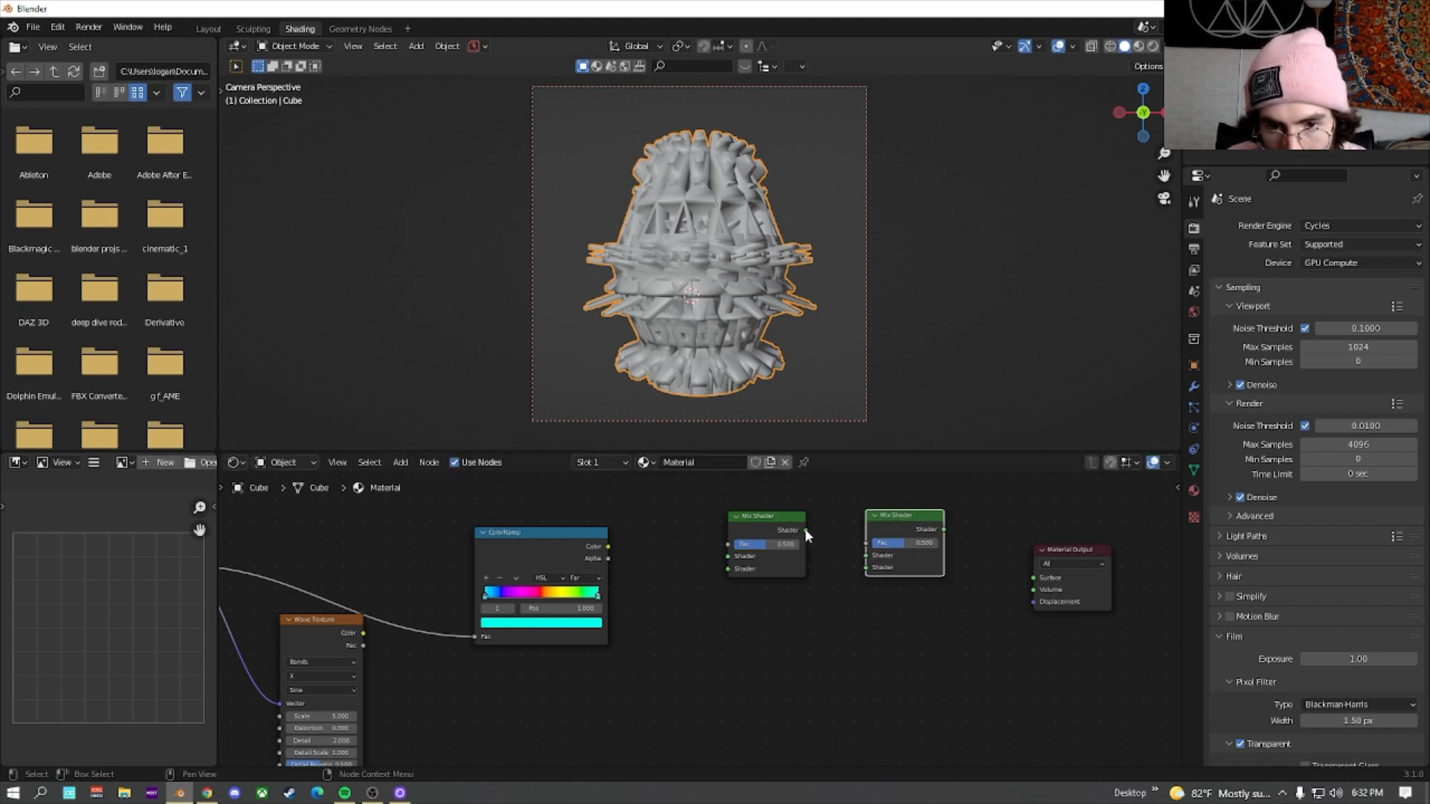
left_click_drag(805, 530, 873, 557)
Add a Subsurface Scattering node and place it above the ColorRamp
scroll(797, 607, "up", 1)
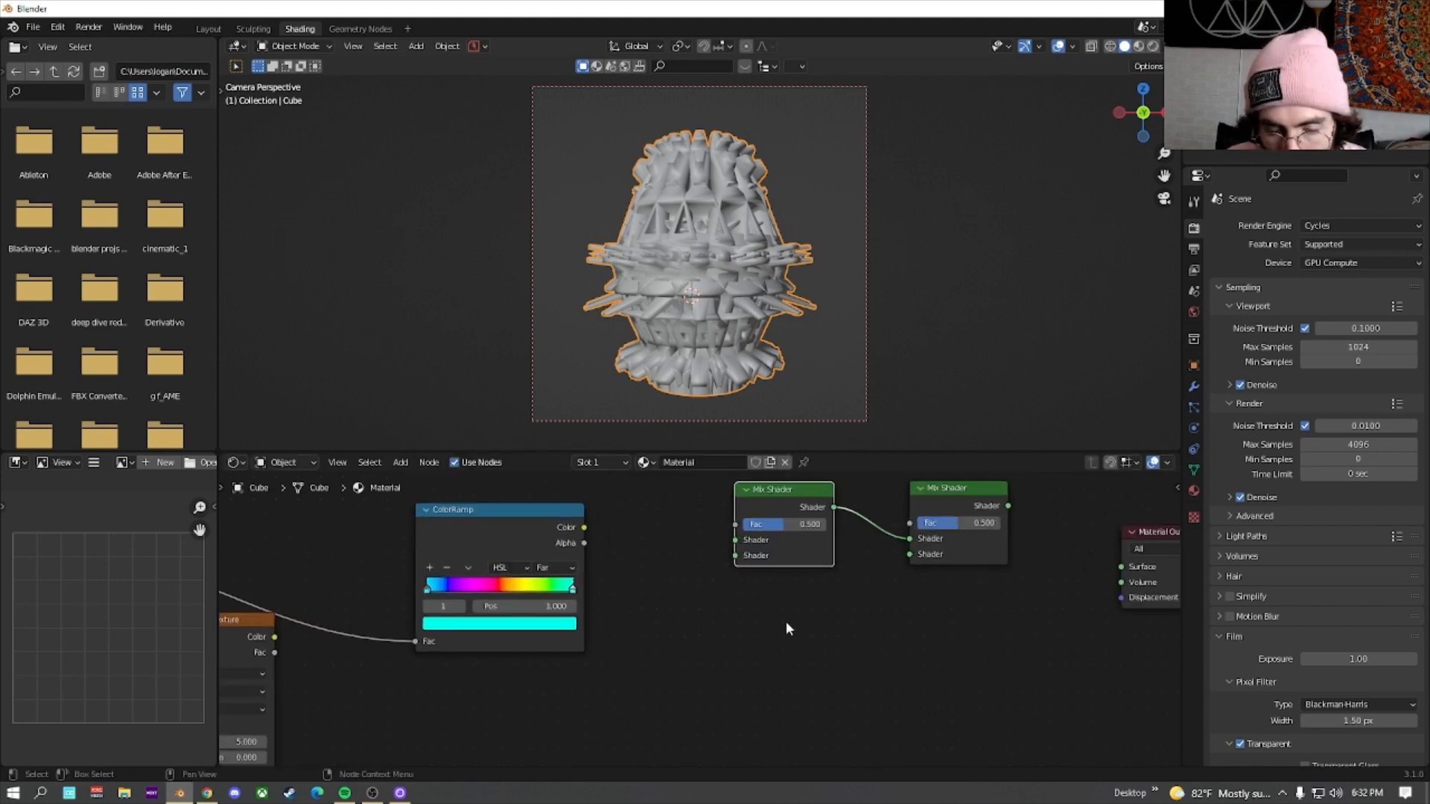
scroll(767, 625, "down", 2)
key("shift+a")
mouse_move(751, 653)
left_click(681, 608)
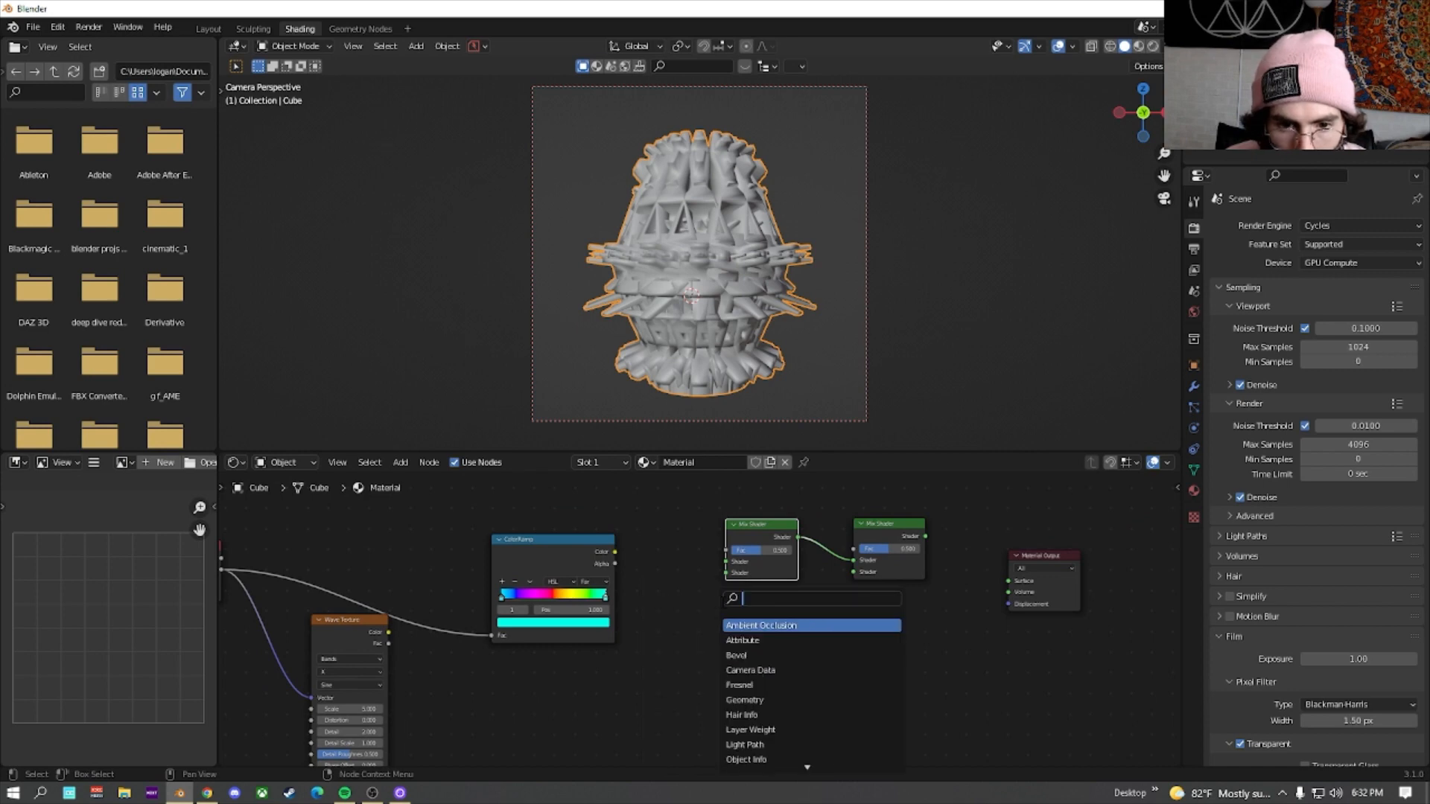
type("sub")
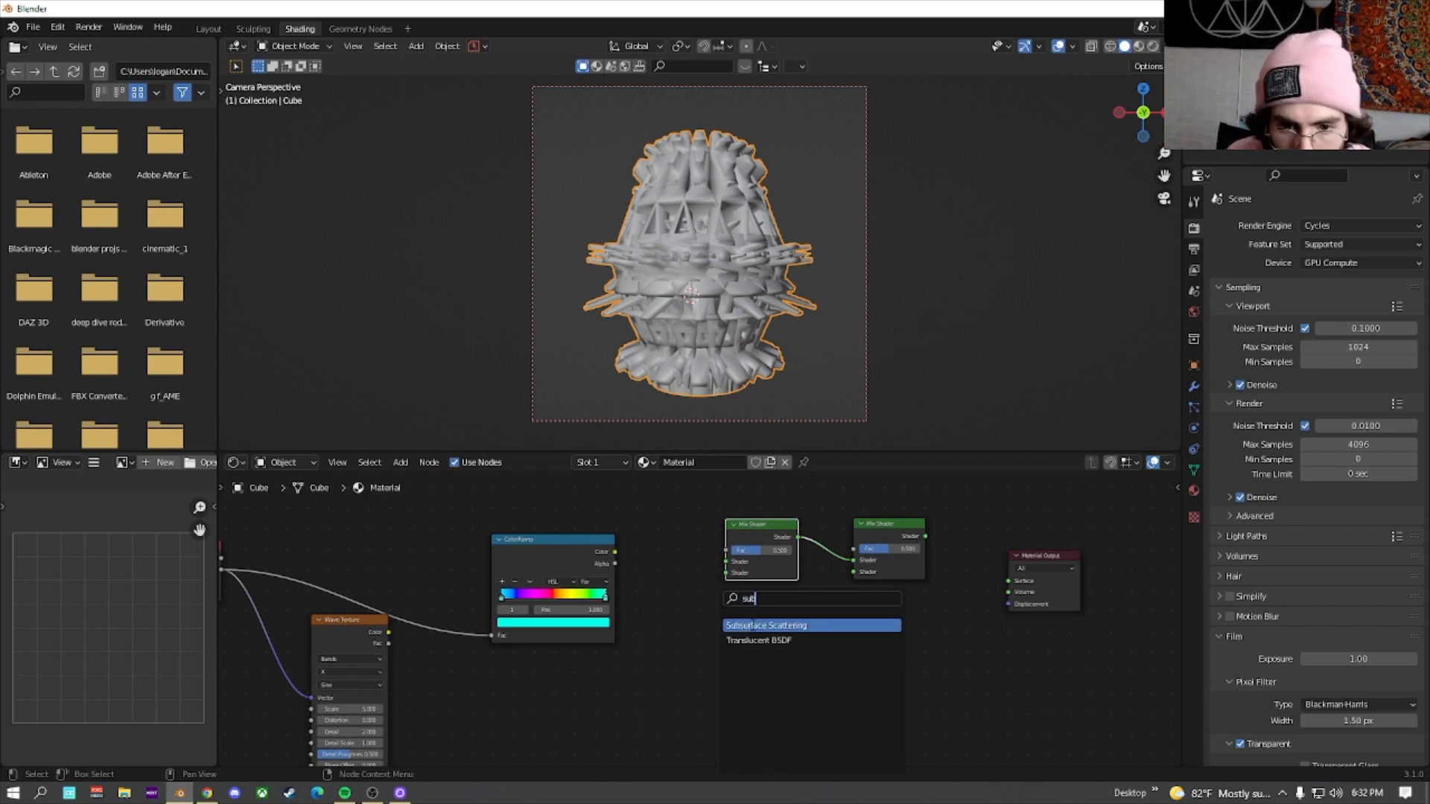
left_click(751, 624)
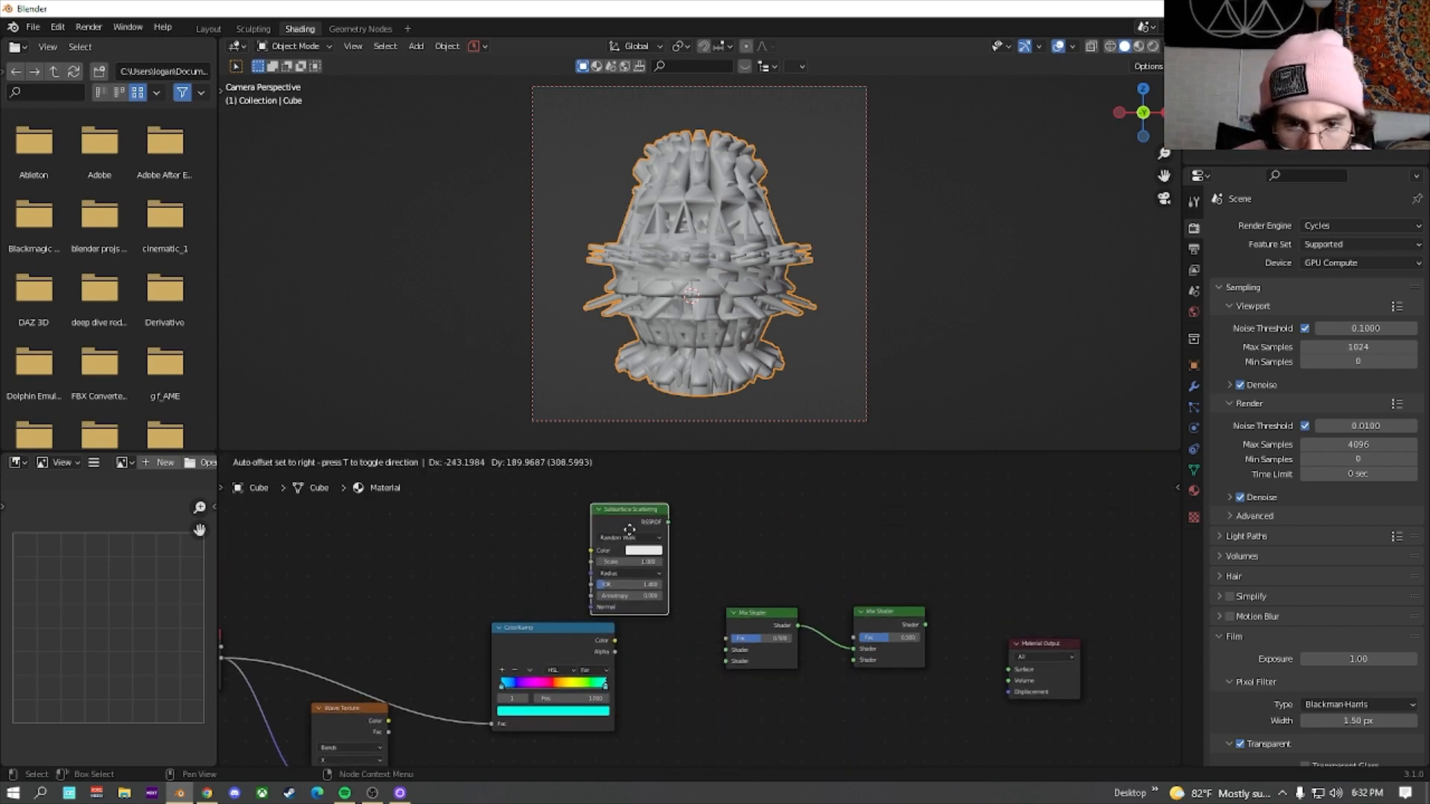
left_click(629, 526)
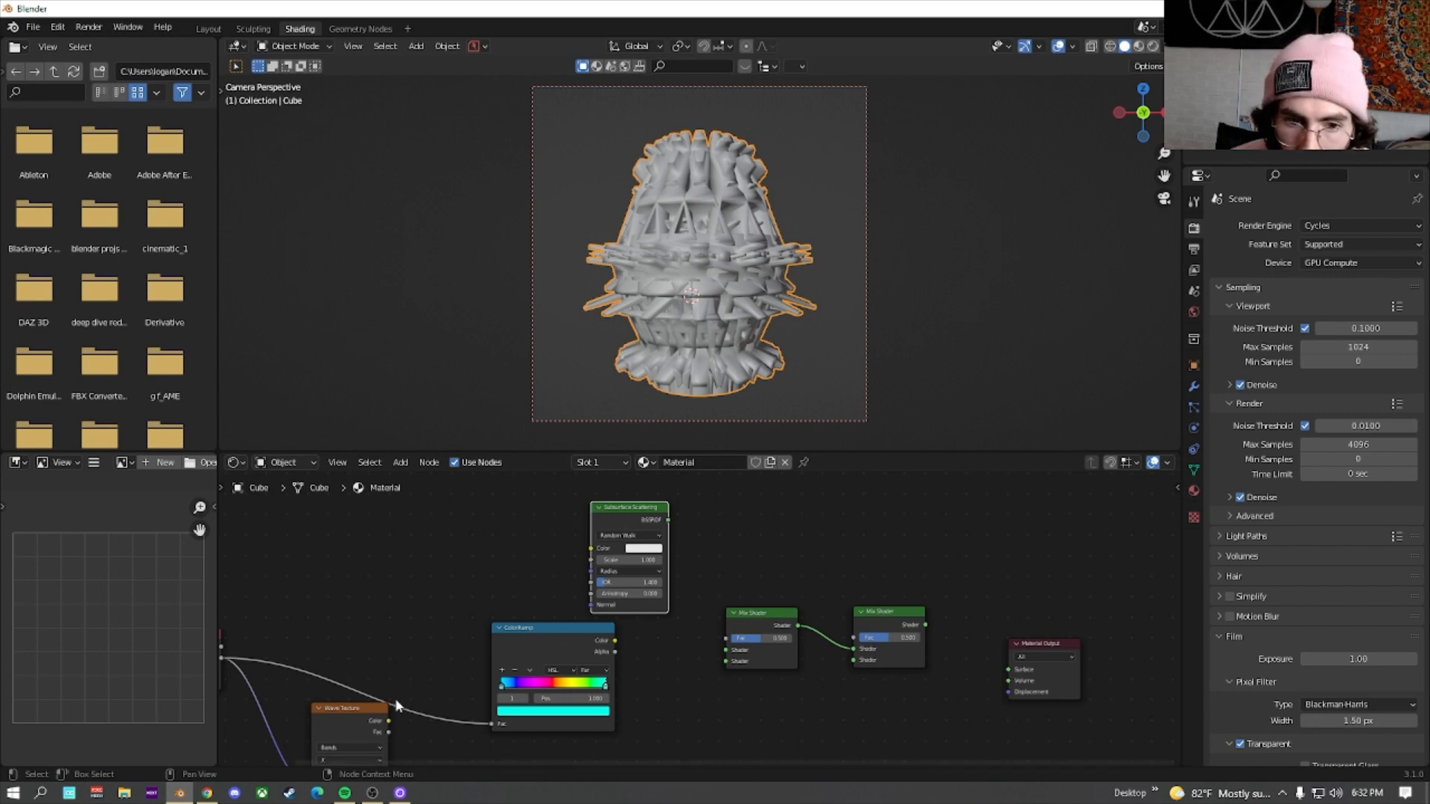
Space out the Wave Texture and ColorRamp nodes and connect Subsurface Scattering's BSSRDF to the first Shader input of the first Mix Shader
middle_click_drag(384, 649, 406, 556)
scroll(402, 559, "up", 1)
left_click_drag(390, 616, 386, 673)
scroll(628, 547, "down", 1)
left_click_drag(627, 545, 564, 548)
middle_click_drag(635, 541, 551, 605)
left_click_drag(629, 506, 682, 626)
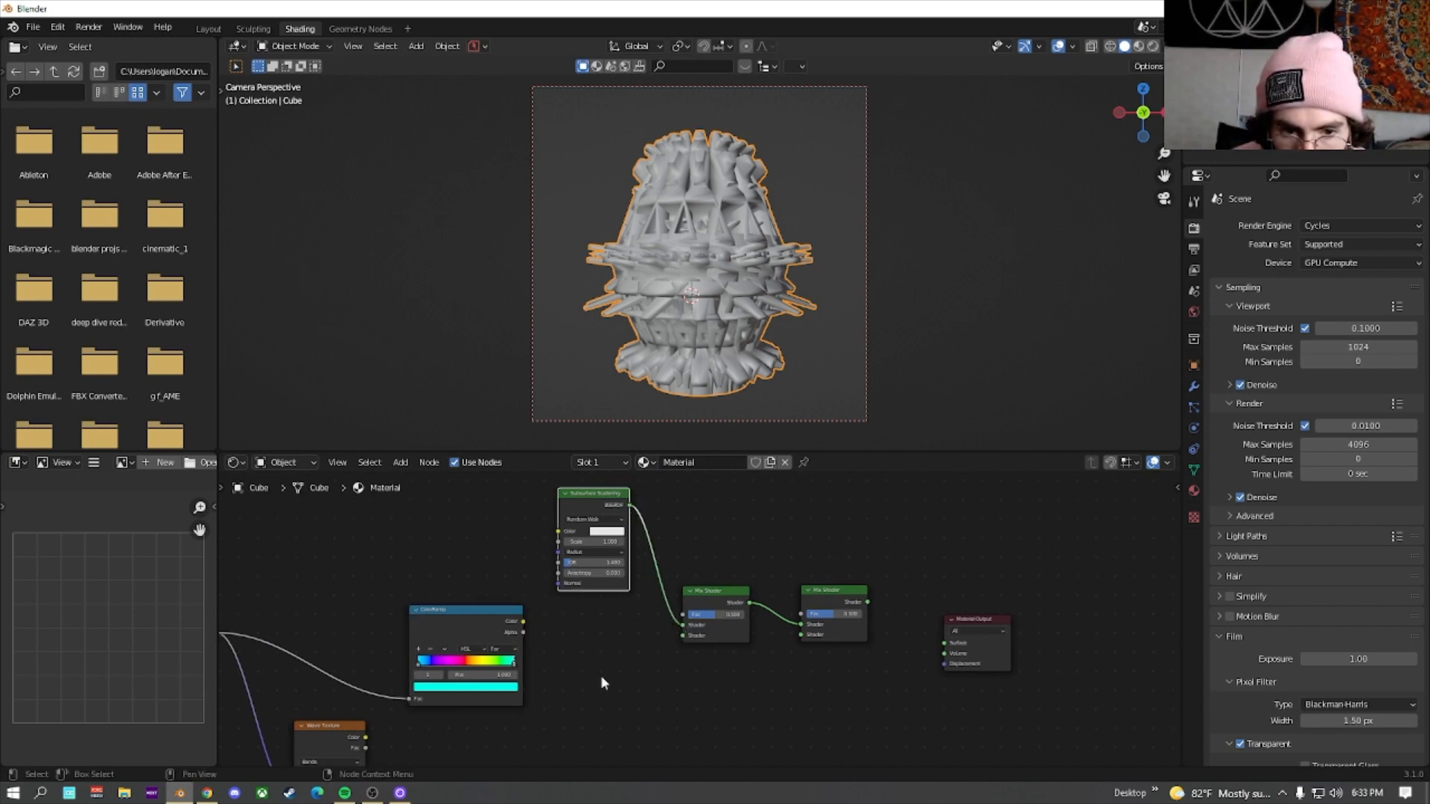
Add a Glossy BSDF below the Mix Shaders and connect its BSDF to the second Shader input of the second Mix Shader
middle_click_drag(603, 682, 621, 637)
key("shift+a")
left_click(618, 604)
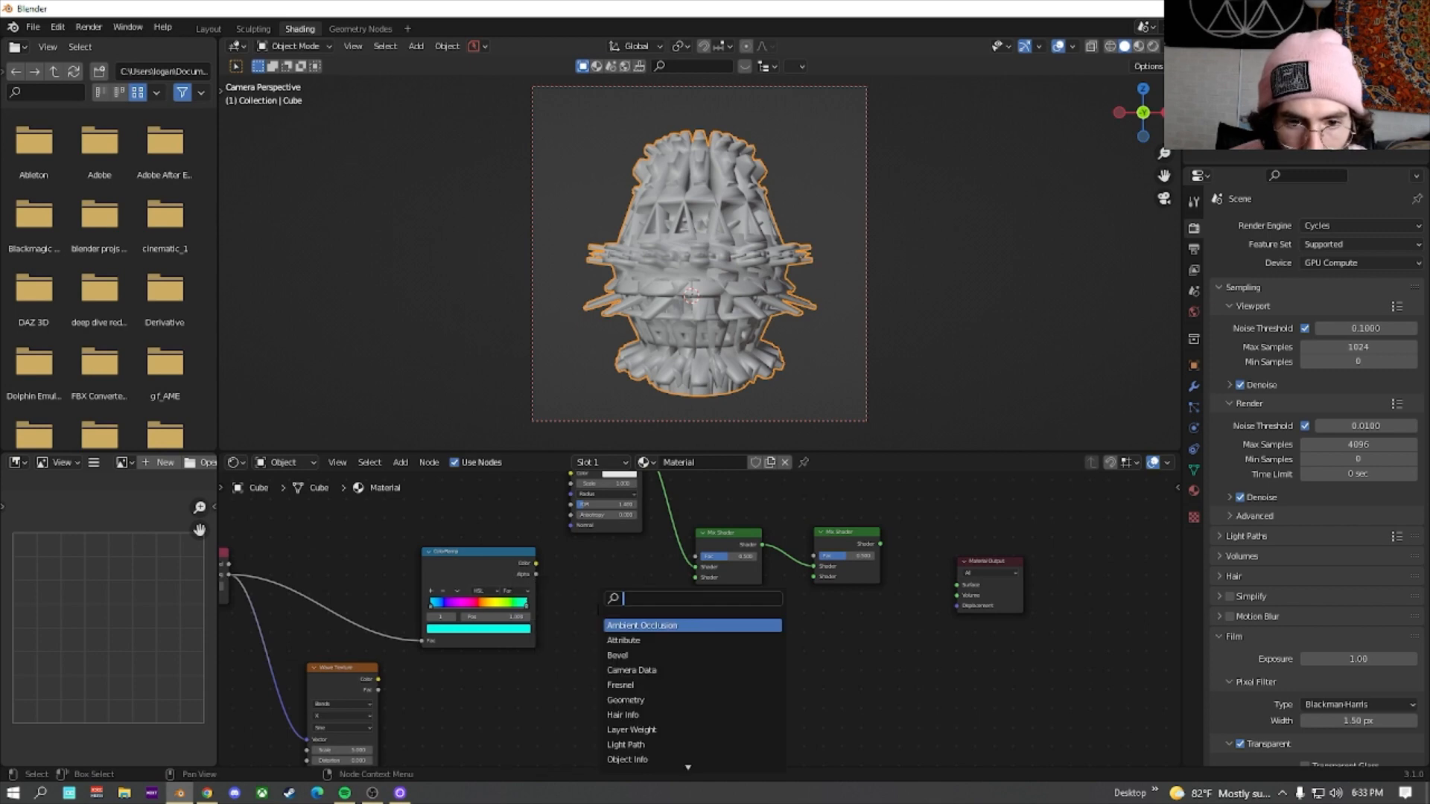
type("glossy")
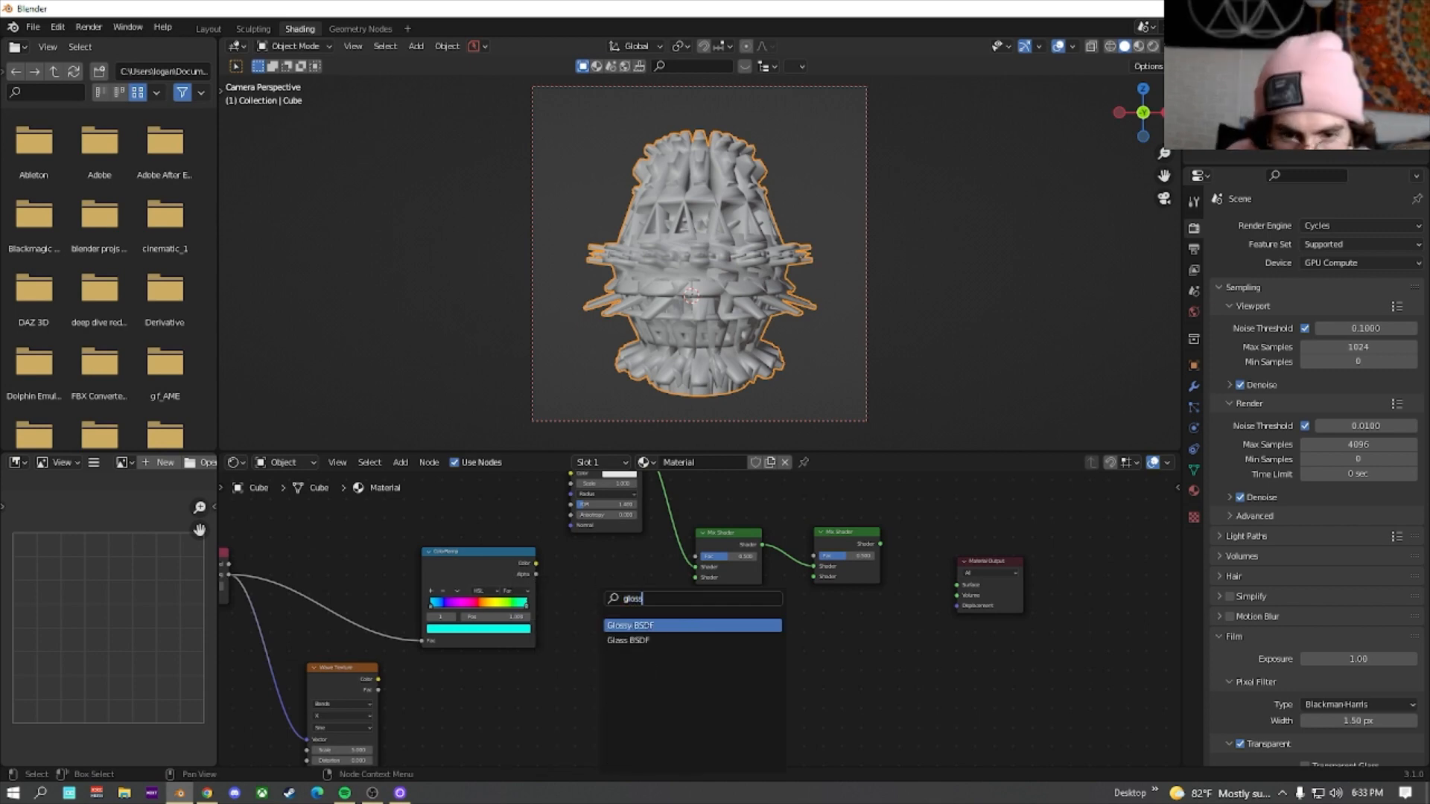
key("Return")
left_click(717, 658)
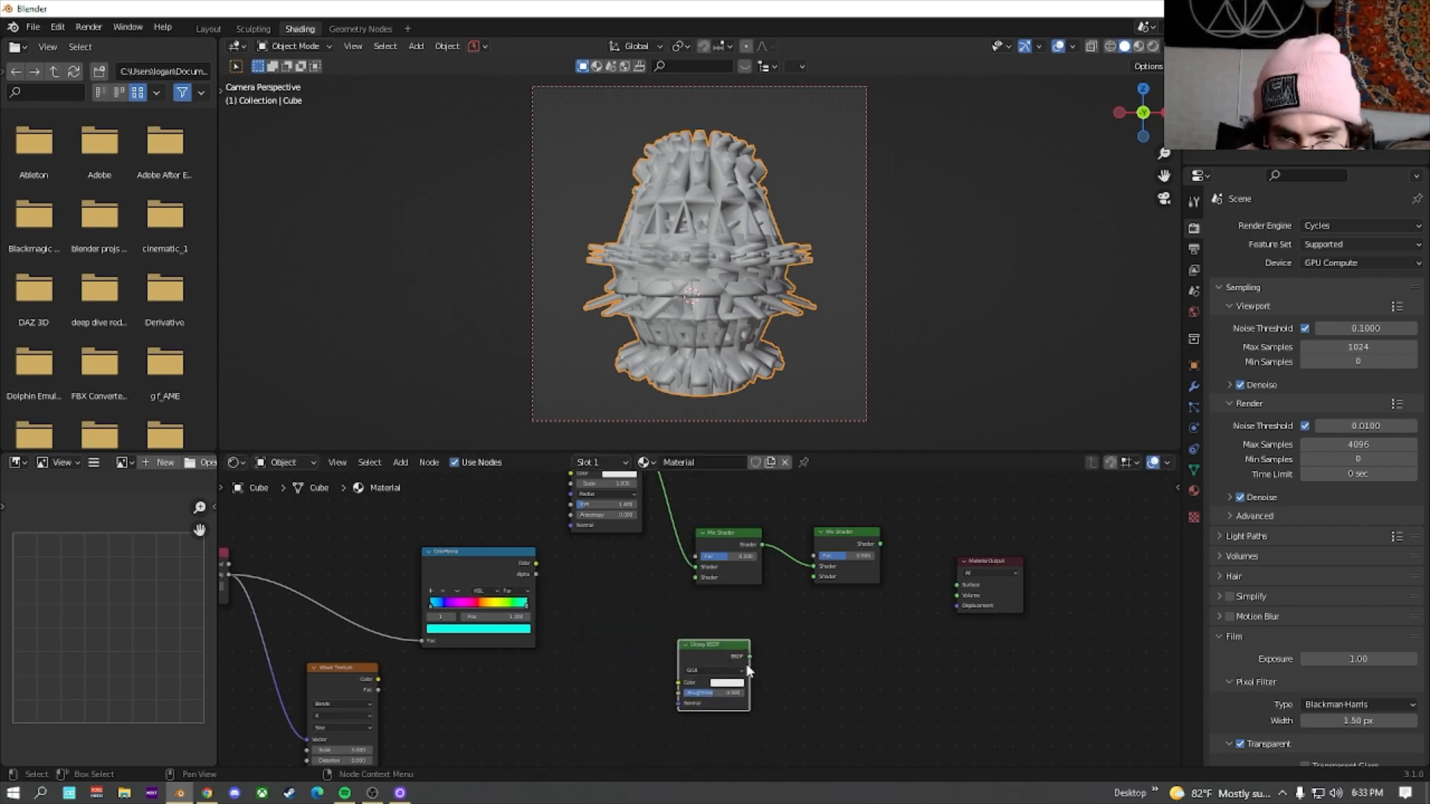
left_click_drag(750, 656, 796, 574)
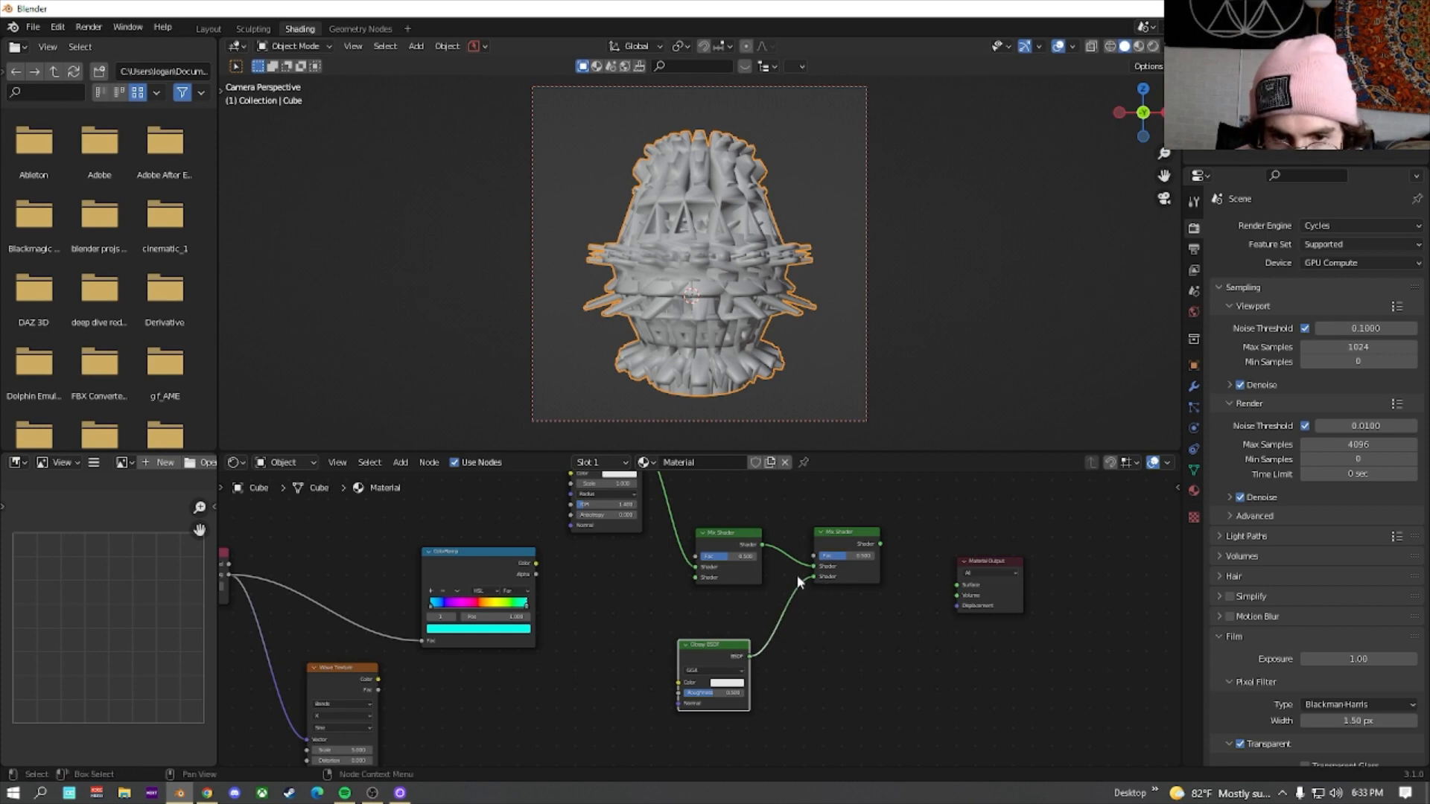
Add a Principled BSDF beside the ColorRamp and connect its BSDF to the second Shader input of the first Mix Shader
key("shift+a")
left_click(606, 589)
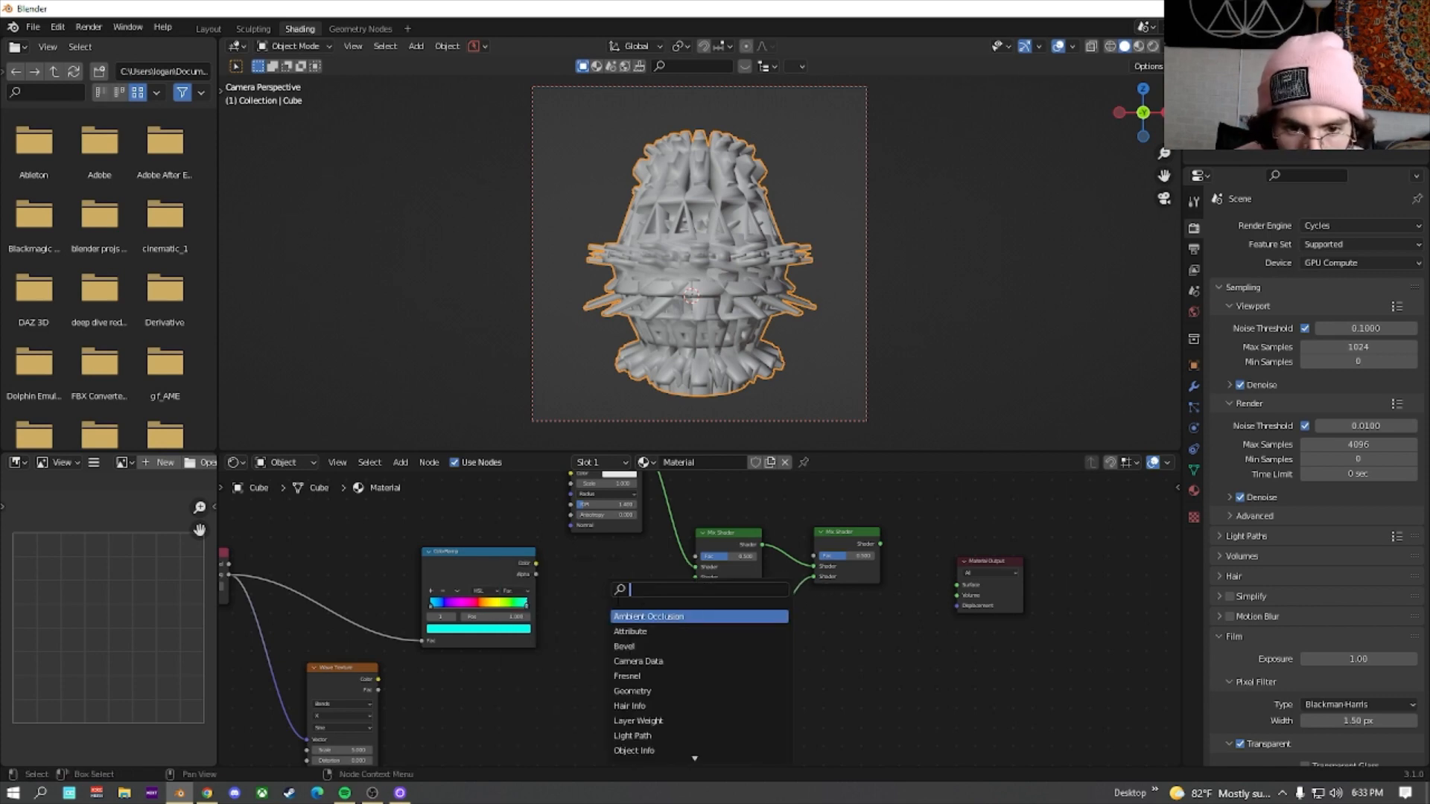
type("pri")
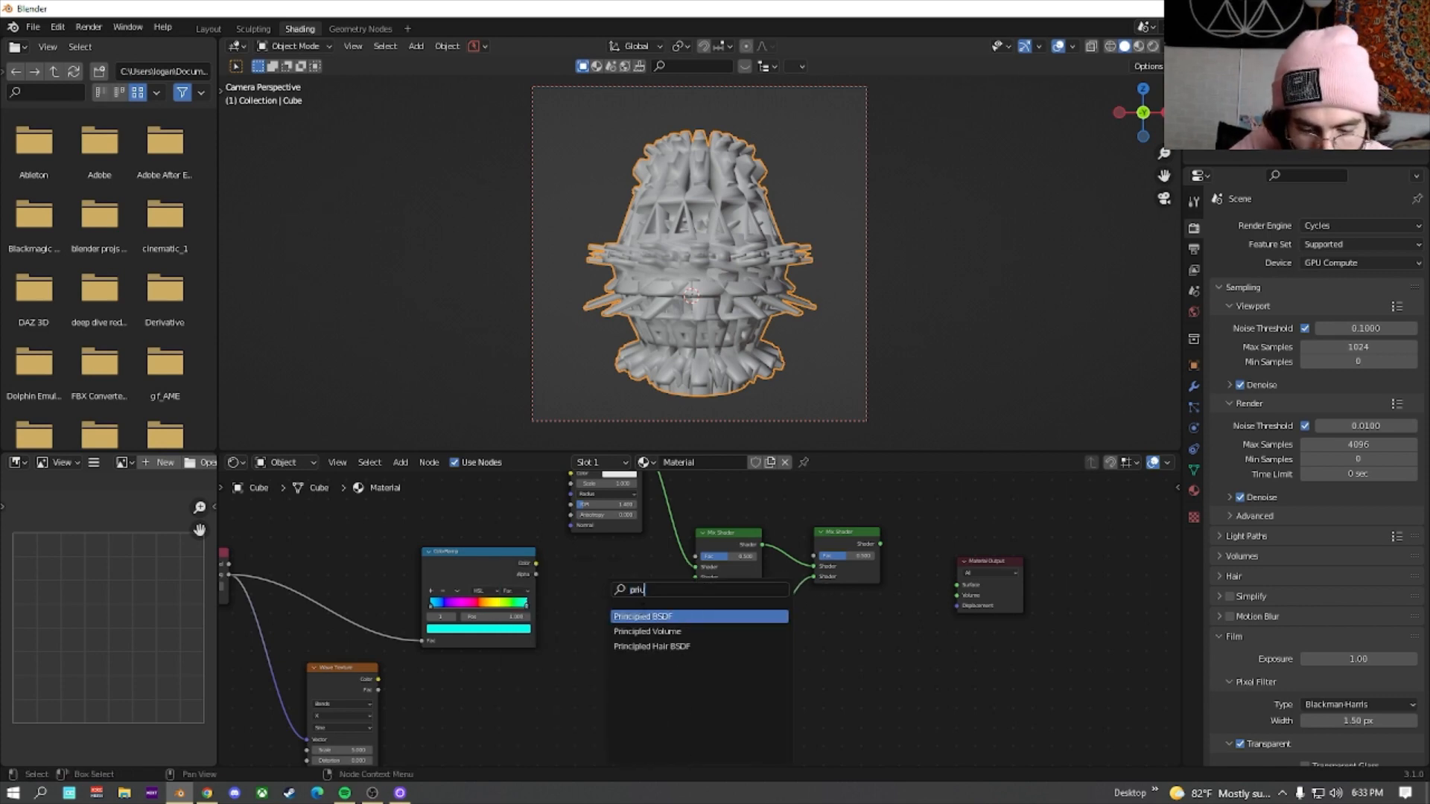
left_click(672, 617)
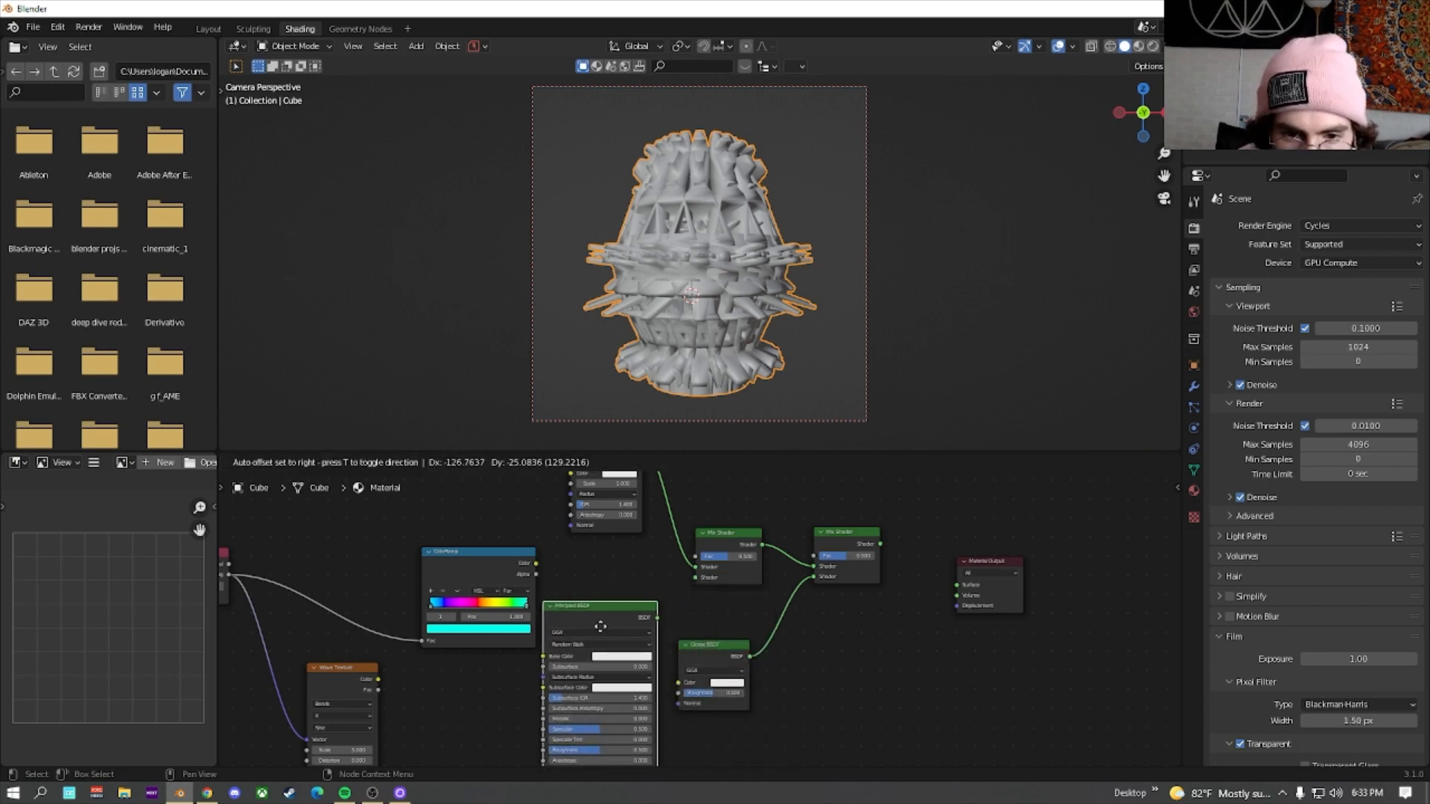
left_click(619, 609)
left_click_drag(479, 554, 449, 547)
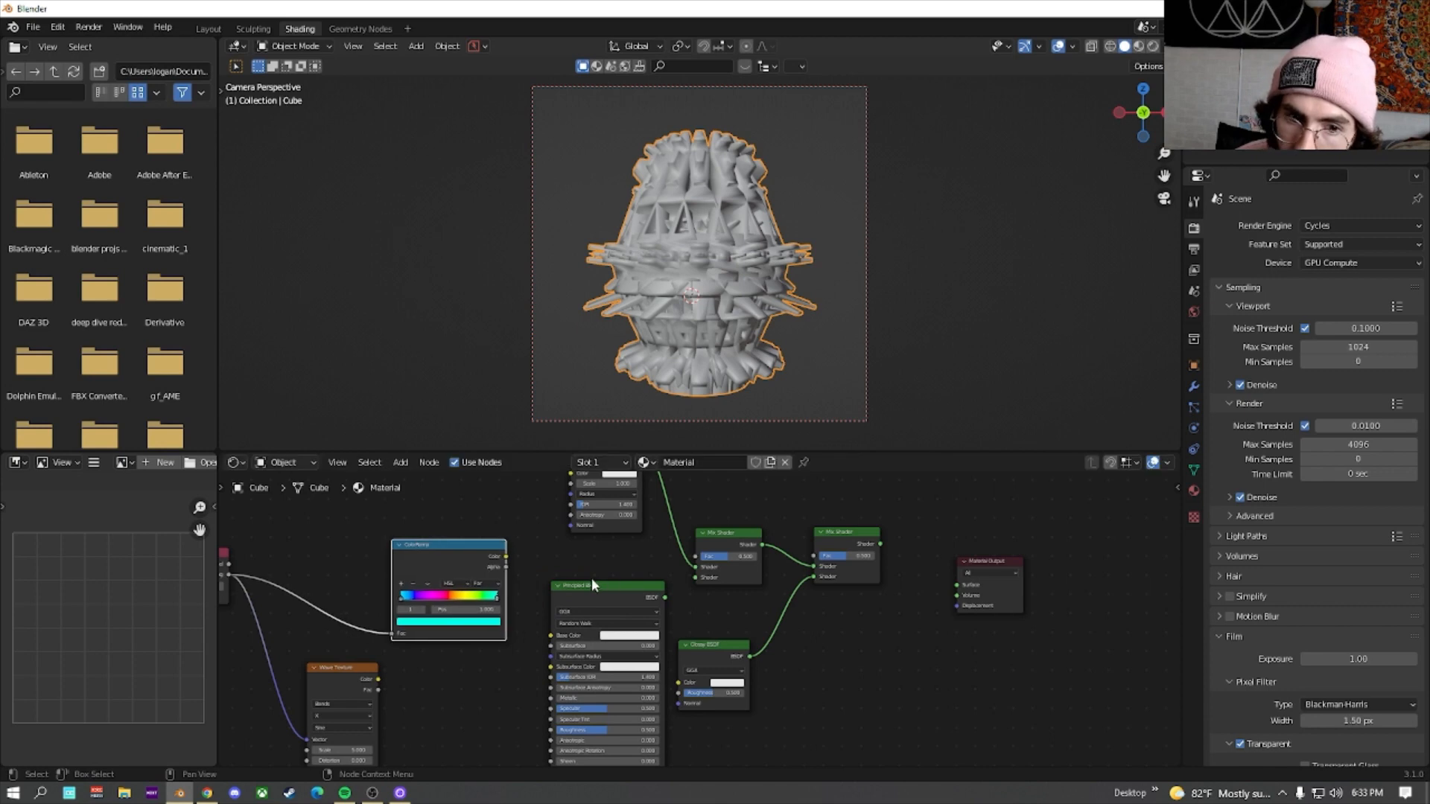
left_click_drag(591, 584, 697, 585)
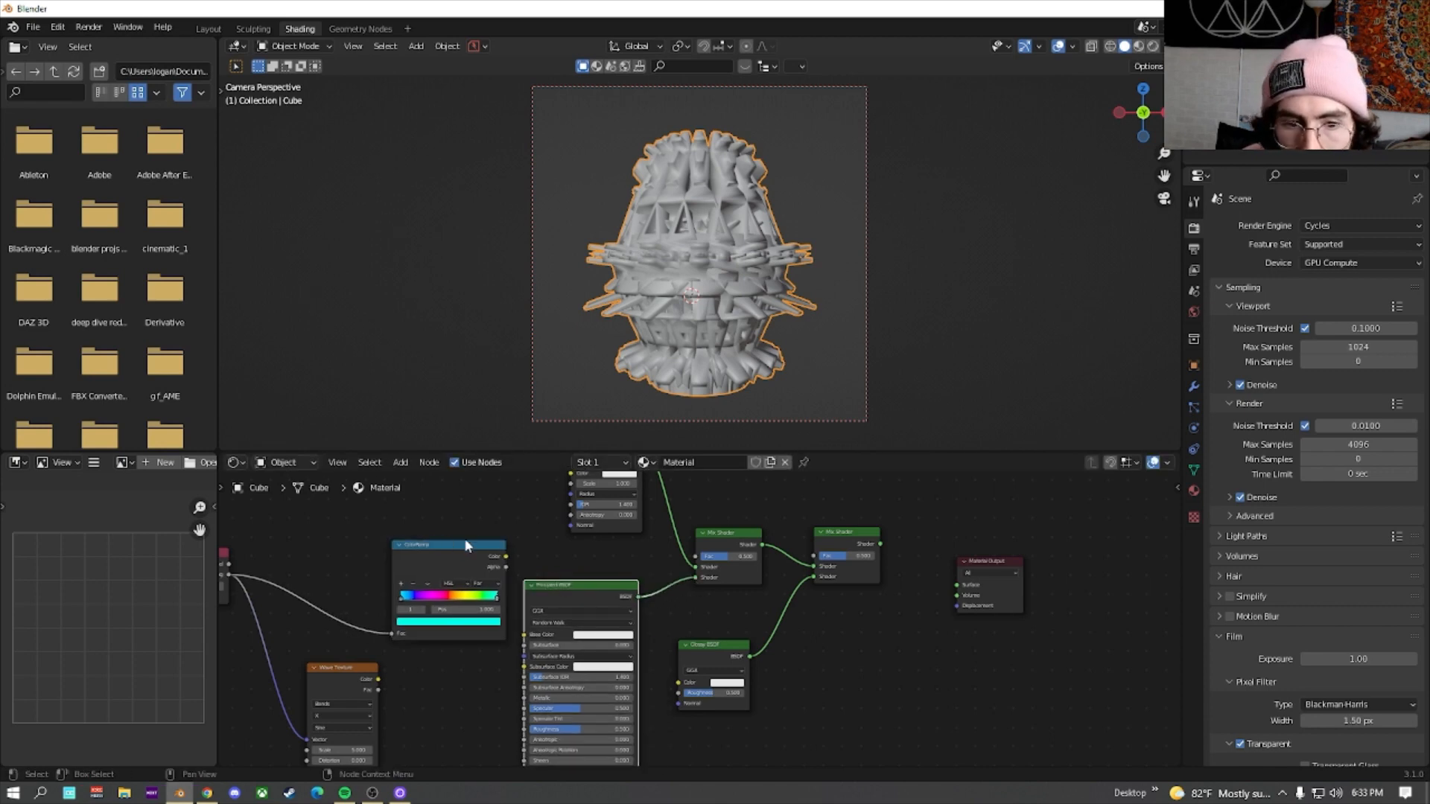
Connect the ColorRamp's Color to the Principled BSDF's Base Color and to the Glossy BSDF's Color
left_click_drag(439, 555, 395, 547)
middle_click_drag(394, 547, 684, 543)
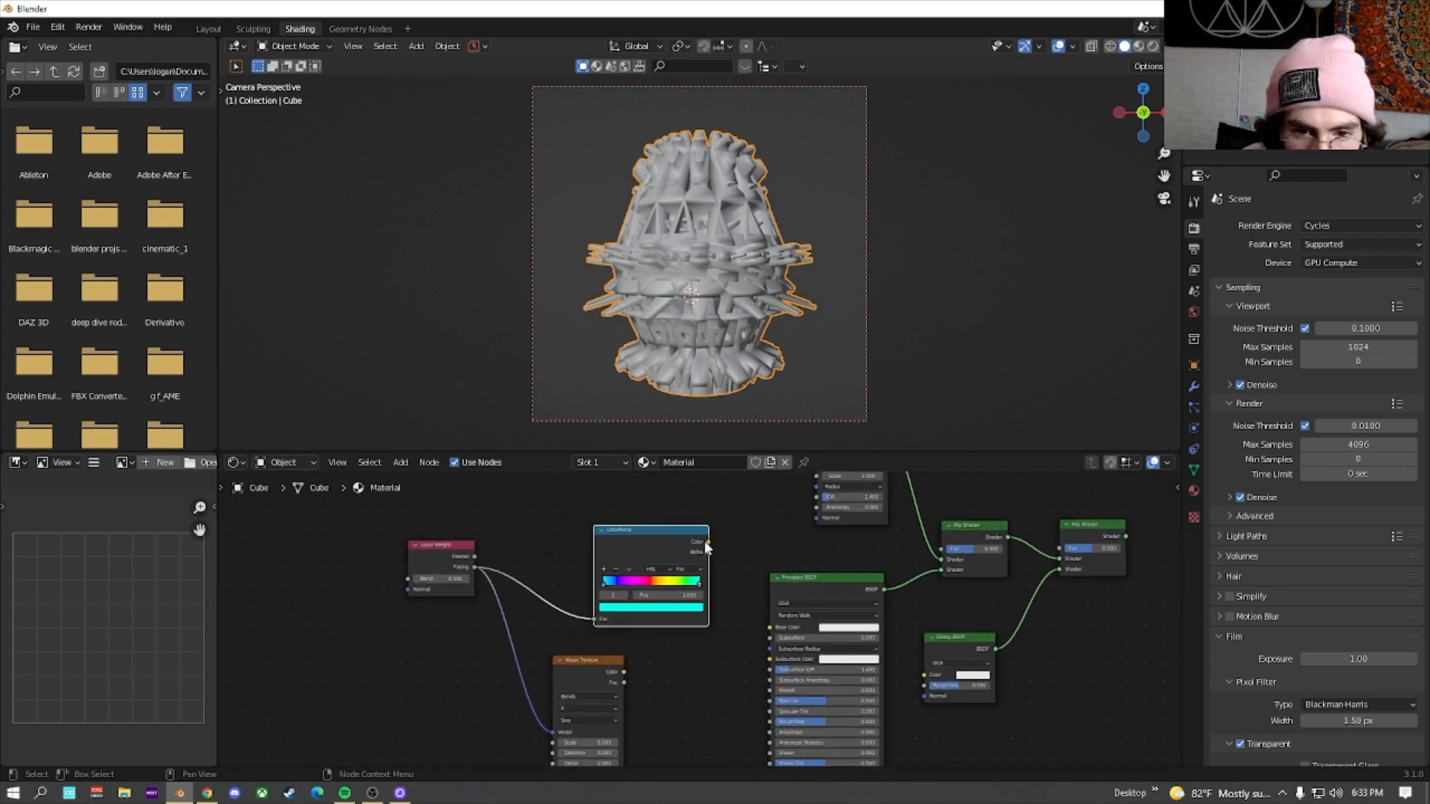
left_click_drag(706, 542, 770, 627)
middle_click_drag(735, 662, 643, 587)
left_click_drag(708, 650, 679, 638)
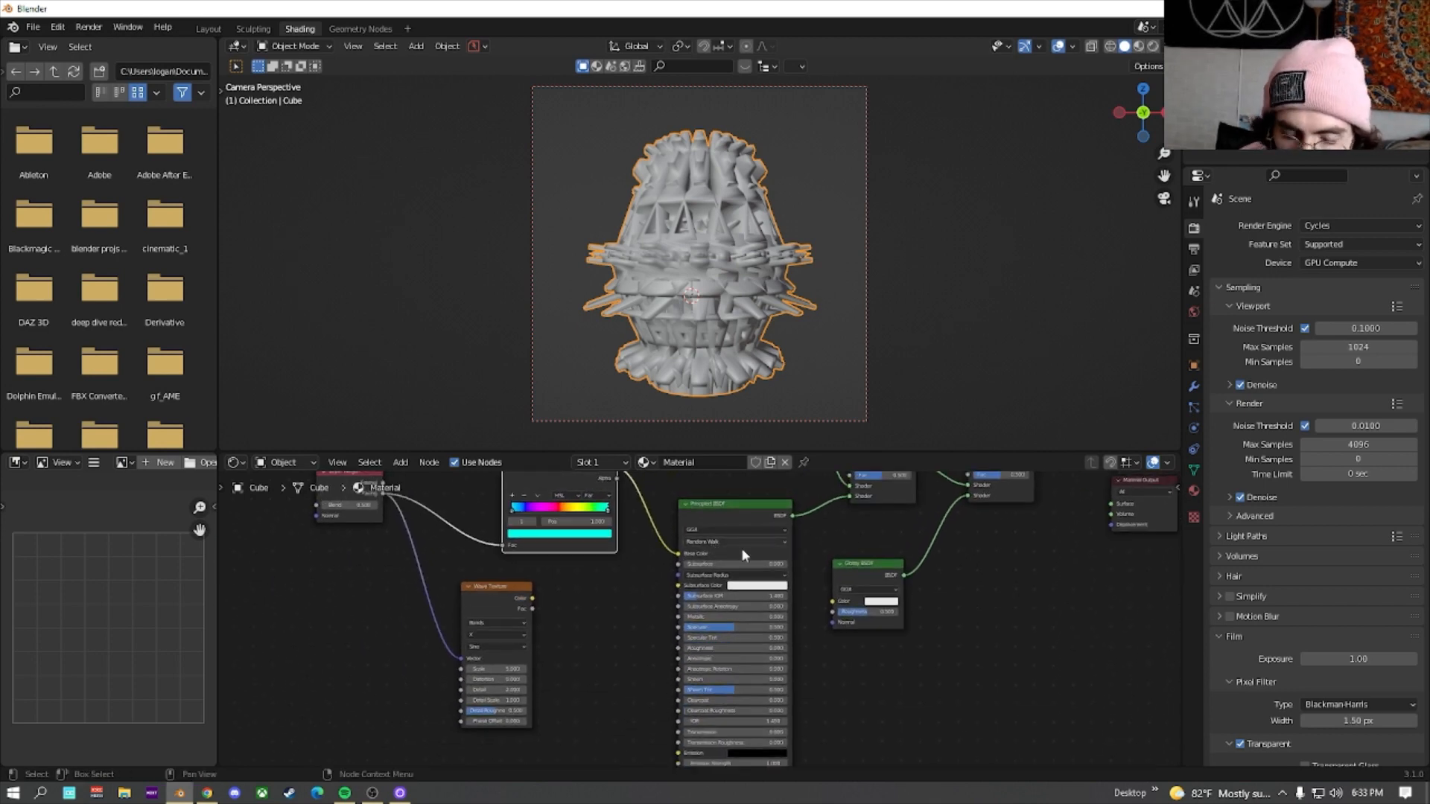
middle_click_drag(903, 610, 855, 659)
left_click_drag(811, 664, 616, 602)
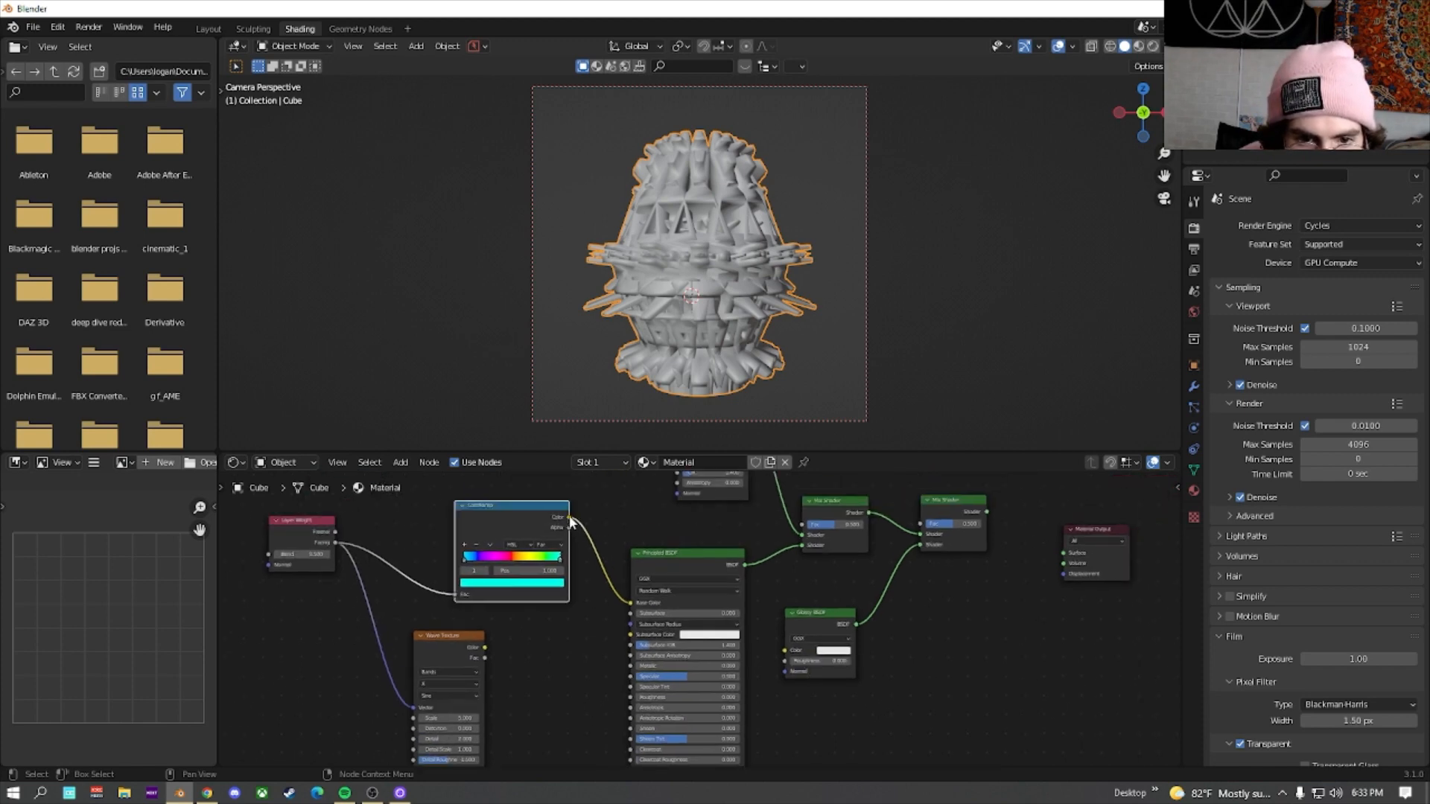
left_click_drag(569, 517, 791, 649)
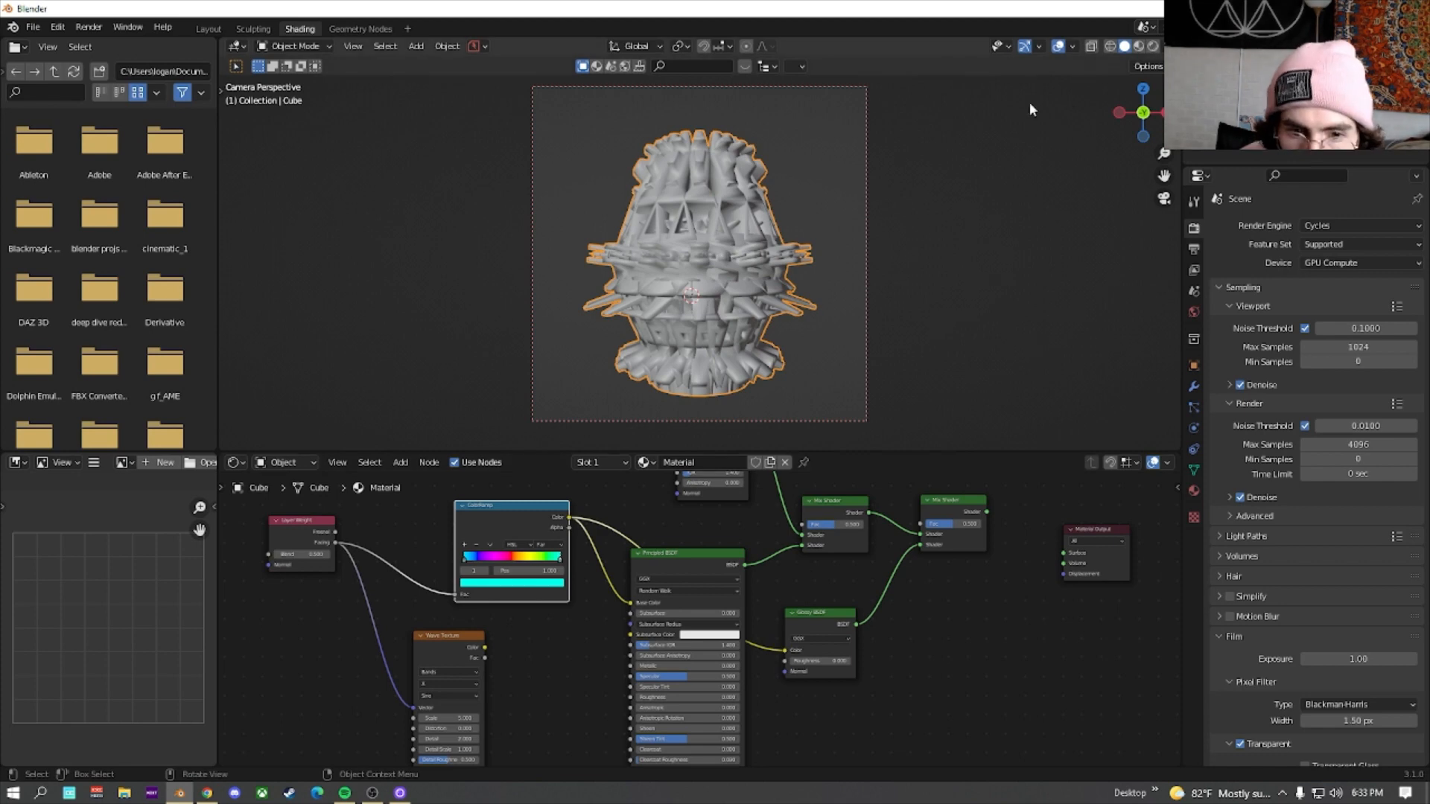
Switch the viewport to rendered shading to preview the sculpture
left_click(1153, 47)
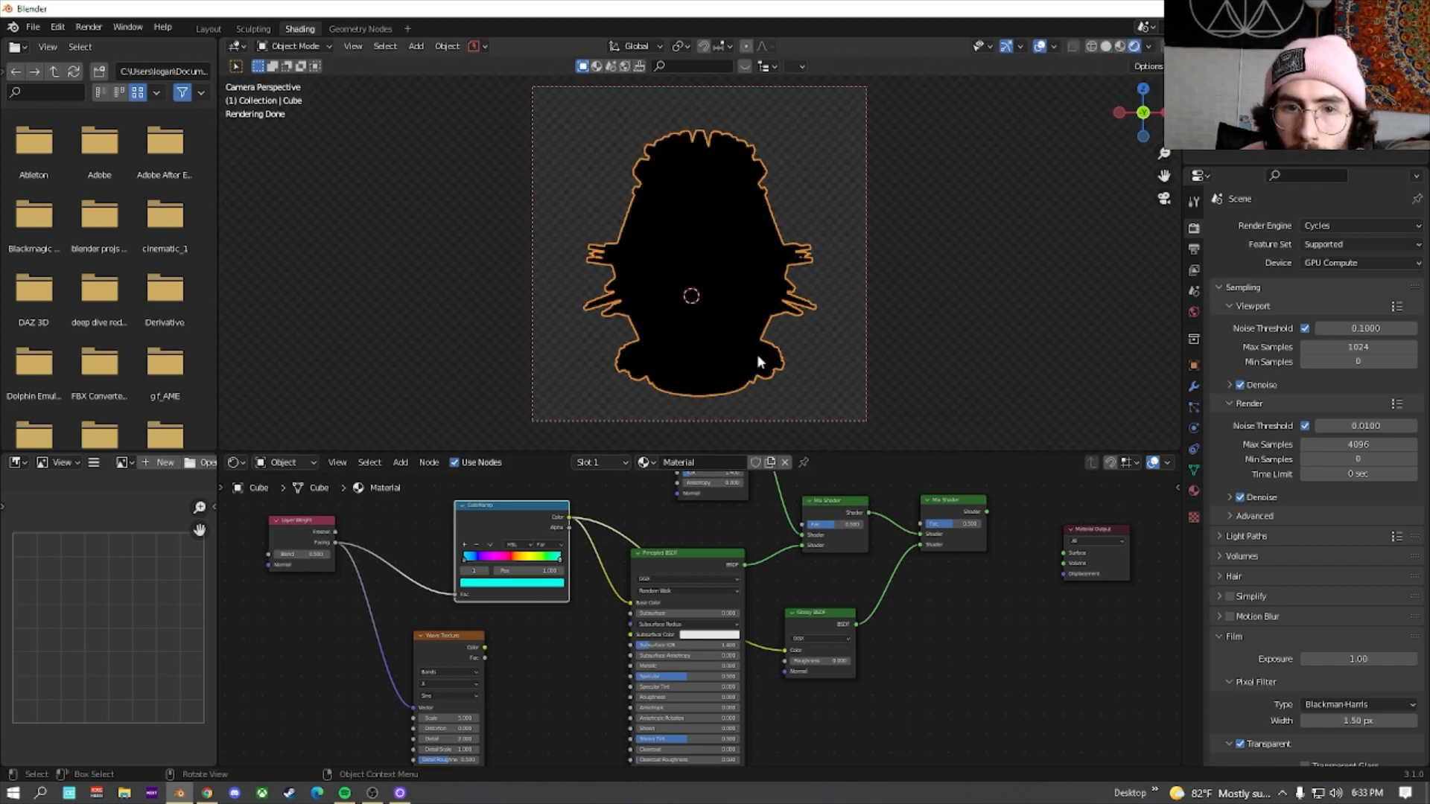
scroll(750, 270, "up", 4)
scroll(747, 276, "down", 4)
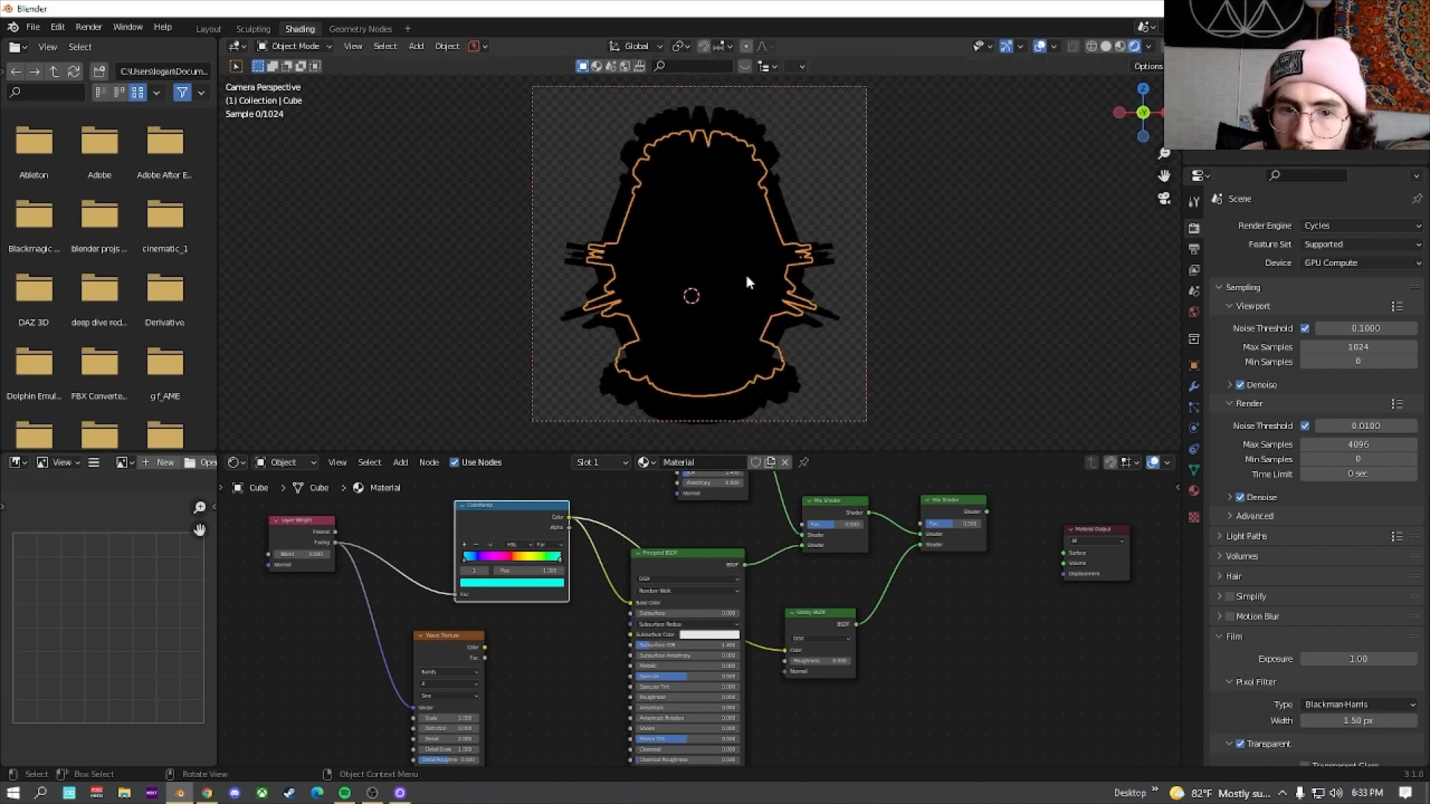
scroll(747, 277, "down", 1)
Examine the World node tree and the viewport's scene lighting options for the cause of the black preview
left_click(287, 463)
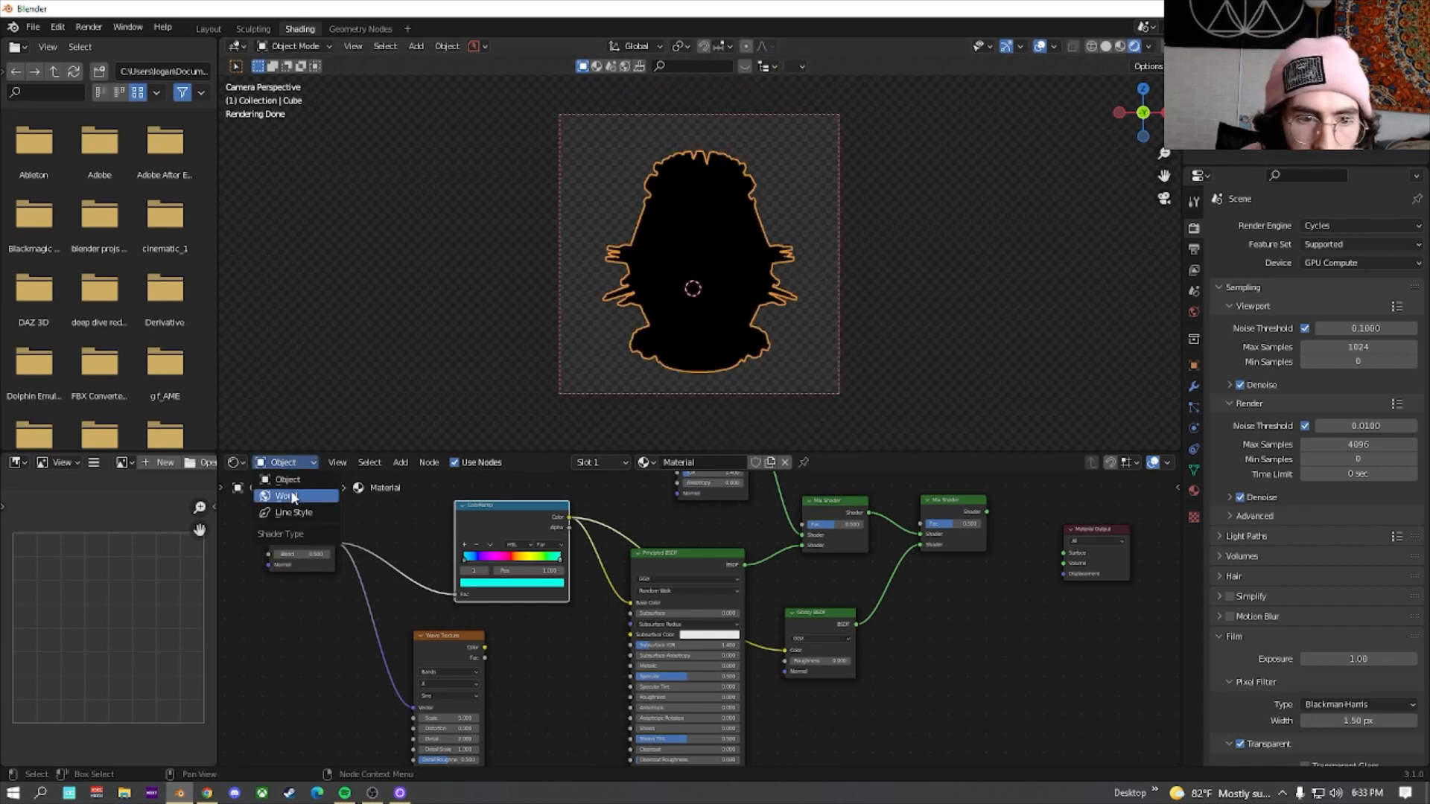
left_click(290, 490)
left_click(1149, 46)
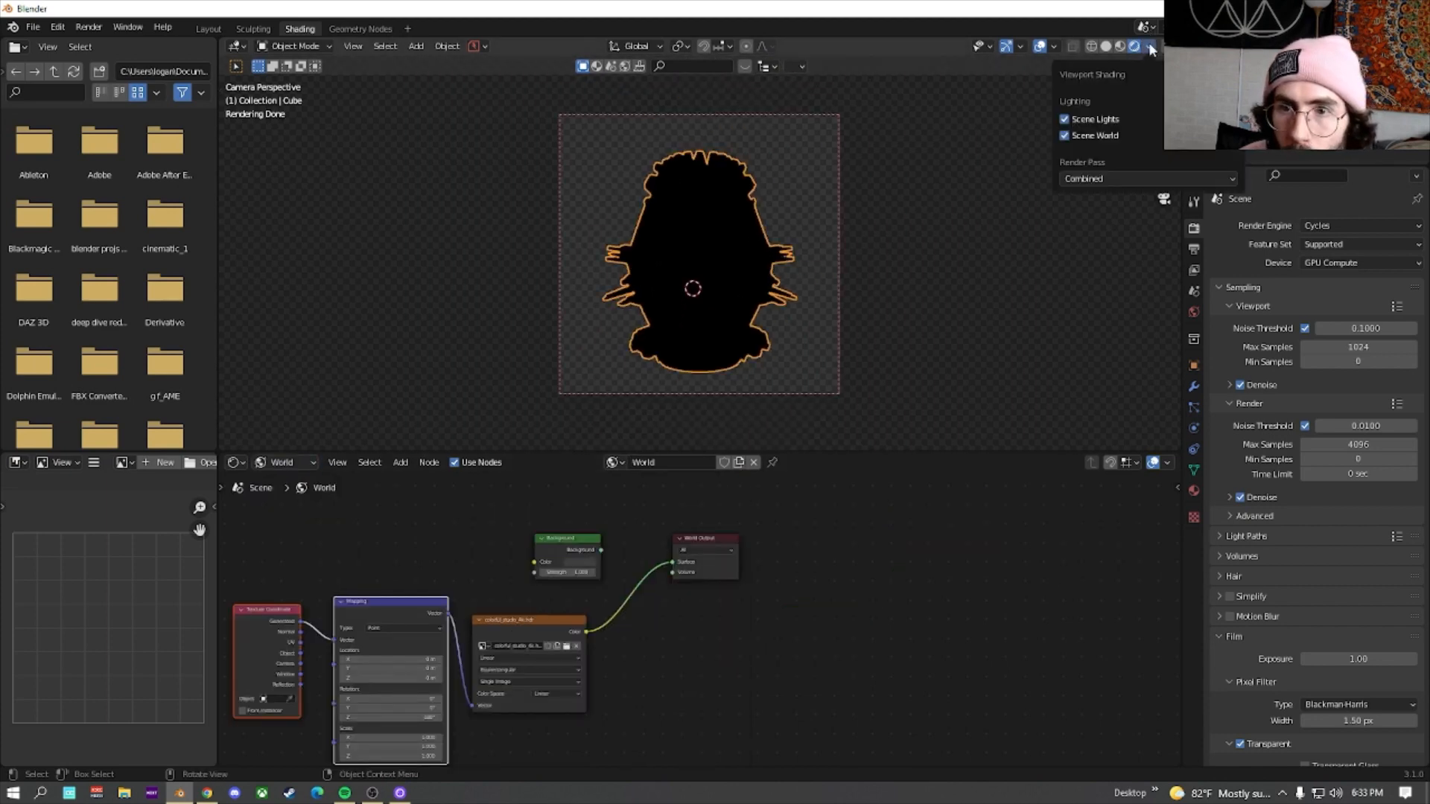
left_click(1069, 118)
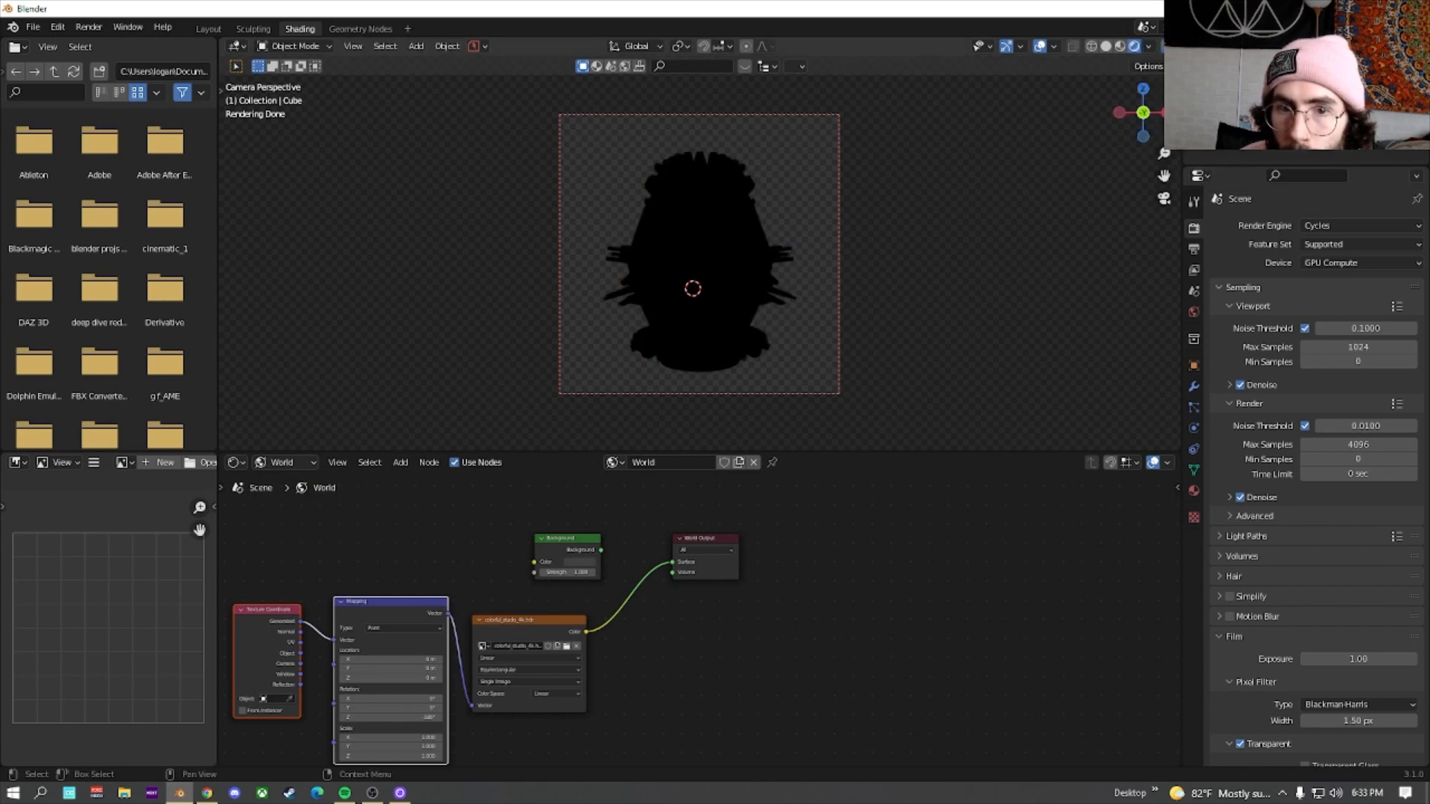
scroll(663, 624, "up", 3)
left_click(730, 254)
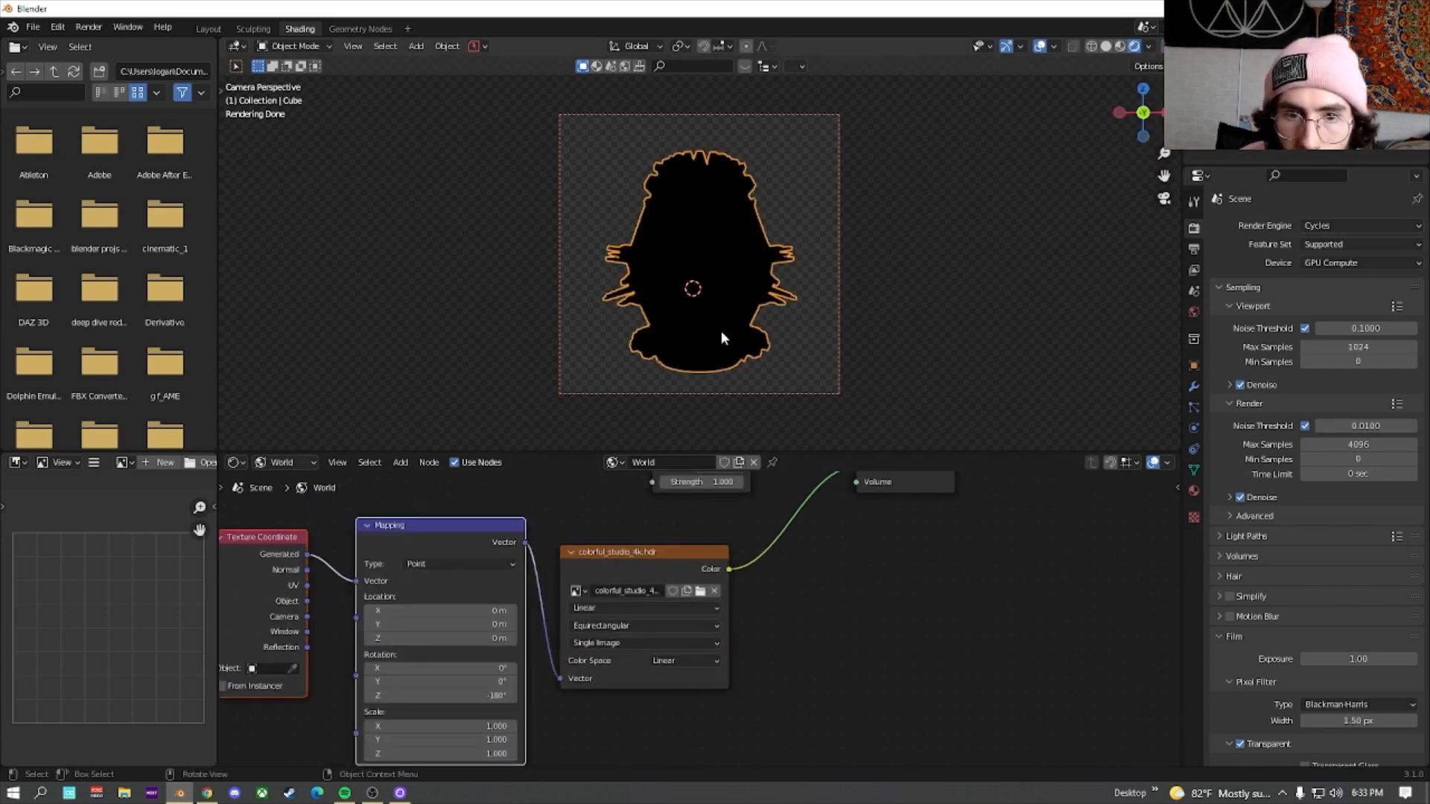
Return to the object's material nodes and connect the second Mix Shader's output to the Material Output's Surface
left_click(285, 463)
left_click(278, 477)
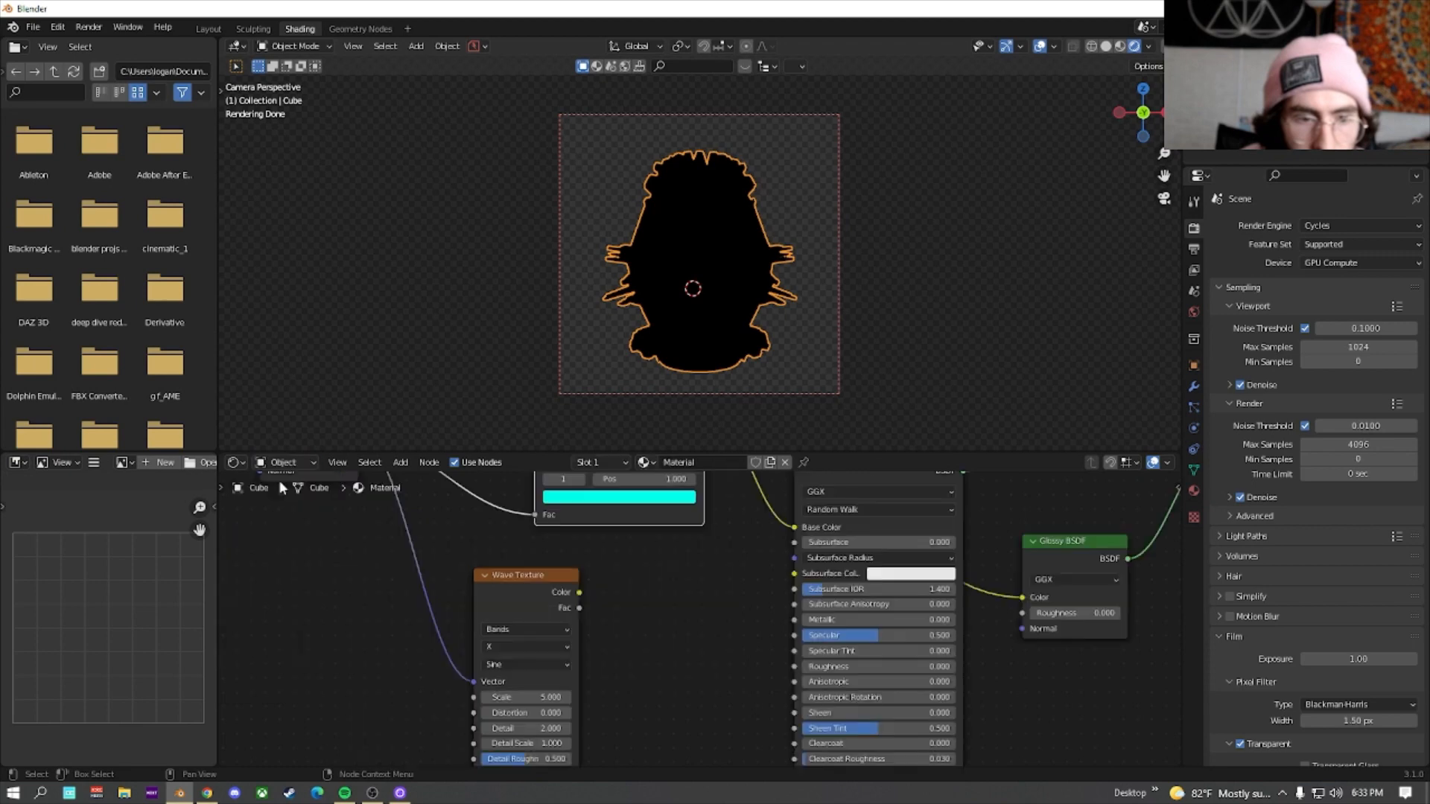
middle_click_drag(796, 631, 486, 703)
middle_click_drag(873, 584, 631, 661)
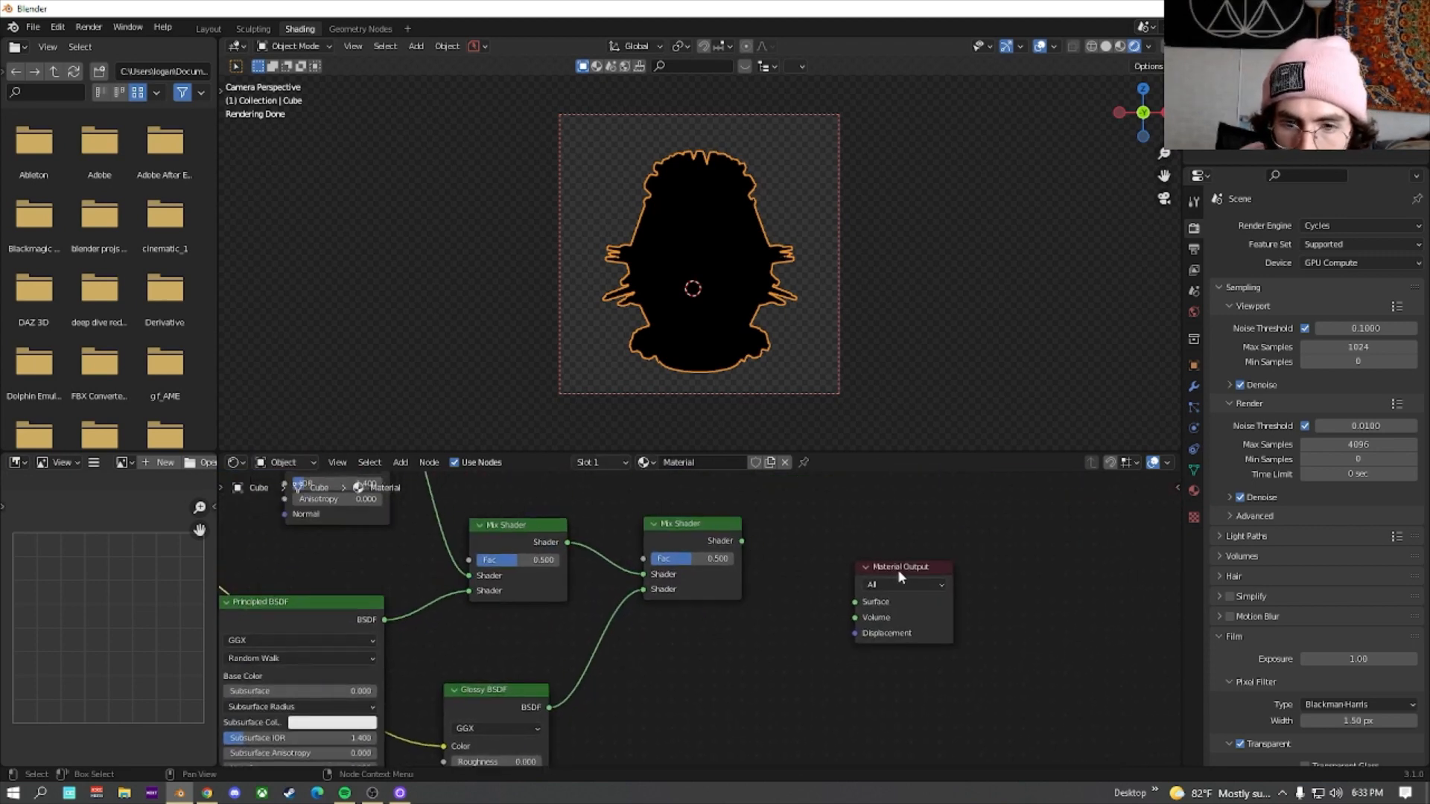
left_click_drag(897, 569, 900, 519)
left_click_drag(741, 541, 872, 553)
Set the Principled BSDF's Metallic to 0.100 and raise its Transmission
scroll(748, 248, "up", 9)
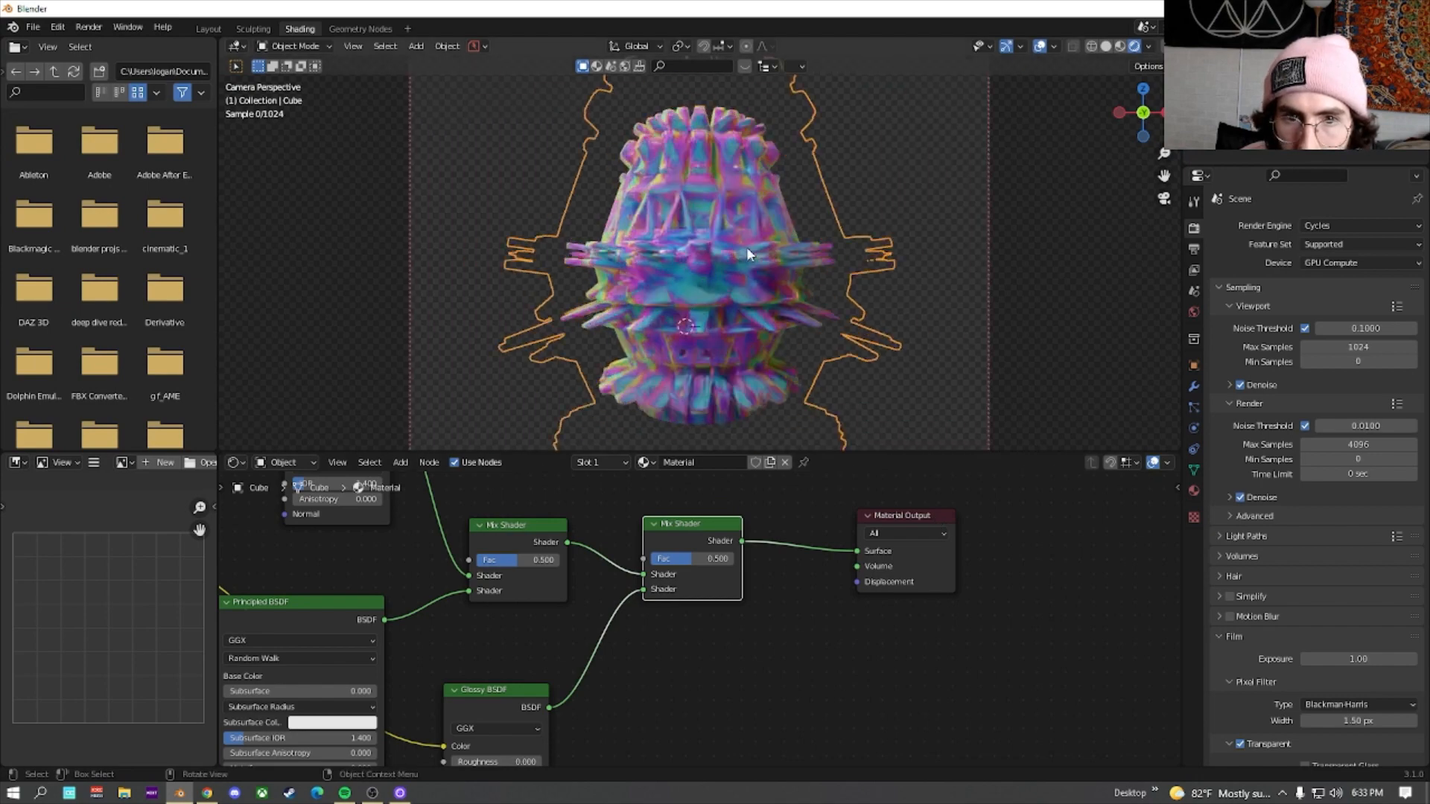
scroll(749, 243, "down", 8)
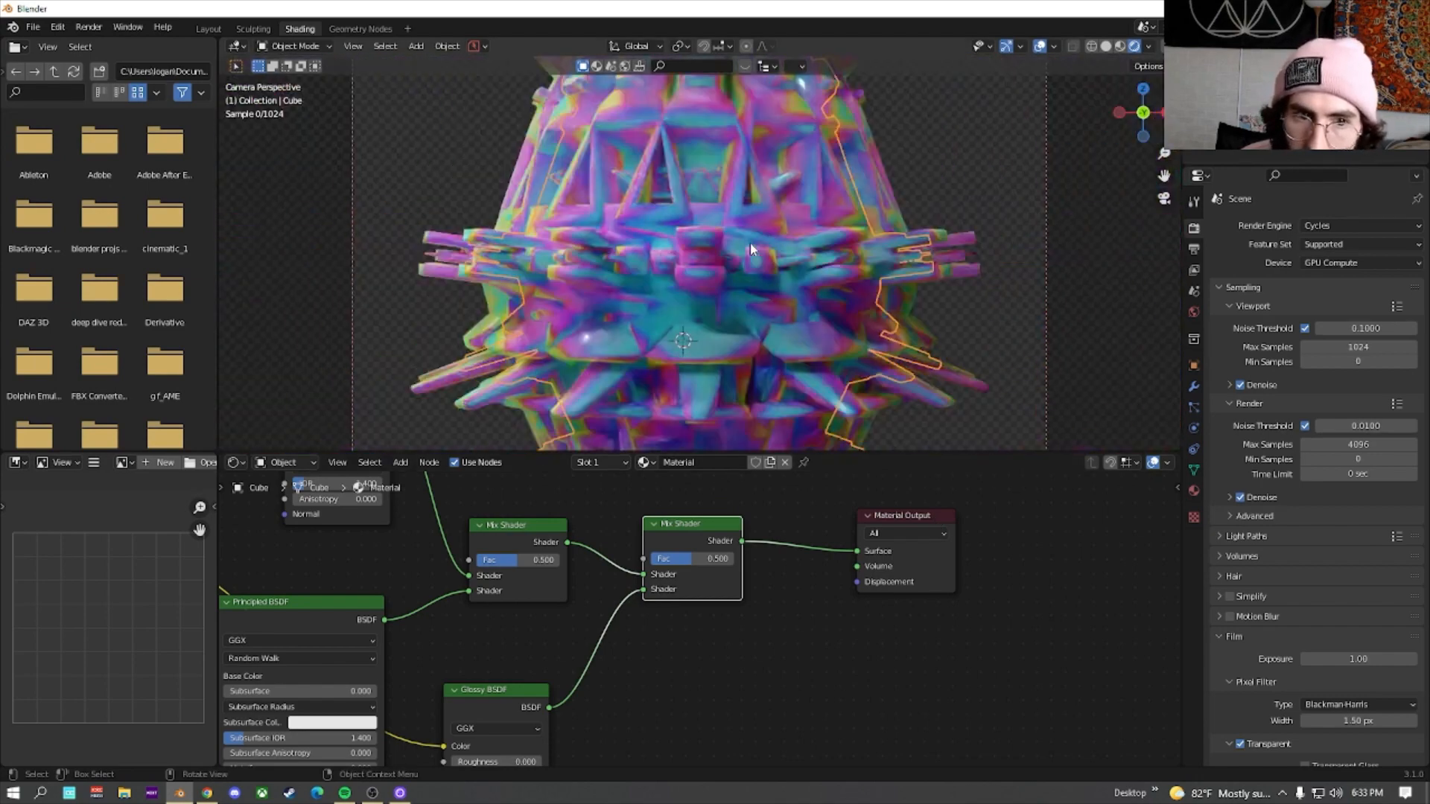
middle_click_drag(749, 243, 852, 268)
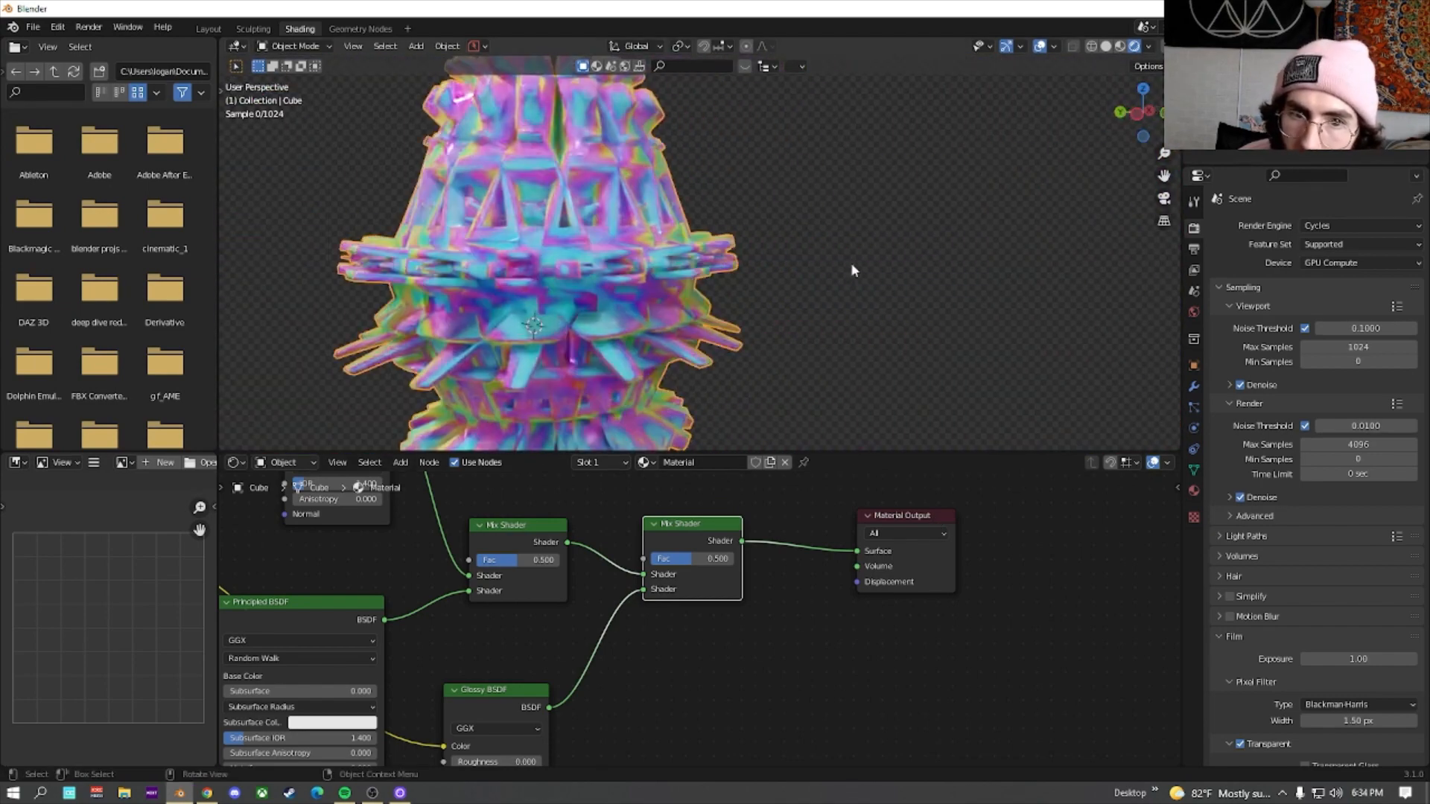
middle_click_drag(696, 660, 1042, 551)
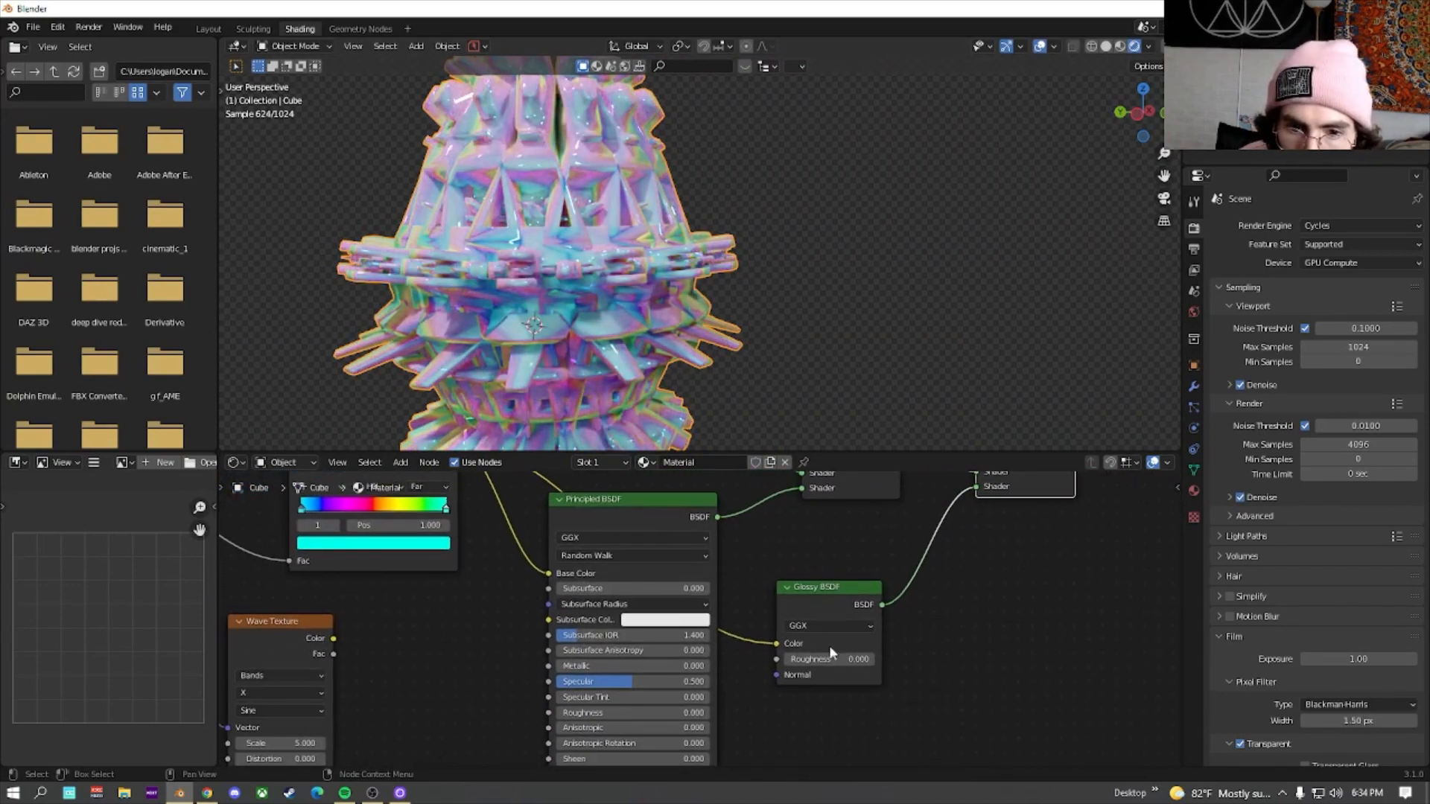
middle_click_drag(713, 589, 808, 491)
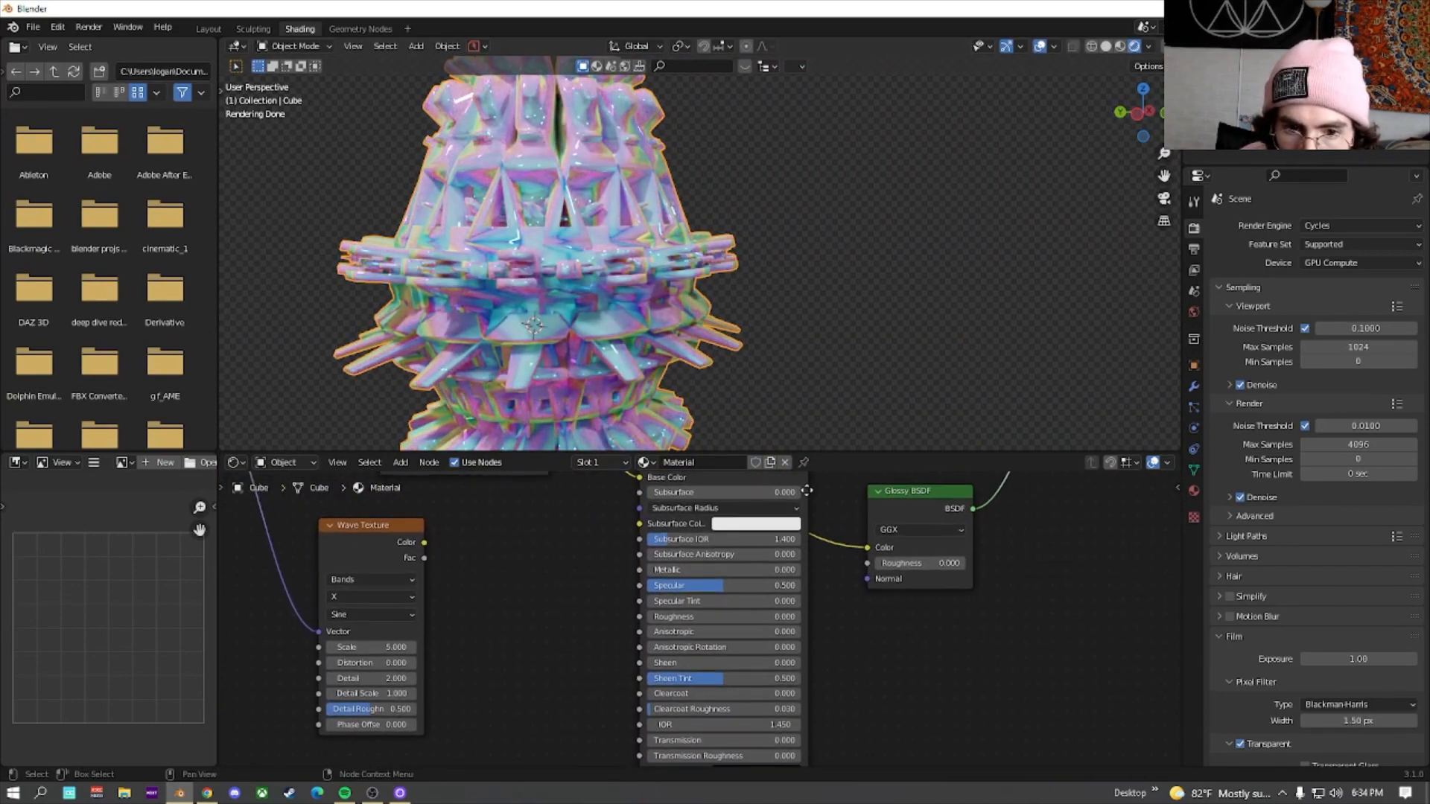
mouse_move(670, 569)
left_mouse_down()
mouse_move(801, 568)
mouse_move(664, 569)
left_mouse_up()
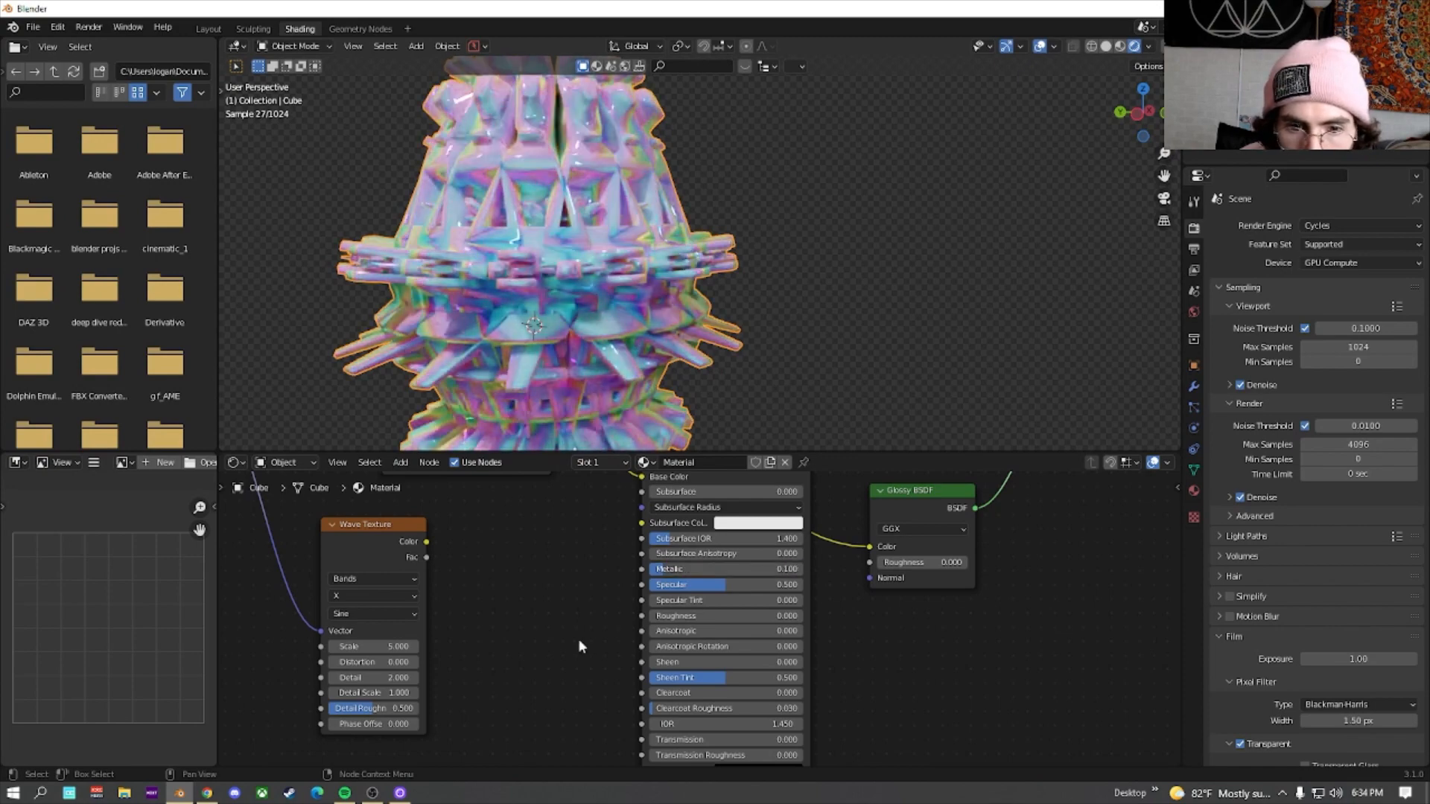
middle_click_drag(579, 637, 586, 559)
left_click_drag(680, 661, 778, 661)
Connect the Wave Texture's Color to the Glossy BSDF's Normal input
middle_click_drag(495, 578, 655, 717)
mouse_move(641, 560)
middle_mouse_down()
mouse_move(643, 606)
mouse_move(640, 582)
middle_mouse_up()
middle_click_drag(641, 634, 442, 611)
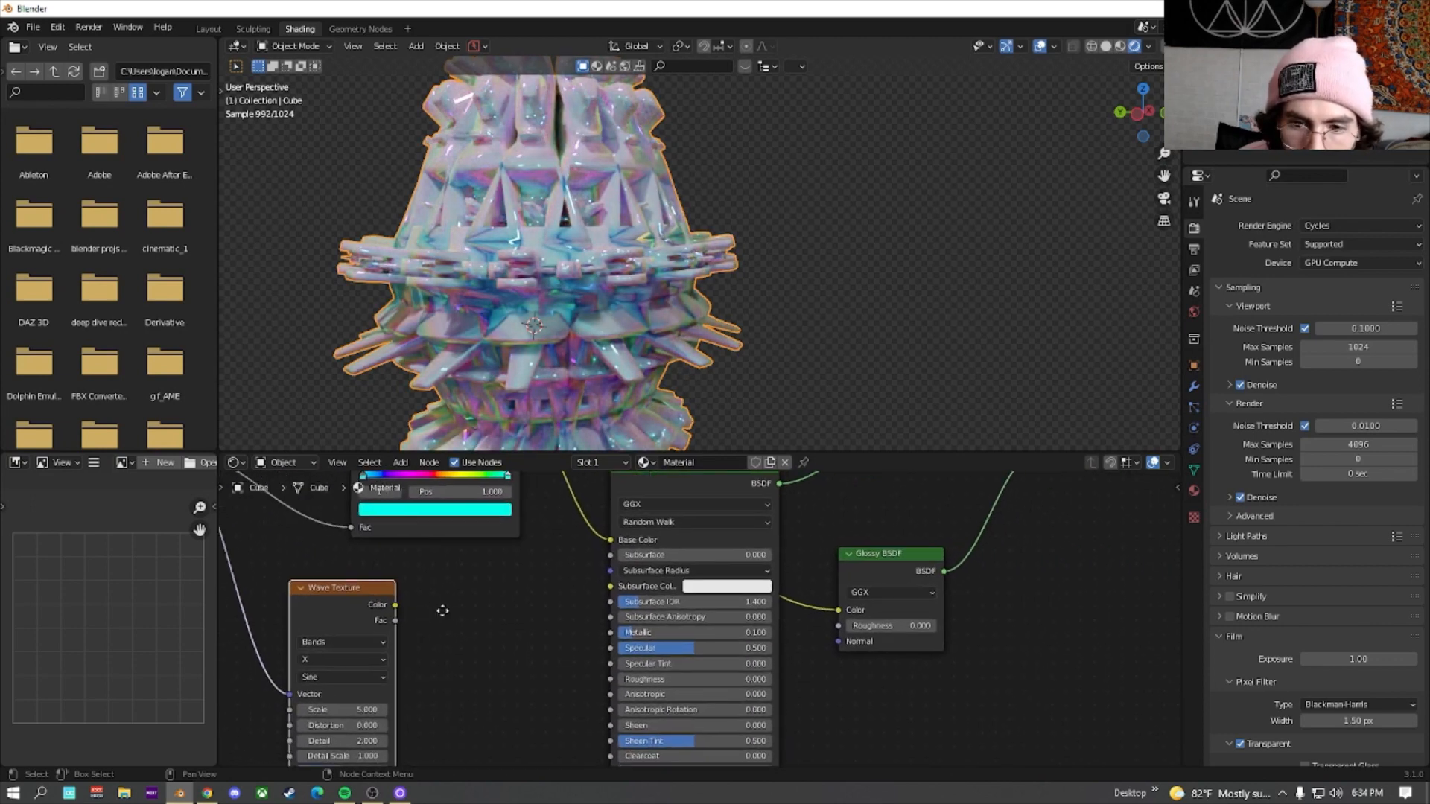
left_click_drag(395, 607, 834, 637)
Try the ColorRamp's Color on the Subsurface Scattering's Color with the first Mix Shader's Fac at 0.833, and remove that link
middle_click_drag(798, 580, 842, 682)
middle_click_drag(501, 556, 490, 645)
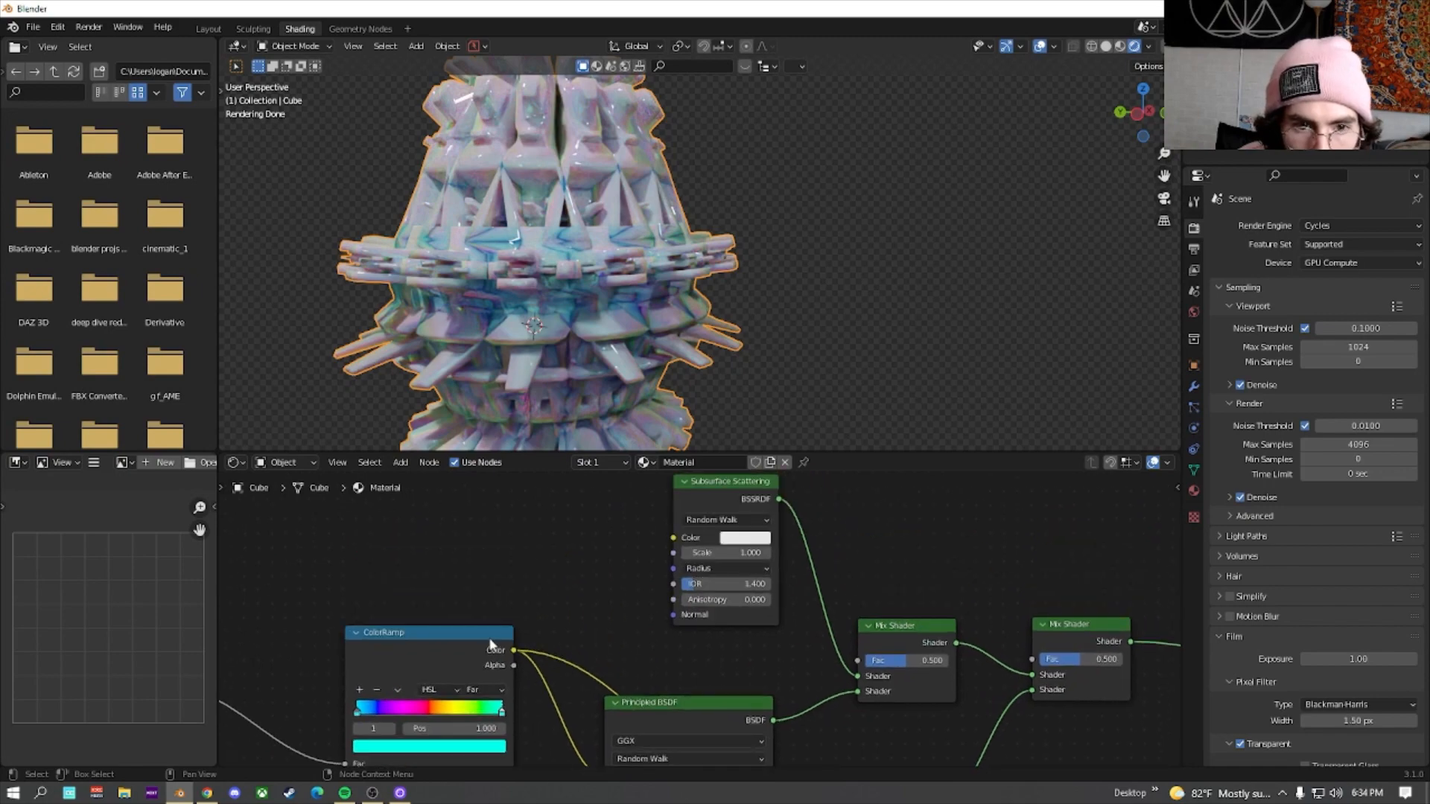
left_click_drag(514, 651, 685, 534)
middle_click_drag(601, 624, 439, 584)
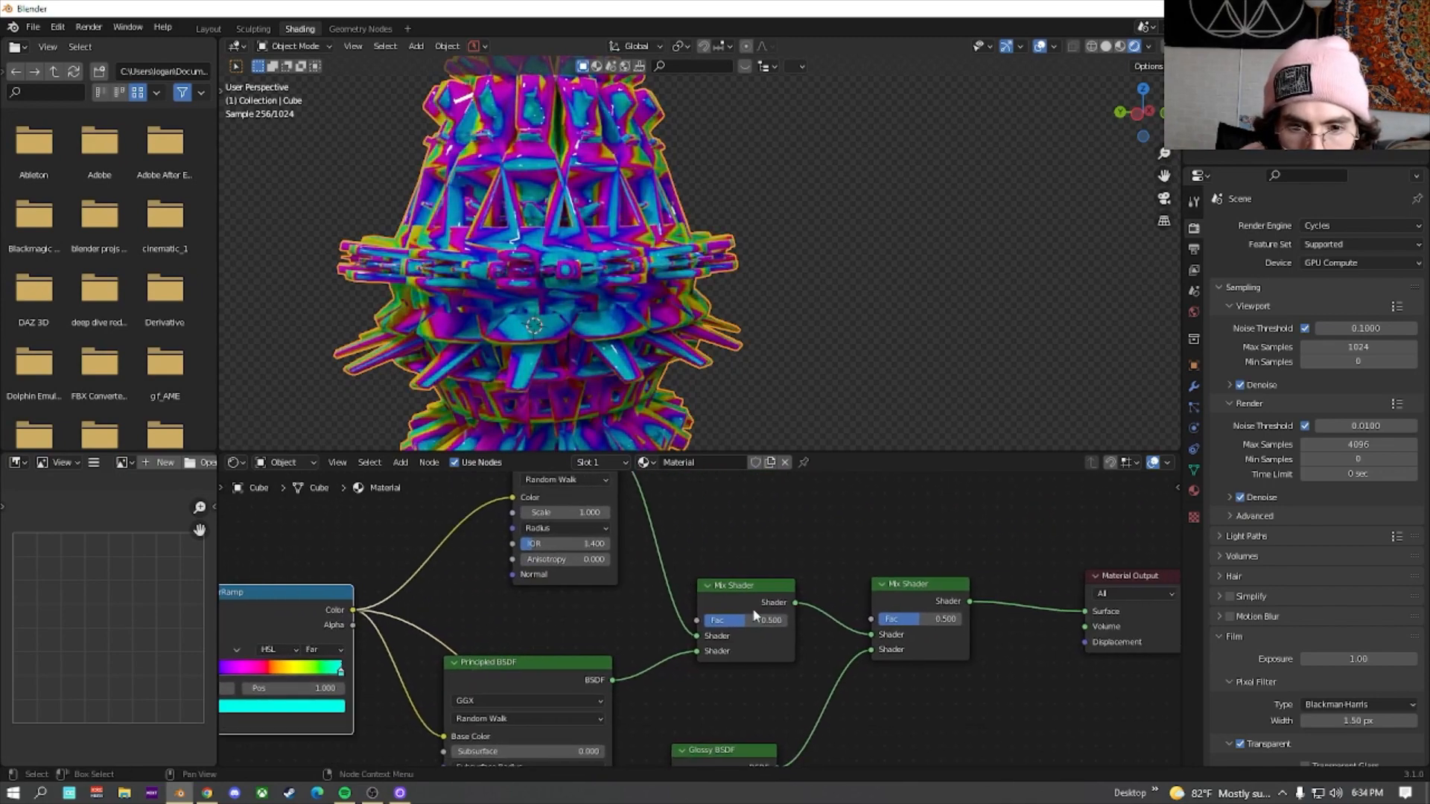
left_click_drag(737, 628, 765, 627)
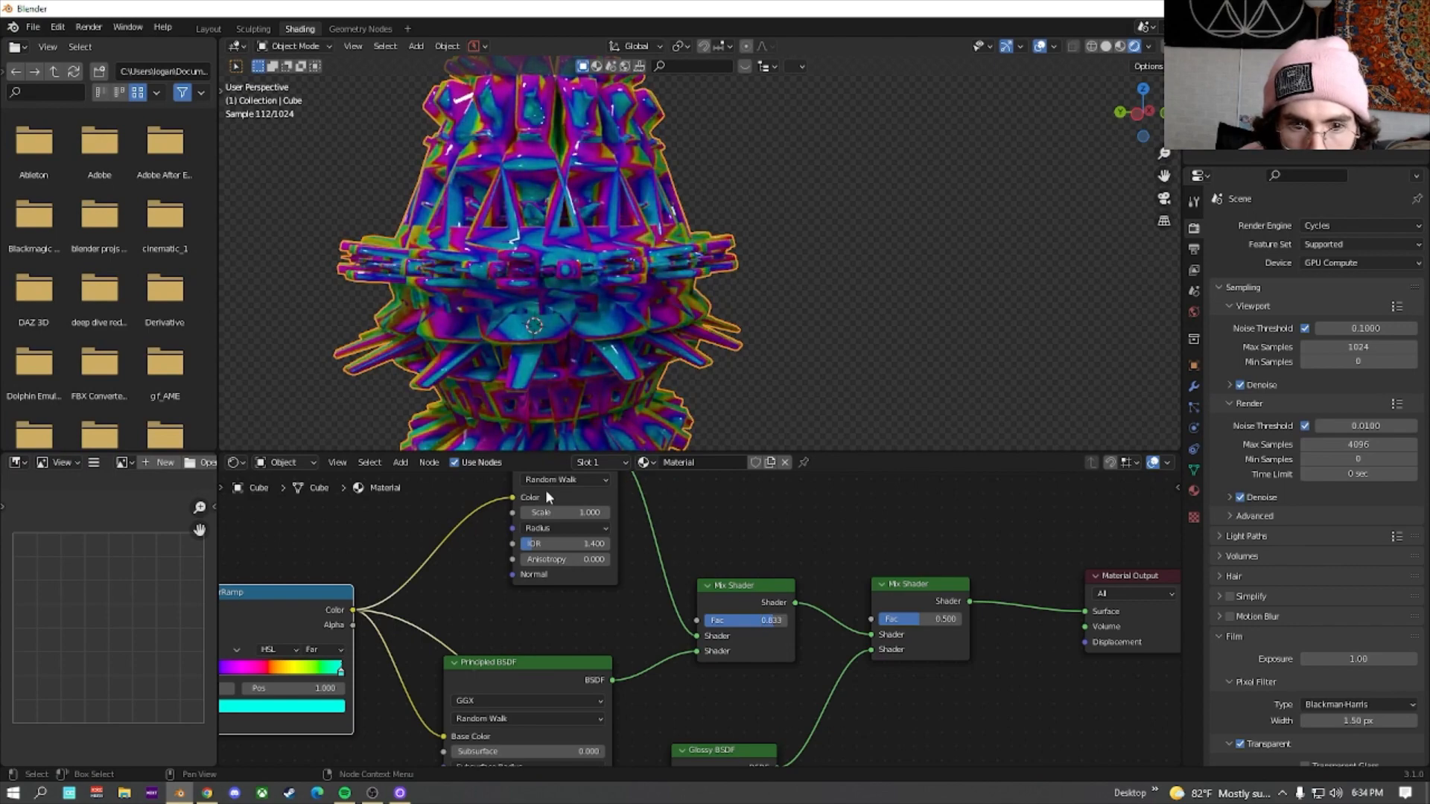
left_click_drag(512, 497, 669, 686)
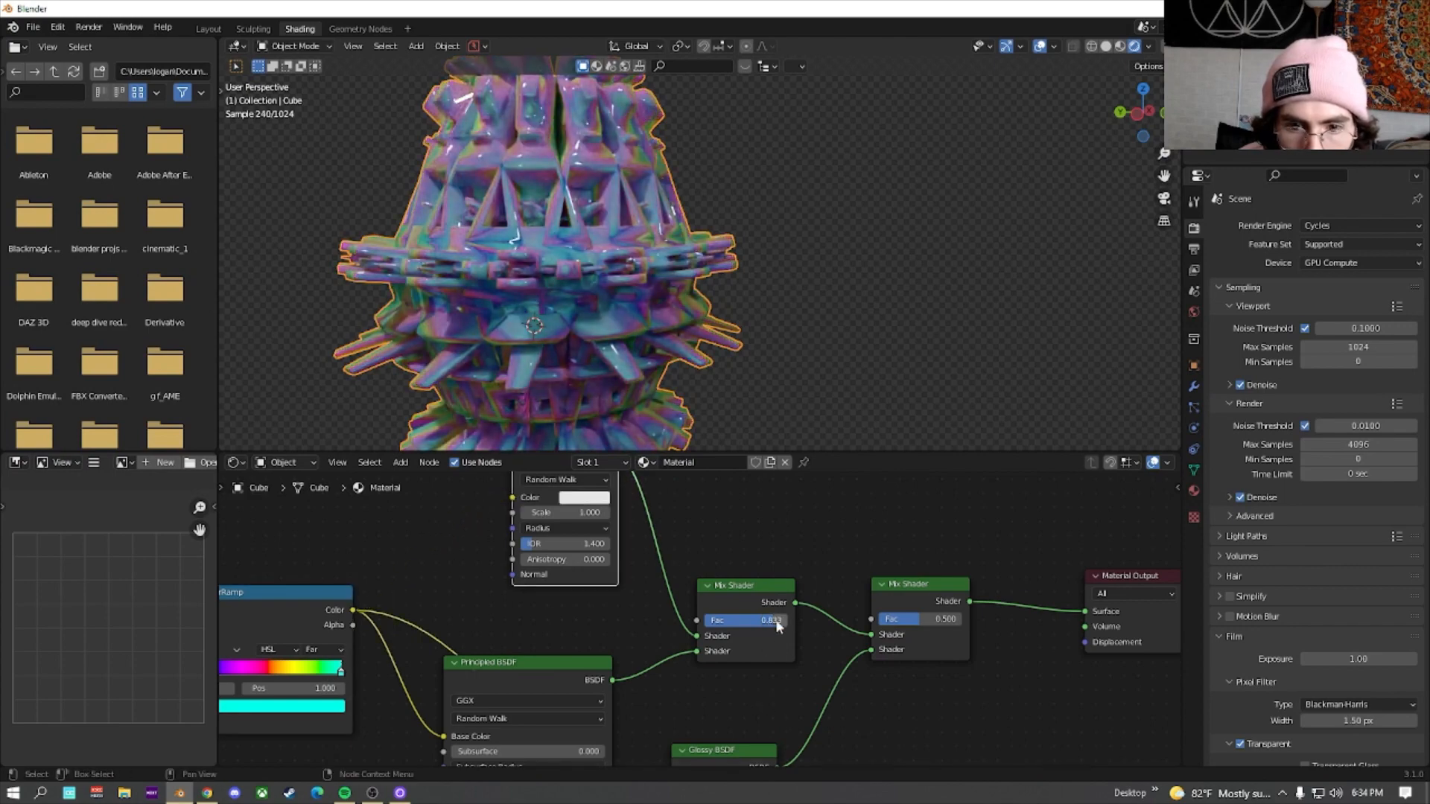
Bypass the second Mix Shader by linking the first directly to the Material Output's Surface, and set the first's Fac to 0.600
left_click_drag(872, 636, 1085, 611)
left_click_drag(946, 580, 954, 664)
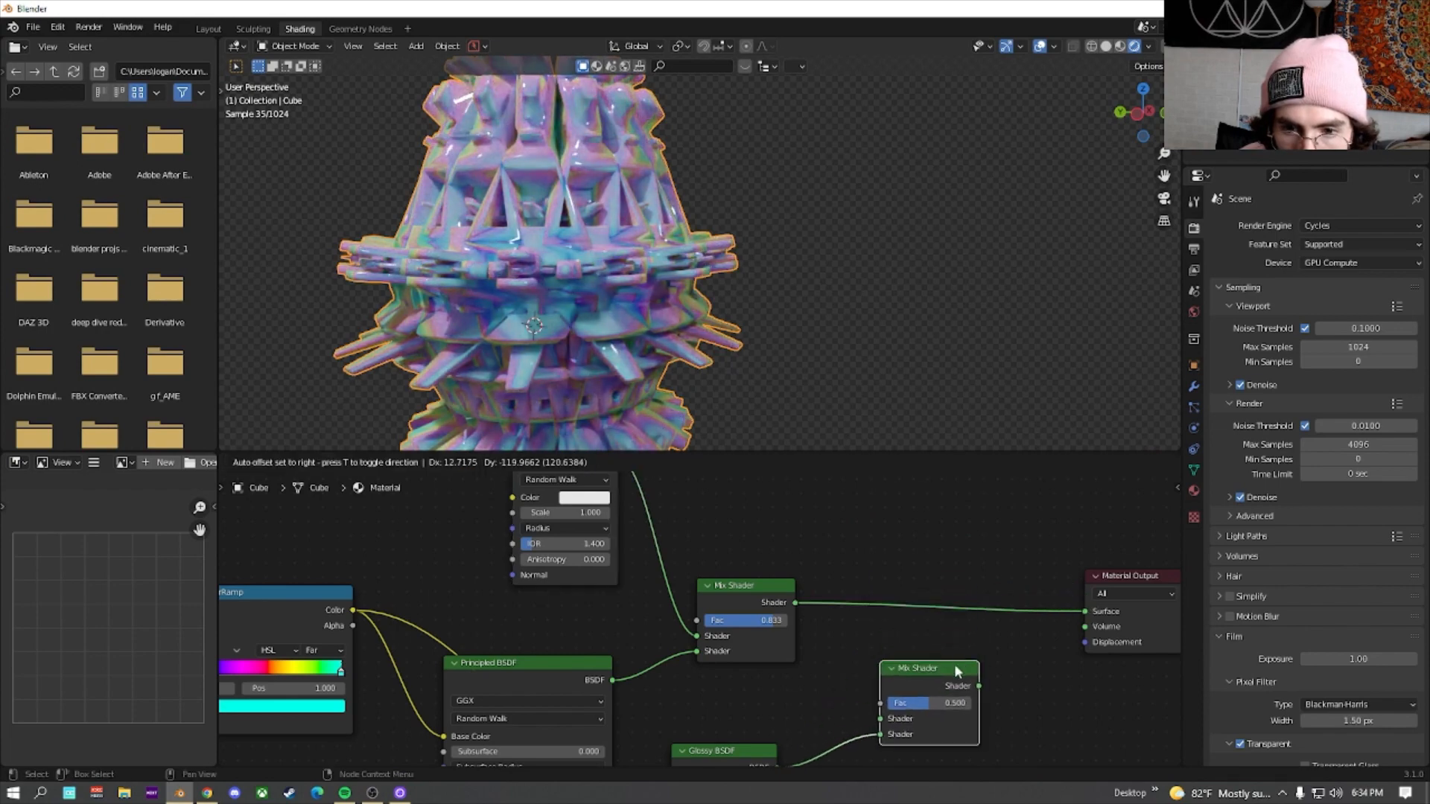
mouse_move(749, 620)
left_mouse_down()
mouse_move(692, 620)
mouse_move(789, 620)
mouse_move(700, 620)
mouse_move(753, 621)
left_mouse_up()
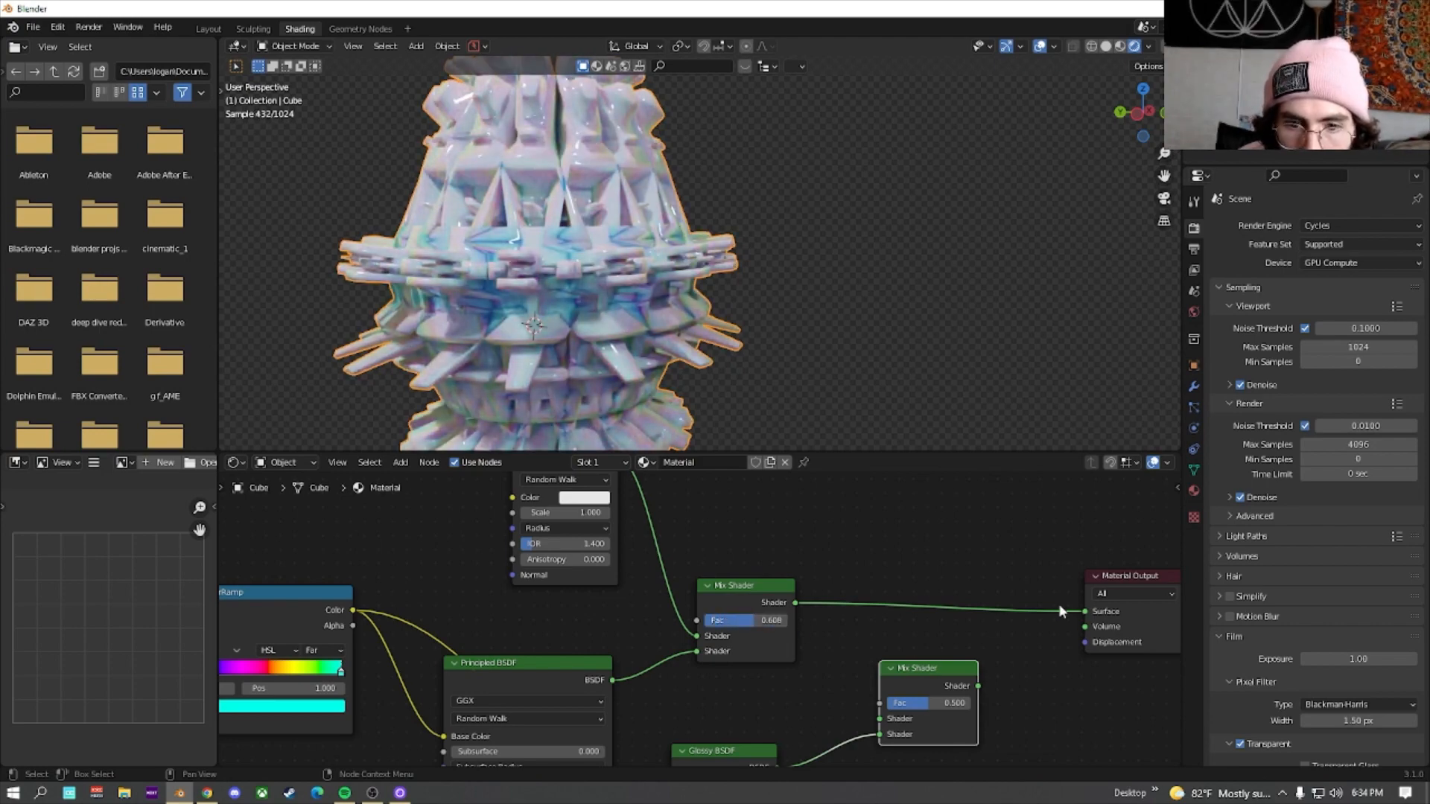
Route the first Mix Shader back through the second Mix Shader into the Material Output's Surface
left_click_drag(1082, 610, 879, 558)
left_click_drag(847, 682, 880, 718)
left_click_drag(922, 666, 1086, 611)
Set the Glossy BSDF's Roughness to 0.608
middle_click_drag(714, 745, 787, 595)
scroll(733, 641, "up", 6)
middle_click_drag(733, 641, 627, 602)
scroll(633, 603, "up", 1)
mouse_move(716, 663)
left_mouse_down()
mouse_move(797, 662)
mouse_move(730, 657)
left_mouse_up()
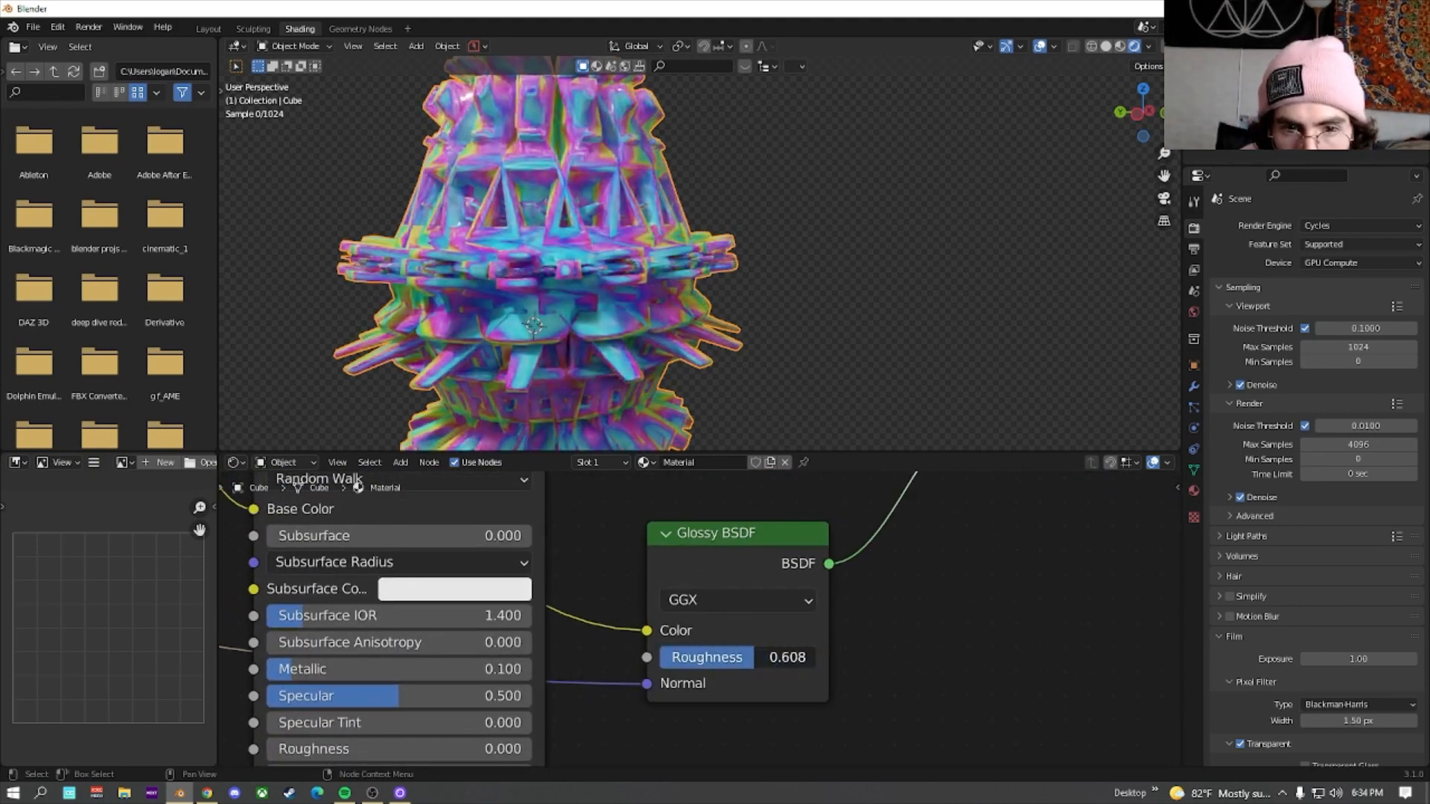
Set the Wave Texture's Scale to 43.200
middle_click_drag(543, 645, 941, 574)
middle_click_drag(423, 614, 840, 547)
left_click_drag(581, 663, 619, 662)
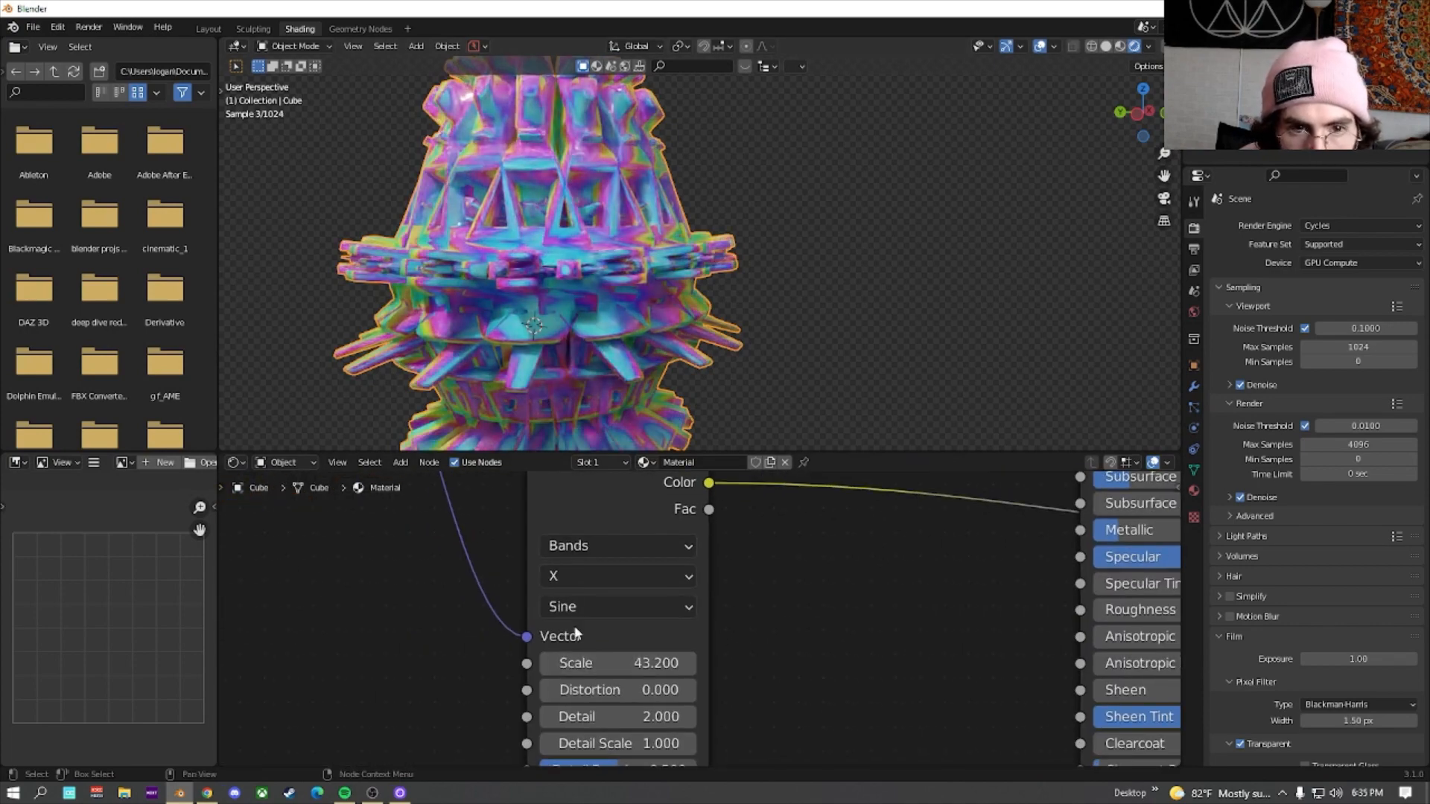
middle_click_drag(502, 592, 682, 730)
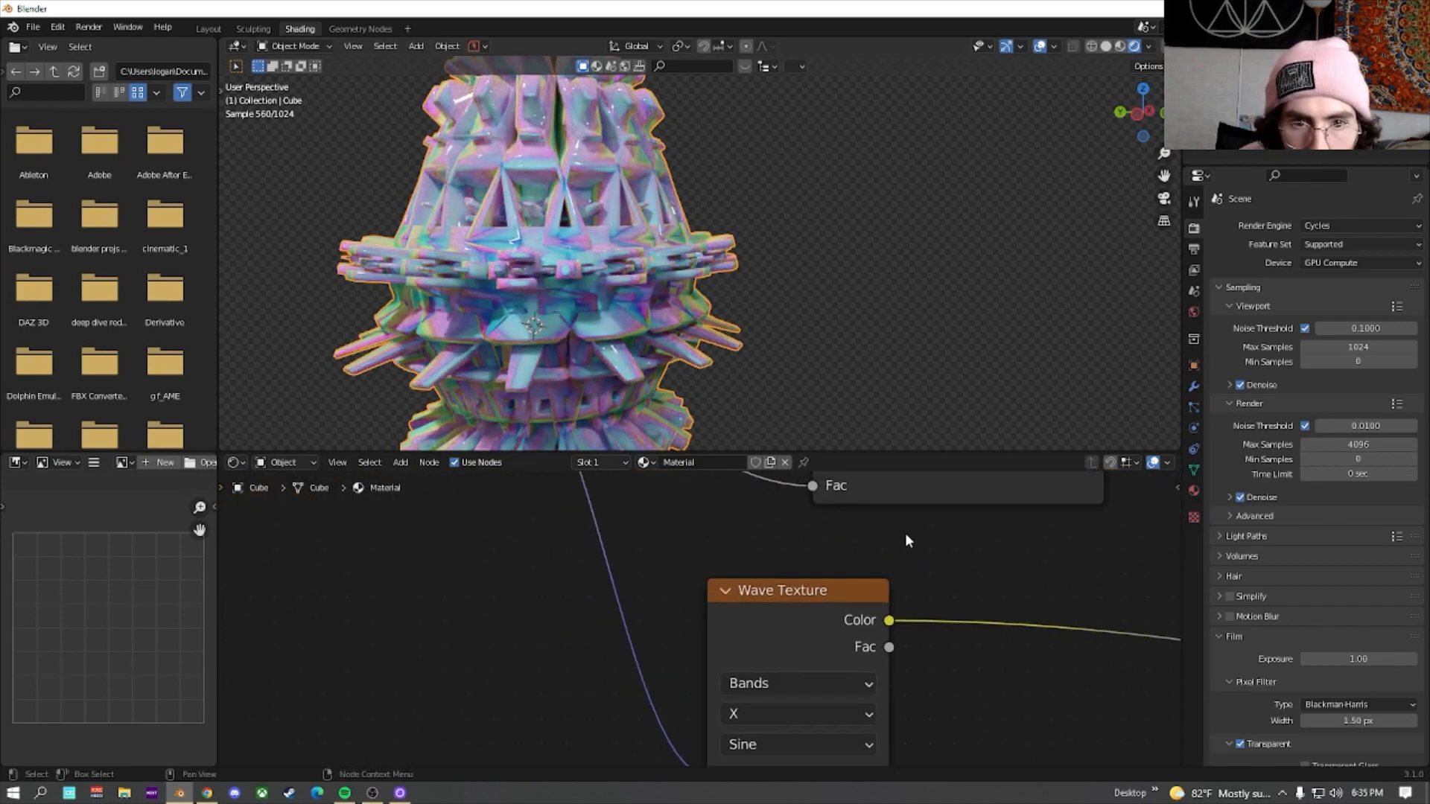
Reduce the Principled BSDF's Metallic to 0.000
middle_click_drag(905, 533, 407, 352)
middle_click_drag(477, 639, 438, 498)
scroll(574, 633, "down", 5)
left_click_drag(639, 708, 696, 708)
middle_click_drag(472, 576, 462, 630)
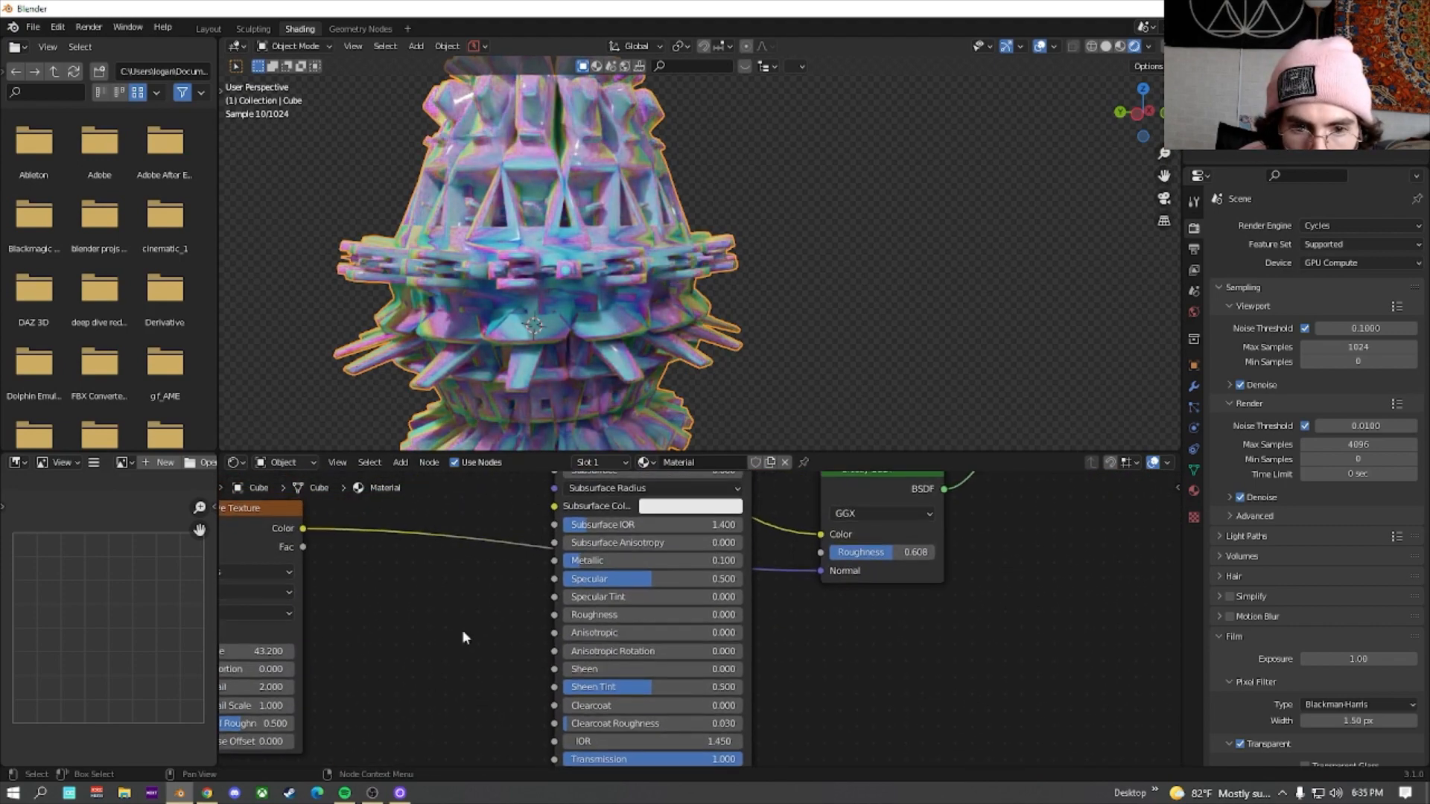
left_click_drag(626, 560, 569, 560)
Lower the Glossy BSDF's Roughness to 0.438 and inspect the protruding spikes up close
middle_click_drag(742, 557, 515, 648)
mouse_move(616, 642)
left_mouse_down()
mouse_move(573, 642)
mouse_move(659, 639)
mouse_move(640, 642)
left_mouse_up()
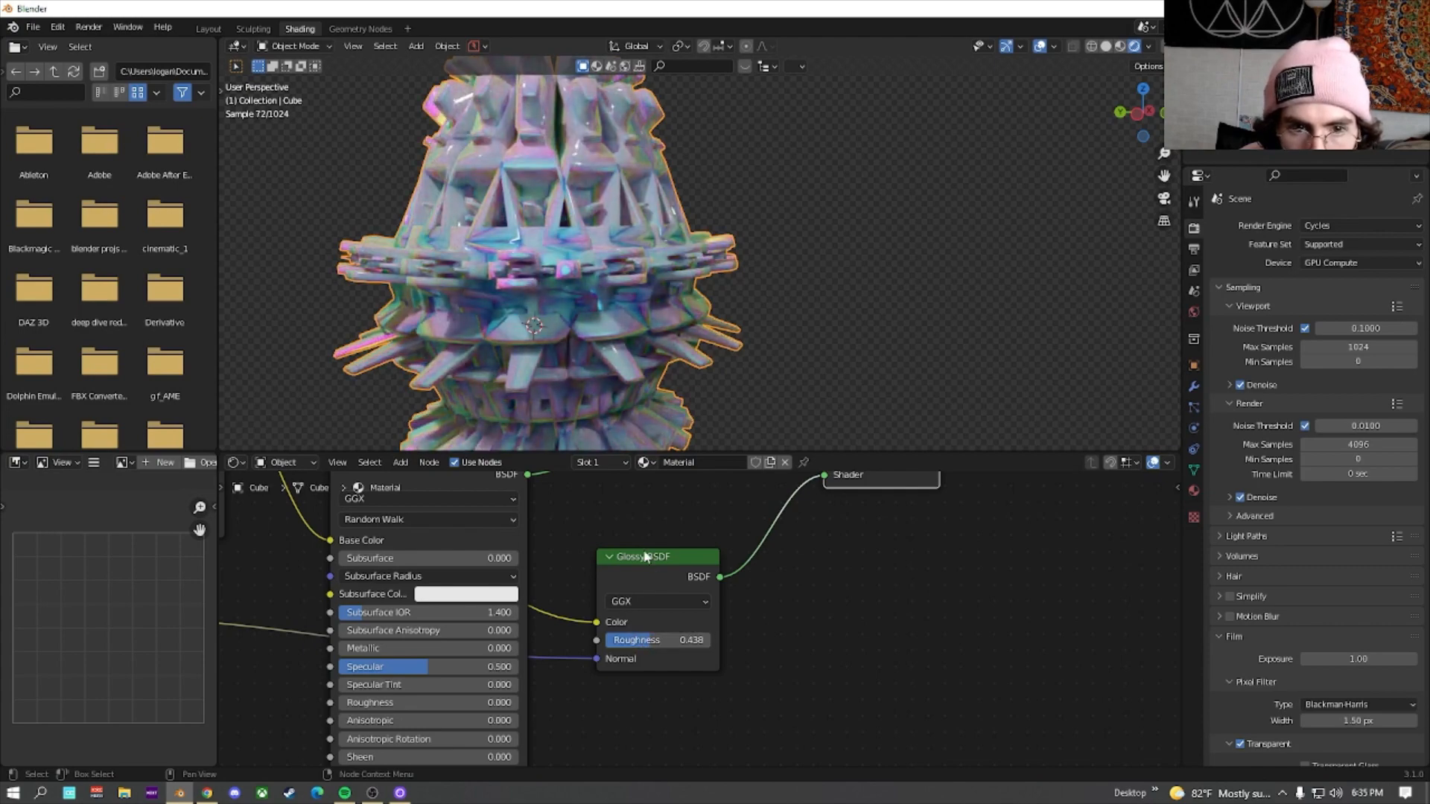
scroll(662, 333, "up", 8)
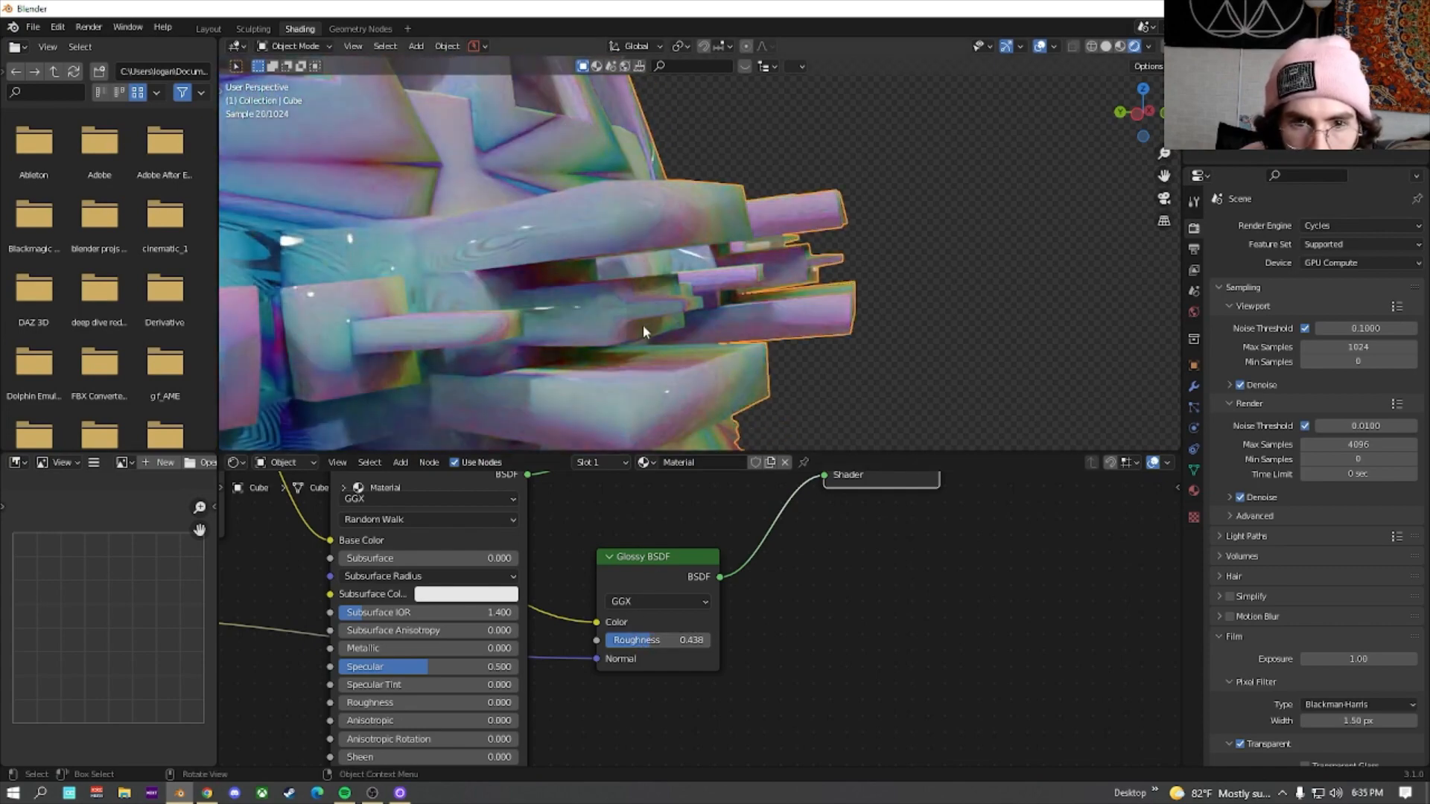
Raise the Wave Texture's Distortion to about 11.3
middle_click_drag(631, 662, 979, 558)
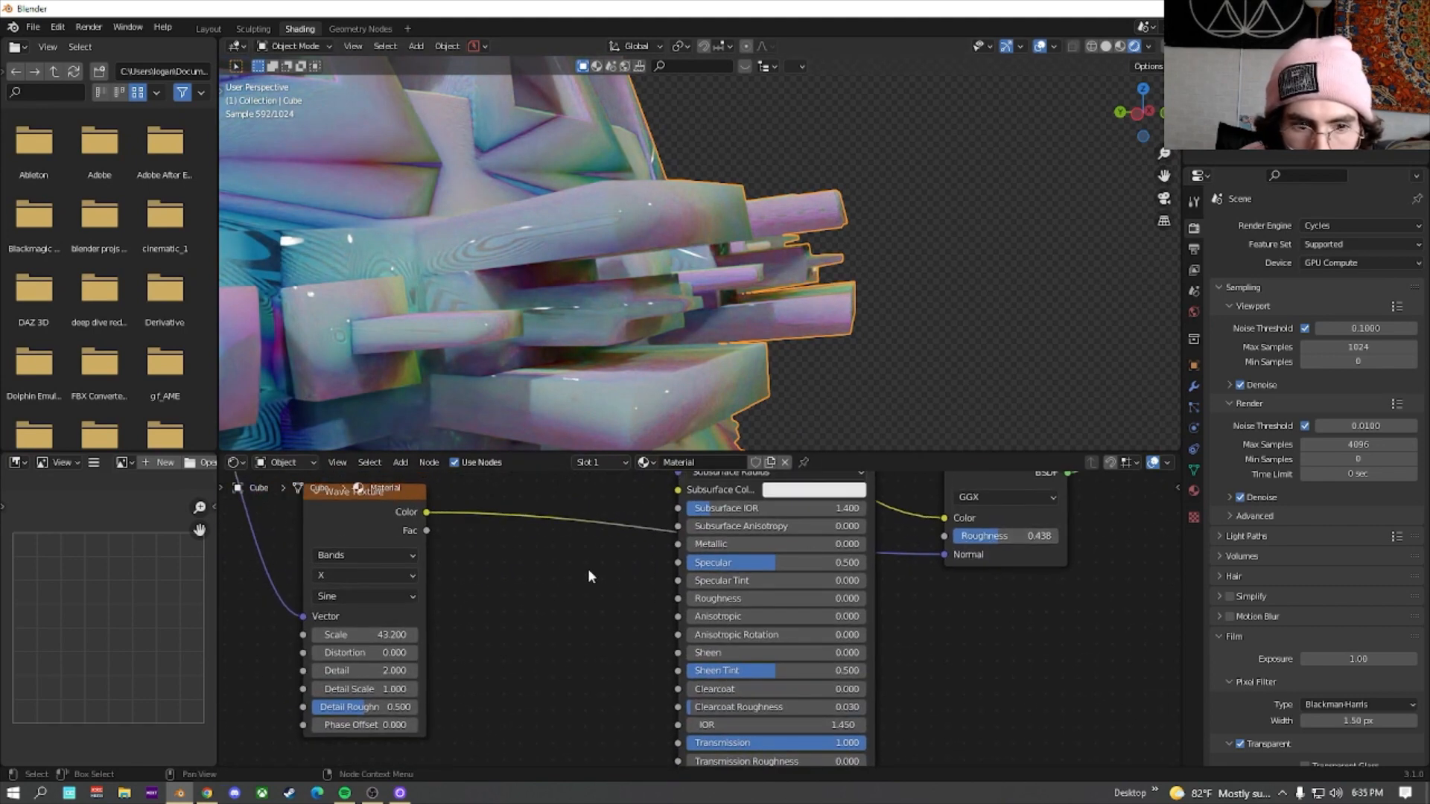
left_click_drag(365, 652, 408, 652)
key("Home")
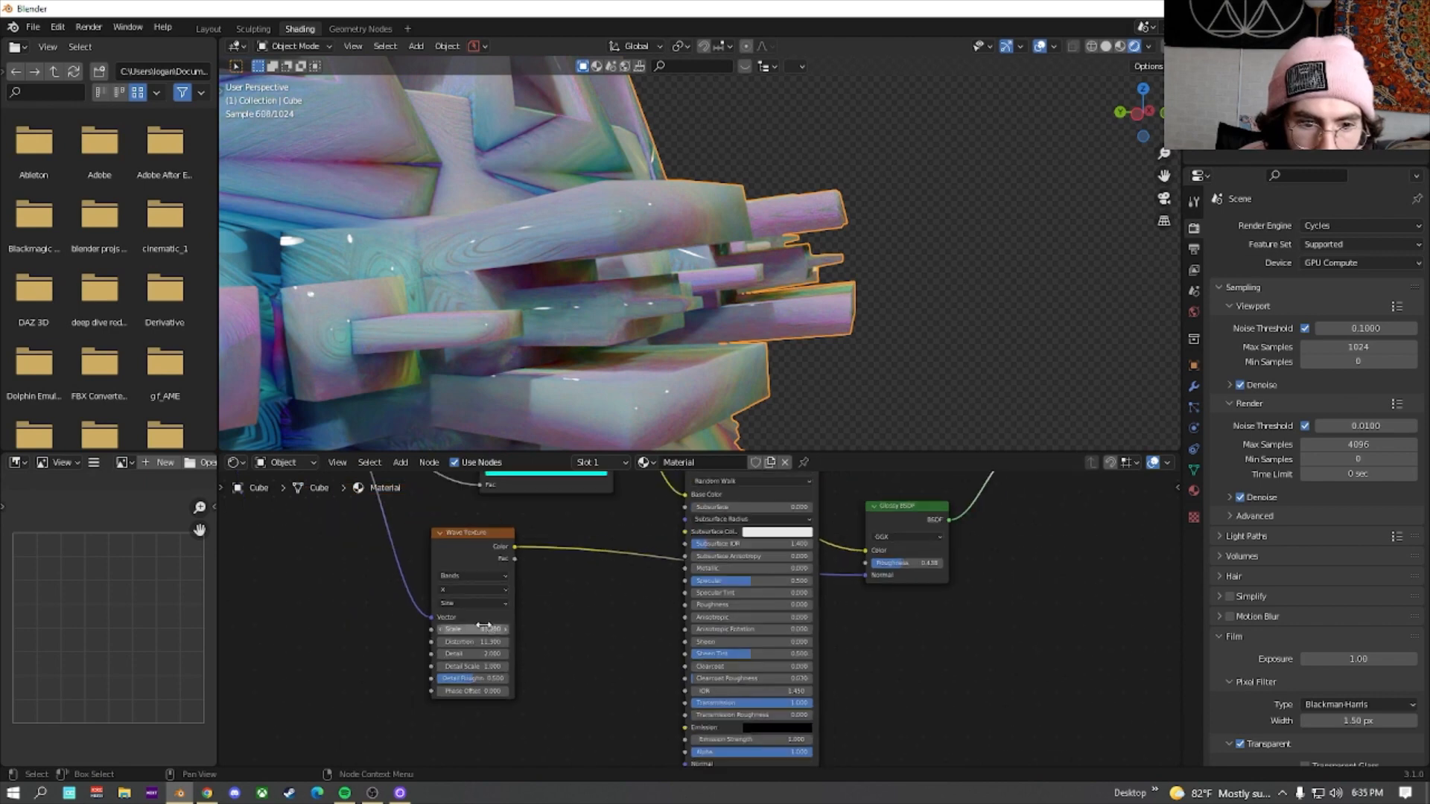
Set the Subsurface Scattering node's Scale to 3
scroll(525, 596, "down", 2)
middle_click_drag(719, 526, 576, 597)
scroll(576, 597, "up", 10)
middle_click_drag(511, 551, 676, 600)
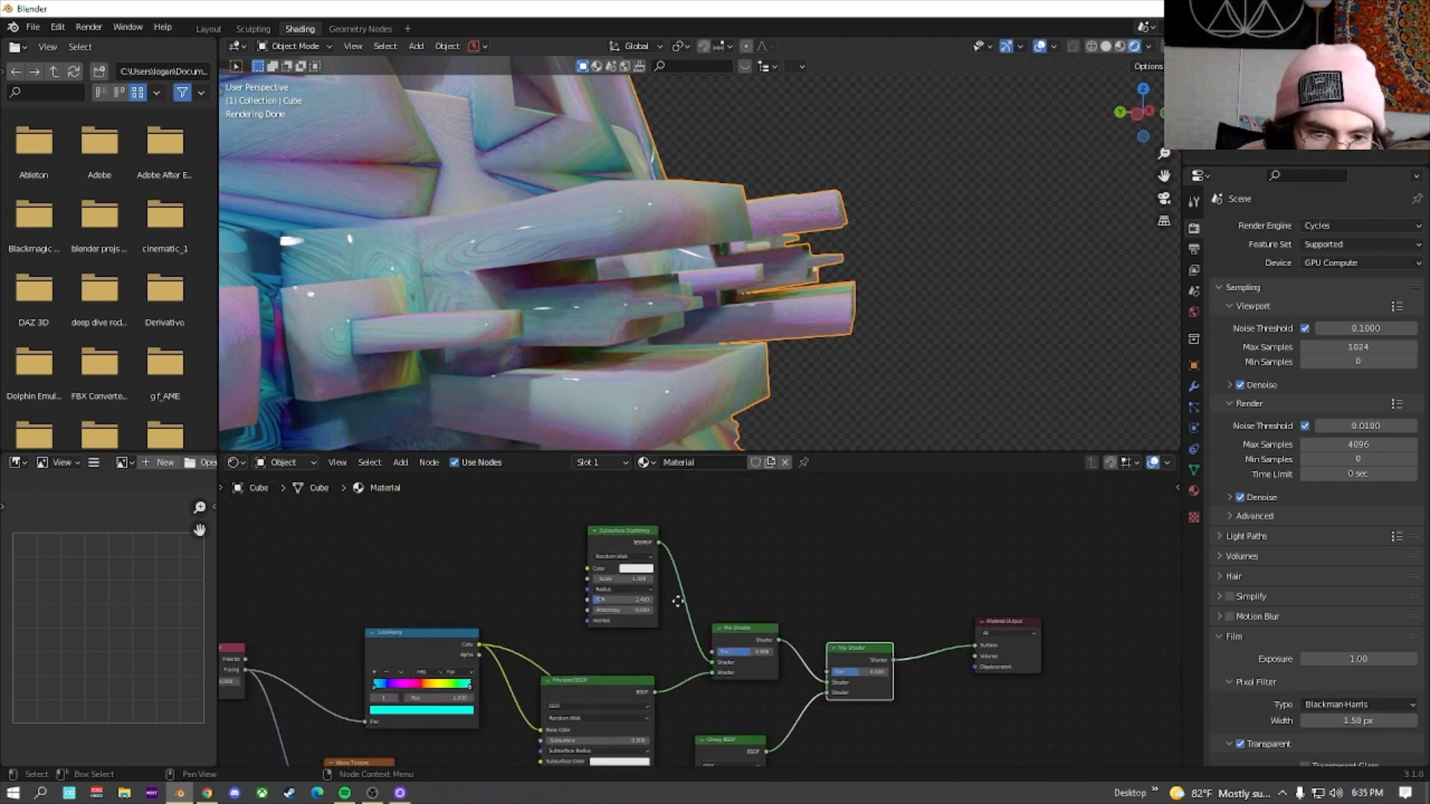
scroll(633, 585, "up", 4)
left_click(575, 564)
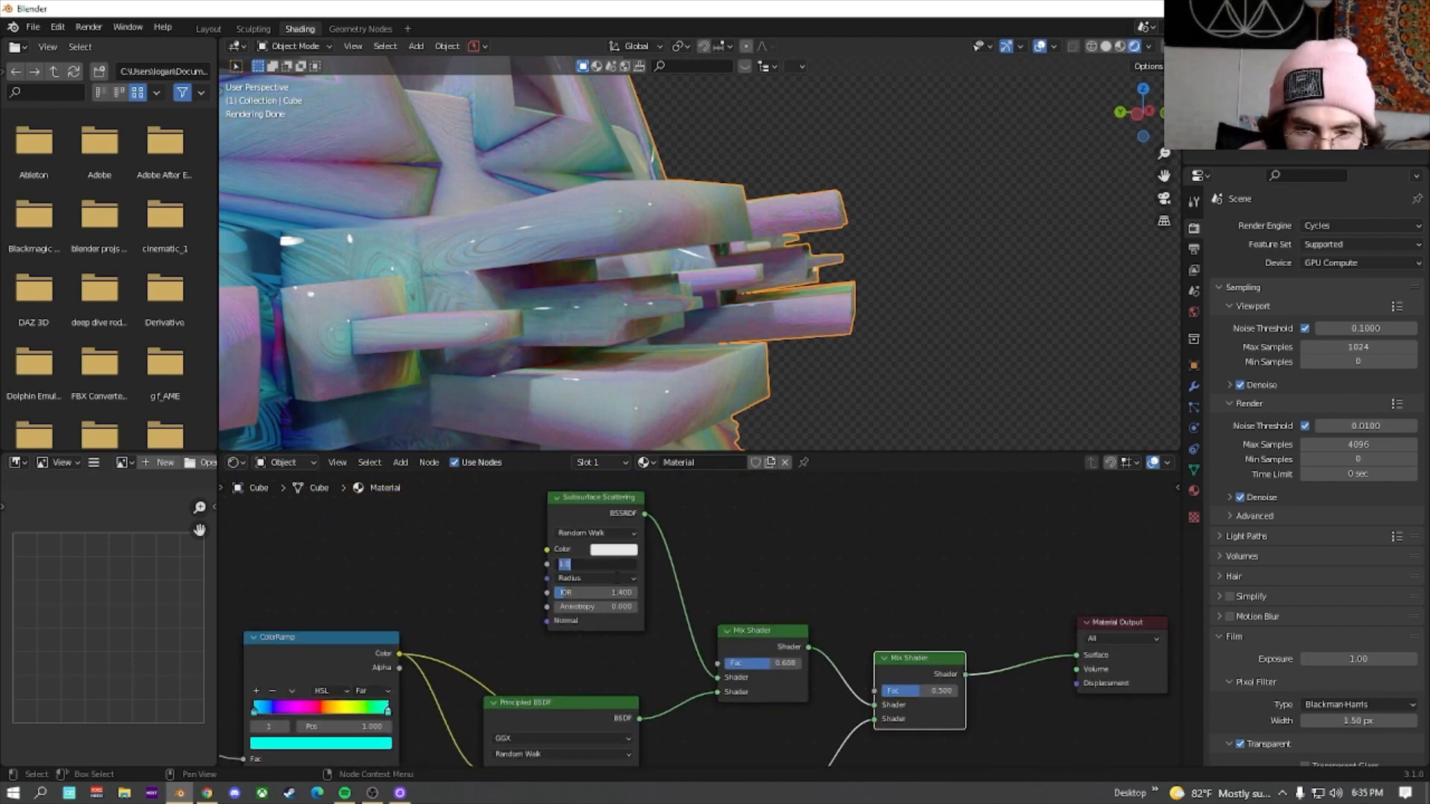
type("3")
key("Return")
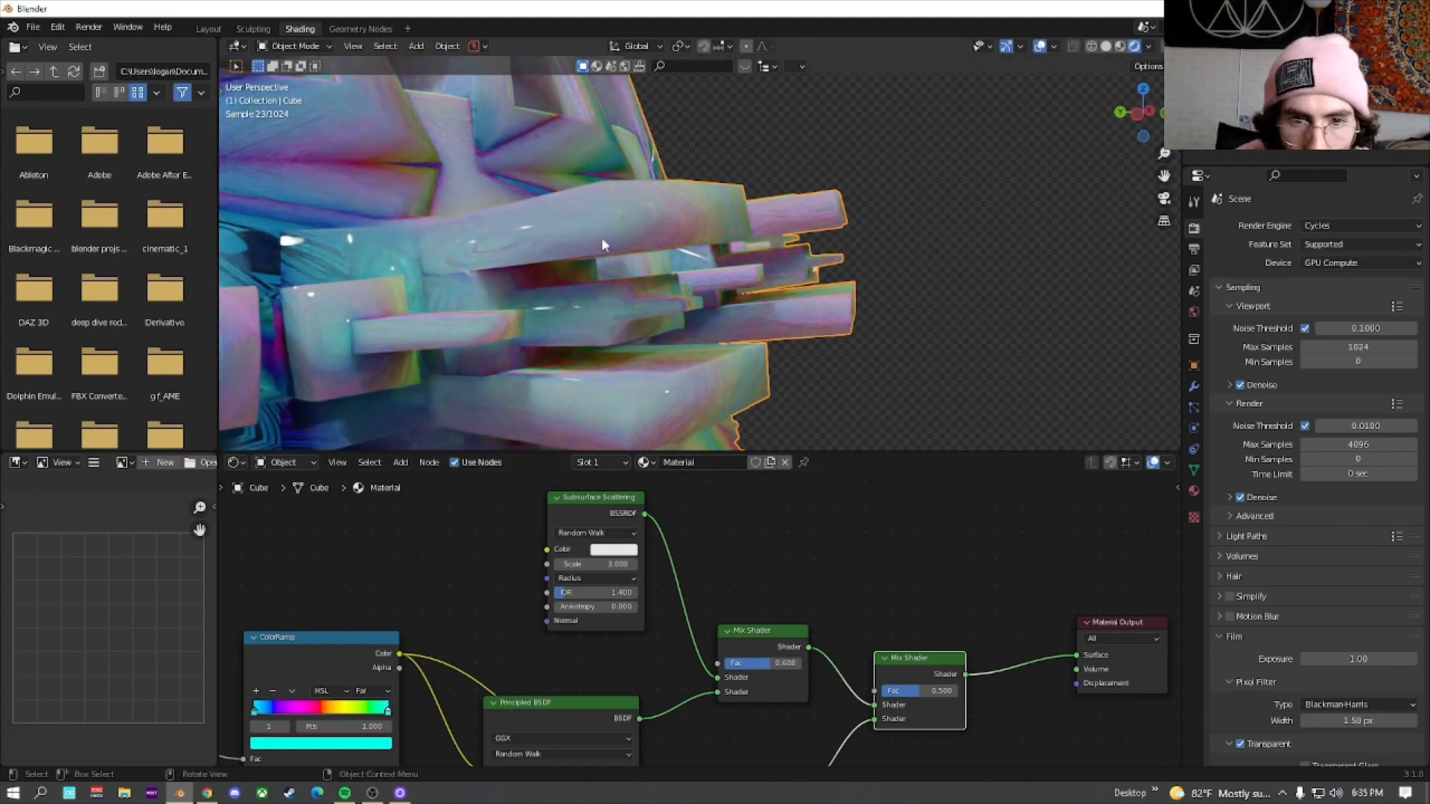
View the whole sculpture through the camera and switch the shader editor to the World nodes
key("KP_0")
scroll(741, 279, "up", 3)
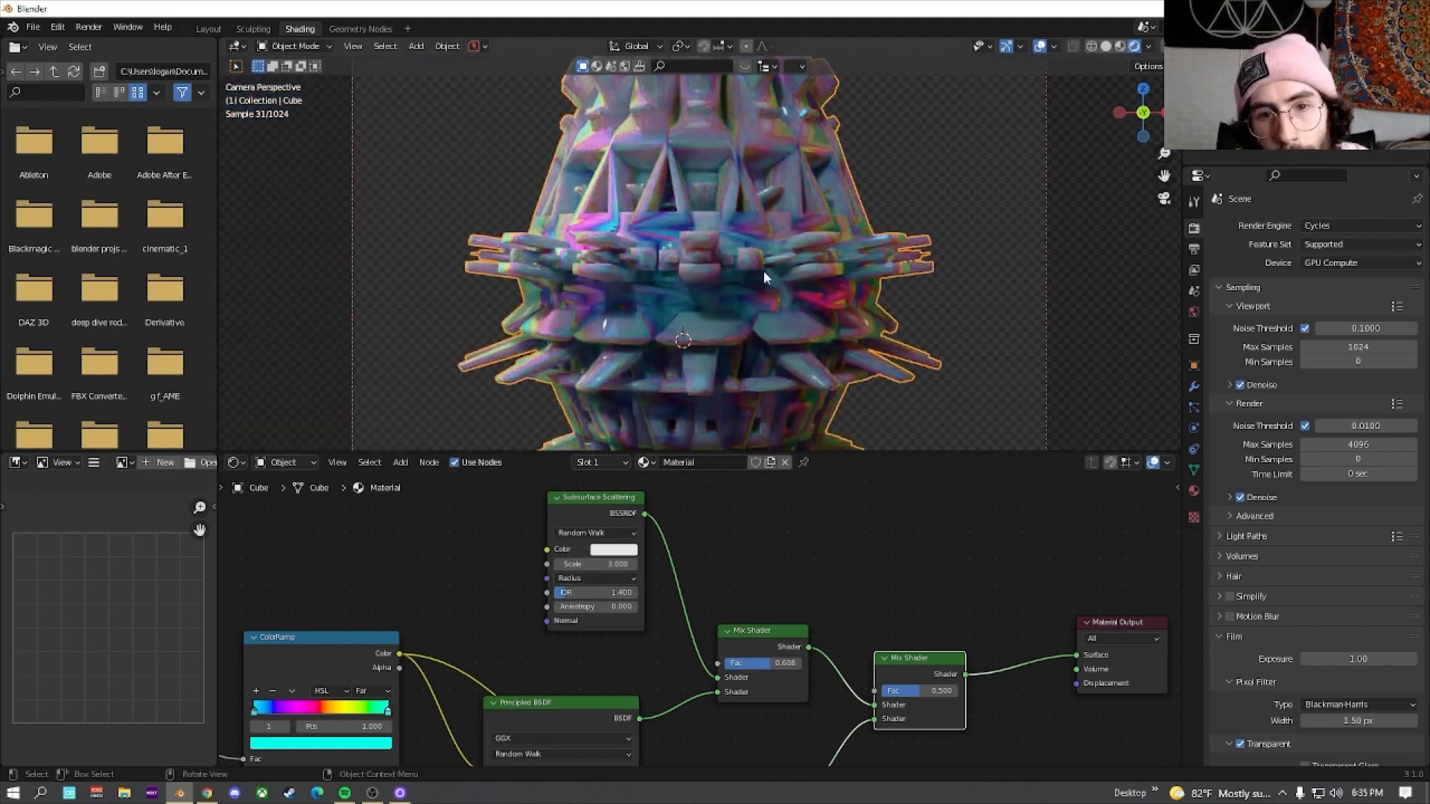
scroll(763, 272, "down", 3)
scroll(771, 277, "down", 3)
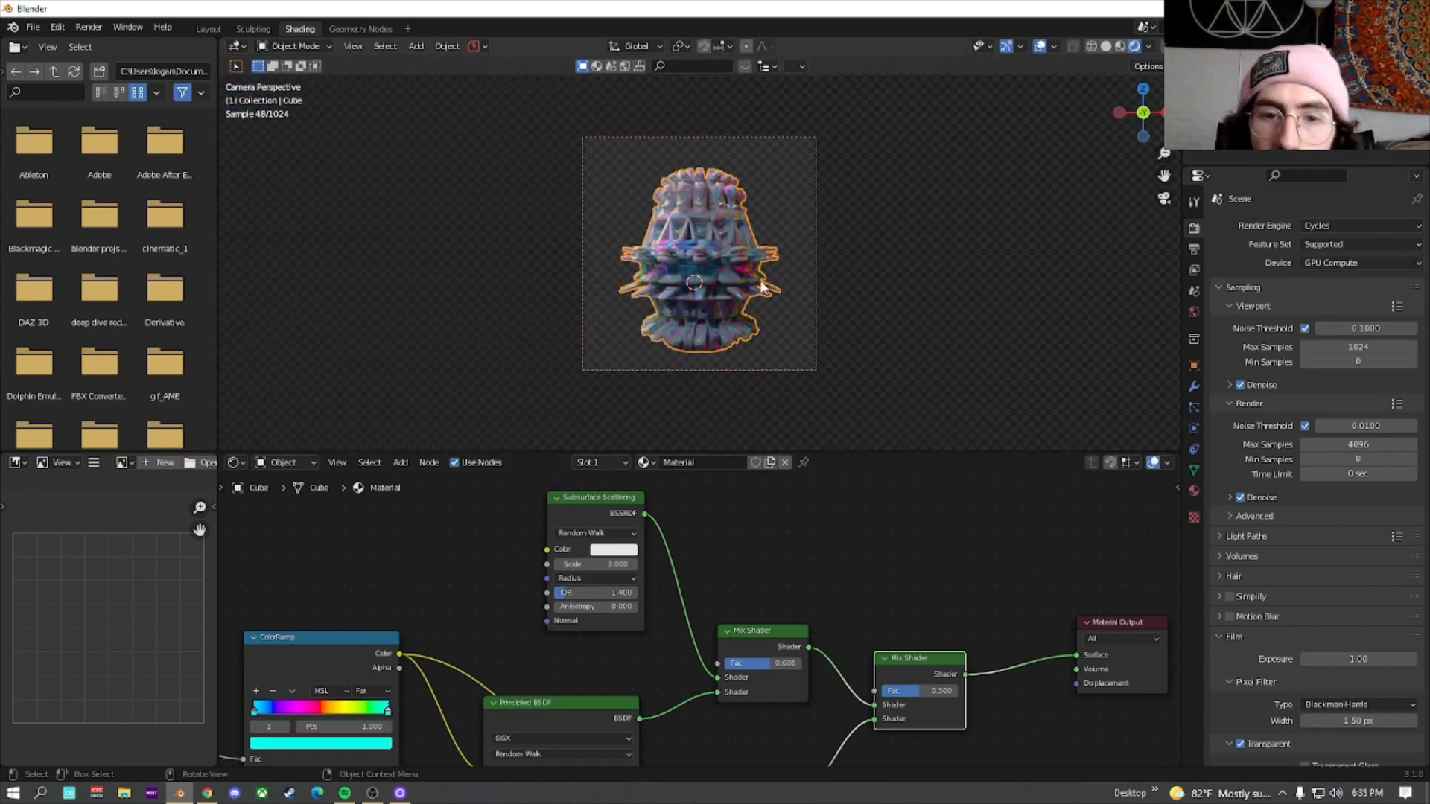
scroll(756, 285, "up", 3)
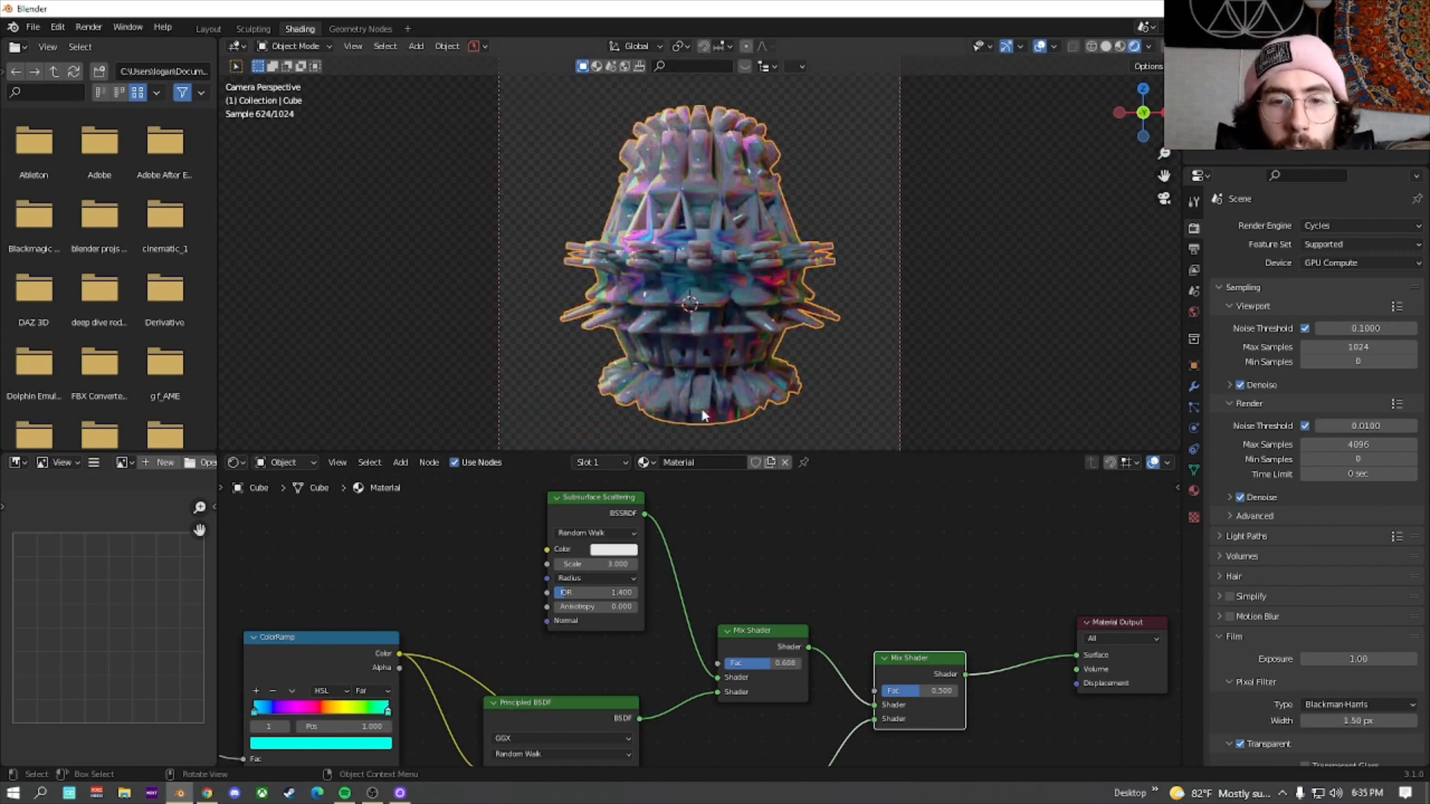
left_click(285, 462)
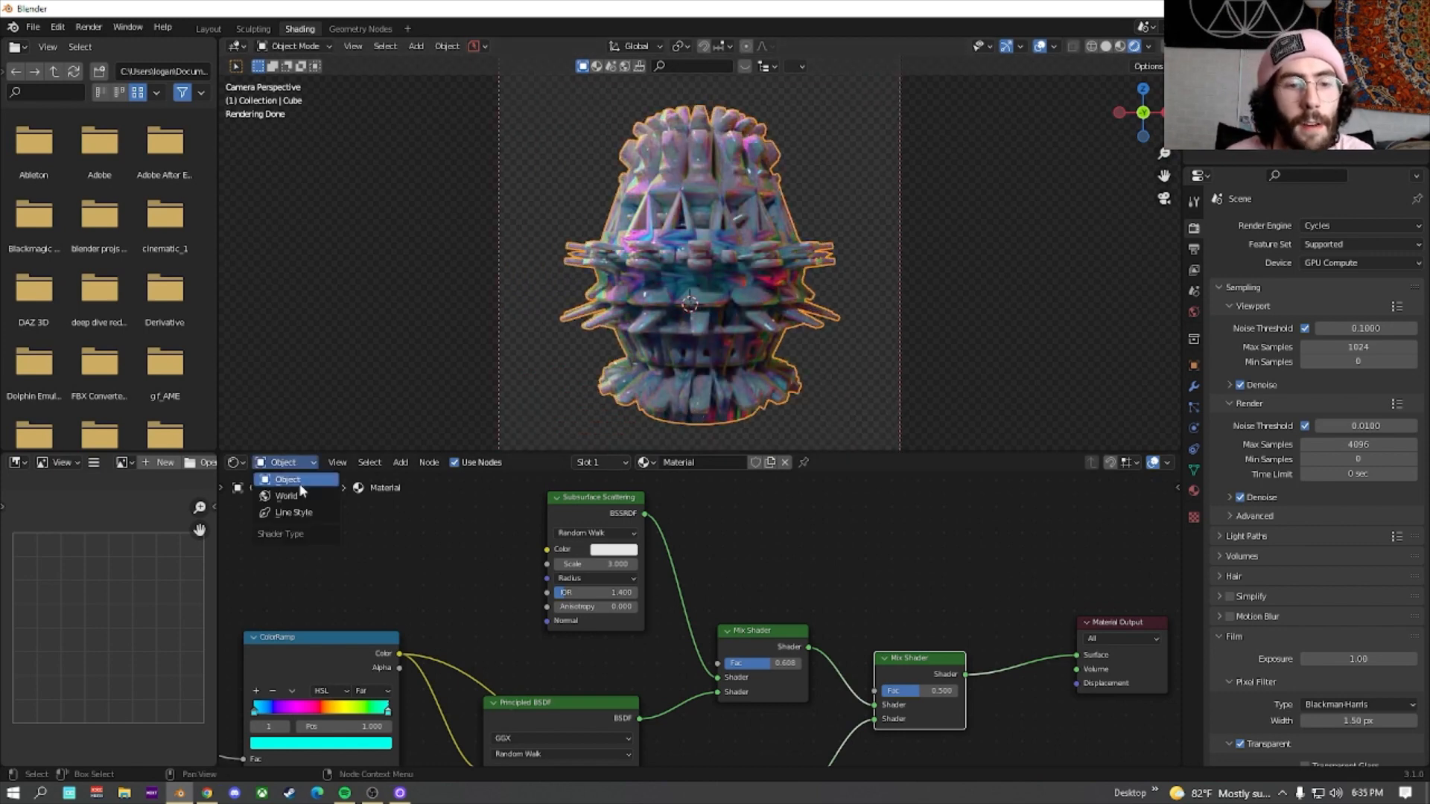
left_click(298, 492)
scroll(702, 586, "down", 12)
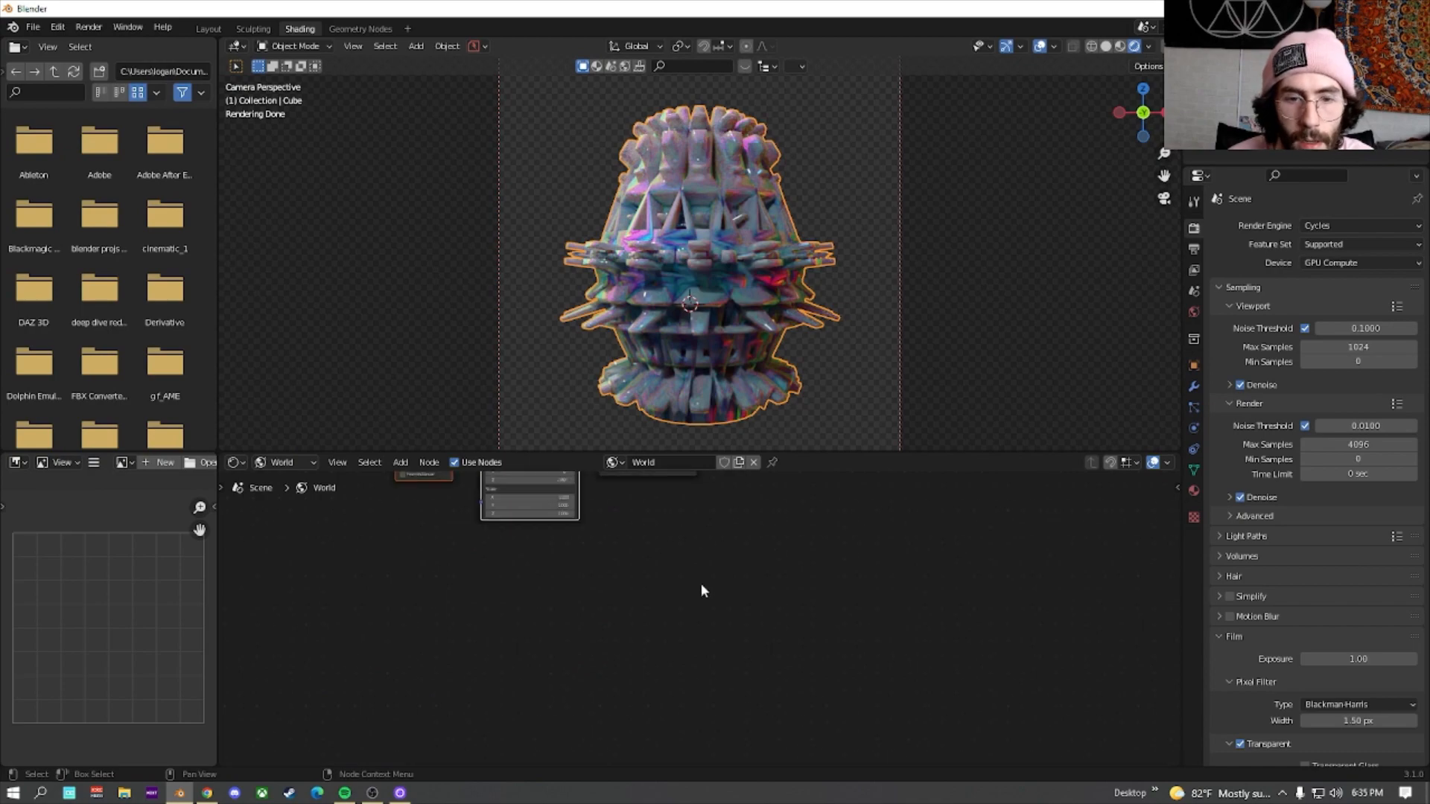
middle_click_drag(668, 586, 758, 659)
scroll(632, 633, "up", 9)
scroll(685, 632, "up", 2)
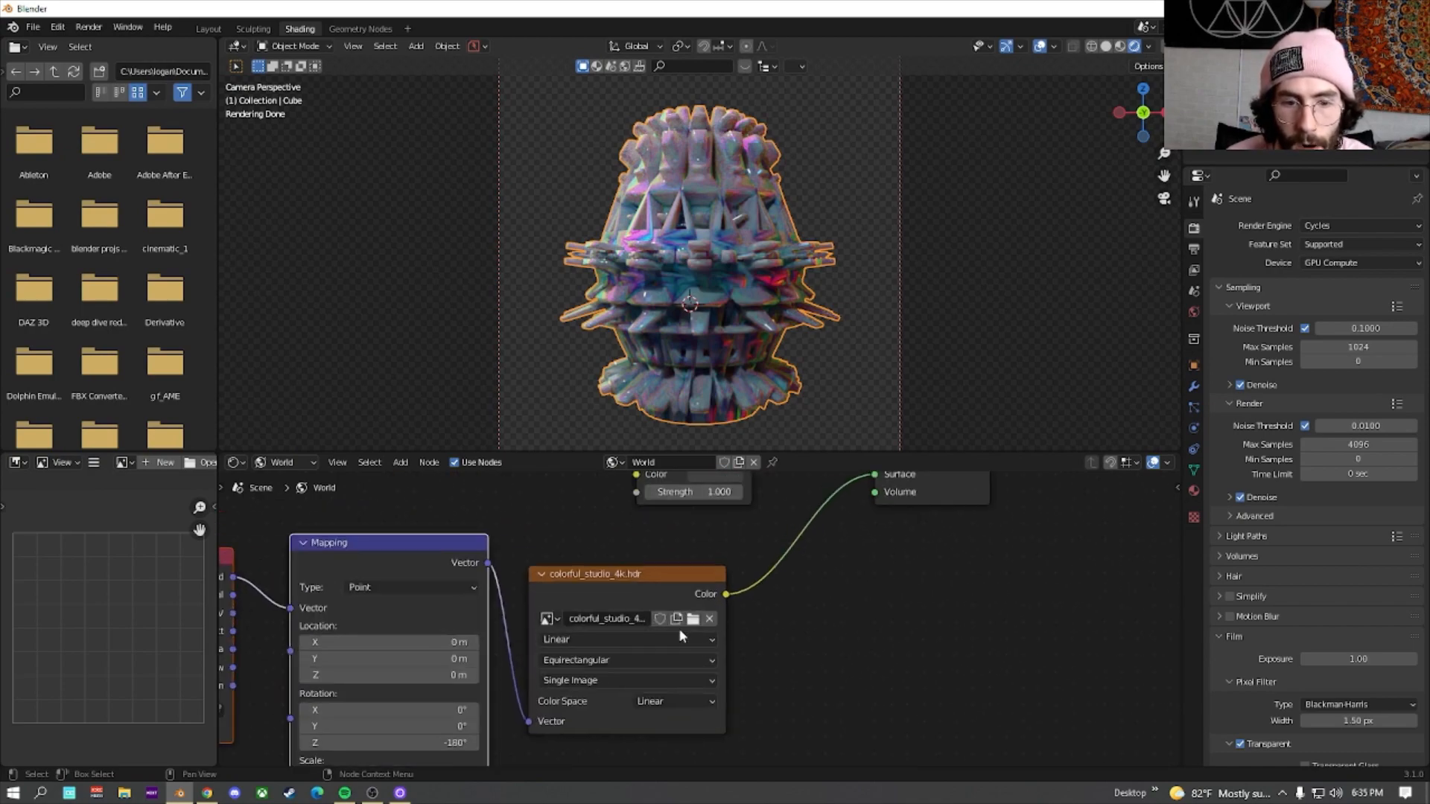
Replace the world's environment image with syferfontein_0d_clear_4k.hdr
left_click(693, 621)
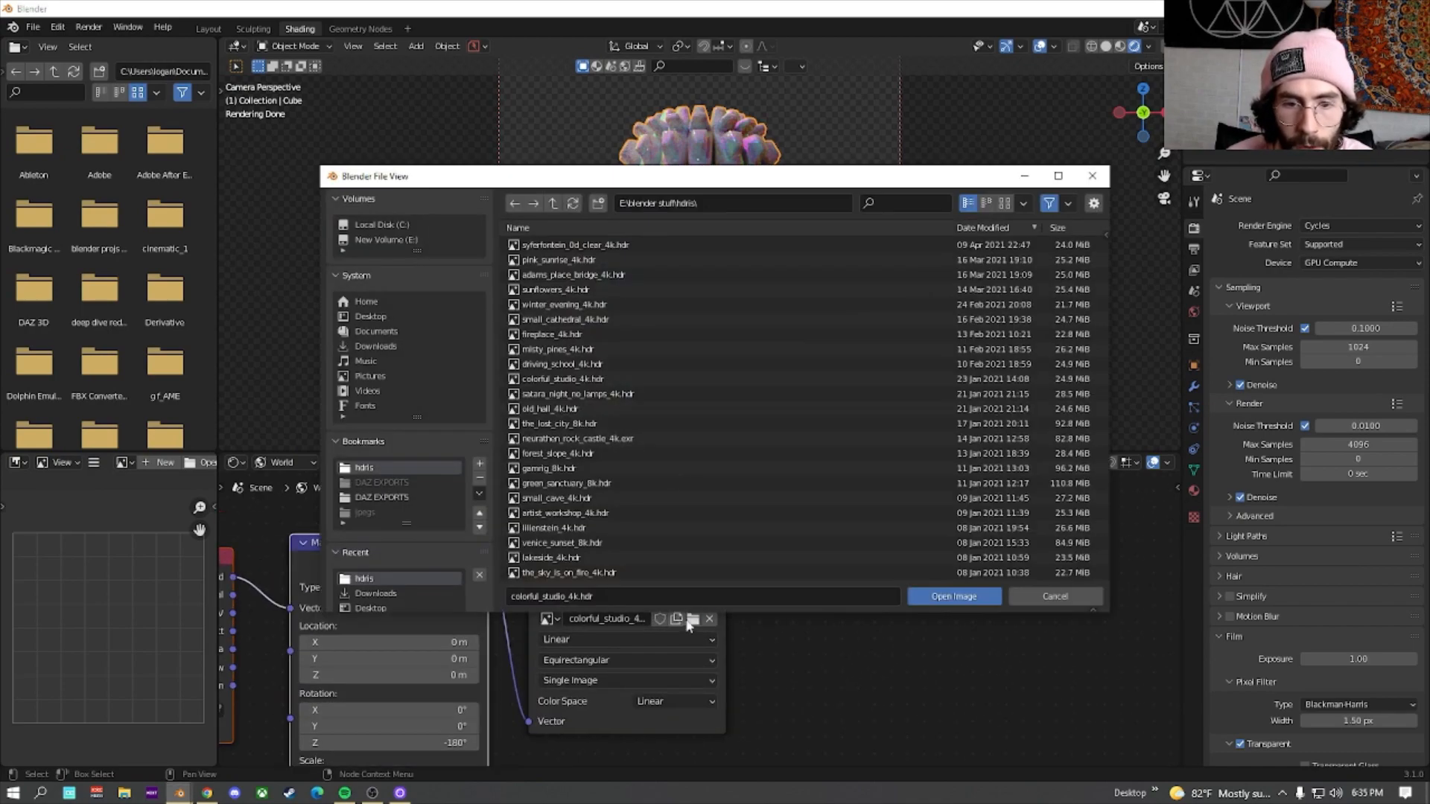
left_click(571, 246)
double_click(571, 245)
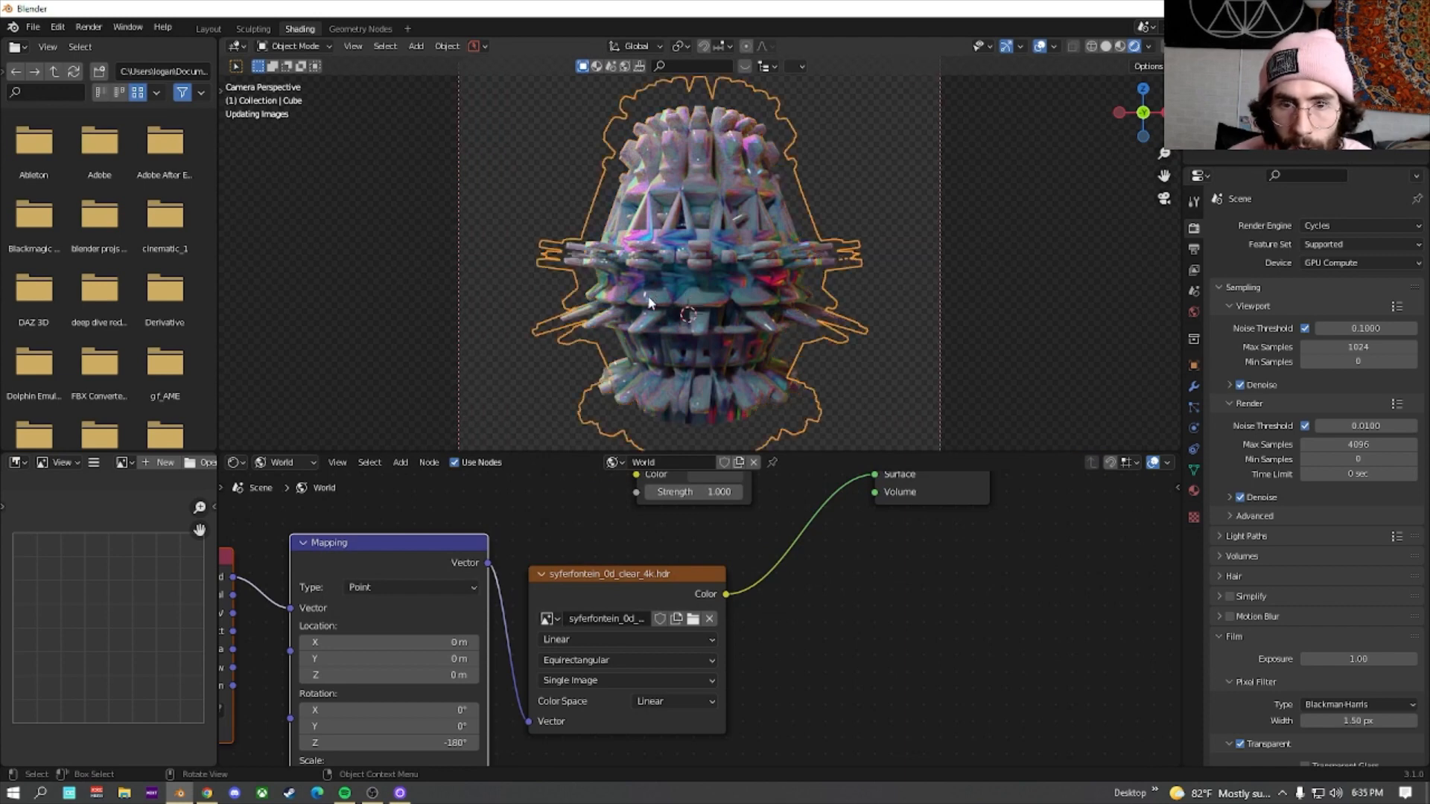
scroll(649, 302, "down", 1)
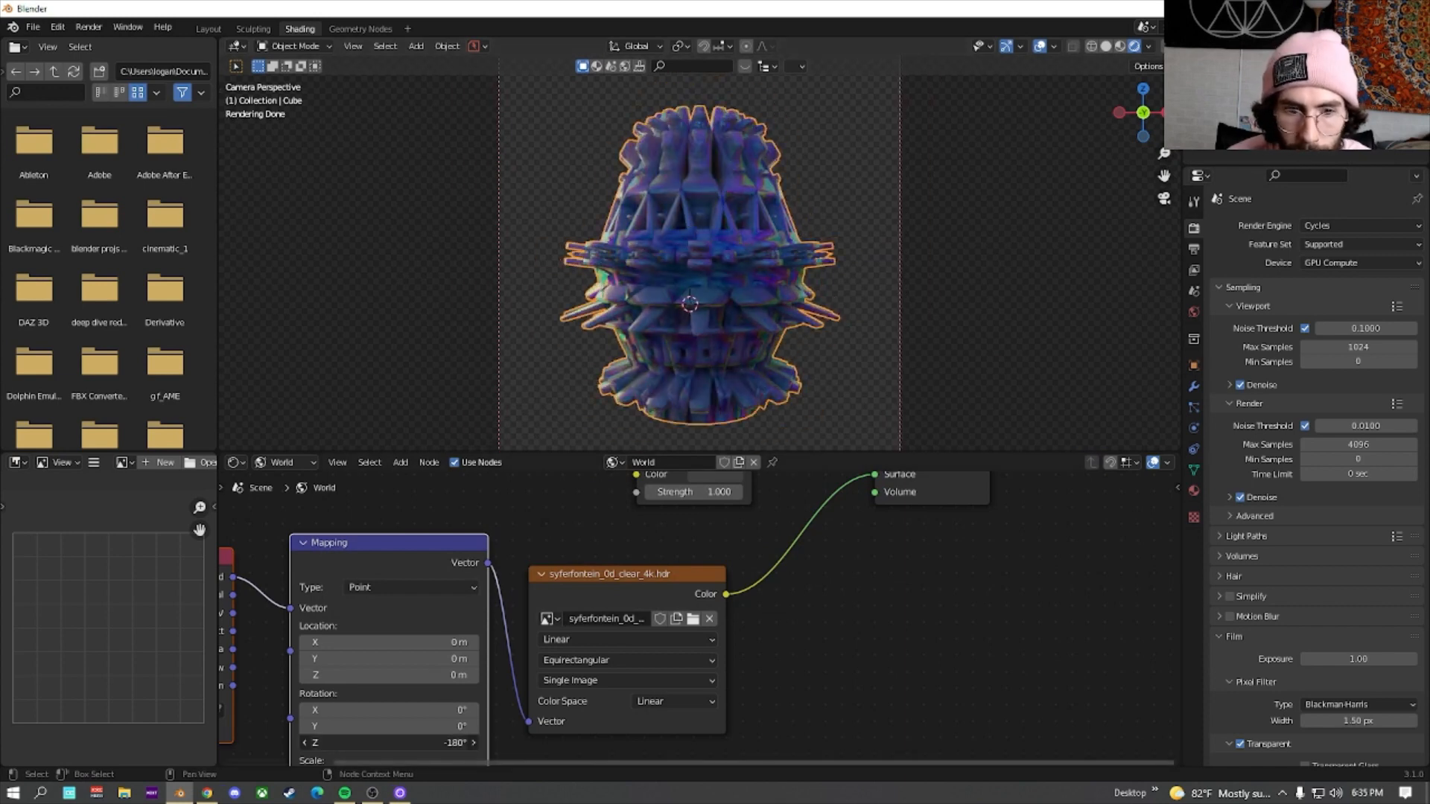
Set the world Mapping node's Z rotation to 0° and check the lighting on the sculpture
left_click(388, 743)
type("0")
key("Return")
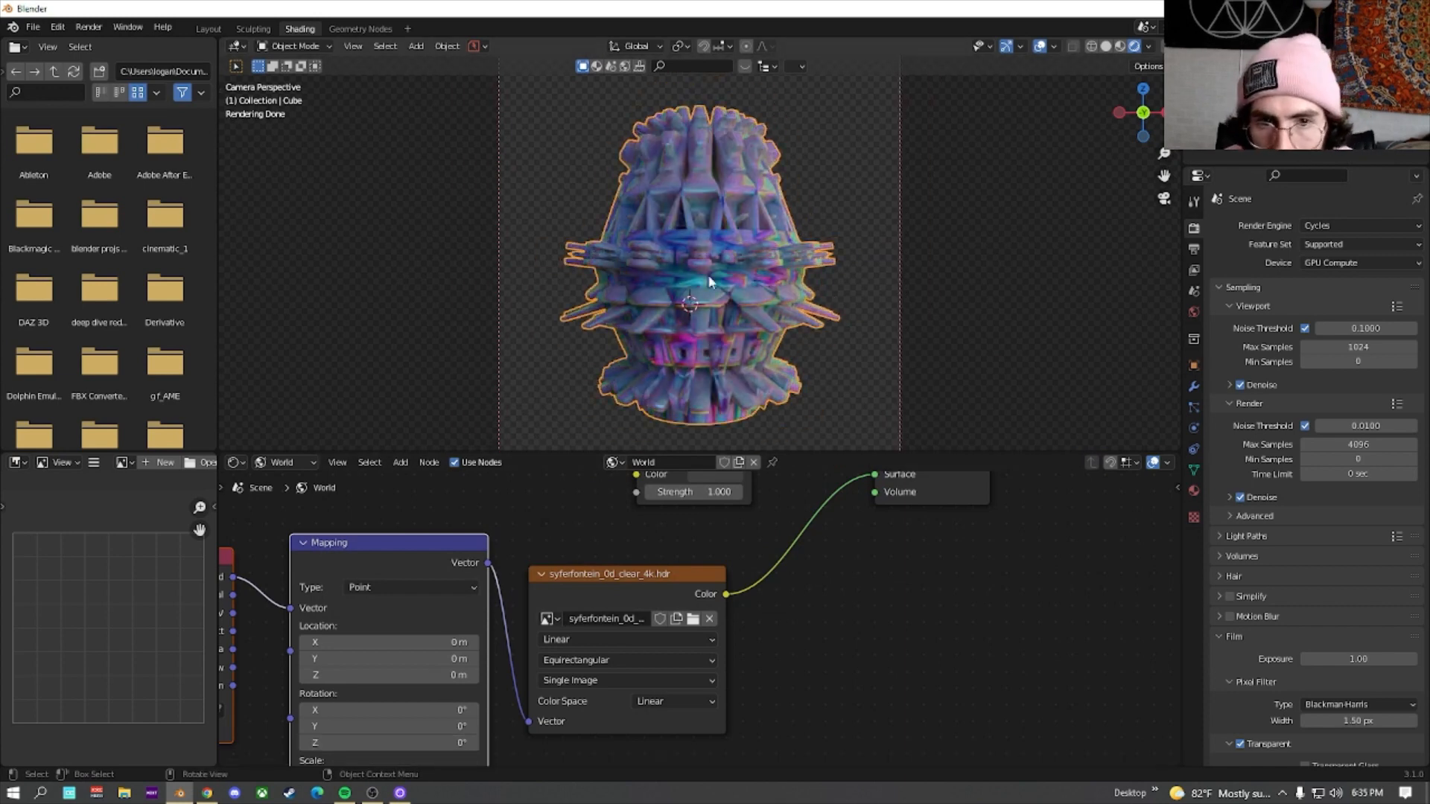
scroll(709, 282, "up", 2)
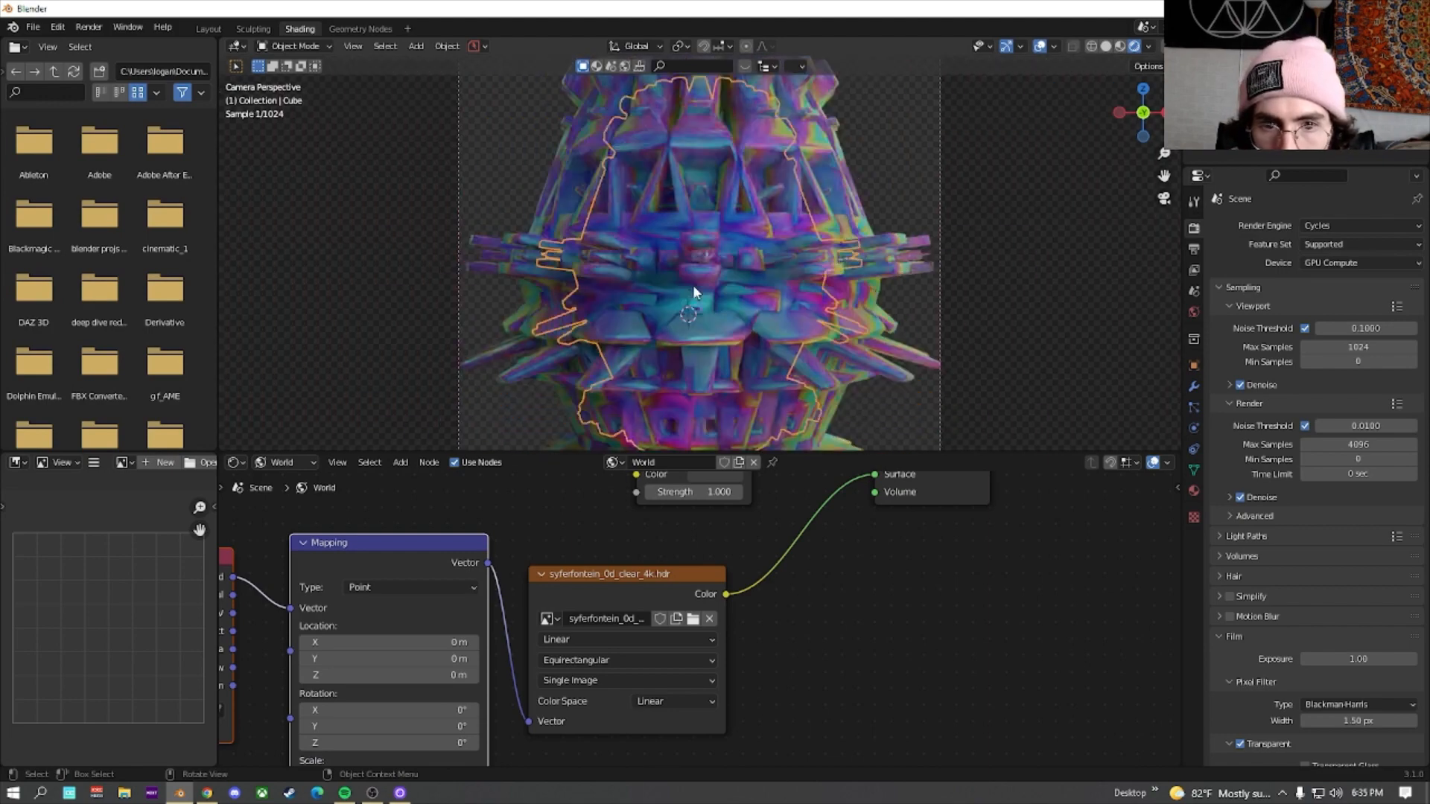
Add a Sun light and move it above and to the right of the sculpture in the camera view
scroll(693, 292, "down", 2)
key("shift+a")
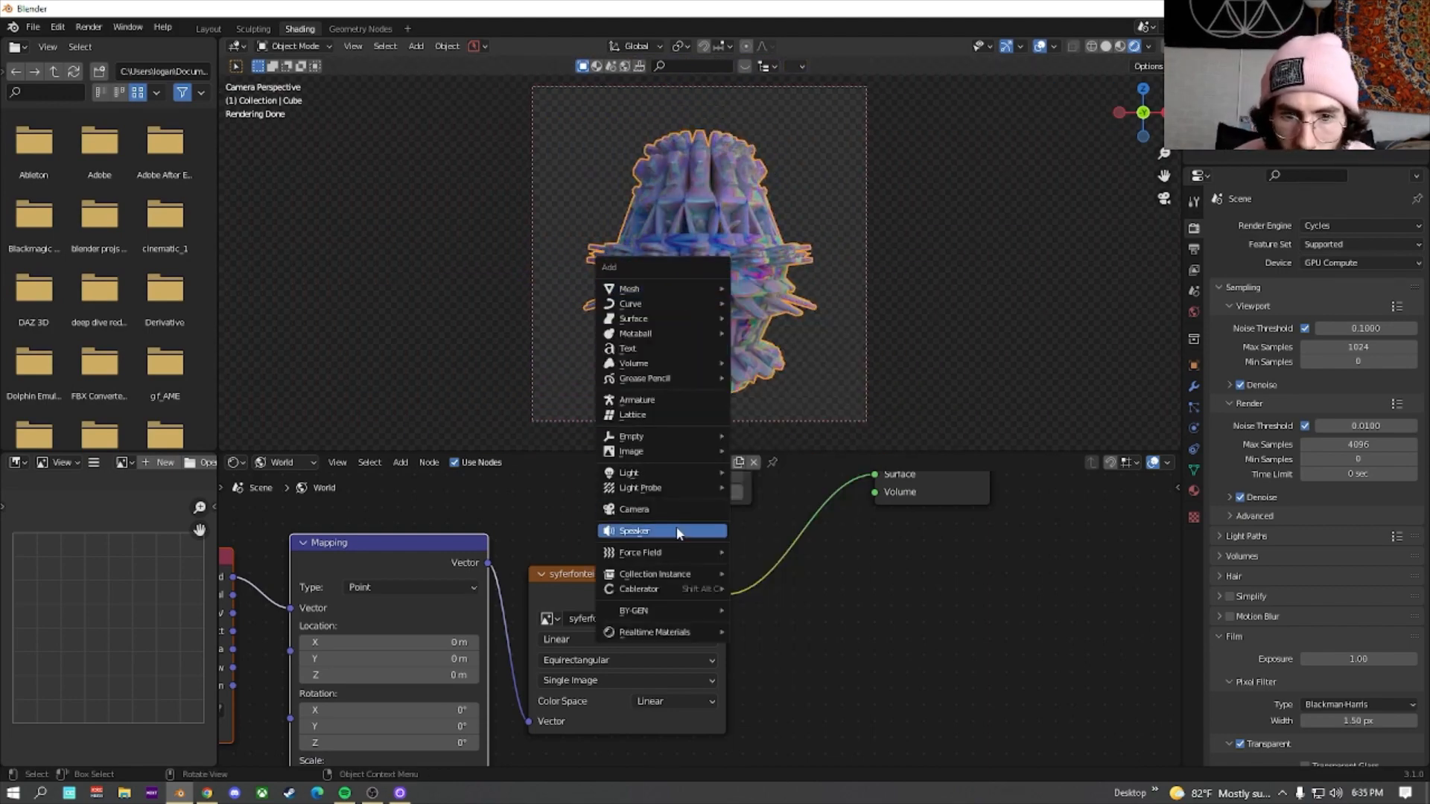
mouse_move(655, 469)
left_click(780, 485)
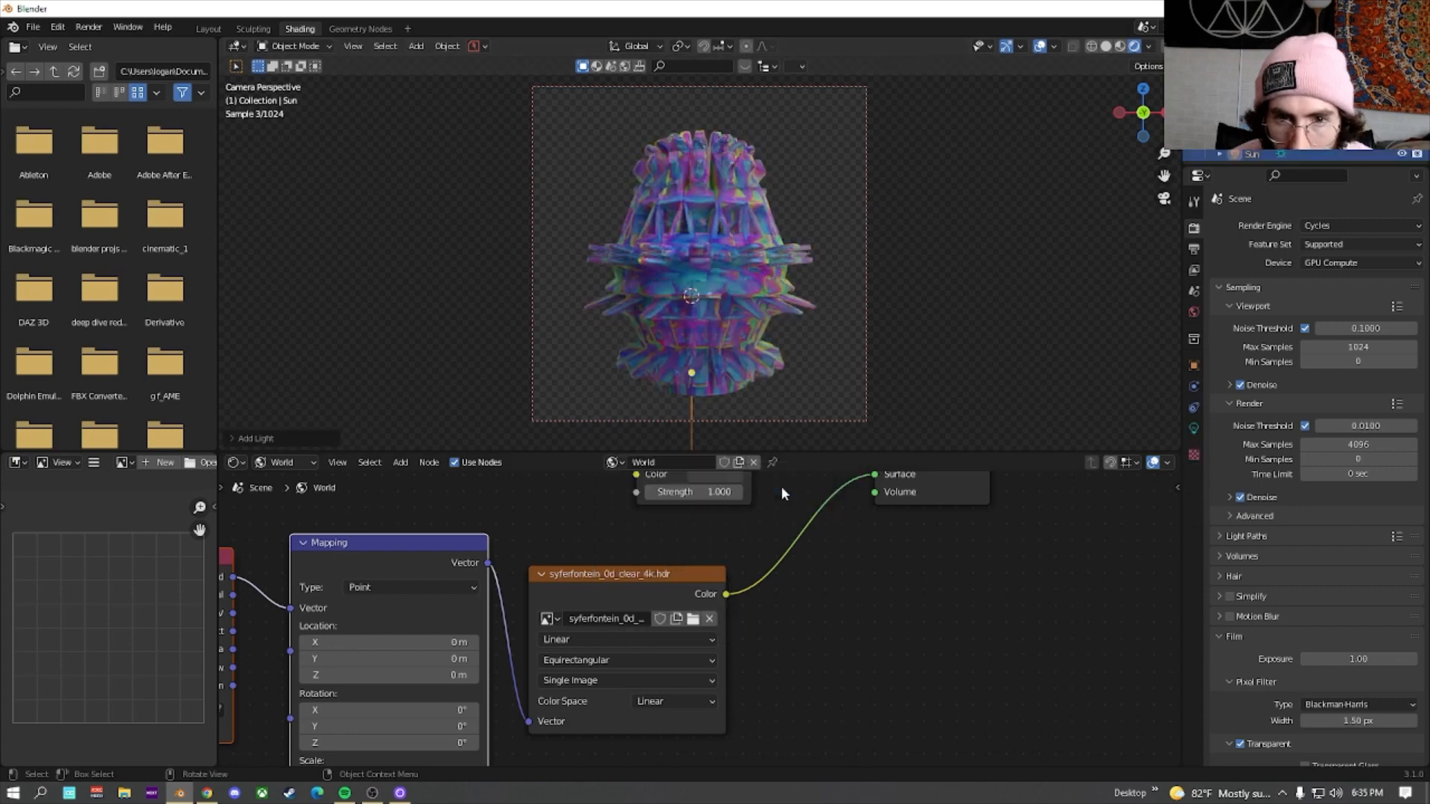
key("g")
left_click(910, 106)
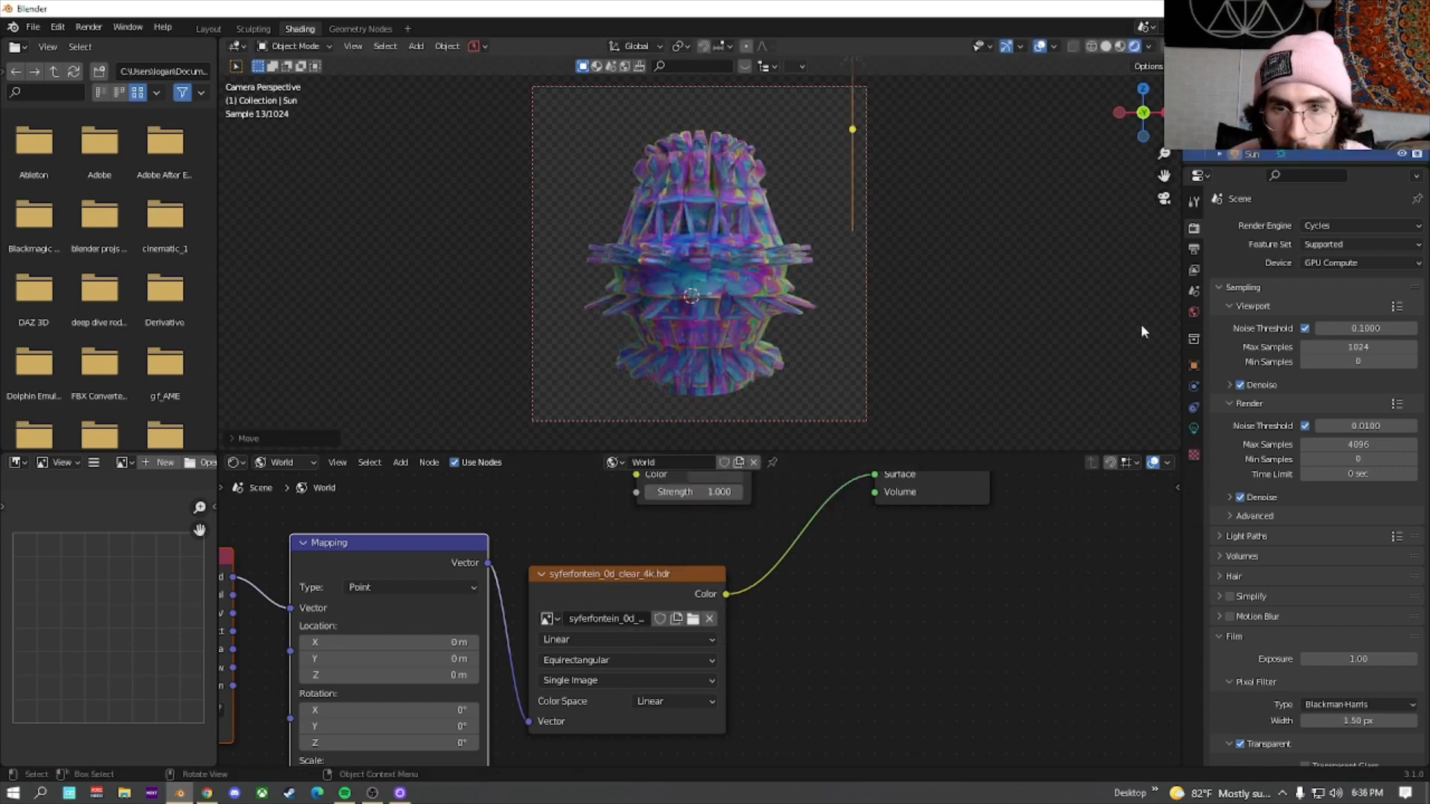
Set the Sun light's Strength to 5
left_click(1194, 428)
left_click(1350, 327)
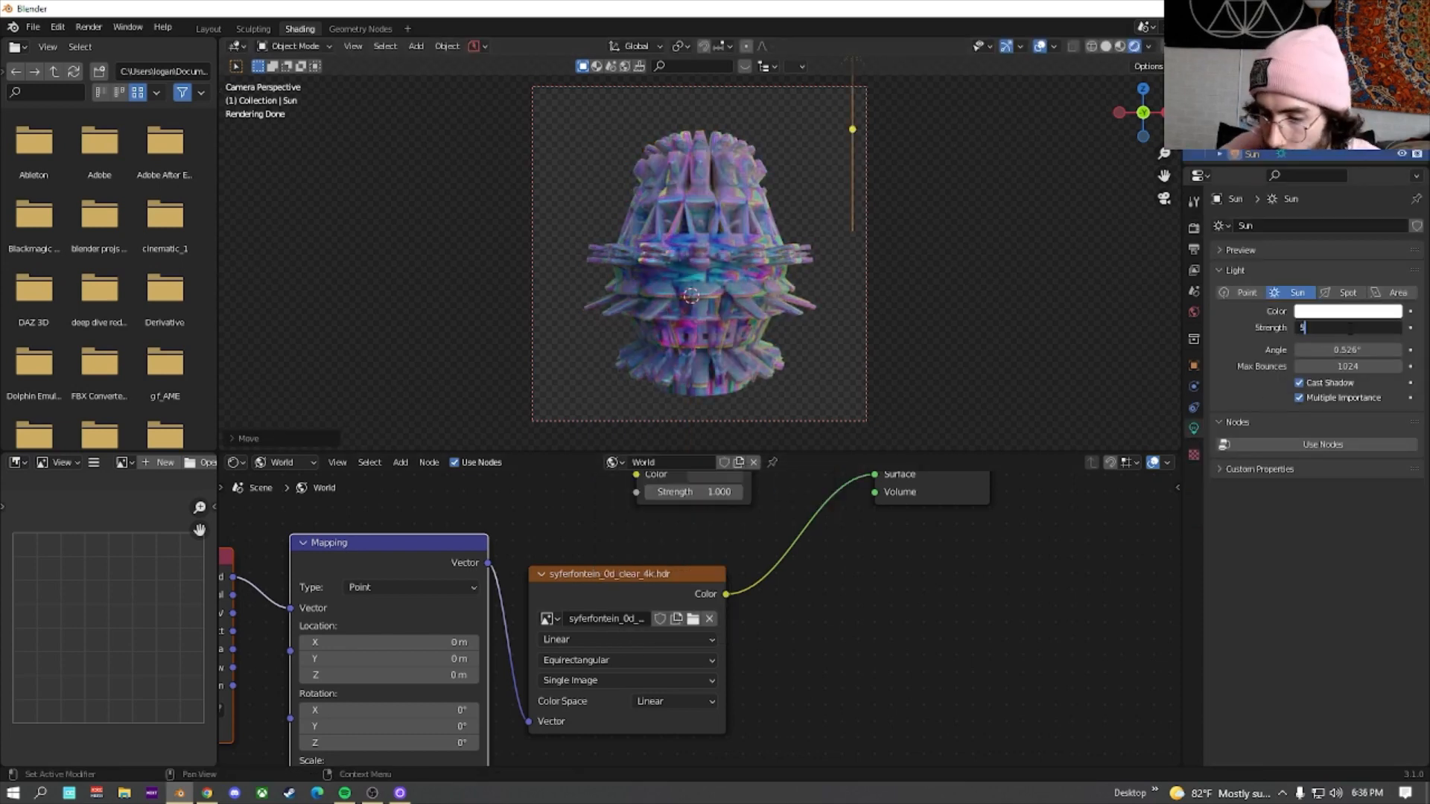
type("5")
key("Return")
Rotate the Sun light so it shines diagonally down onto the sculpture from the upper right
key("r")
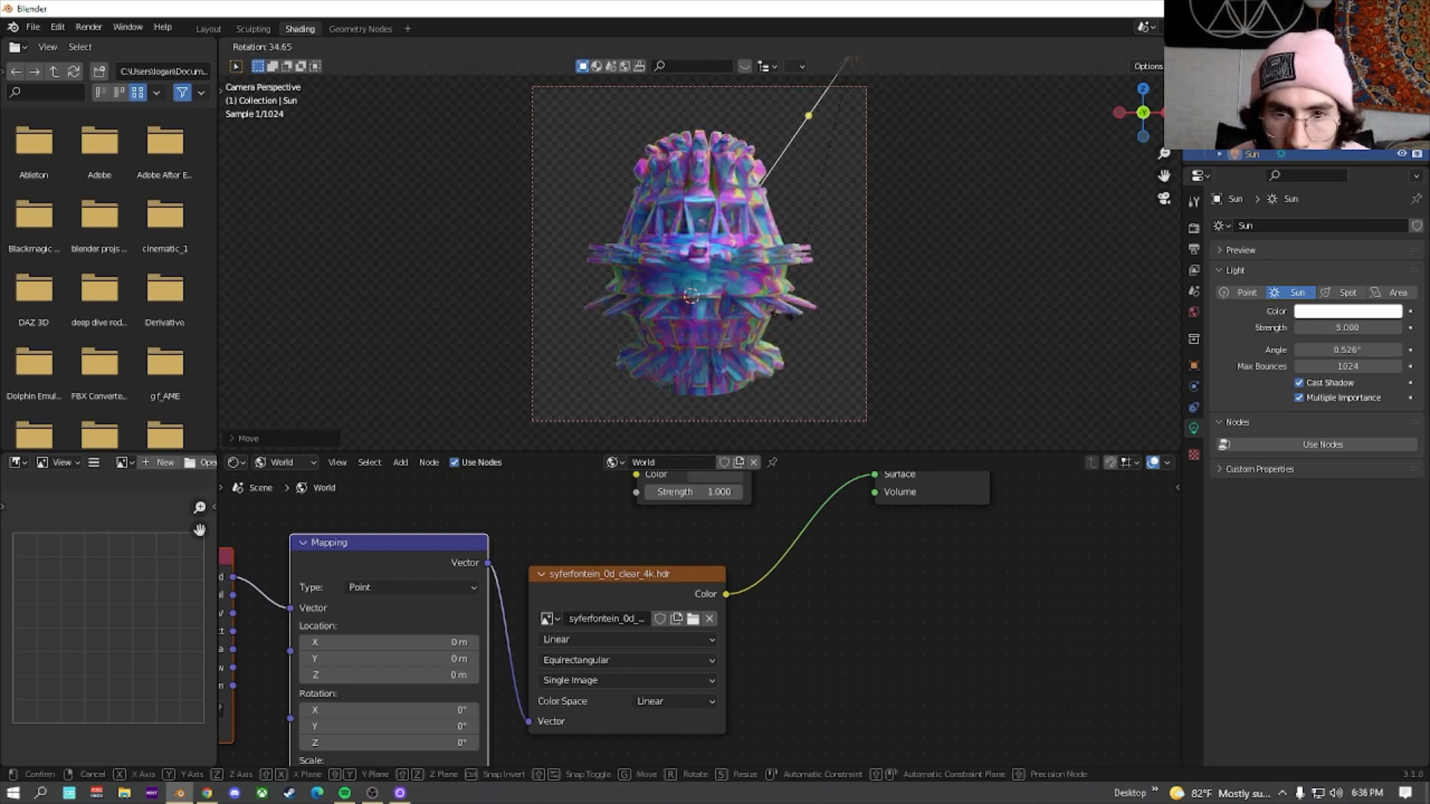
left_click(745, 311)
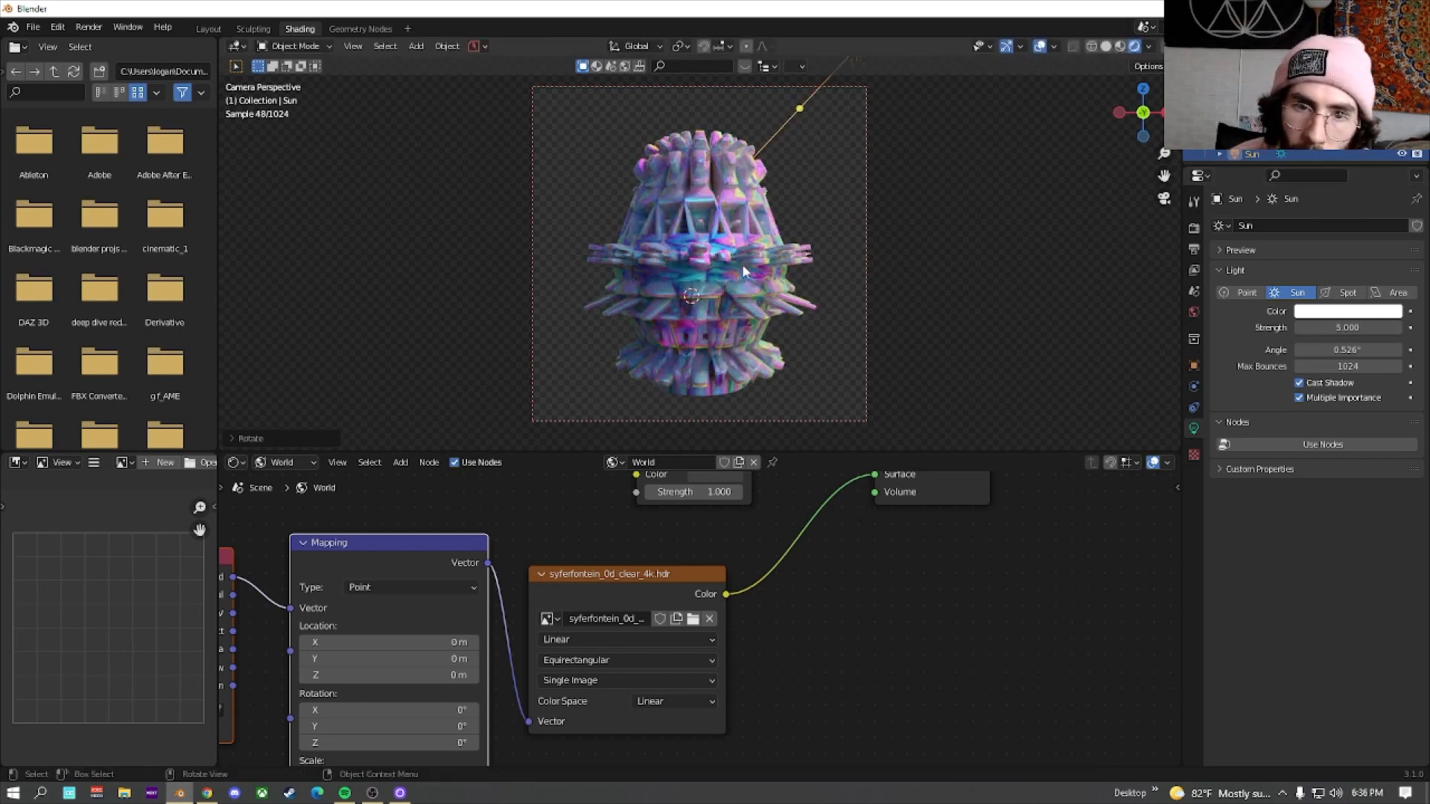
scroll(742, 261, "up", 2)
Add a plane mesh at the sculpture's center and scale it by 9
scroll(742, 227, "down", 4)
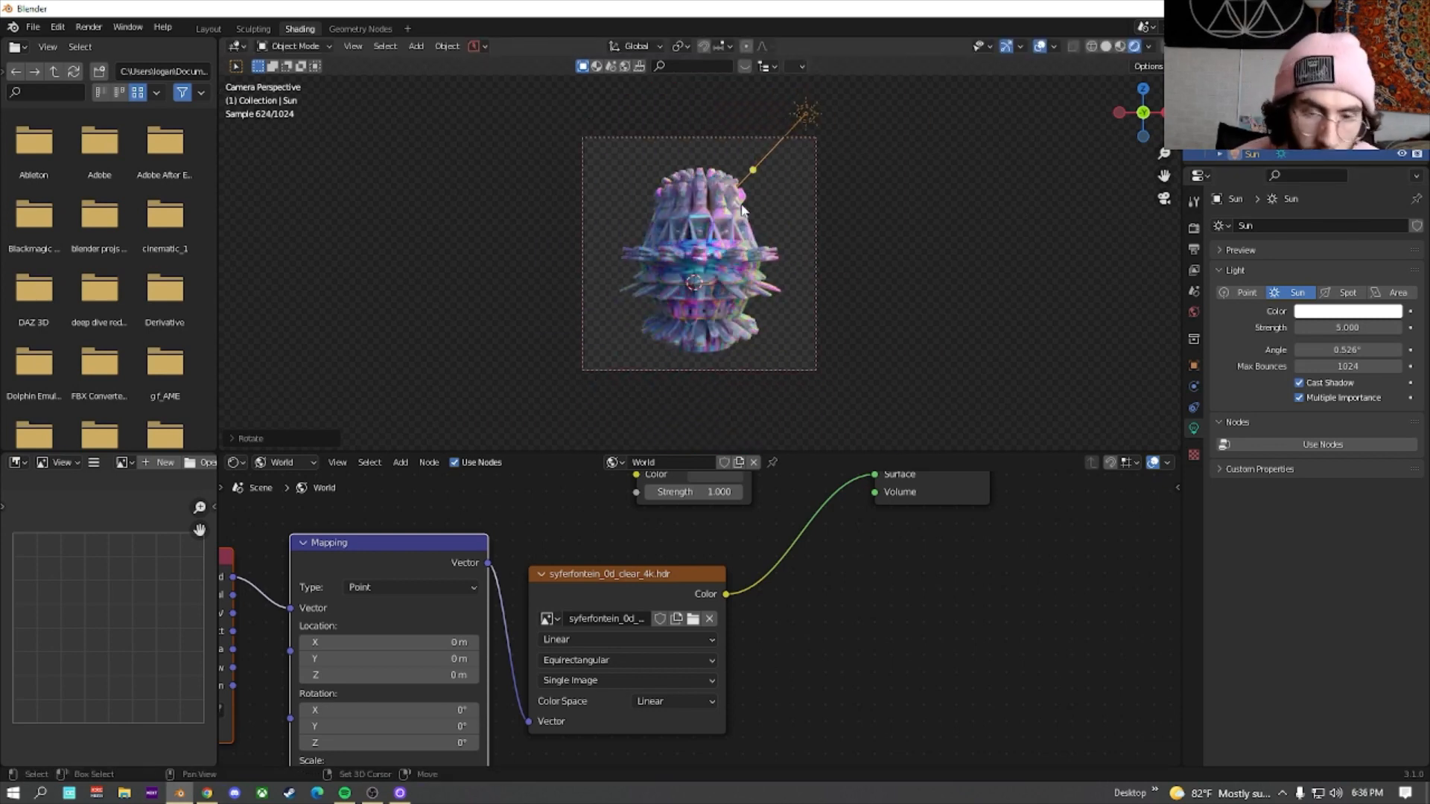
key("shift+a")
mouse_move(704, 57)
left_click(826, 75)
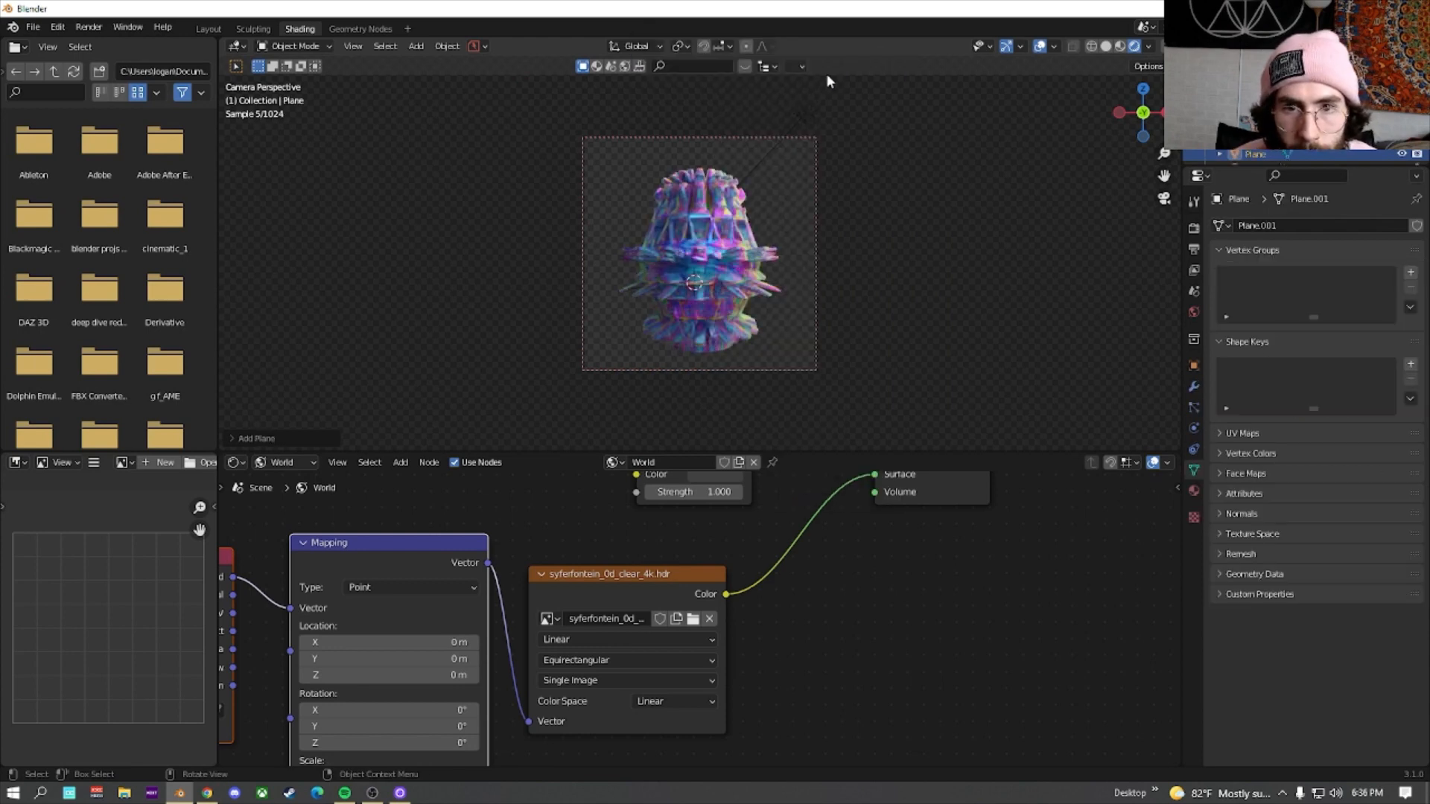
key("s")
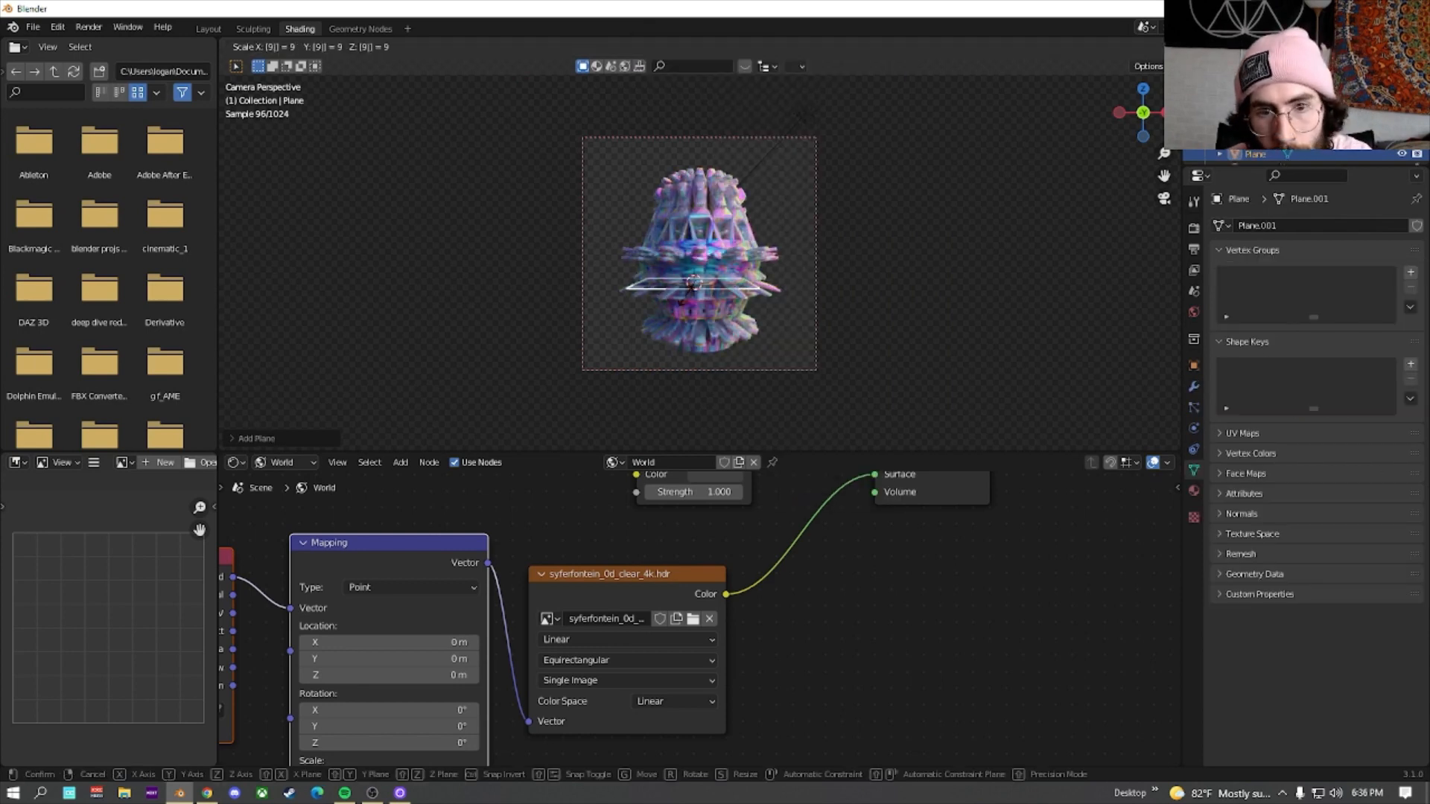
left_click(802, 114)
Rotate the plane 90° about the X axis so it stands upright facing the camera
key("r")
type("x")
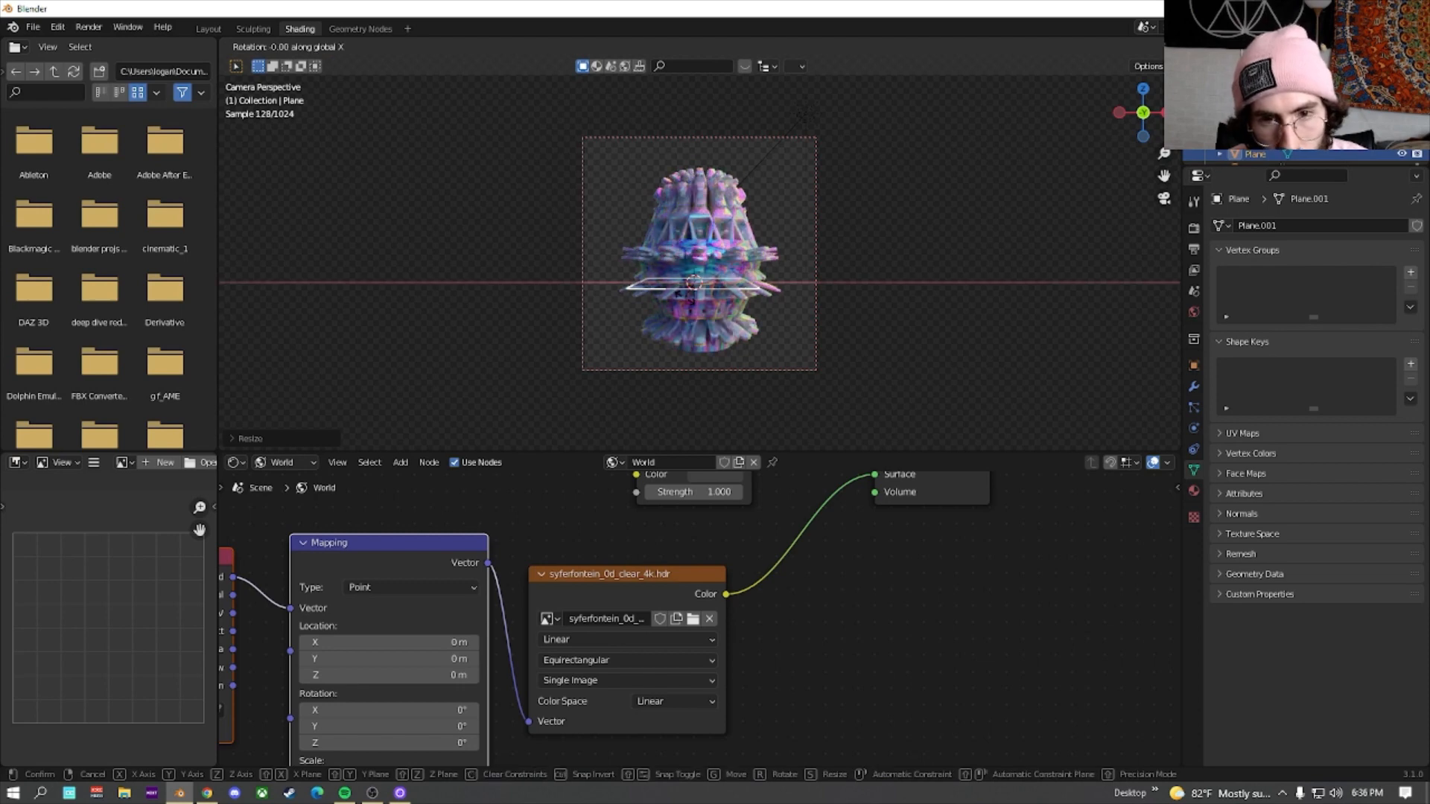
type("90")
key("Return")
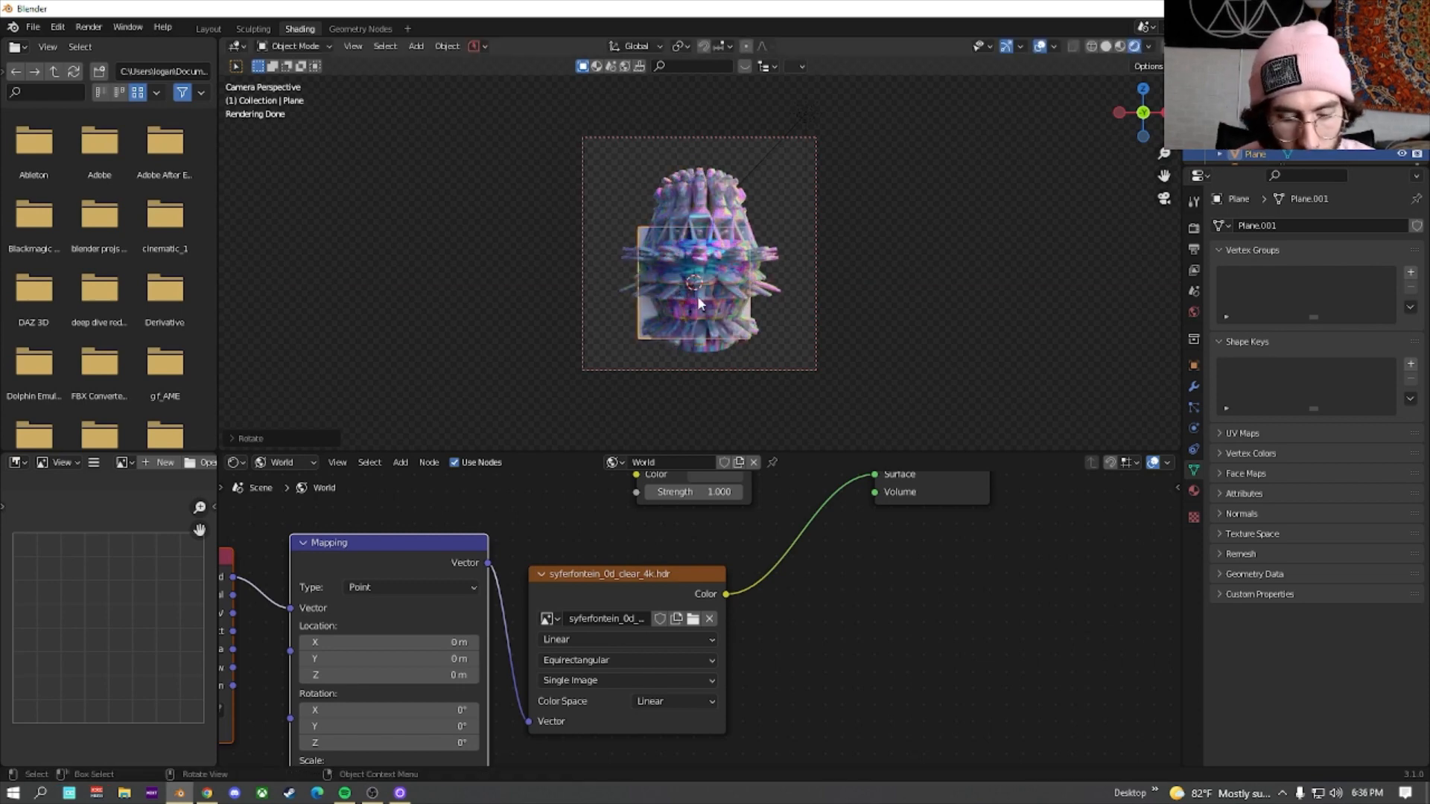
Move the plane behind the sculpture and enlarge it until it fills the camera frame as a backdrop
key("g")
left_click(706, 313)
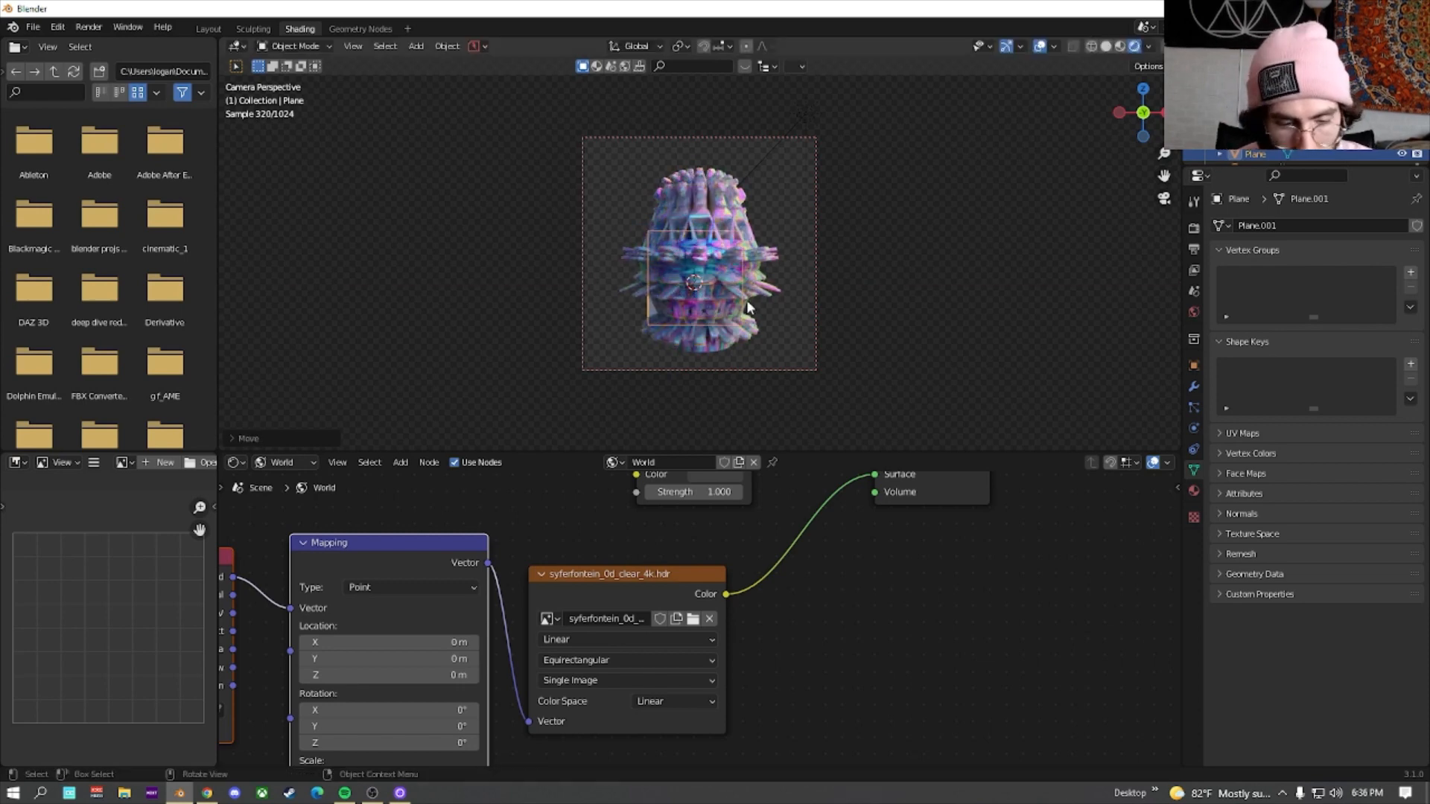
key("s")
left_click(864, 291)
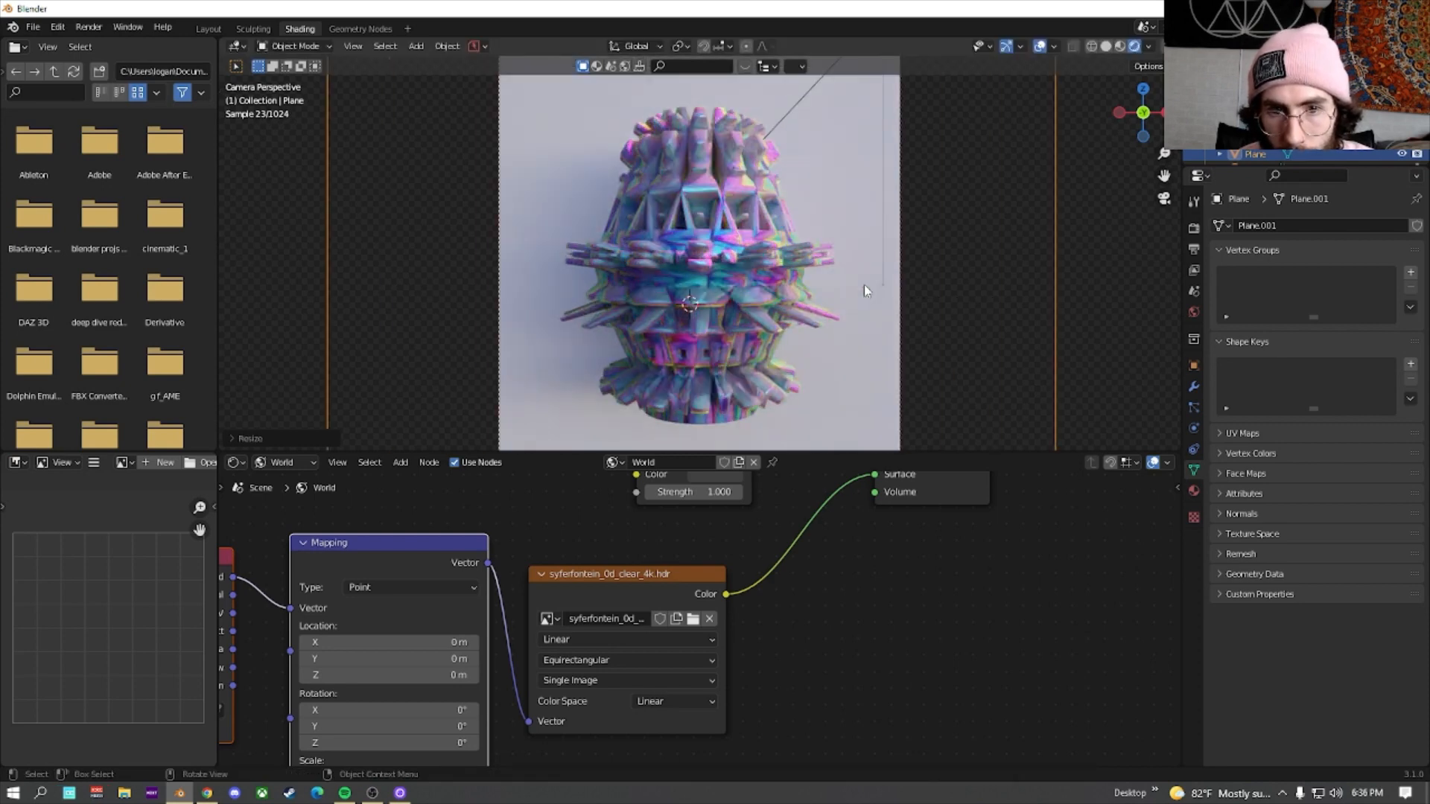
Examine the sculpture against the backdrop in the rendered camera view, then select it and review its modifier stack
scroll(851, 261, "up", 1)
scroll(843, 274, "up", 1)
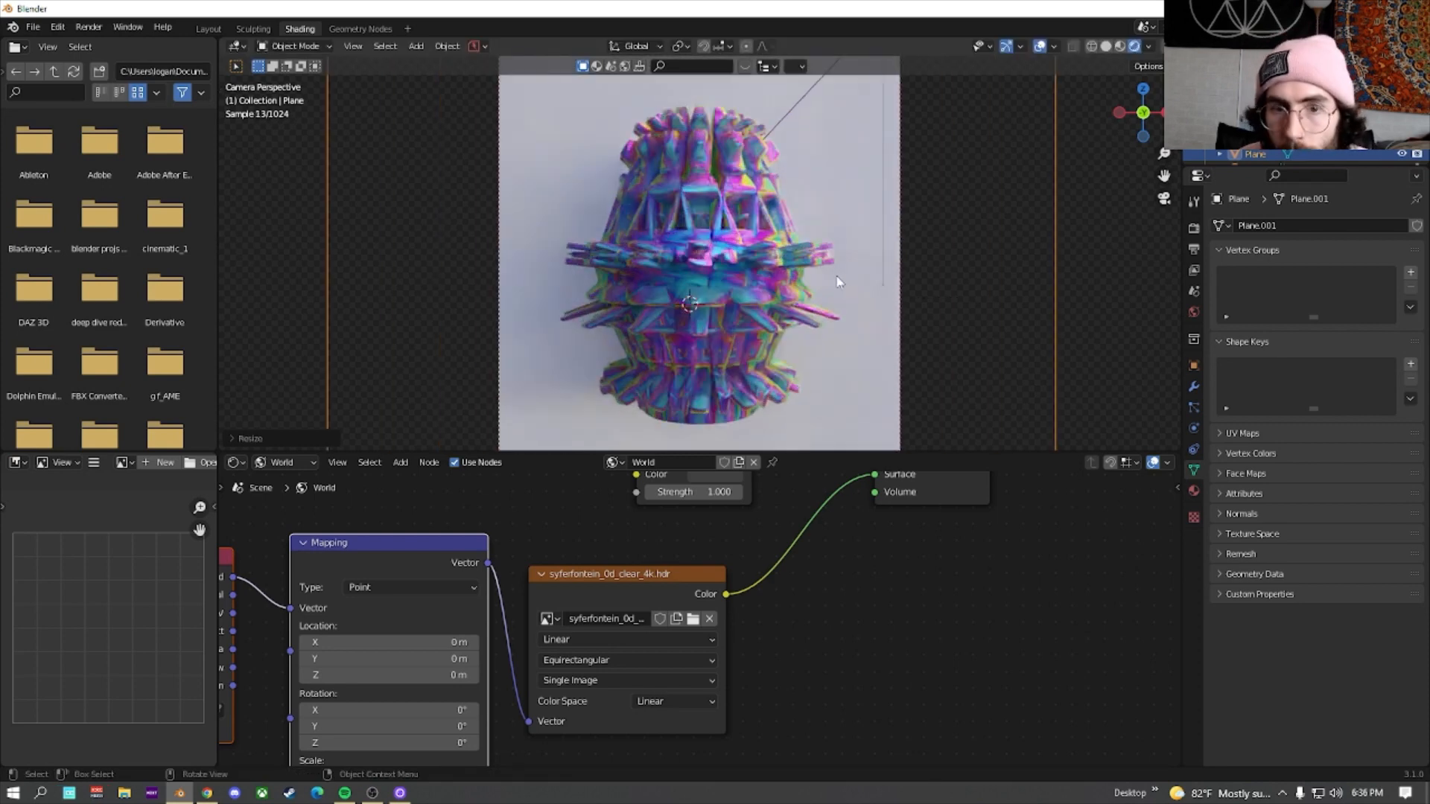
scroll(819, 285, "down", 1)
scroll(782, 286, "up", 1)
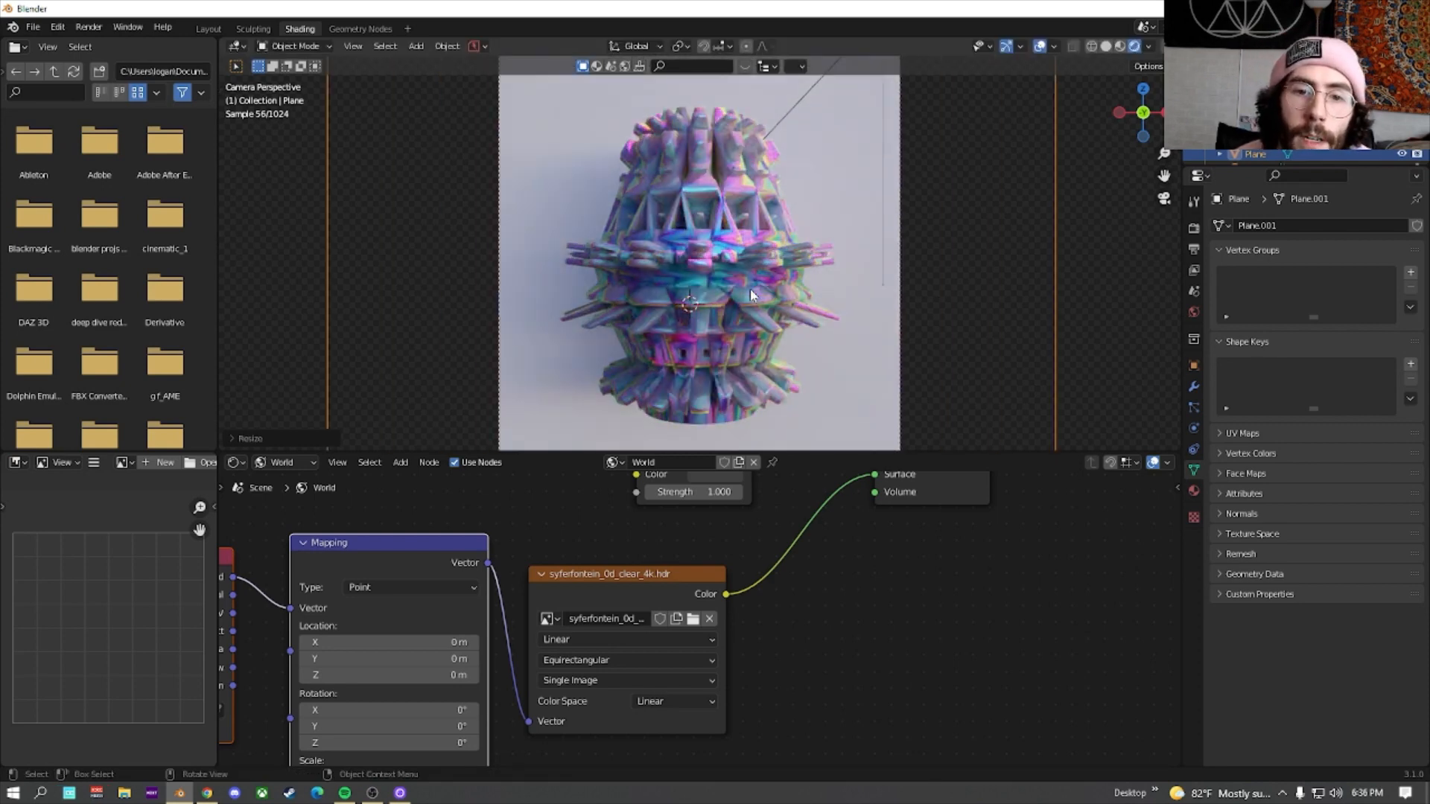
scroll(762, 279, "up", 2)
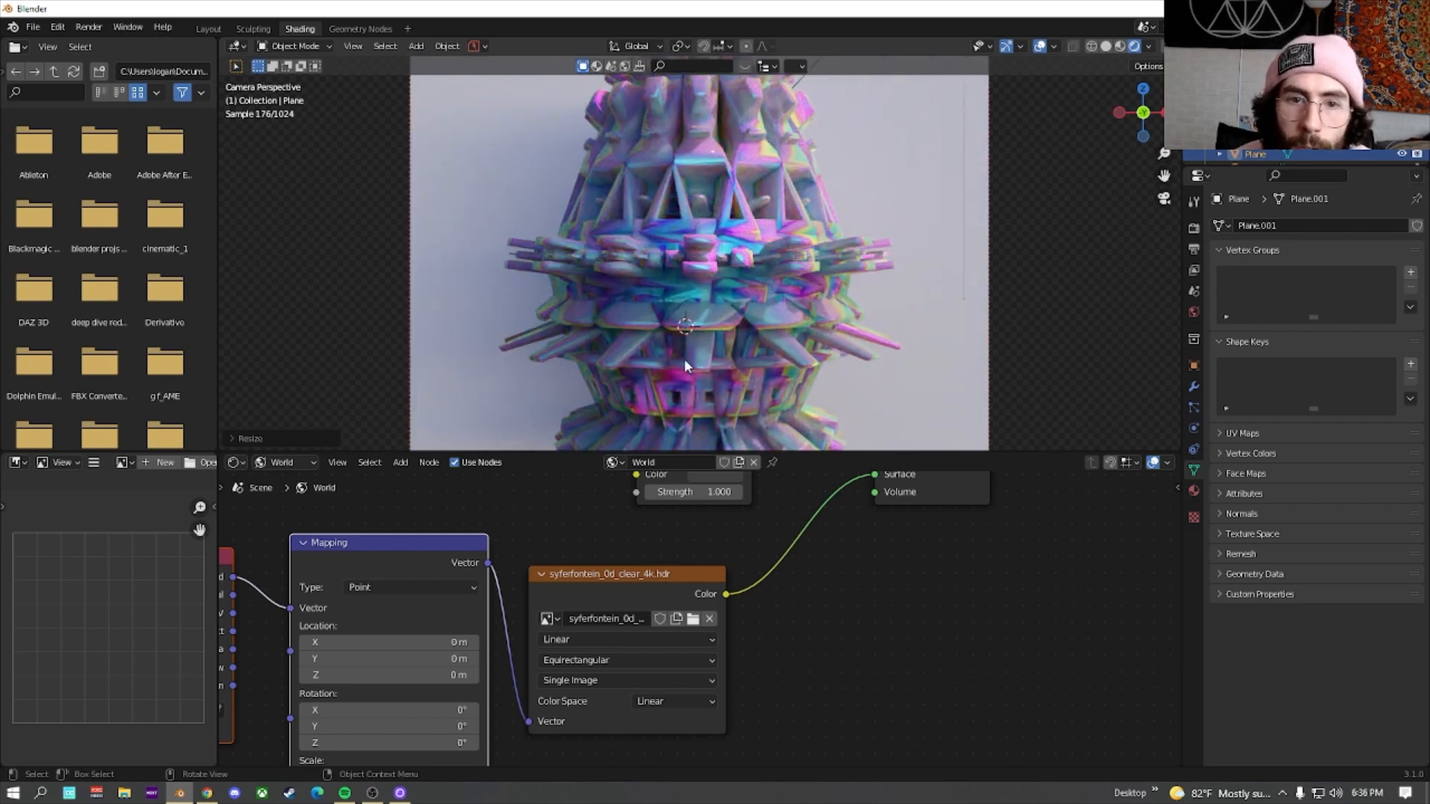
left_click(725, 112)
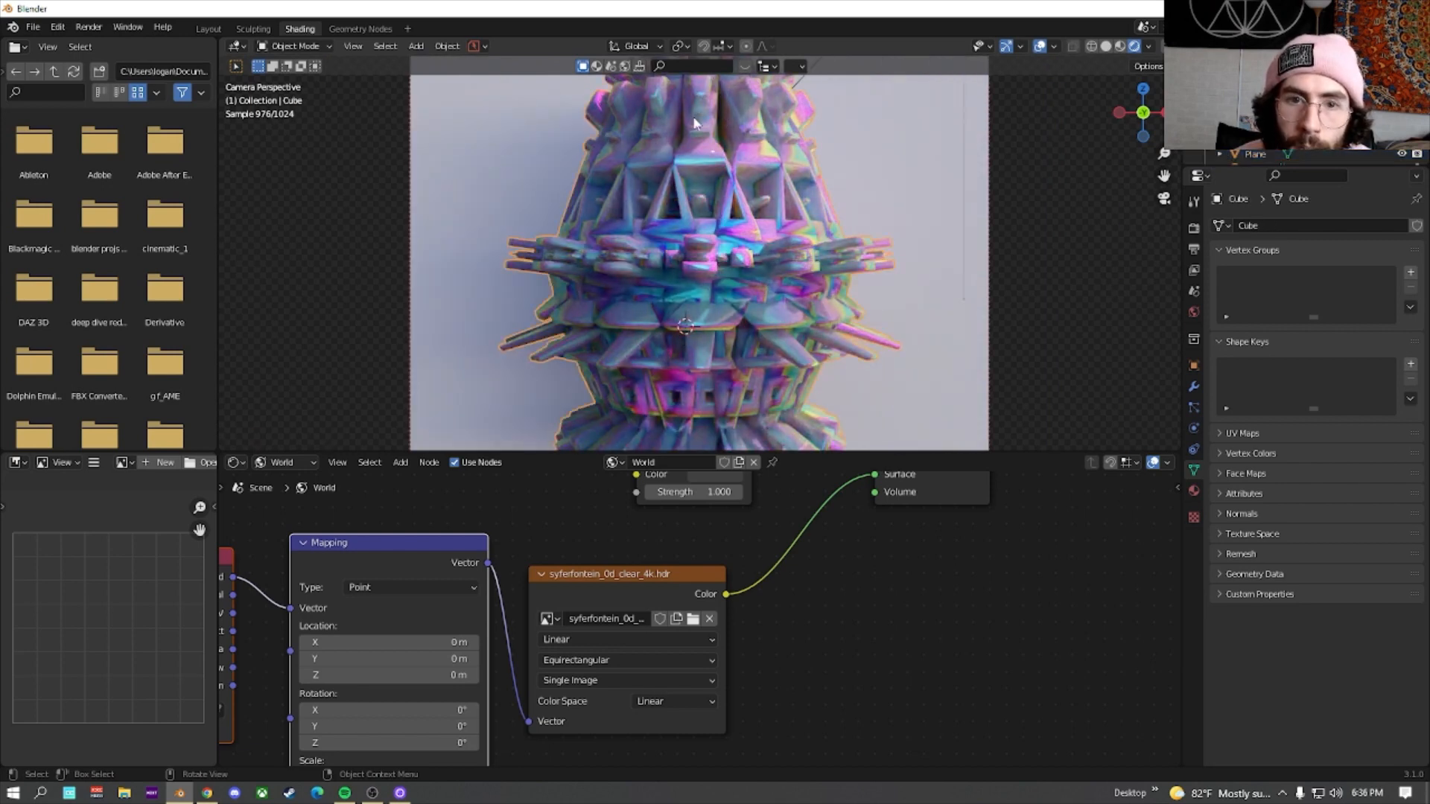
left_click(1192, 388)
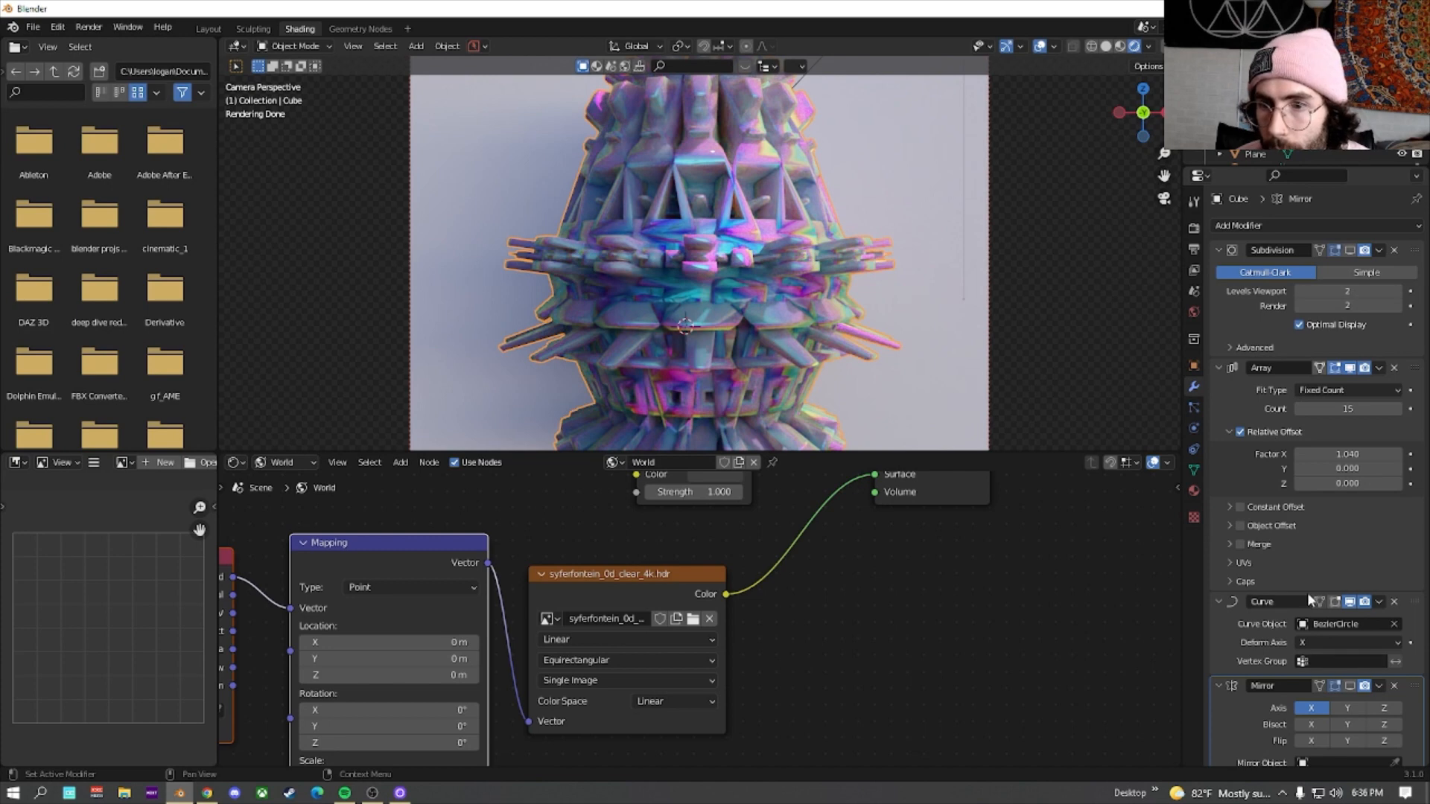
scroll(769, 298, "down", 2)
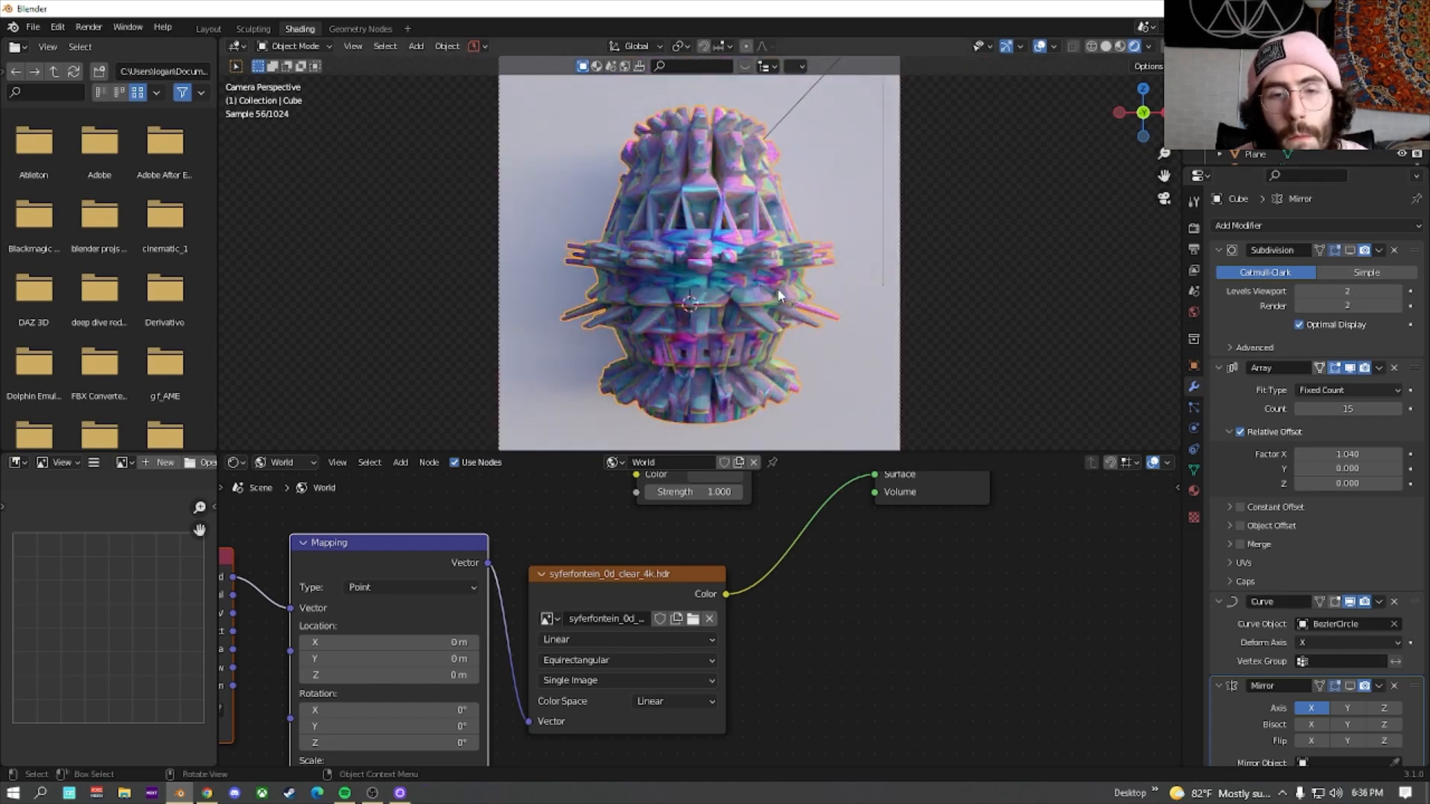
scroll(709, 293, "down", 2)
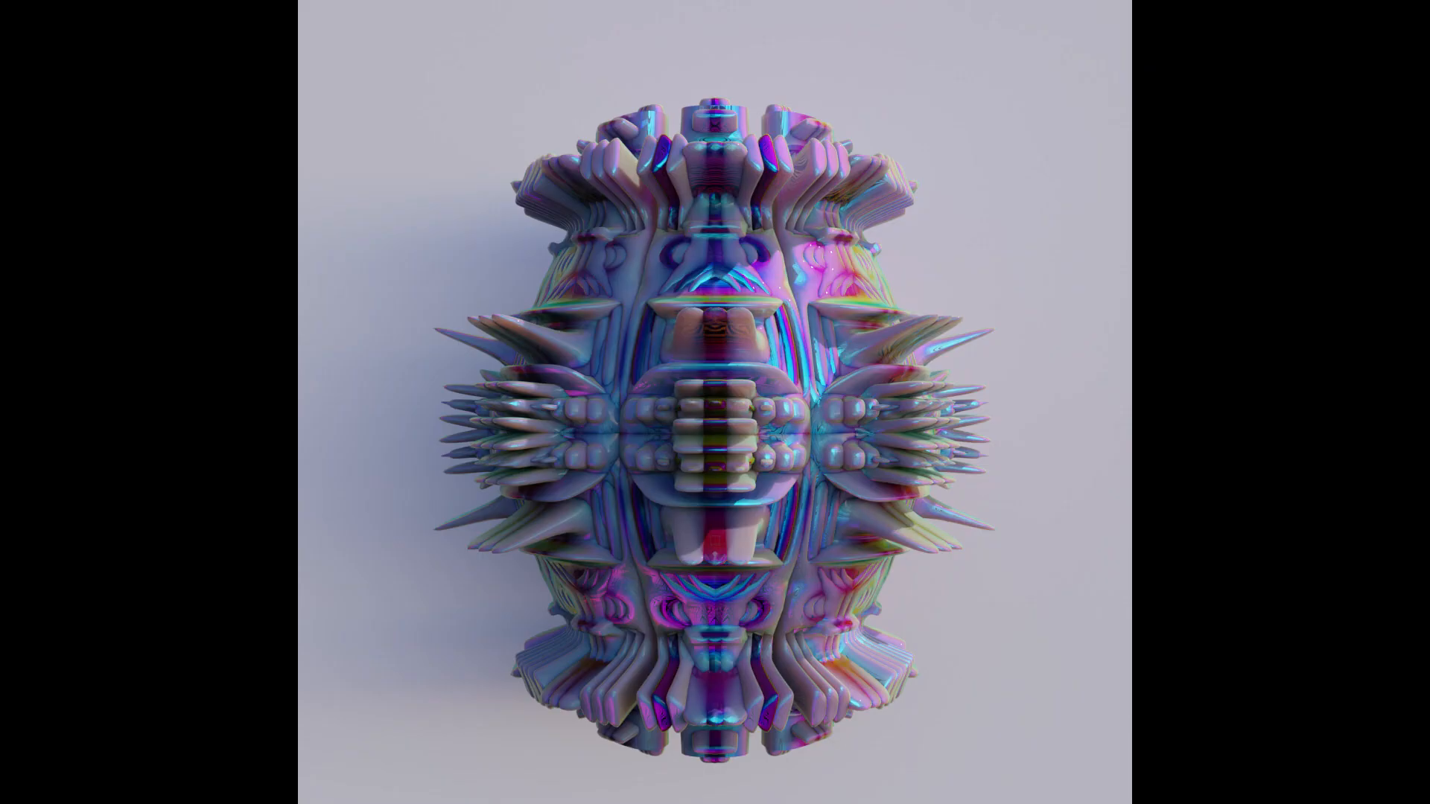